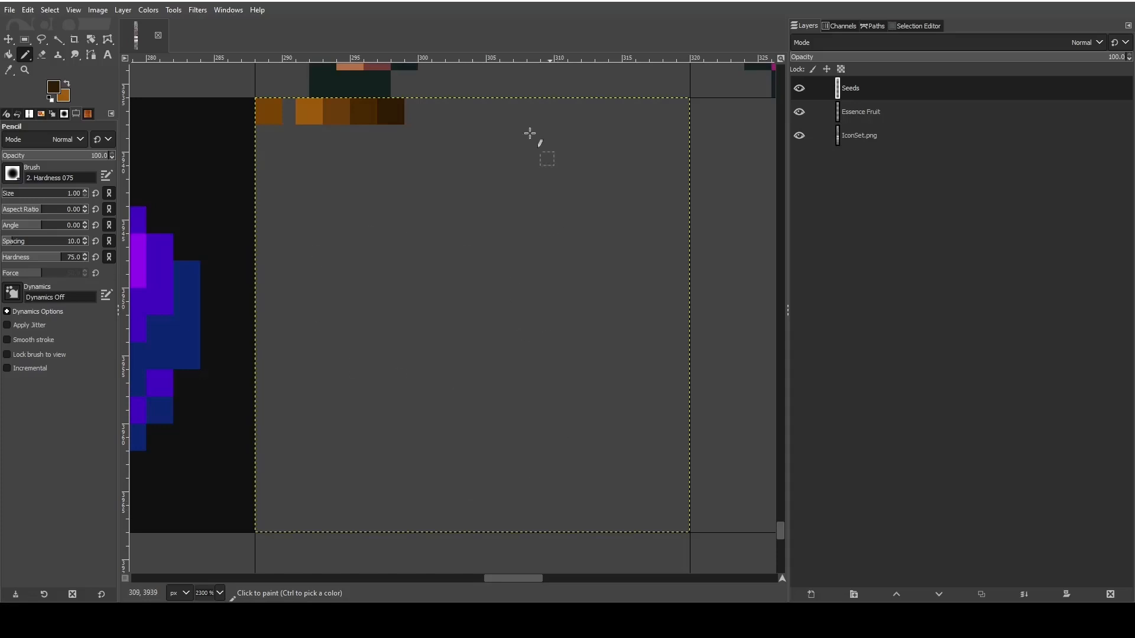
- Look over the existing icons across the sheet, including the fruit, tool and mineral icons around the empty seed tile
scroll(446, 347, "down", 7)
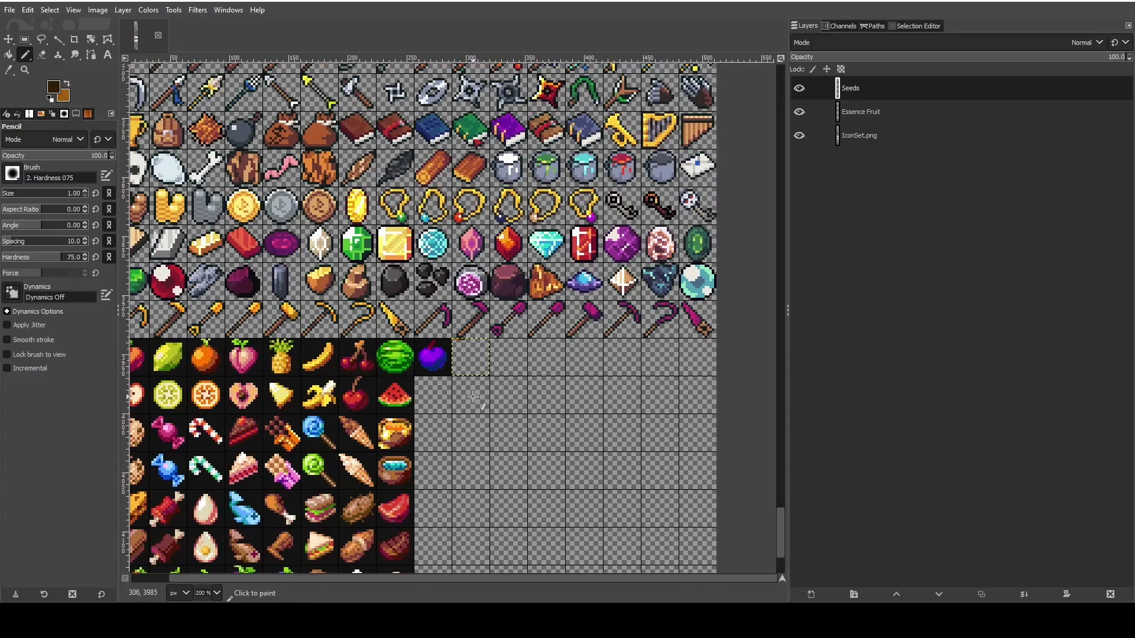
scroll(472, 397, "down", 1)
scroll(481, 431, "up", 15)
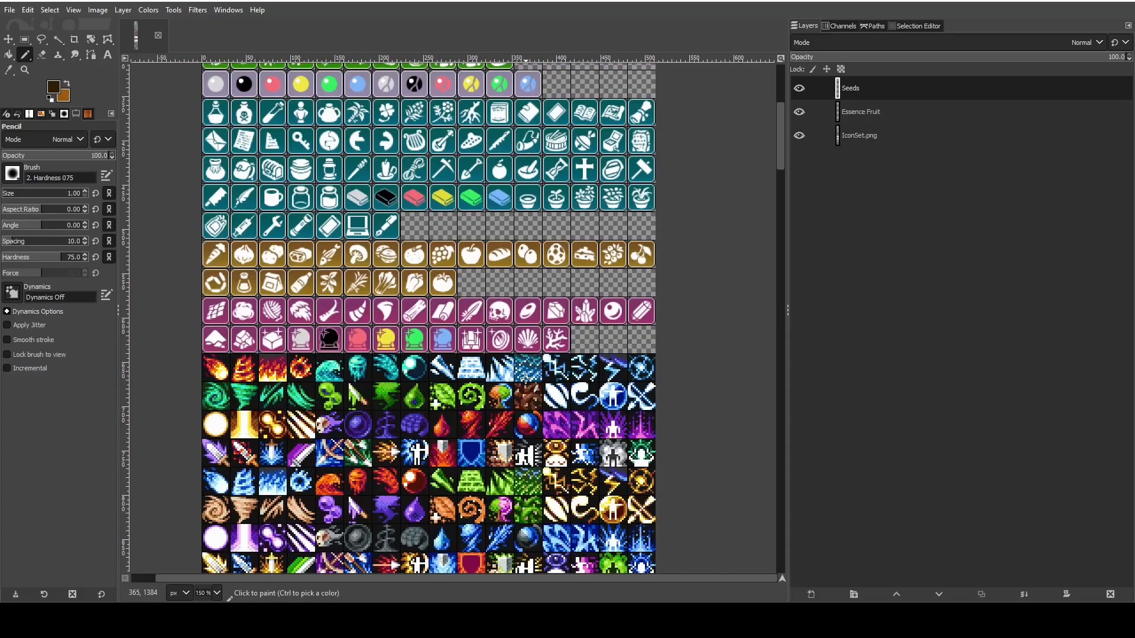
scroll(525, 376, "up", 8)
scroll(413, 296, "down", 20)
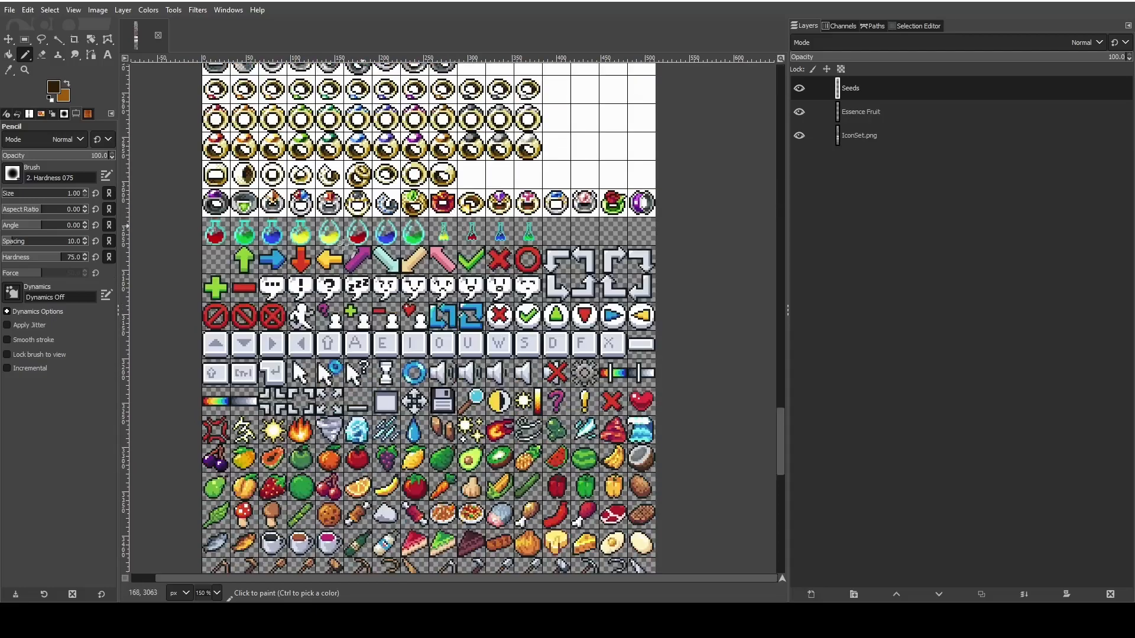
scroll(413, 331, "down", 10)
scroll(479, 396, "up", 2)
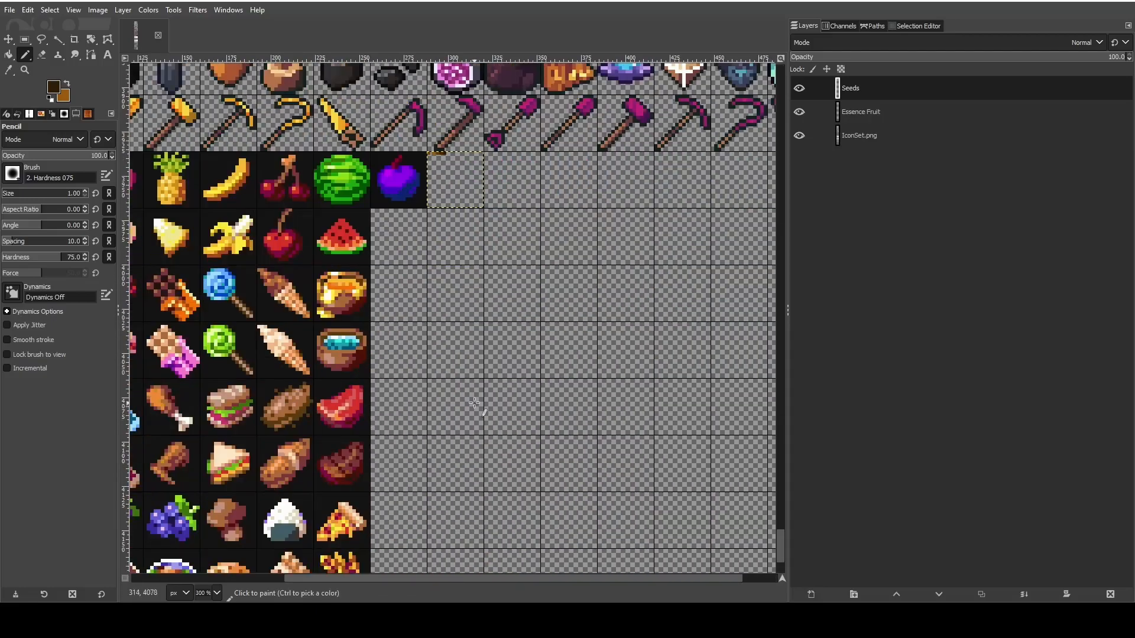
scroll(473, 408, "down", 3)
scroll(473, 414, "up", 9)
scroll(474, 405, "down", 7)
scroll(461, 532, "up", 2)
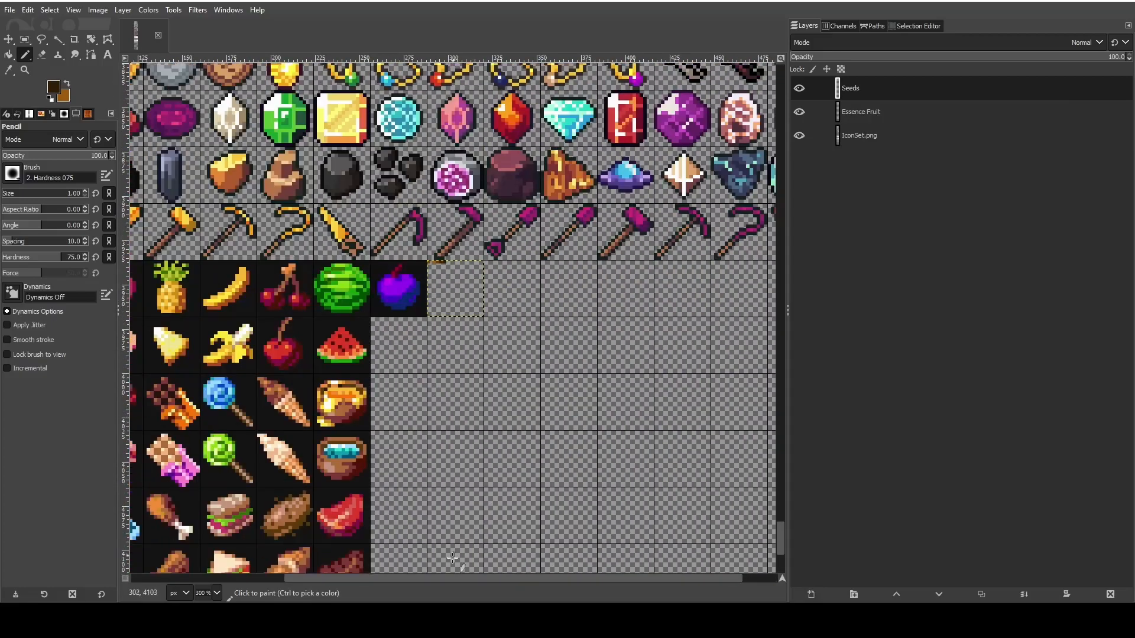
scroll(446, 578, "right", 2)
scroll(387, 328, "up", 1)
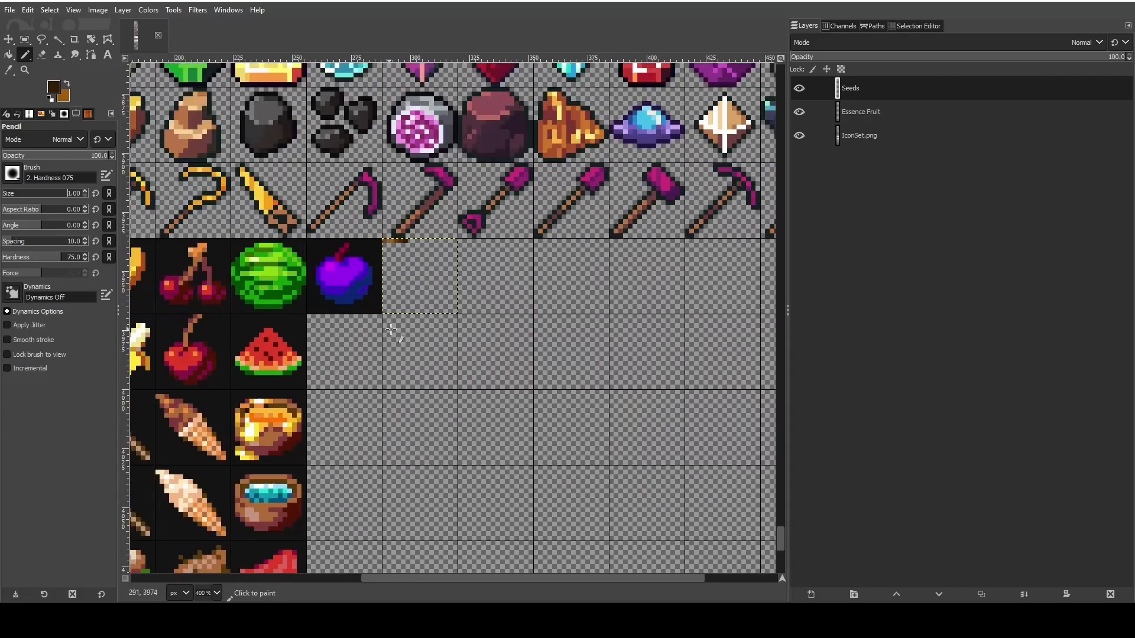
scroll(427, 332, "up", 4)
scroll(430, 334, "up", 3)
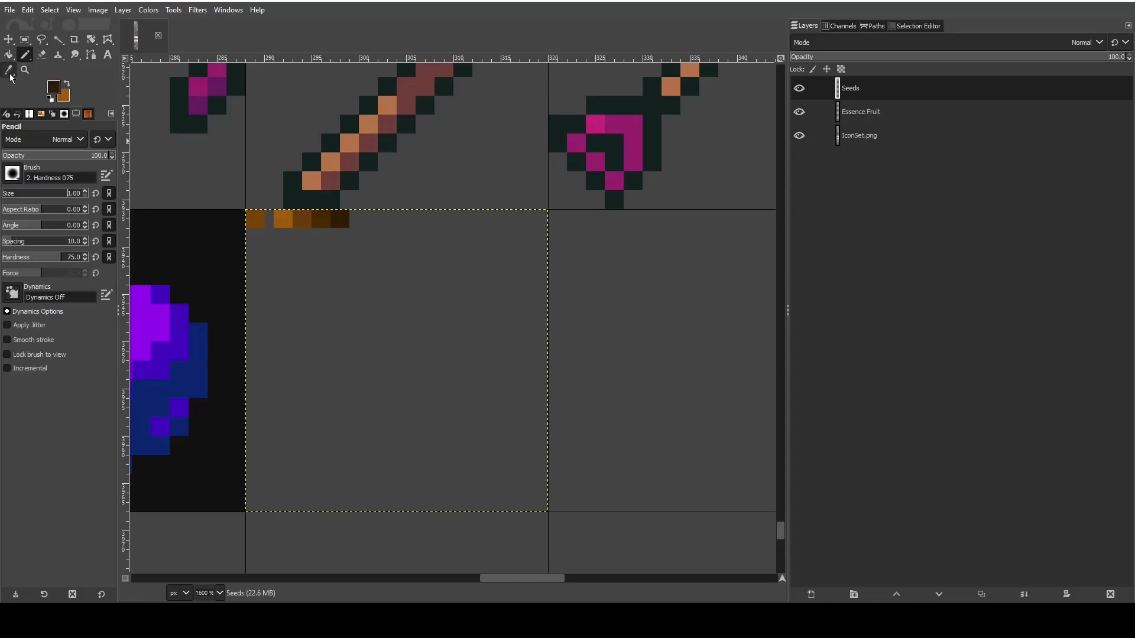
- Pick the separate brown swatch at the tile's upper-left corner as the Pencil's foreground color
key("o")
left_click(253, 218)
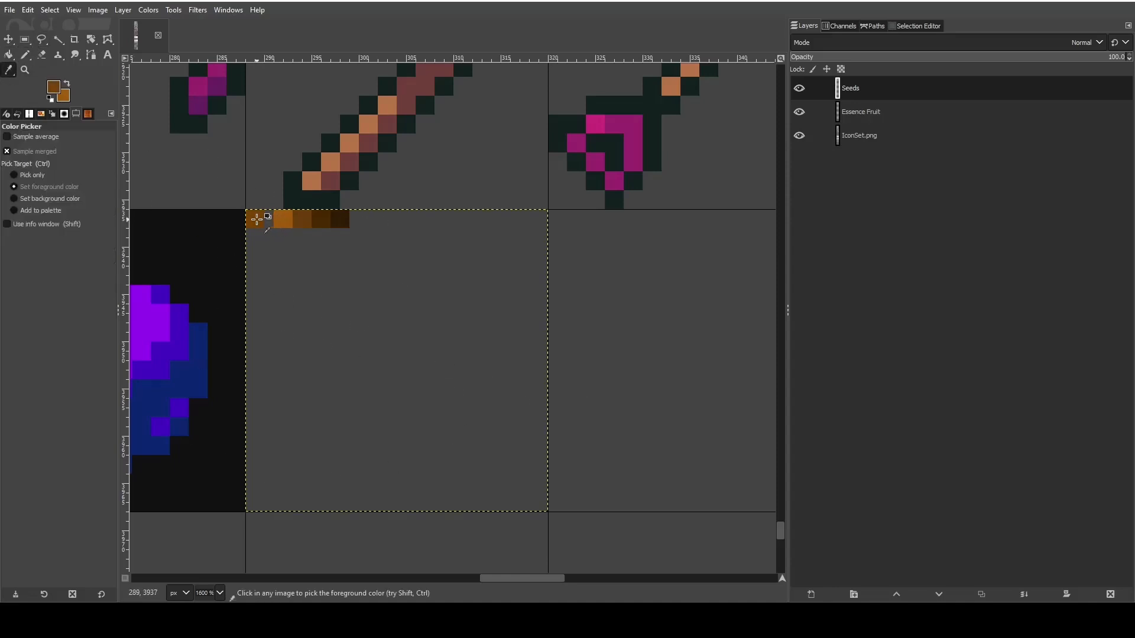
key("n")
- Set the image grid spacing to 1 pixel both horizontally and vertically
left_click(95, 10)
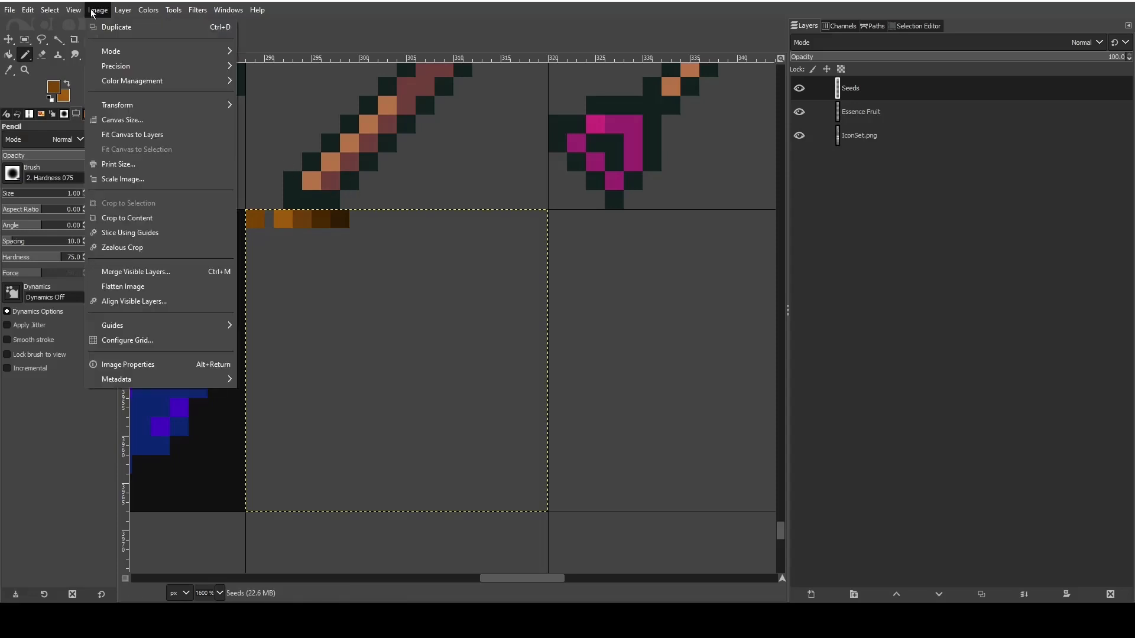
left_click(127, 340)
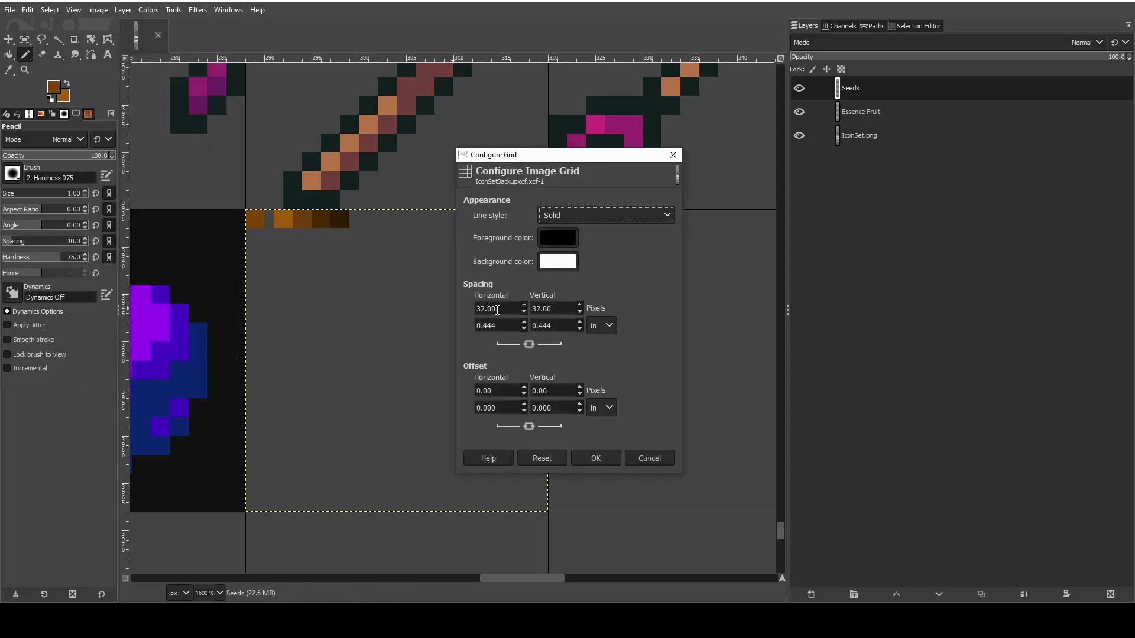
left_click_drag(499, 309, 451, 311)
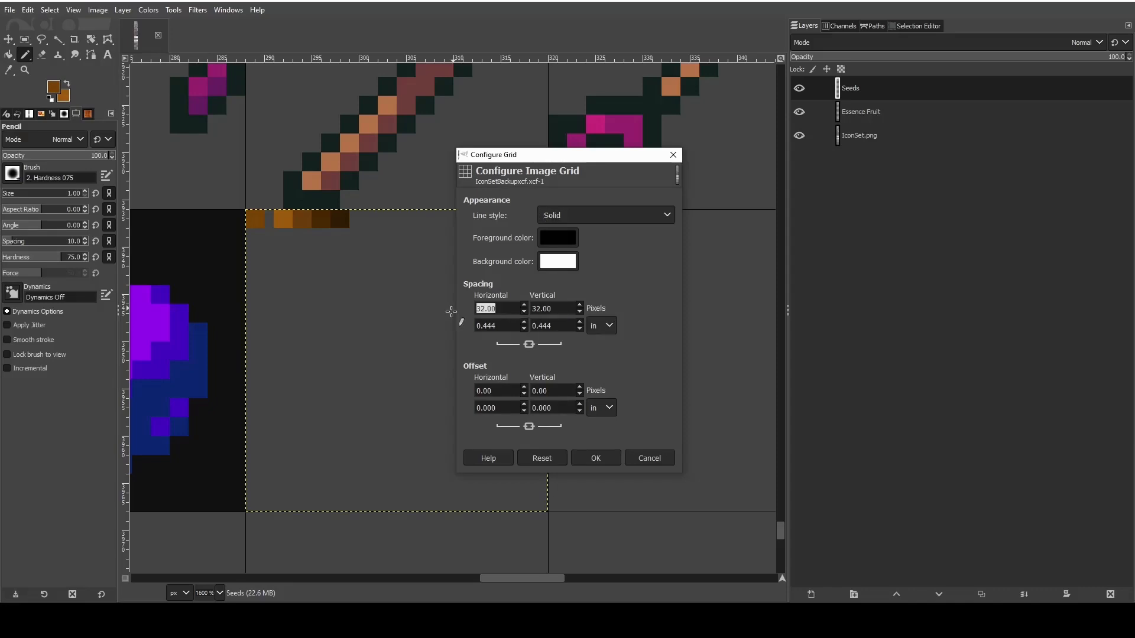
type("8")
left_click(564, 306)
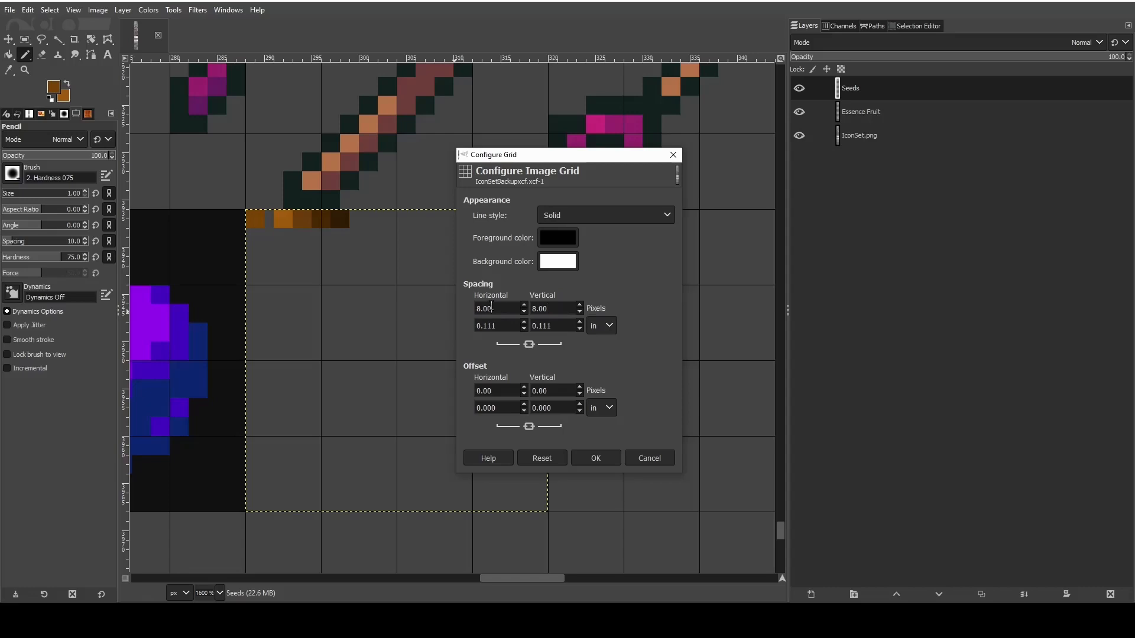
left_click_drag(492, 307, 459, 307)
type("1")
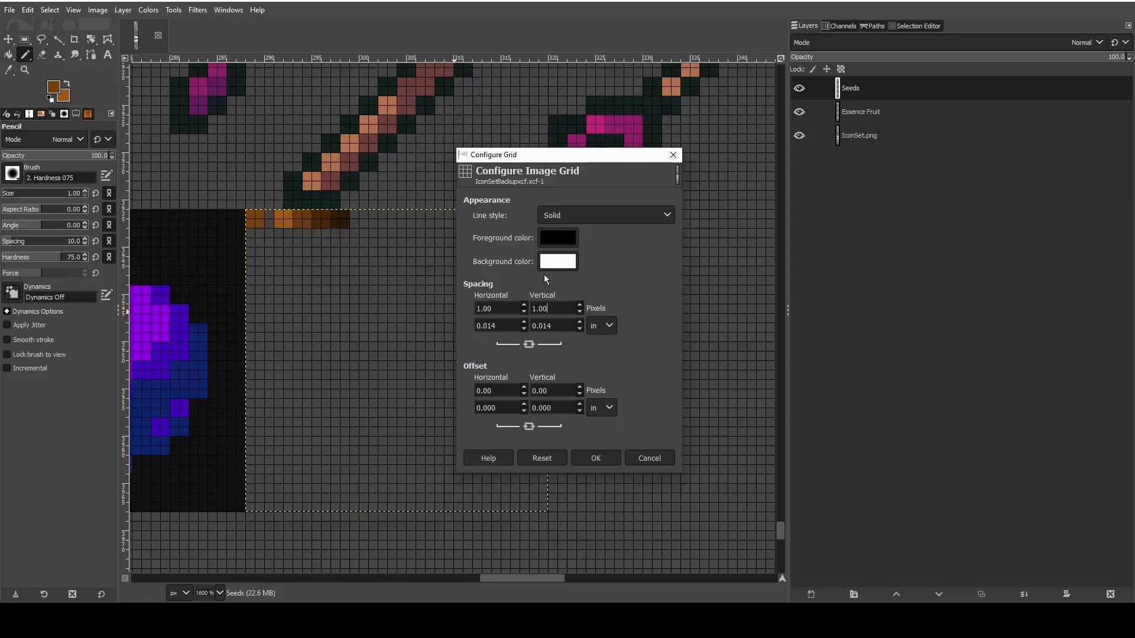
left_click(594, 458)
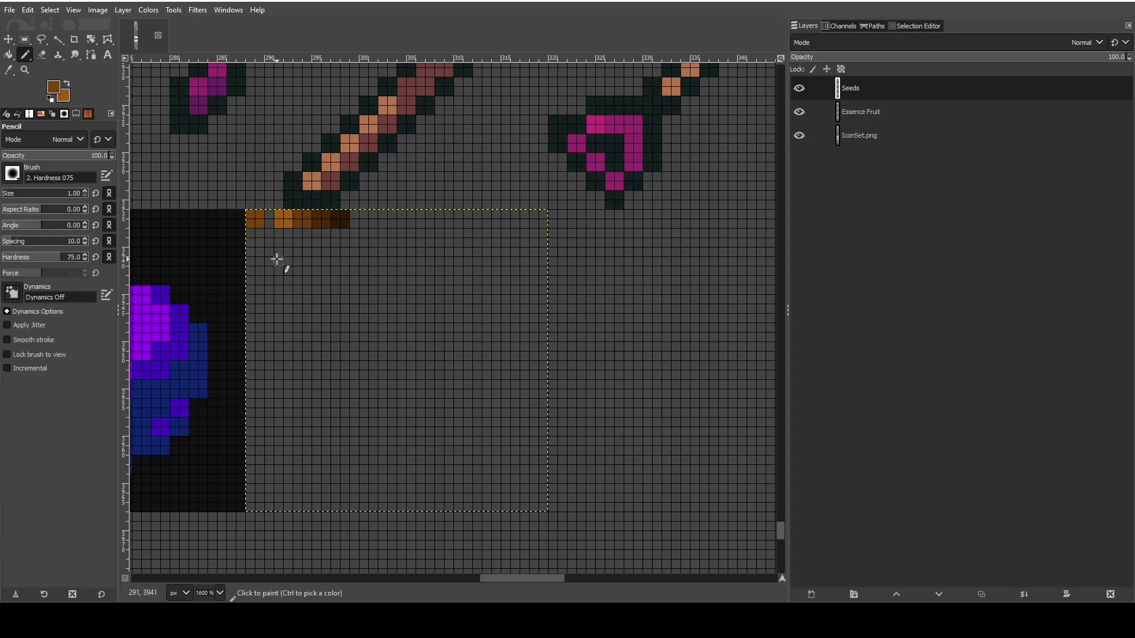
- Pencil the top and upper-right edge of a slanted seed outline in brown inside the empty tile
left_click(343, 262)
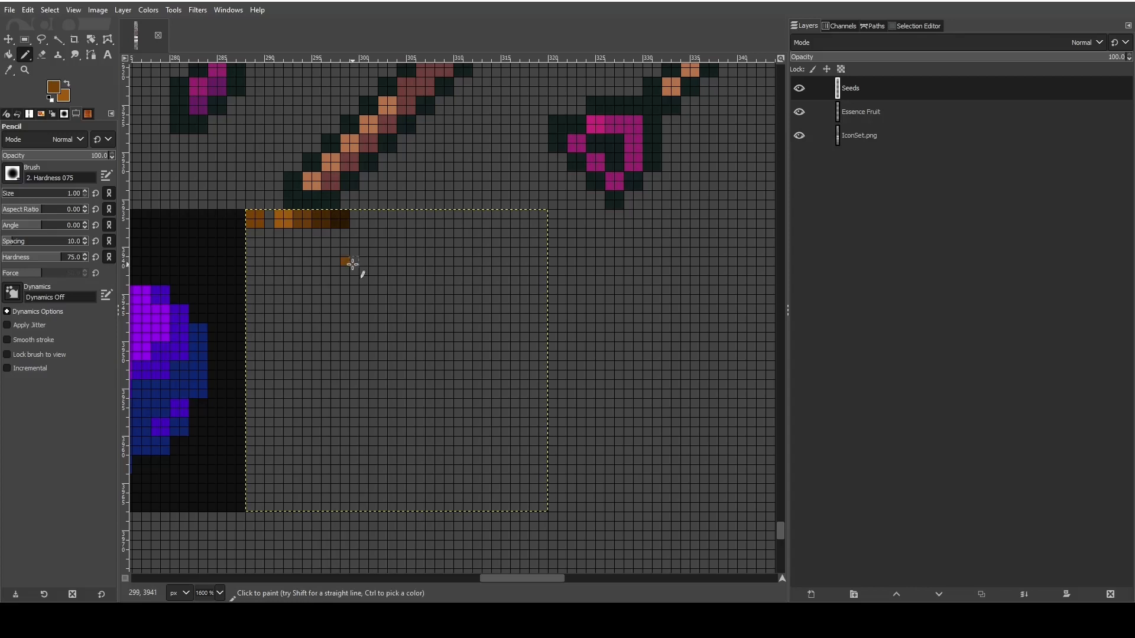
left_click(384, 262, "shift")
left_click(385, 271)
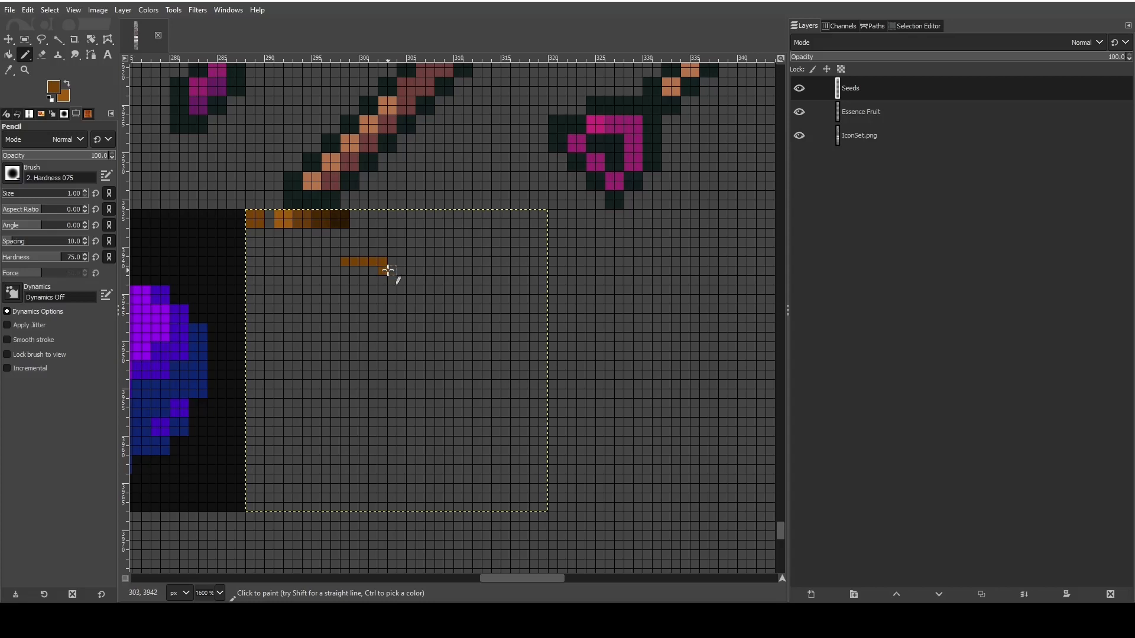
left_click_drag(388, 270, 391, 297)
left_click(383, 303)
left_click(372, 338, "shift")
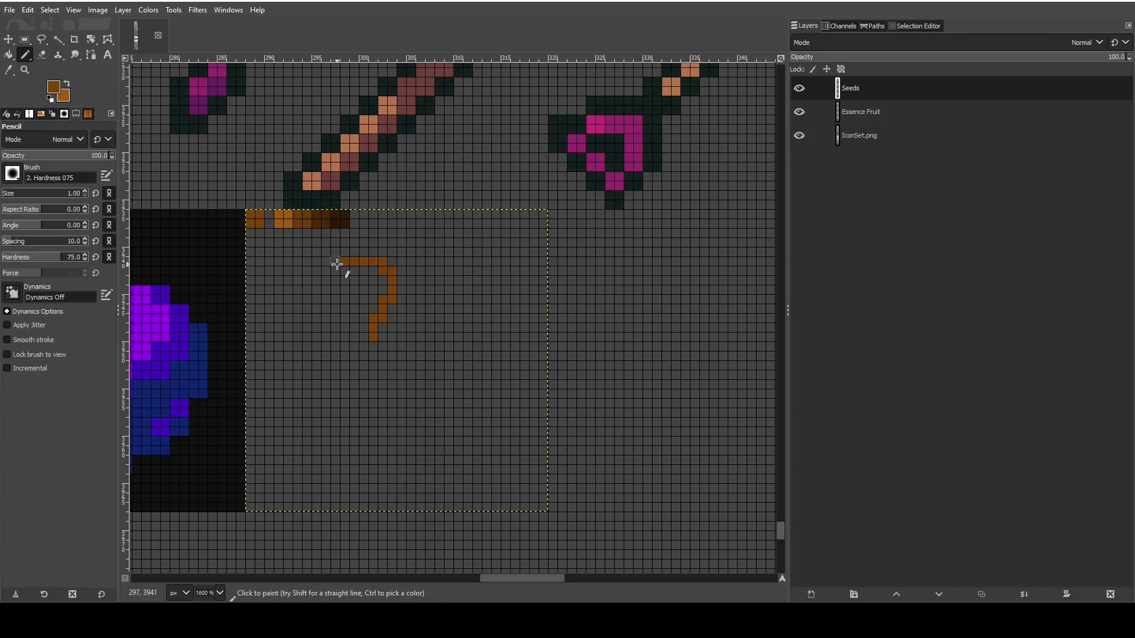
- Pencil the seed outline's left side and rounded bottom, closing it against the right edge
left_click_drag(344, 269, 328, 270)
left_click_drag(328, 276, 310, 287)
left_click(296, 325, "shift")
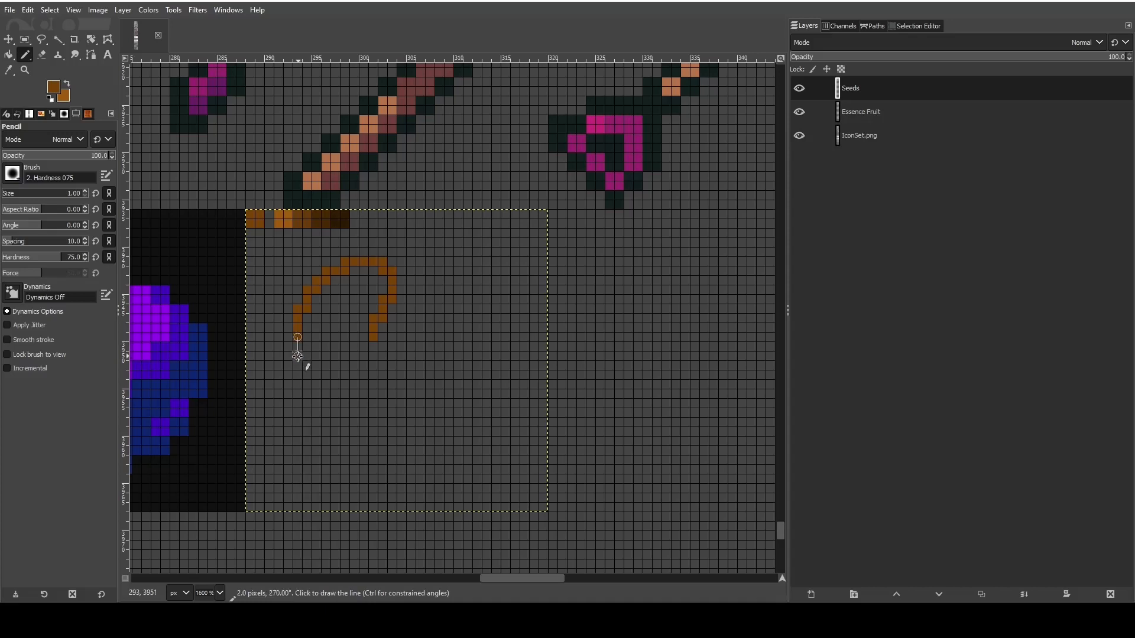
left_click(299, 364, "shift")
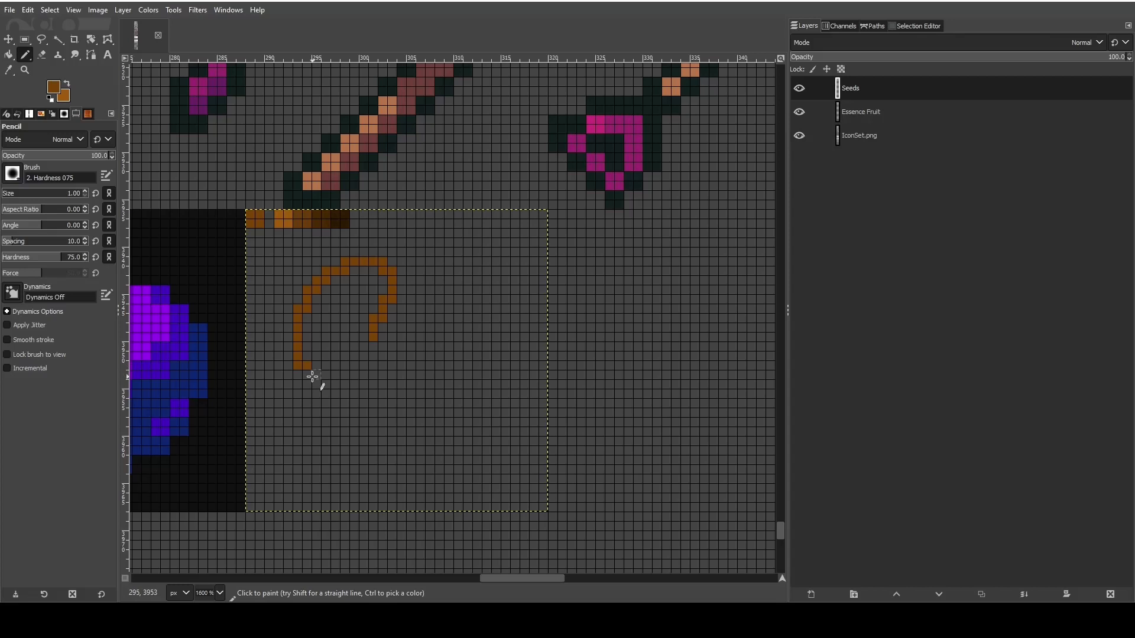
mouse_move(308, 376)
left_mouse_down()
mouse_move(358, 370)
mouse_move(363, 349)
left_mouse_up()
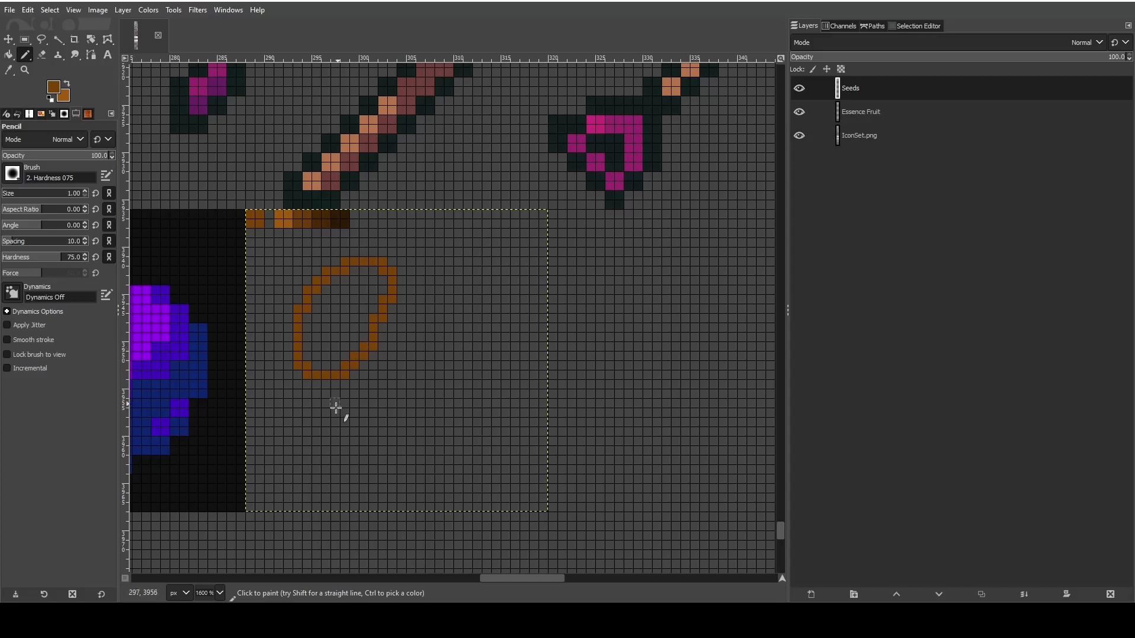
- Pencil an inner diagonal along the seed's lower-right edge and erase the outer pixels to slim the outline
scroll(314, 380, "up", 2)
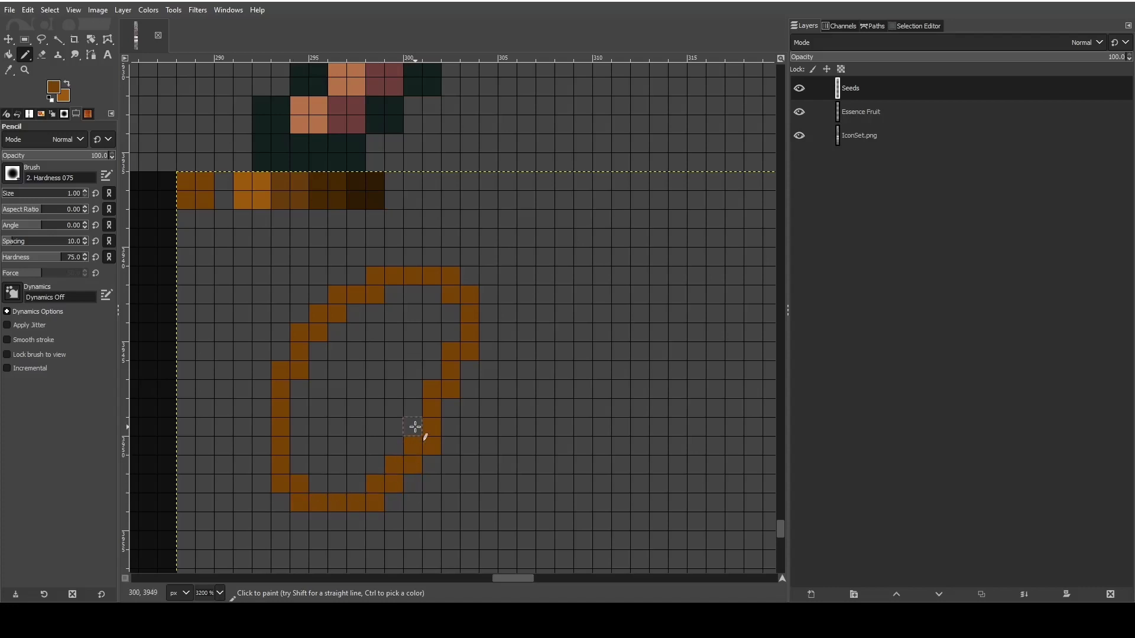
left_click_drag(415, 426, 361, 483)
left_click(431, 445)
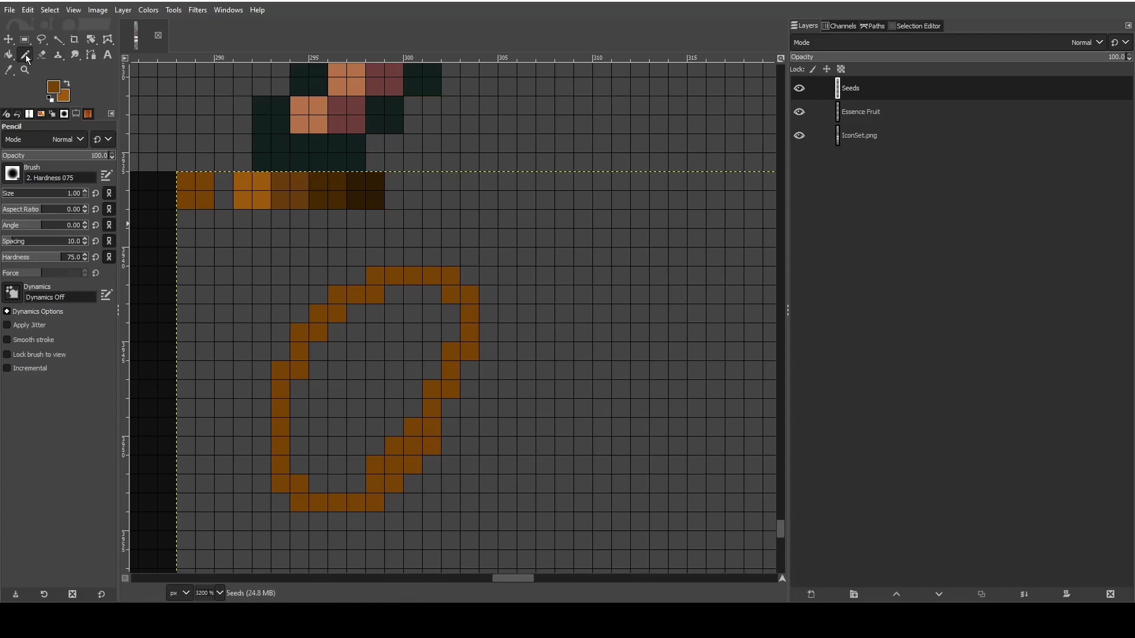
left_click(40, 54)
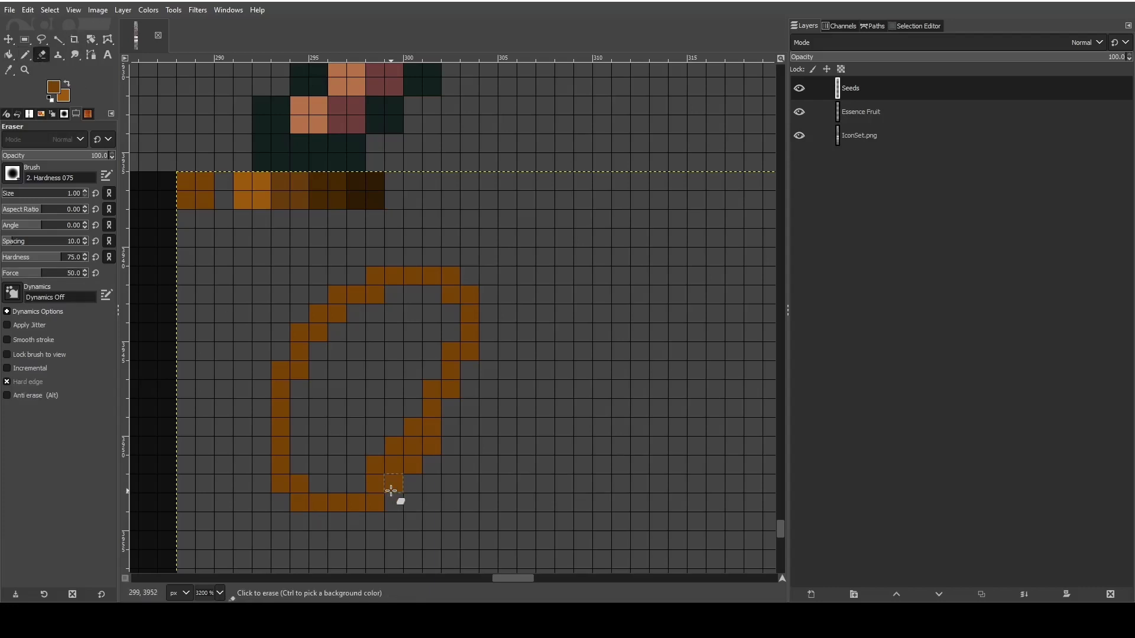
left_click(413, 465)
left_click(432, 446)
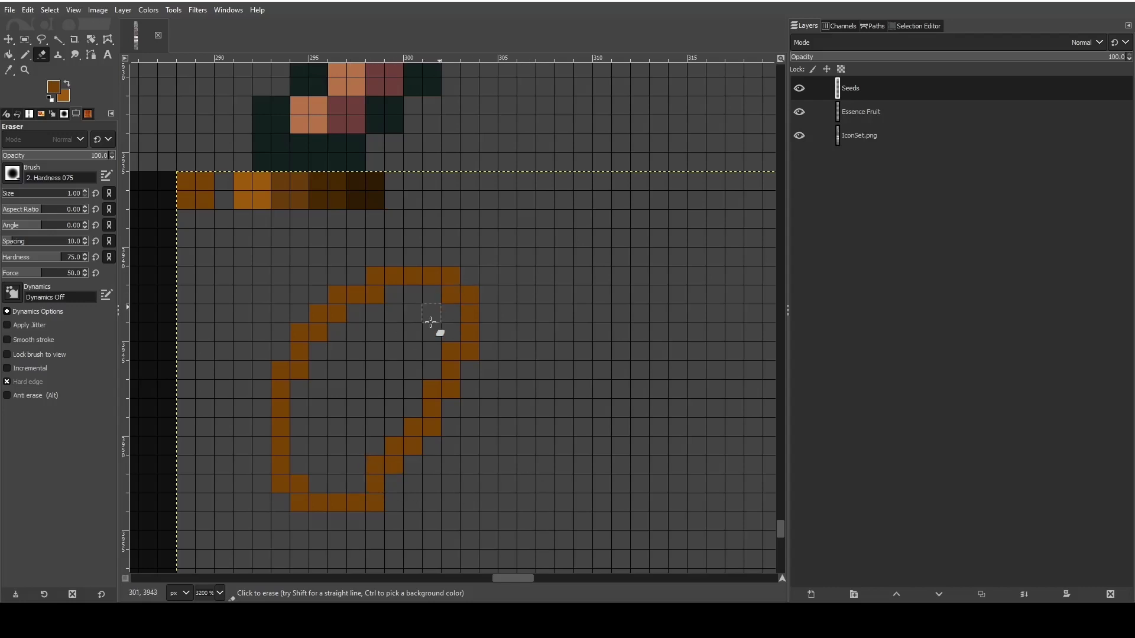
- Undo the recent erasing at the seed's lower right and erase the protruding outer pixels of the diagonal edge again
left_click(368, 485)
key("ctrl+z")
key("ctrl+z")
key("ctrl+z")
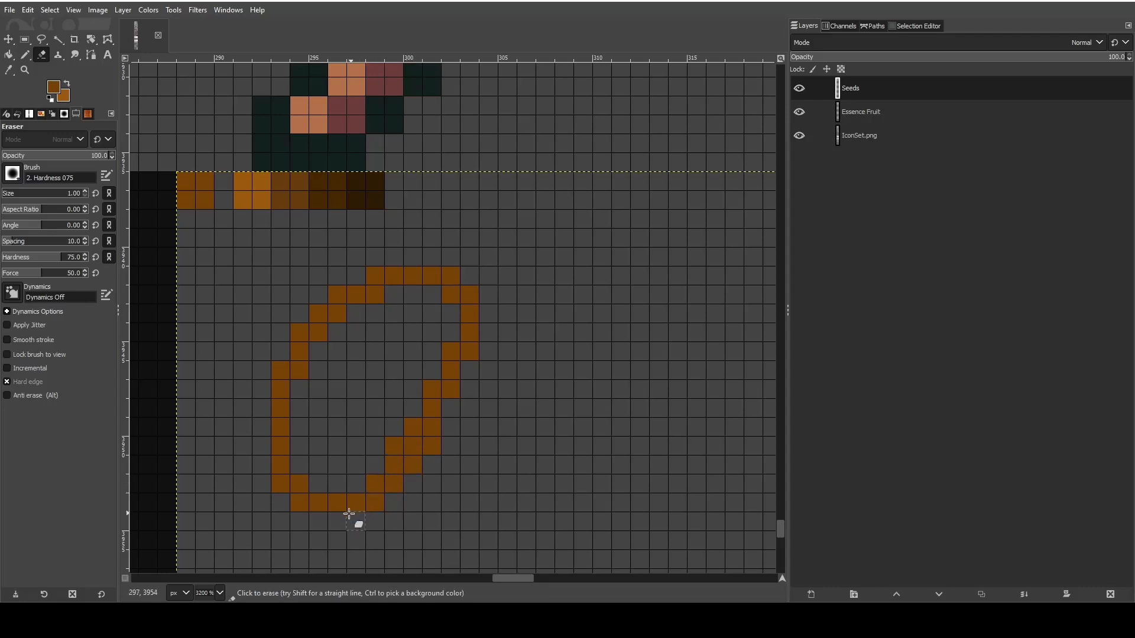
left_click(420, 461)
left_click(434, 444)
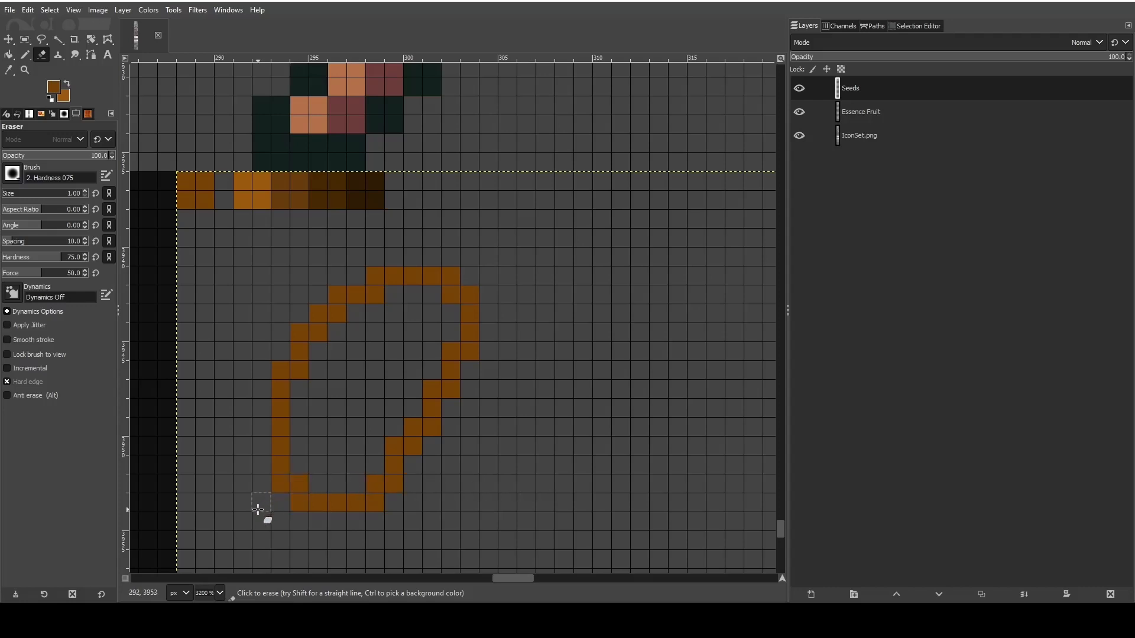
- Raise the seed outline's bottom edge by one pixel, penciling a new row and erasing the old row and outer corners
left_click(23, 58)
left_click(300, 467)
left_click(319, 485)
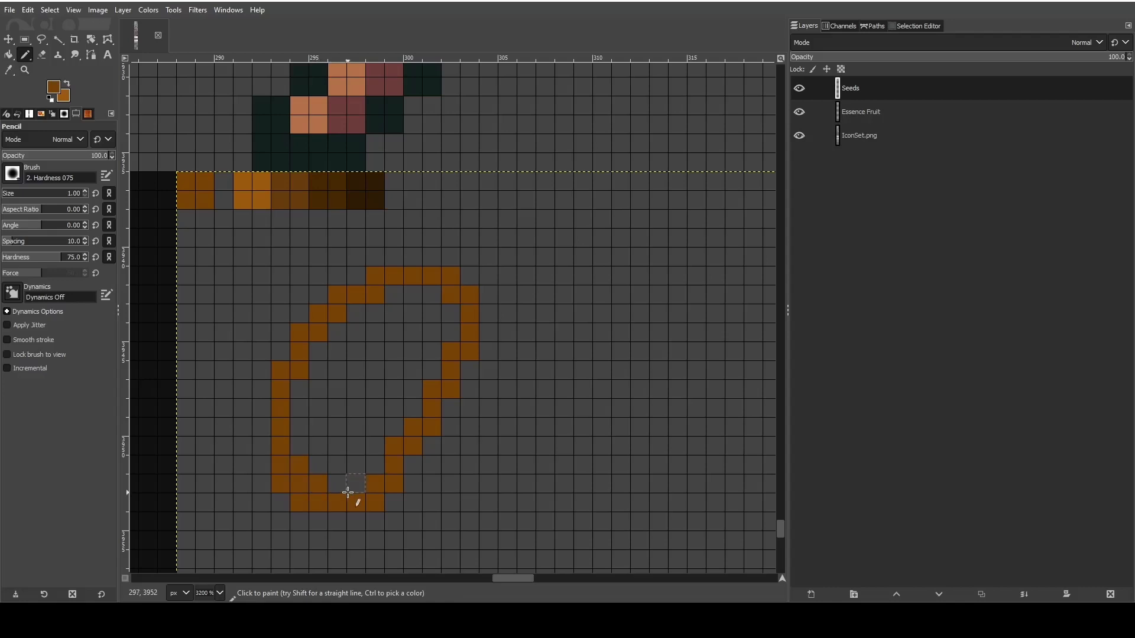
left_click_drag(347, 491, 342, 489)
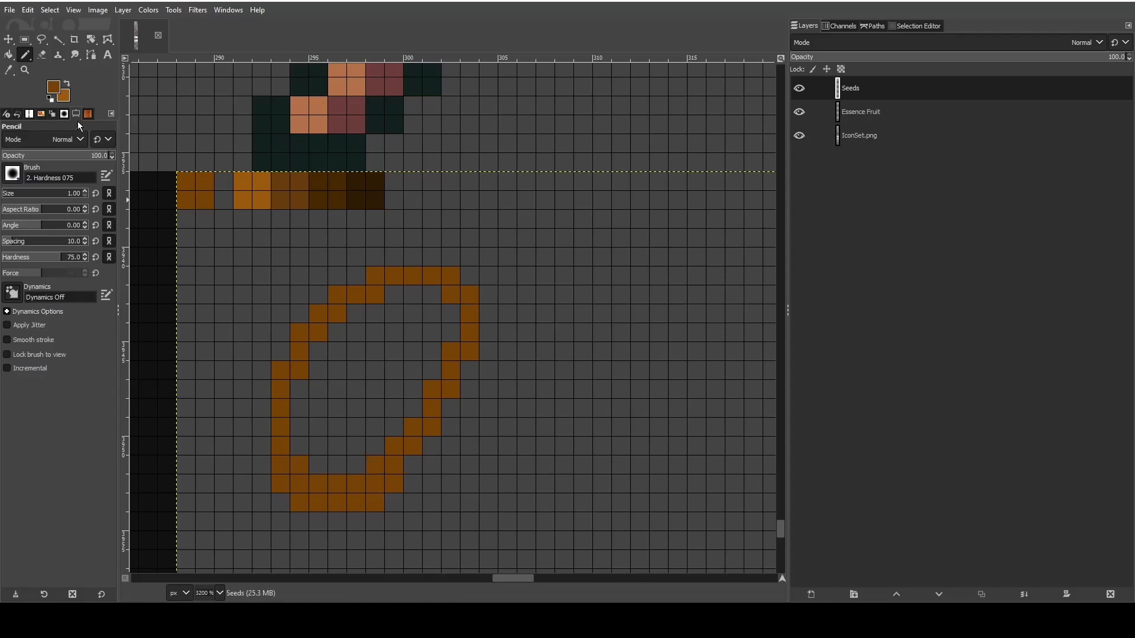
left_click(41, 55)
left_click_drag(299, 501, 373, 503)
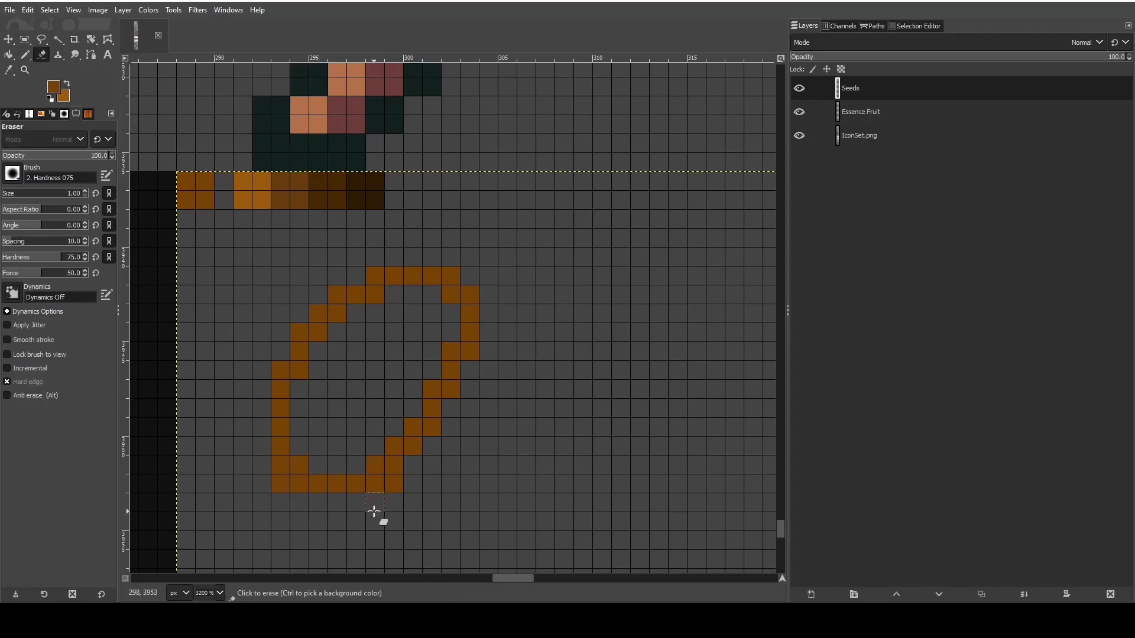
left_click(281, 483)
left_click(394, 483)
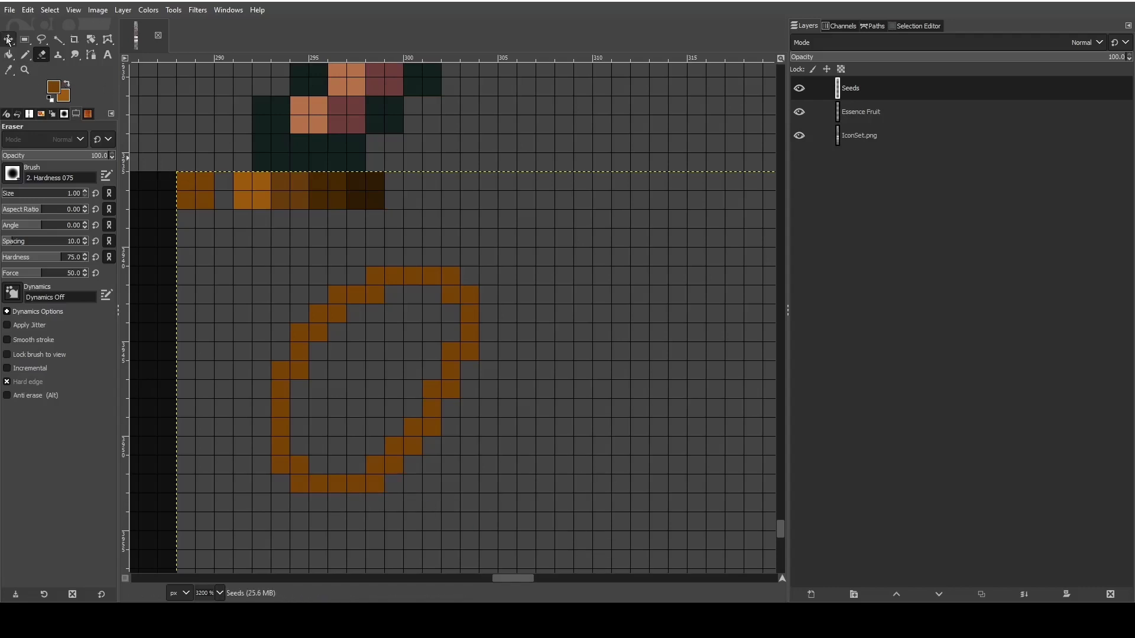
- Pick the darkest brown swatch and pencil shading along the inside of the seed's bottom and lower-right edge
left_click(8, 70)
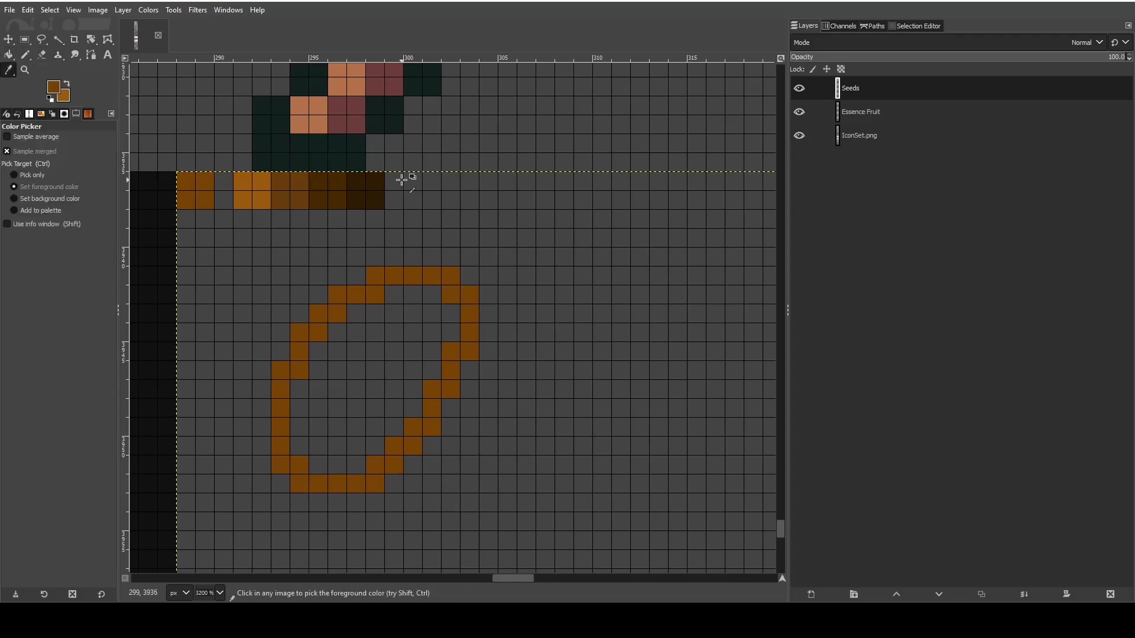
left_click(25, 55)
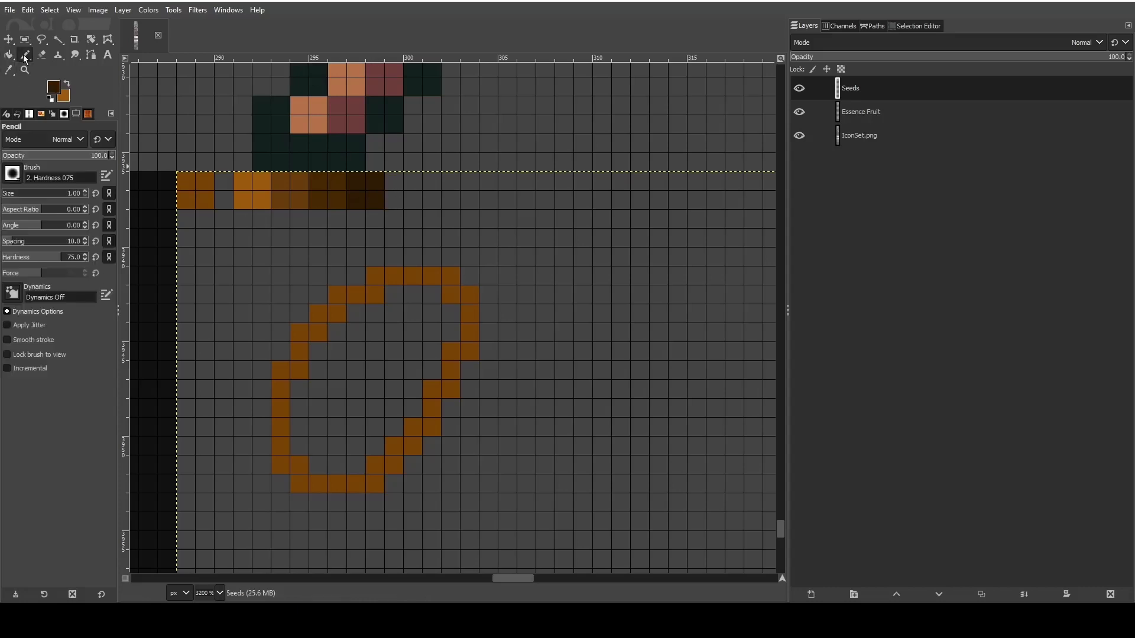
left_click_drag(319, 461, 365, 453)
key("ctrl+z")
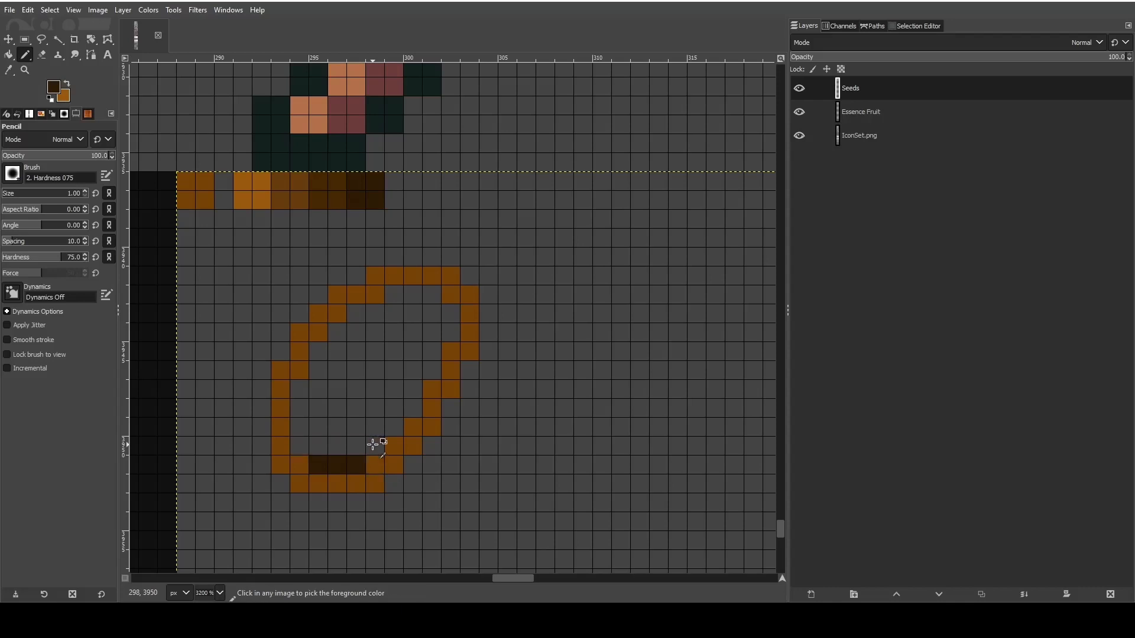
left_click(374, 446)
left_click(313, 445, "shift")
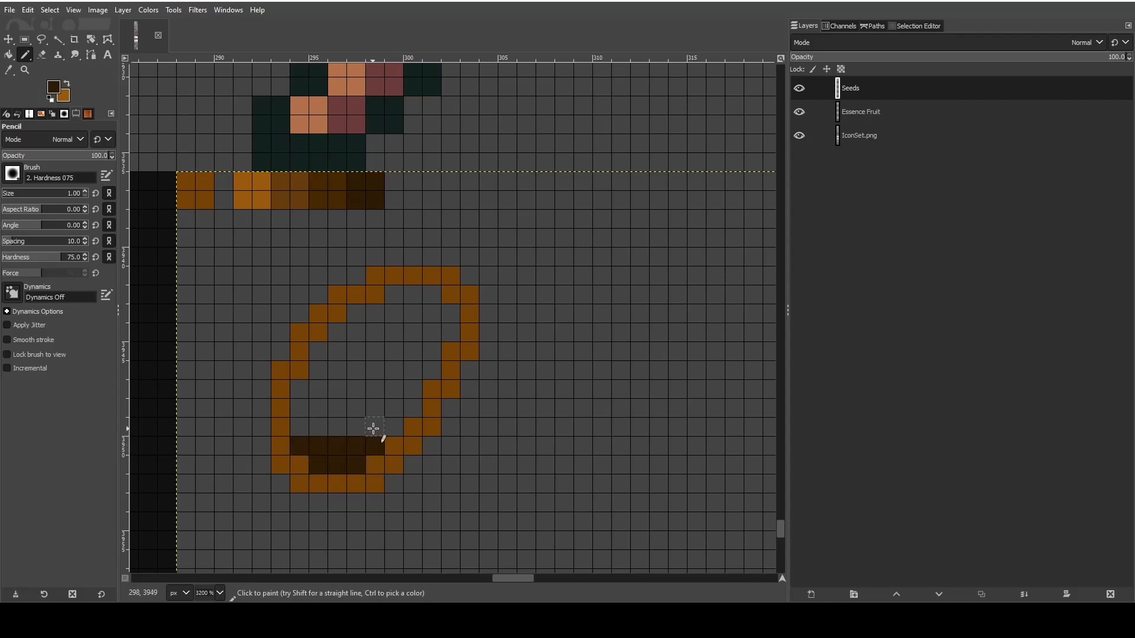
left_click_drag(390, 424, 355, 430)
left_click(390, 411)
left_click(376, 411)
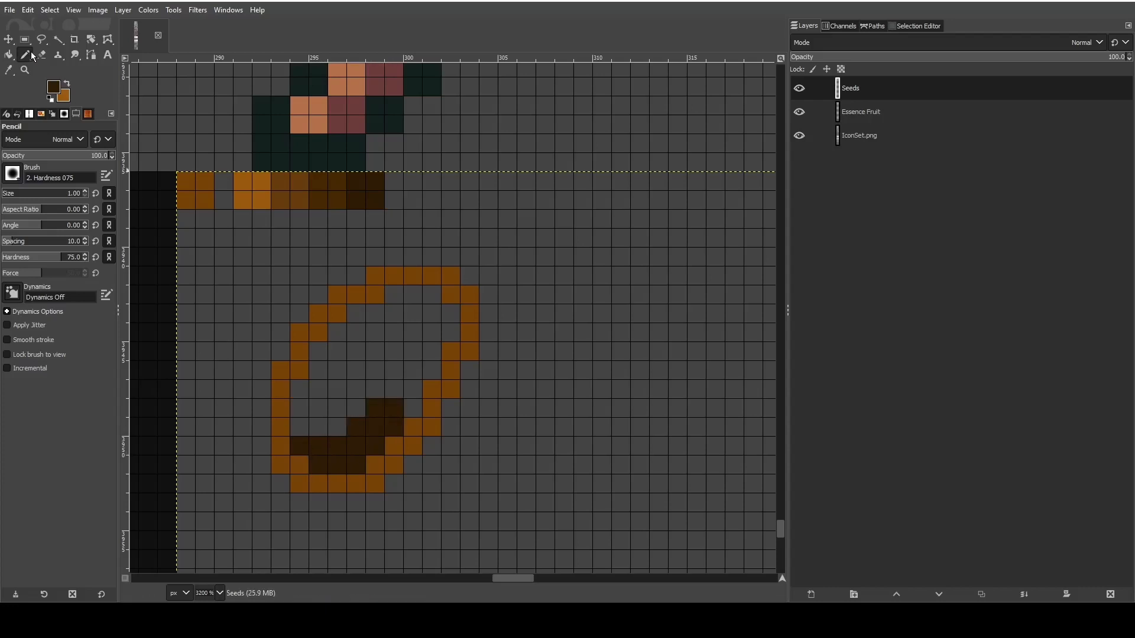
left_click(412, 407)
- Pick the second-darkest brown swatch and pencil a shading band above the darkest area, rising toward the right edge
left_click(9, 70)
left_click(317, 200)
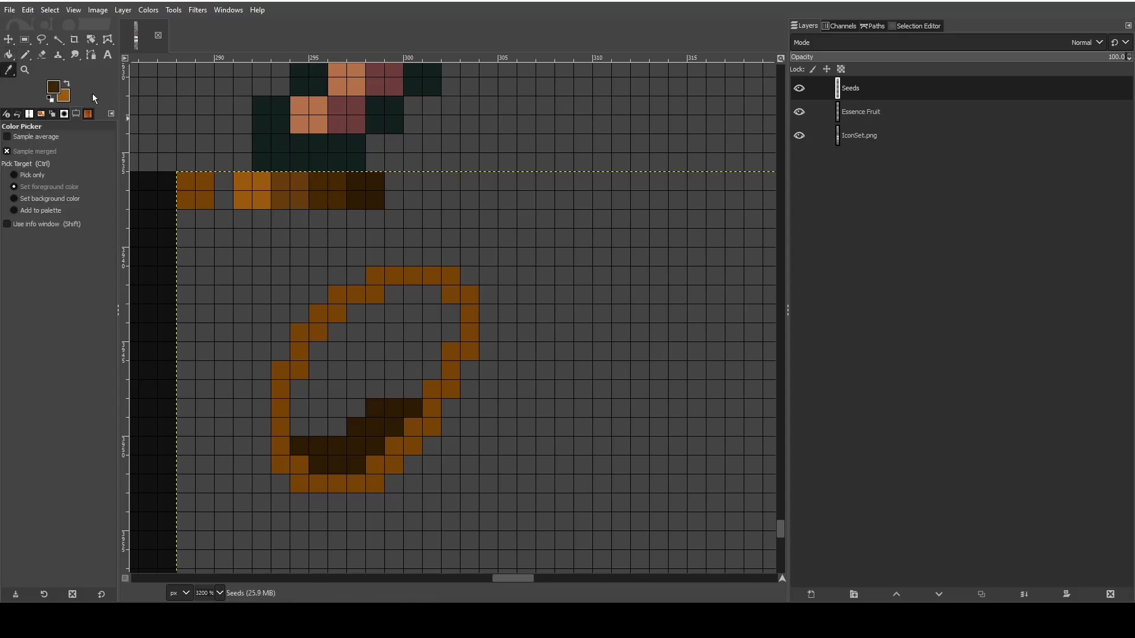
left_click(25, 54)
mouse_move(334, 424)
left_mouse_down()
mouse_move(304, 428)
mouse_move(360, 405)
mouse_move(307, 400)
left_mouse_up()
left_click_drag(408, 393, 293, 396)
mouse_move(431, 378)
left_mouse_down()
mouse_move(378, 377)
mouse_move(430, 358)
mouse_move(404, 358)
left_mouse_up()
left_click(406, 375)
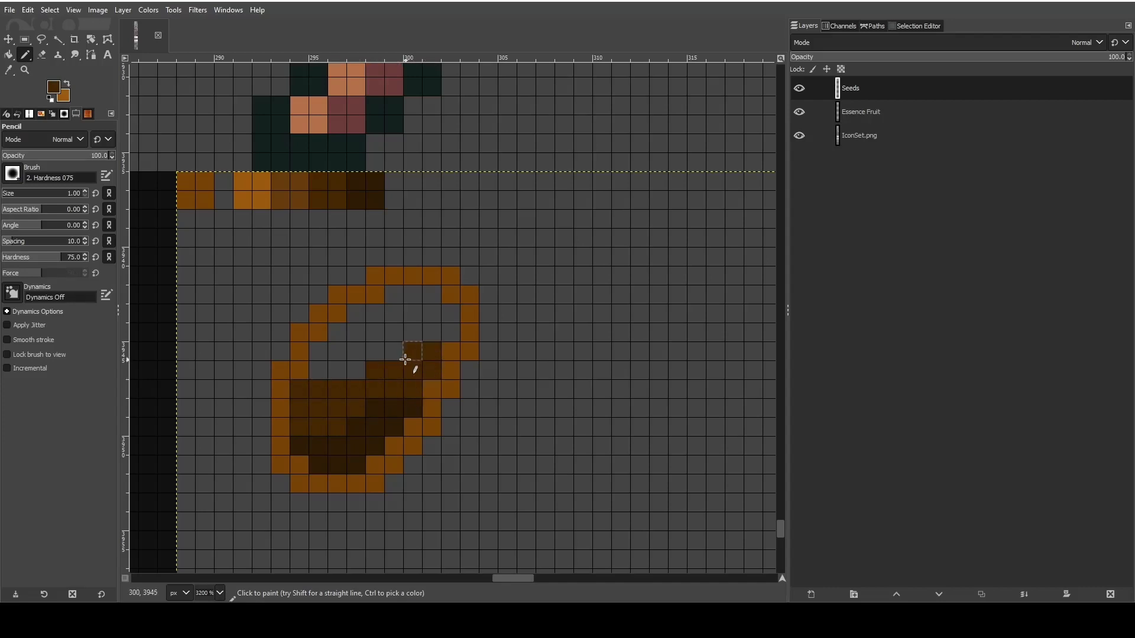
- Pick the medium brown swatch and pencil it across the first seed's empty interior above the dark shading
left_click(9, 69)
left_click(286, 187)
left_click(25, 55)
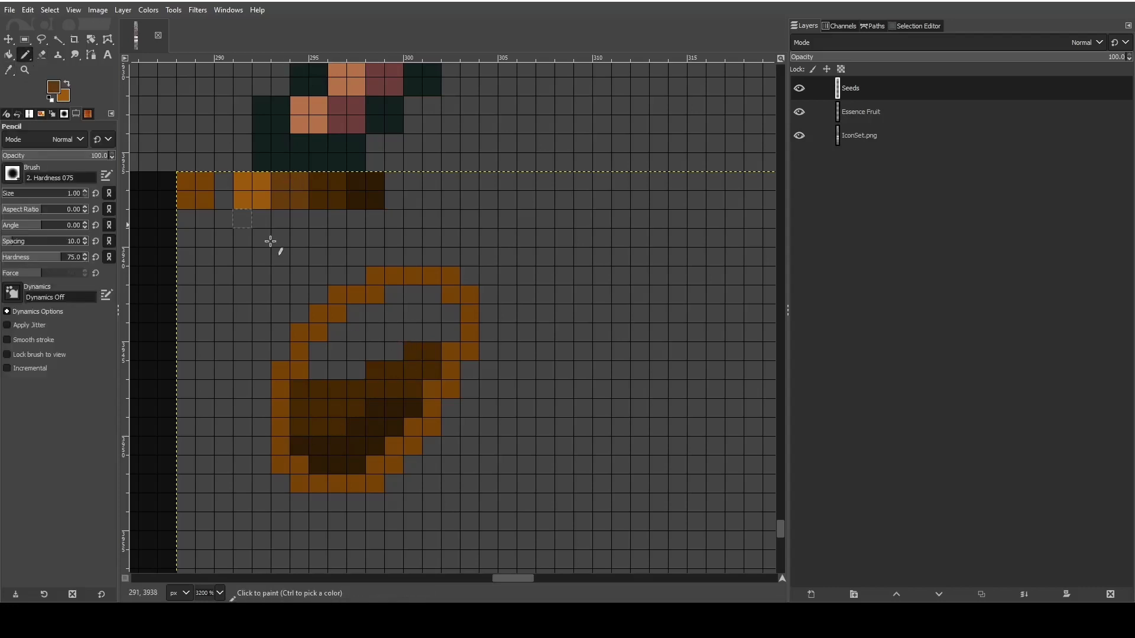
mouse_move(356, 368)
left_mouse_down()
mouse_move(317, 360)
mouse_move(394, 355)
mouse_move(343, 337)
mouse_move(448, 336)
mouse_move(449, 318)
mouse_move(354, 313)
mouse_move(386, 318)
mouse_move(394, 301)
mouse_move(431, 296)
left_mouse_up()
- Pick the lightest brown swatch and pencil highlight pixels along the inside of the seed's top, upper-left and upper-right edges
left_click(9, 70)
left_click(246, 187)
left_click(25, 55)
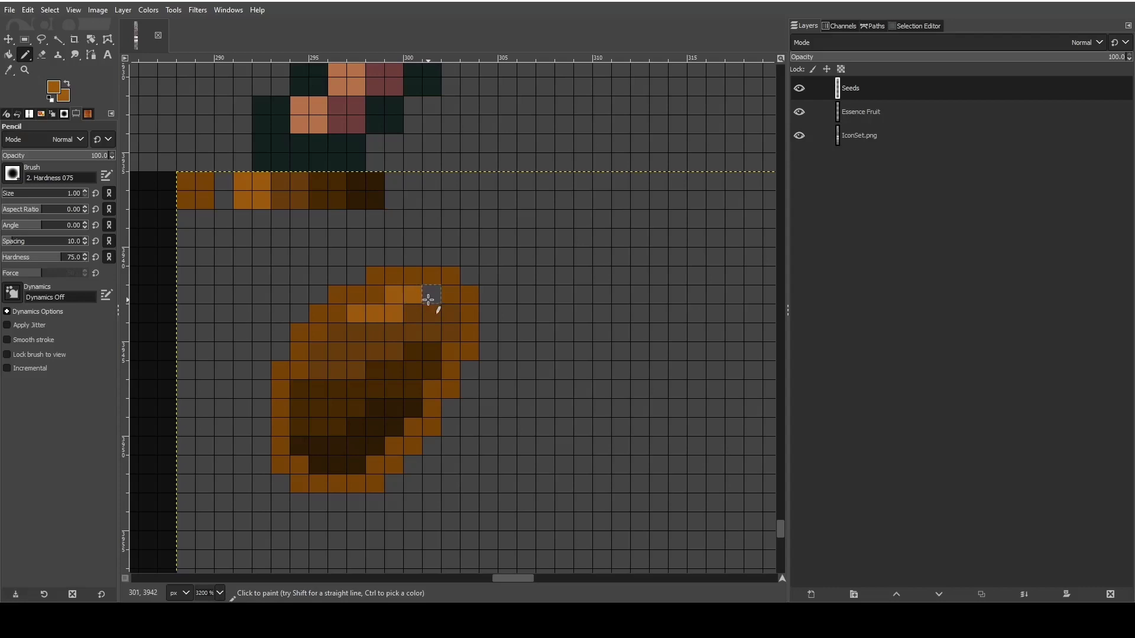
scroll(527, 397, "down", 1, "ctrl")
scroll(543, 417, "down", 2)
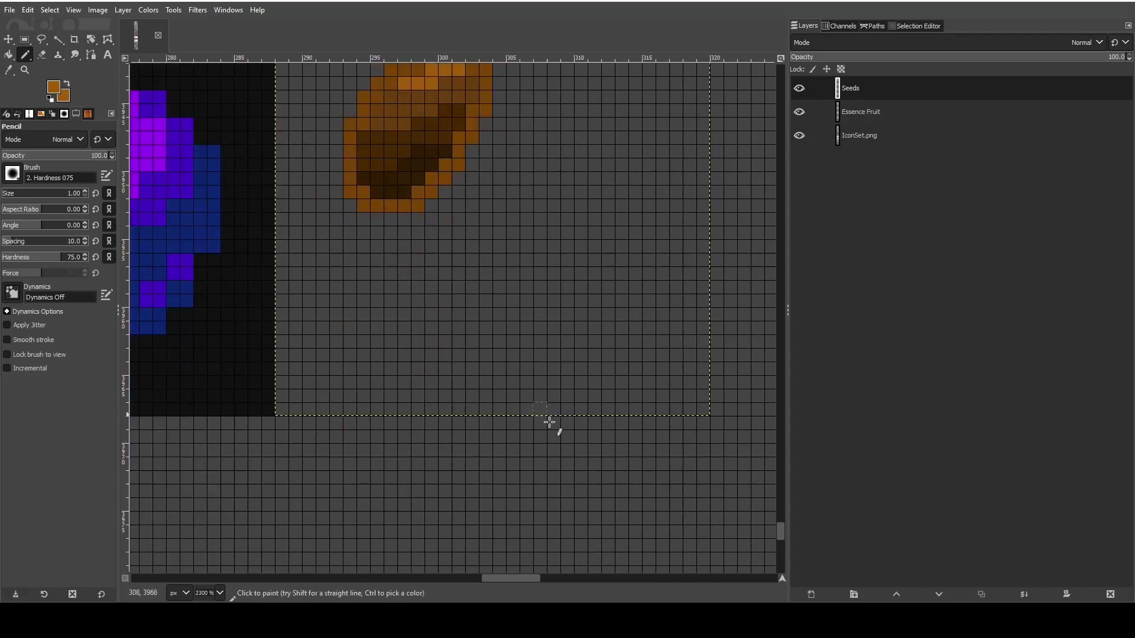
scroll(550, 423, "up", 1)
scroll(509, 352, "up", 2)
scroll(509, 353, "up", 2, "ctrl")
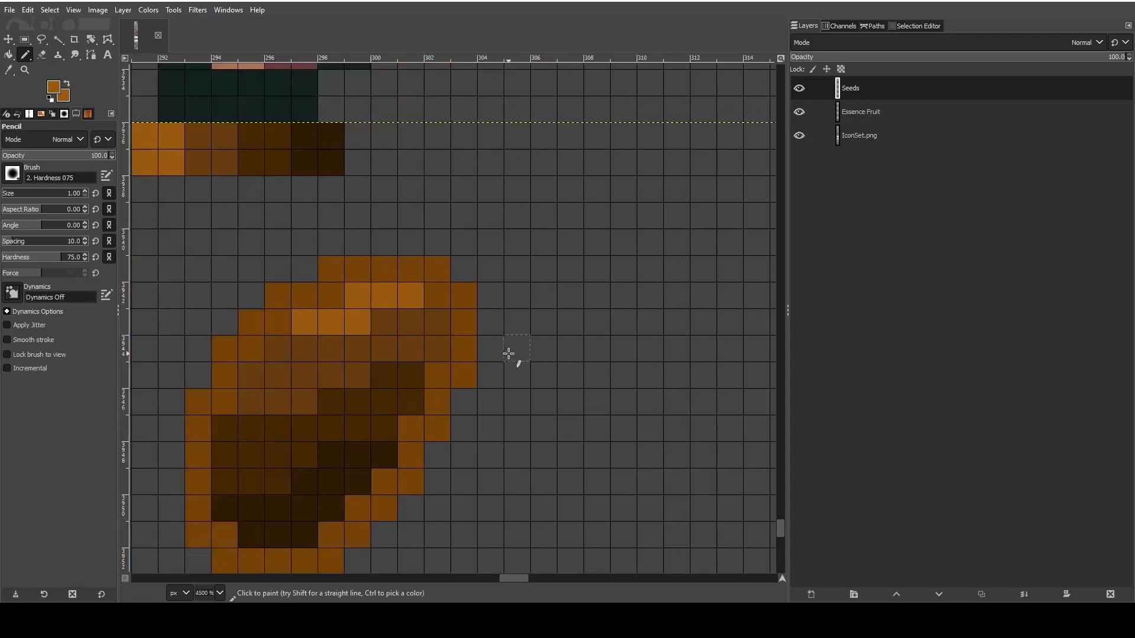
scroll(508, 354, "up", 1)
scroll(464, 356, "down", 1)
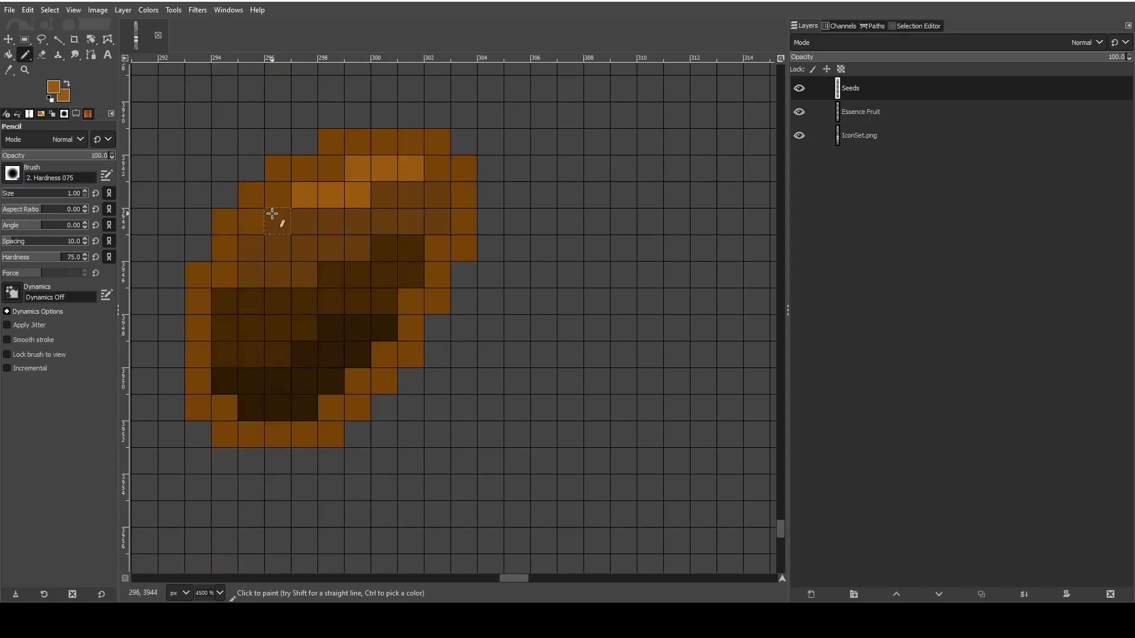
left_click_drag(272, 214, 248, 248)
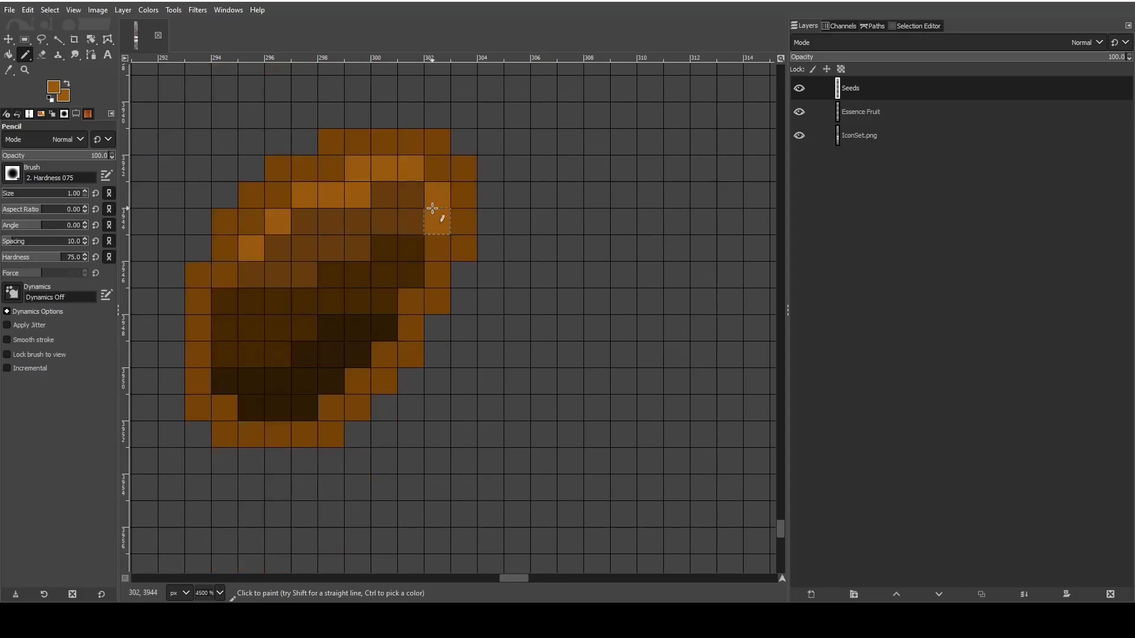
- Pick the medium brown and pencil over the inner highlight pixel and the upper right end of the dark band
scroll(182, 146, "up", 2)
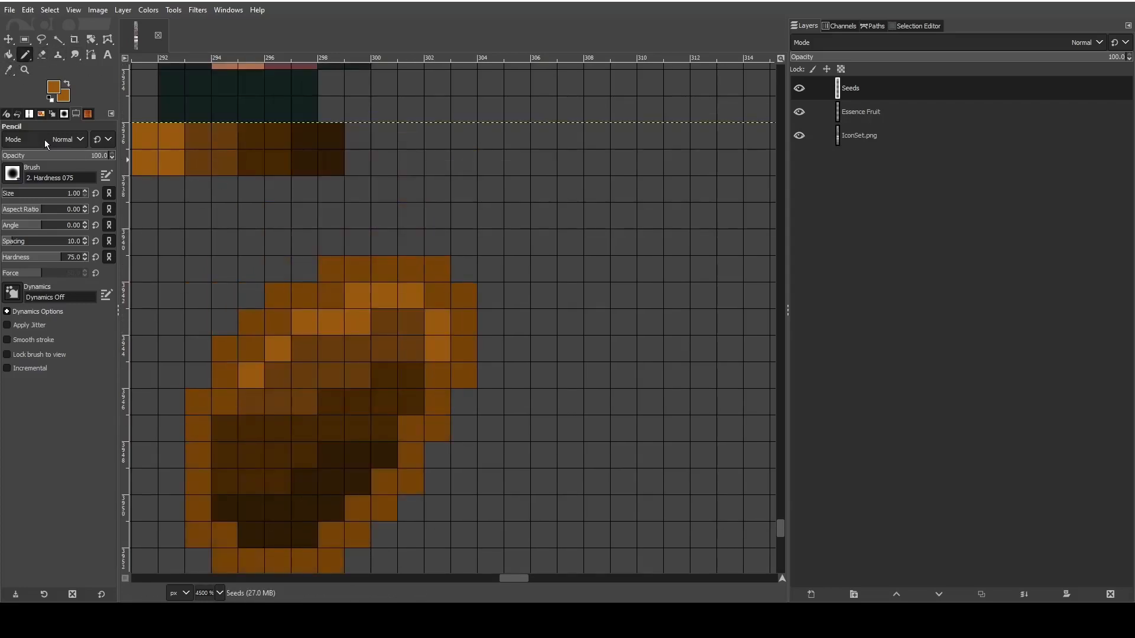
left_click(8, 71)
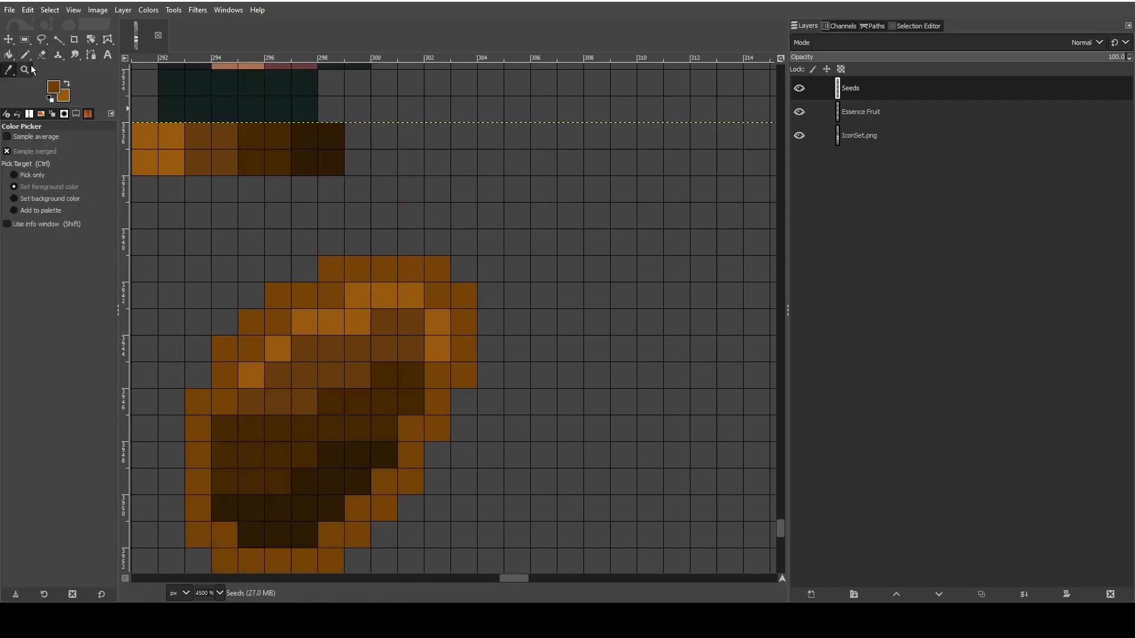
left_click(25, 55)
left_click(358, 322)
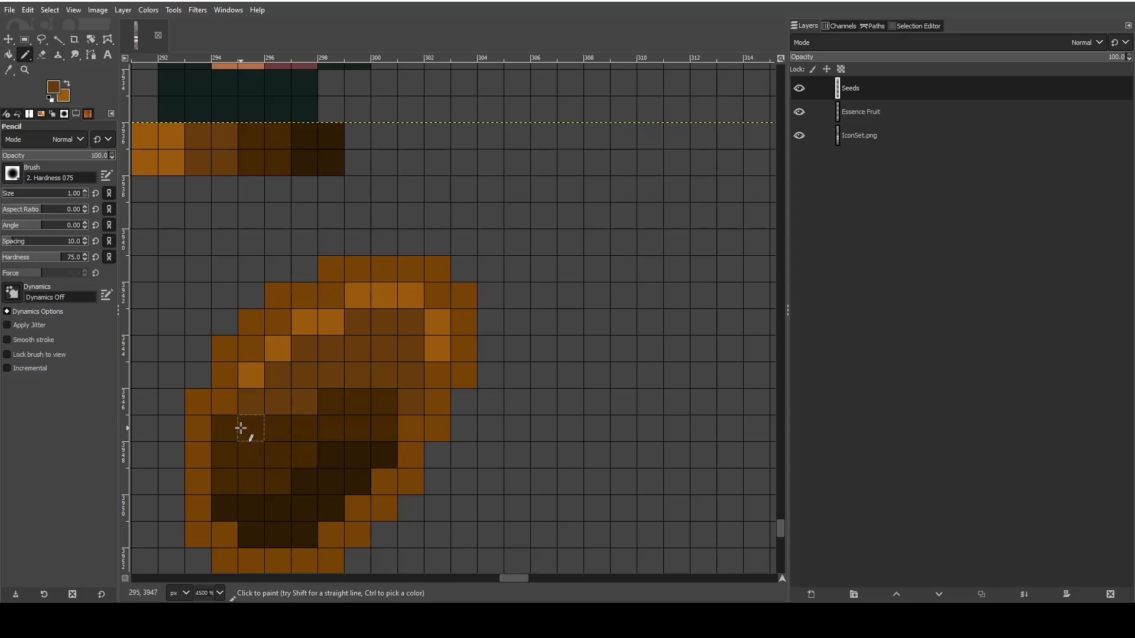
left_click(198, 423)
- Pick the second-darkest brown and pencil over the upper right part of the seed's darkest shading
left_click(8, 70)
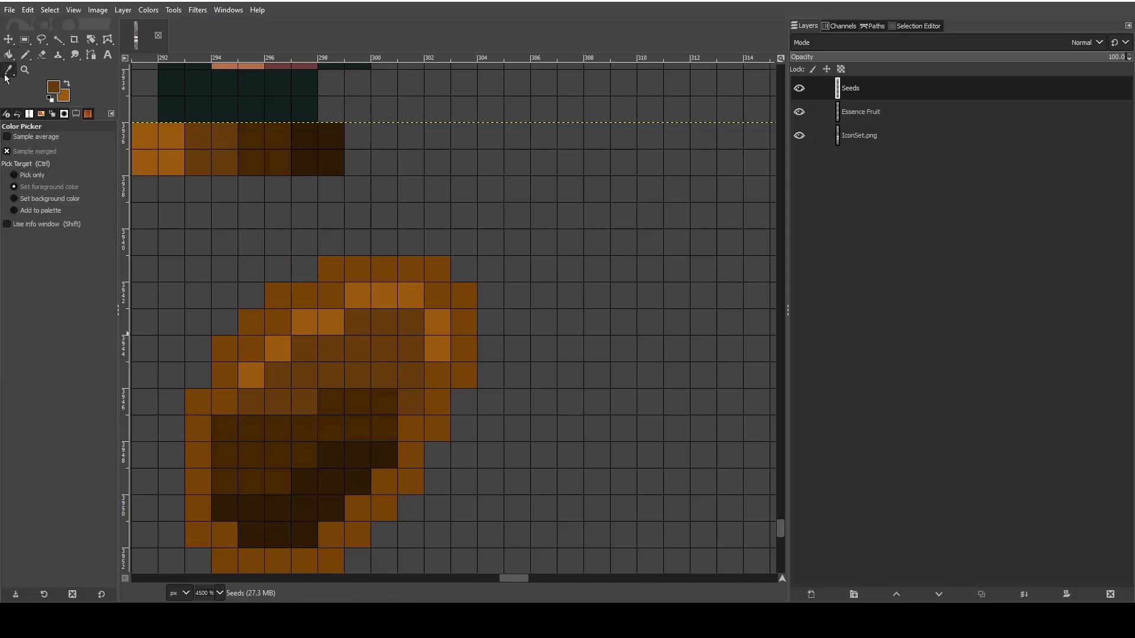
left_click(359, 426)
left_click(23, 54)
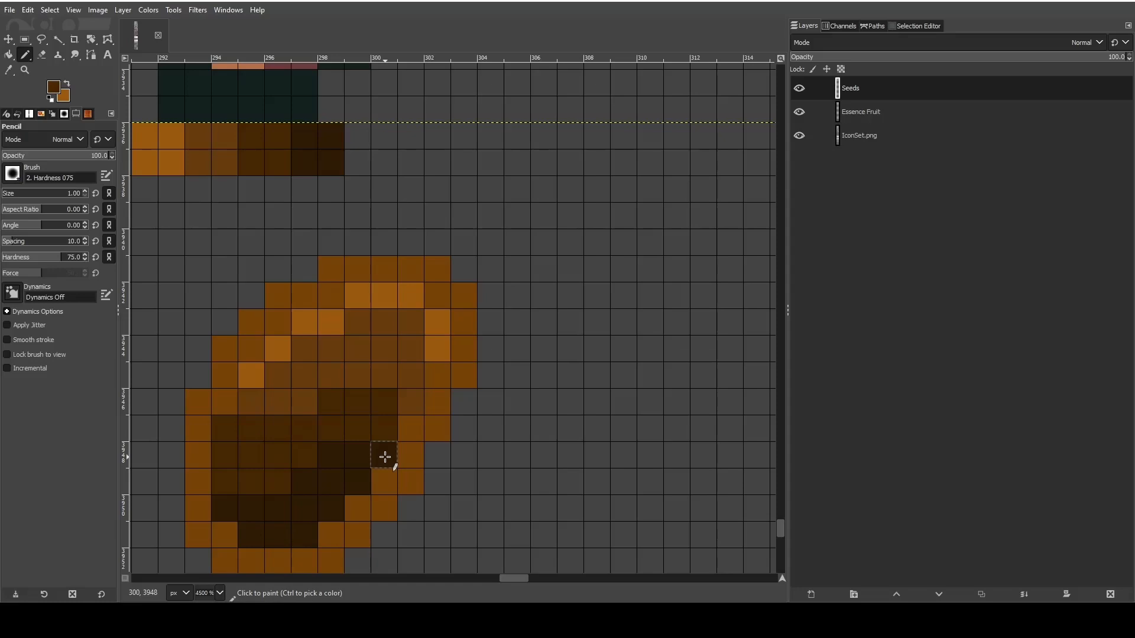
mouse_move(385, 456)
left_mouse_down()
mouse_move(365, 480)
mouse_move(337, 455)
left_mouse_up()
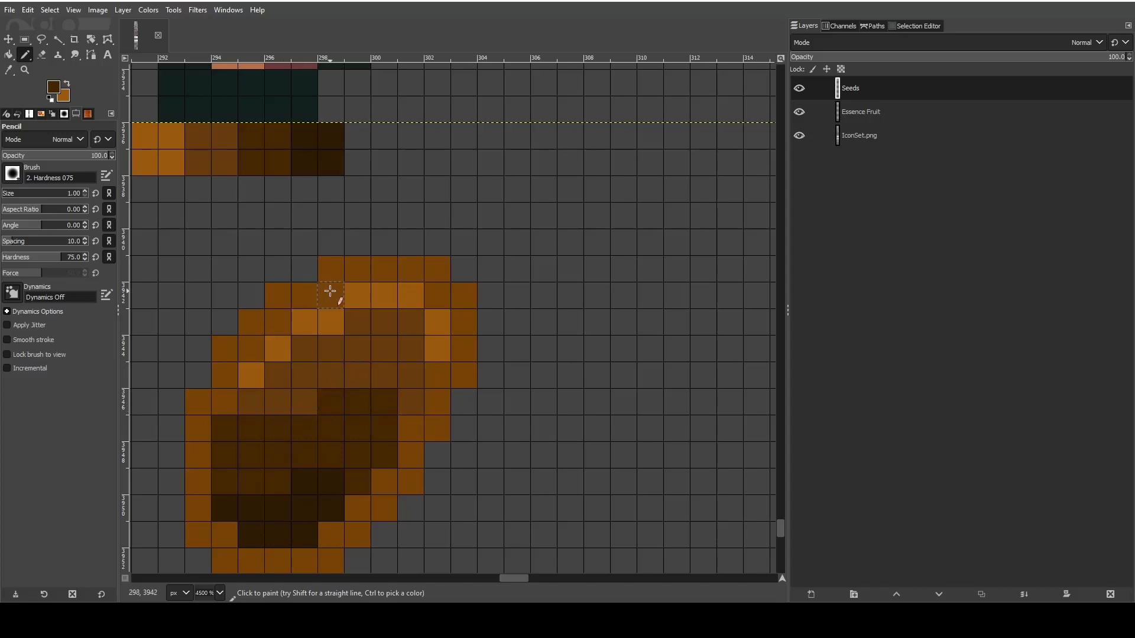
- Save the icon sheet to its existing file
scroll(330, 303, "down", 1, "ctrl")
scroll(330, 362, "down", 3)
scroll(329, 387, "up", 5)
scroll(329, 387, "down", 4)
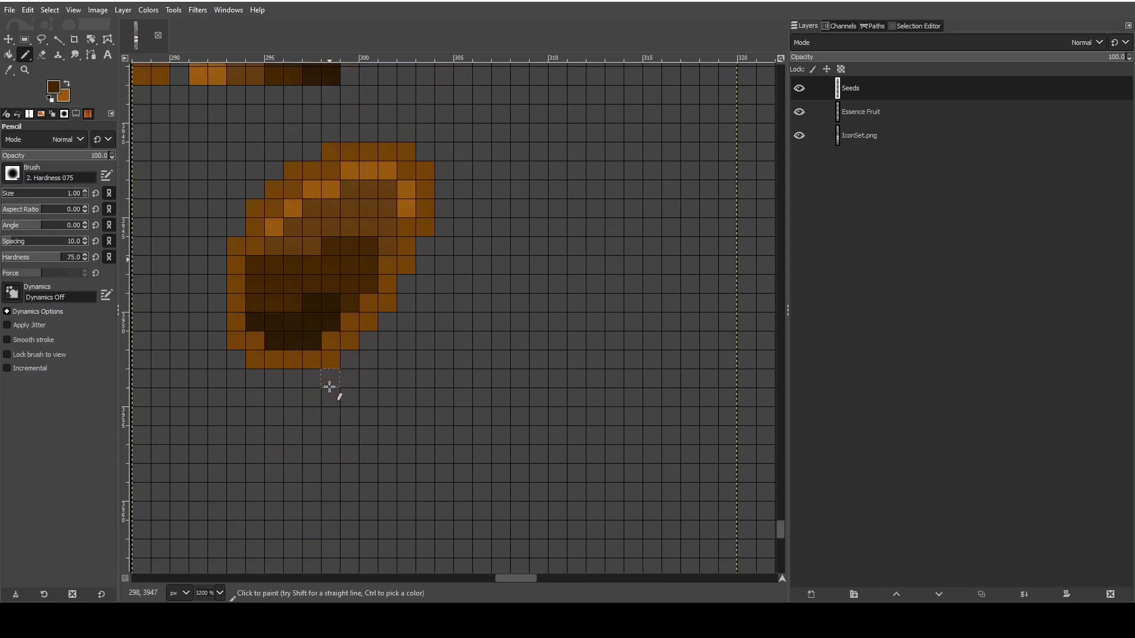
scroll(329, 386, "up", 2)
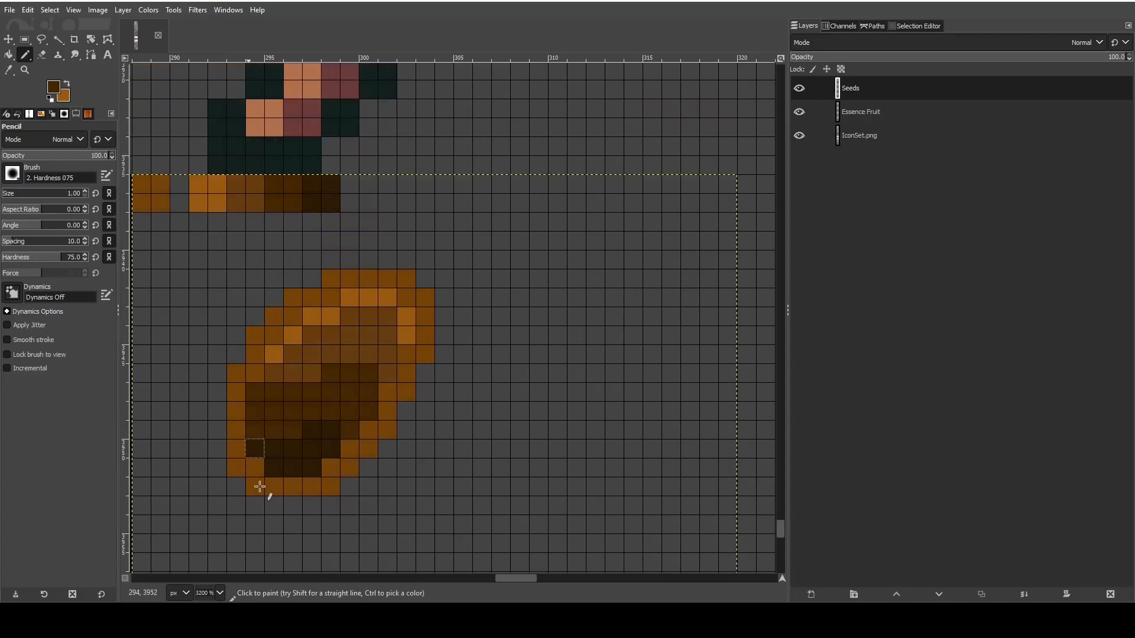
left_click(9, 10)
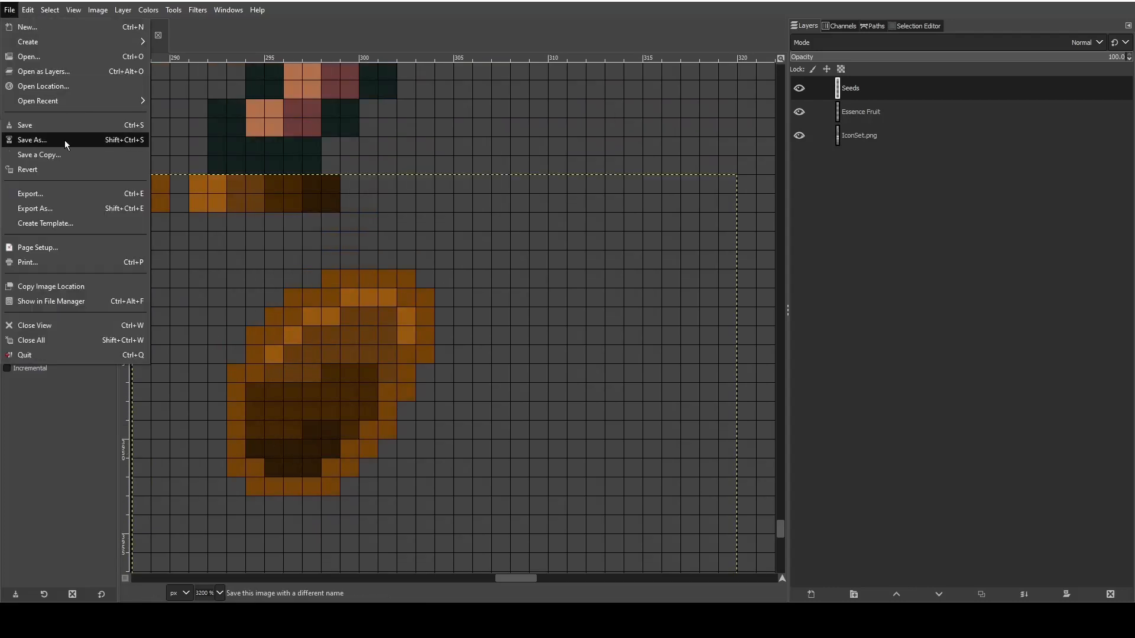
left_click(41, 120)
- Pick the outline brown and pencil a second, slanted seed outline about 12 by 9 pixels to the lower right of the first seed
scroll(608, 369, "down", 2)
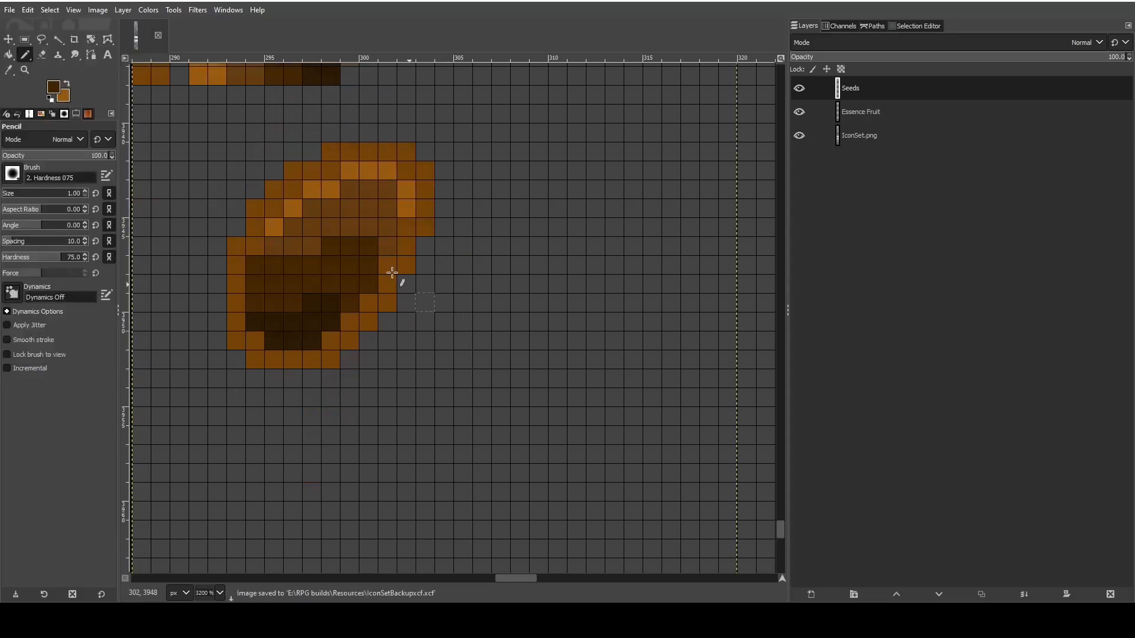
scroll(451, 208, "up", 2)
key("o")
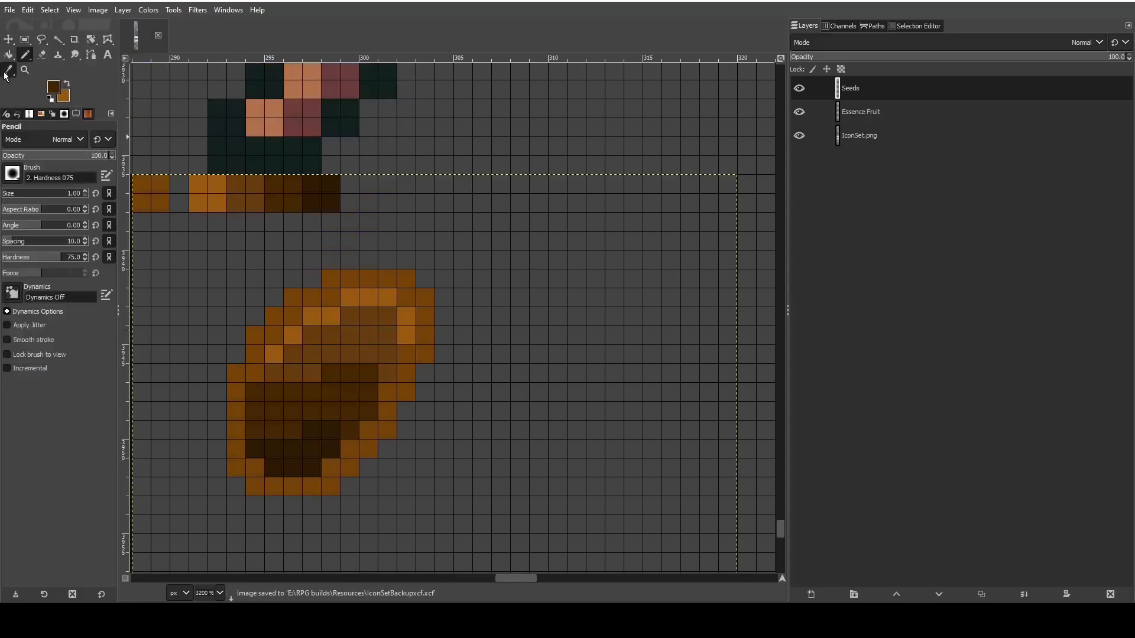
scroll(462, 324, "down", 3)
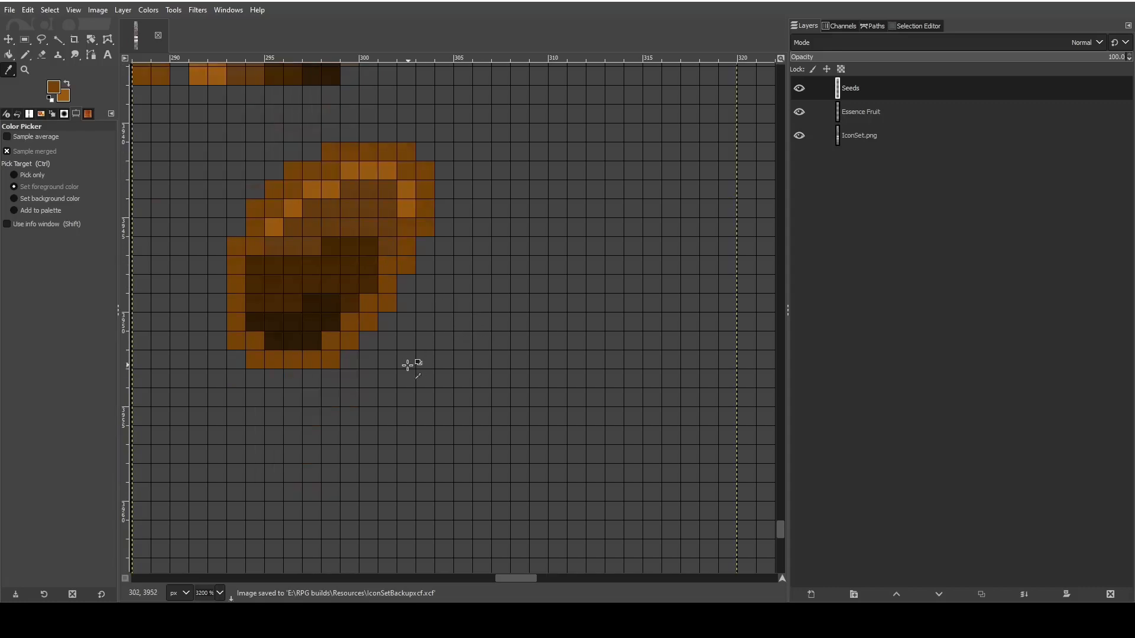
scroll(413, 382, "up", 1)
scroll(343, 439, "down", 2)
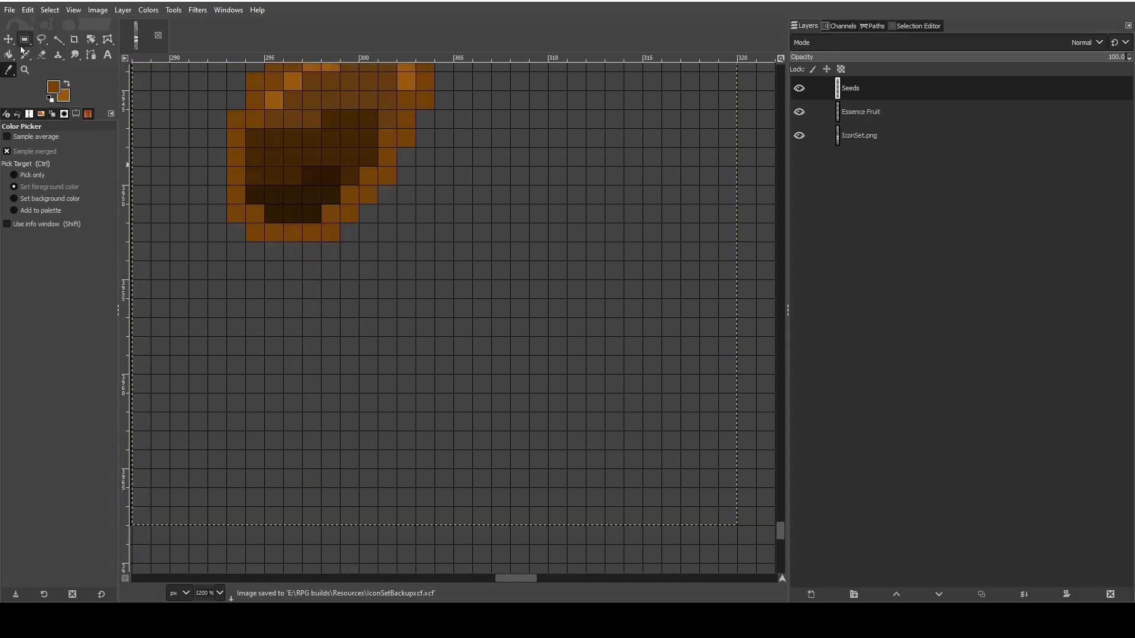
key("n")
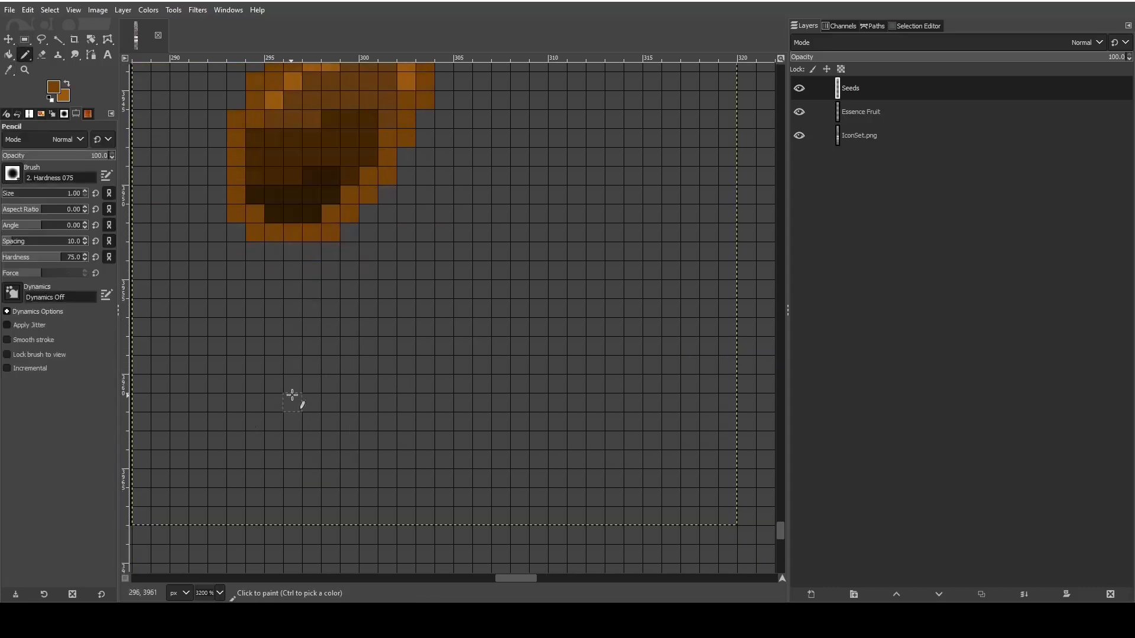
scroll(576, 269, "up", 2)
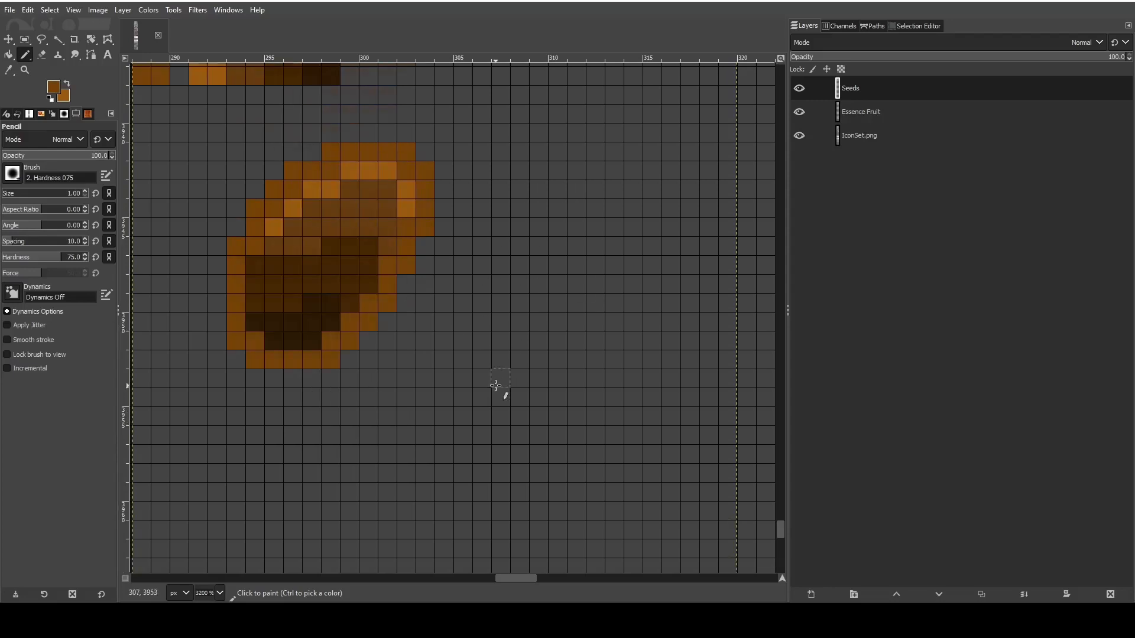
mouse_move(444, 398)
left_mouse_down()
mouse_move(502, 335)
mouse_move(600, 263)
mouse_move(651, 341)
mouse_move(476, 421)
mouse_move(445, 416)
left_mouse_up()
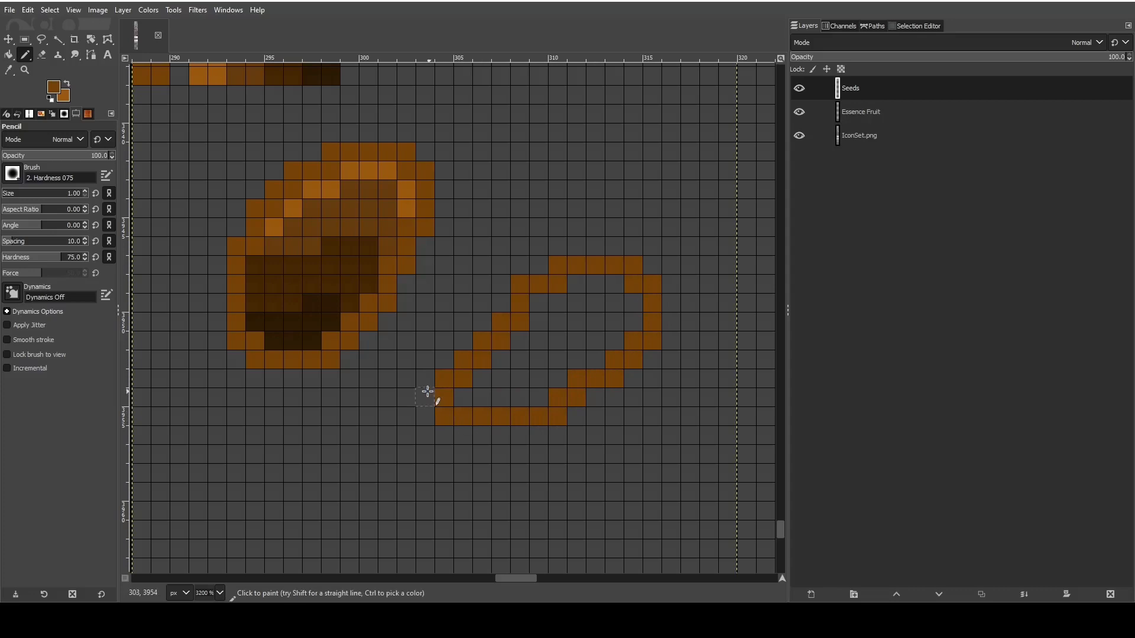
- Pencil a third, wider seed outline in the empty area below the first seed
scroll(400, 385, "down", 3)
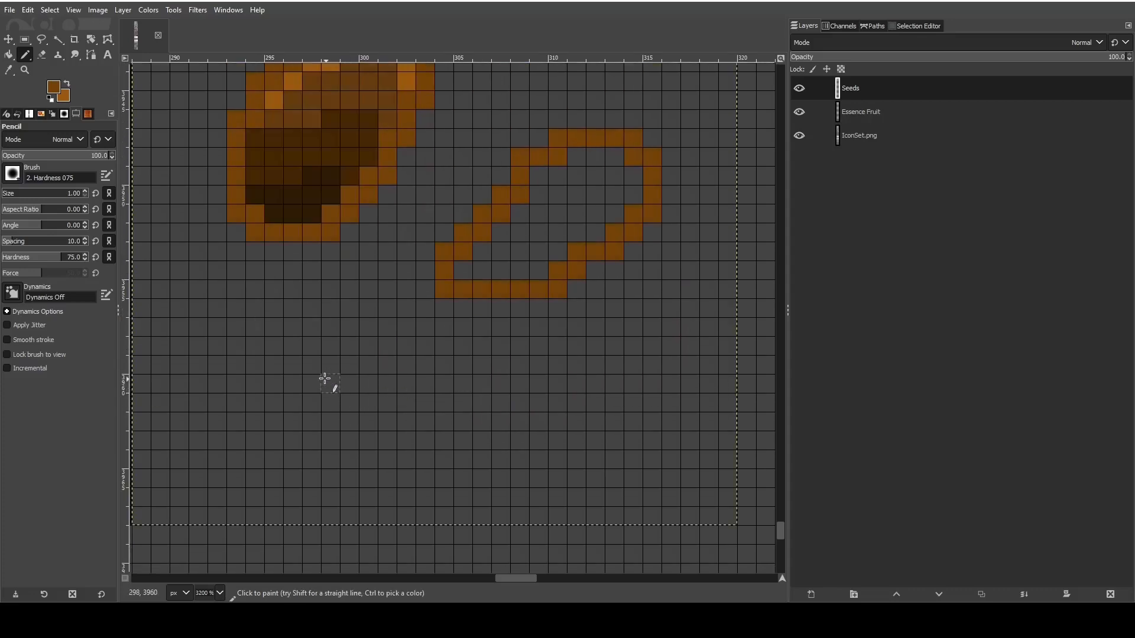
mouse_move(348, 346)
left_mouse_down()
mouse_move(274, 377)
mouse_move(292, 465)
mouse_move(473, 481)
mouse_move(487, 394)
mouse_move(349, 349)
left_mouse_up()
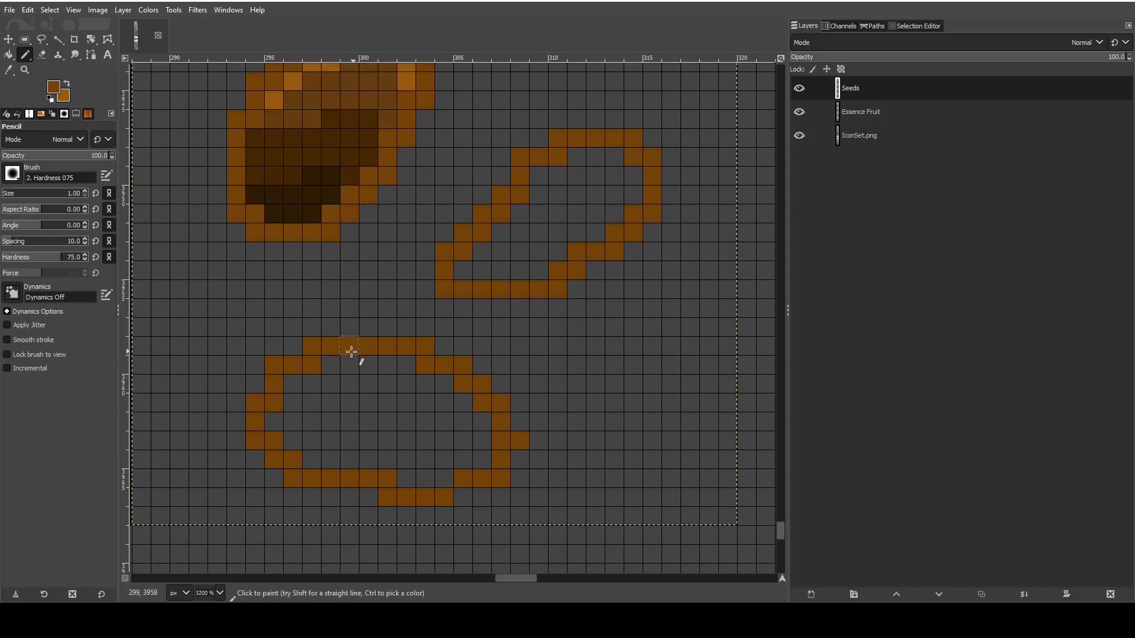
scroll(678, 413, "up", 5)
scroll(647, 412, "down", 3)
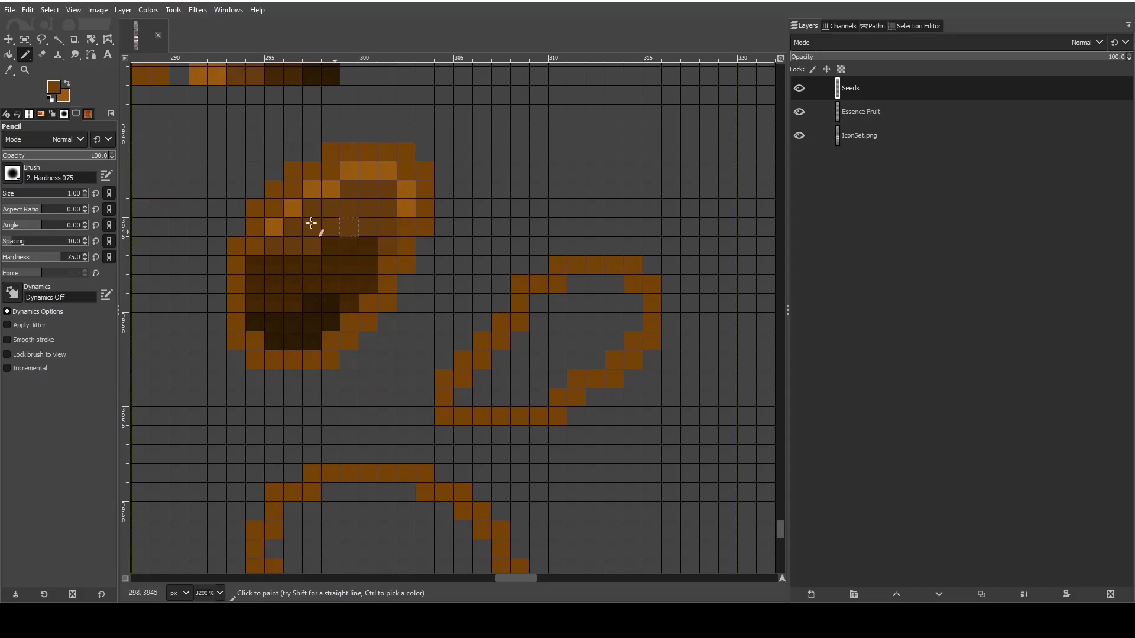
- Erase the second seed outline except its top arc, and pencil a steeper, rounder left side
left_click(40, 55)
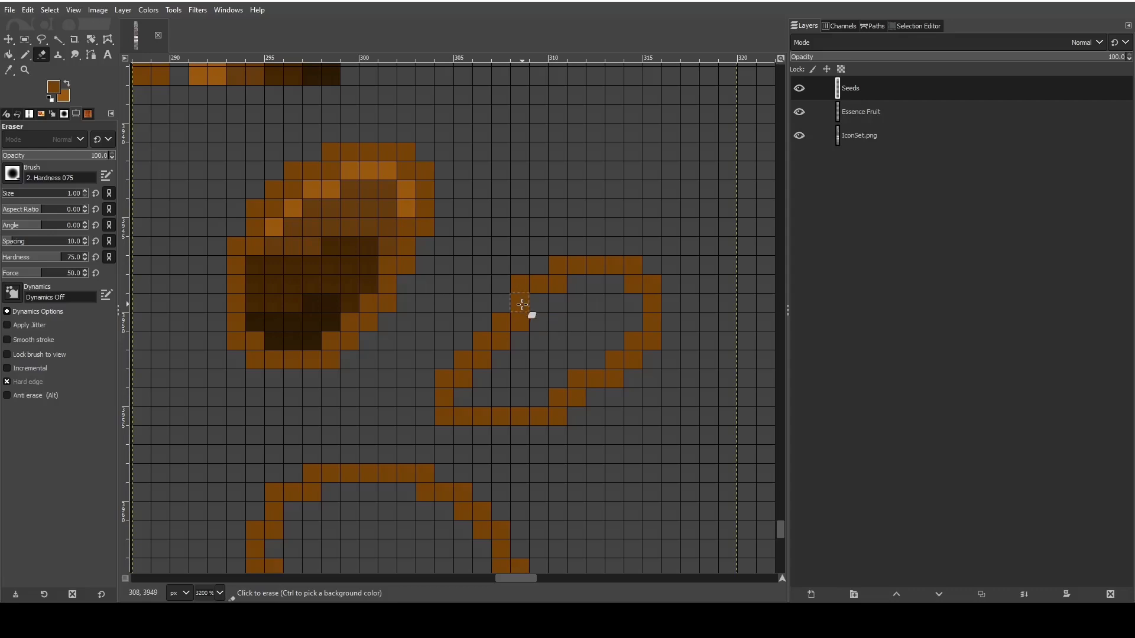
mouse_move(524, 309)
left_mouse_down()
mouse_move(653, 309)
mouse_move(630, 370)
mouse_move(610, 364)
mouse_move(603, 390)
mouse_move(572, 384)
mouse_move(549, 412)
mouse_move(408, 412)
mouse_move(500, 347)
mouse_move(444, 396)
left_mouse_up()
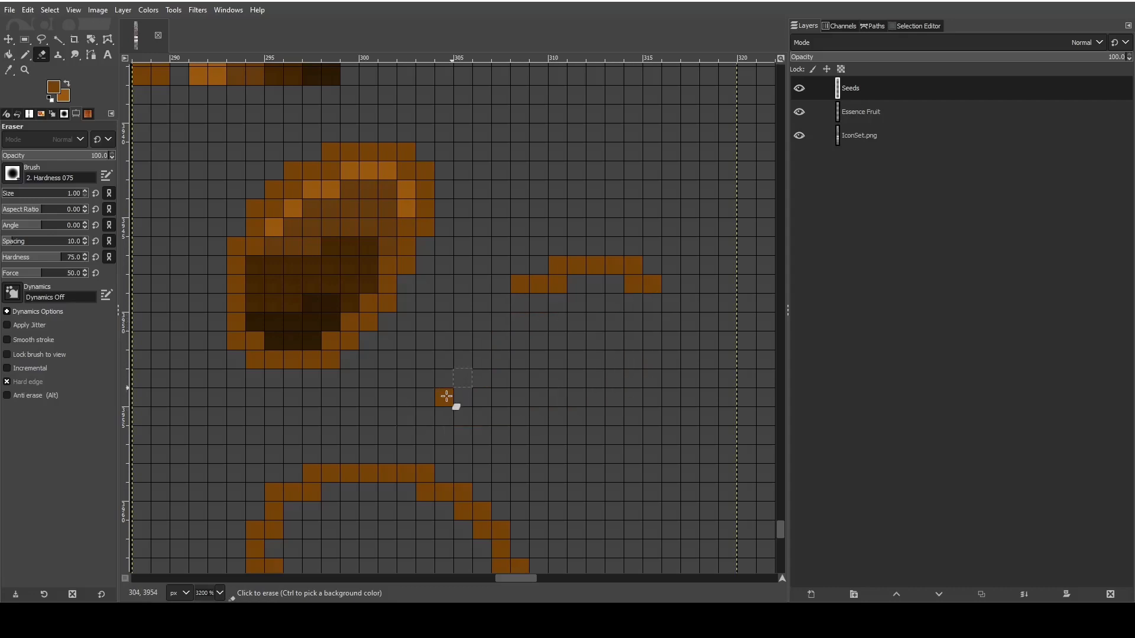
left_click(25, 54)
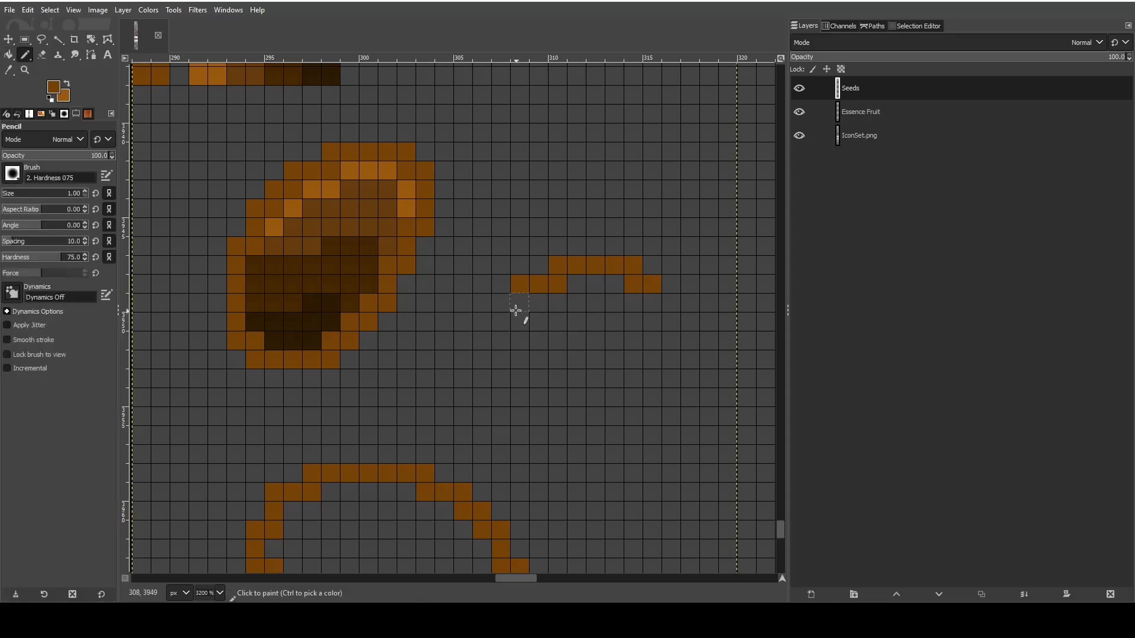
mouse_move(514, 301)
left_mouse_down()
mouse_move(487, 348)
mouse_move(461, 359)
mouse_move(466, 431)
mouse_move(476, 443)
mouse_move(495, 436)
left_mouse_up()
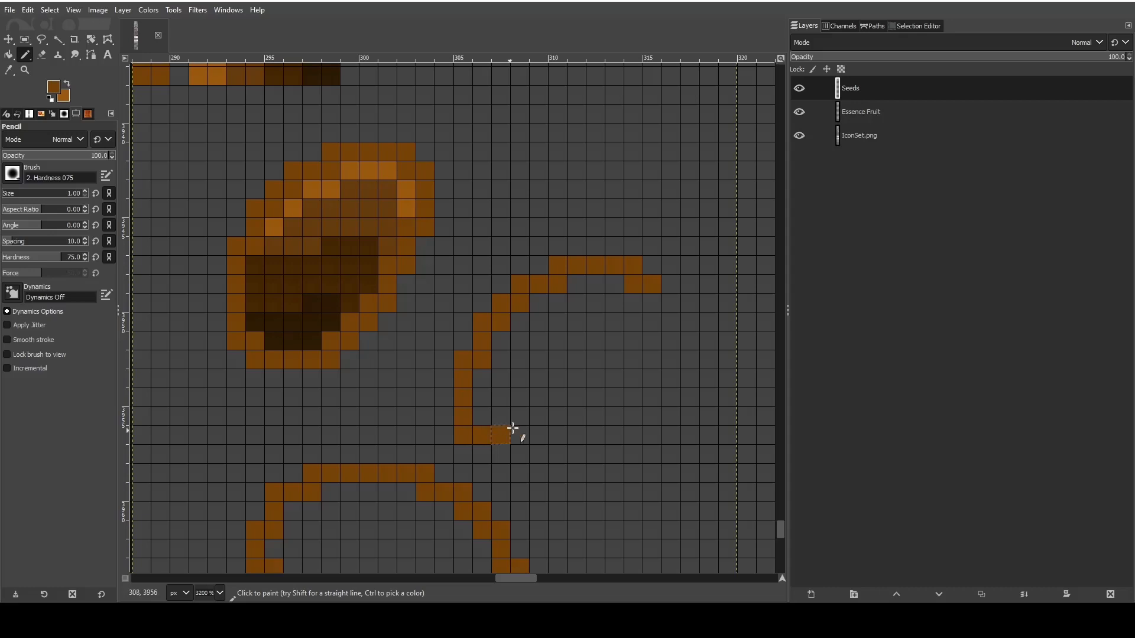
- Erase the extra pixel at the second outline's lower left and pencil its bottom edge one row lower
left_click(41, 54)
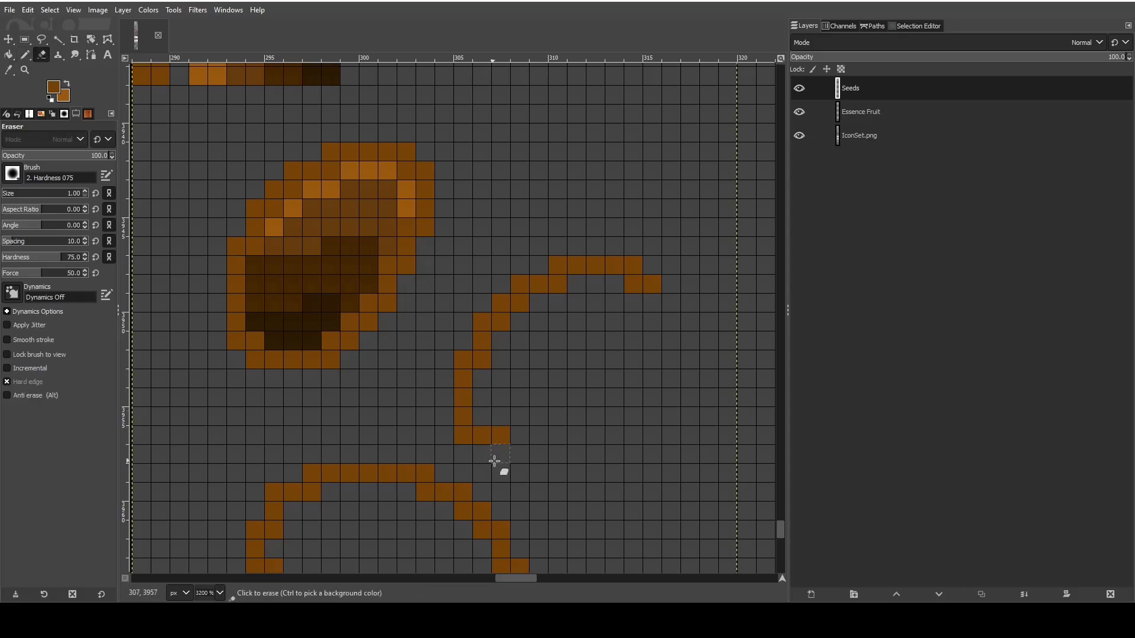
left_click(503, 436)
left_click(25, 54)
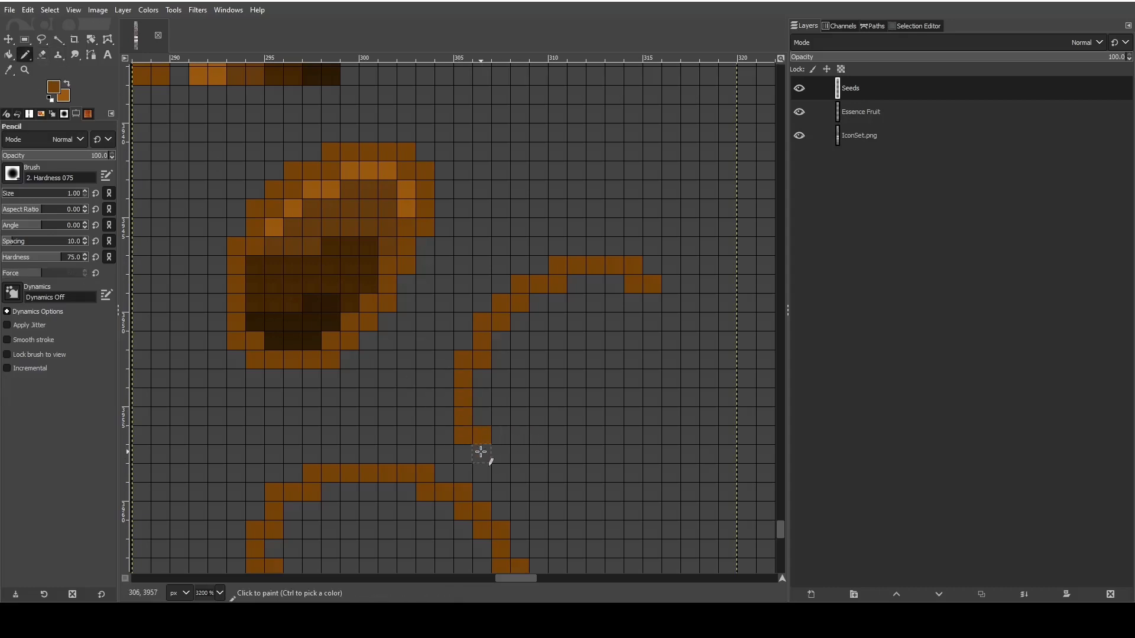
left_click_drag(480, 450, 576, 454)
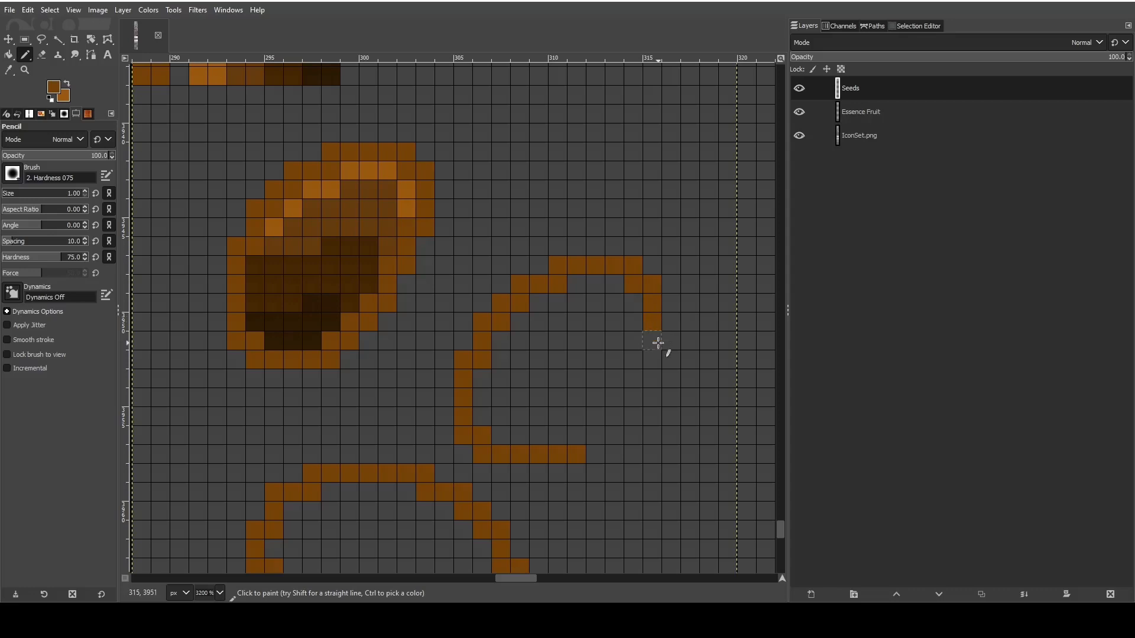
- Pencil the second outline's right and lower-right edge down to the bottom row, and erase the protruding corner pixel
mouse_move(658, 342)
left_mouse_down()
mouse_move(631, 359)
mouse_move(636, 398)
left_mouse_up()
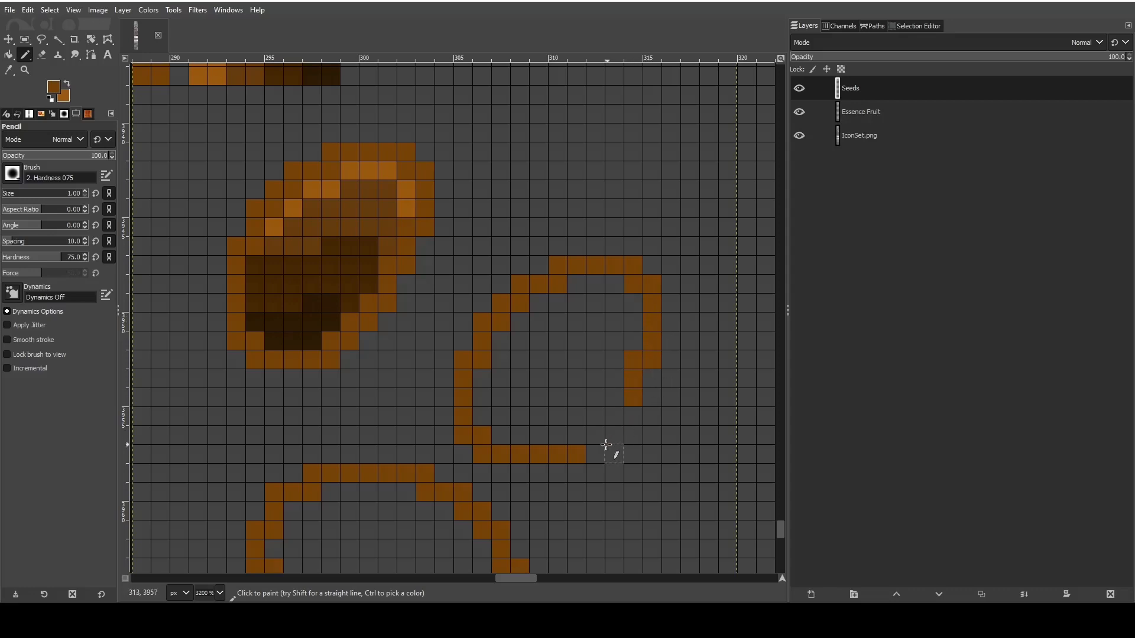
mouse_move(581, 440)
left_mouse_down()
mouse_move(600, 438)
mouse_move(616, 415)
left_mouse_up()
left_click(617, 406)
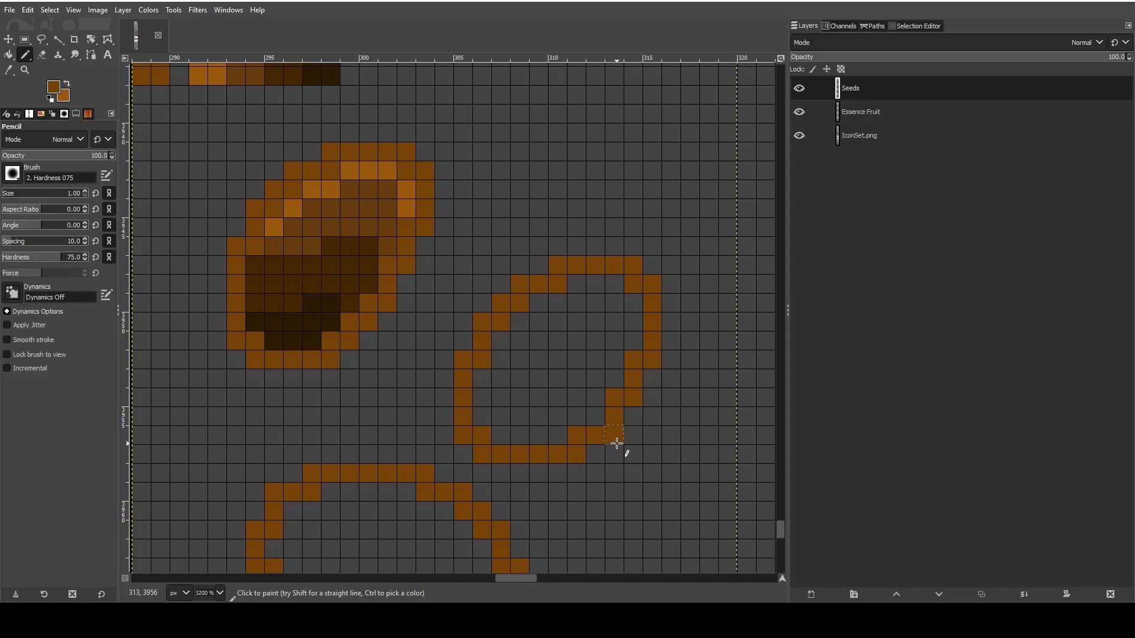
left_click(602, 424)
left_click(42, 55)
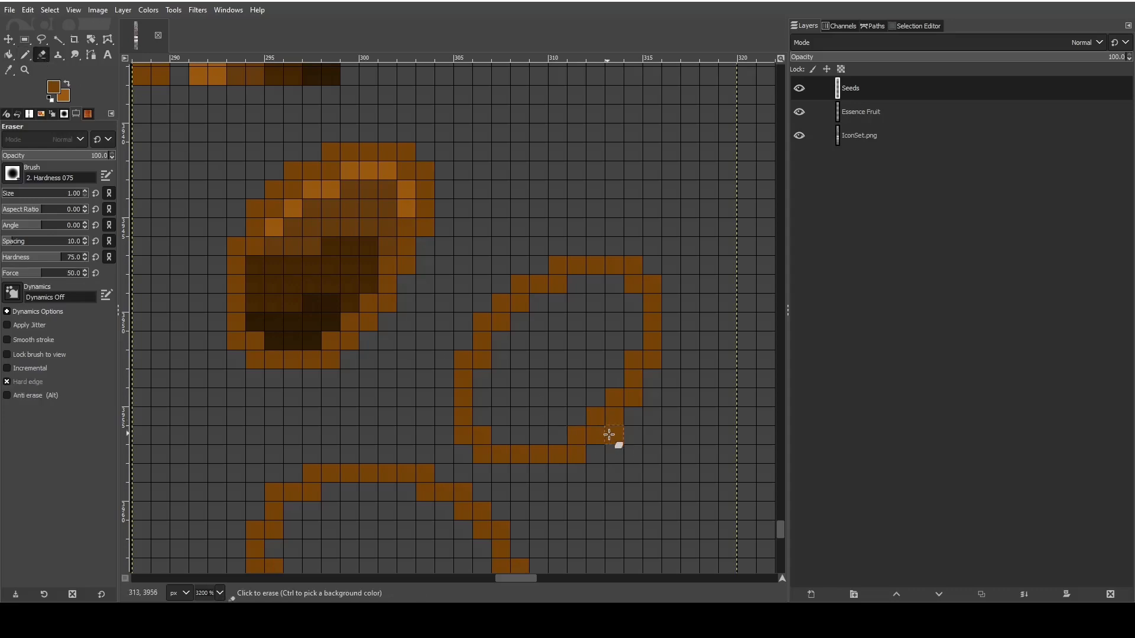
left_click(610, 436)
left_click(8, 70)
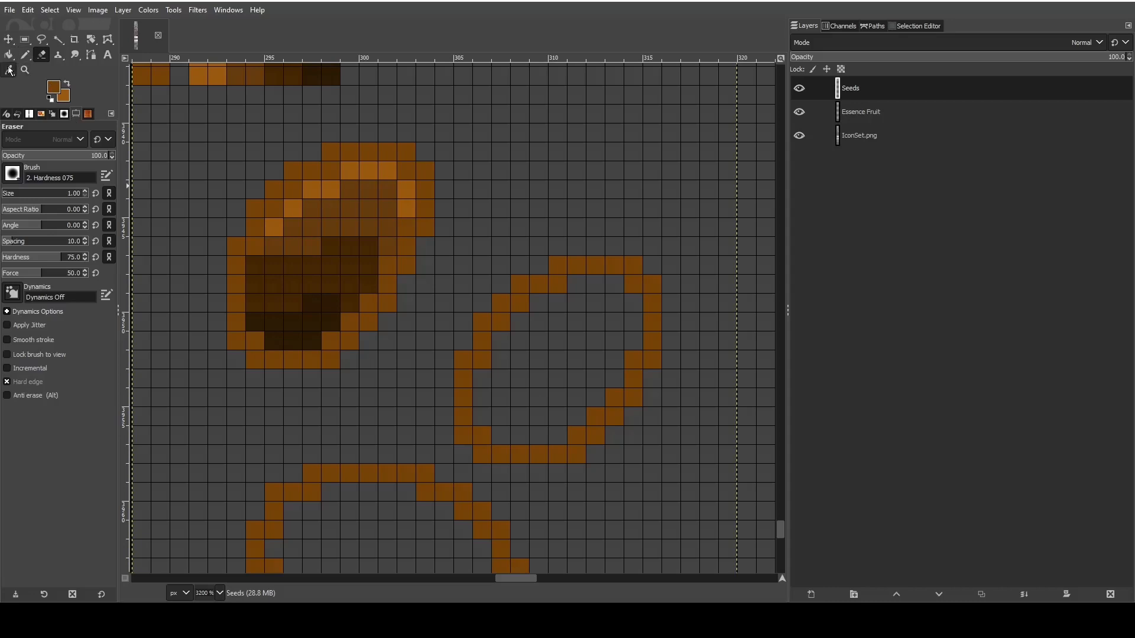
scroll(220, 170, "up", 5)
left_click(321, 321)
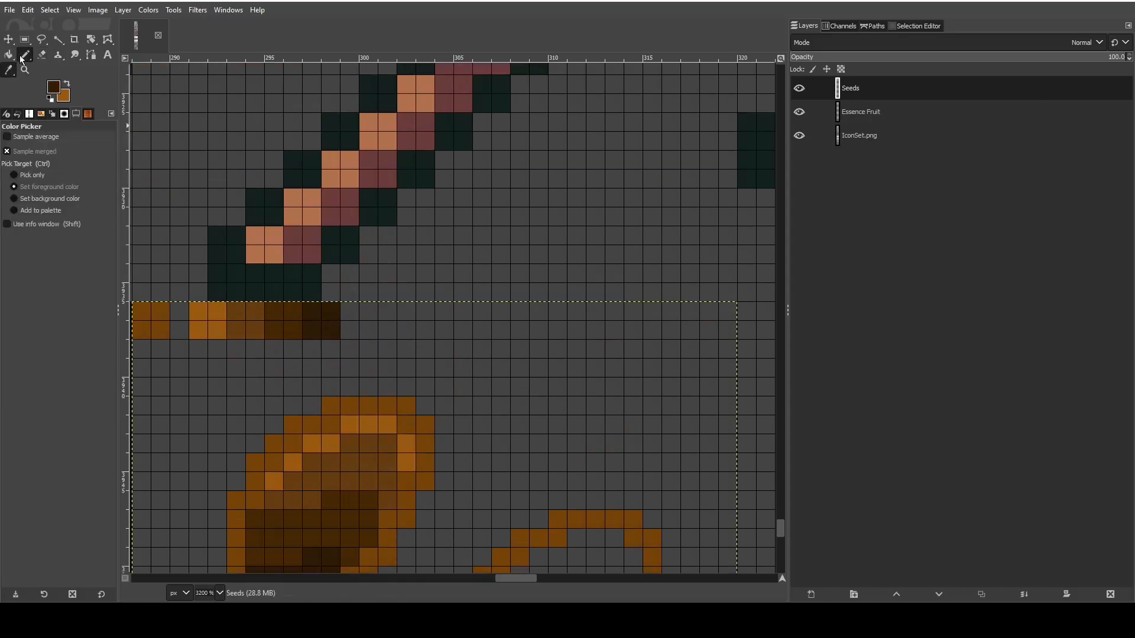
left_click(24, 57)
scroll(577, 357, "down", 7)
scroll(532, 331, "up", 2)
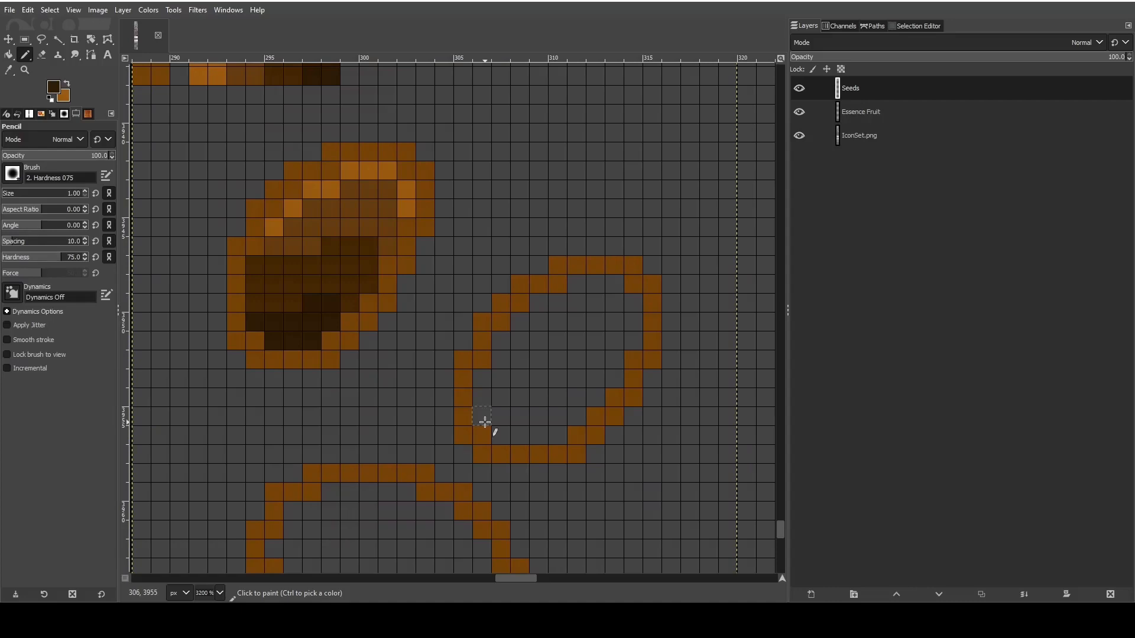
left_click(9, 70)
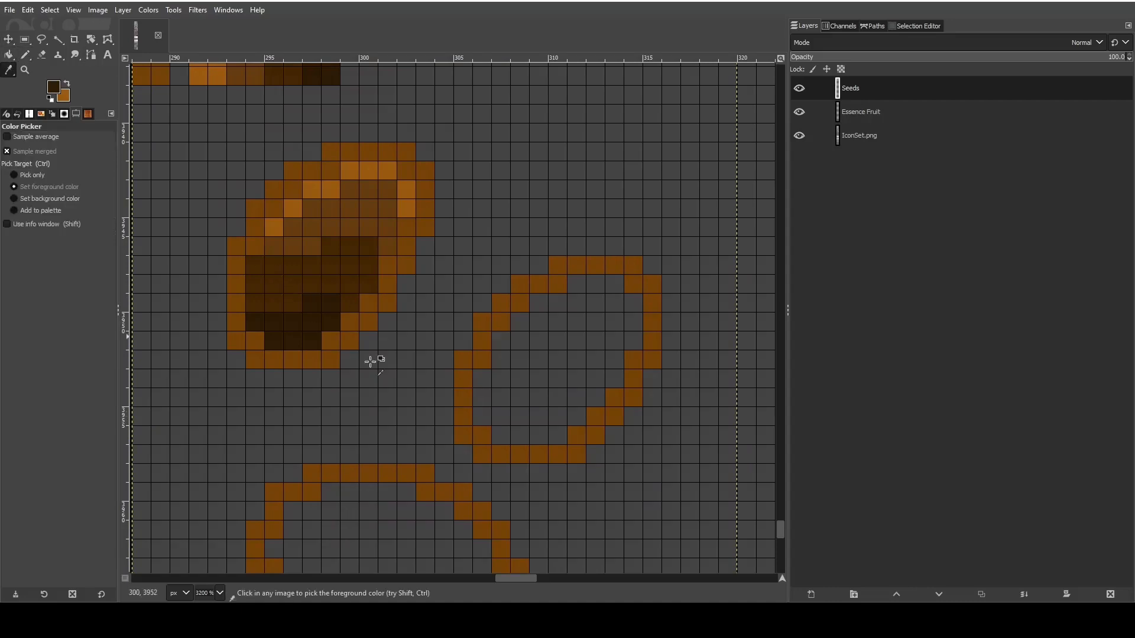
left_click(25, 54)
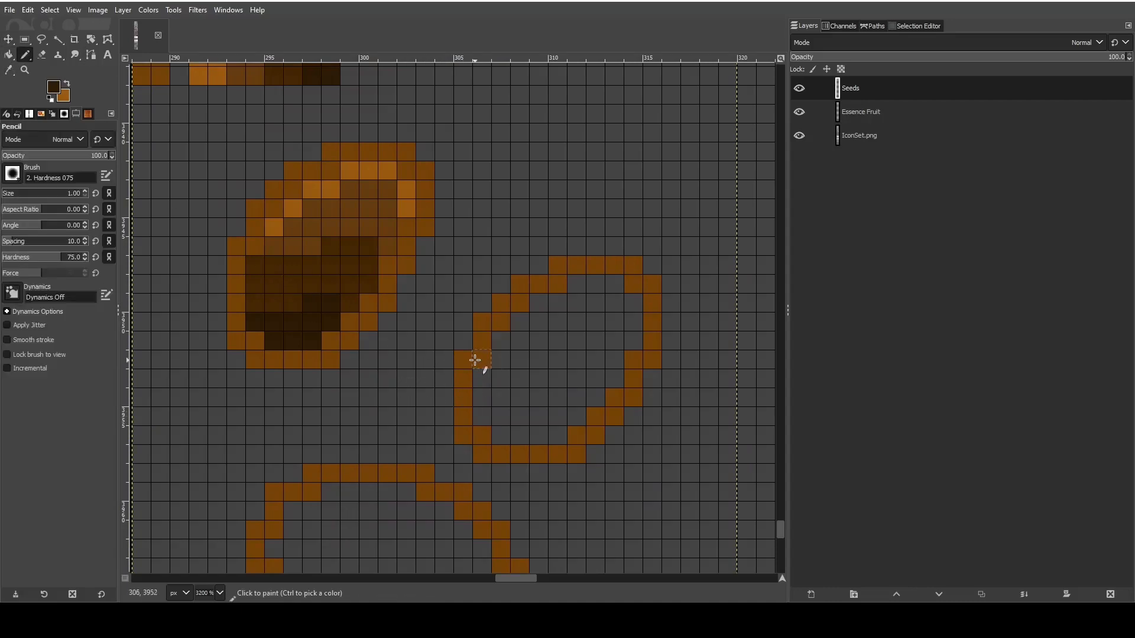
left_click(465, 435)
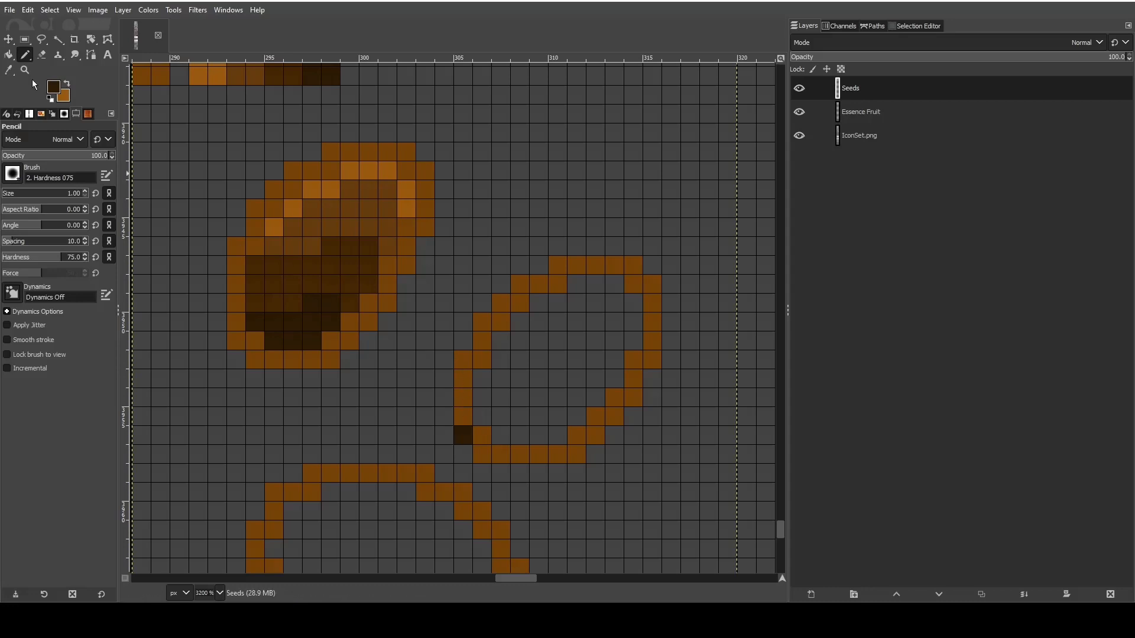
left_click(9, 70)
left_click(243, 268)
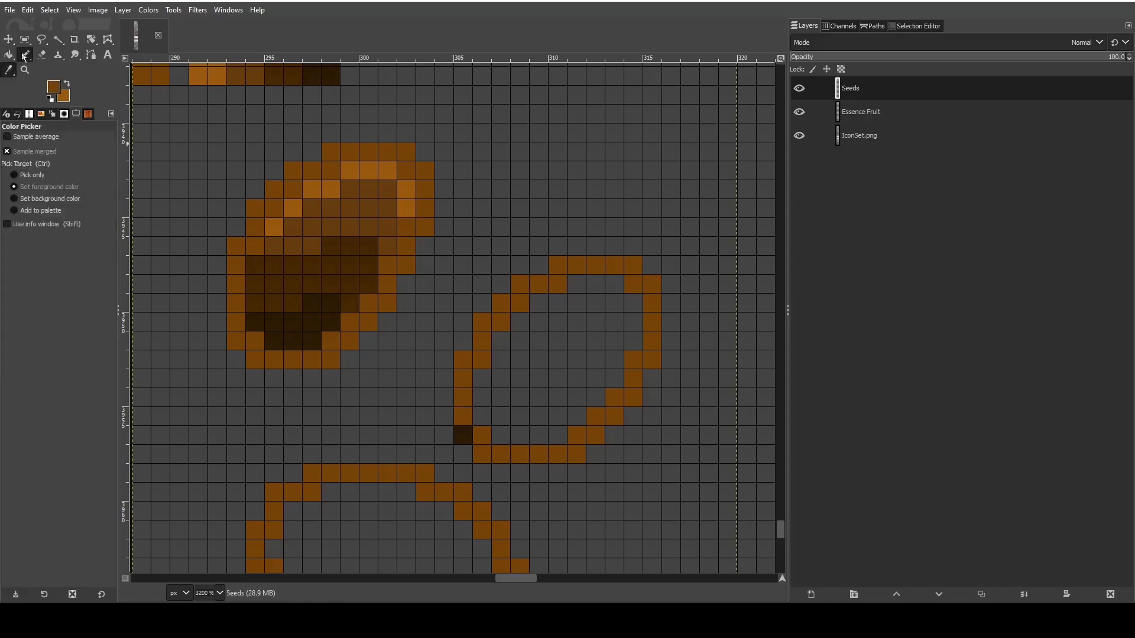
left_click(25, 55)
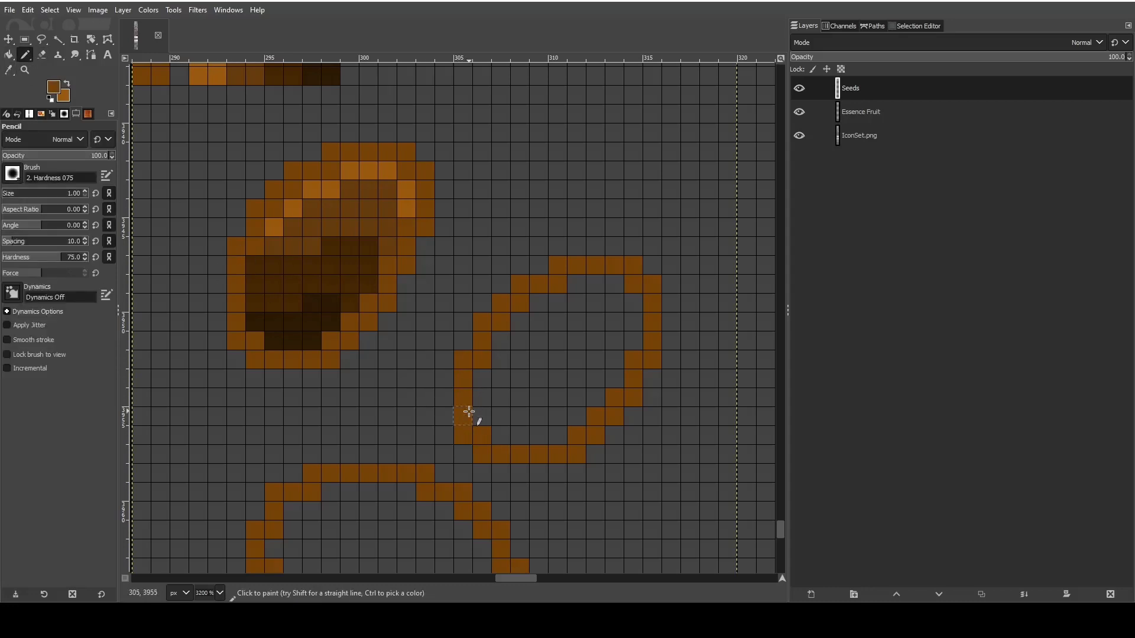
left_click(464, 435)
left_click(509, 300)
- Erase the second seed outline's left side and bottom edge, keeping the top arc and the right side
left_click(42, 54)
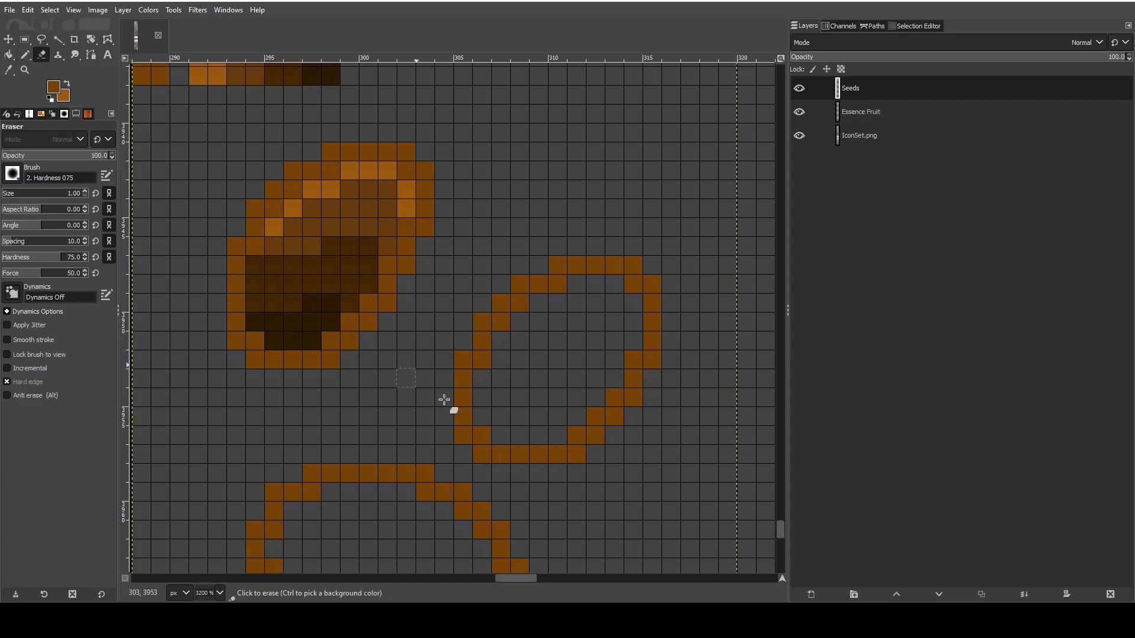
left_click(522, 454)
key("ctrl+z")
left_click(541, 453)
left_click(542, 455)
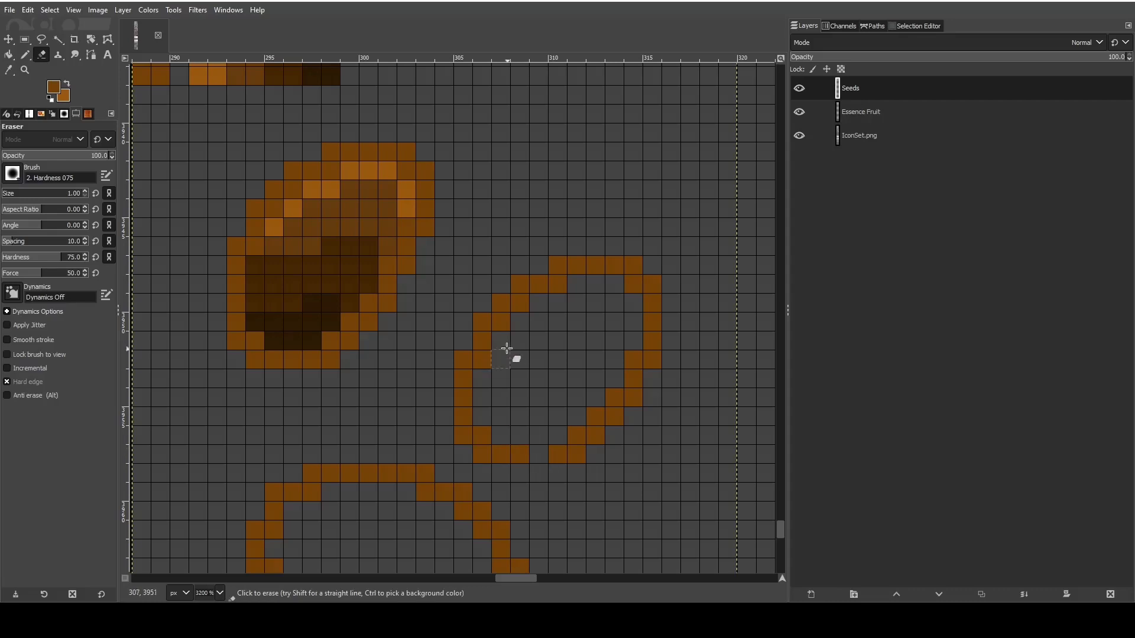
mouse_move(484, 323)
left_mouse_down()
mouse_move(480, 398)
mouse_move(458, 411)
mouse_move(467, 445)
mouse_move(498, 456)
mouse_move(487, 438)
mouse_move(508, 454)
left_mouse_up()
- Pencil a narrower left side for the second outline, stepping diagonally down to close it at the bottom
key("n")
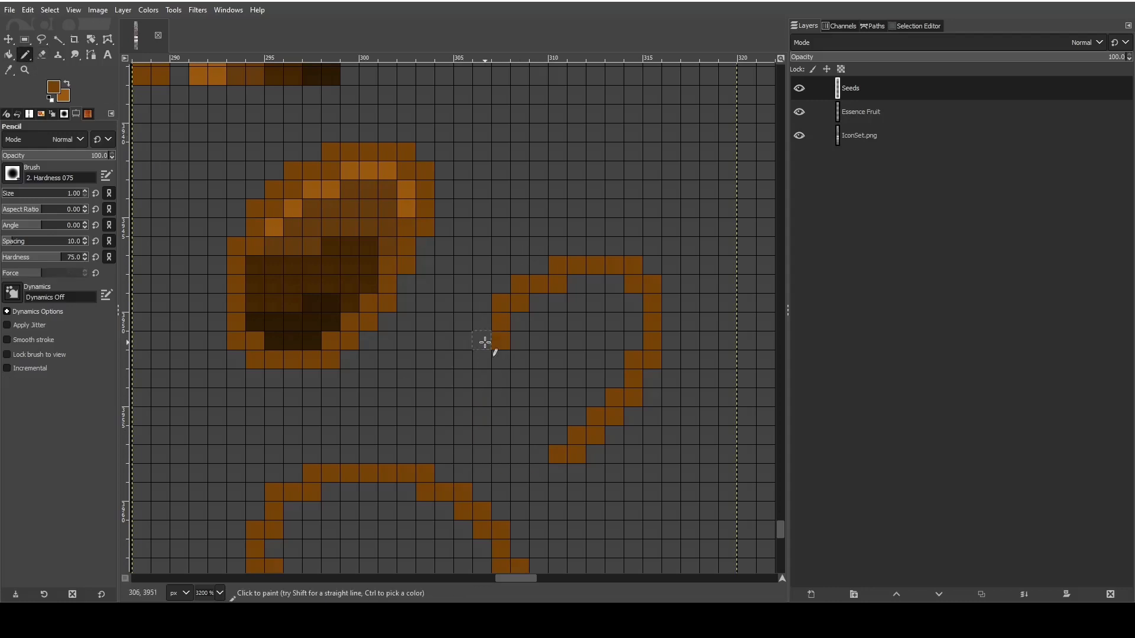
left_click_drag(485, 342, 484, 398)
left_click(479, 412)
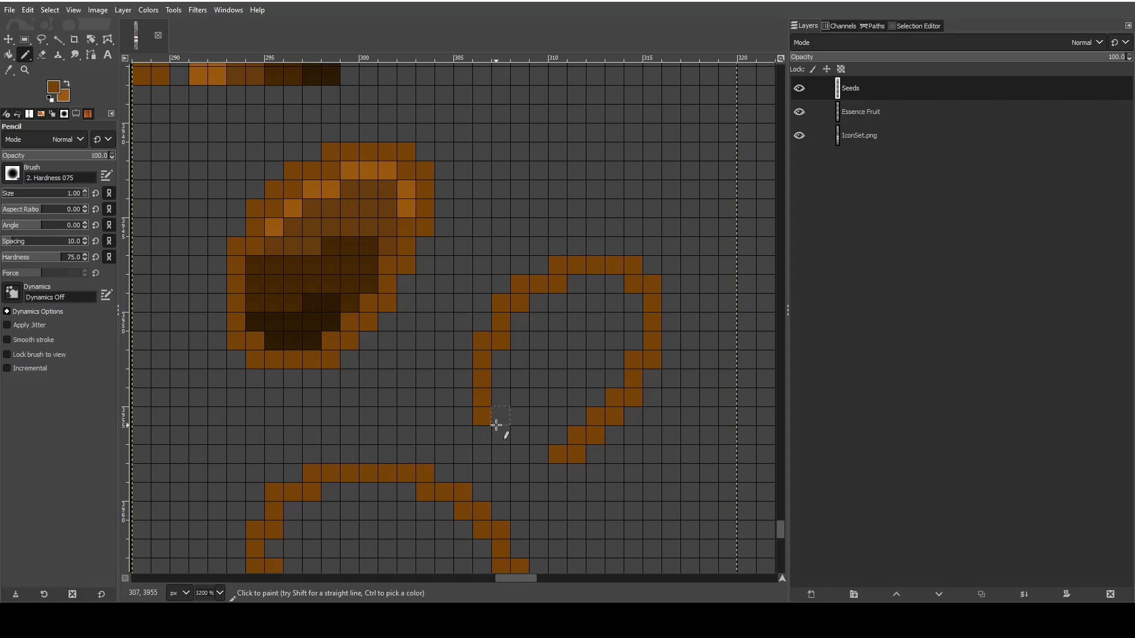
mouse_move(496, 425)
left_mouse_down()
mouse_move(503, 453)
mouse_move(544, 458)
left_mouse_up()
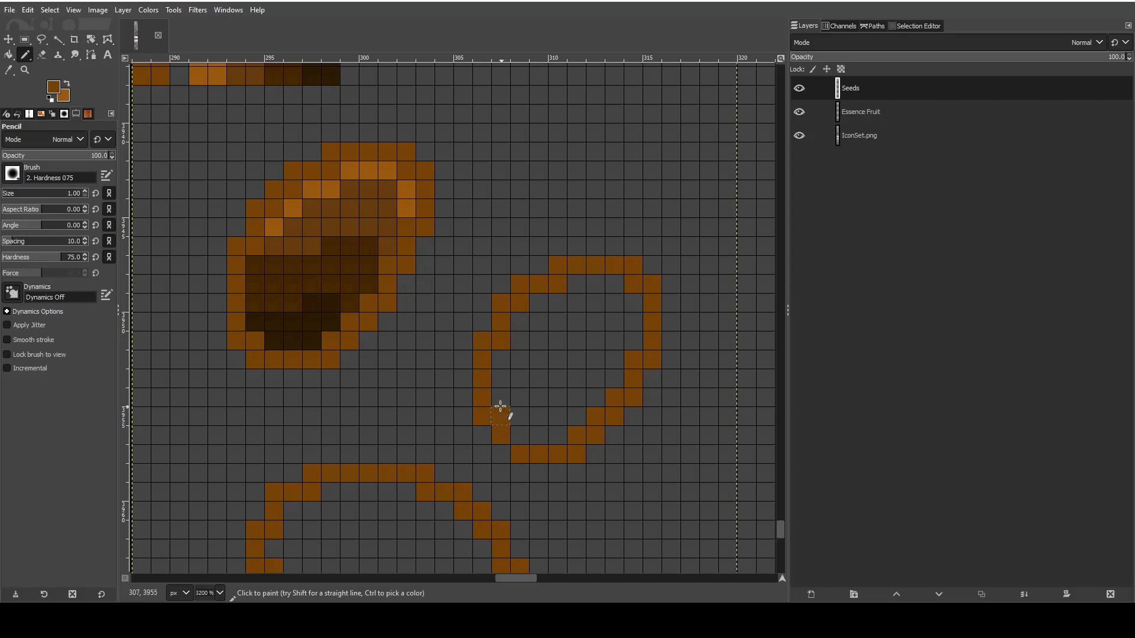
left_click(520, 438)
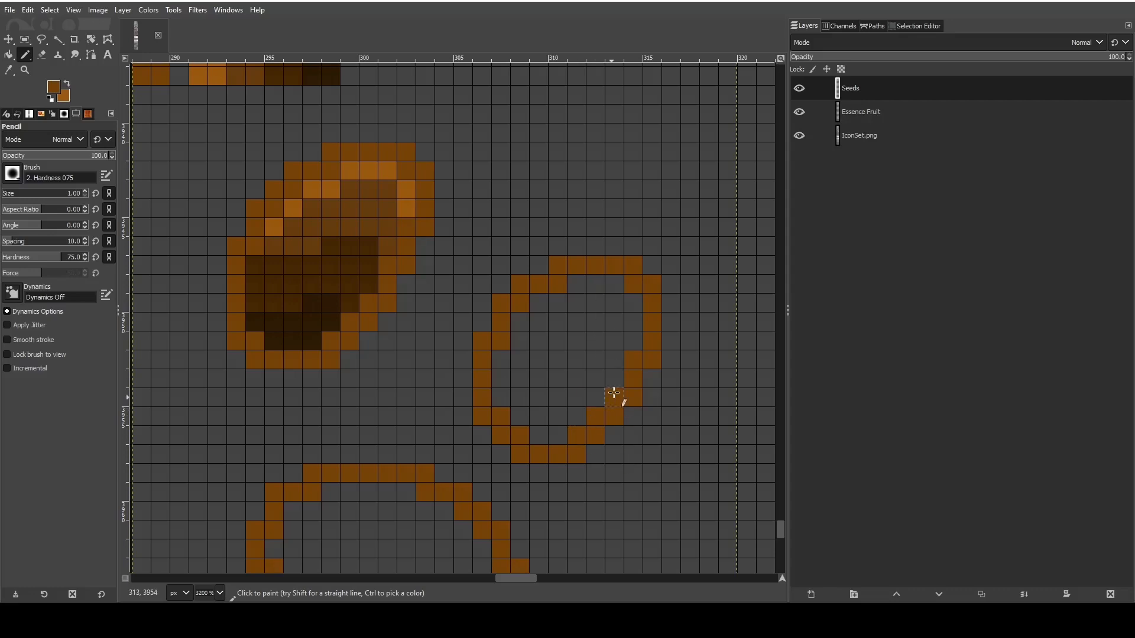
scroll(347, 329, "up", 2)
scroll(354, 336, "down", 2)
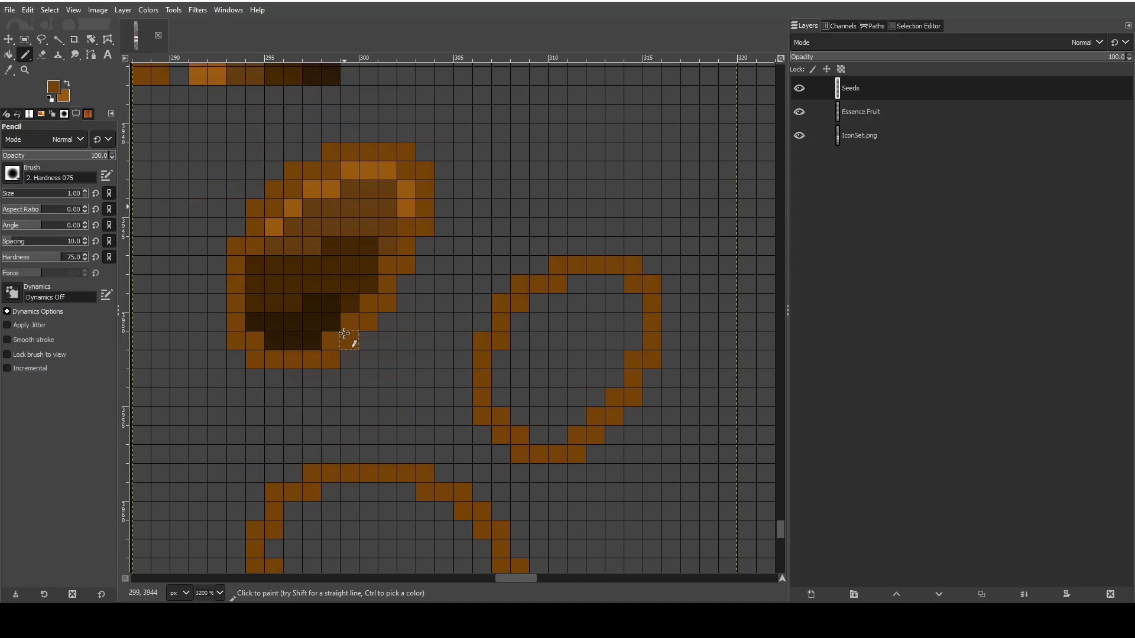
- Fill the lowest part of the second seed with the darkest brown from the palette swatches
left_click(9, 70)
left_click(326, 72)
left_click(26, 70)
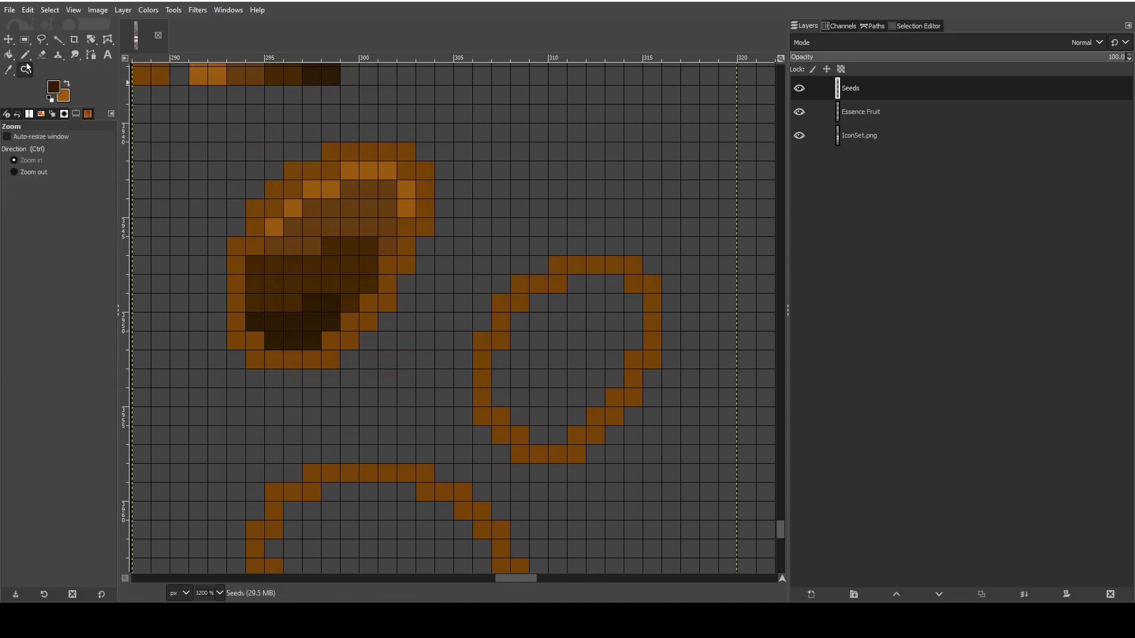
left_click(25, 54)
mouse_move(539, 436)
left_mouse_down()
mouse_move(558, 435)
mouse_move(551, 418)
mouse_move(597, 397)
mouse_move(562, 397)
left_mouse_up()
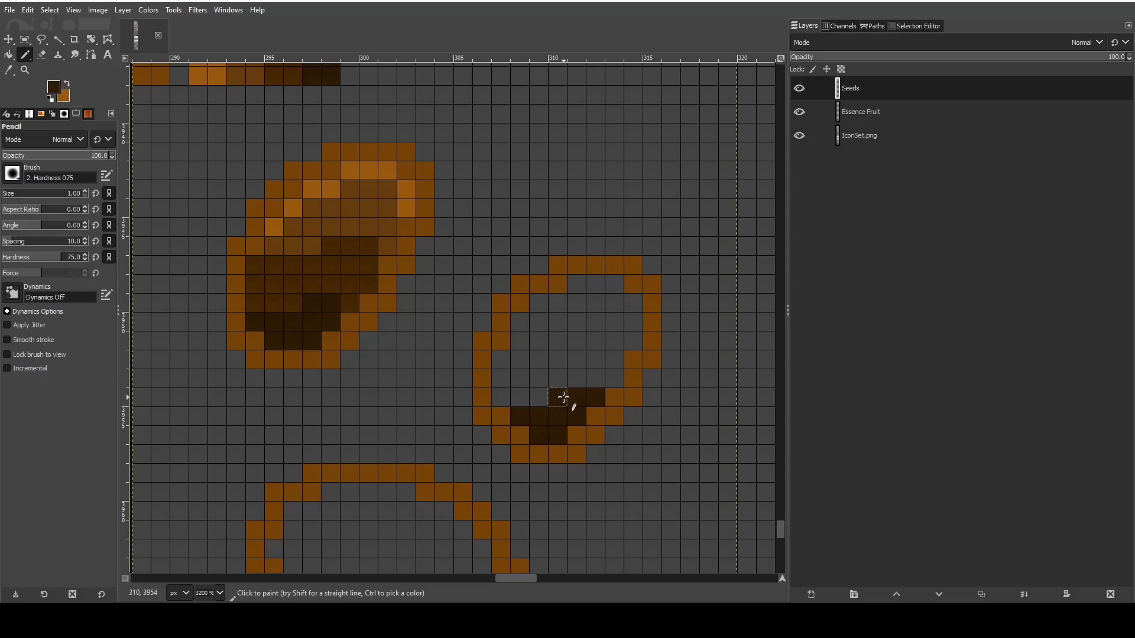
- Pencil a stepped band of the second-darkest swatch brown above the darkest area of the second seed
left_click(8, 70)
scroll(295, 189, "up", 3)
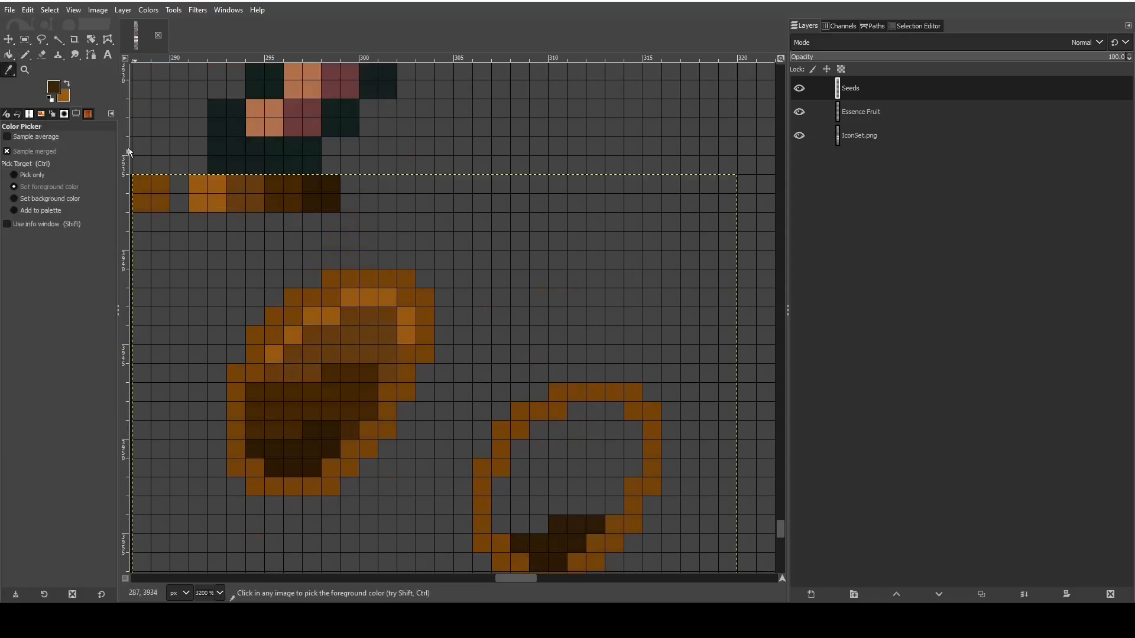
left_click(27, 55)
scroll(567, 337, "down", 3)
mouse_move(538, 398)
left_mouse_down()
mouse_move(504, 388)
mouse_move(520, 383)
mouse_move(508, 381)
mouse_move(605, 383)
mouse_move(613, 371)
mouse_move(552, 378)
left_mouse_up()
left_click(557, 359)
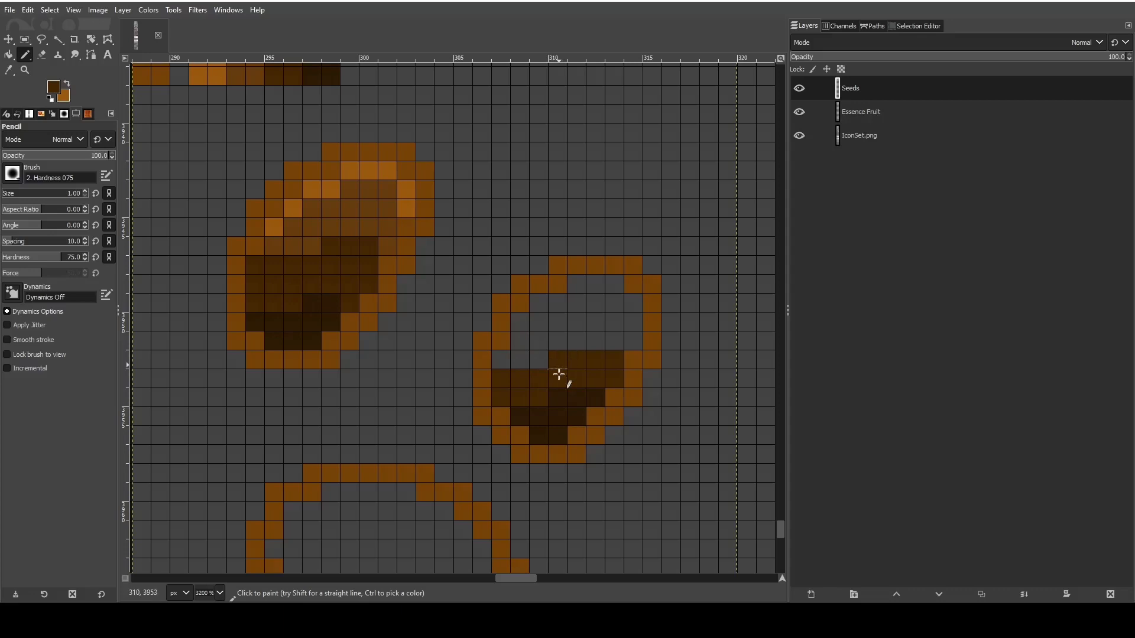
- Pencil a stepped band of the medium swatch brown above the dark band in the second seed
scroll(550, 414, "up", 3)
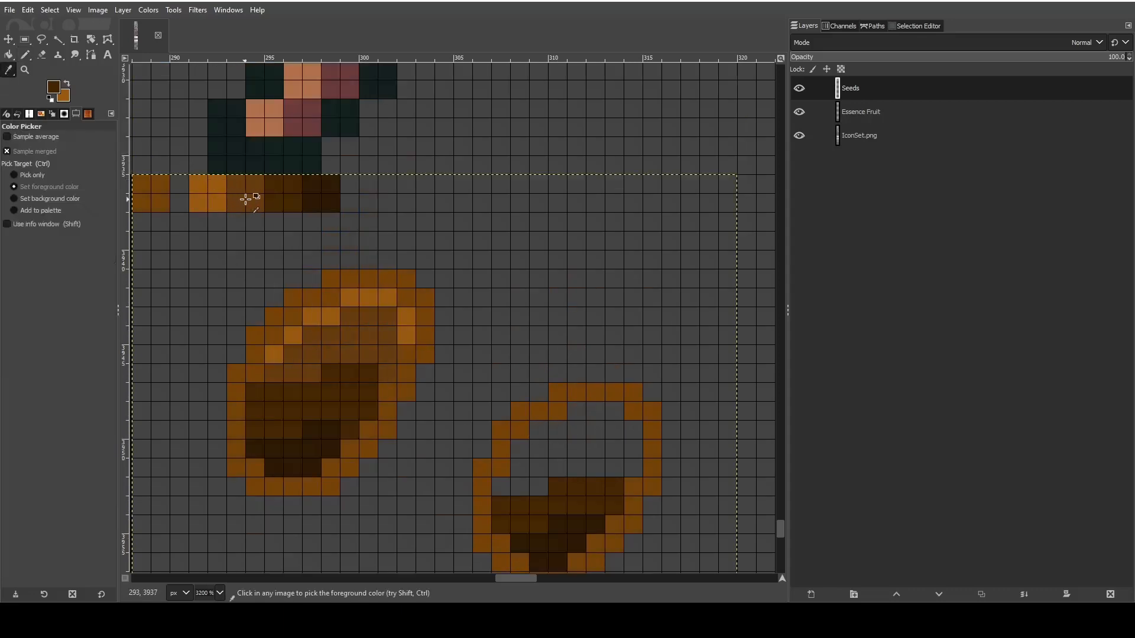
scroll(482, 360, "down", 3)
mouse_move(536, 375)
left_mouse_down()
mouse_move(504, 360)
mouse_move(517, 345)
mouse_move(632, 346)
mouse_move(633, 328)
mouse_move(600, 324)
left_mouse_up()
left_click(578, 320)
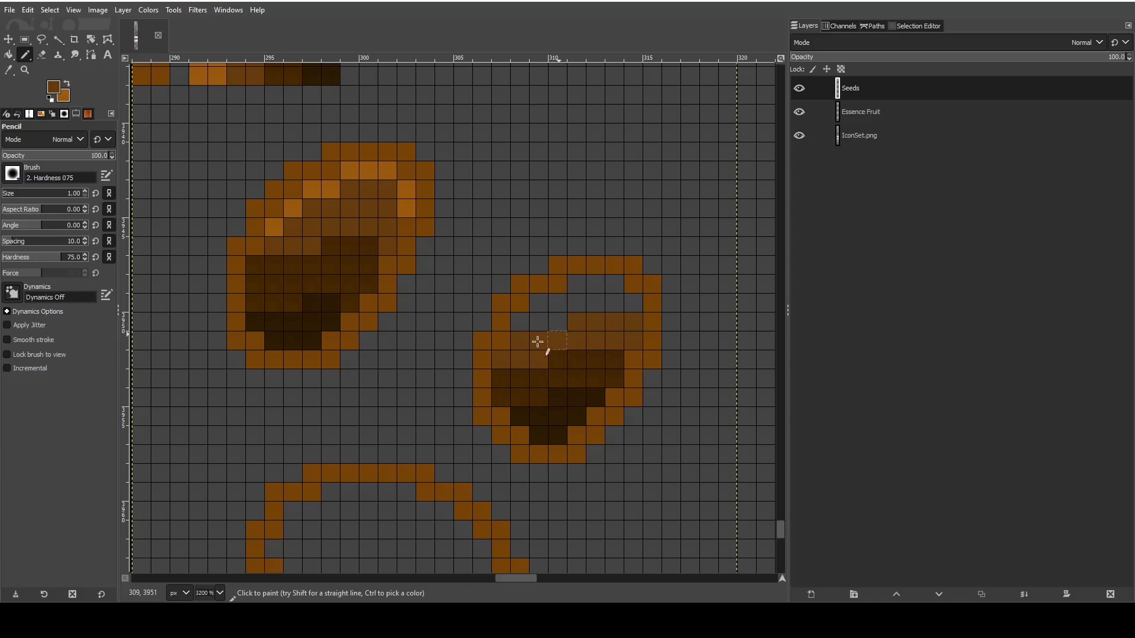
- Paint the second seed's top and right inner edge with the lightest swatch brown, thinning the highlight with medium brown underneath
scroll(261, 309, "up", 6)
key("o")
left_click(207, 319)
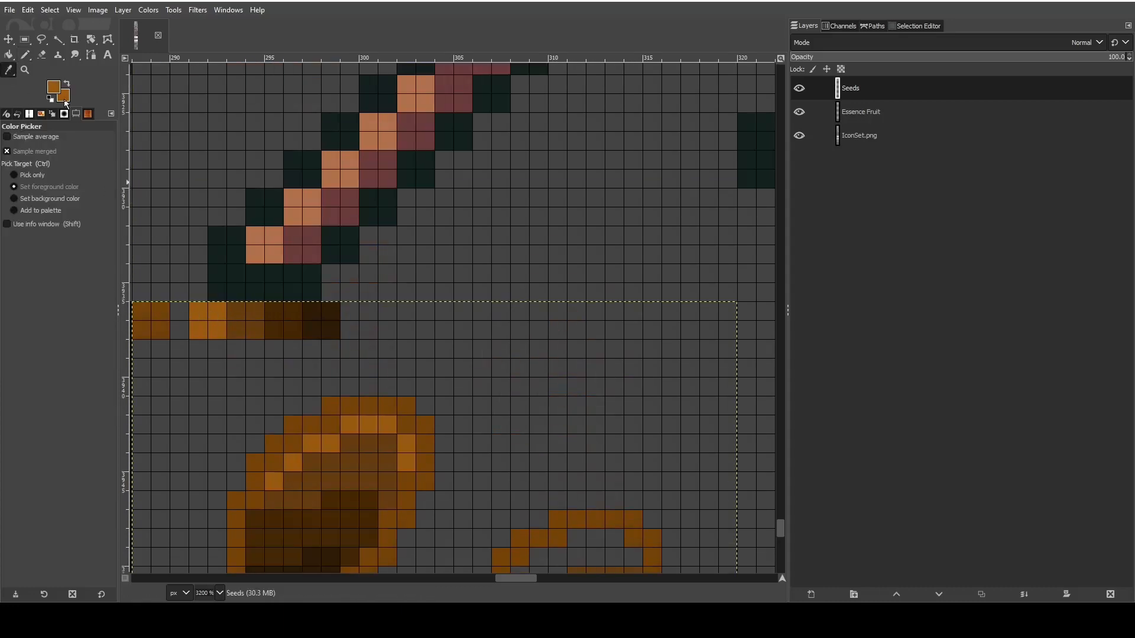
key("n")
scroll(553, 413, "down", 5)
mouse_move(556, 325)
left_mouse_down()
mouse_move(523, 320)
mouse_move(534, 307)
mouse_move(635, 307)
mouse_move(617, 288)
mouse_move(572, 285)
left_mouse_up()
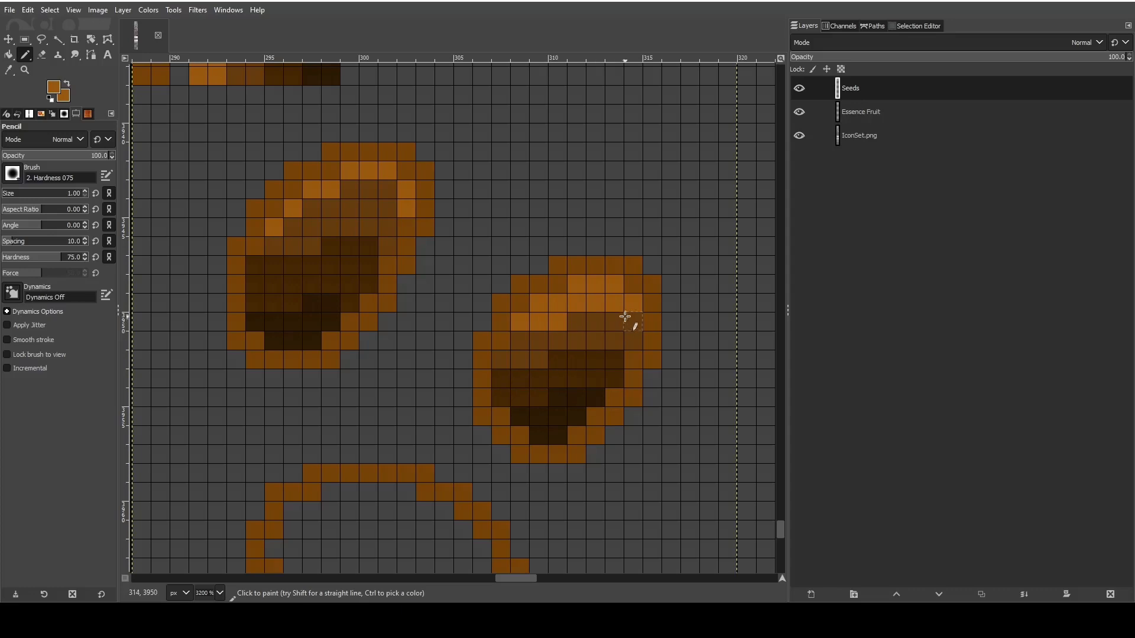
left_click_drag(630, 321, 631, 336)
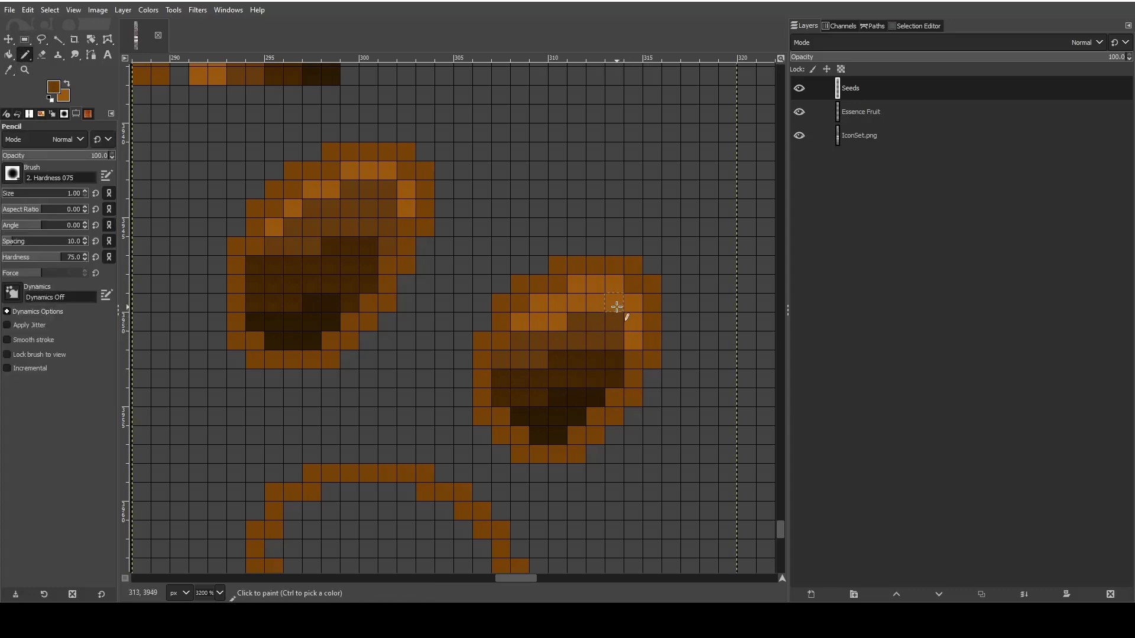
mouse_move(616, 307)
left_mouse_down()
mouse_move(578, 304)
mouse_move(571, 322)
mouse_move(536, 349)
left_mouse_up()
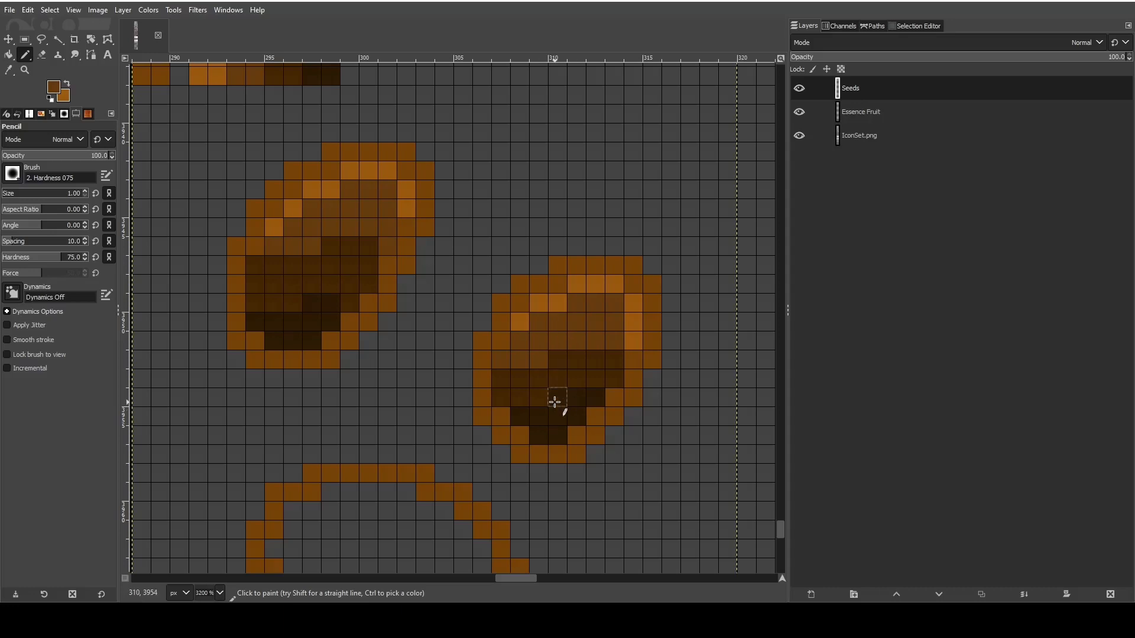
- Pick the second seed's dark band colour and extend that shading upward into the medium brown area
left_click(8, 70)
left_click(582, 376)
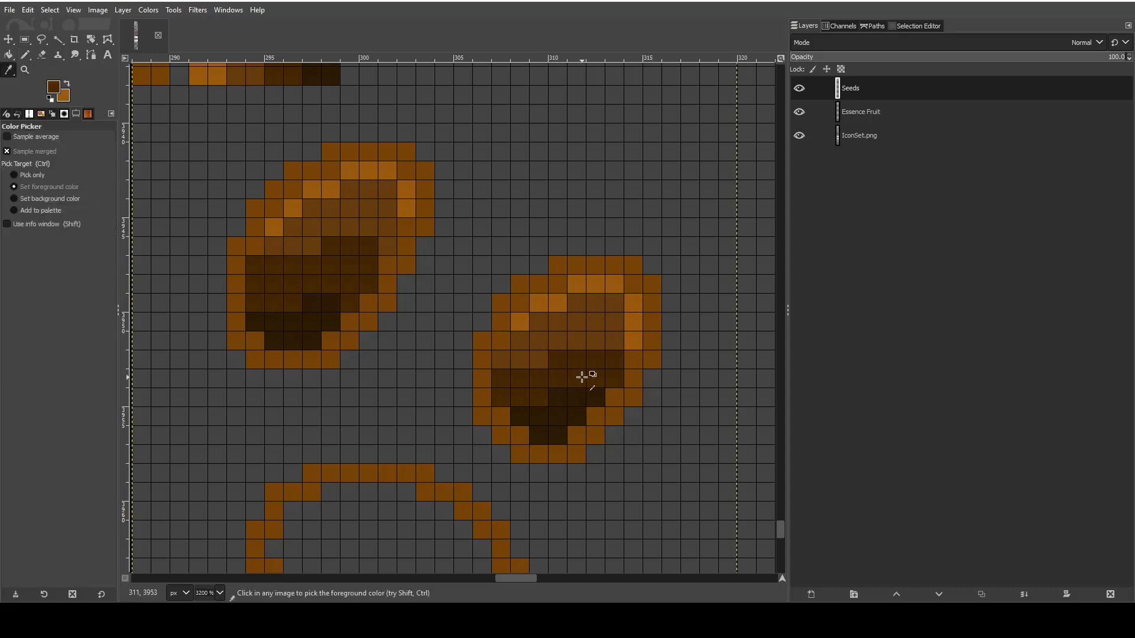
left_click(24, 55)
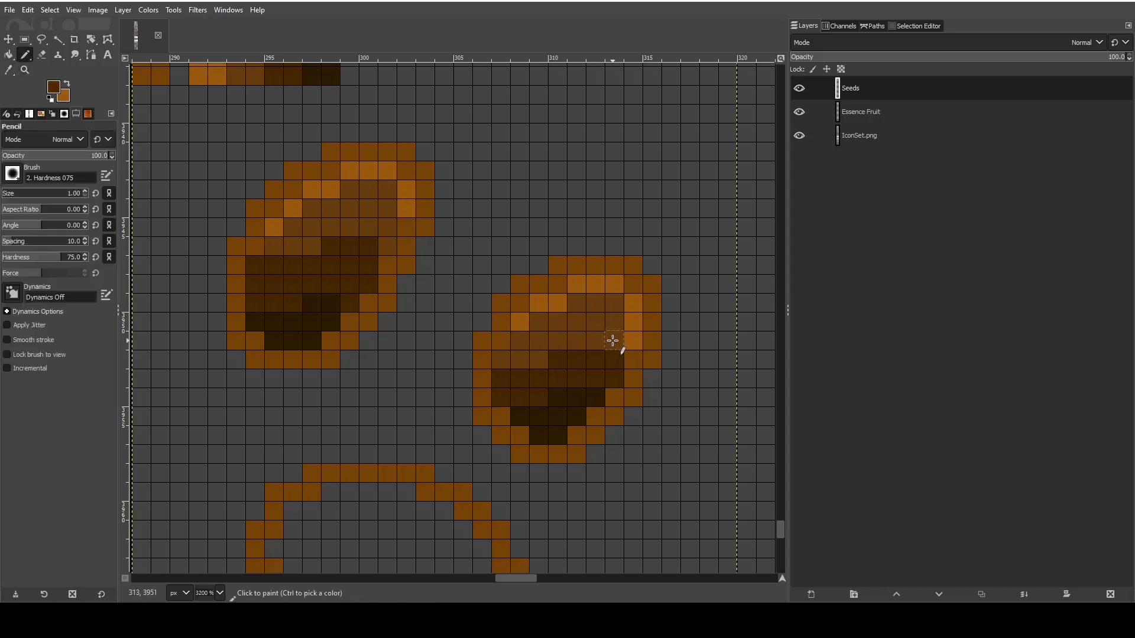
left_click_drag(590, 343, 608, 347)
left_click(582, 344)
left_click(538, 364)
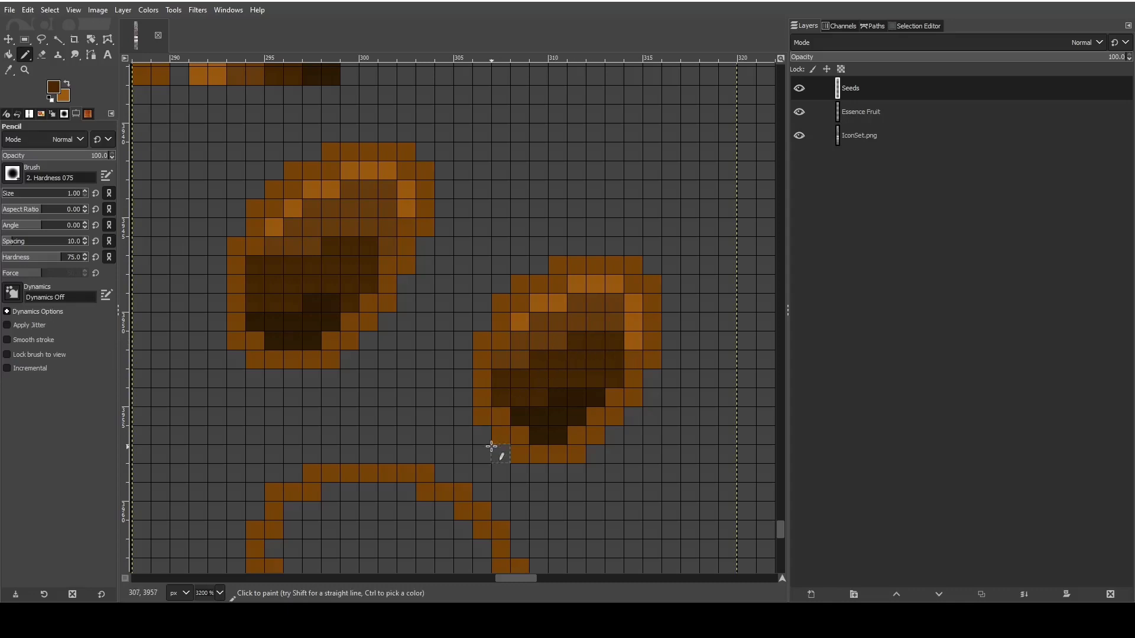
- Recolour the lower highlight pixels along the second seed's right inner edge with the medium brown
left_click(633, 341)
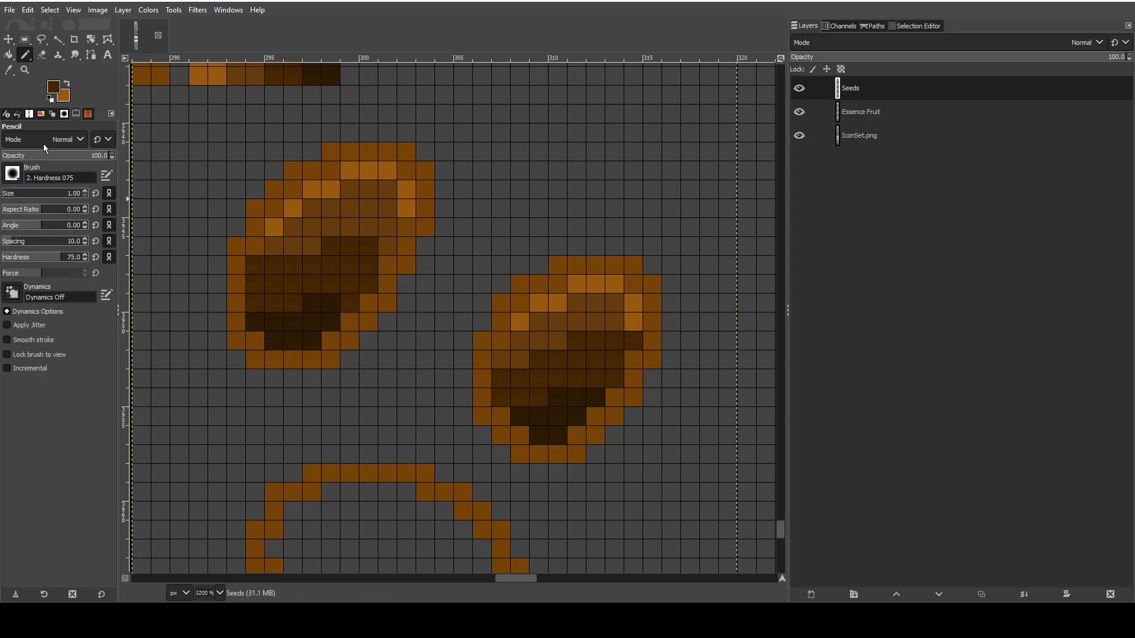
key("o")
left_click(604, 313)
key("n")
left_click(633, 341)
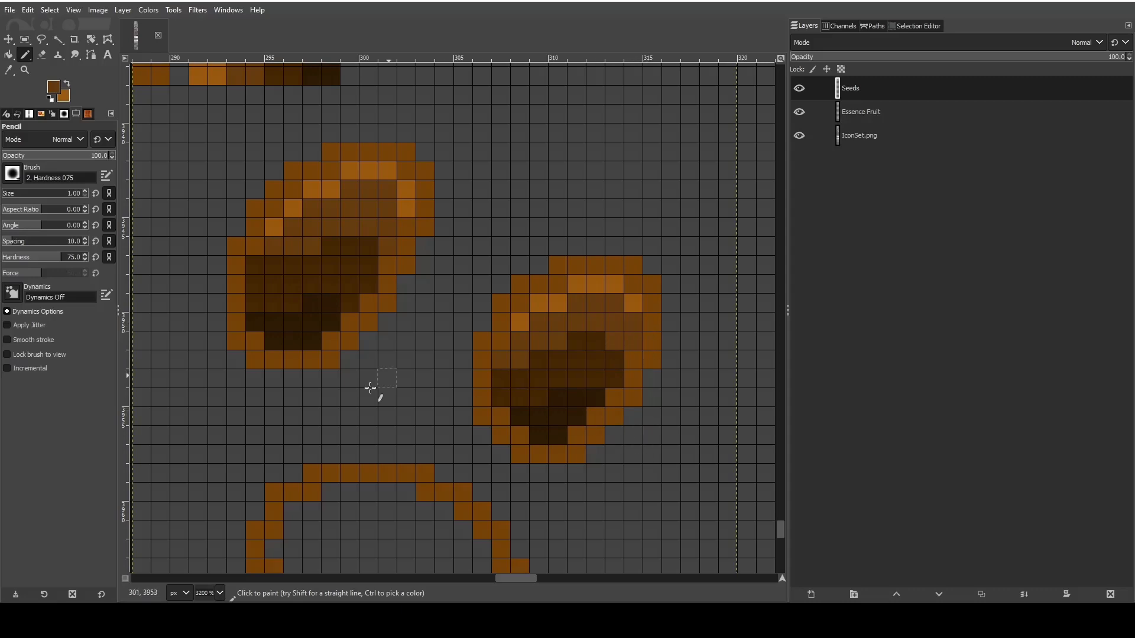
- Examine the seeds tile at icon-sheet scale beside the neighbouring icons and again close up
scroll(530, 496, "down", 5)
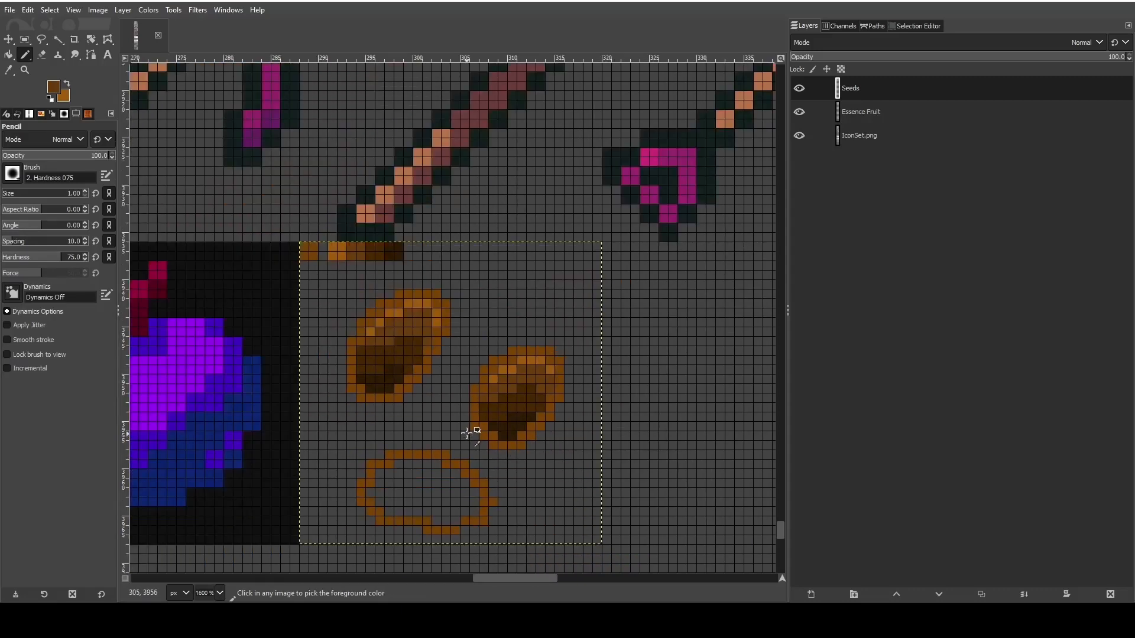
scroll(412, 461, "up", 3)
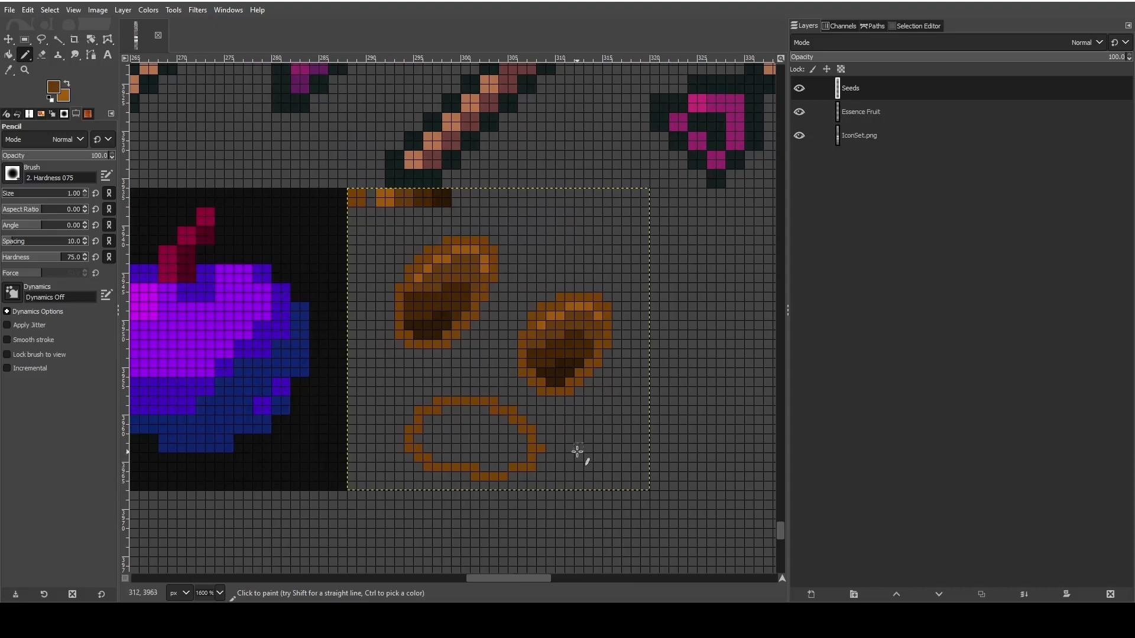
scroll(551, 436, "up", 3)
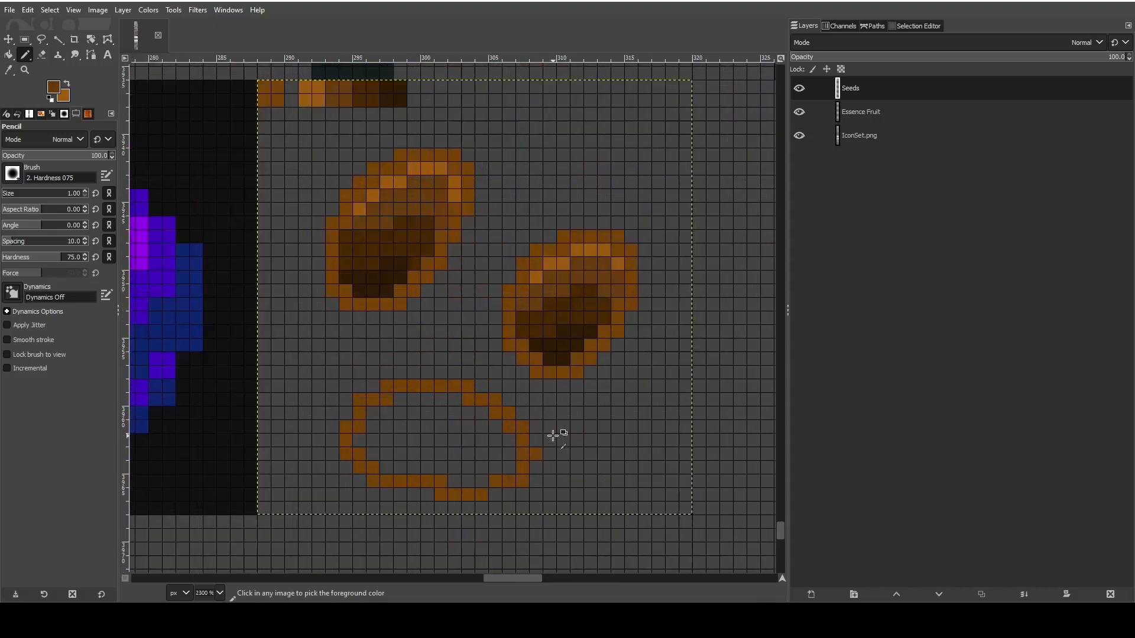
scroll(548, 409, "down", 4)
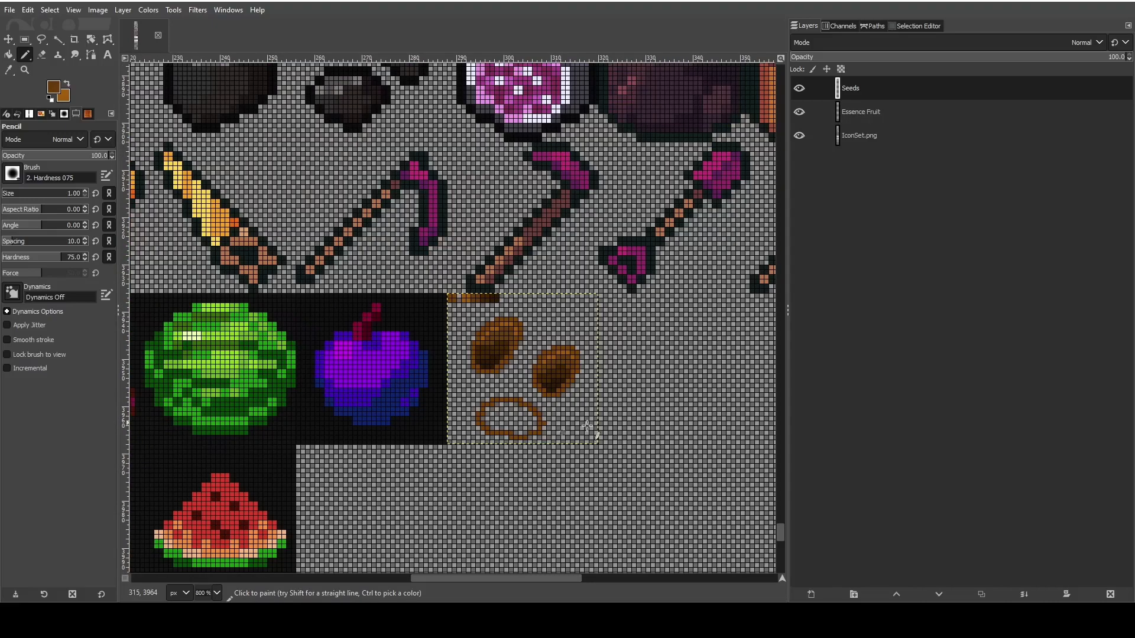
scroll(618, 461, "down", 3)
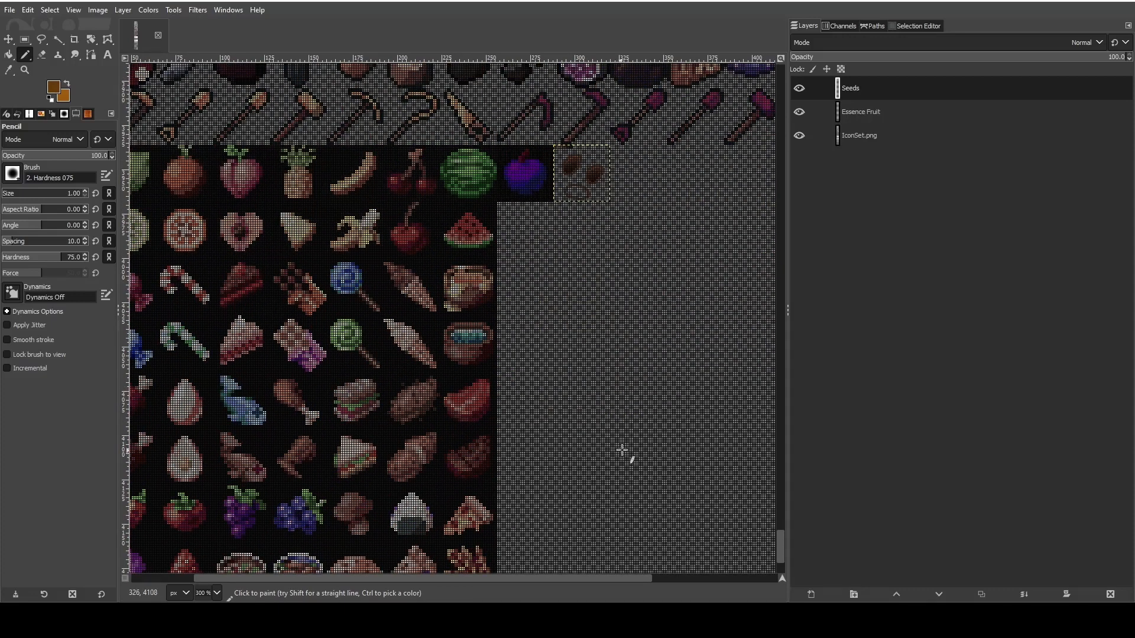
scroll(681, 325, "up", 1)
scroll(669, 374, "up", 4)
scroll(424, 378, "up", 2)
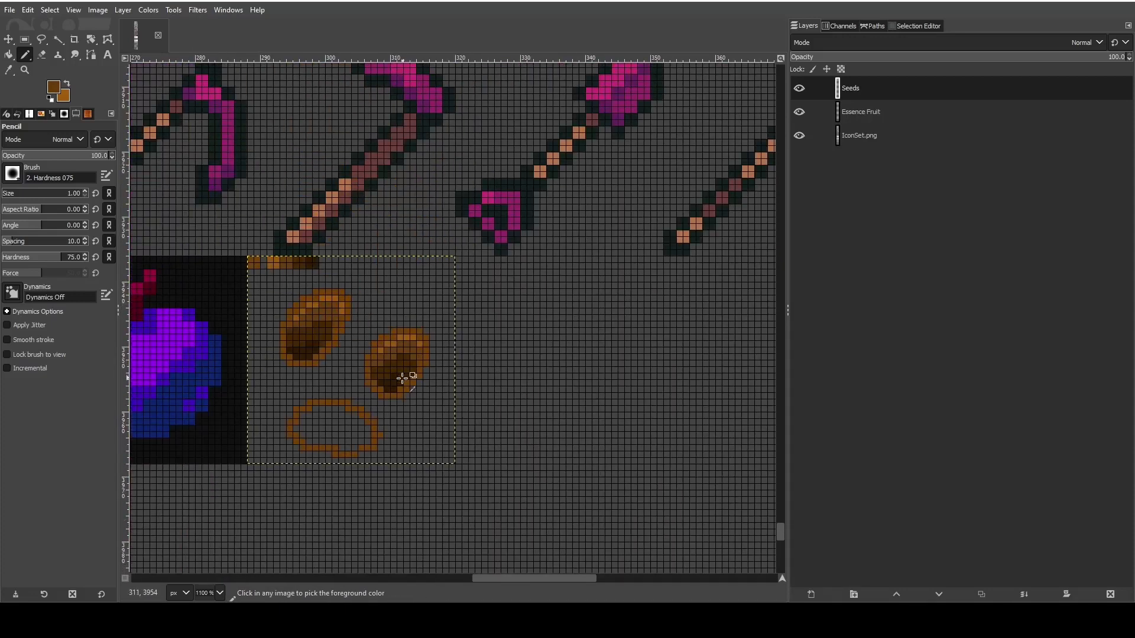
scroll(402, 378, "up", 2)
mouse_move(507, 577)
left_mouse_down()
mouse_move(488, 576)
mouse_move(502, 576)
left_mouse_up()
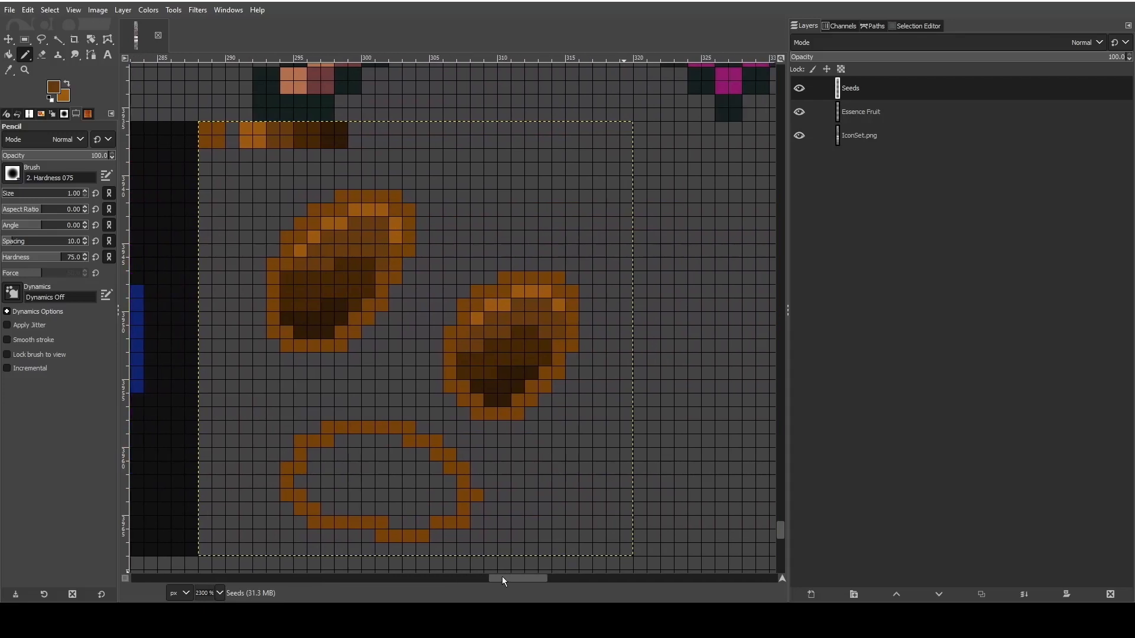
- Erase the third seed's outline apart from a four-pixel strip of its top edge
left_click(10, 70)
left_click(25, 55)
left_click(43, 54)
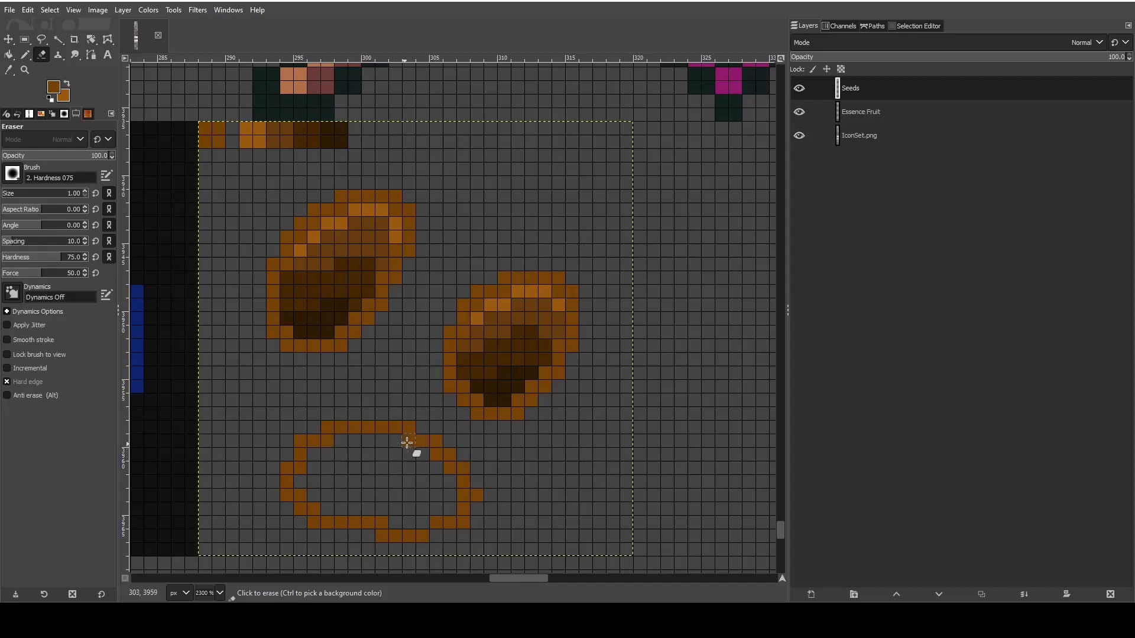
mouse_move(407, 442)
left_mouse_down()
mouse_move(440, 444)
mouse_move(465, 461)
mouse_move(446, 462)
mouse_move(462, 484)
mouse_move(488, 497)
mouse_move(438, 533)
mouse_move(384, 532)
mouse_move(429, 532)
mouse_move(311, 524)
mouse_move(246, 477)
mouse_move(297, 456)
mouse_move(288, 489)
mouse_move(284, 447)
mouse_move(431, 436)
mouse_move(376, 428)
left_mouse_up()
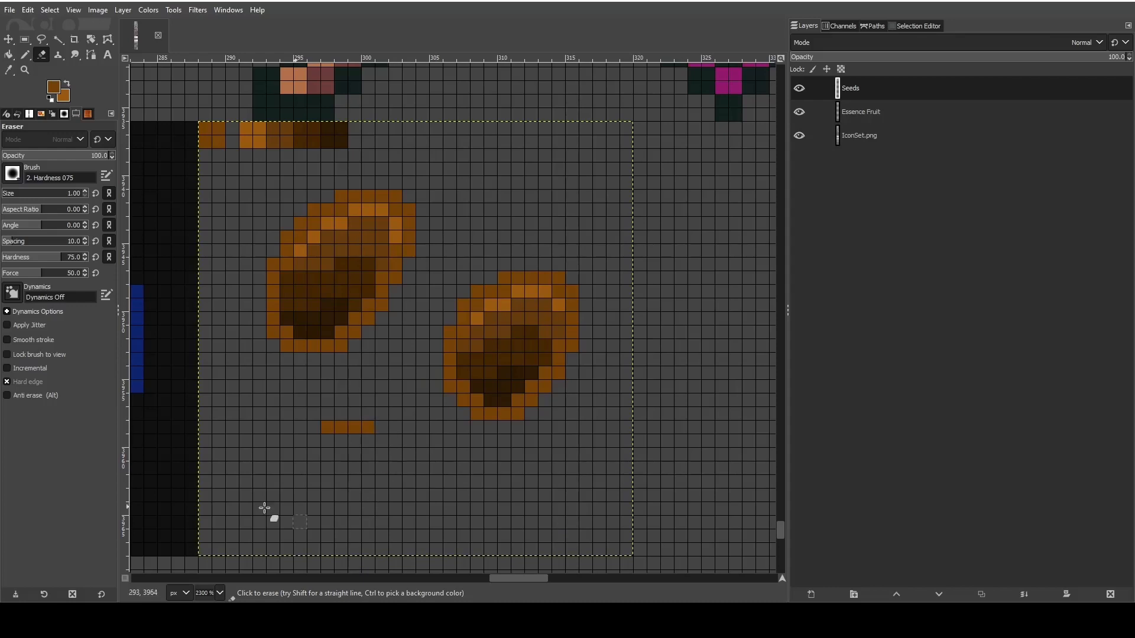
- Draw a narrower third-seed outline from the remaining top strip, with a curved left side, a stepped upper-right slope and a straight right side
left_click(27, 55)
left_click(9, 70)
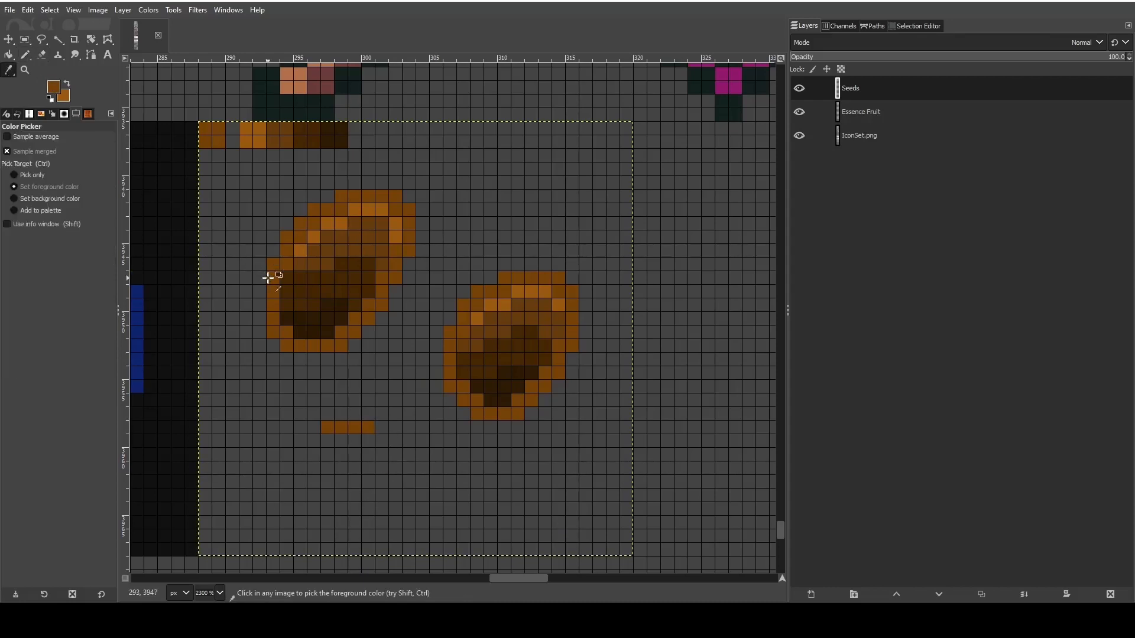
key("n")
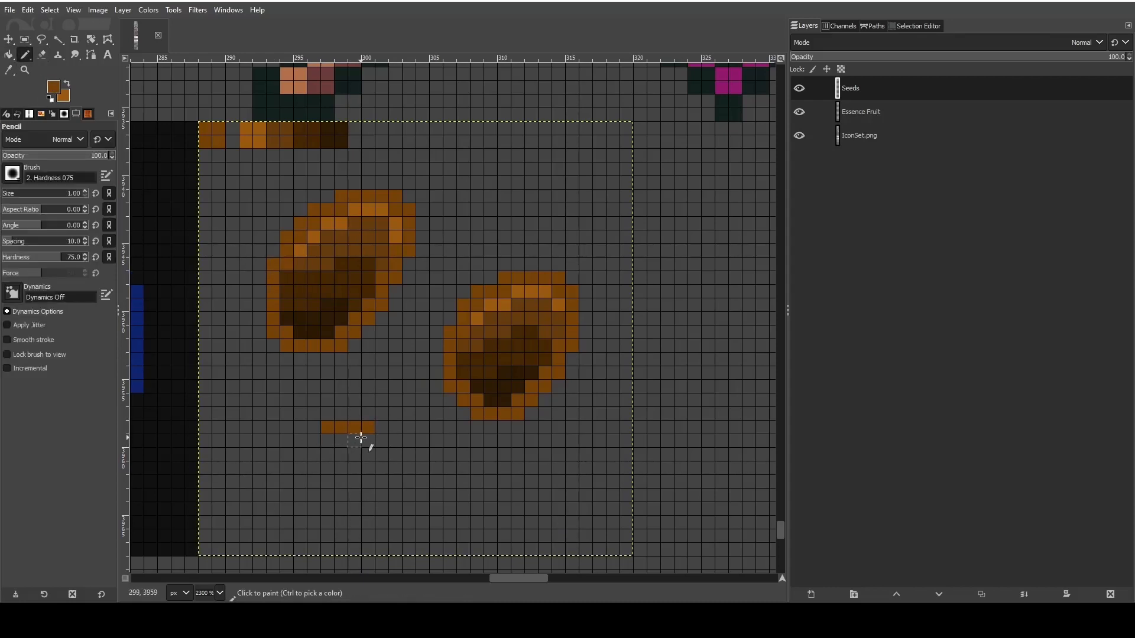
left_click(393, 440)
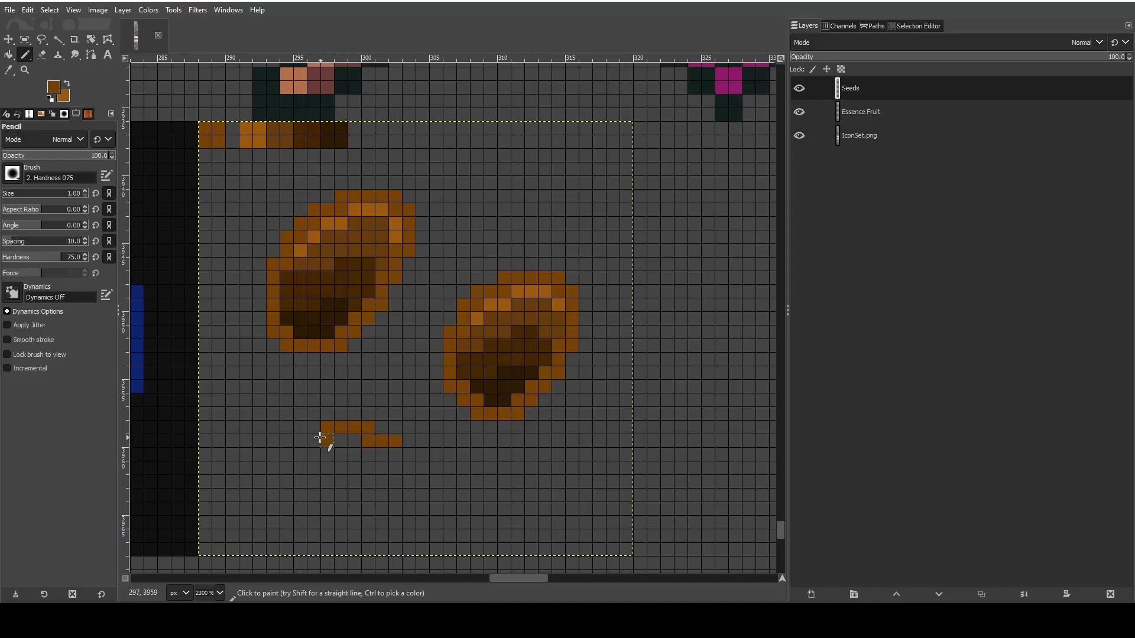
left_click_drag(320, 438, 313, 442)
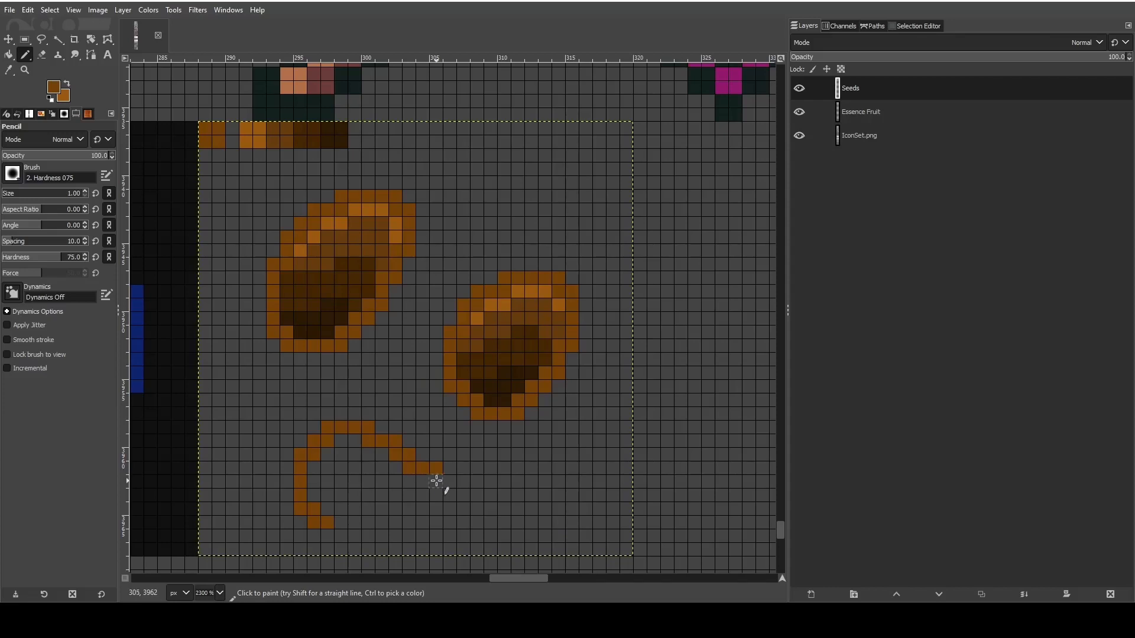
left_click_drag(436, 481, 436, 502)
left_click(434, 519)
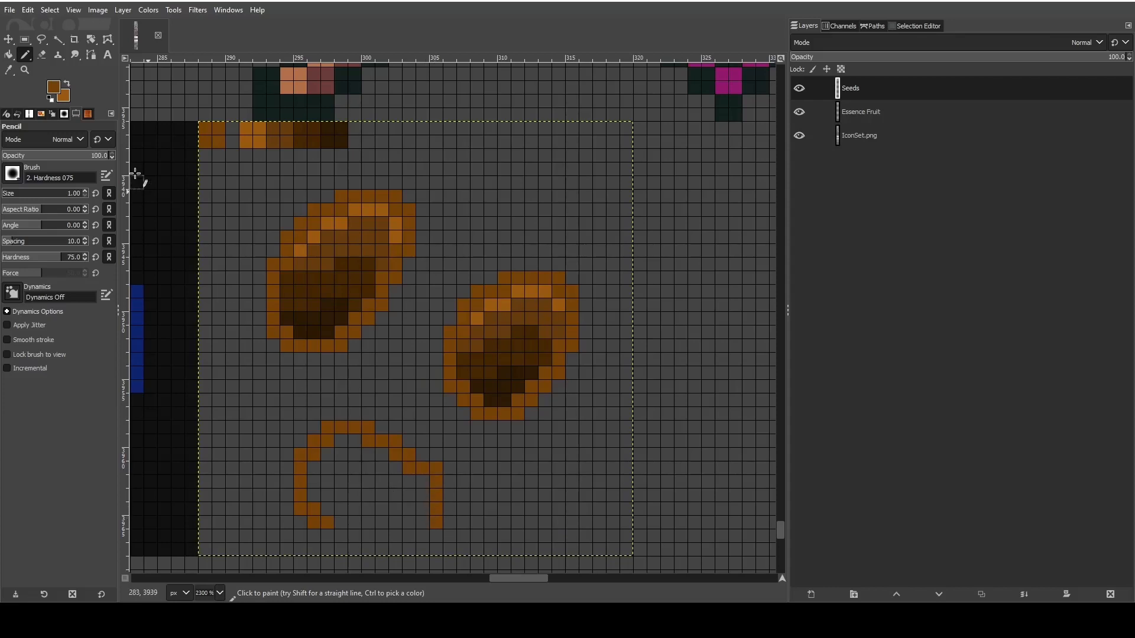
left_click(41, 54)
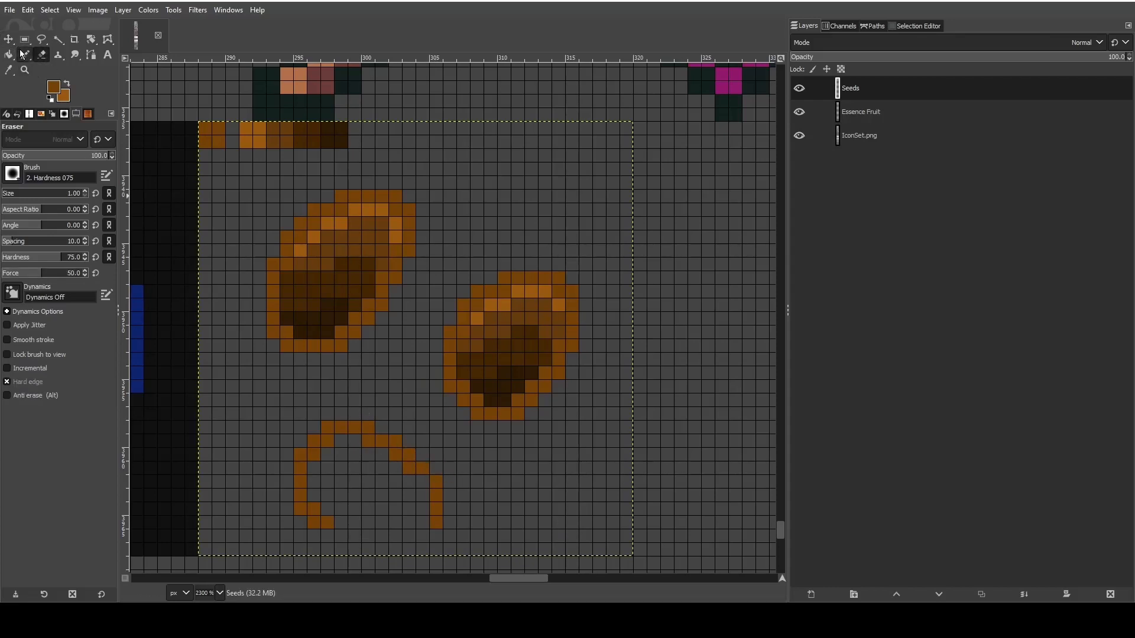
left_click(23, 54)
left_click(425, 480)
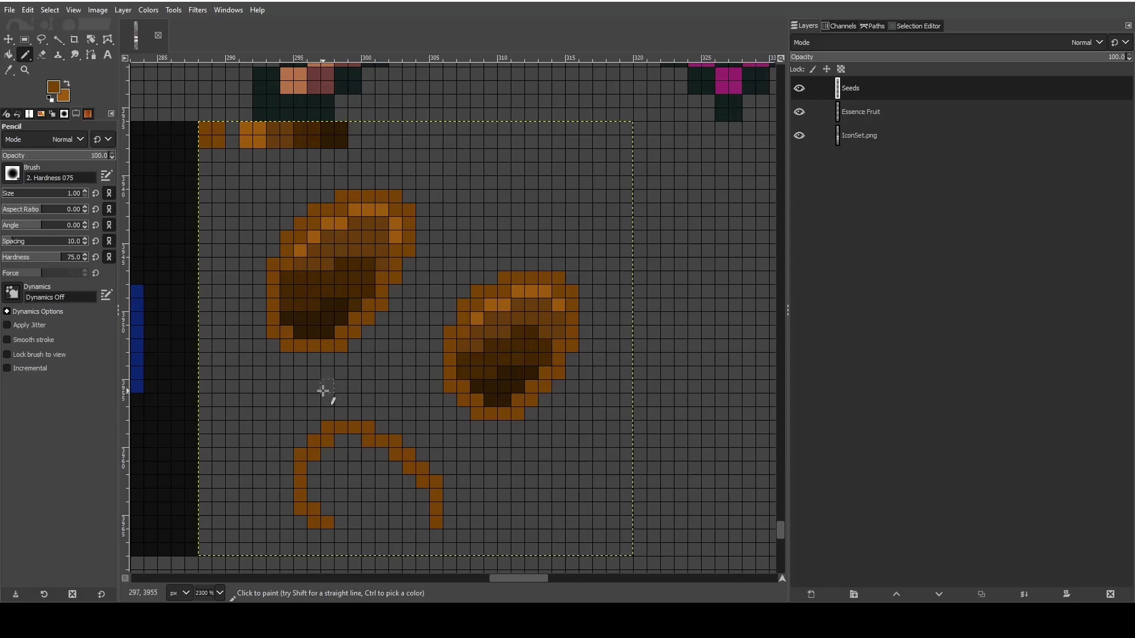
- Close the third seed's outline along the bottom and even out its lowest row of pixels
scroll(347, 406, "down", 3)
scroll(348, 417, "up", 3)
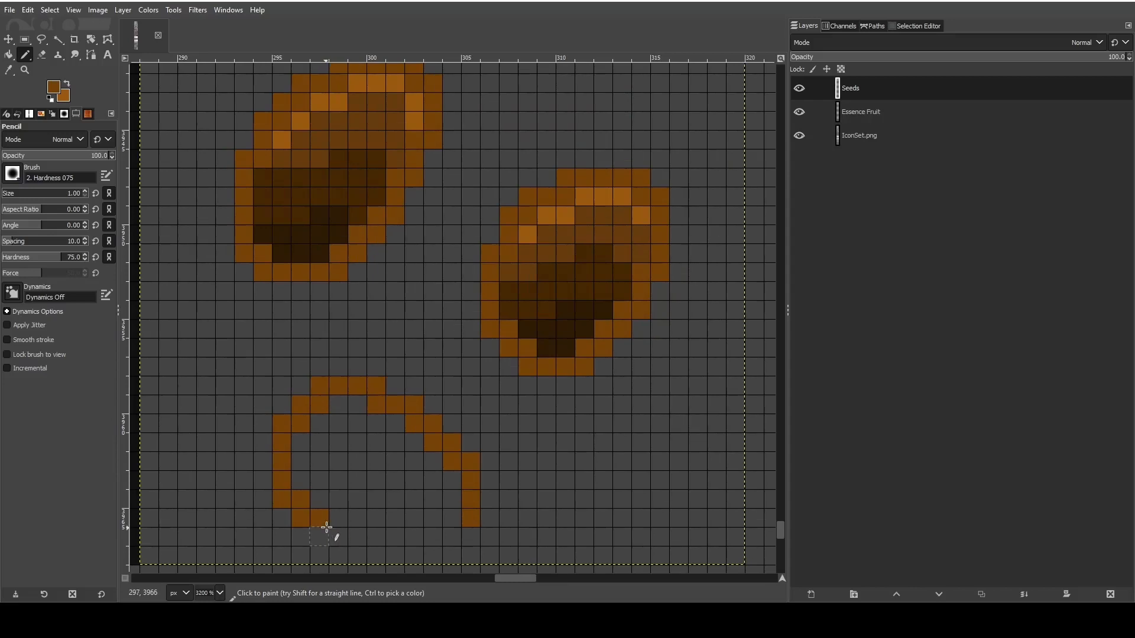
mouse_move(364, 540)
left_mouse_down()
mouse_move(380, 552)
mouse_move(449, 555)
left_mouse_up()
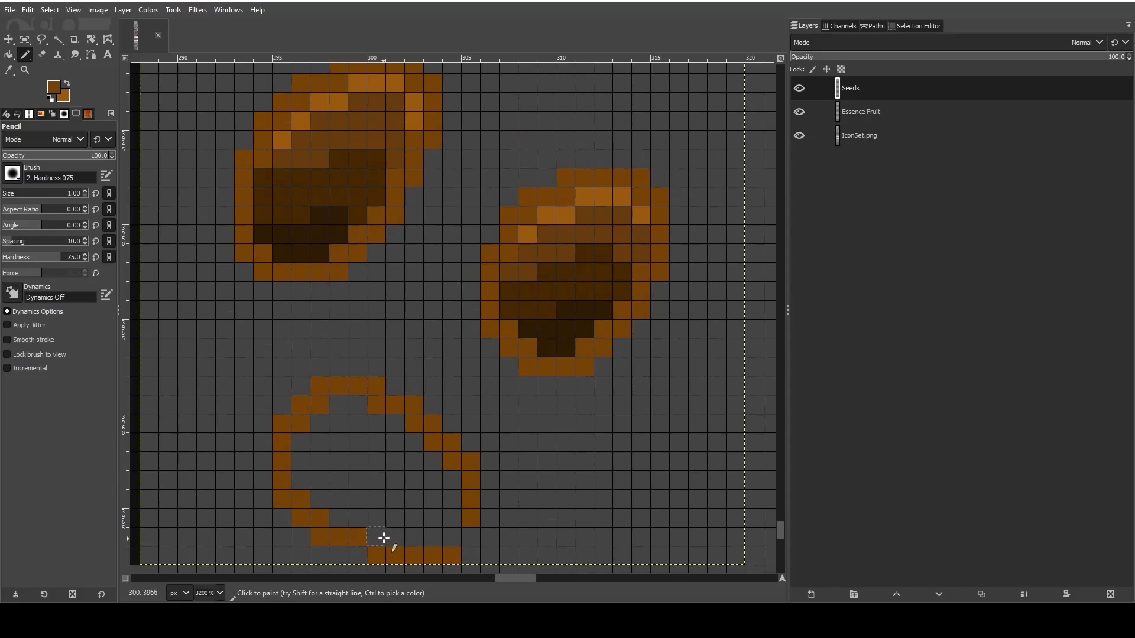
left_click(459, 521)
left_click(430, 542)
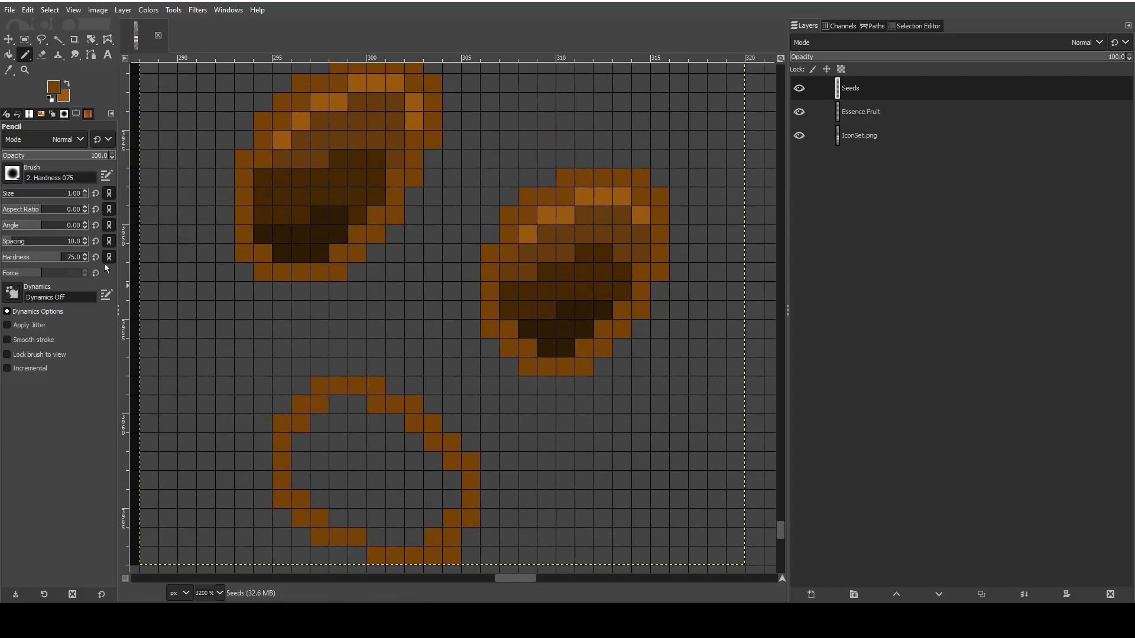
key("shift+e")
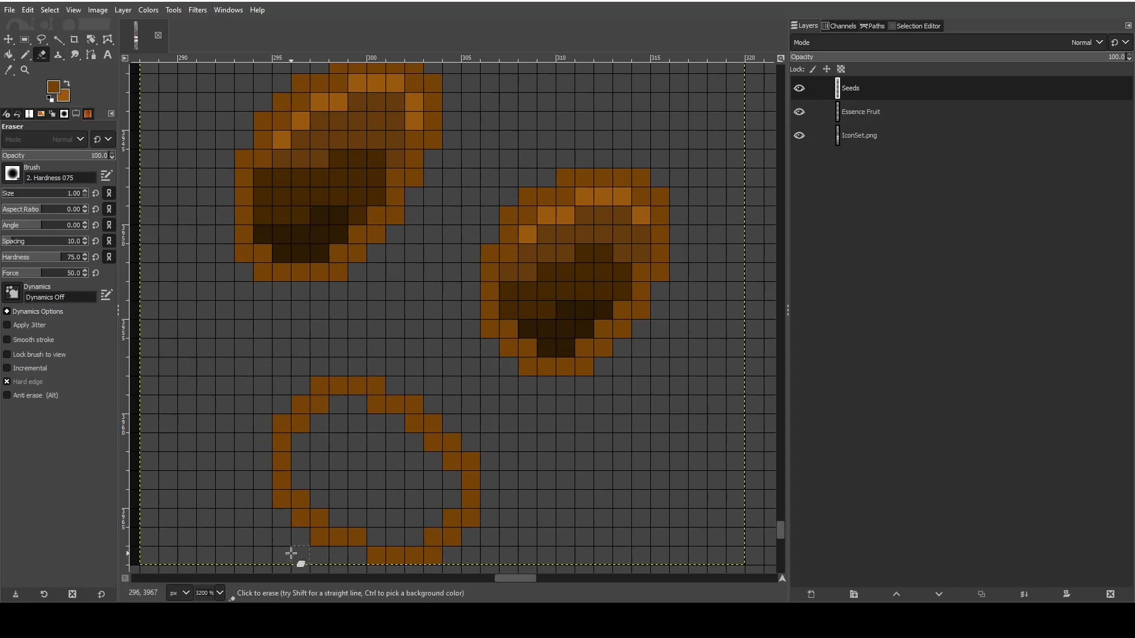
left_click(25, 54)
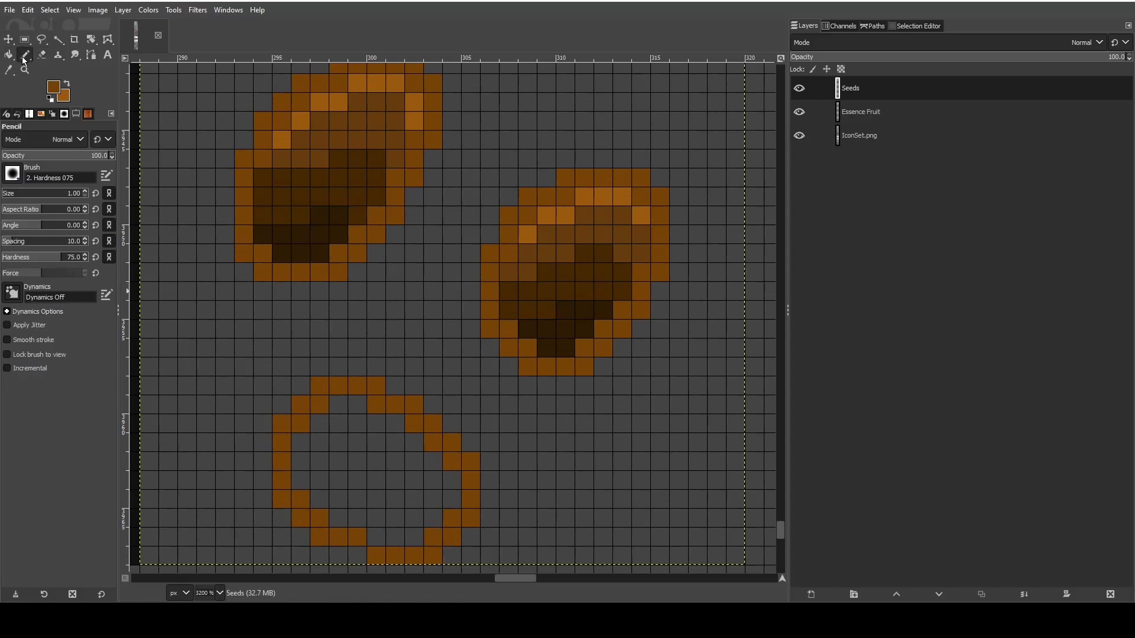
left_click(358, 554)
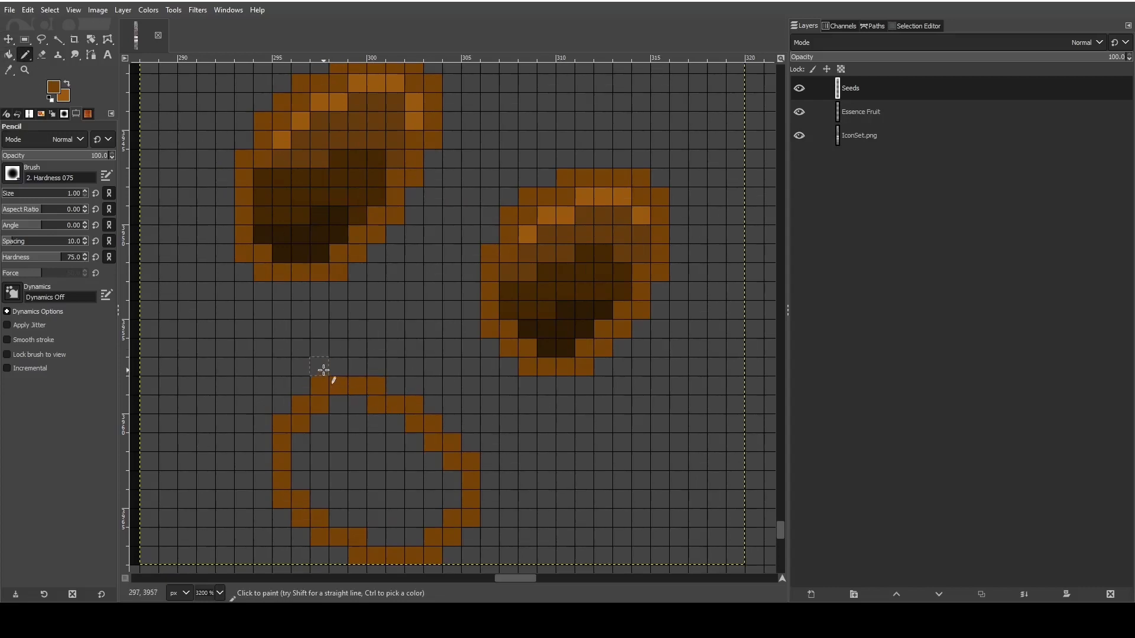
- Draw a new four-pixel top edge two pixels above the third seed's outline and erase the old top edge
left_click(391, 356)
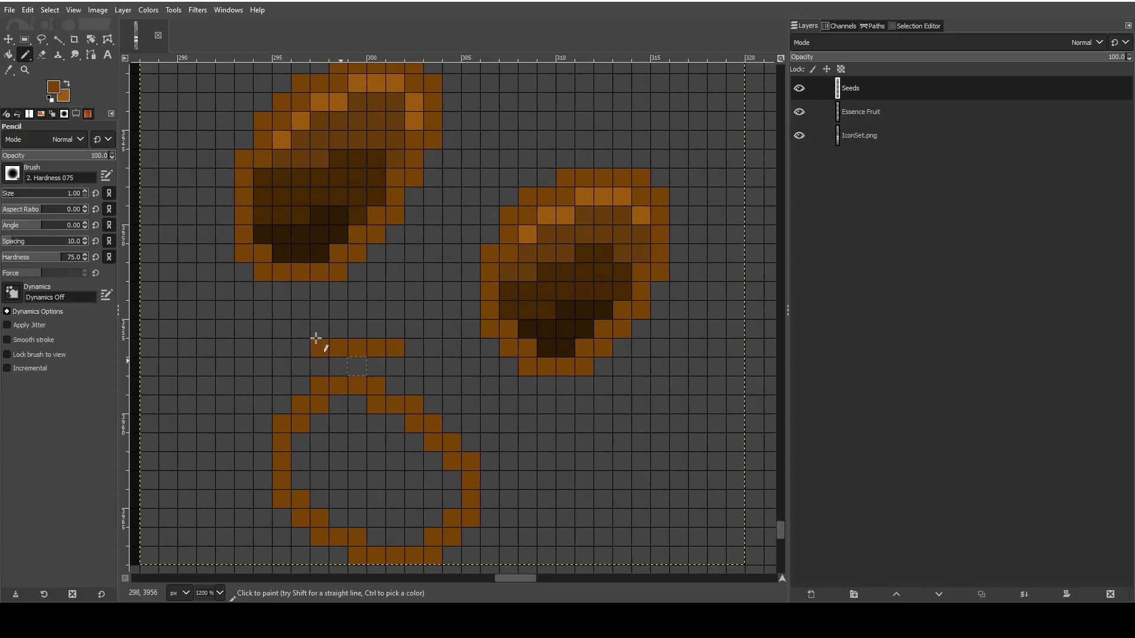
left_click(41, 55)
left_click(396, 353)
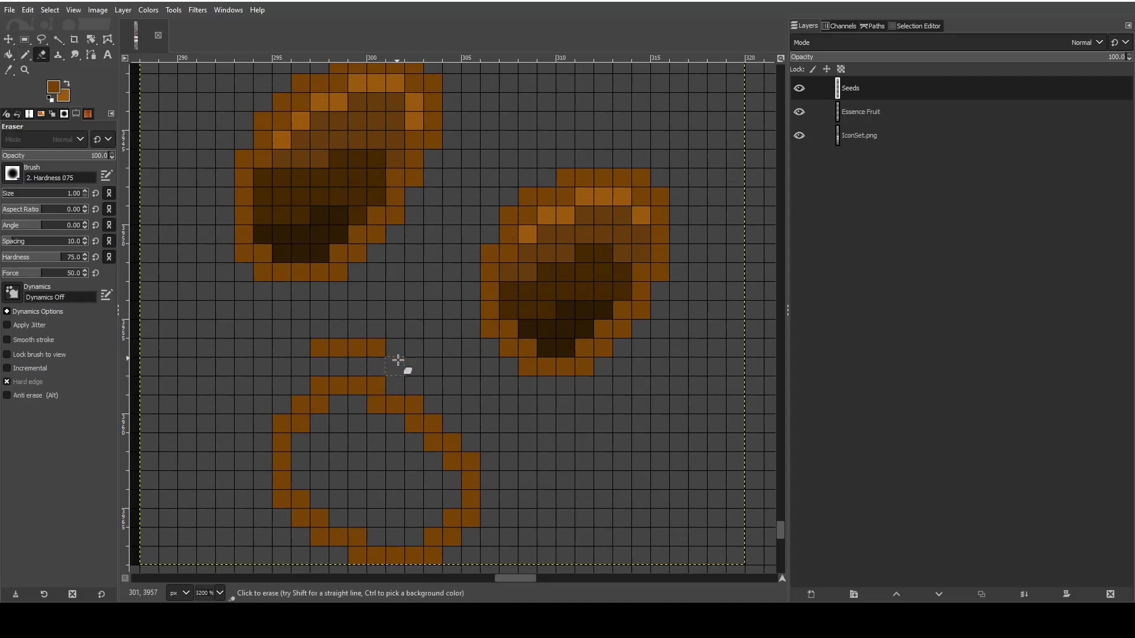
mouse_move(333, 387)
left_mouse_down()
mouse_move(399, 389)
mouse_move(286, 389)
mouse_move(431, 405)
left_mouse_up()
- Add stepped shoulders to the third seed's new top edge, trimming the extra left pixel and extending the right slope outward
left_click(25, 55)
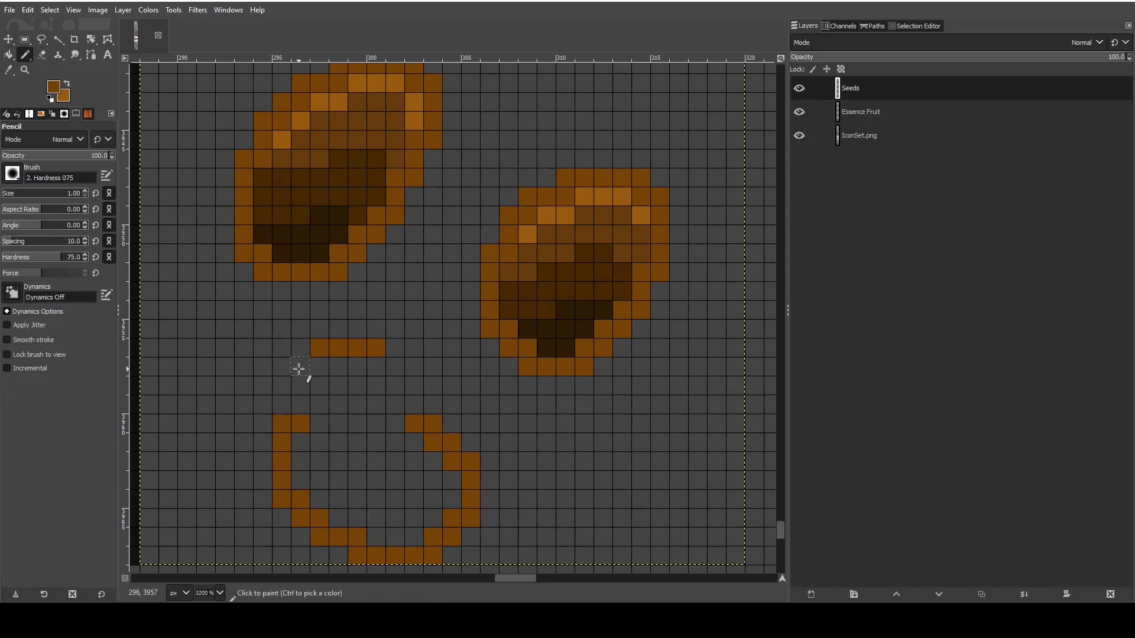
left_click_drag(298, 371, 282, 371)
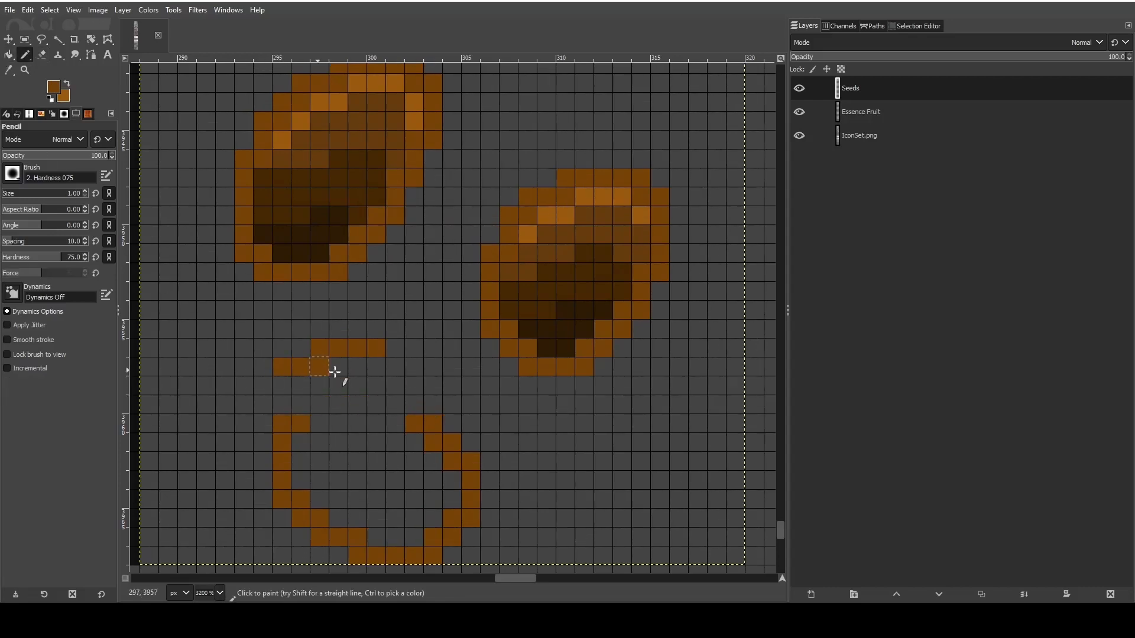
left_click(386, 370)
left_click(414, 366)
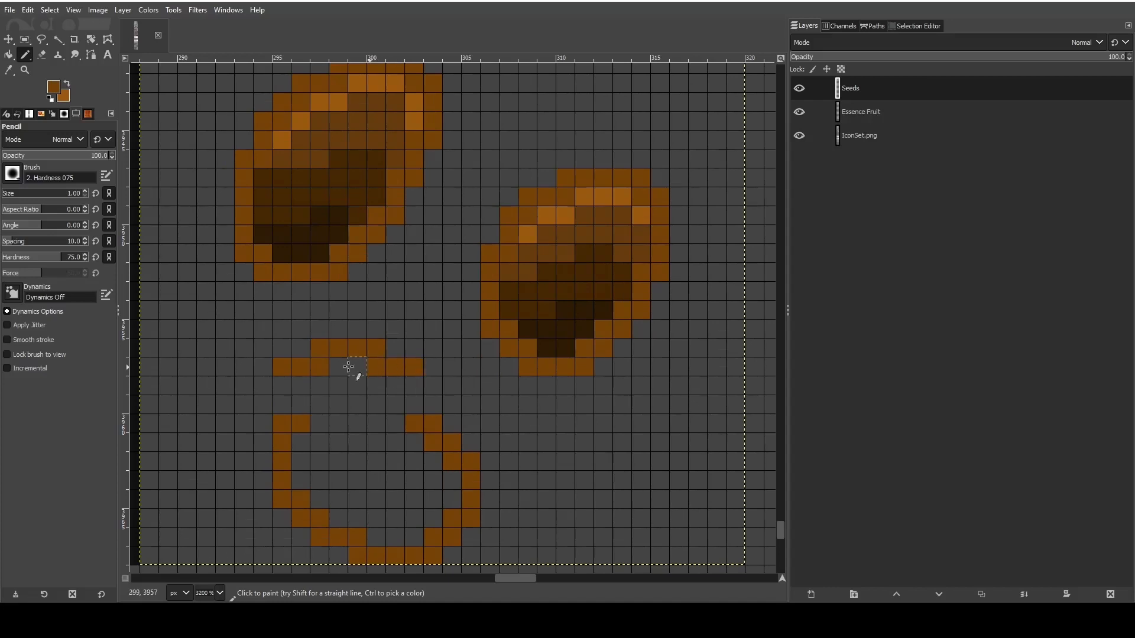
key("shift+e")
left_click(283, 367)
left_click(25, 54)
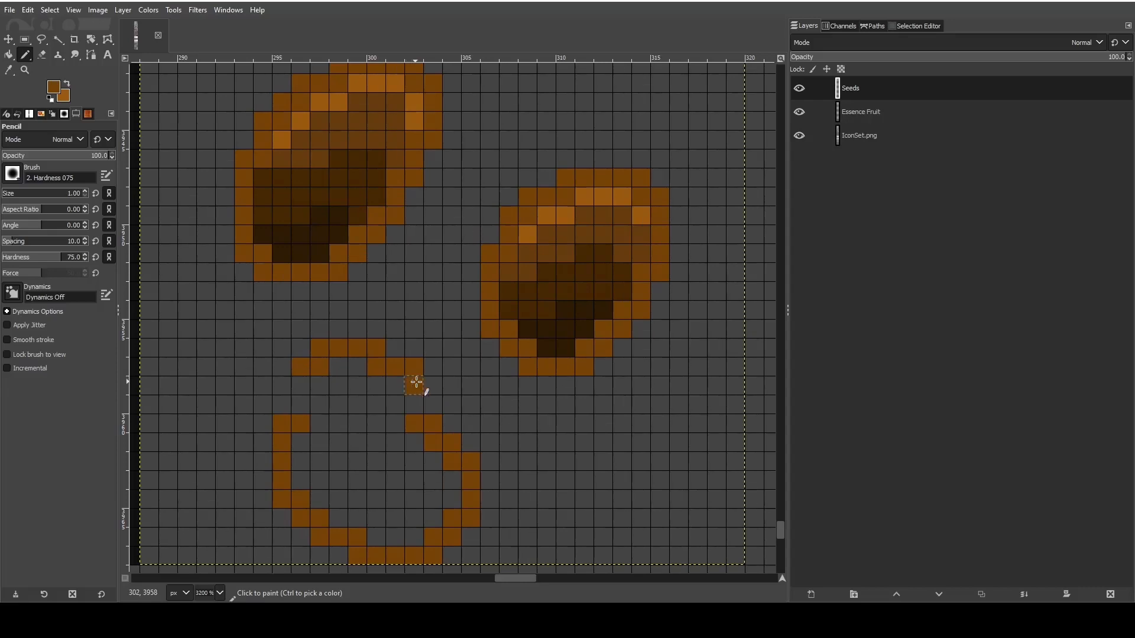
left_click_drag(416, 383, 463, 406)
left_click(463, 405)
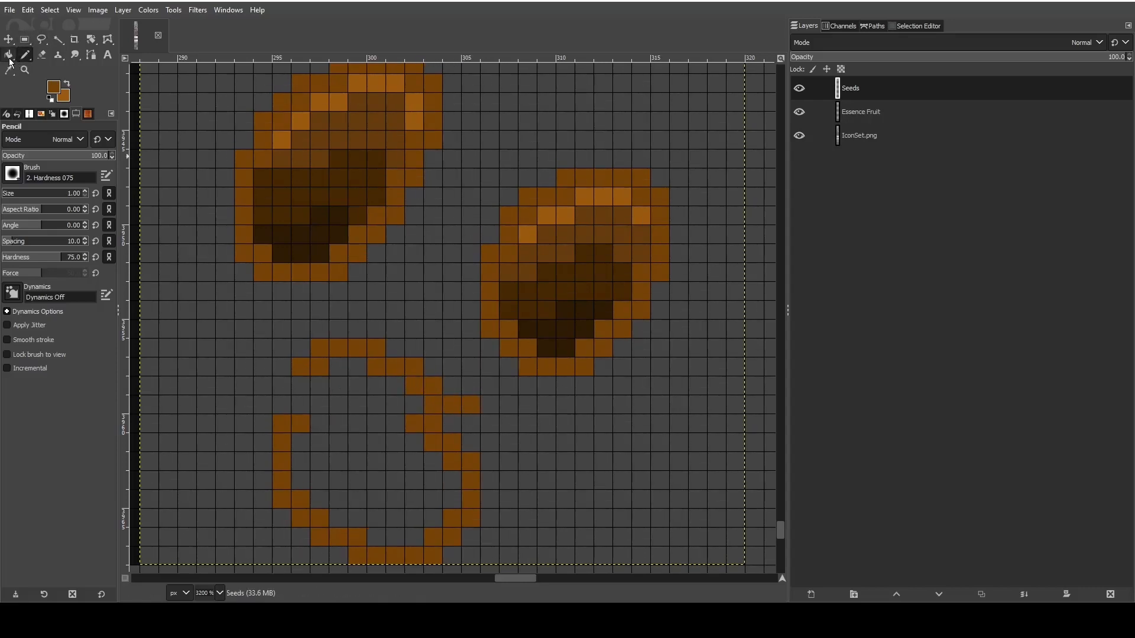
- Erase the third seed's old right side, redraw it one pixel farther out and join the top edge to the left side
left_click(9, 57)
left_click(42, 54)
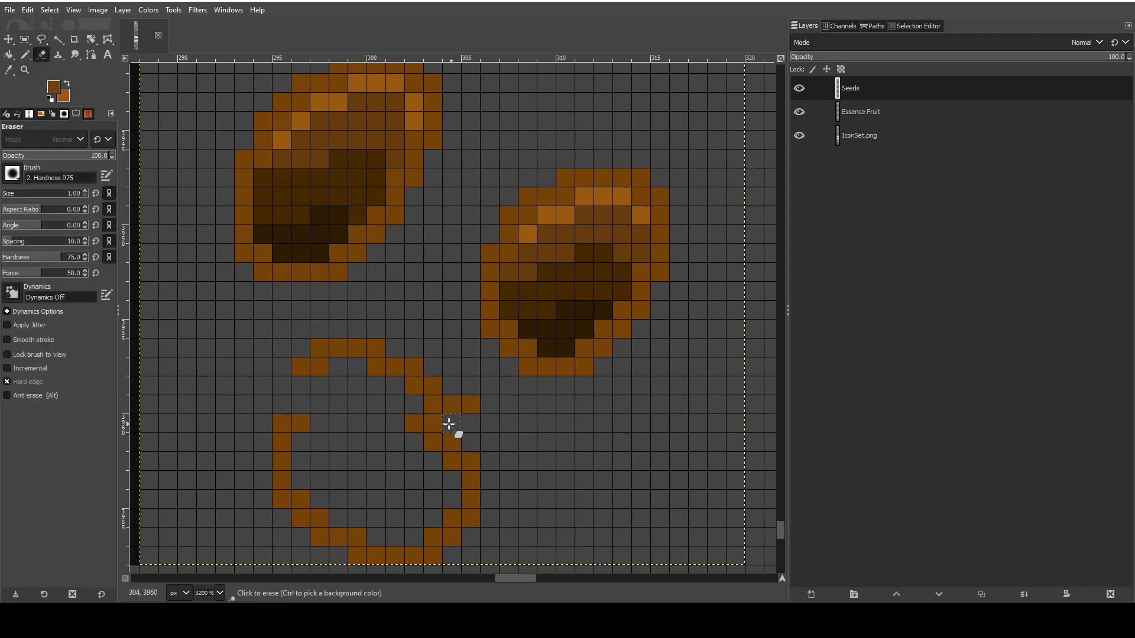
mouse_move(423, 430)
left_mouse_down()
mouse_move(459, 442)
mouse_move(469, 484)
mouse_move(472, 518)
mouse_move(452, 538)
left_mouse_up()
left_click(25, 55)
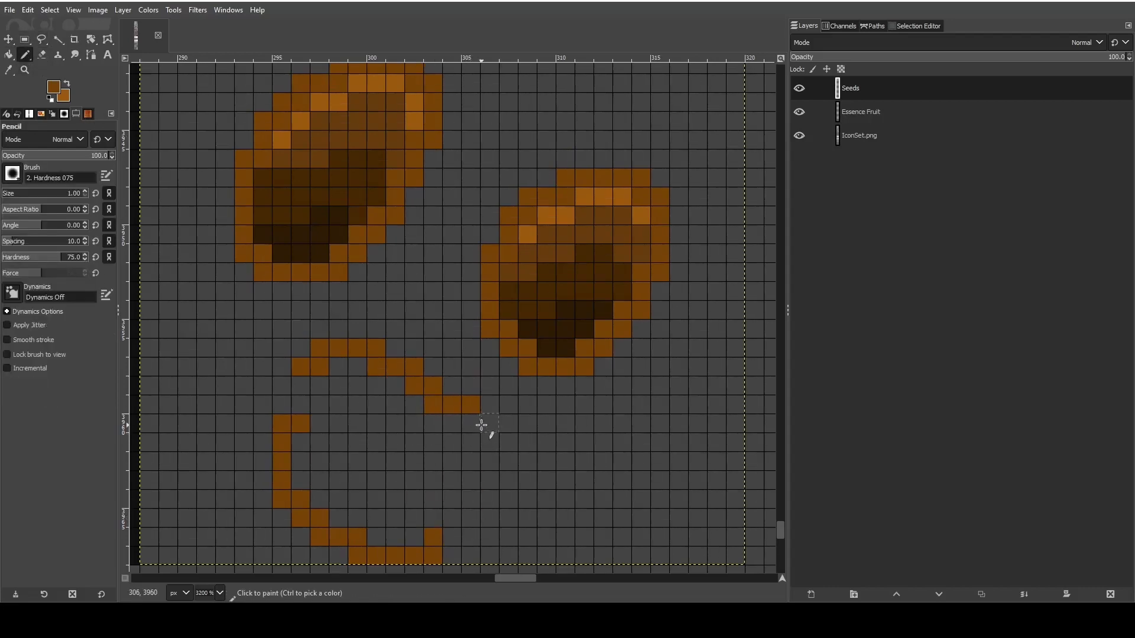
left_click_drag(483, 424, 490, 482)
left_click(493, 503)
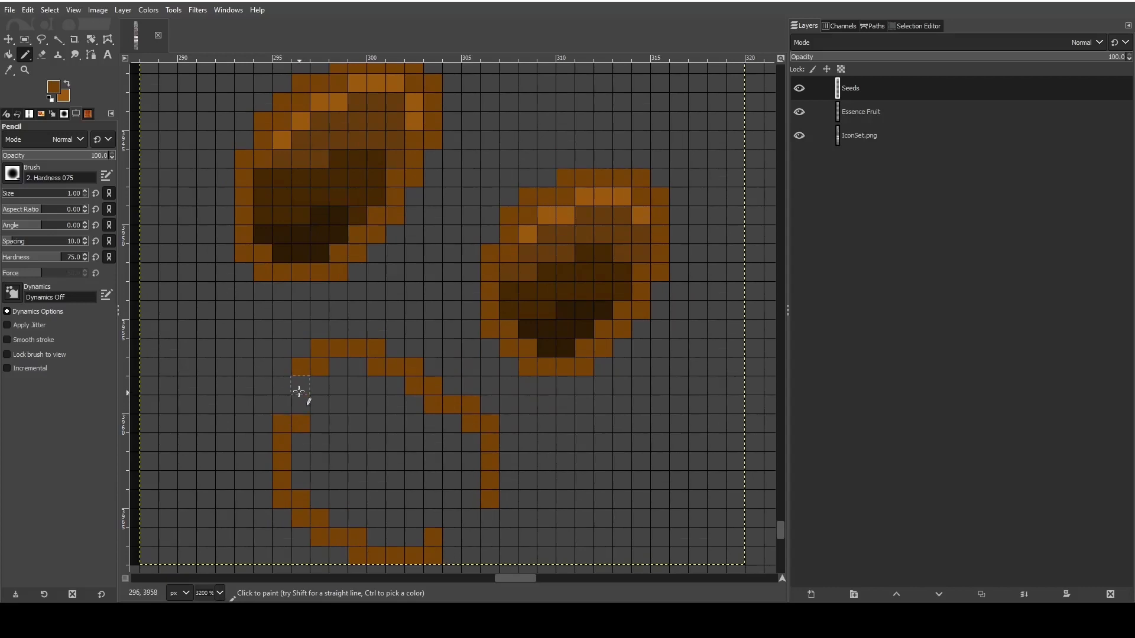
left_click_drag(300, 391, 299, 397)
- Erase the remaining old left and bottom edges of the third seed
left_click(9, 57)
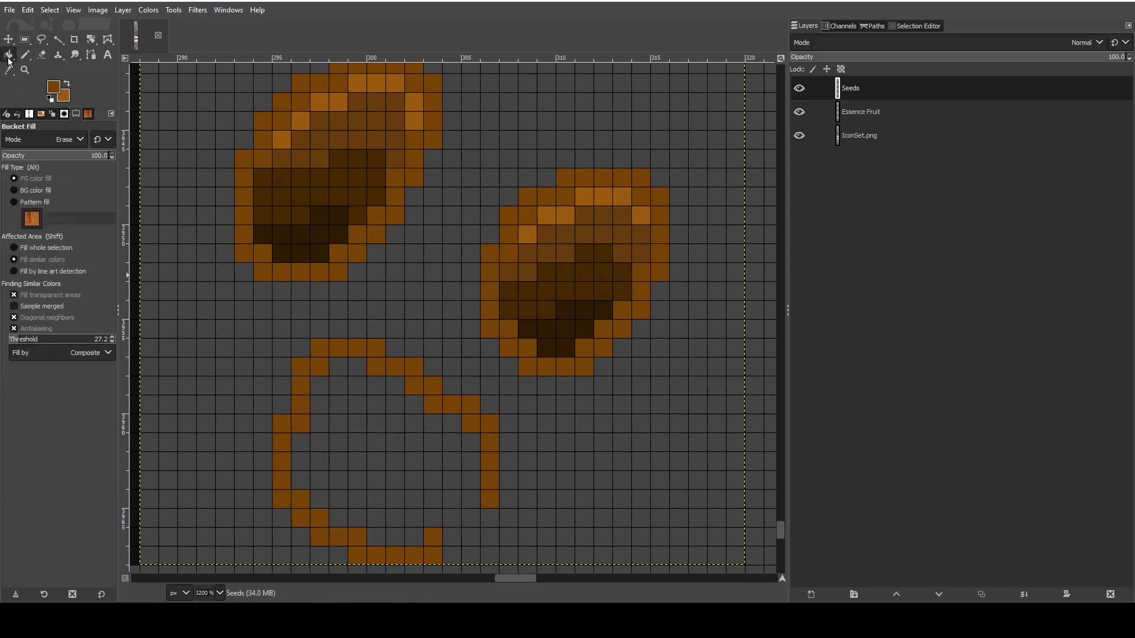
left_click(42, 55)
mouse_move(282, 427)
left_mouse_down()
mouse_move(297, 502)
mouse_move(320, 525)
mouse_move(366, 537)
mouse_move(367, 549)
mouse_move(435, 537)
left_mouse_up()
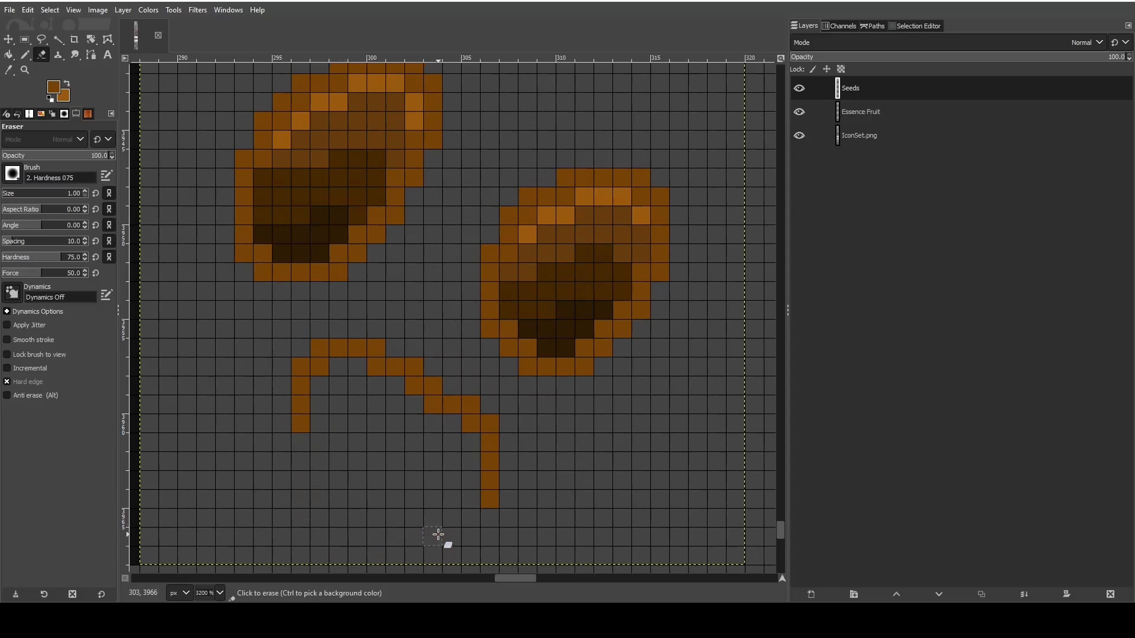
- Draw the third seed's lower-right curve stepping inward from the end of the right edge
left_click(25, 55)
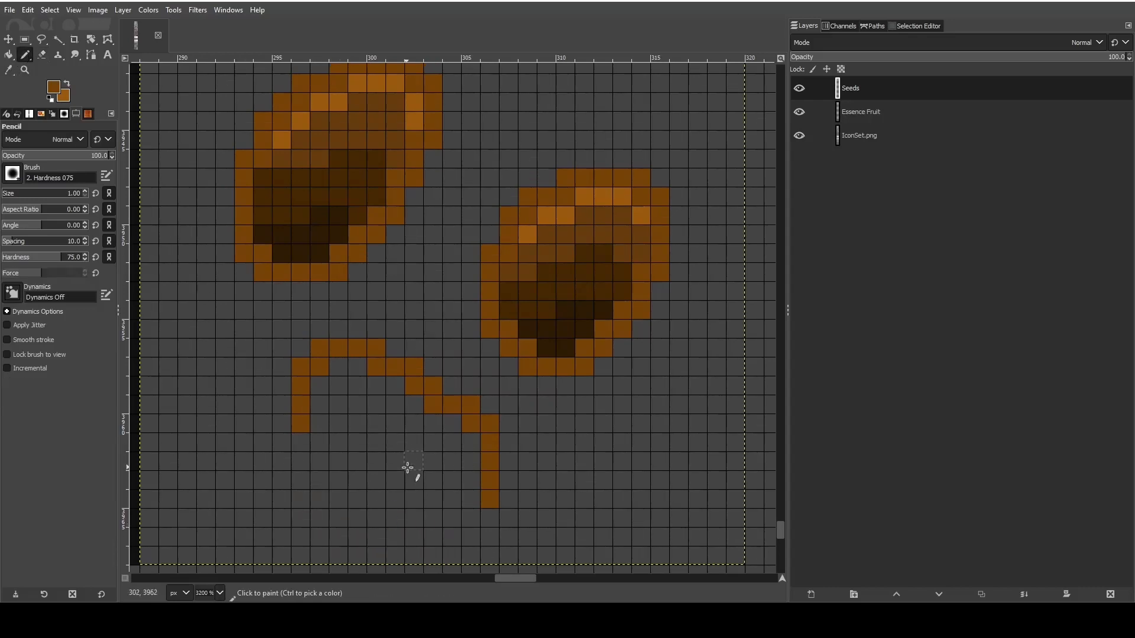
left_click(473, 523)
left_click(456, 538)
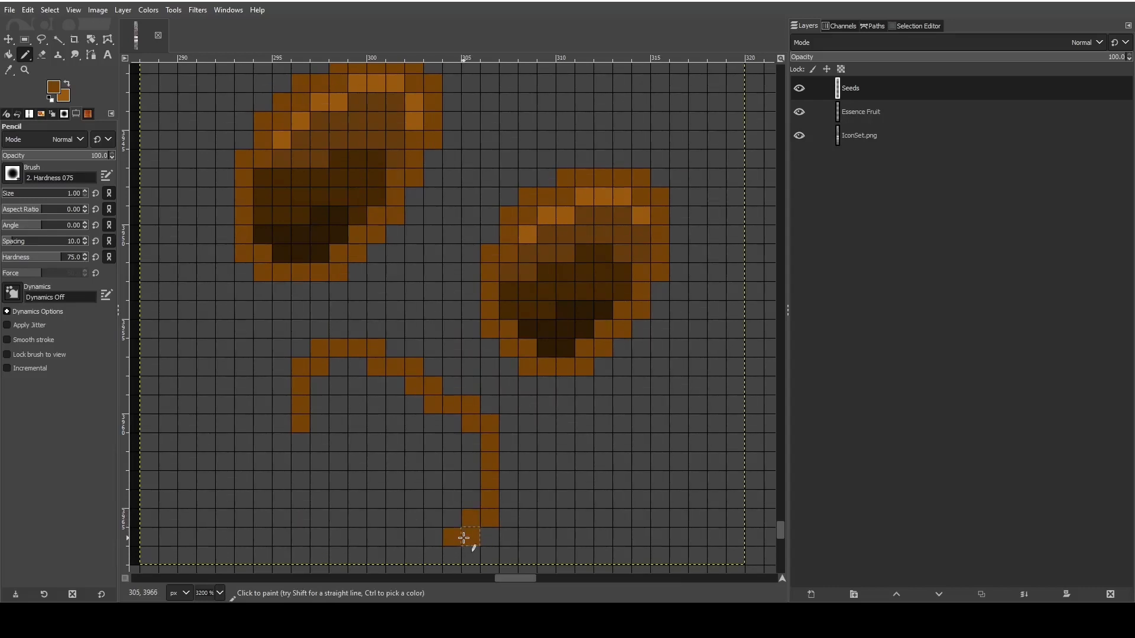
mouse_move(466, 499)
left_mouse_down()
mouse_move(433, 537)
mouse_move(473, 540)
left_mouse_up()
left_click(42, 54)
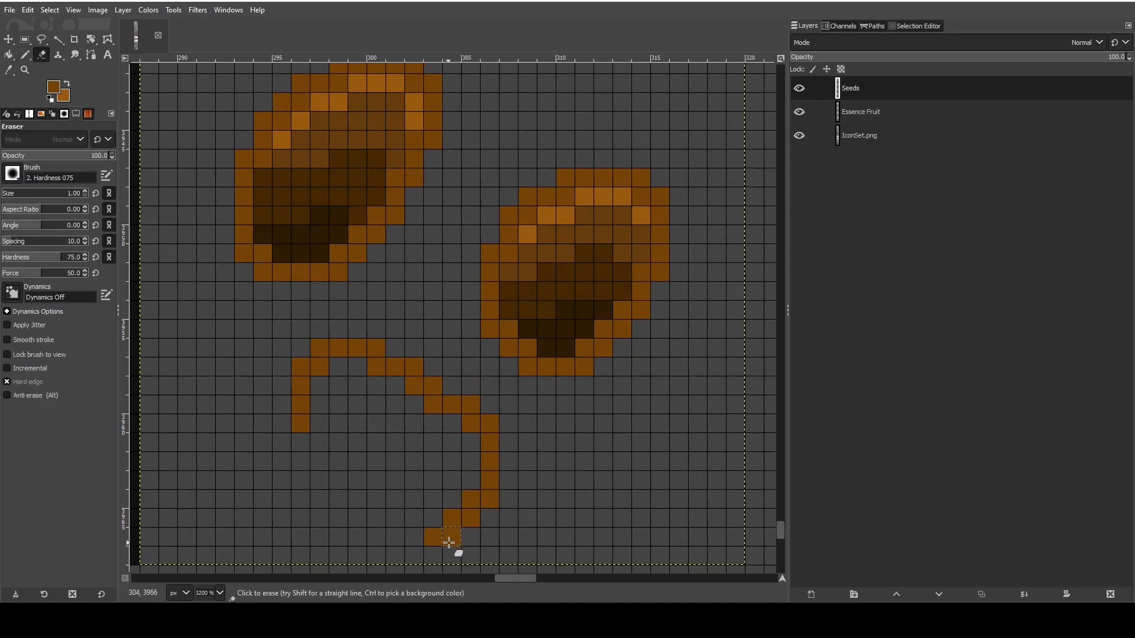
key("ctrl+z")
- Continue the third seed's left edge into a stepped lower-left diagonal
left_click(24, 55)
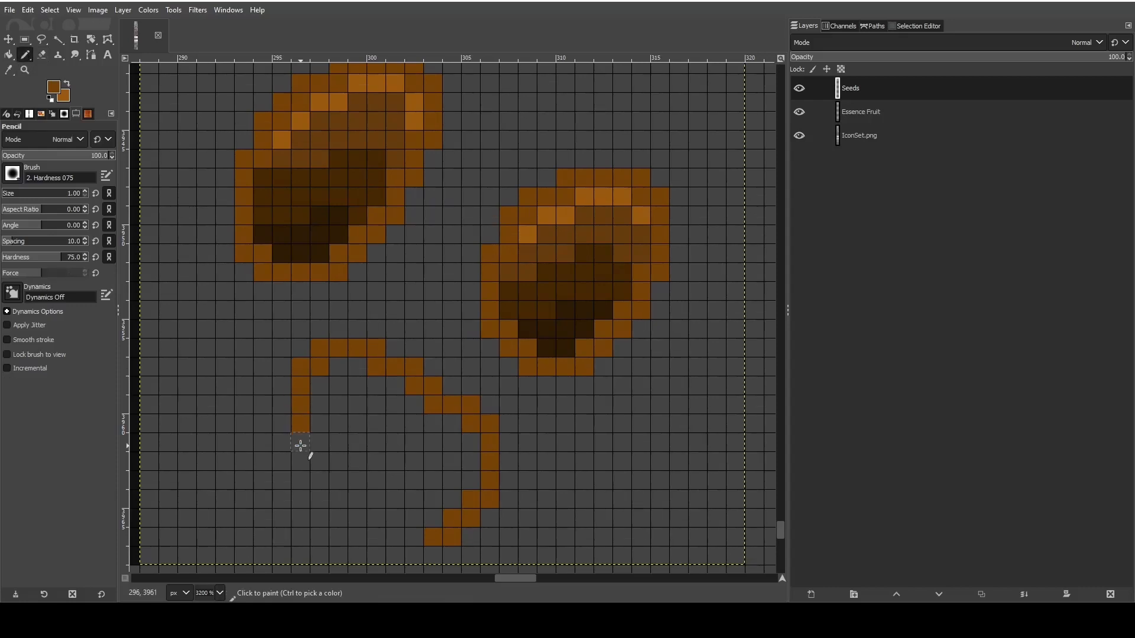
left_click_drag(300, 445, 334, 462)
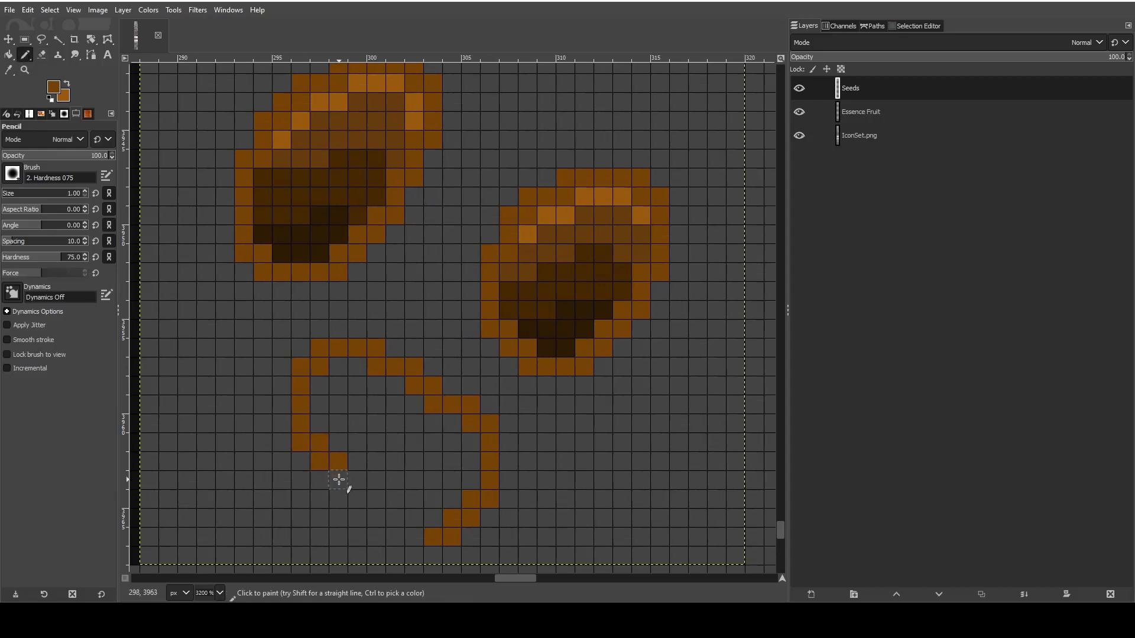
left_click(362, 481)
left_click(372, 479)
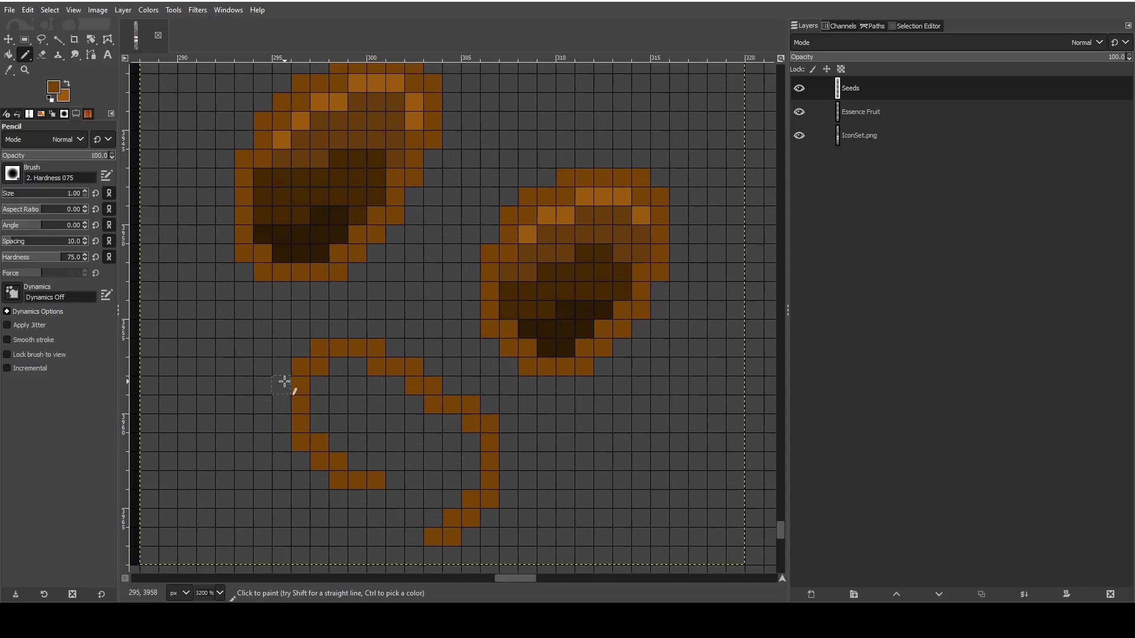
- Erase the third seed's left edge and lower-left diagonal and redraw them one pixel farther out
left_click(42, 54)
mouse_move(299, 384)
left_mouse_down()
mouse_move(303, 432)
mouse_move(342, 450)
mouse_move(308, 461)
mouse_move(409, 482)
left_mouse_up()
left_click(25, 55)
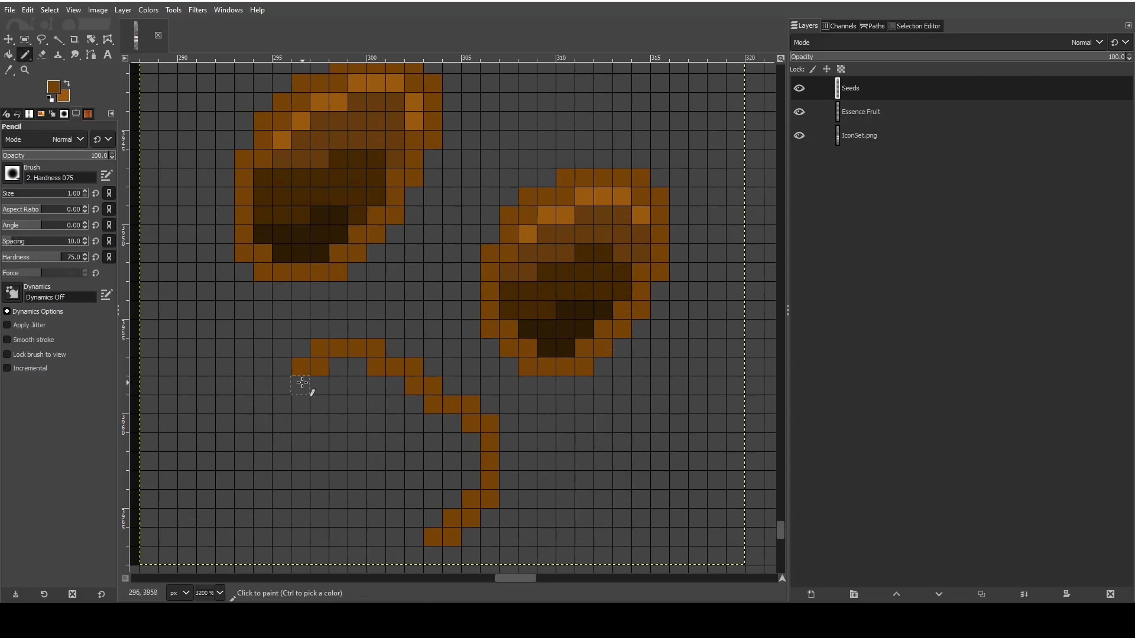
left_click_drag(301, 385, 284, 385)
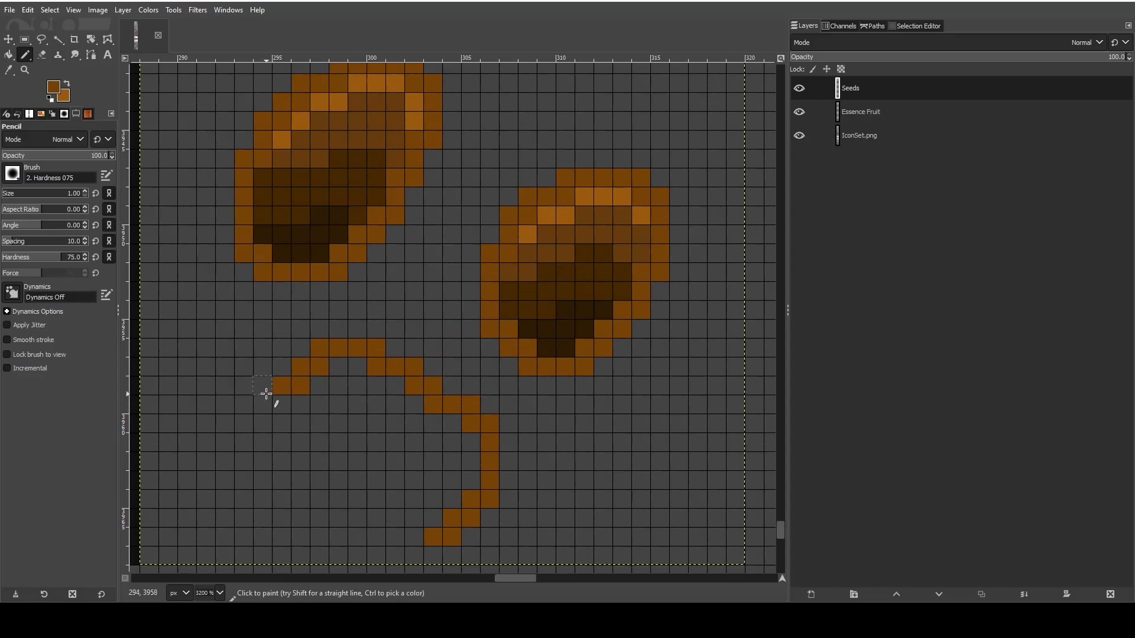
left_click(289, 400)
left_click(286, 460)
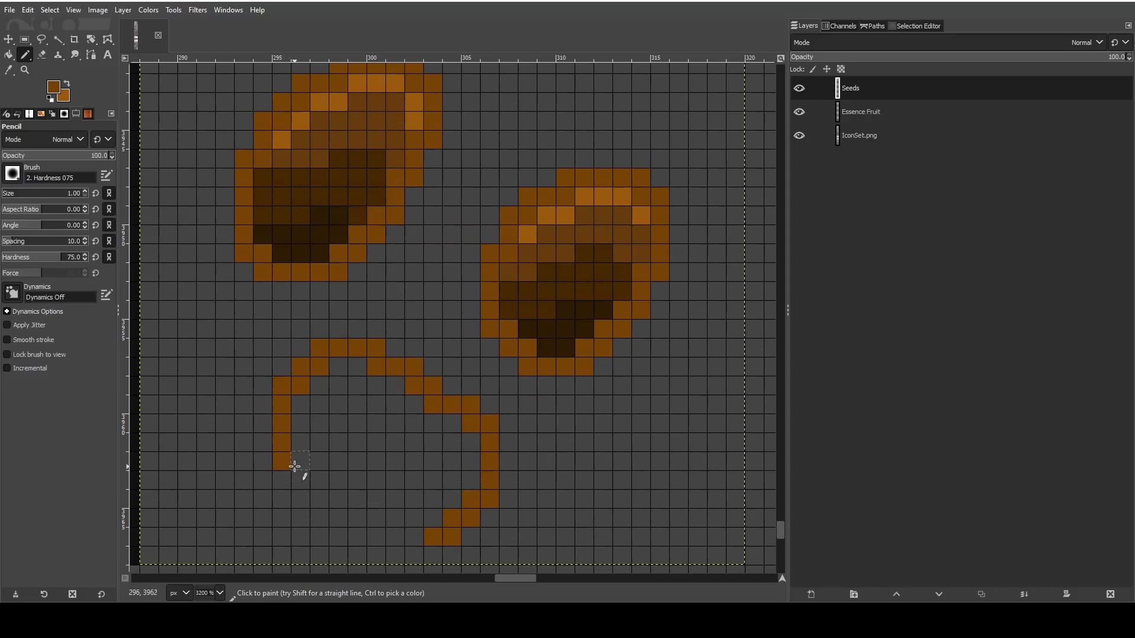
left_click(286, 484)
left_click(42, 54)
left_click(286, 483)
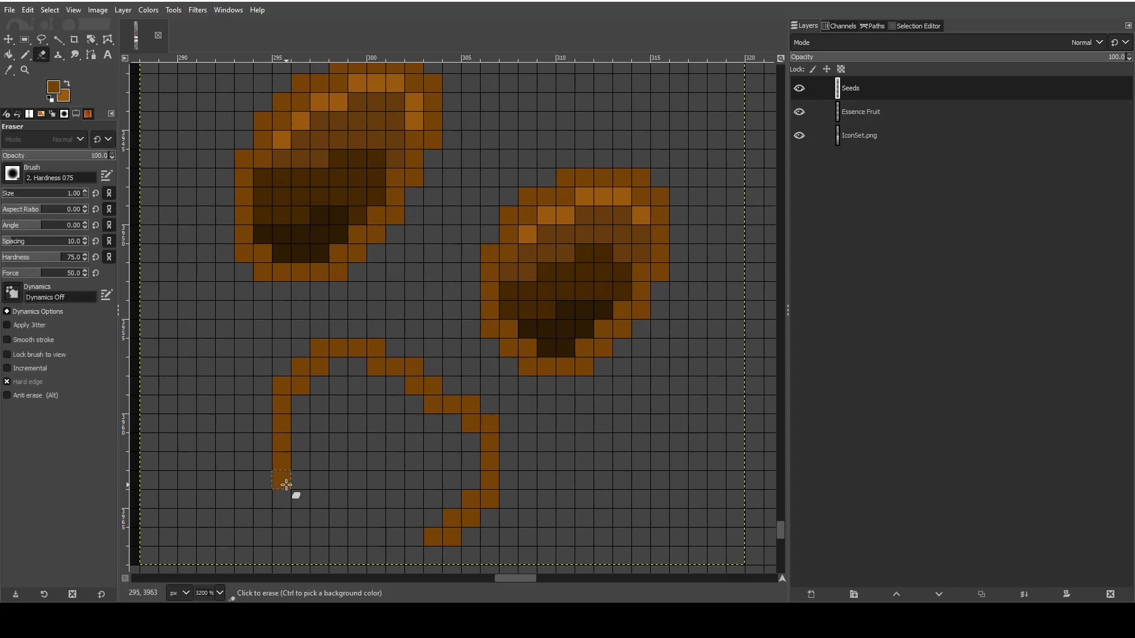
left_click(25, 55)
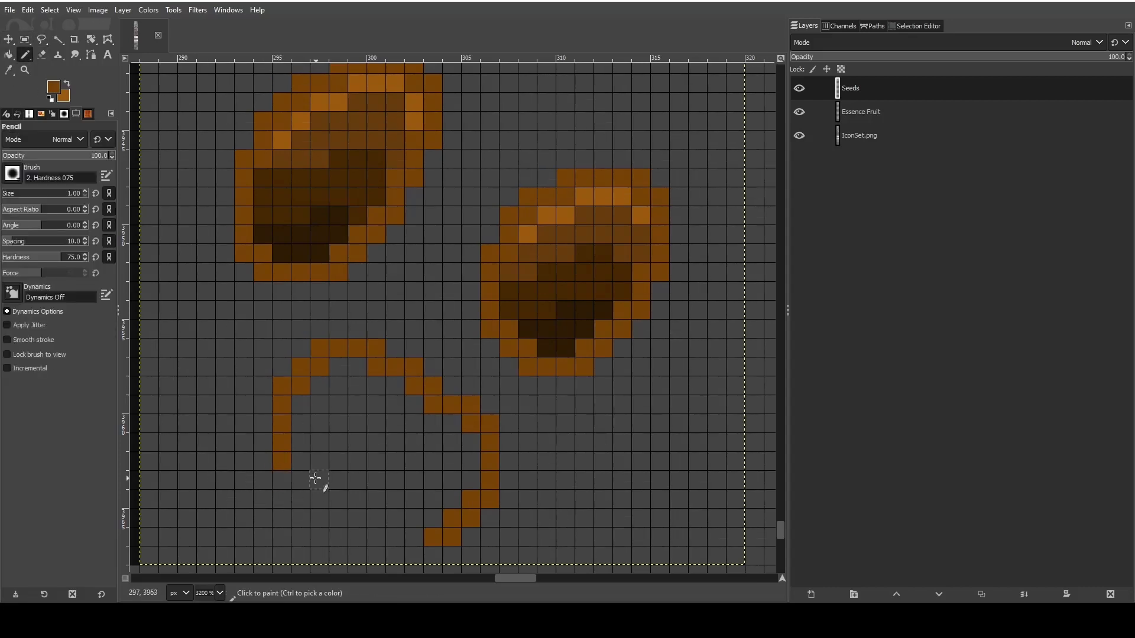
mouse_move(302, 467)
left_mouse_down()
mouse_move(322, 498)
mouse_move(357, 499)
left_mouse_up()
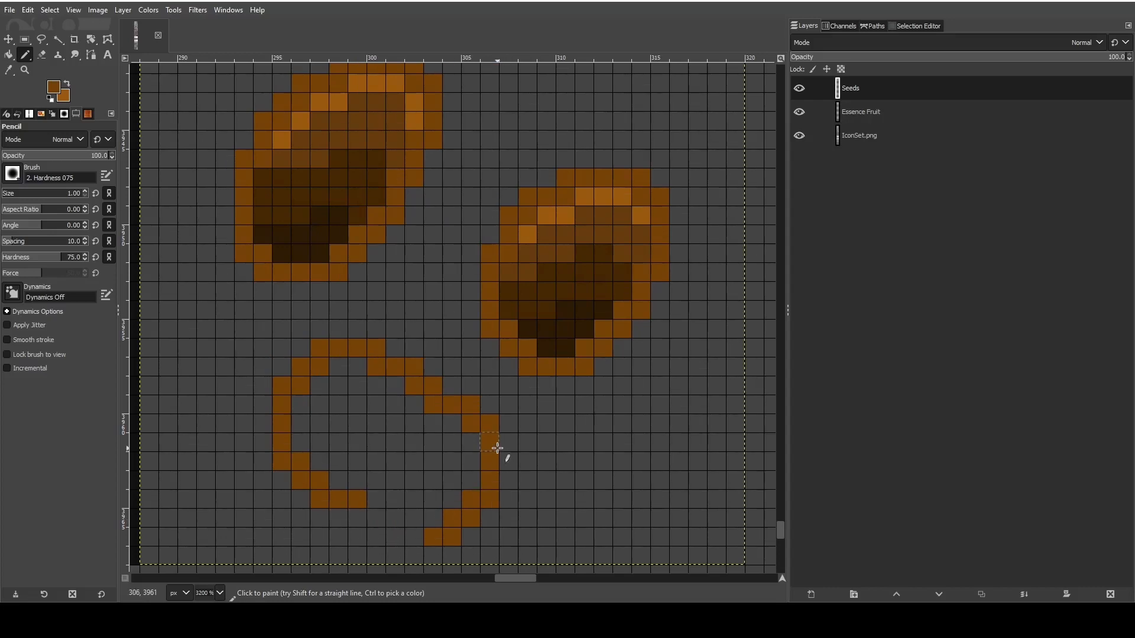
- Shift the third seed's lower-right curve one pixel higher and erase the leftover pixels of the old curve
left_click_drag(488, 447, 493, 479)
left_click(495, 497)
left_click(467, 482)
left_click(453, 497)
left_click(435, 518)
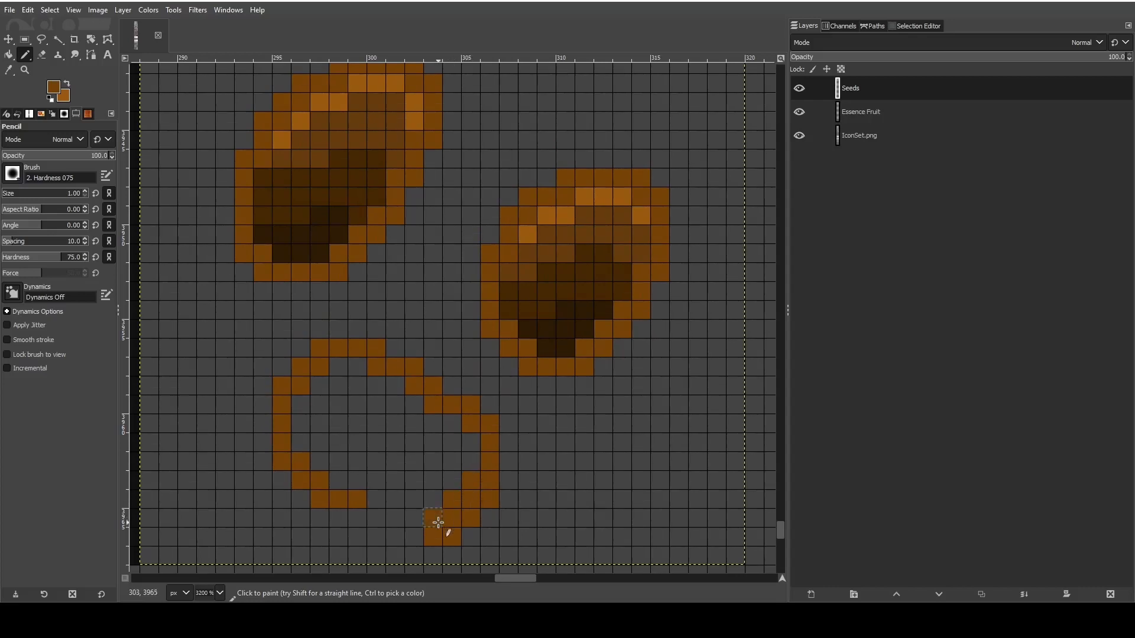
left_click(44, 59)
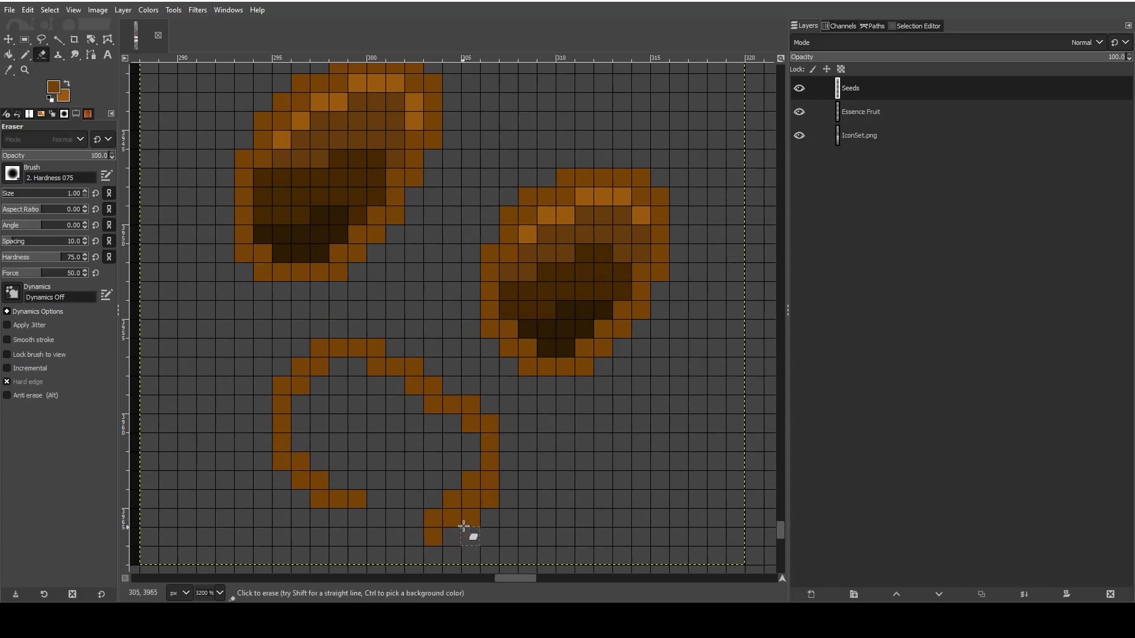
left_click(490, 500)
left_click(434, 536)
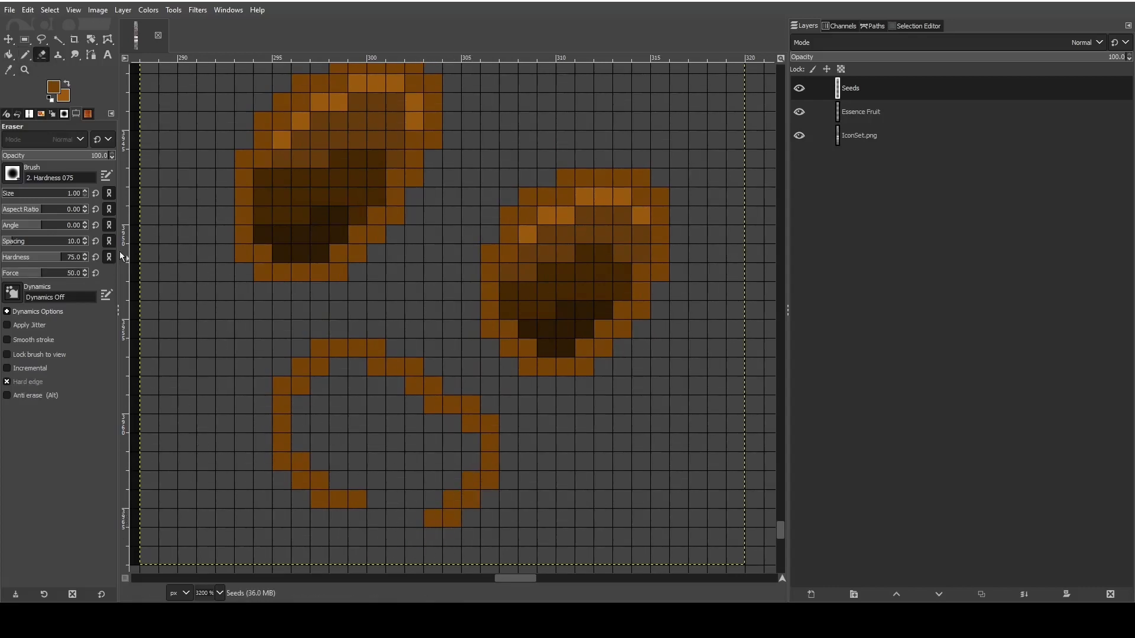
- Extend the third seed's lower-left edge toward the bottom gap and erase the two-pixel tip below it
left_click(26, 56)
left_click_drag(360, 518, 412, 536)
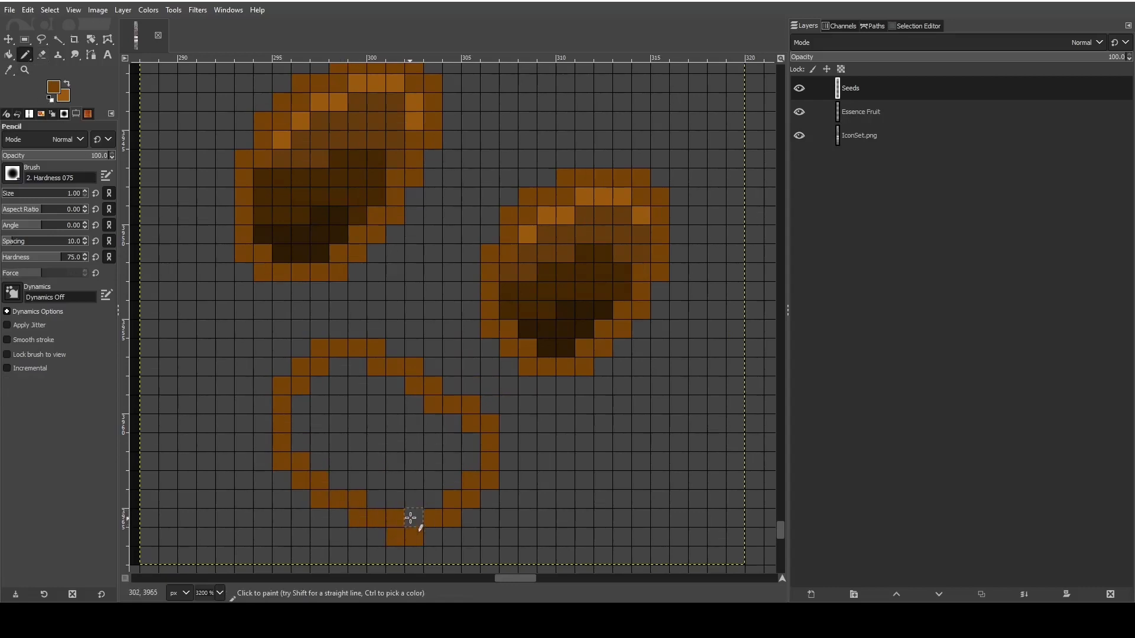
left_click(42, 57)
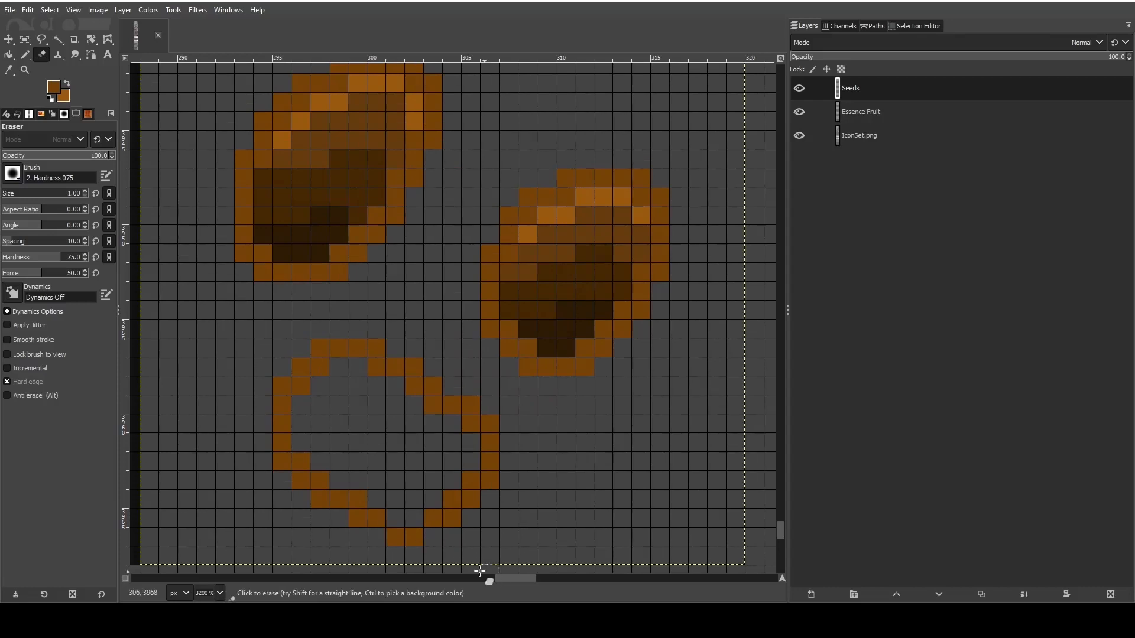
left_click_drag(396, 535, 414, 539)
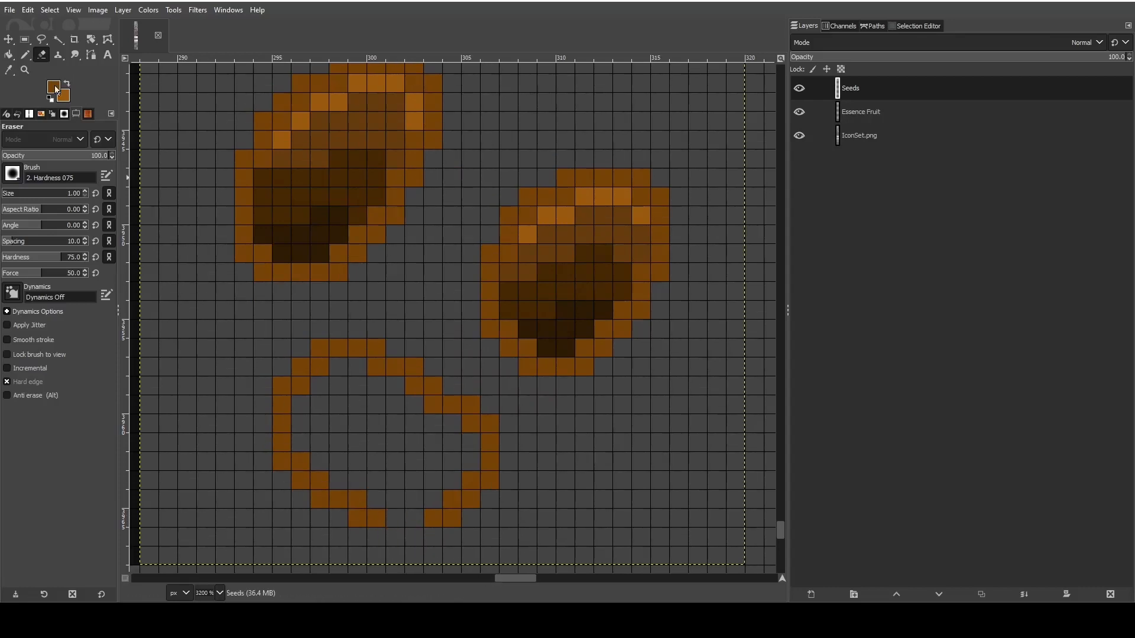
- Close the third seed's outline with a flat bottom row and erase the stray pixel beneath it
left_click(25, 54)
left_click(413, 520)
left_click(398, 520)
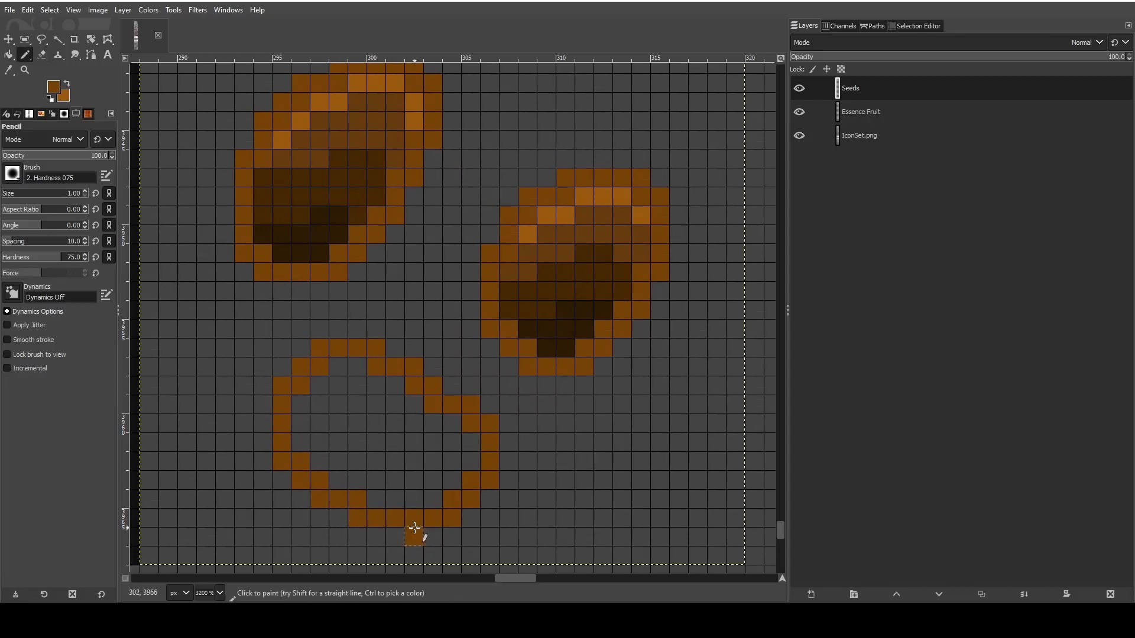
left_click(415, 527)
left_click(41, 54)
left_click(415, 537)
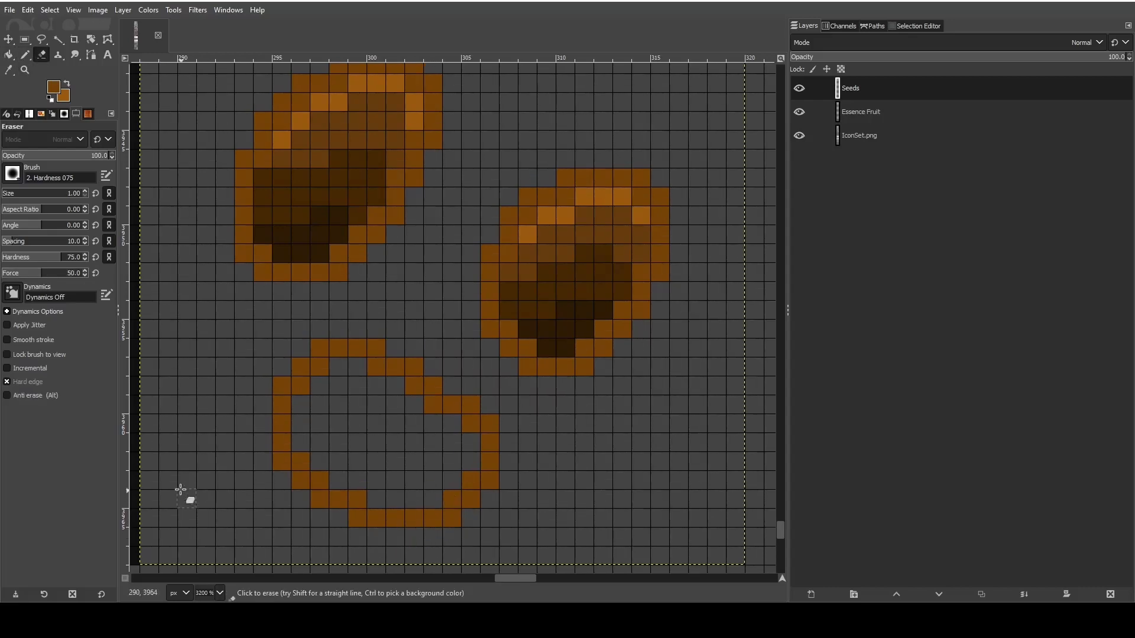
left_click(25, 55)
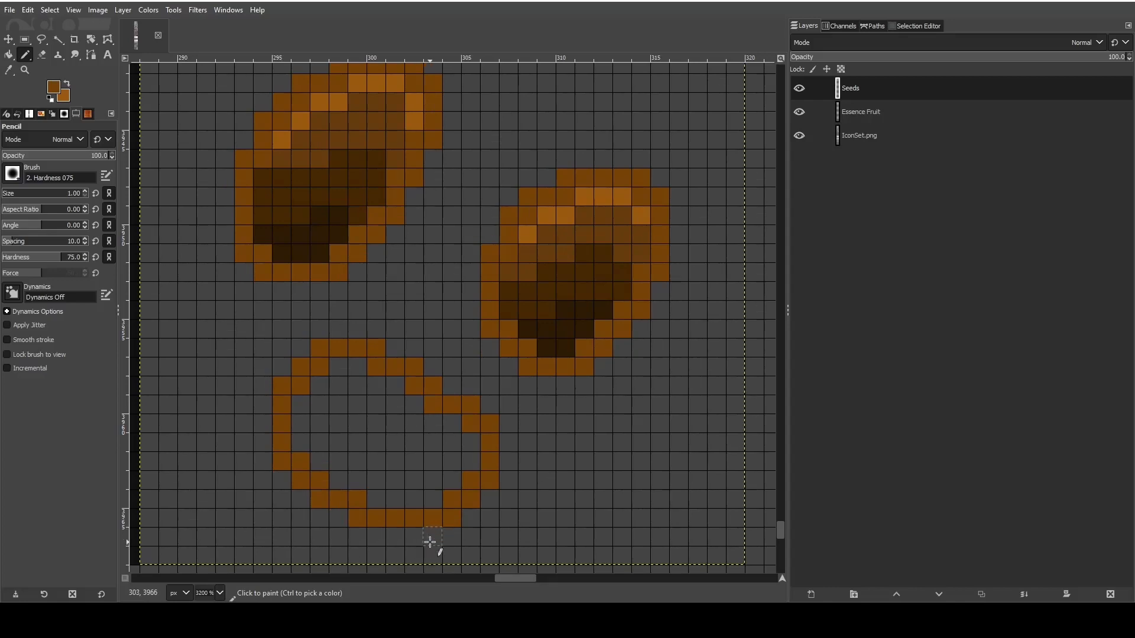
- Add a four-pixel brown outline row beneath the third seed's bottom edge
left_click_drag(427, 541, 413, 537)
left_click(390, 537)
left_click(383, 538)
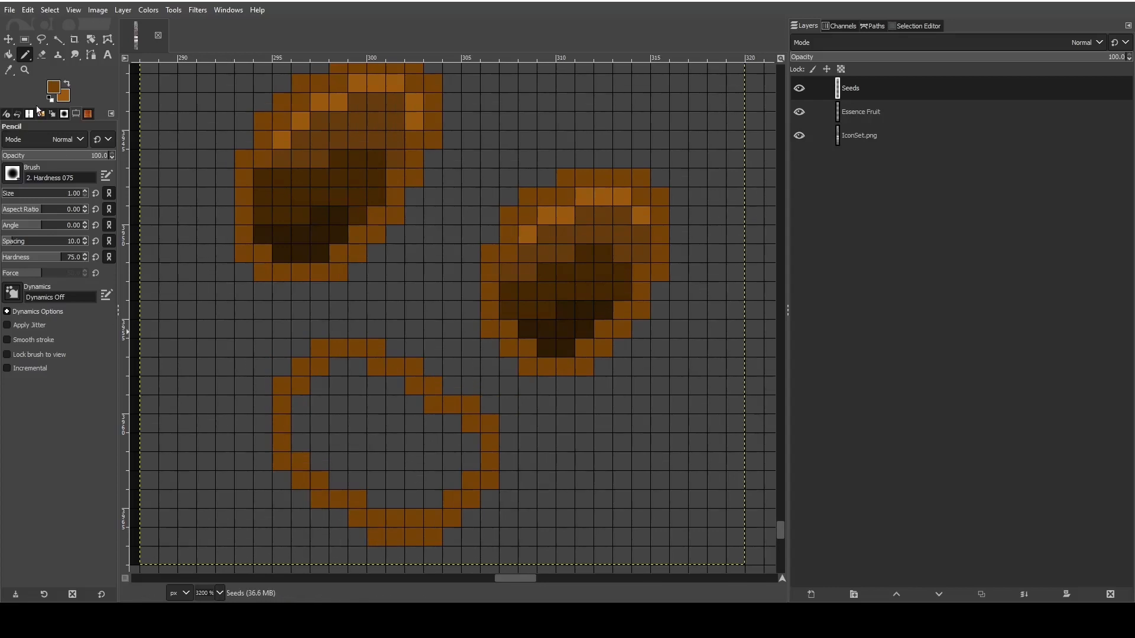
- Sample the darkest brown from the second seed and shade the bottom of the third seed's interior with it
left_click(9, 69)
left_click(549, 340)
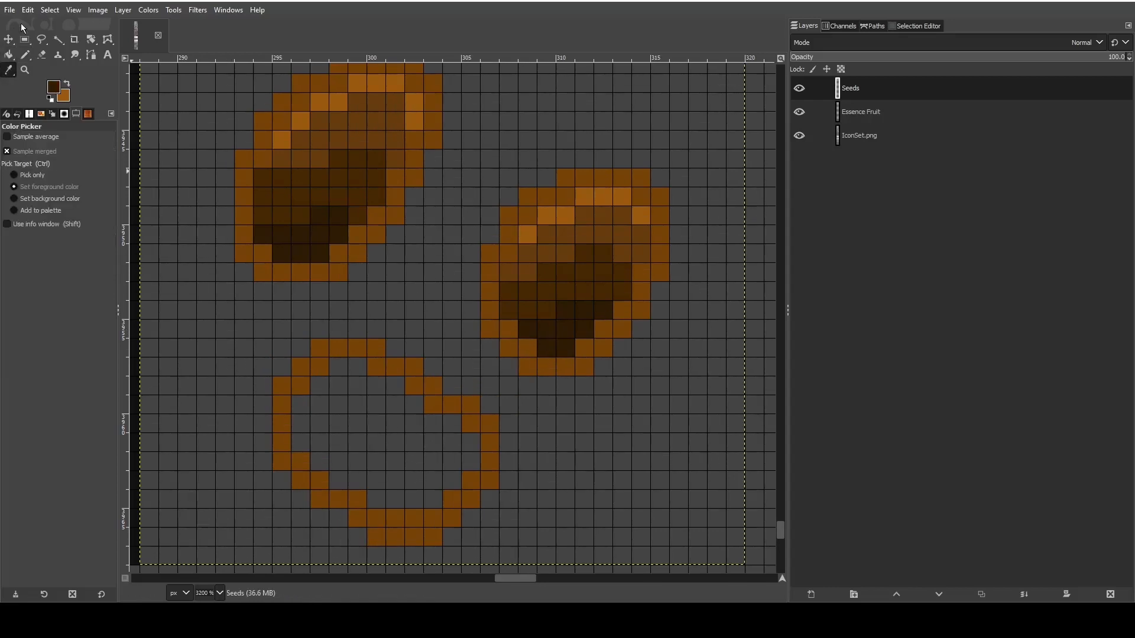
left_click(25, 55)
mouse_move(376, 499)
left_mouse_down()
mouse_move(431, 499)
mouse_move(406, 512)
mouse_move(443, 486)
mouse_move(348, 485)
mouse_move(356, 465)
mouse_move(316, 461)
left_mouse_up()
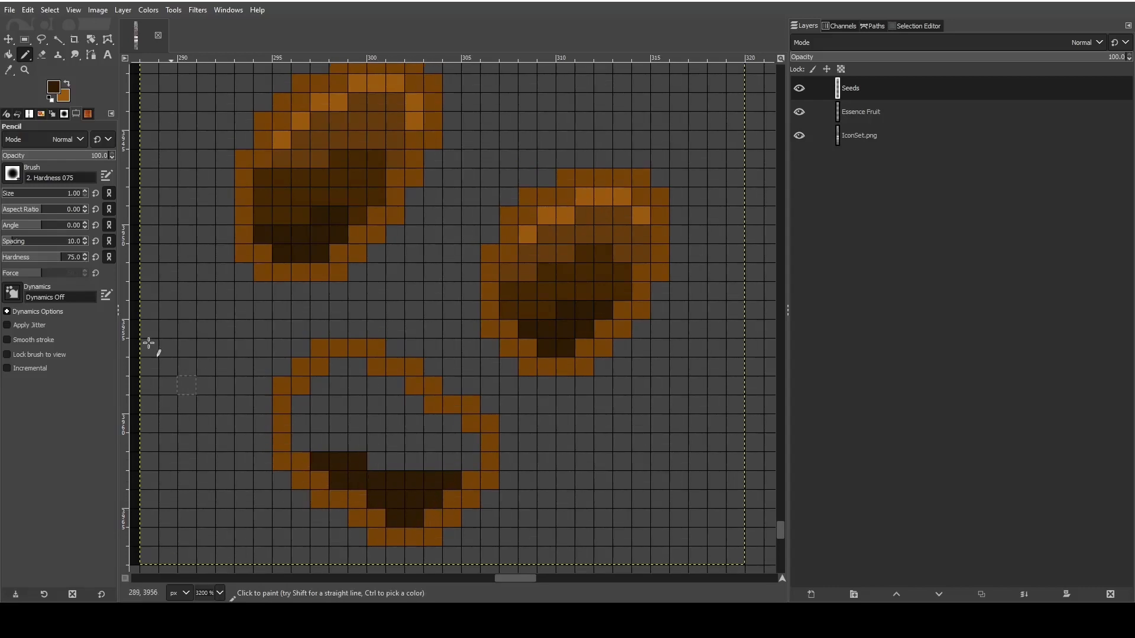
- Sample the second seed's dark brown and paint a shadow band above the third seed's darkest area
left_click(10, 70)
left_click(560, 276)
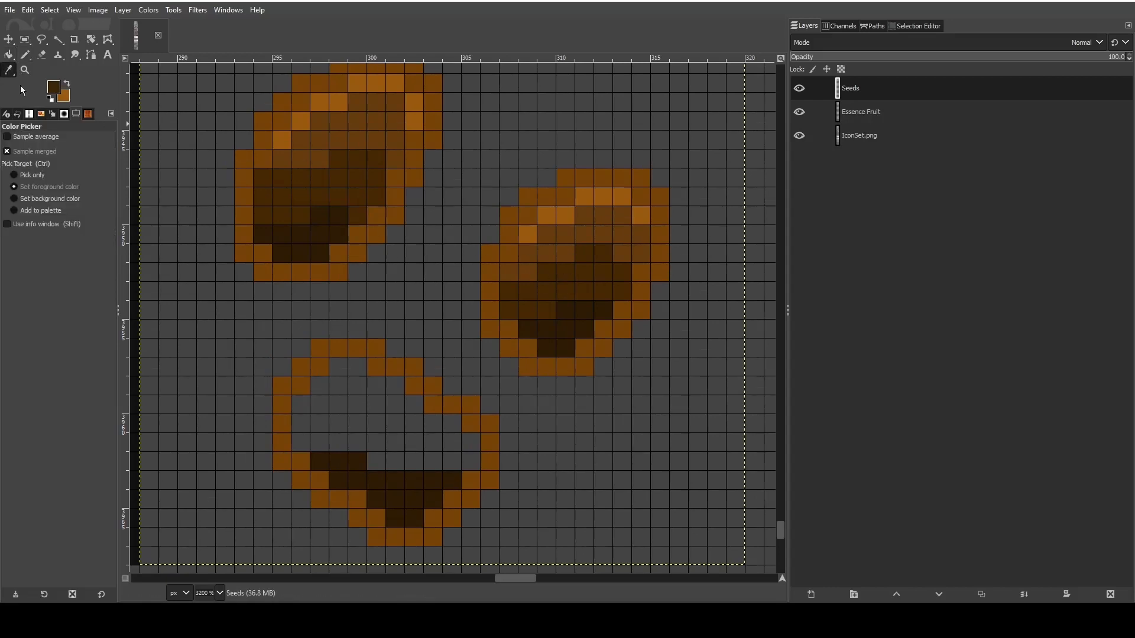
left_click(25, 54)
mouse_move(315, 447)
left_mouse_down()
mouse_move(467, 442)
mouse_move(464, 460)
mouse_move(376, 458)
mouse_move(353, 429)
mouse_move(311, 410)
left_mouse_up()
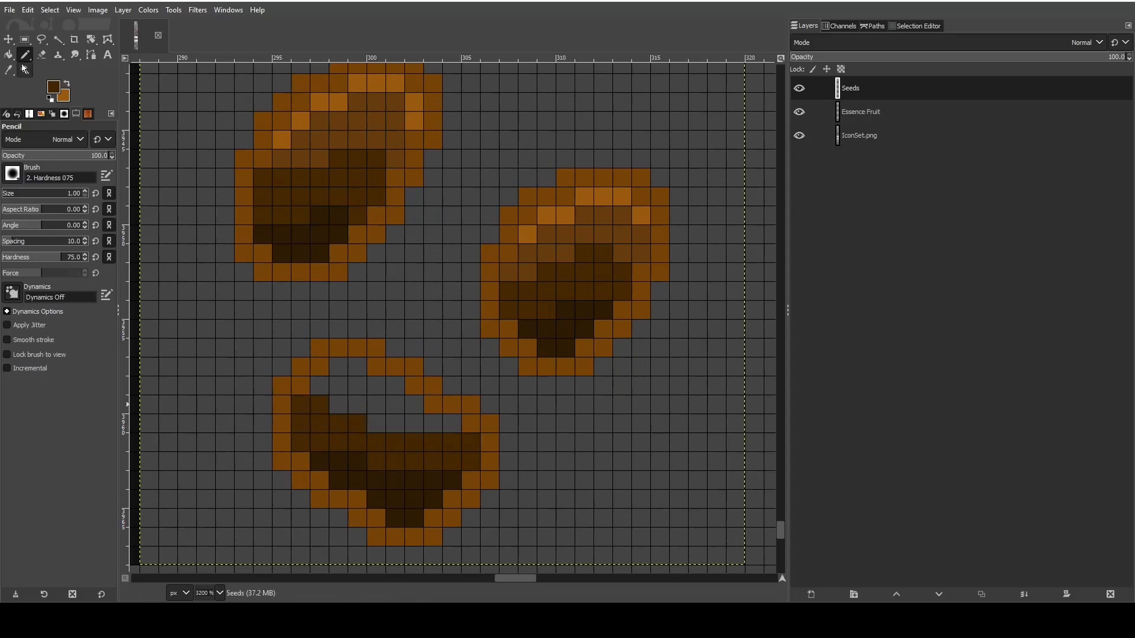
- Sample the second seed's light highlight brown and place highlight pixels along the inside of the third seed's upper outline
left_click(8, 70)
left_click(614, 189)
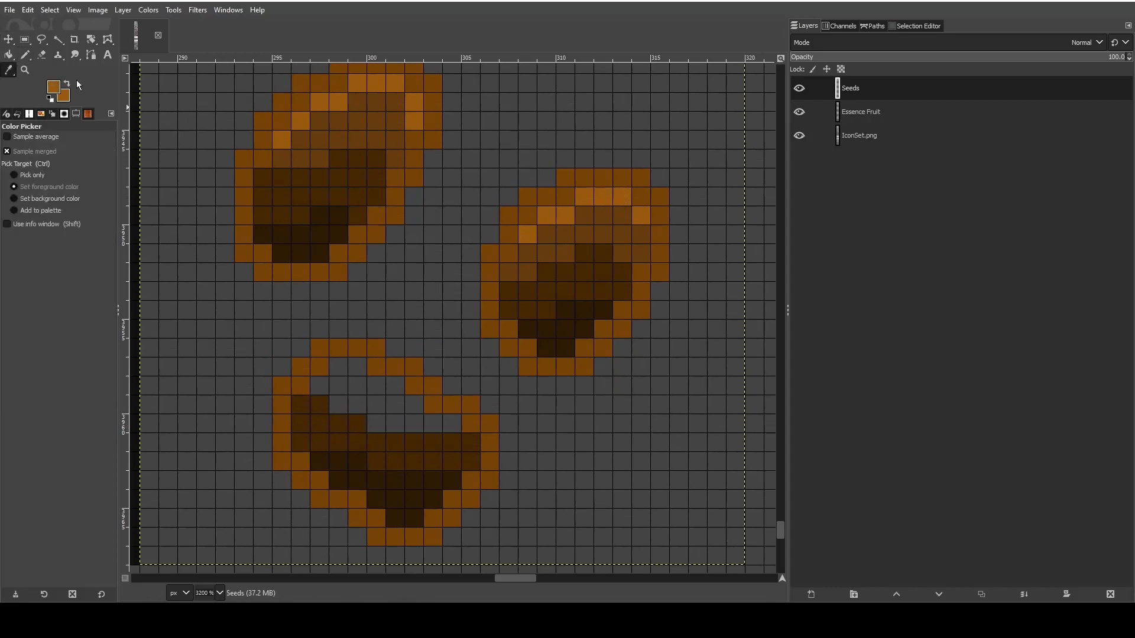
left_click(25, 55)
mouse_move(319, 384)
left_mouse_down()
mouse_move(337, 362)
mouse_move(357, 367)
left_mouse_up()
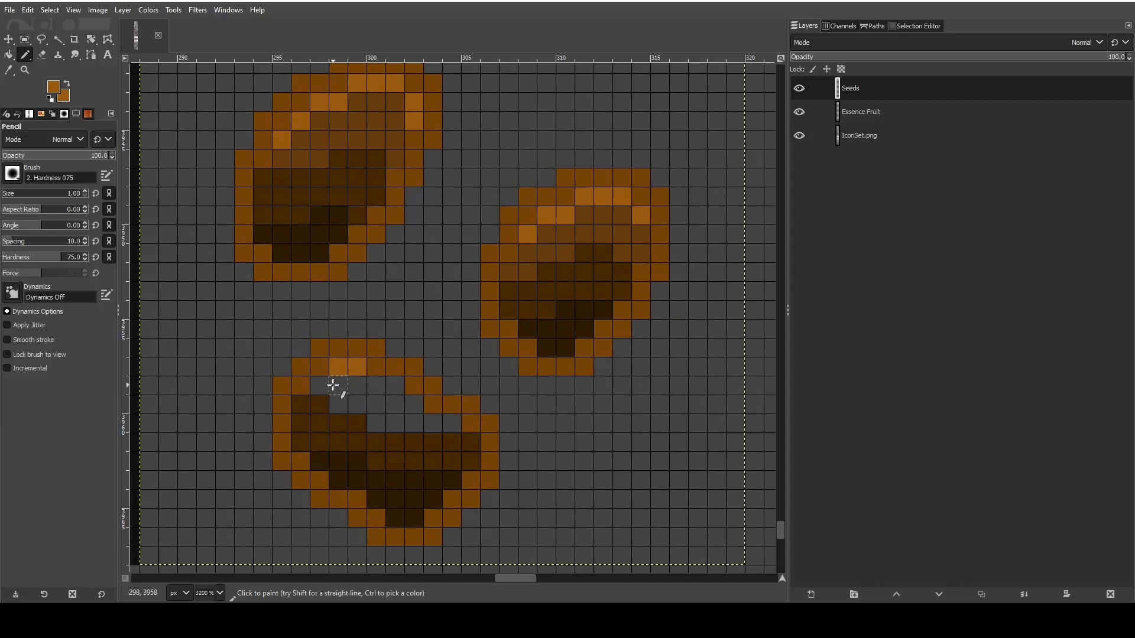
left_click(395, 386)
left_click(300, 405)
left_click(414, 405)
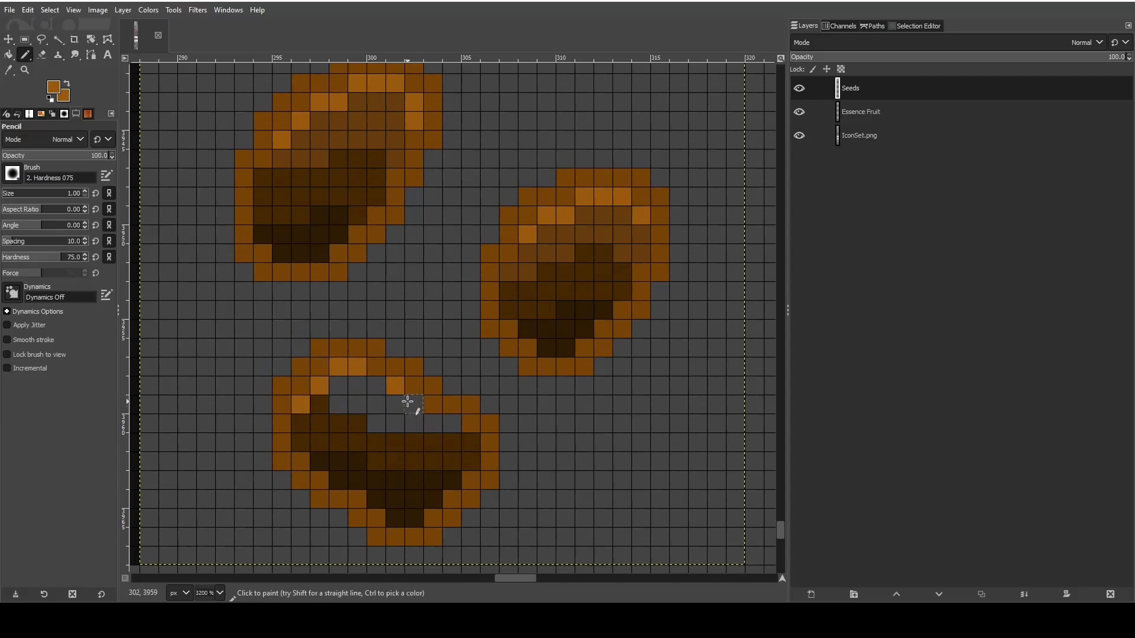
- Sample the second seed's medium brown and fill the remaining empty pixels inside the third seed
left_click(9, 70)
left_click(581, 224)
left_click(24, 55)
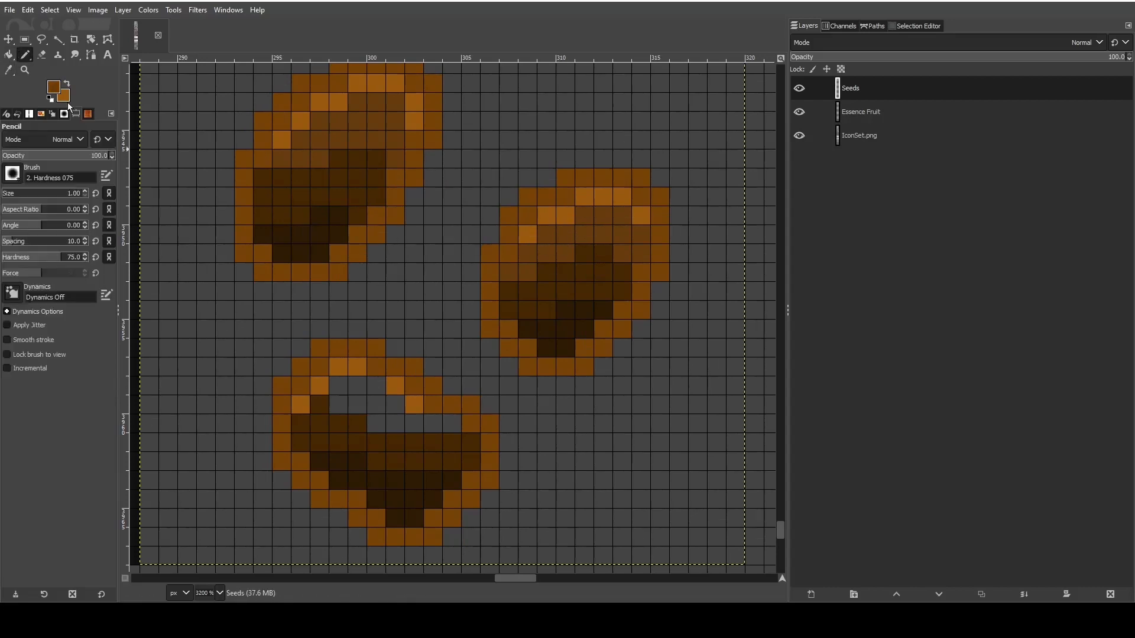
mouse_move(357, 388)
left_mouse_down()
mouse_move(372, 394)
mouse_move(355, 400)
mouse_move(380, 412)
mouse_move(452, 424)
left_mouse_up()
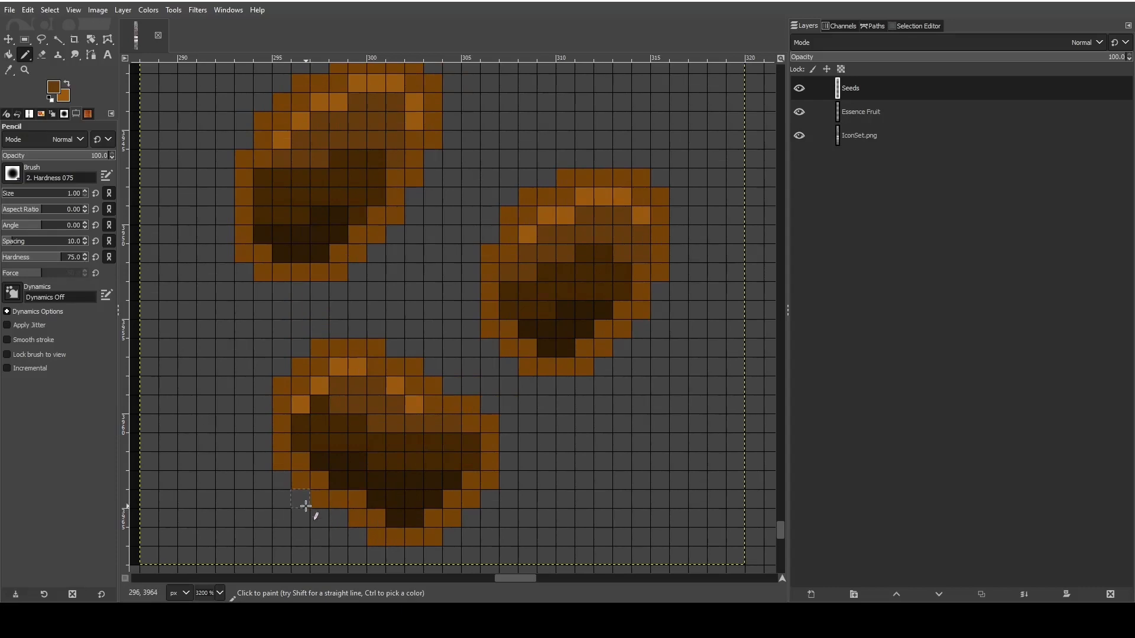
- Sample the first seed's highlight brown and thicken the highlight along the third seed's upper-left side
left_click(8, 70)
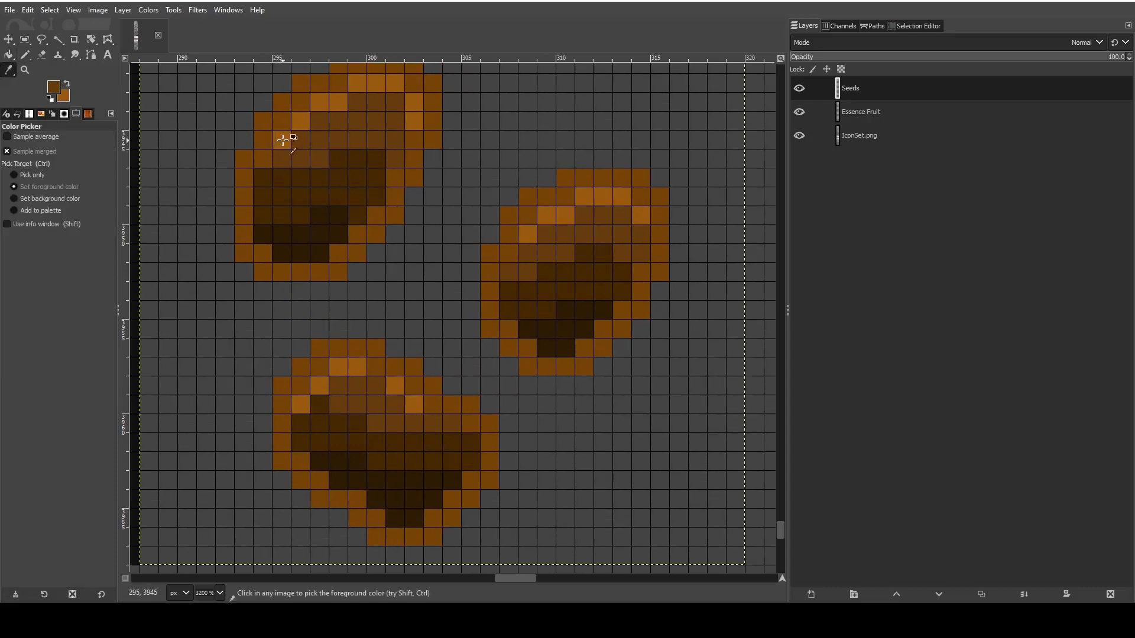
left_click(283, 140)
key("n")
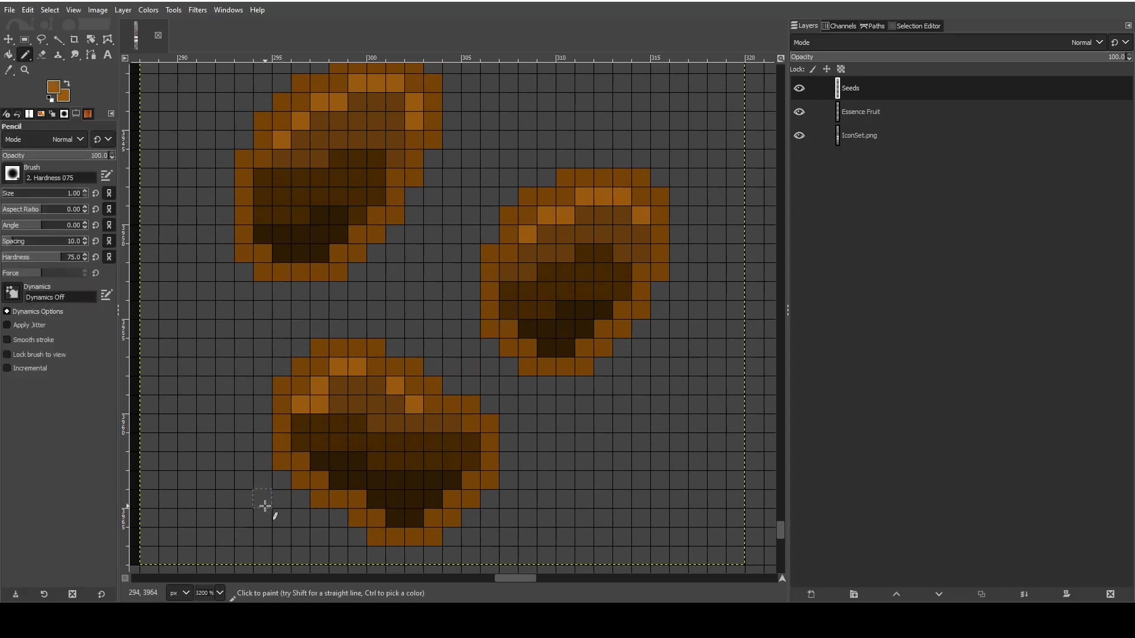
left_click(301, 424)
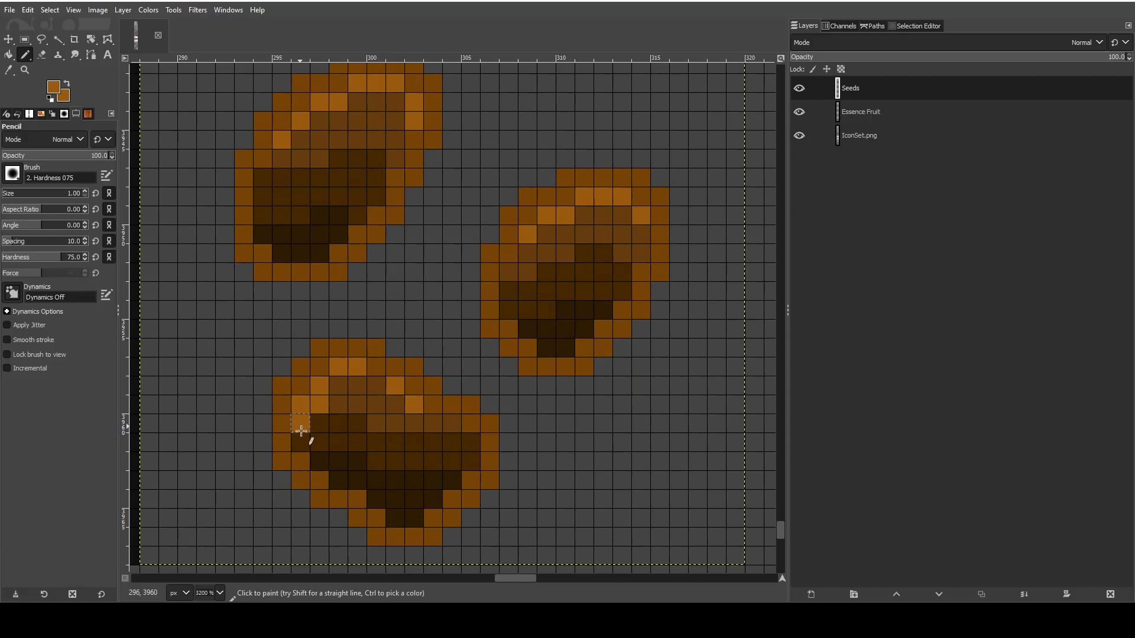
left_click(338, 384)
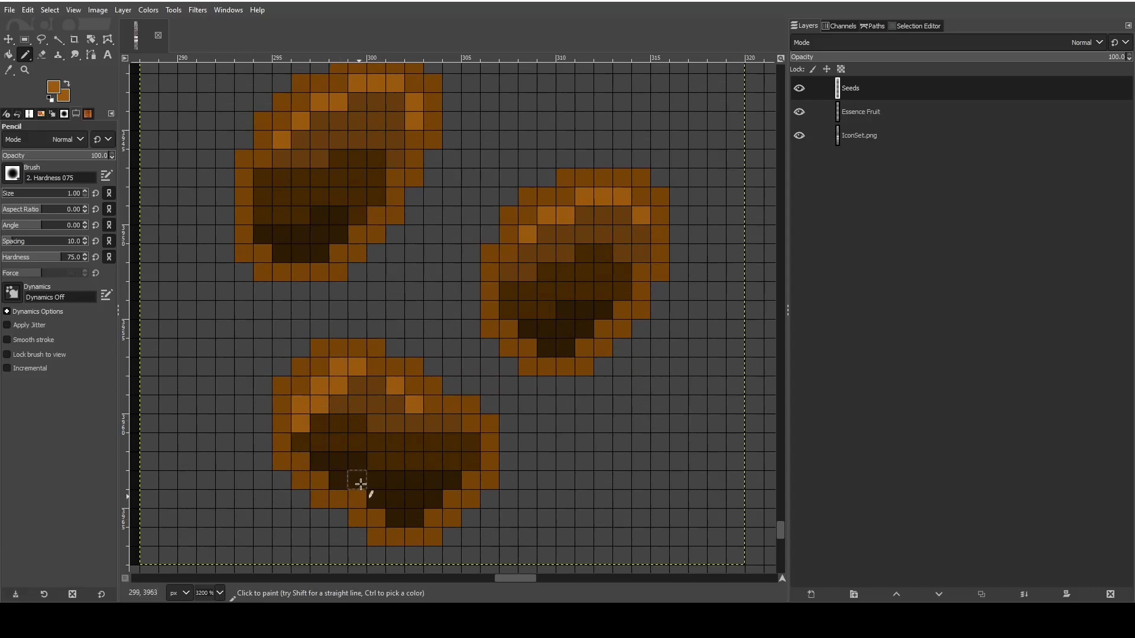
- Recolour the two highlight pixels on the third seed's upper-right side with its medium brown
left_click(8, 70)
left_click(374, 398)
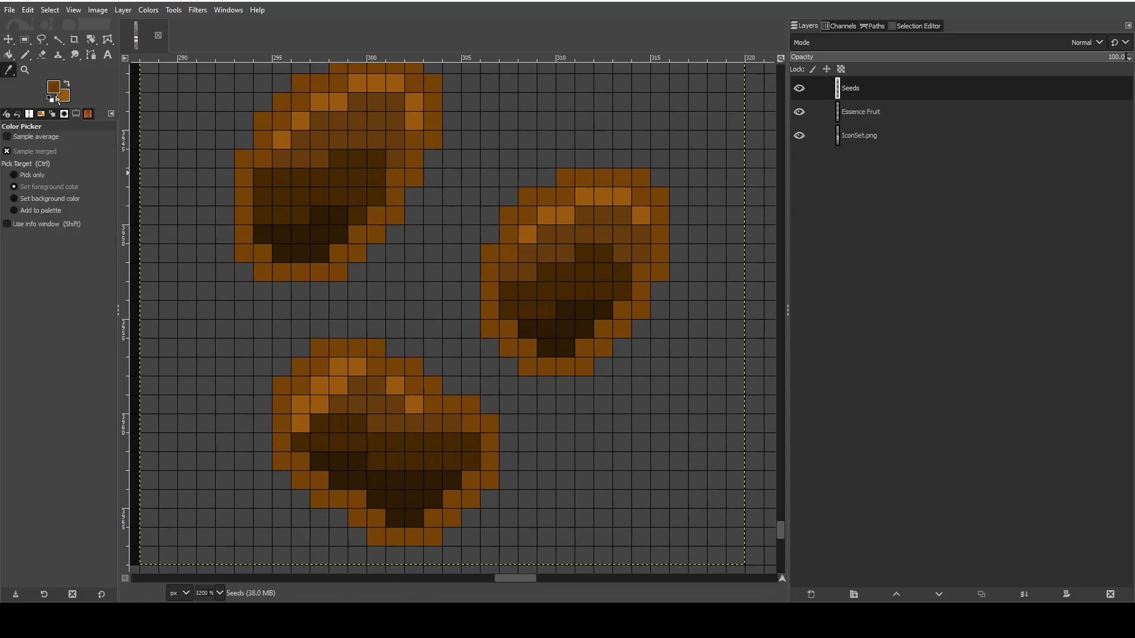
key("n")
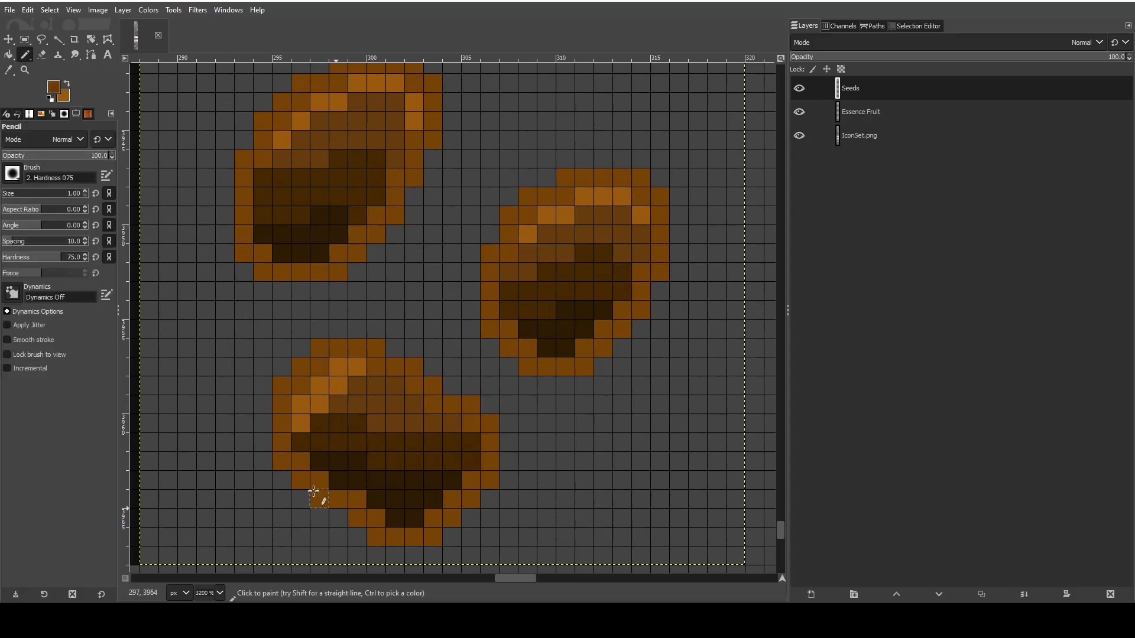
- Sample the third seed's highlight brown and extend its second highlight row to the upper-right outline
left_click(9, 69)
left_click(347, 376)
left_click(26, 55)
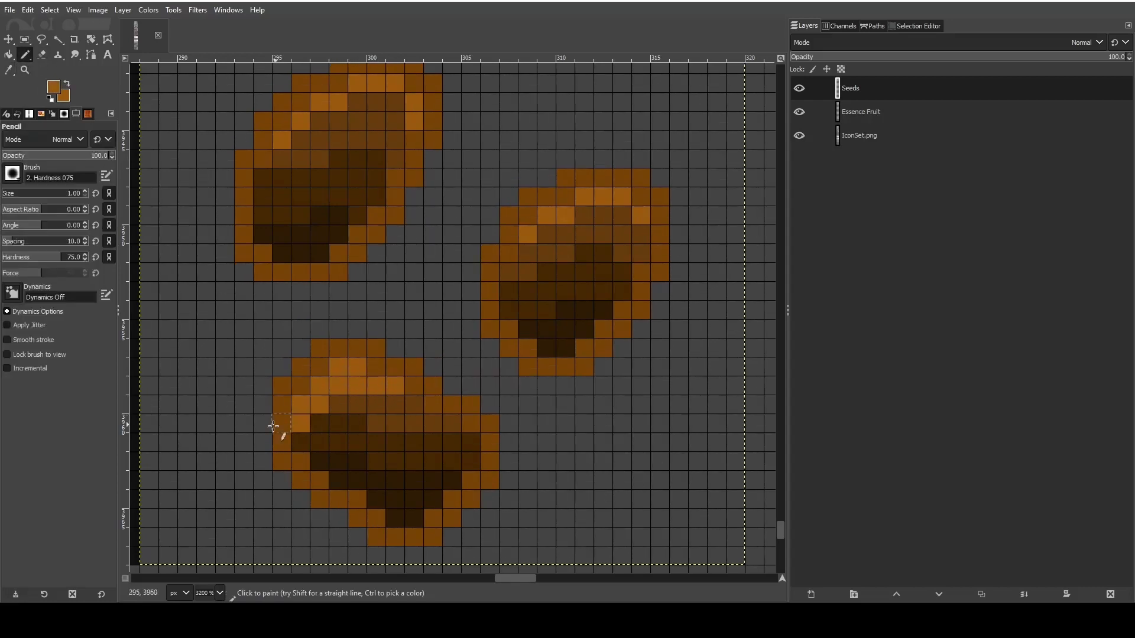
- Hide the pixel grid to check the three seeds beside the neighbouring icons, and show it again
scroll(233, 309, "down", 3, "ctrl")
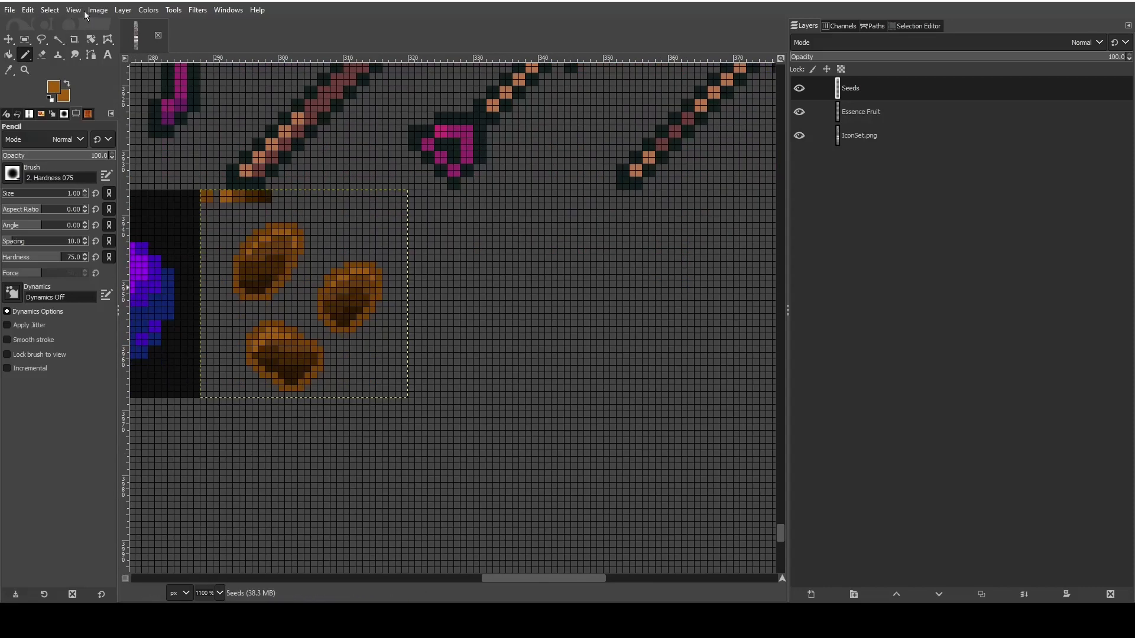
left_click(82, 10)
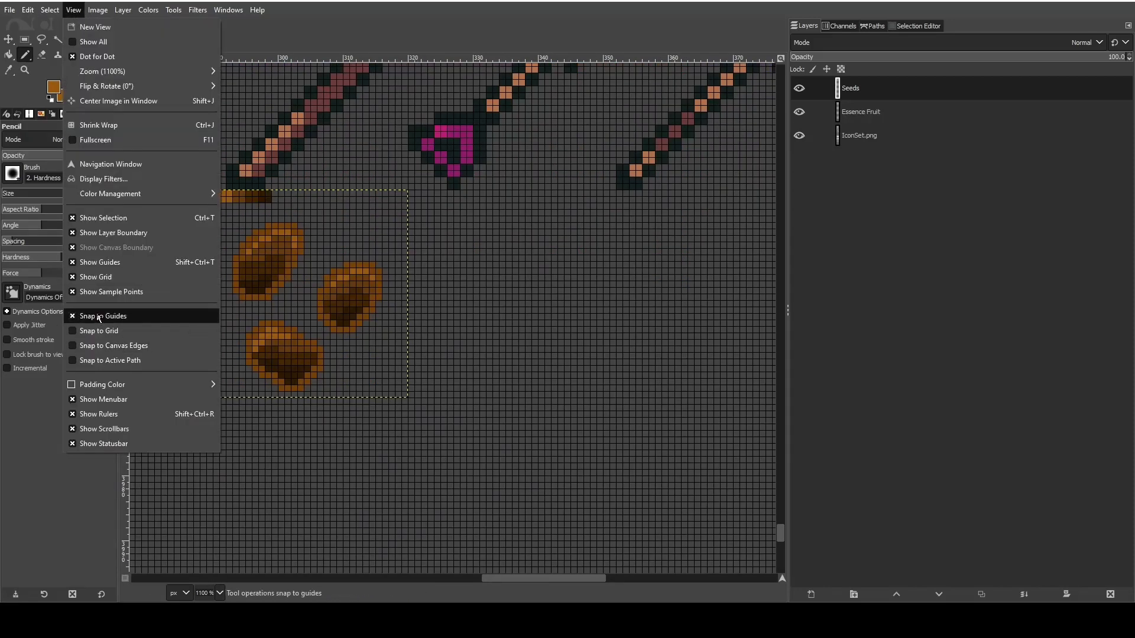
left_click(96, 277)
scroll(305, 373, "down", 2, "ctrl")
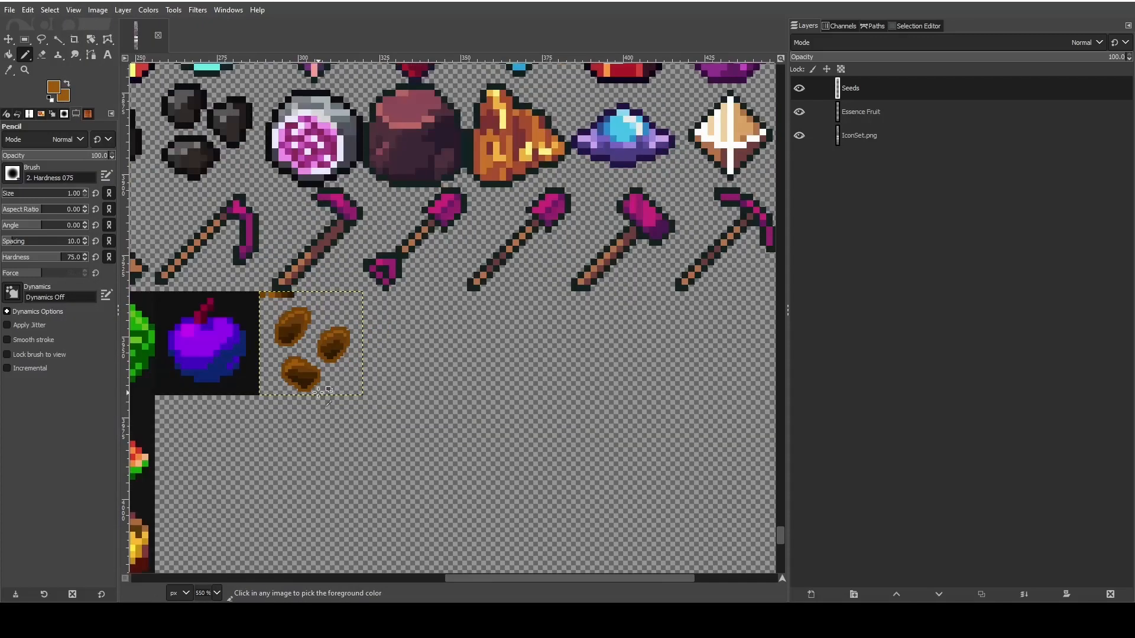
scroll(223, 402, "up", 3, "ctrl")
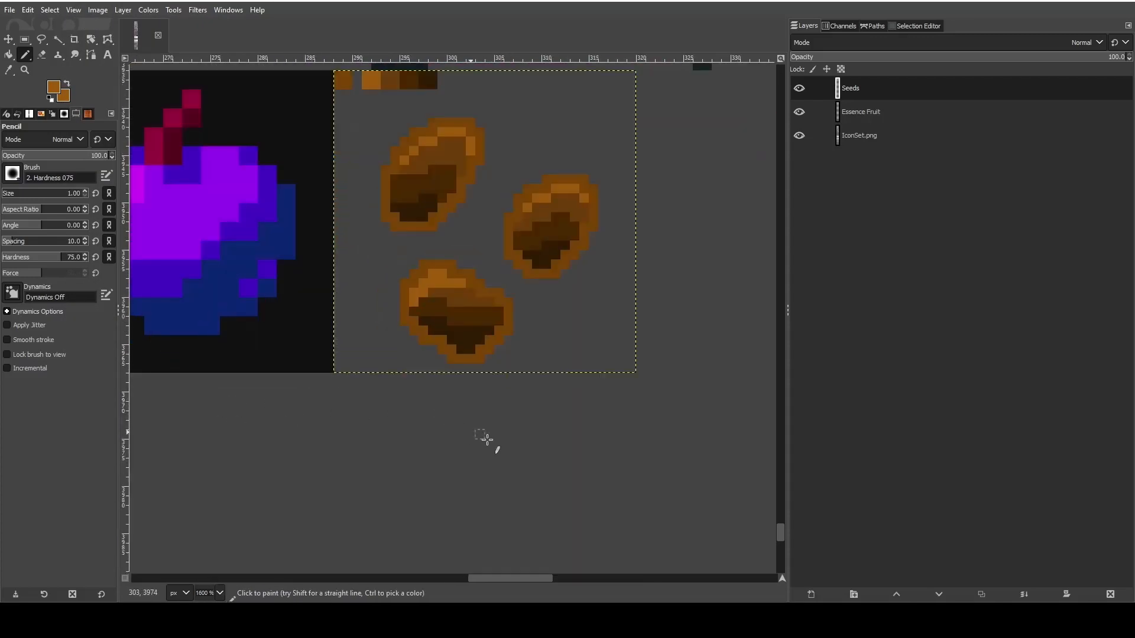
scroll(486, 439, "up", 1, "ctrl")
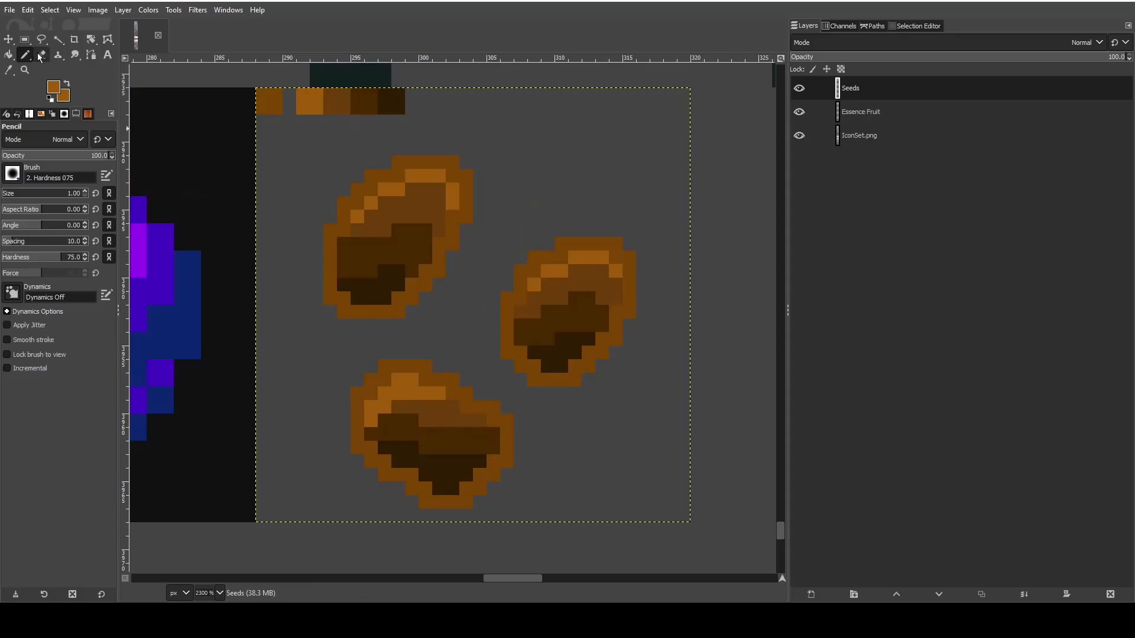
left_click(60, 11)
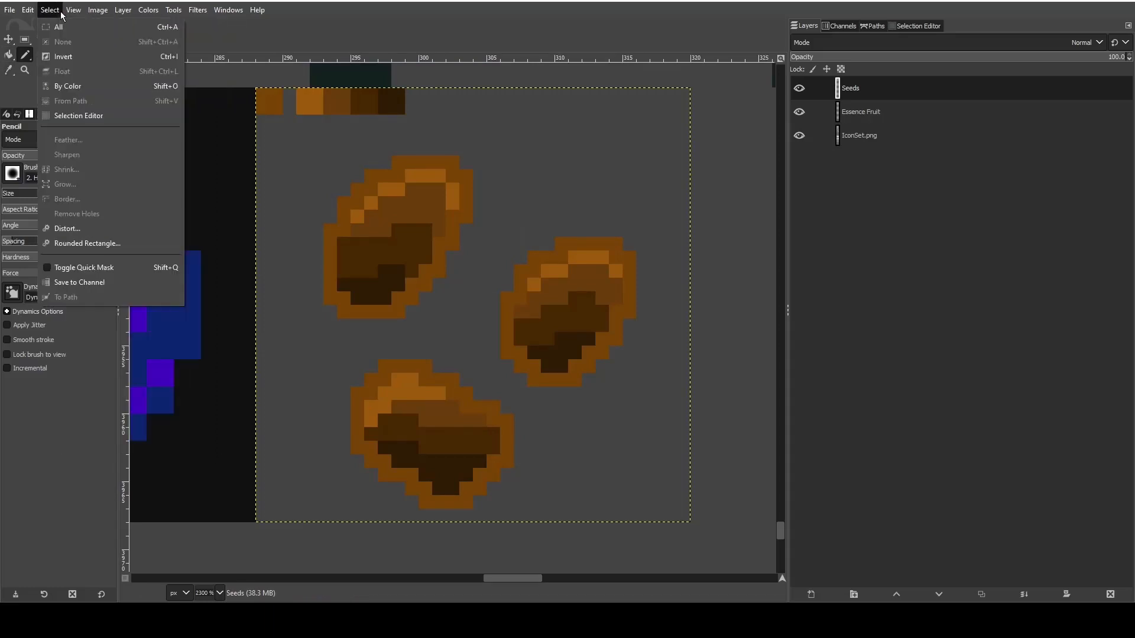
left_click(80, 275)
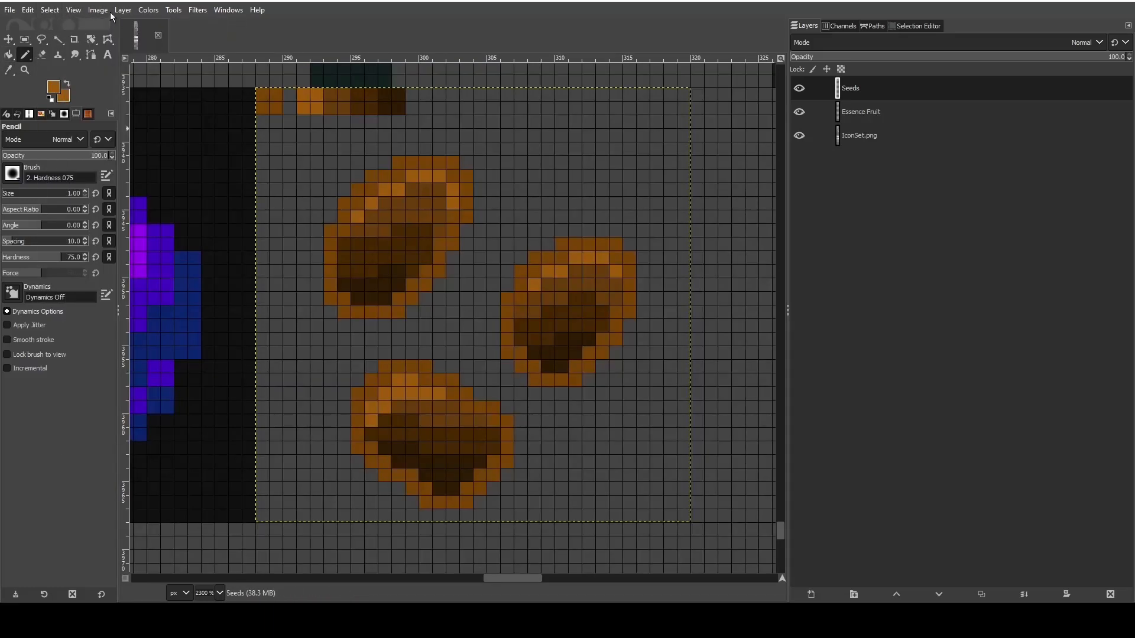
- Set the image grid's spacing to 32 pixels horizontally and vertically
left_click(110, 12)
left_click(143, 333)
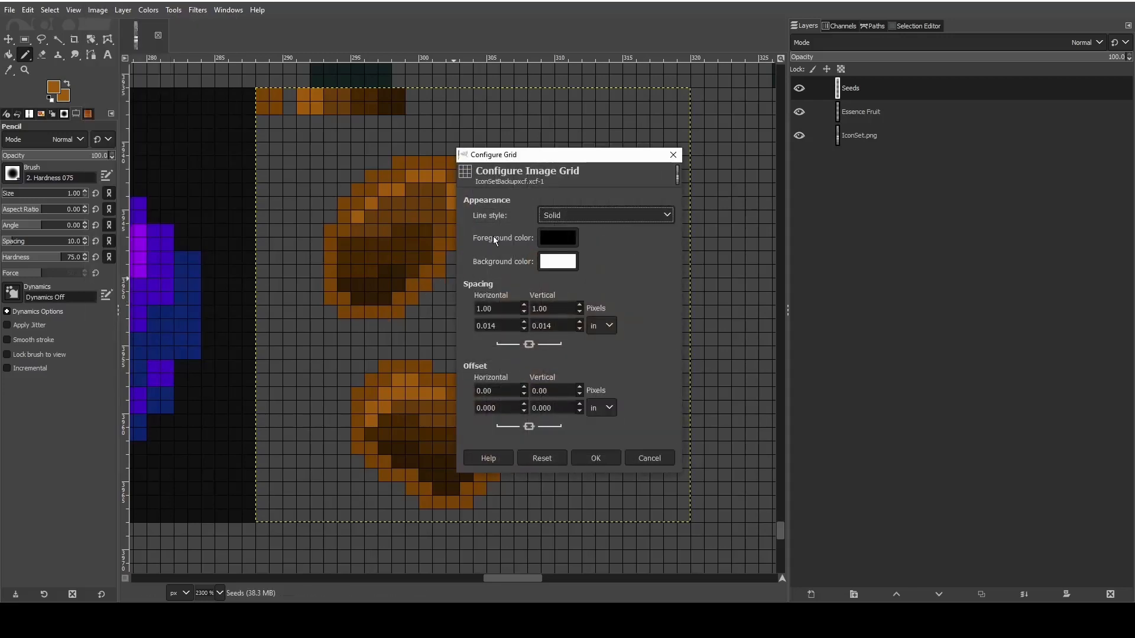
left_click(507, 308)
type("32")
left_click(561, 307)
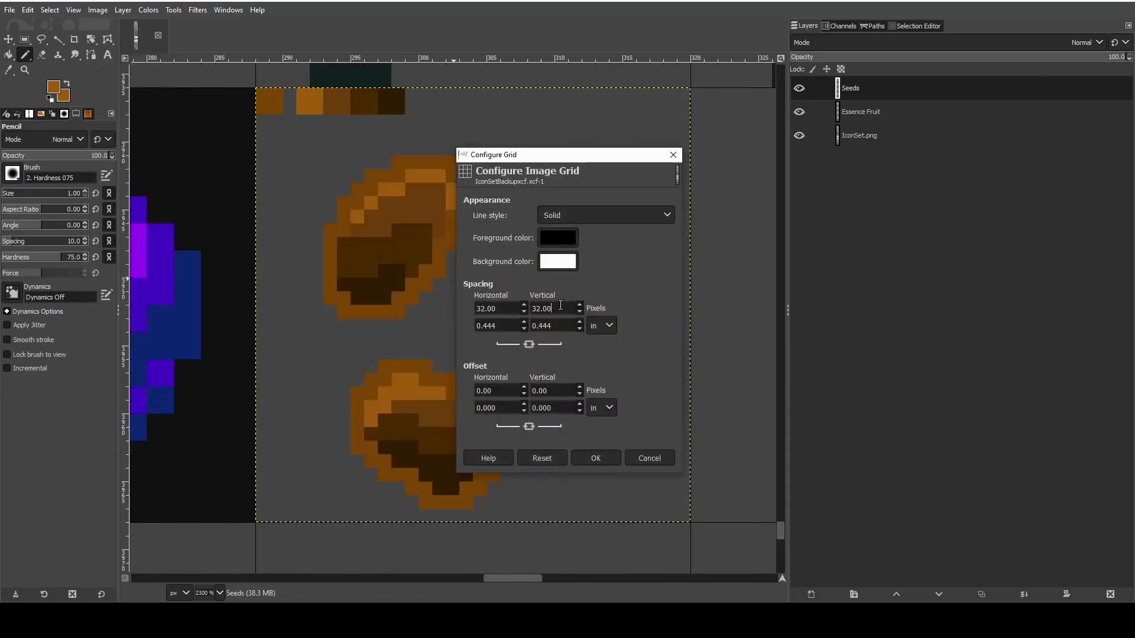
left_click(614, 456)
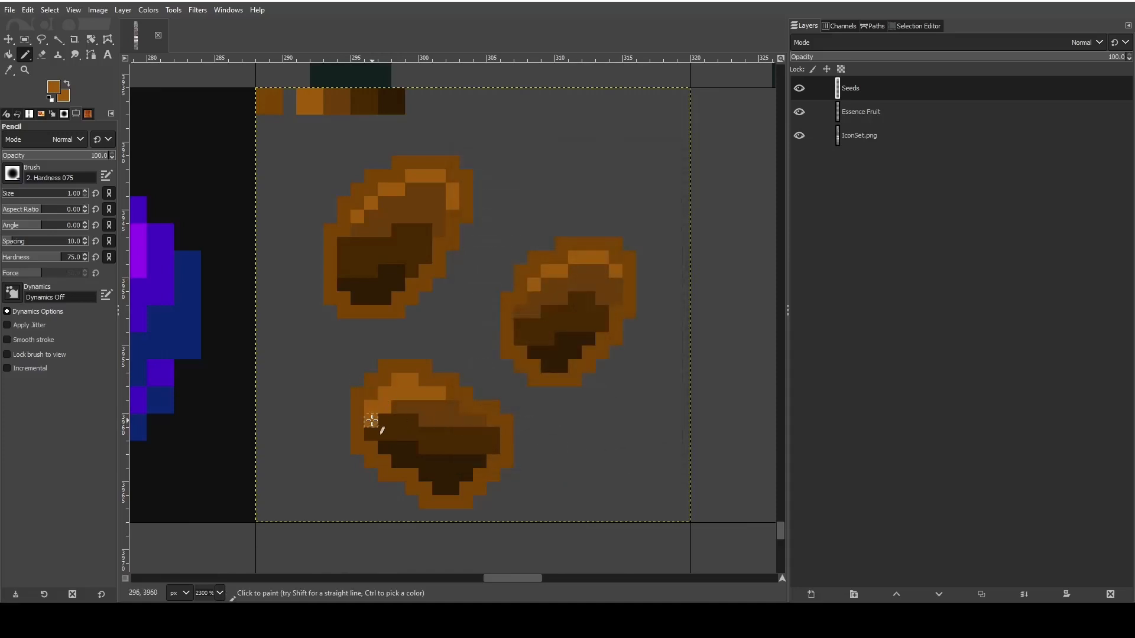
- Sample the first seed's medium brown and paint over the middle of the third seed's second highlight row
scroll(369, 420, "left", 5)
scroll(481, 418, "right", 5)
scroll(449, 407, "up", 1)
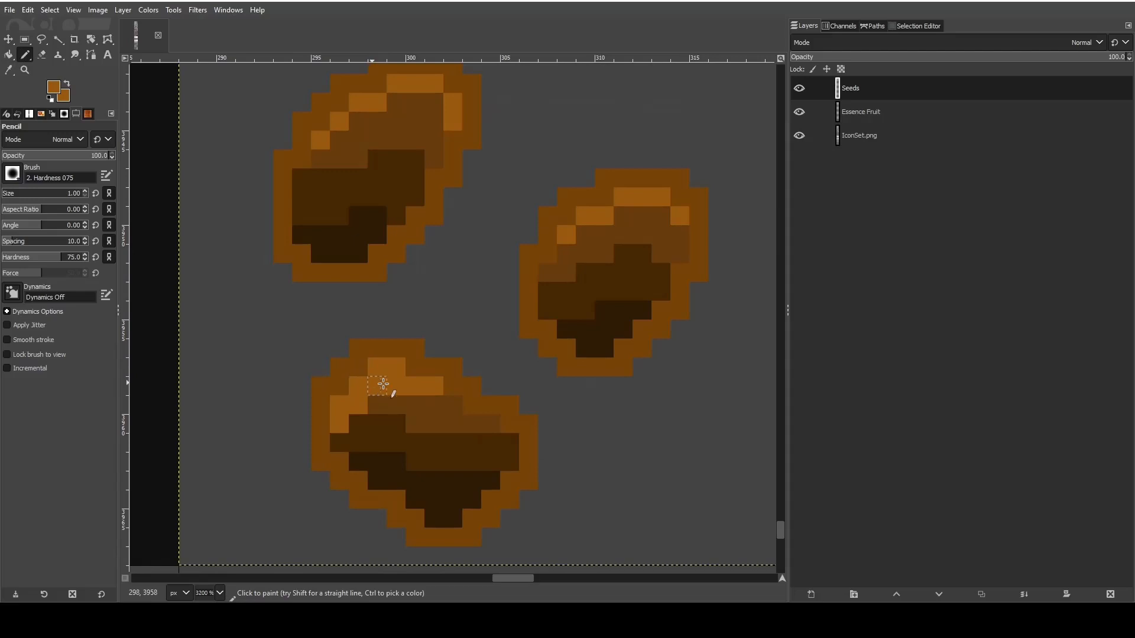
key("o")
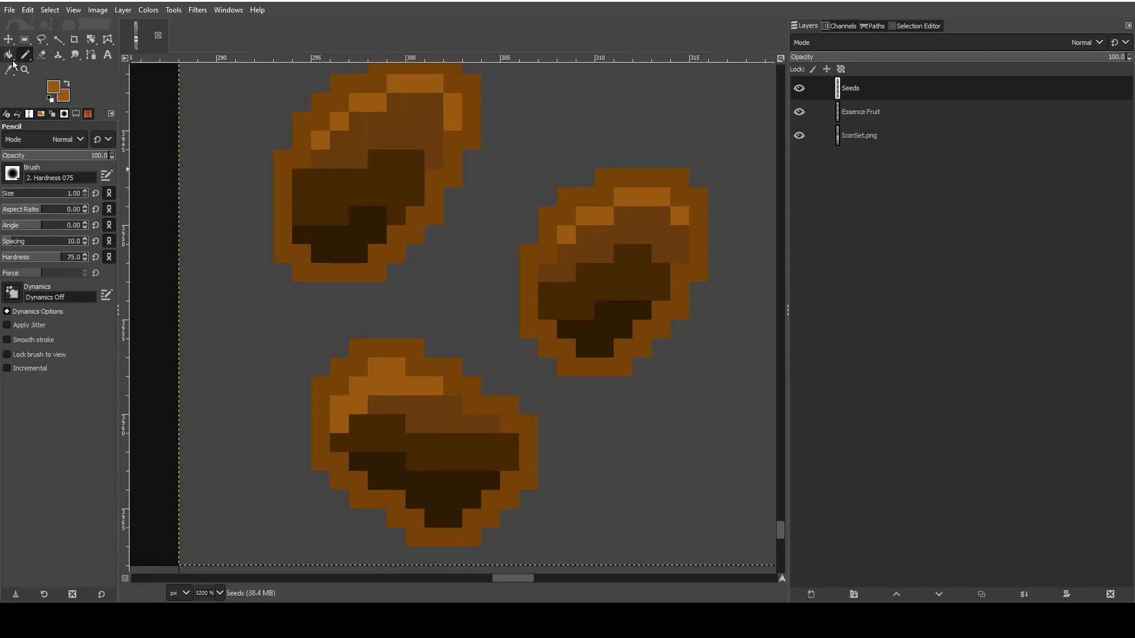
left_click(367, 122)
key("n")
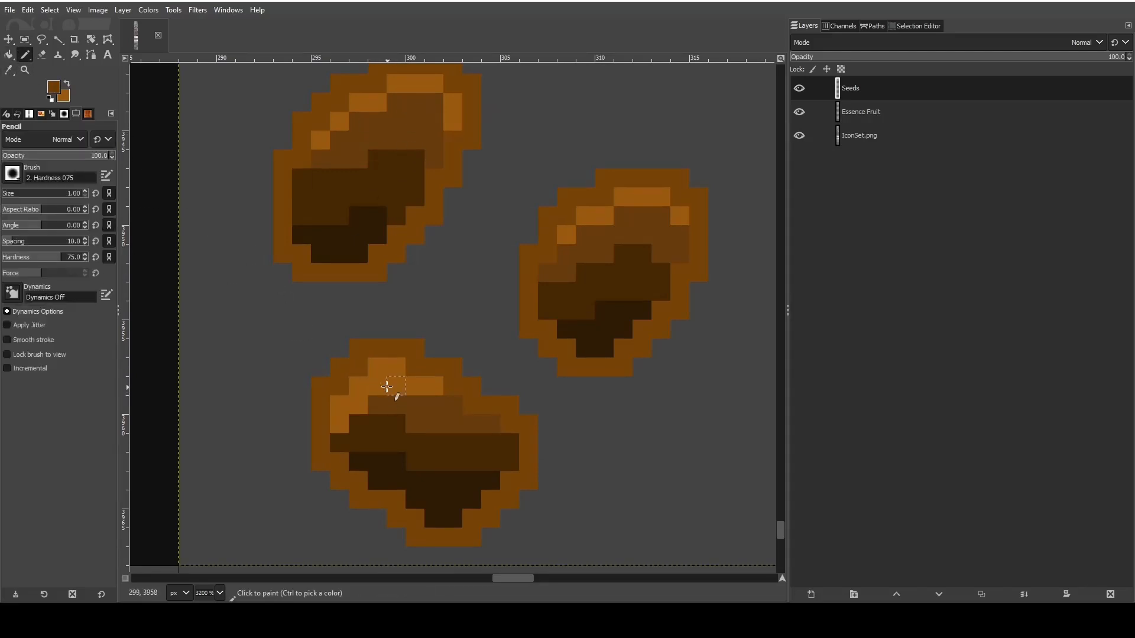
mouse_move(384, 386)
left_mouse_down()
mouse_move(405, 421)
mouse_move(418, 394)
left_mouse_up()
- Sample the third seed's remaining right highlight pixel and paint the pixel beside it in the same light brown
key("o")
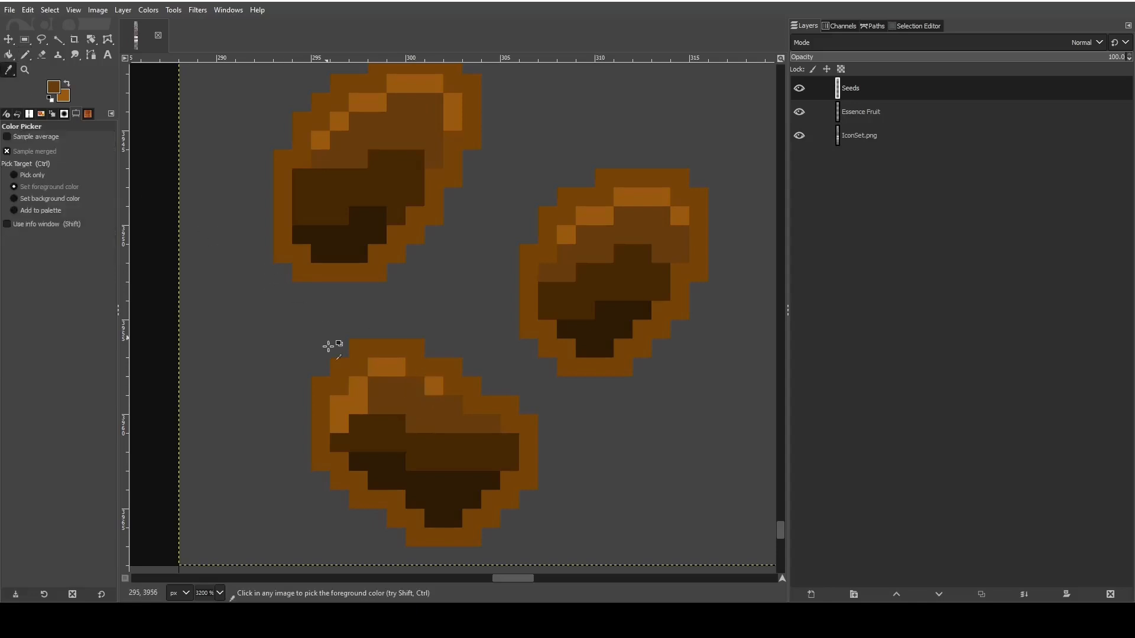
left_click(434, 385)
left_click(25, 55)
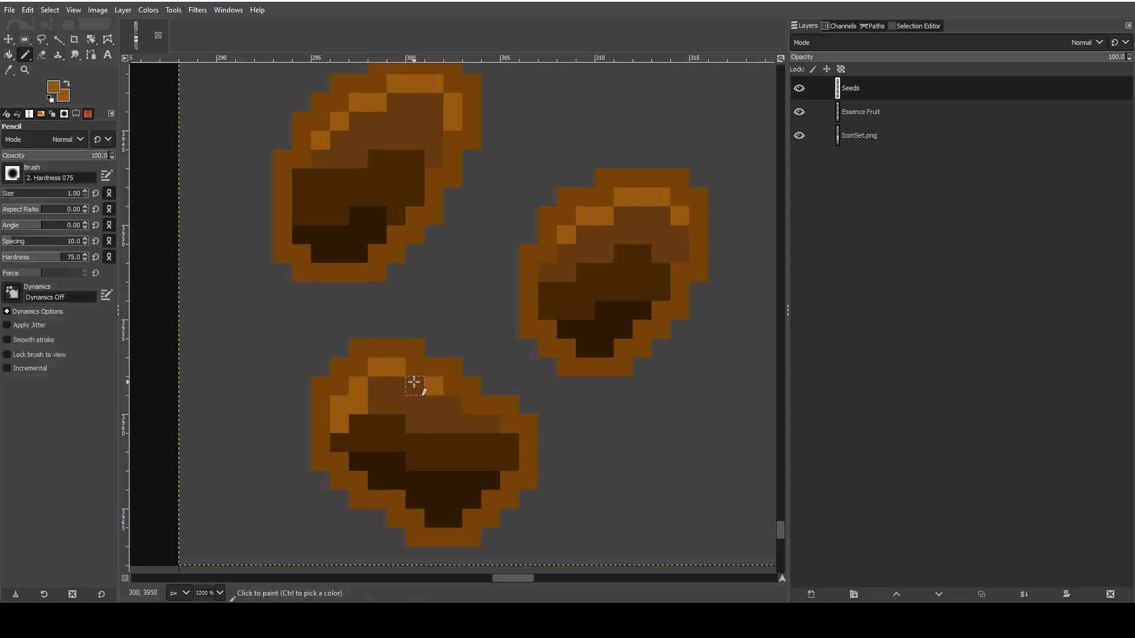
left_click(414, 383)
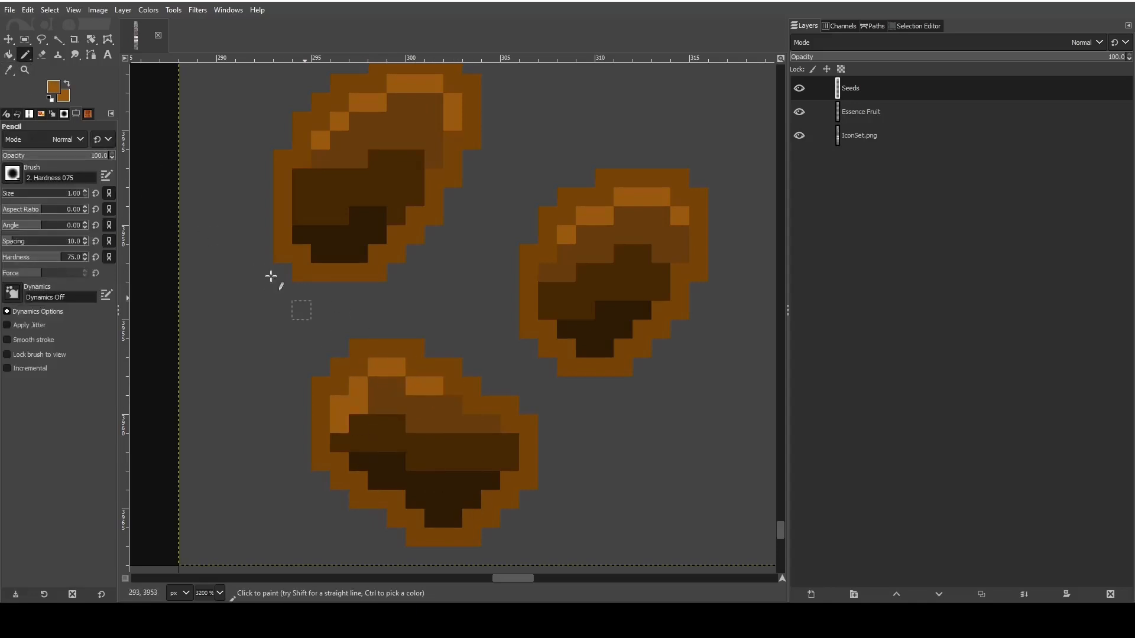
- Sample the third seed's medium brown and soften the lower-left end of its highlight and the dark pixel beside it
key("o")
left_click(390, 401)
left_click(38, 56)
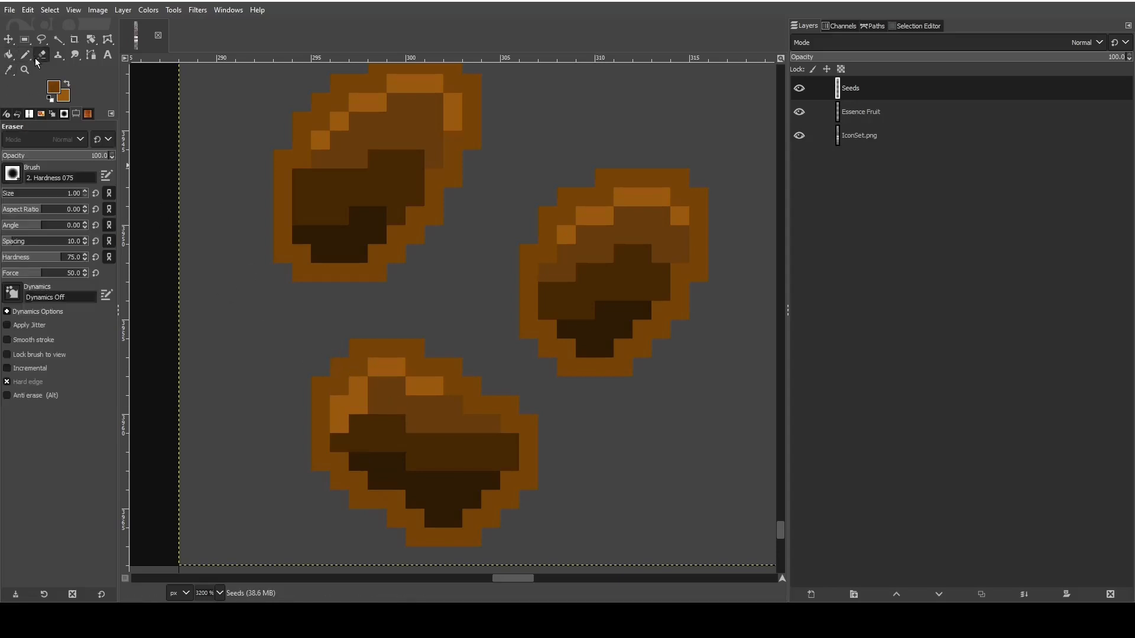
left_click(32, 61)
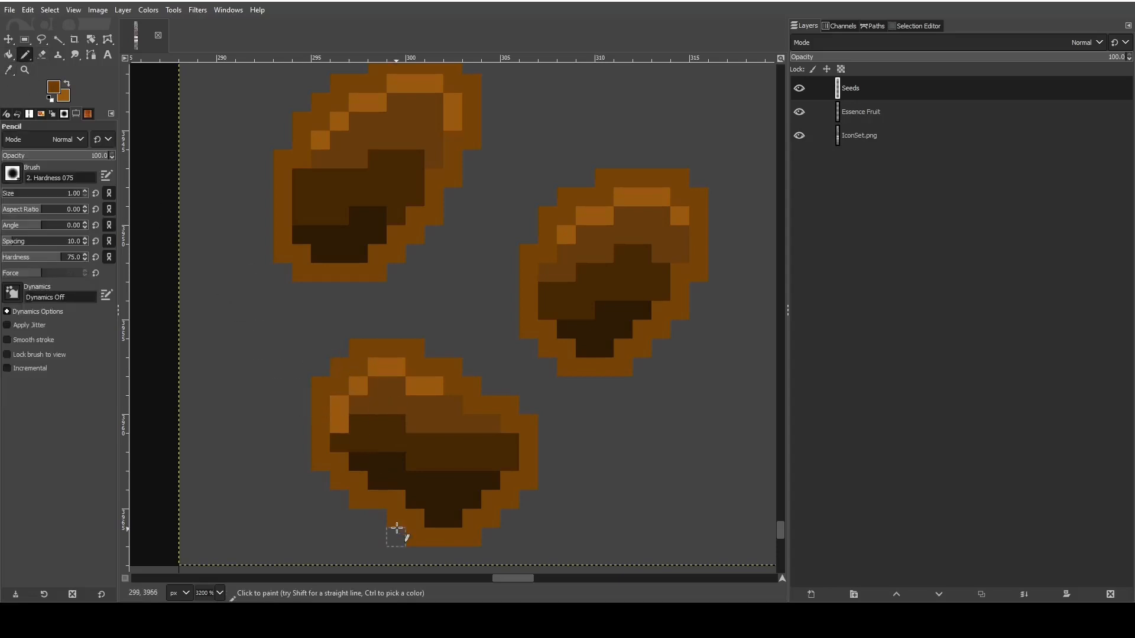
left_click(340, 423)
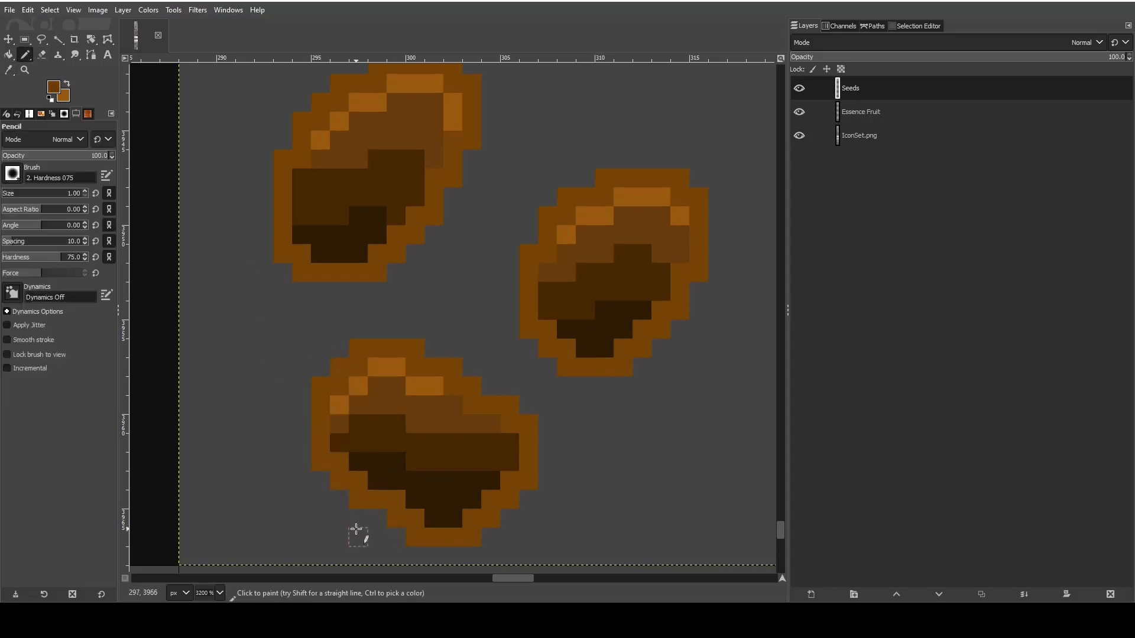
left_click(350, 418)
- Save the finished seeds to the image file IconSetBackupxcf.xcf
scroll(651, 387, "down", 3)
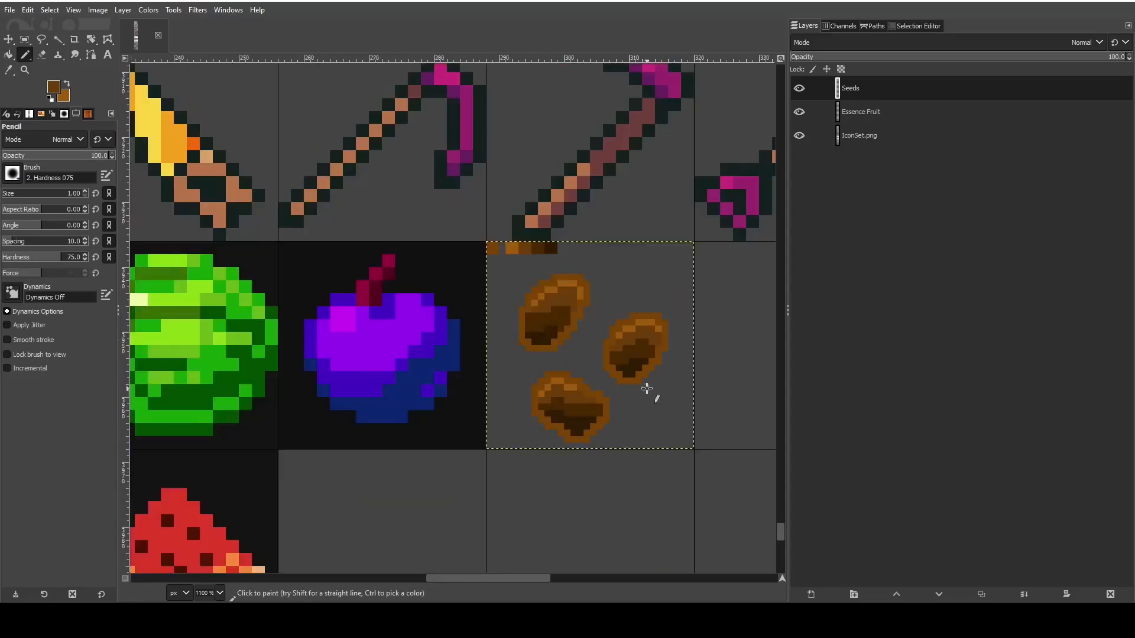
left_click(13, 14)
left_click(37, 123)
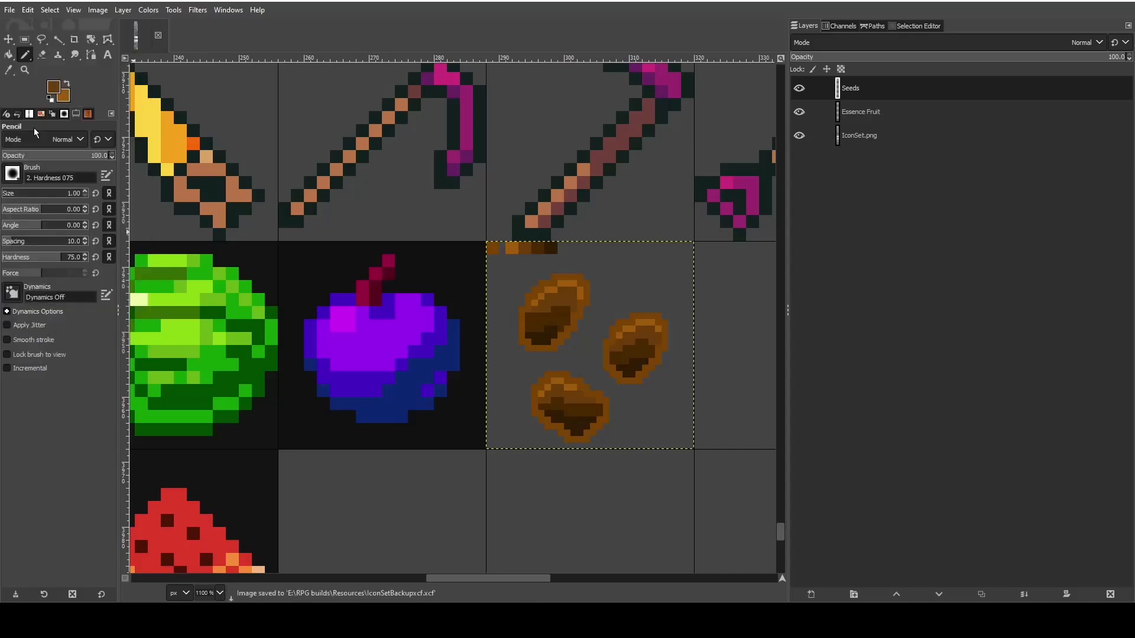
- Paint the right end of the third seed's upper dark row in medium brown with the Pencil
left_click_drag(548, 577, 572, 581)
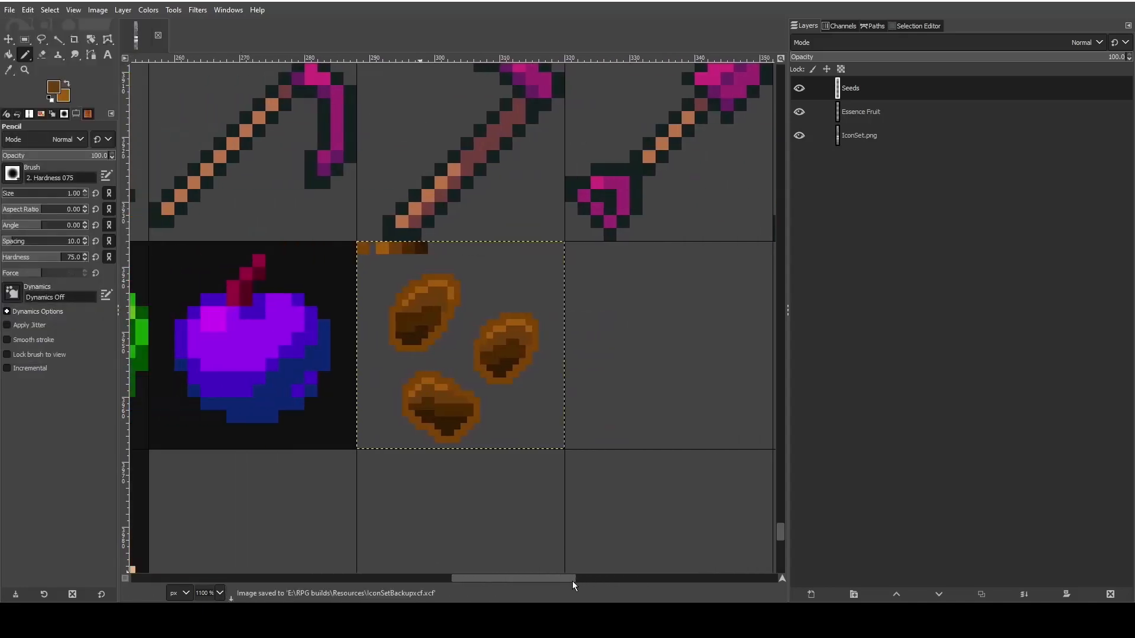
scroll(481, 435, "up", 3, "ctrl")
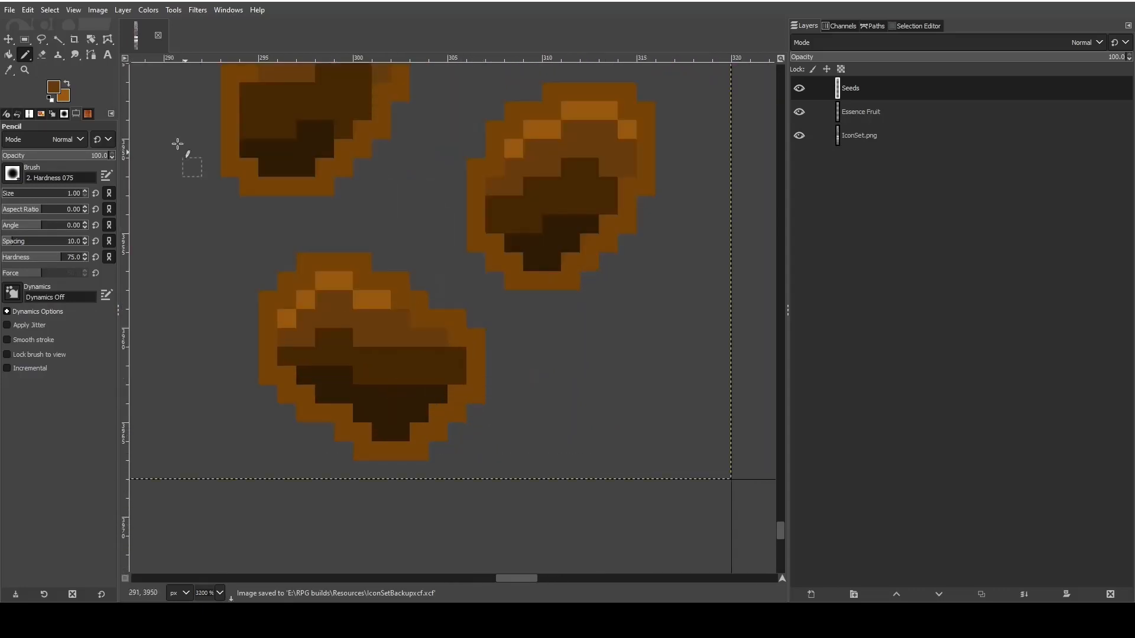
left_click(9, 69)
left_click(25, 55)
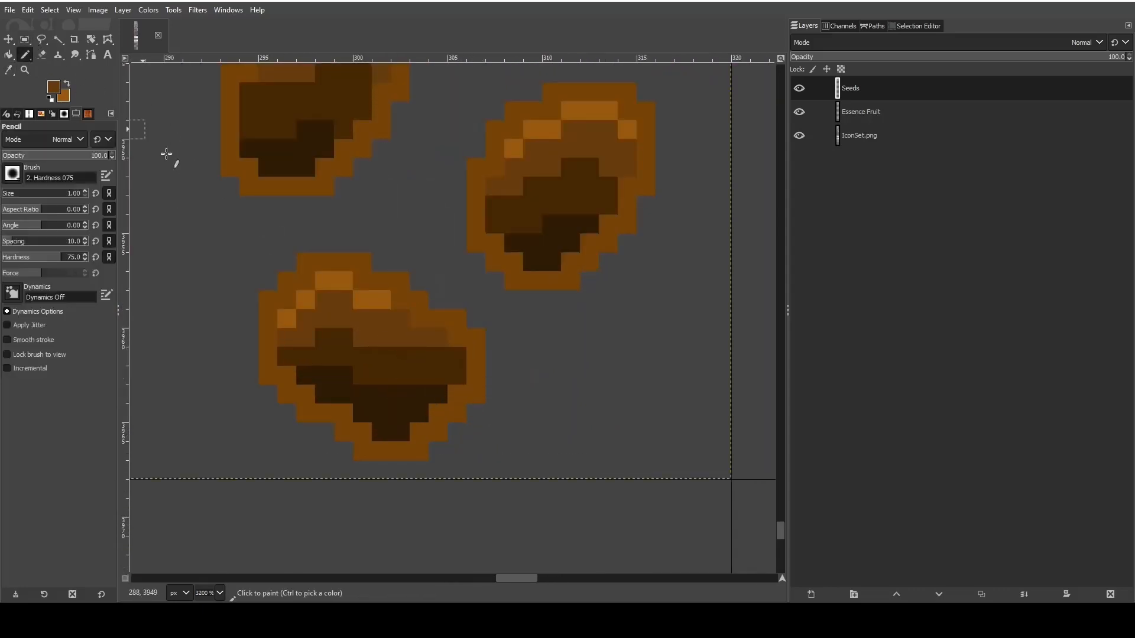
left_click_drag(455, 357, 421, 365)
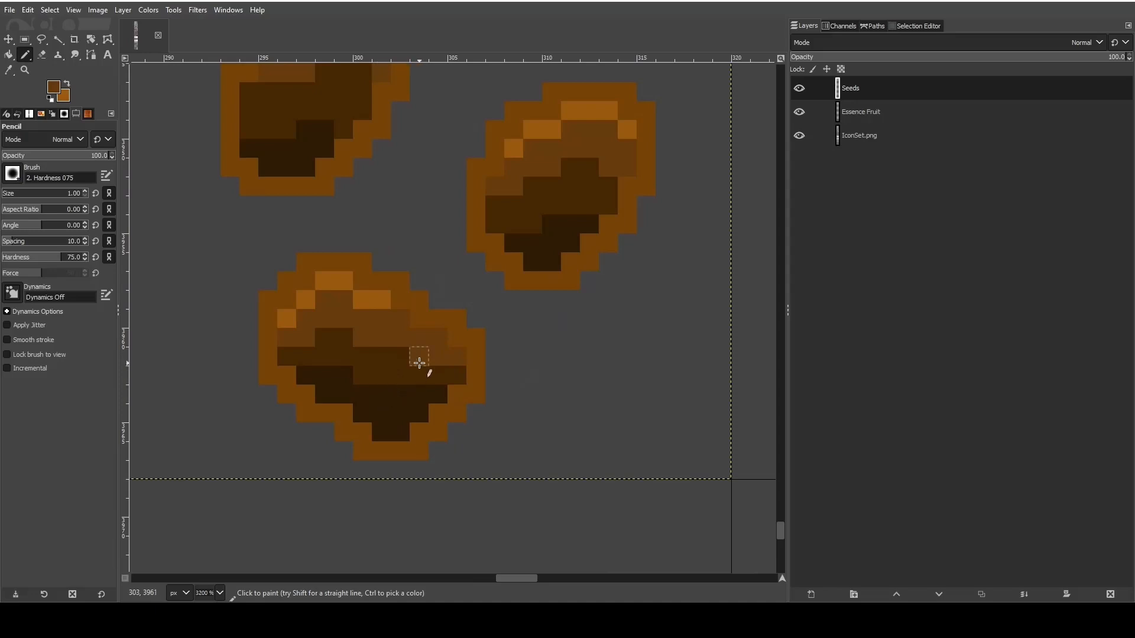
- Sample the third seed's dark brown and paint over the darkest pixels along its lower-right inner edge
key("o")
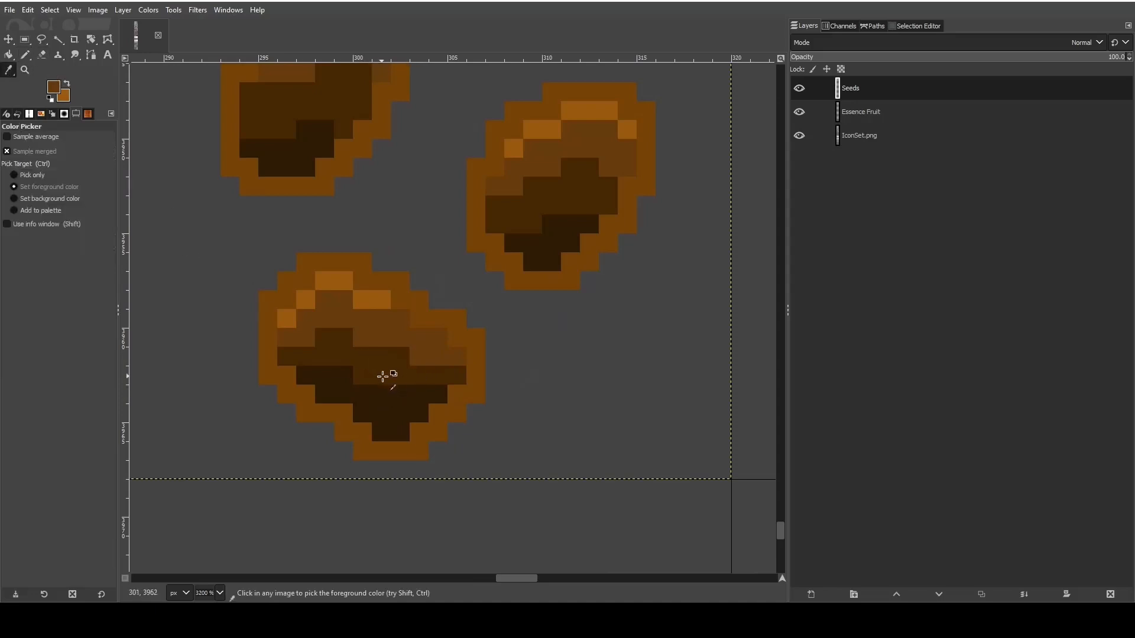
left_click(382, 376)
key("n")
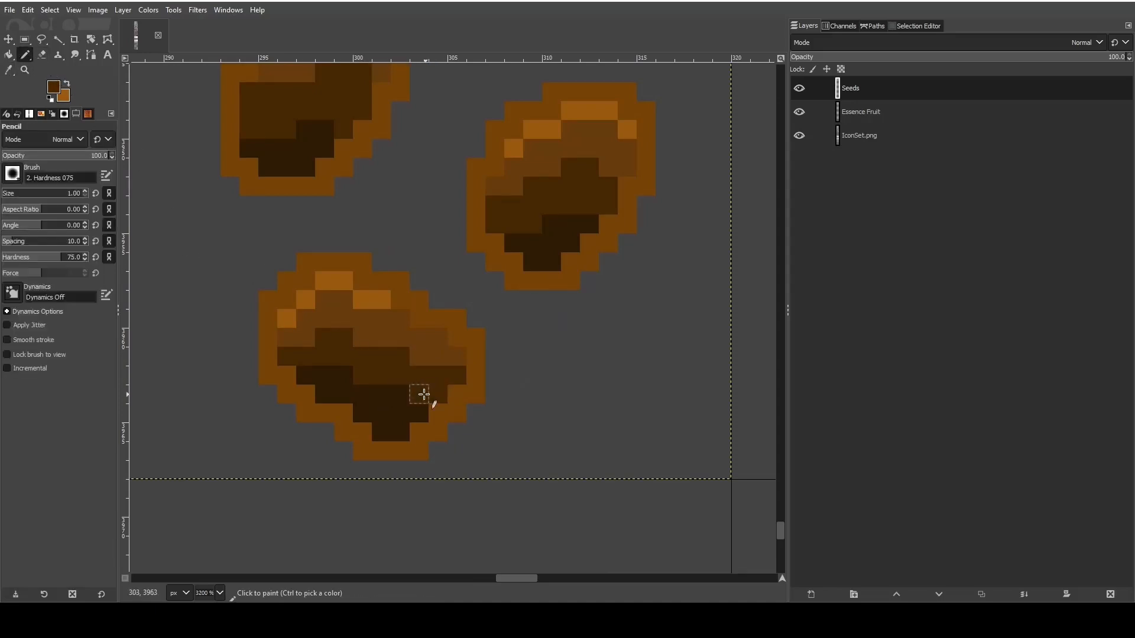
left_click(419, 413)
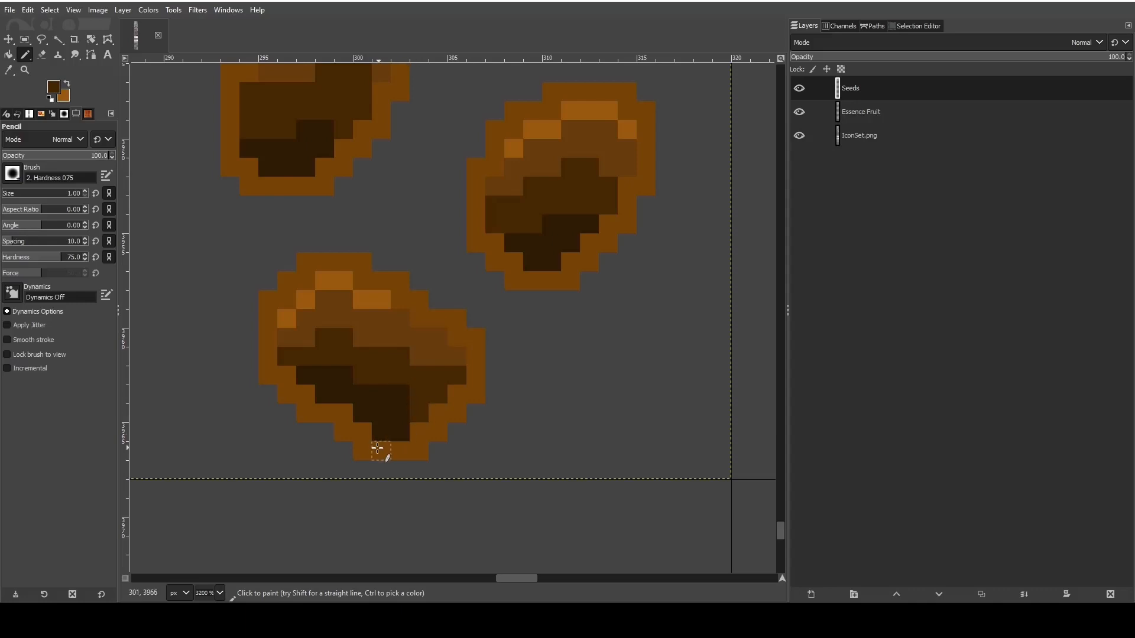
left_click(400, 395)
- Sample the third seed's medium brown, paint it over the right end of the upper dark row, and undo the extra stroke below
scroll(539, 384, "down", 1)
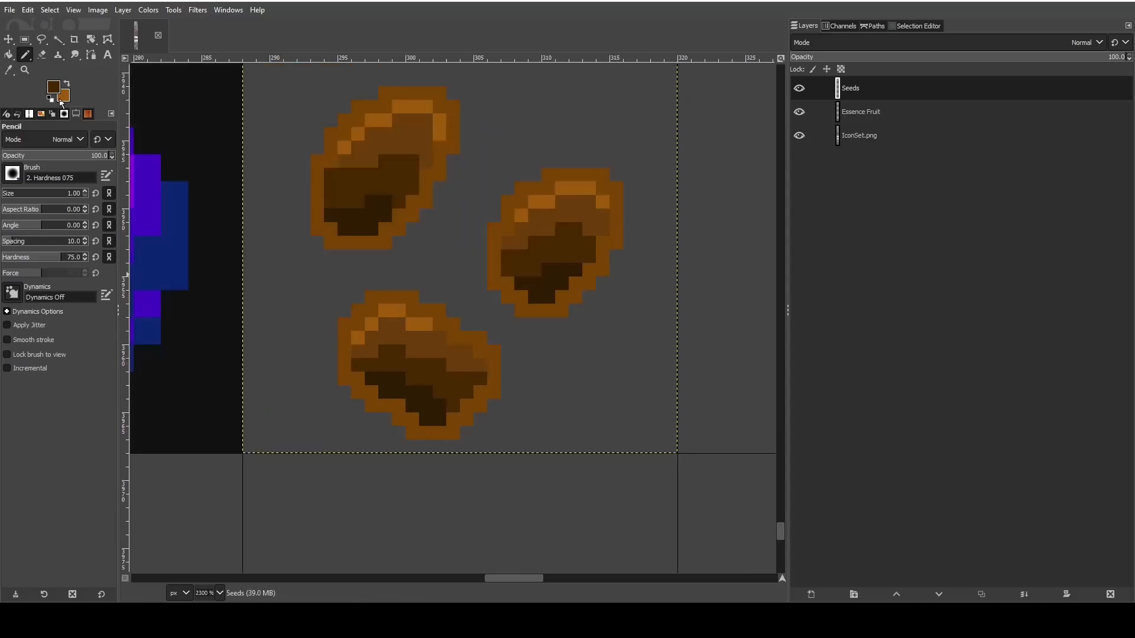
left_click(8, 70)
left_click(457, 358)
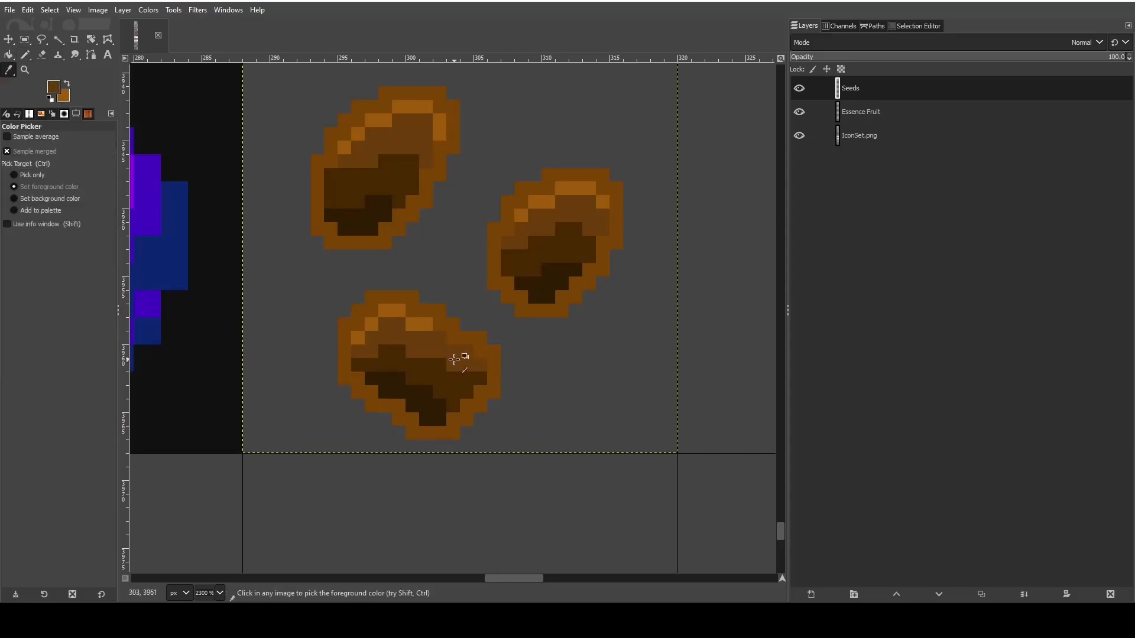
left_click(8, 54)
left_click(25, 55)
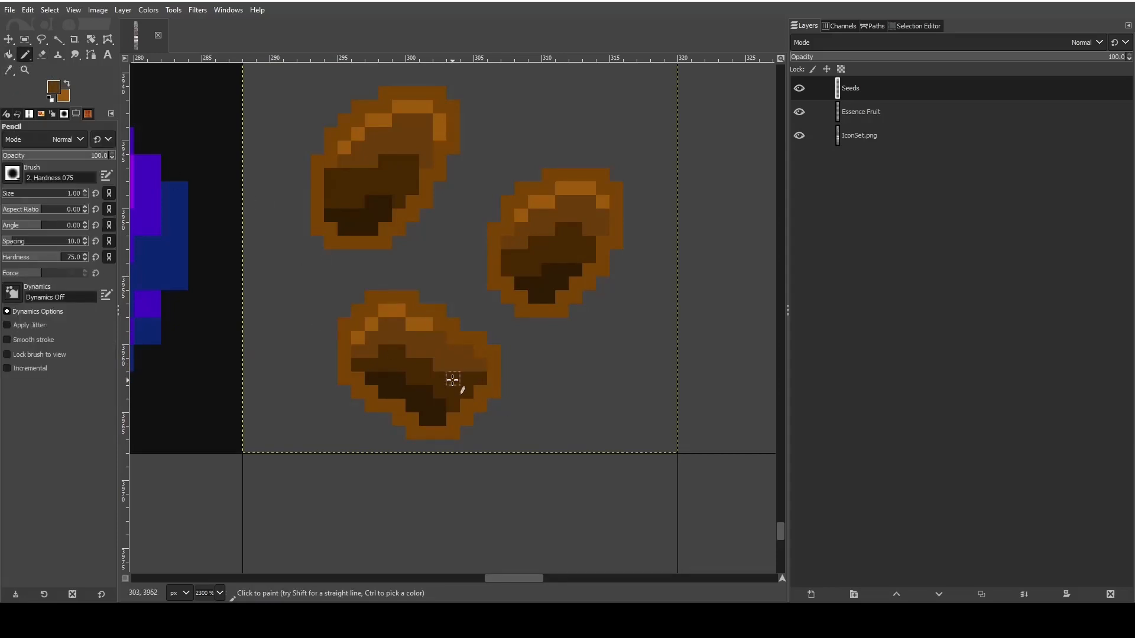
left_click_drag(452, 380, 481, 381)
key("ctrl+z")
- Sample the third seed's light brown highlight and add one pixel diagonally below the right end of its highlight
left_click(8, 69)
left_click(390, 308)
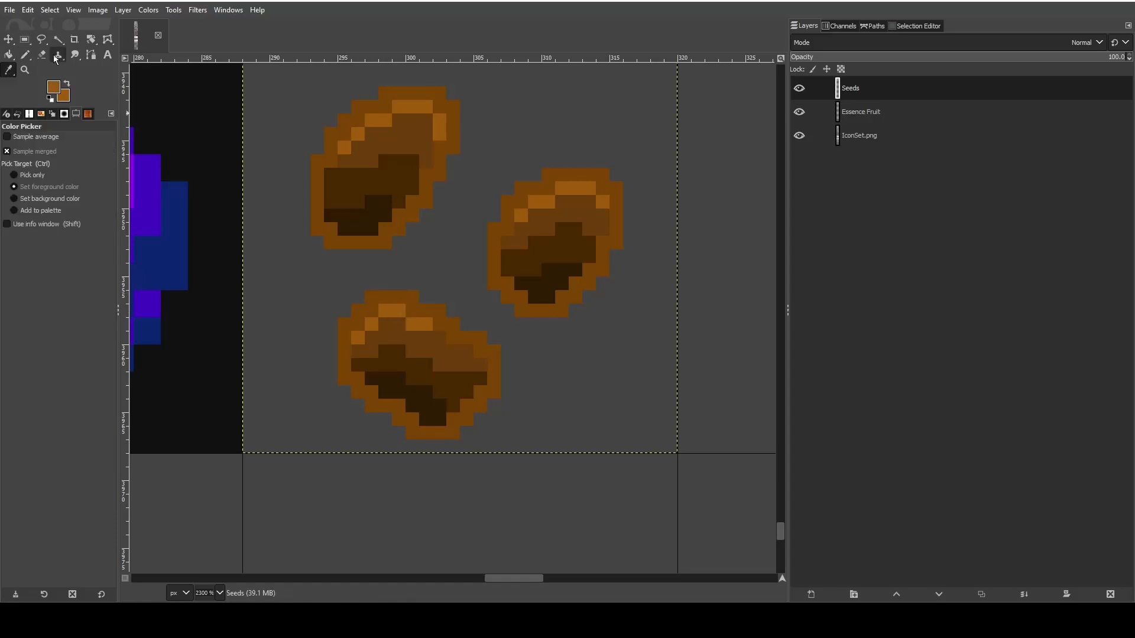
left_click(25, 55)
left_click(441, 339)
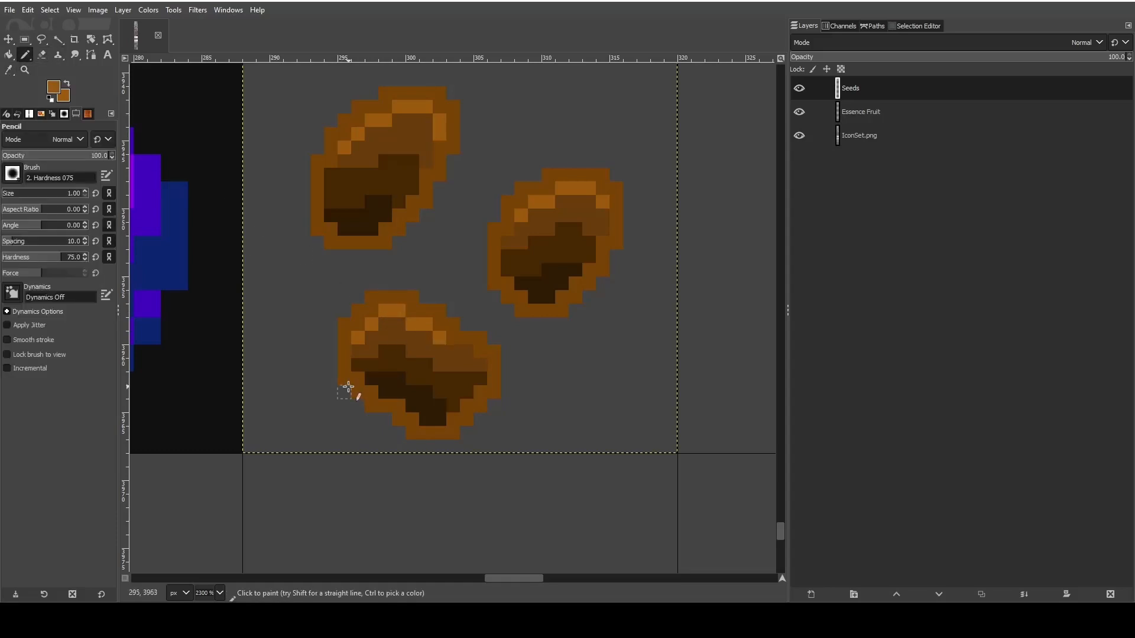
- Save the image and erase the row of brown color swatches along the upper edge of the seeds tile
scroll(210, 311, "up", 3)
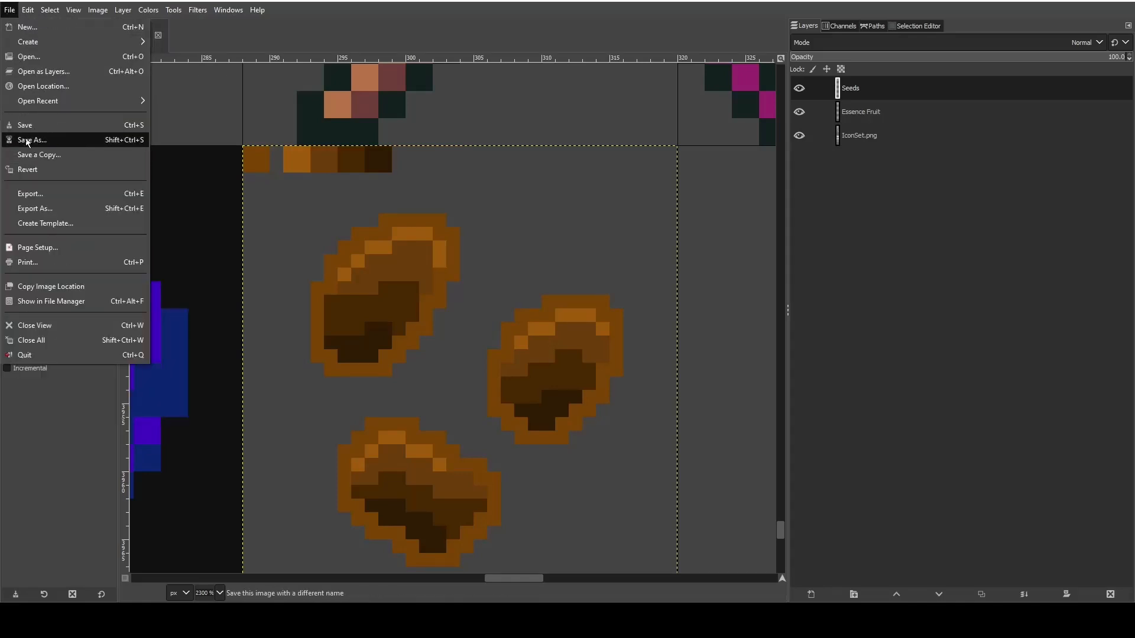
left_click(20, 126)
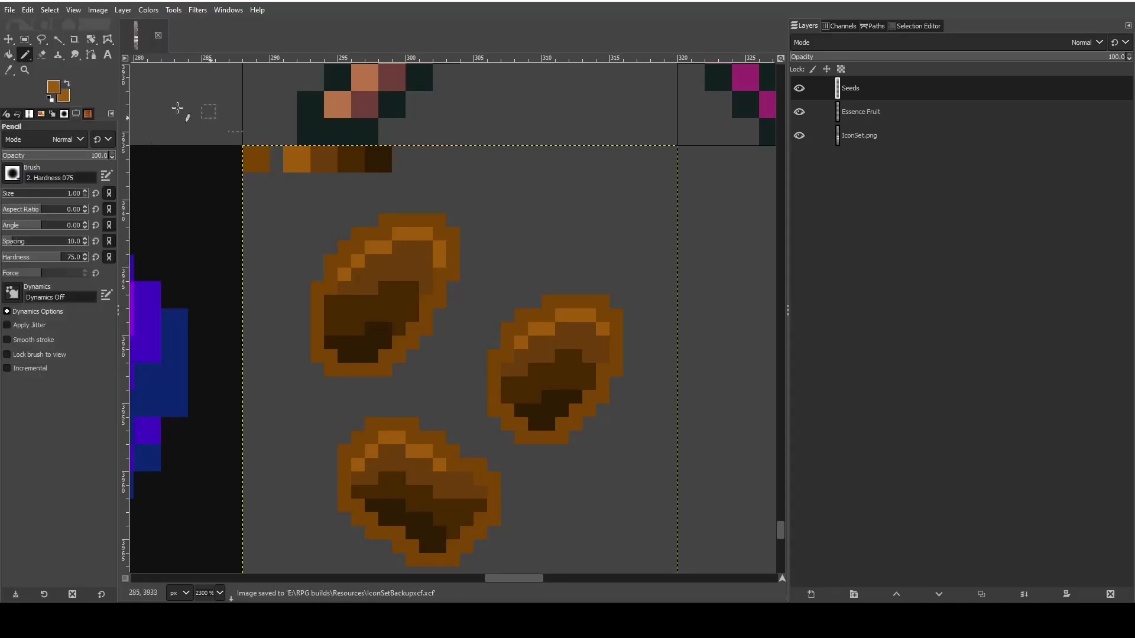
left_click(42, 54)
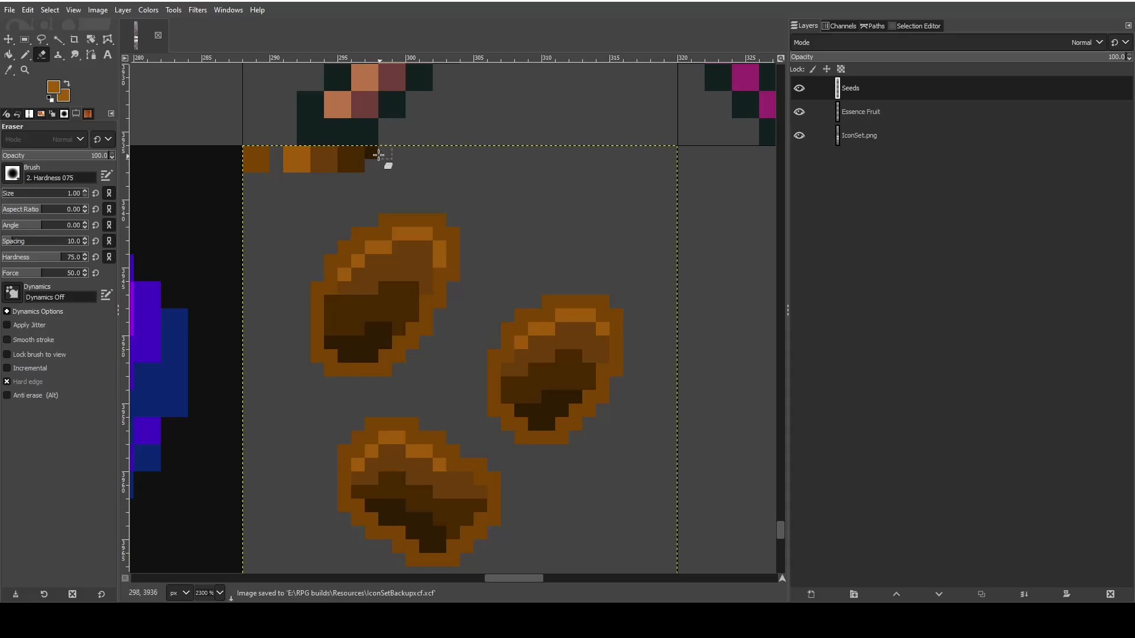
mouse_move(379, 155)
left_mouse_down()
mouse_move(251, 152)
mouse_move(253, 165)
mouse_move(349, 169)
left_mouse_up()
- Export the image as a PNG to RPG builds/CalvinsGallery/img/system, replacing the existing IconSet.png
left_click(10, 10)
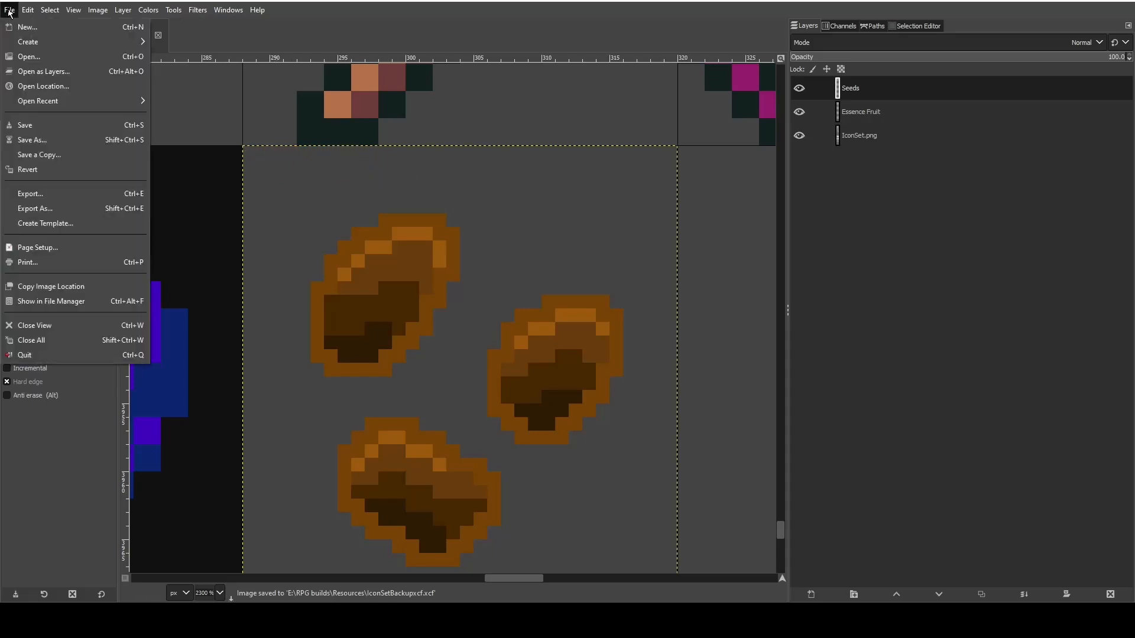
left_click(45, 208)
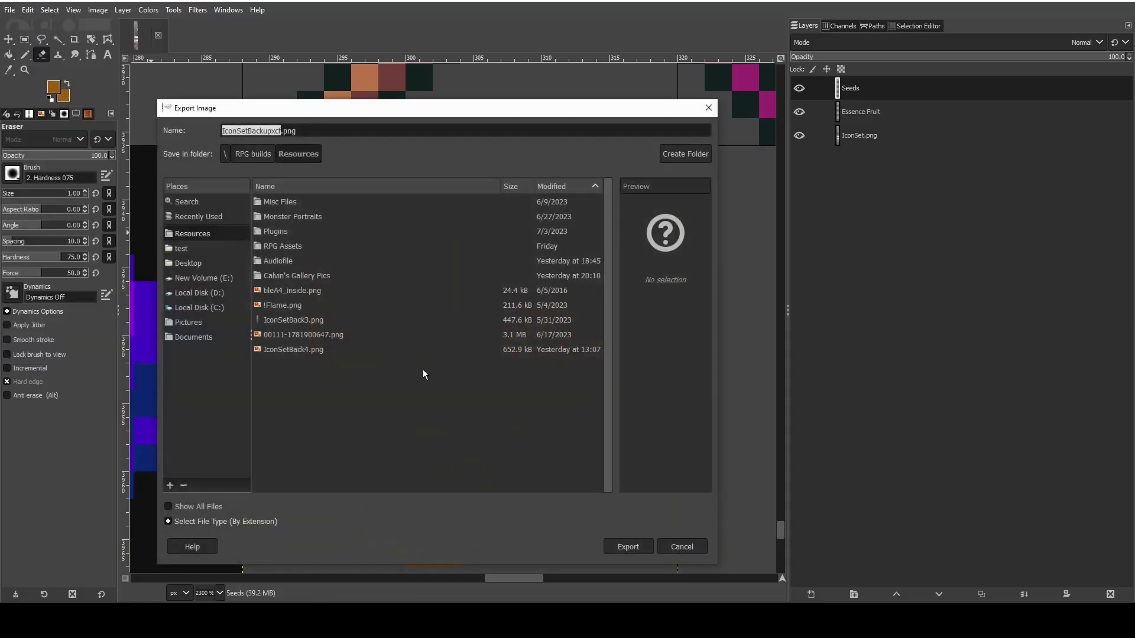
left_click(255, 159)
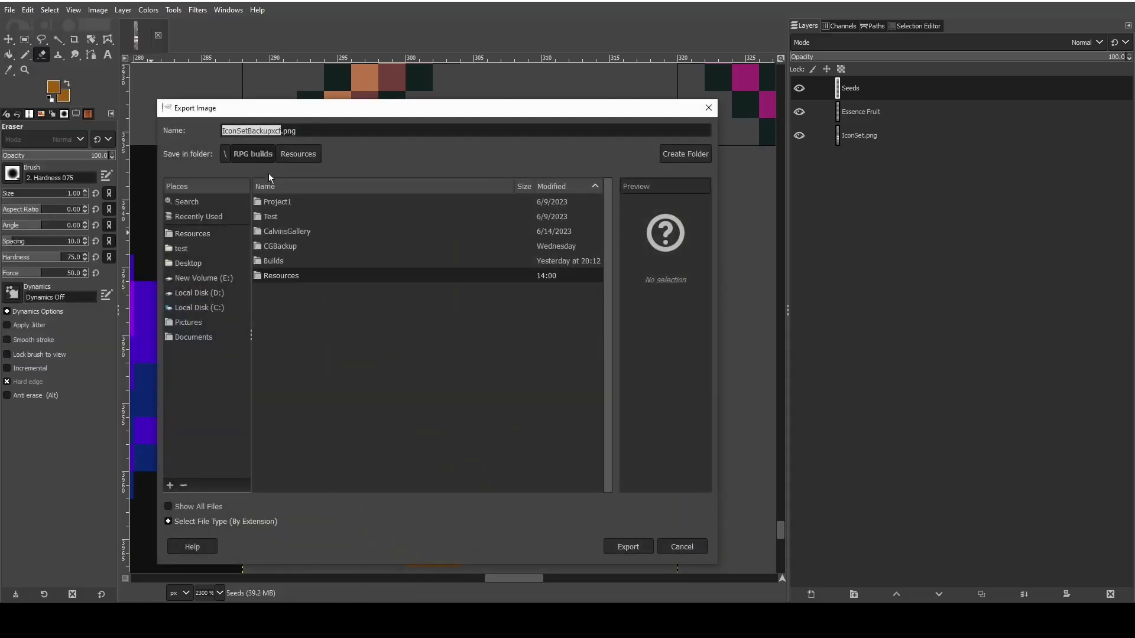
double_click(285, 232)
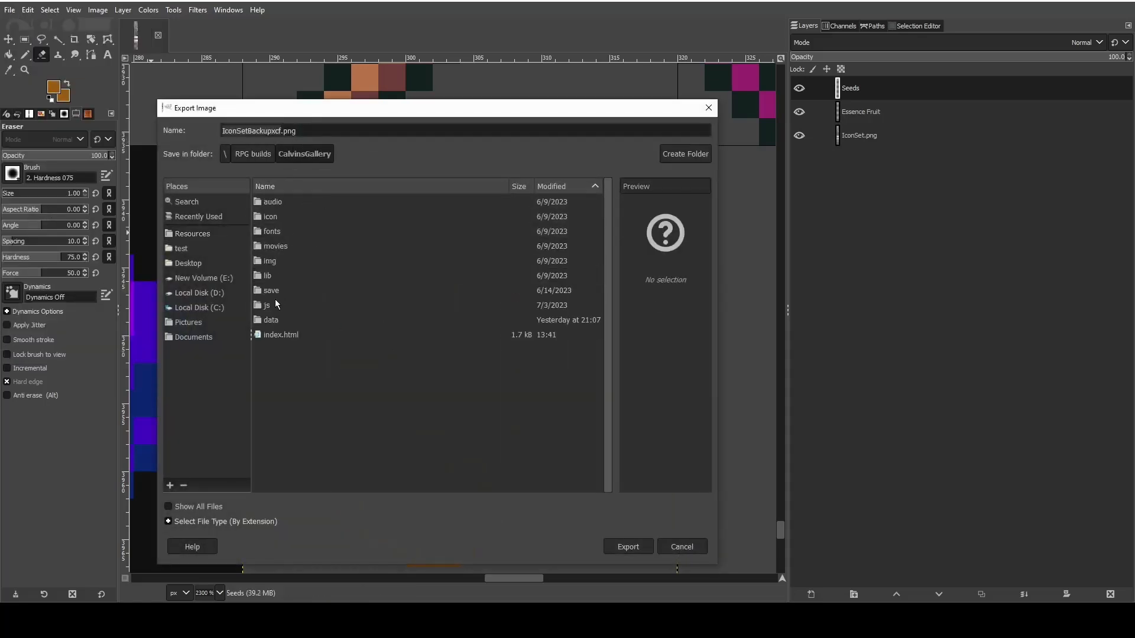
double_click(276, 265)
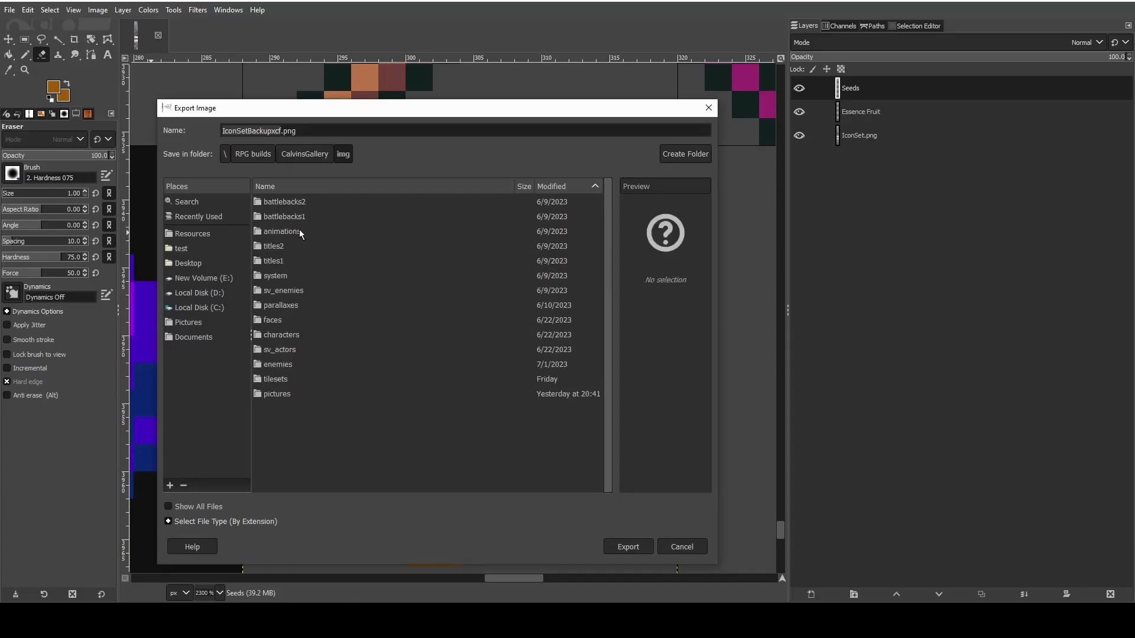
double_click(296, 274)
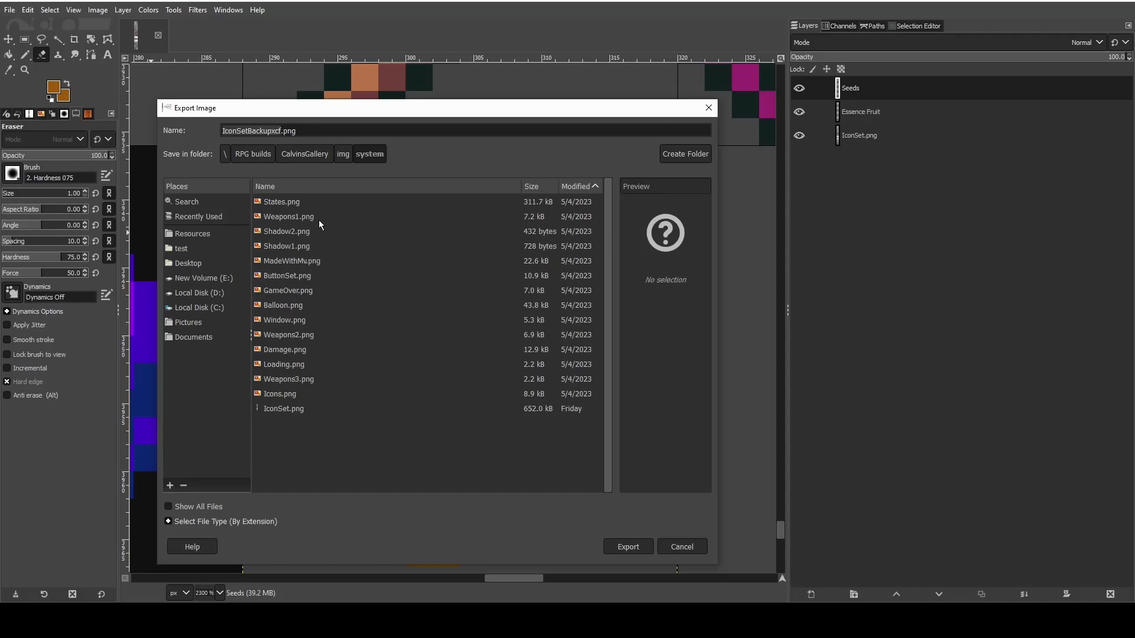
left_click(312, 405)
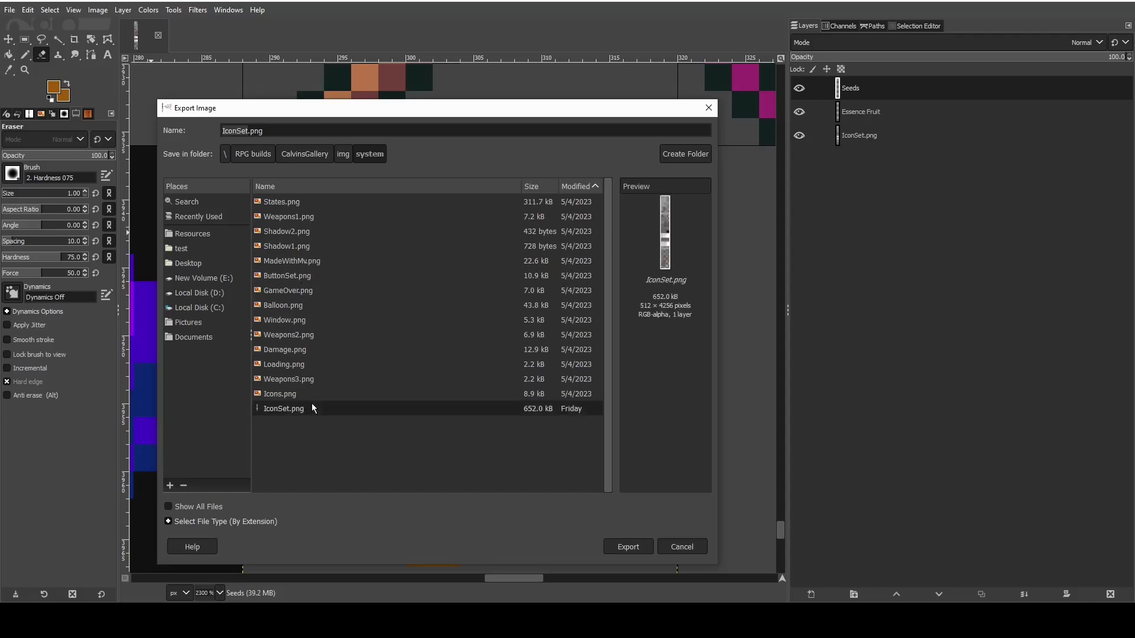
left_click(631, 546)
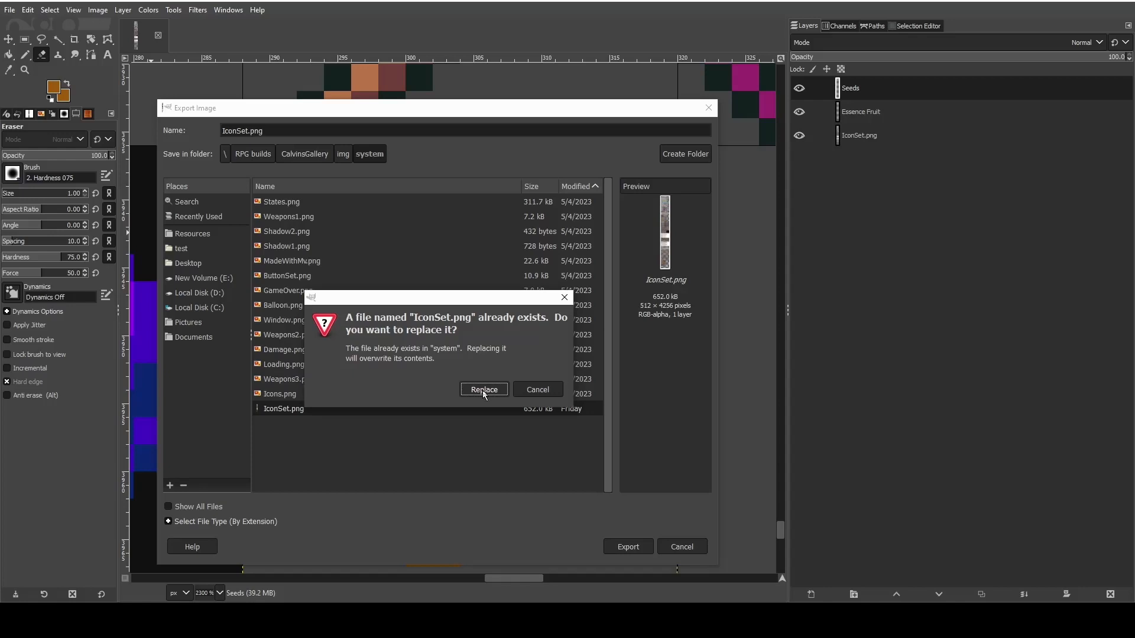
left_click(491, 390)
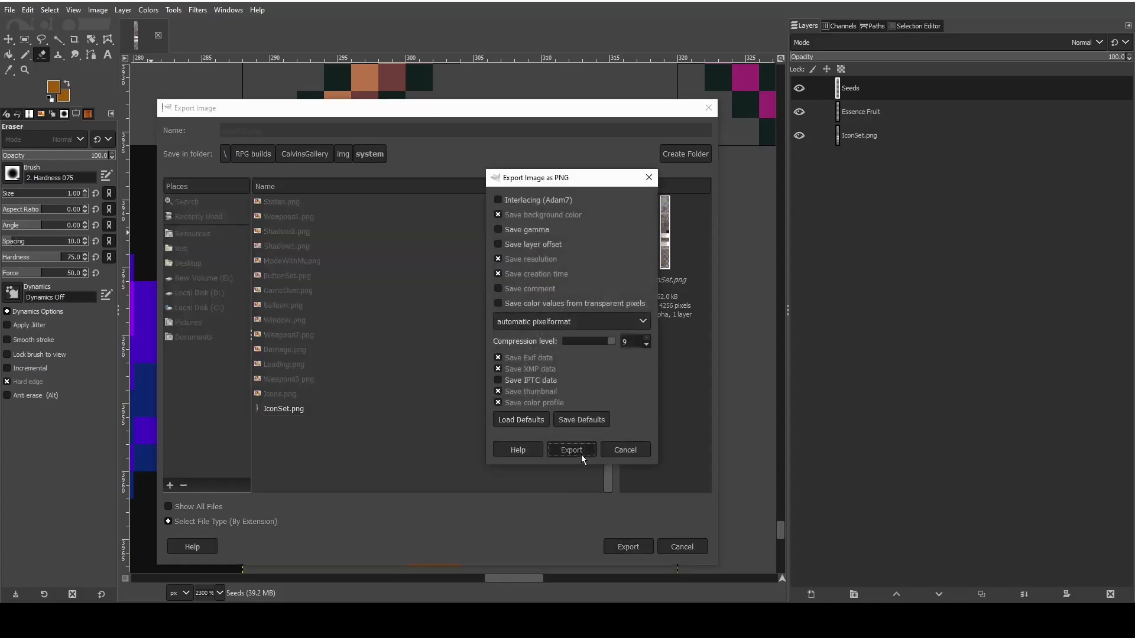
left_click(580, 455)
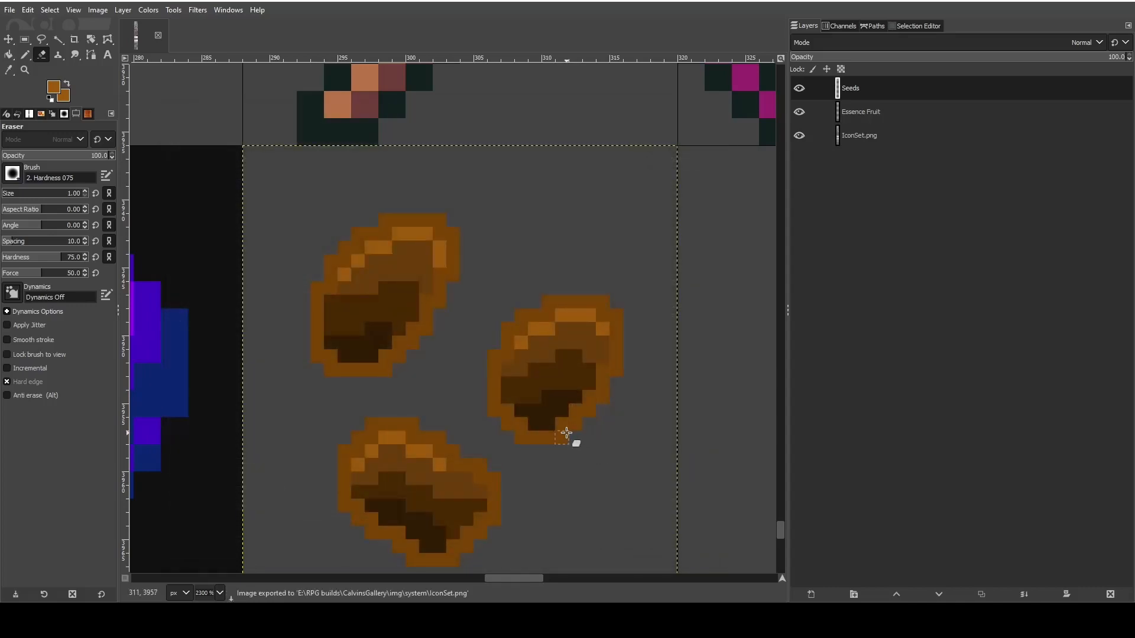
- Examine the finished seeds tile and its neighboring icons at several zoom levels
scroll(565, 427, "down", 2)
scroll(565, 427, "down", 1)
scroll(633, 428, "up", 3)
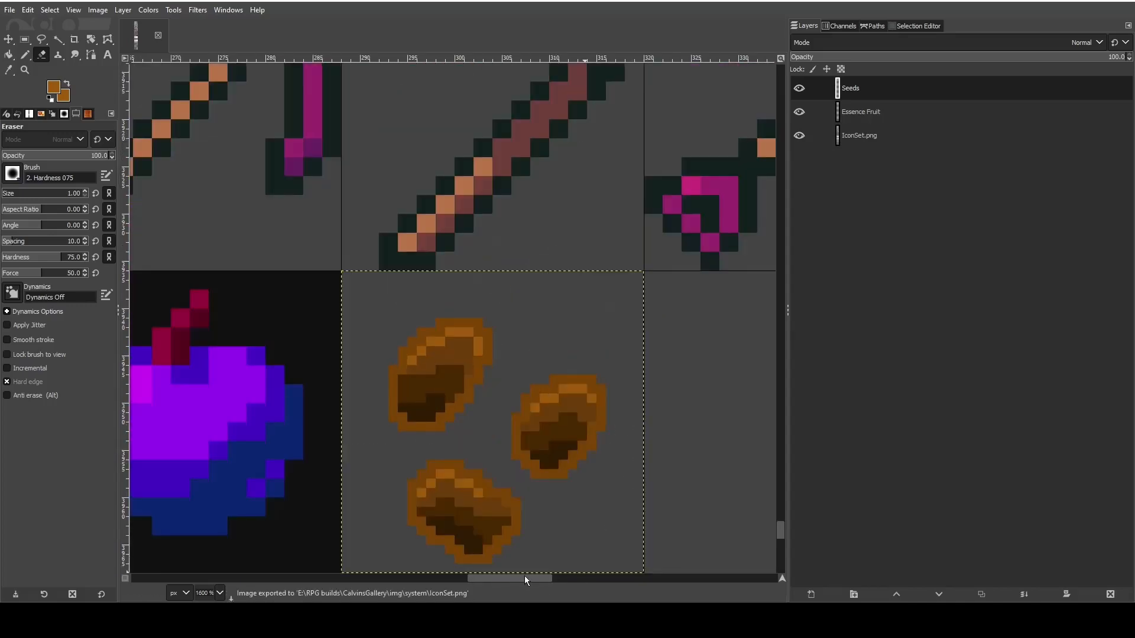
left_click_drag(526, 576, 537, 497)
scroll(534, 492, "down", 3)
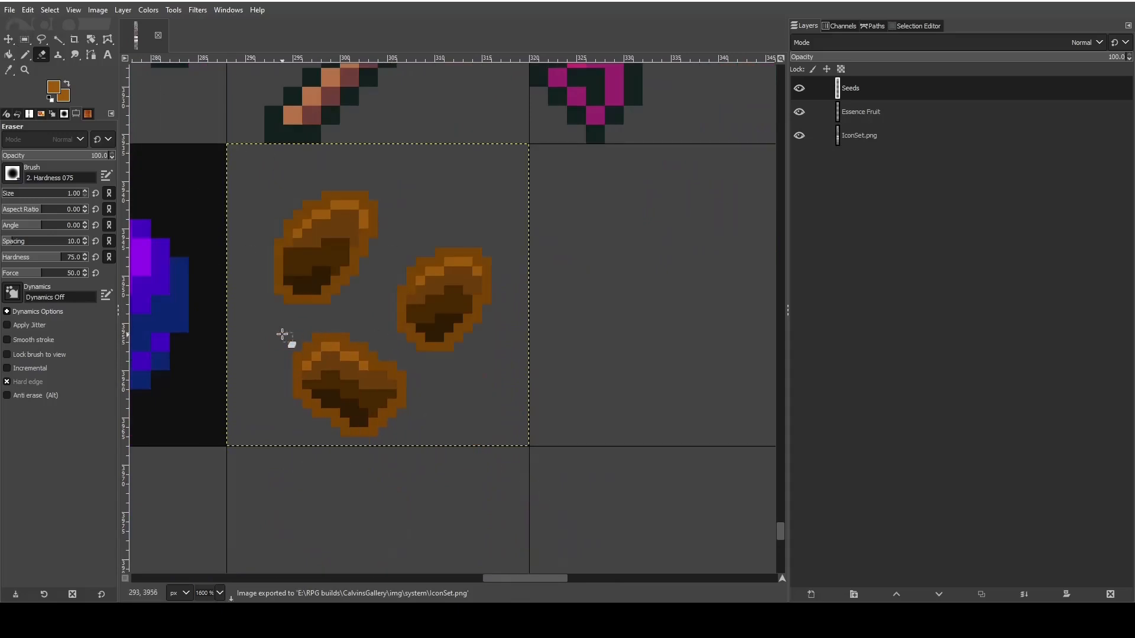
scroll(286, 333, "up", 1)
scroll(286, 334, "up", 2)
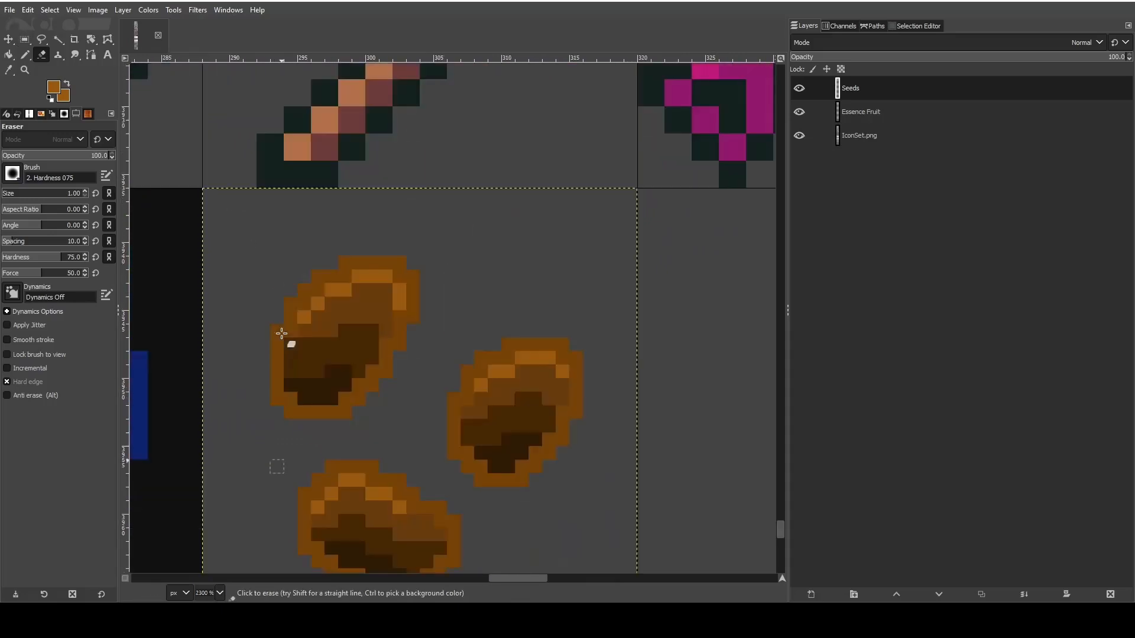
scroll(286, 332, "down", 2)
scroll(286, 332, "down", 1)
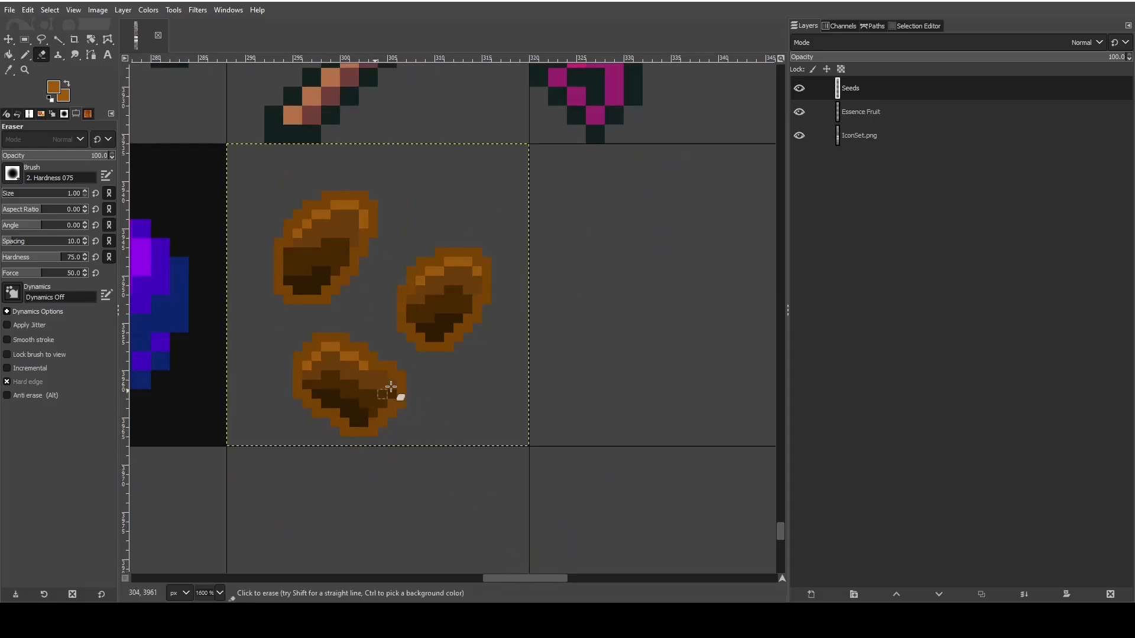
- Select the whole 32 × 32 pixel seeds tile with Rectangle Select and copy it
left_click(24, 39)
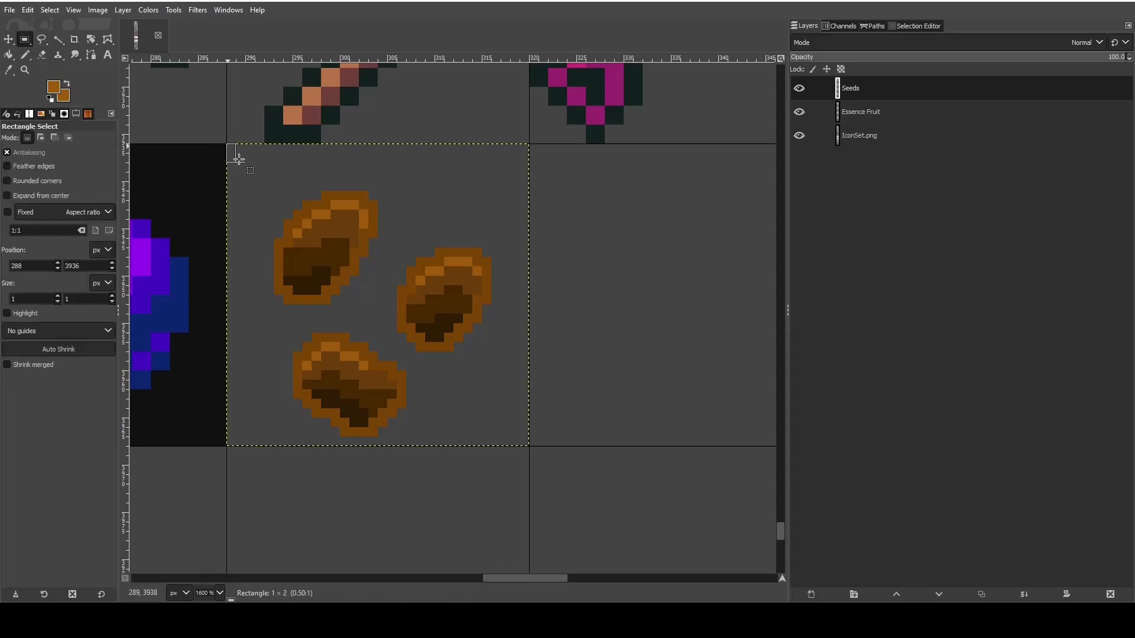
left_click_drag(227, 144, 528, 447)
key("ctrl+c")
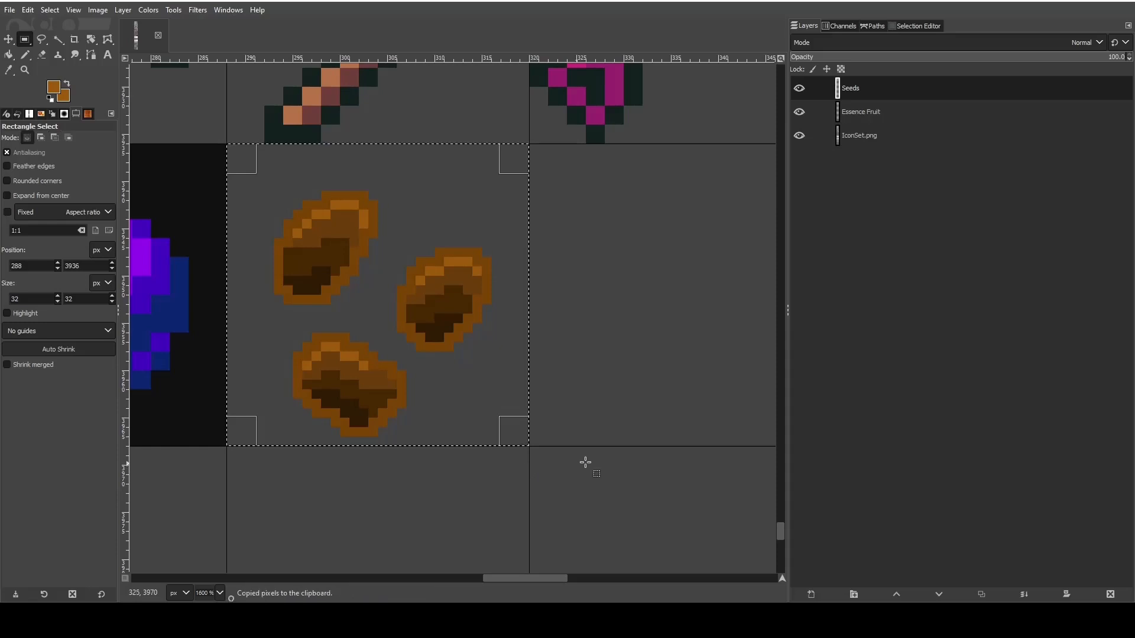
- Paste the copied seeds and move them into the empty tile directly beside the original seeds tile
scroll(562, 445, "down", 1, "ctrl")
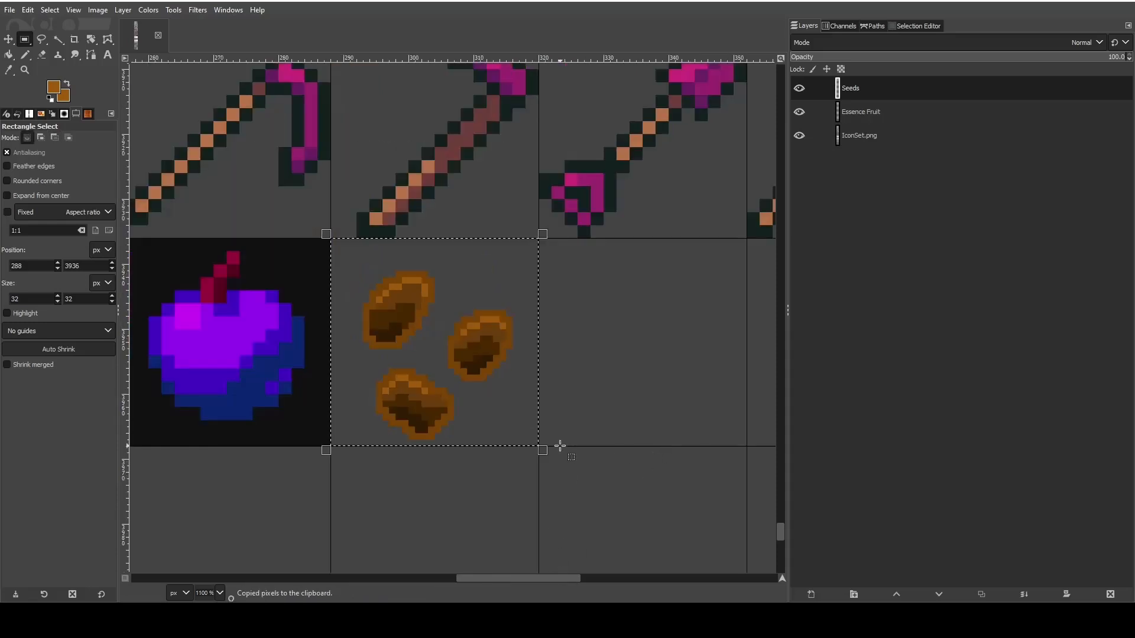
key("ctrl+v")
key("m")
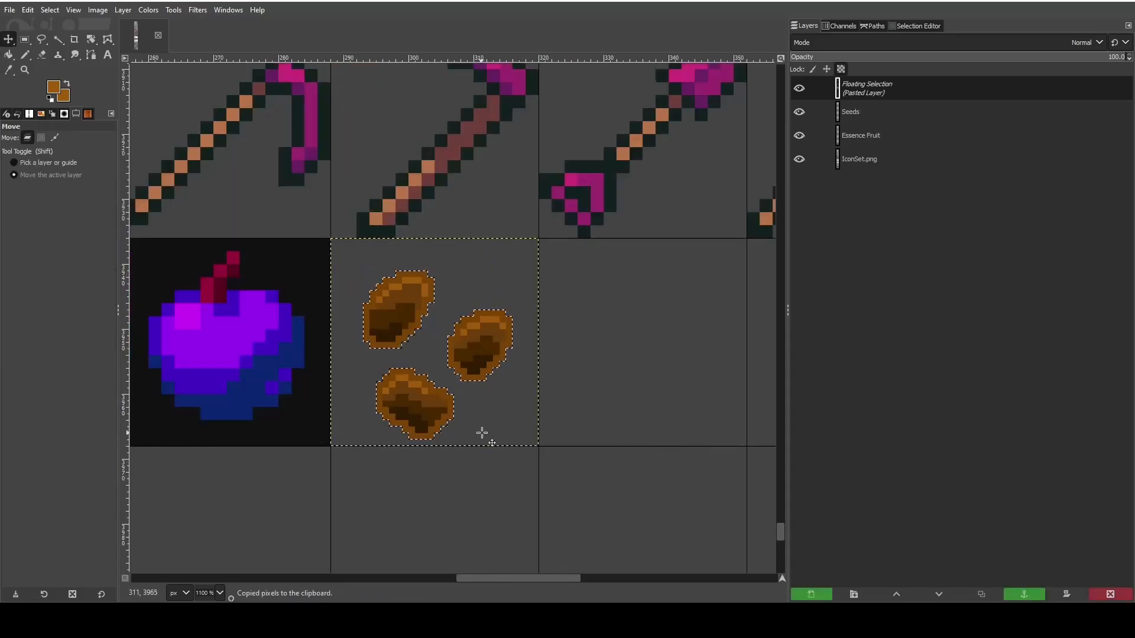
scroll(482, 435, "down", 3)
scroll(504, 446, "down", 2, "ctrl")
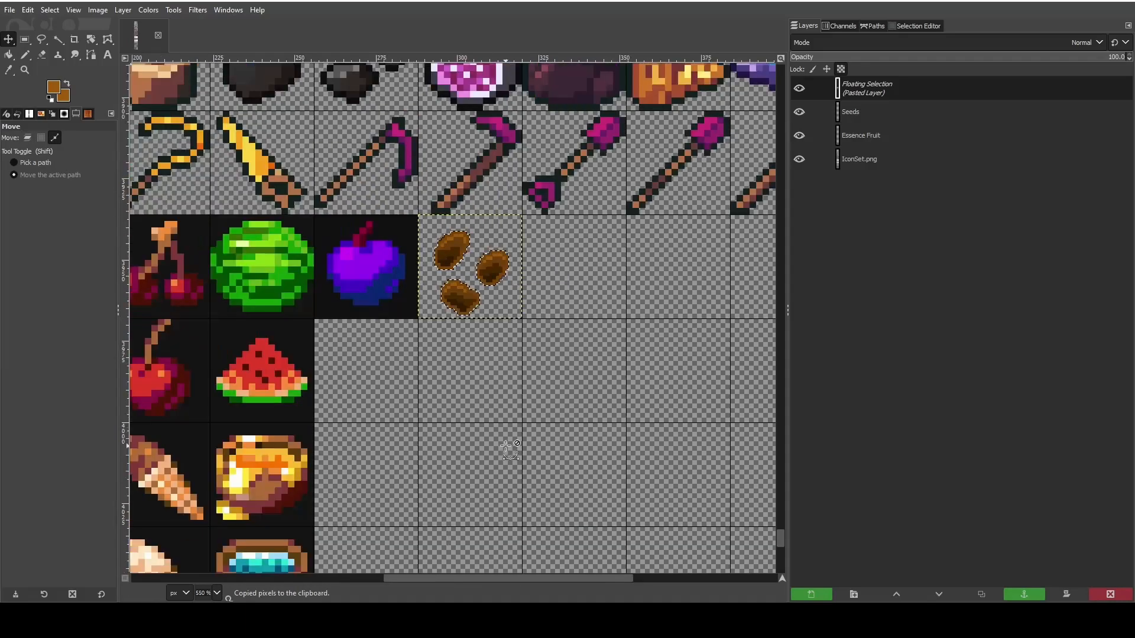
scroll(504, 445, "up", 3)
scroll(548, 557, "up", 1, "ctrl")
scroll(548, 557, "right", 6)
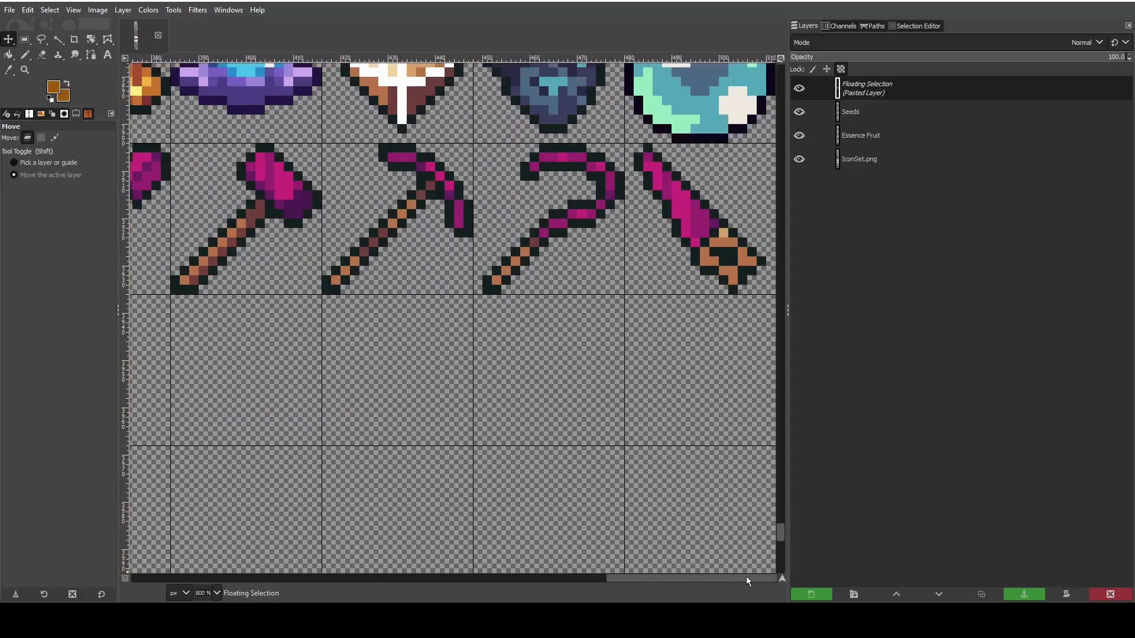
scroll(537, 365, "left", 6)
left_click_drag(537, 364, 683, 361)
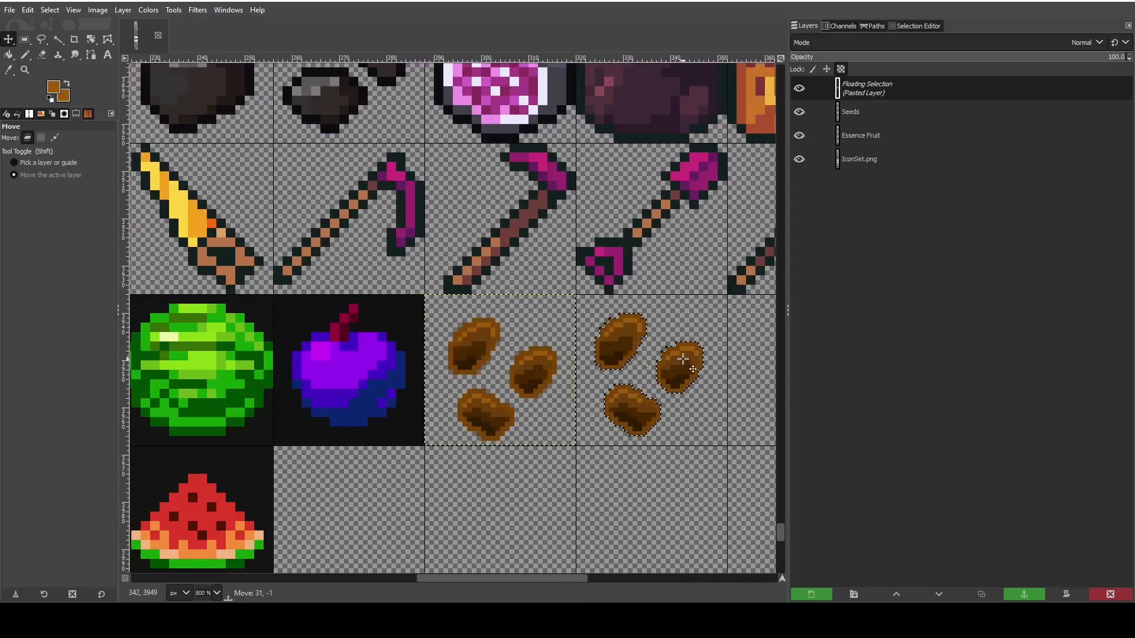
- Turn the floating seeds copy into its own layer and align that layer exactly with the tile's grid lines
scroll(544, 577, "right", 3)
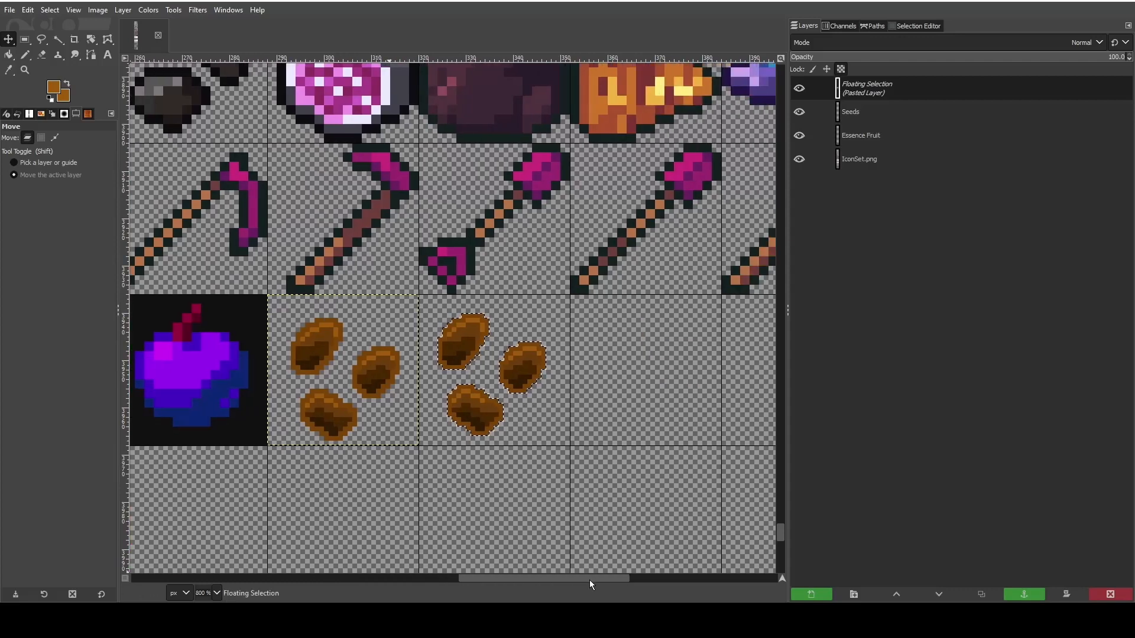
left_click(819, 594)
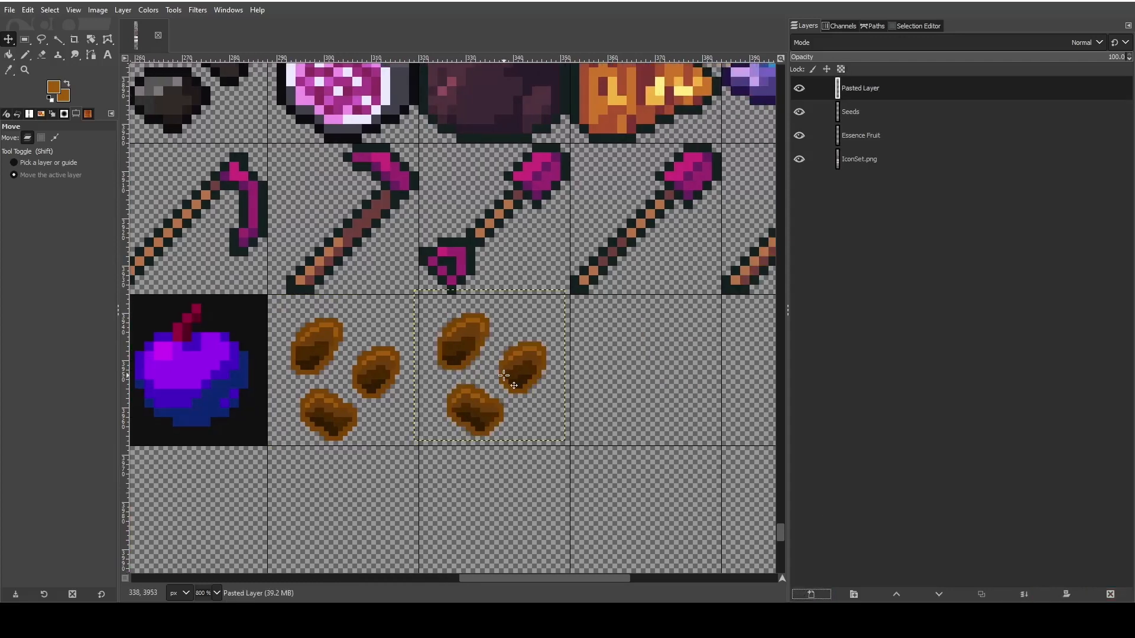
left_click_drag(504, 375, 512, 382)
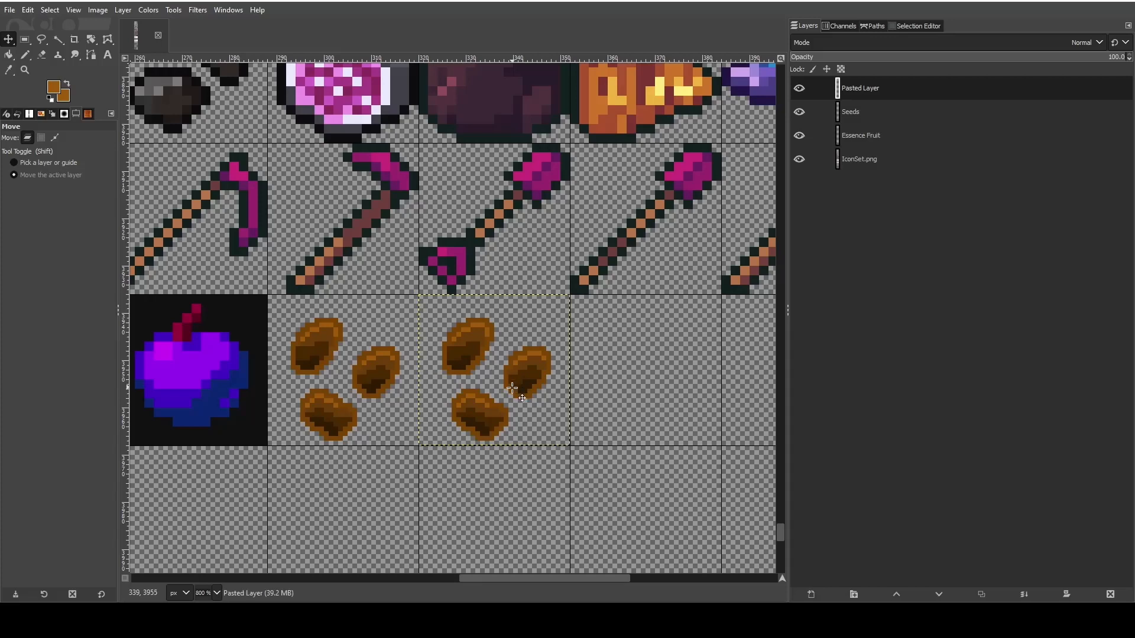
- Rename the pasted seeds layer as Rare Seeds
double_click(860, 89)
type("R")
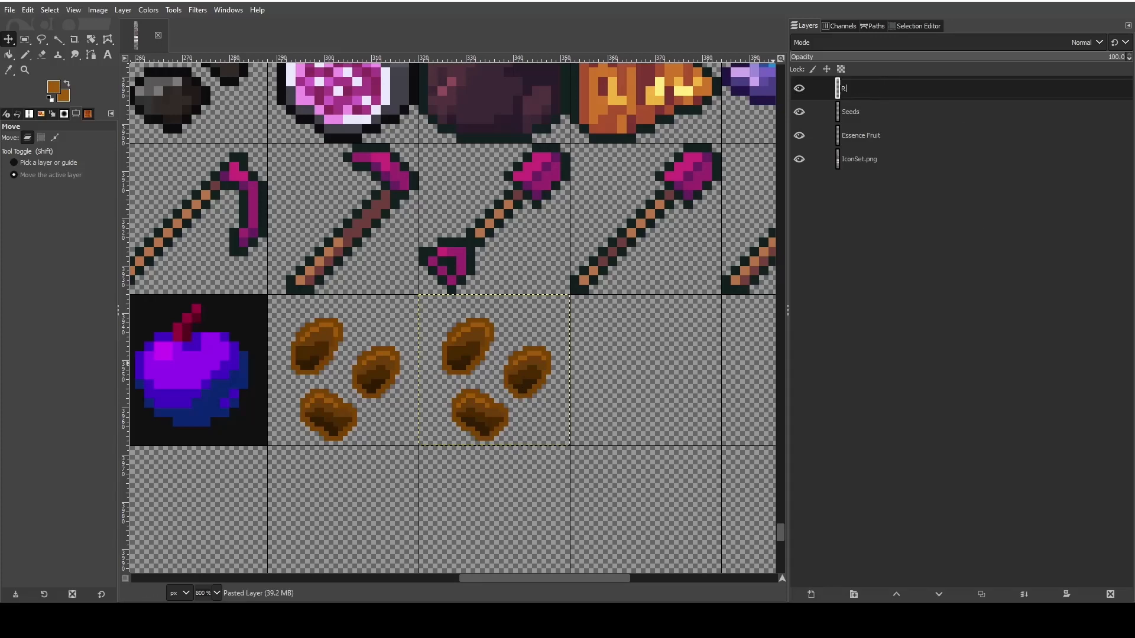
type("are Seeds")
key("Return")
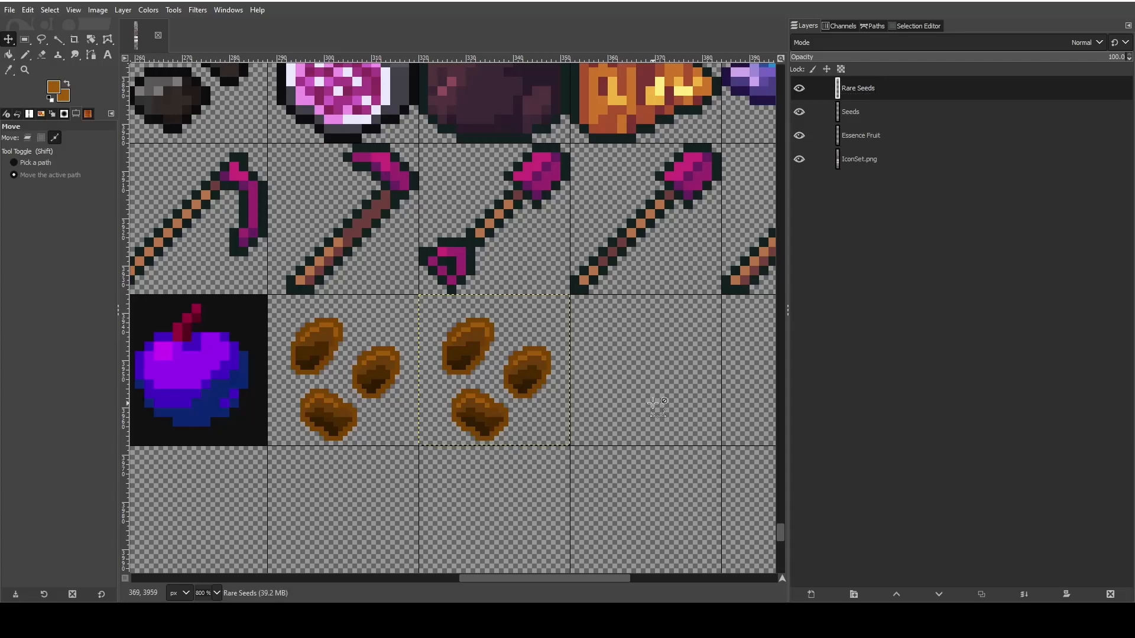
- Paste another copy of the seeds into the empty tile beside the Rare Seeds tile and make it a new layer
key("ctrl+v")
scroll(588, 554, "right", 2)
left_click_drag(456, 380, 590, 375)
left_click(811, 593)
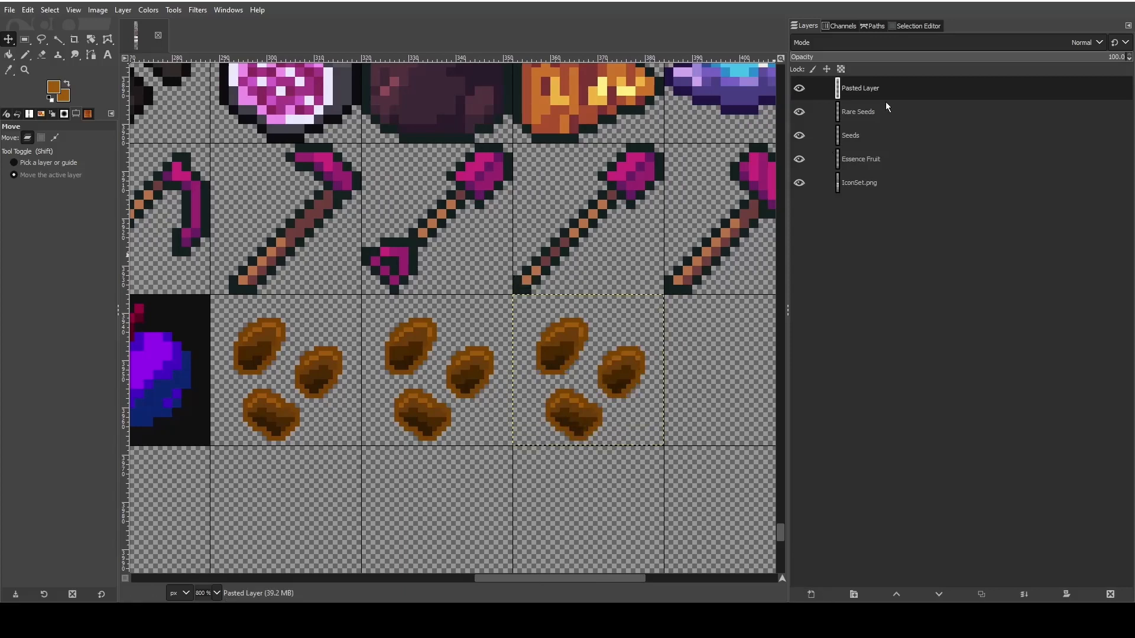
- Open the name of the newest pasted seeds layer for editing
double_click(869, 89)
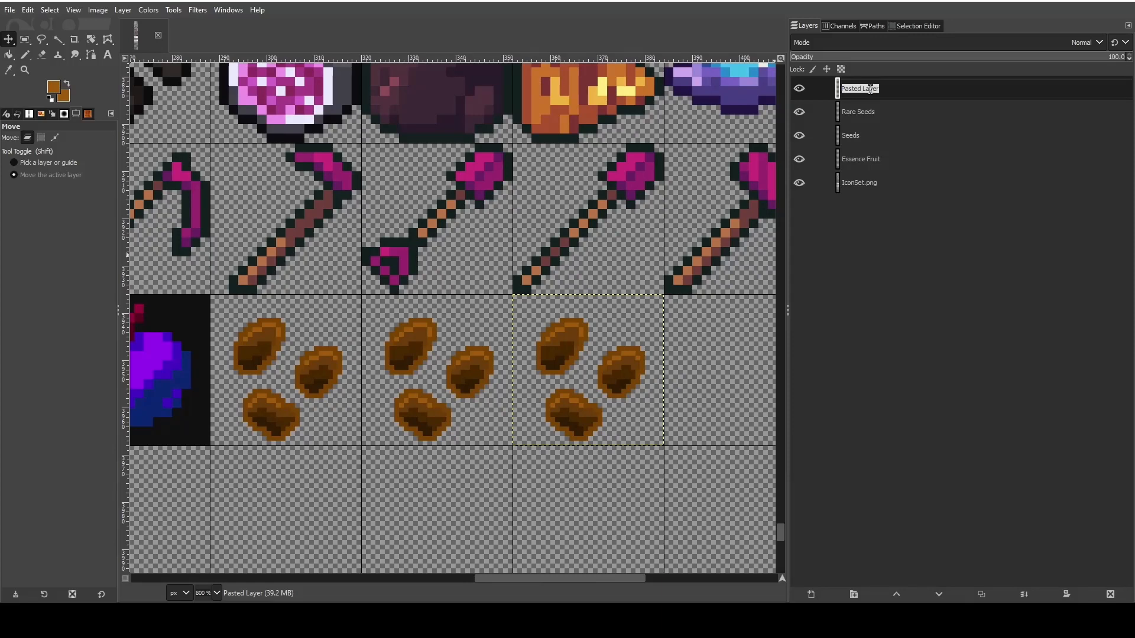
- Rename the newest pasted seeds layer as Magic Seeds
type("Magic Seeds")
left_click_drag(558, 582, 608, 583)
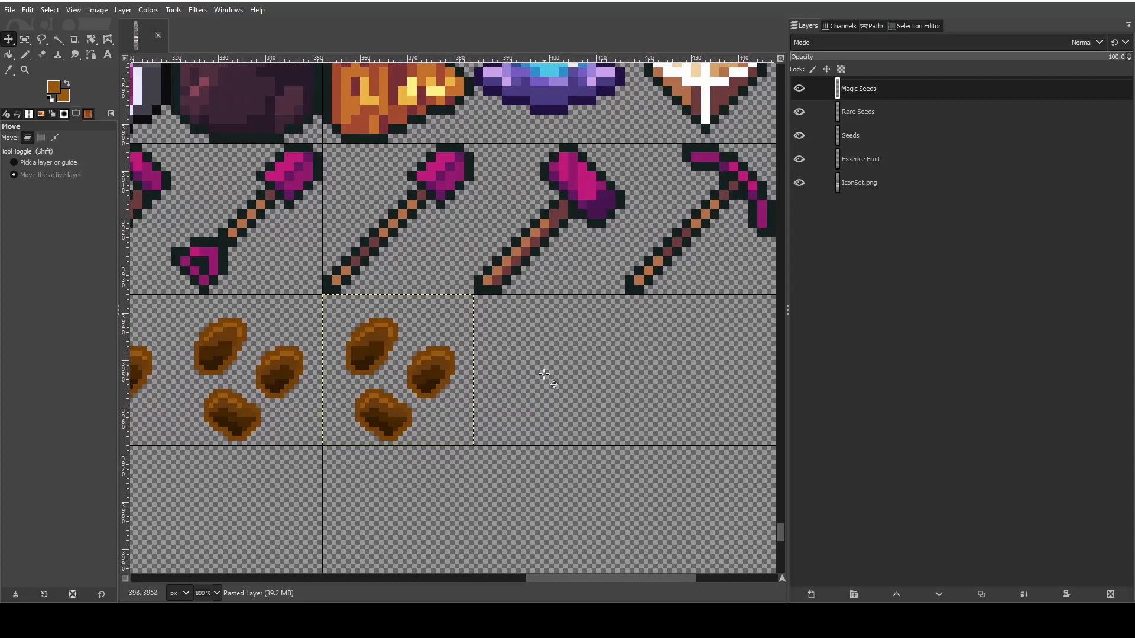
key("Return")
- Paste another seeds copy as a new layer in the empty tile beside the Magic Seeds and rename it Treasure Seeds
key("ctrl+v")
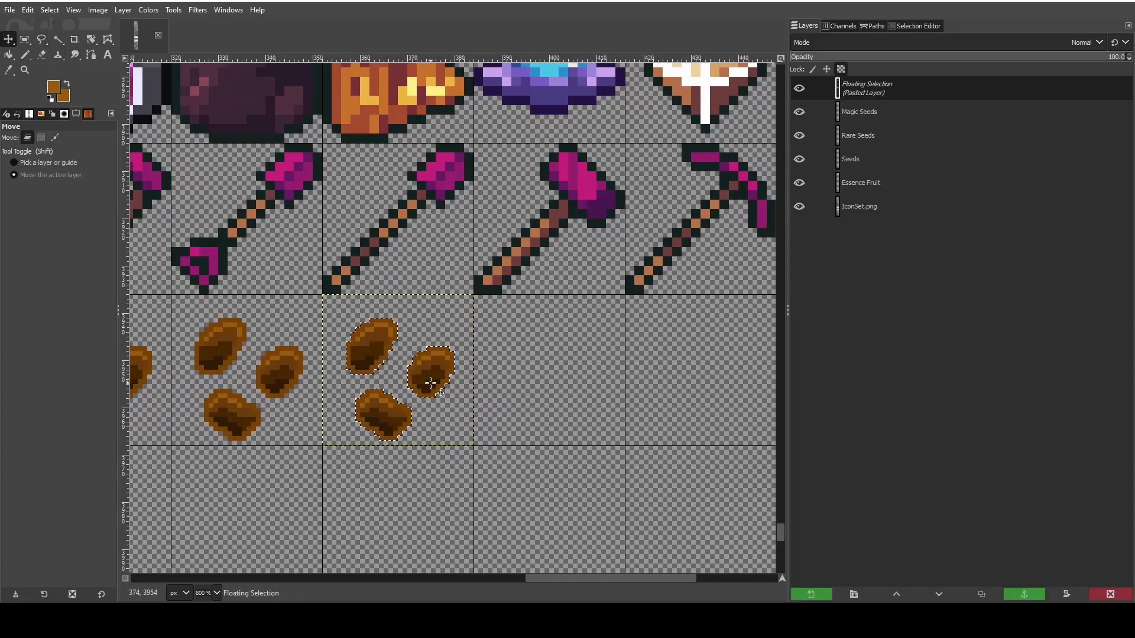
key("shift+ctrl+n")
left_click_drag(374, 385, 523, 384)
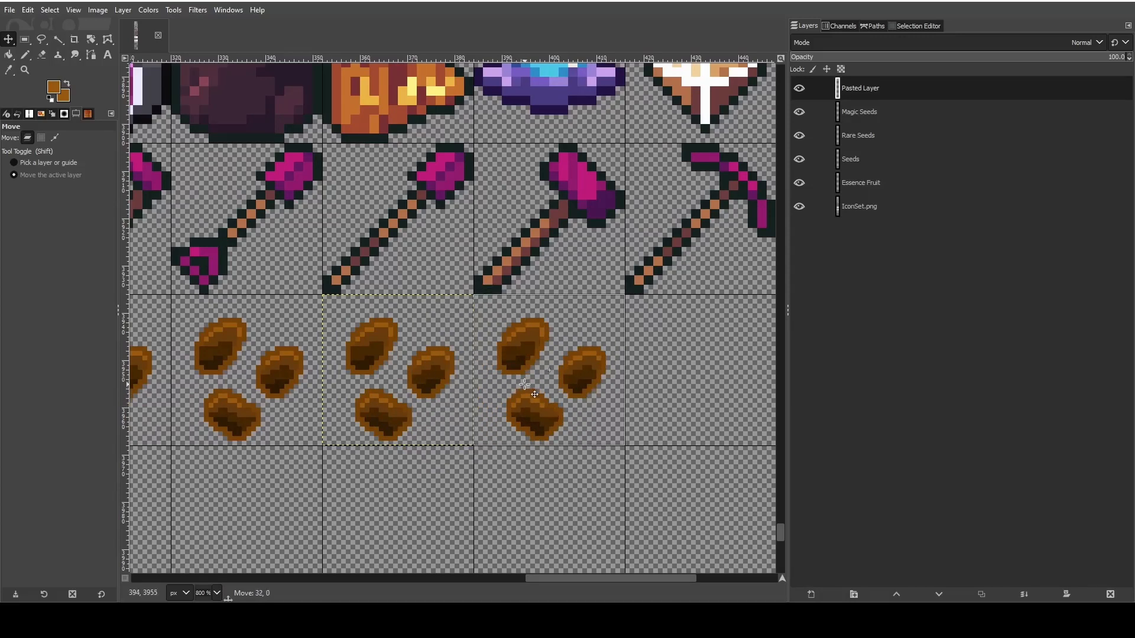
double_click(869, 89)
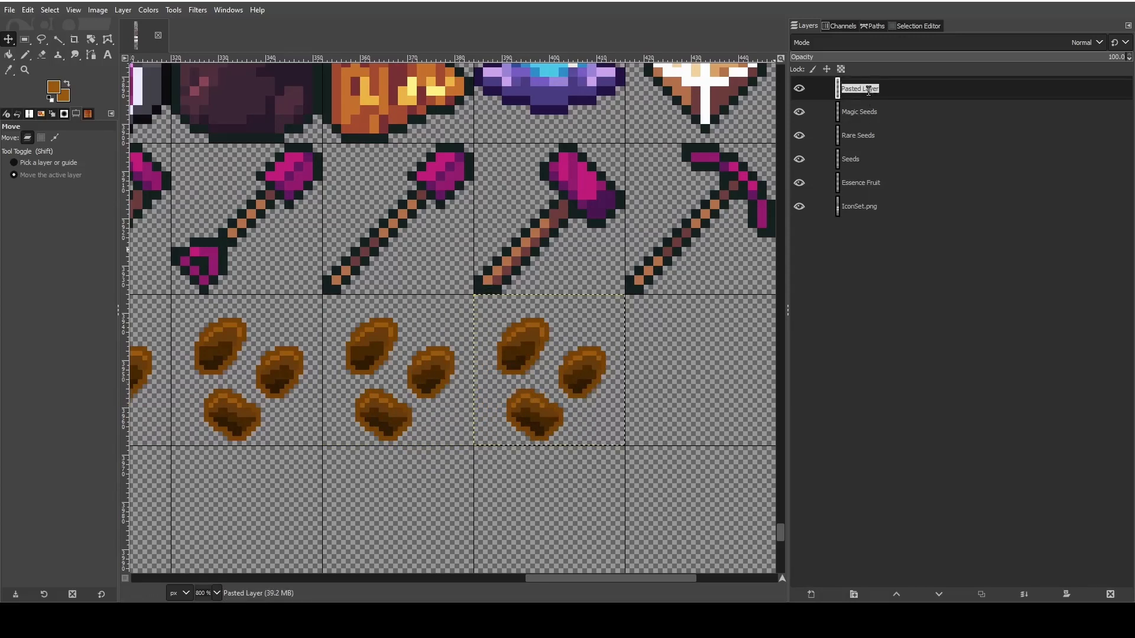
type("Treasure Seeds")
key("Return")
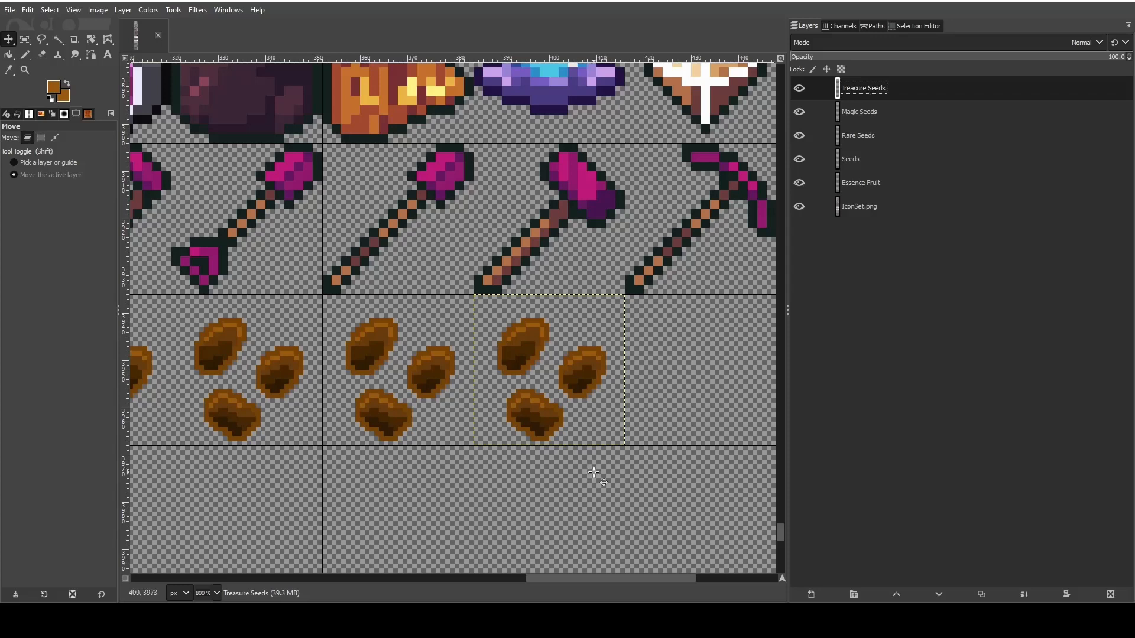
- Paste one more seeds copy as a new layer in the empty tile beside the Treasure Seeds and name it Crystal Seeds
key("ctrl+v")
left_click_drag(605, 577, 651, 577)
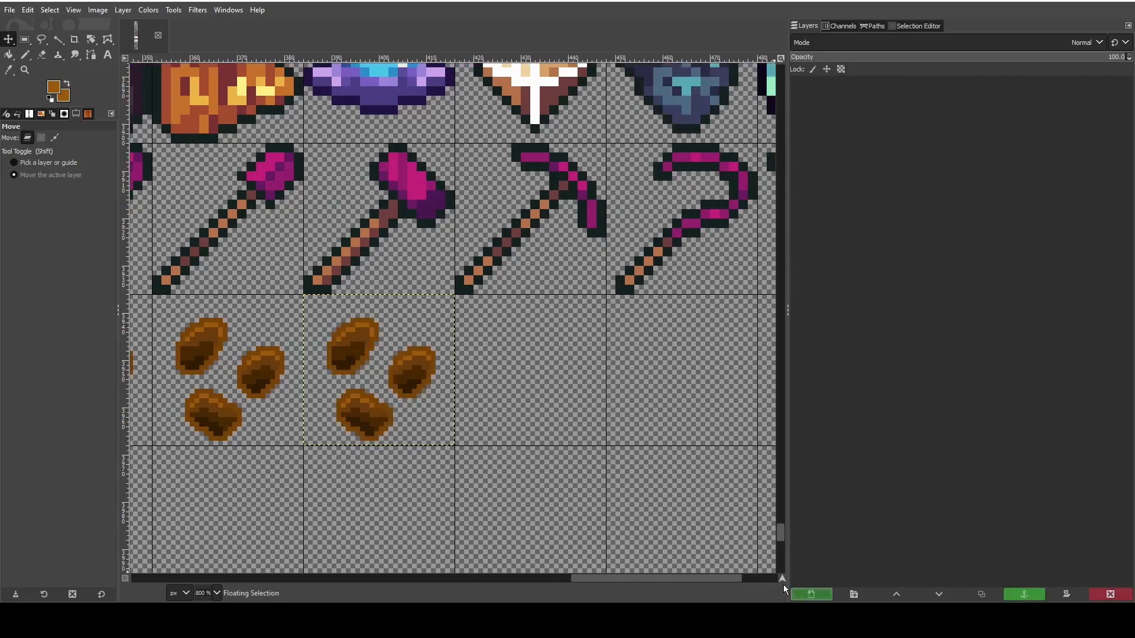
left_click(811, 593)
left_click_drag(391, 385, 542, 384)
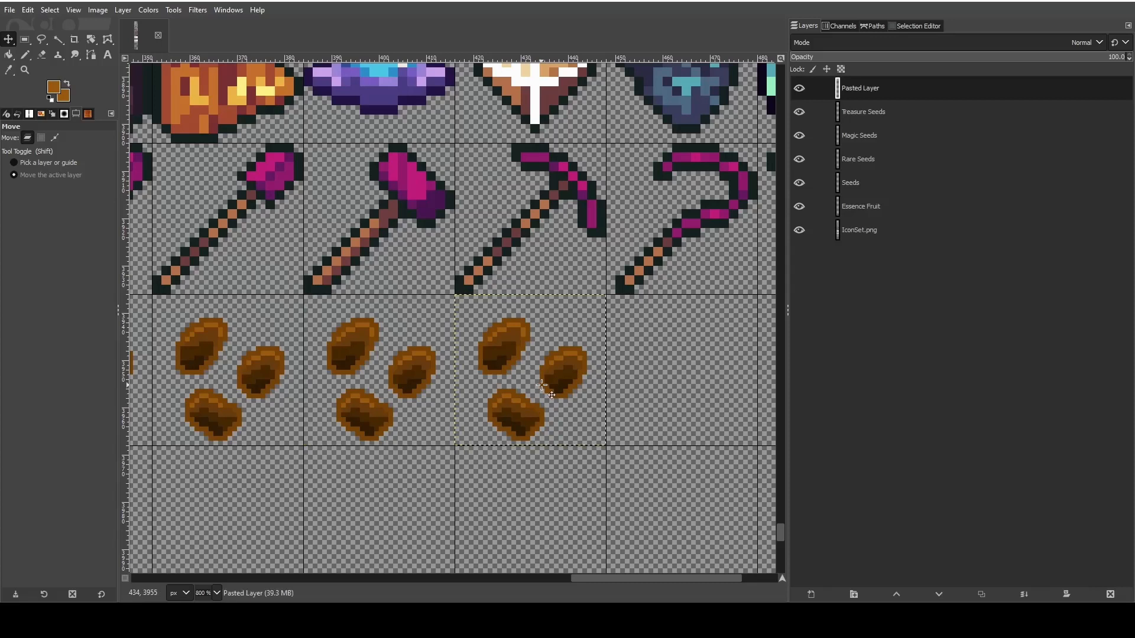
double_click(875, 88)
type("Crystal Seeds")
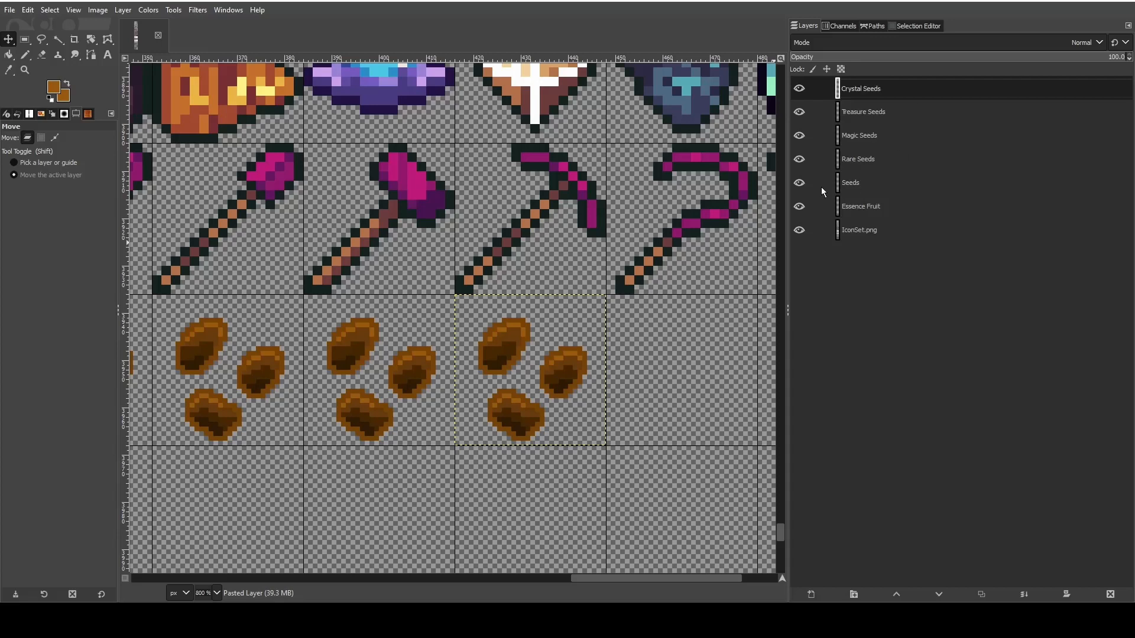
- Make the Rare Seeds layer active and set the foreground color to green 006c00
left_click_drag(631, 582, 524, 567)
left_click(886, 168)
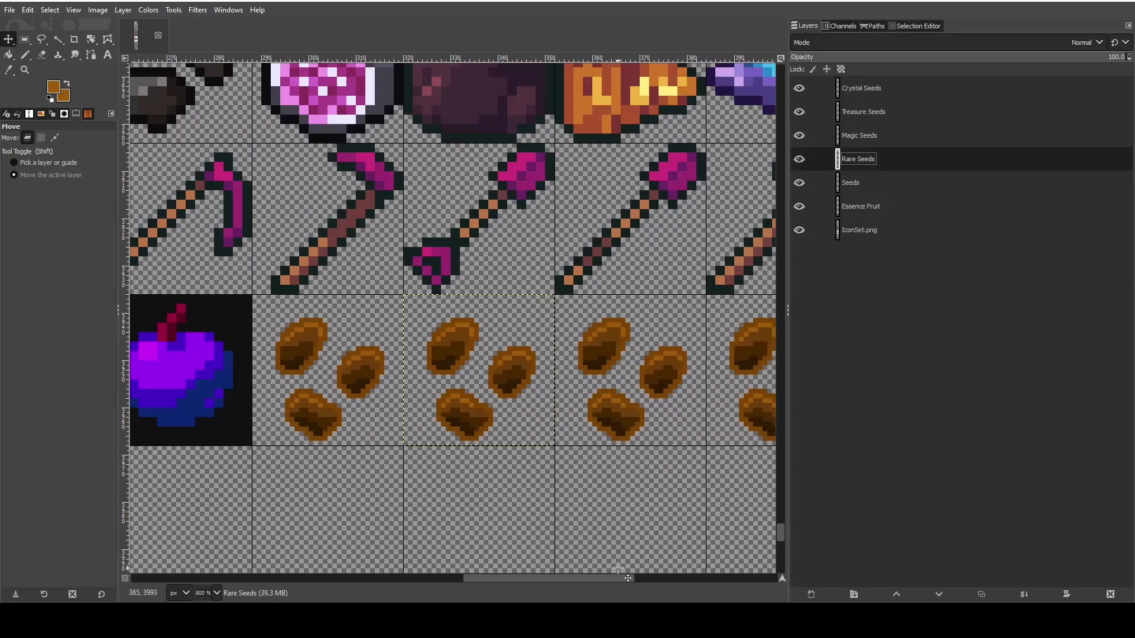
left_click_drag(617, 568, 641, 579)
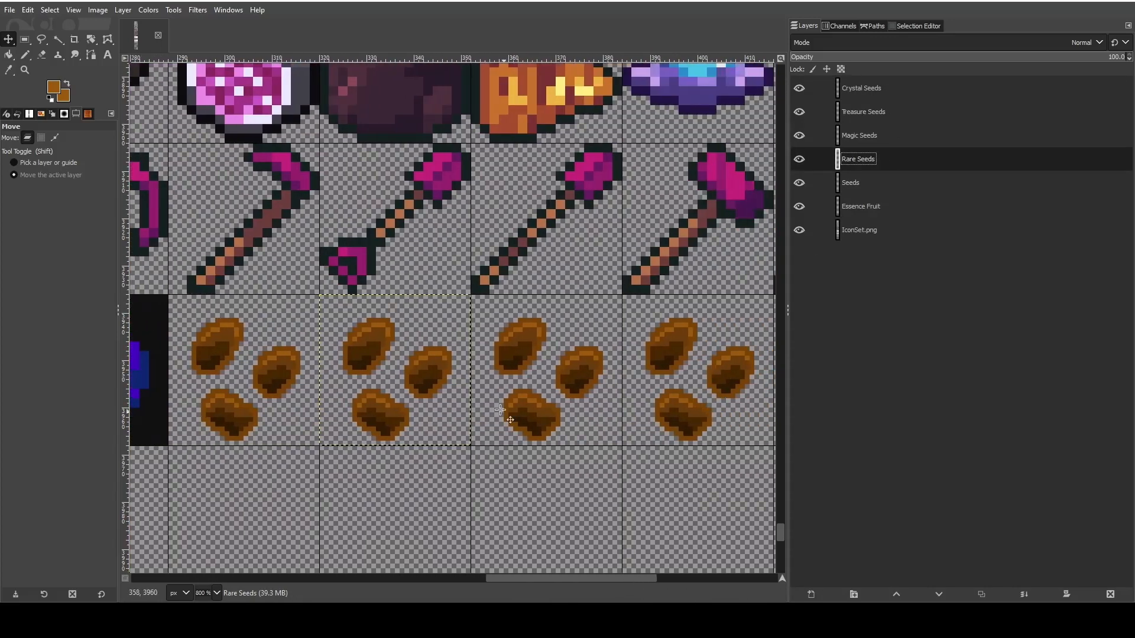
scroll(500, 410, "up", 2)
left_click_drag(540, 577, 562, 585)
scroll(491, 476, "up", 3)
scroll(491, 476, "down", 3)
scroll(491, 476, "up", 1)
scroll(491, 477, "up", 1)
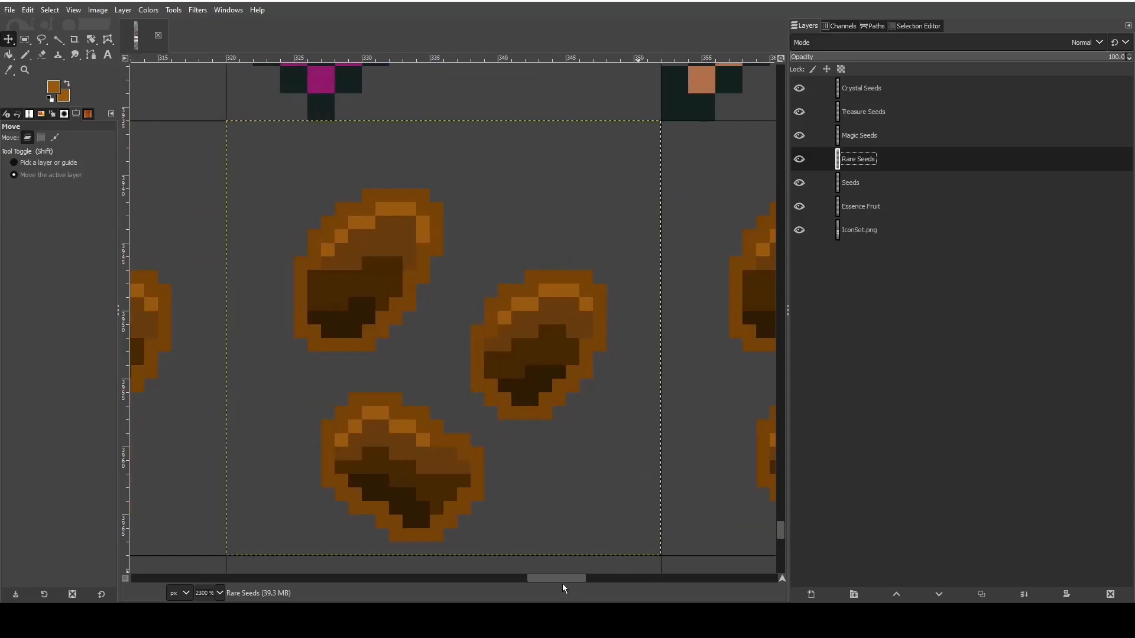
left_click(56, 85)
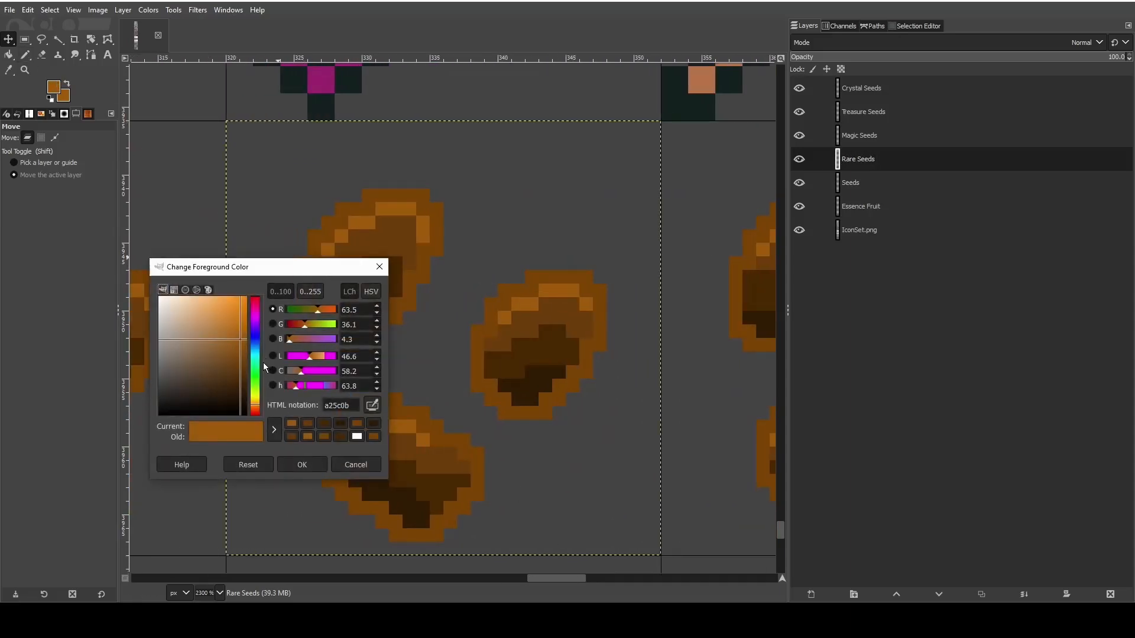
mouse_move(260, 377)
left_mouse_down()
mouse_move(256, 393)
mouse_move(244, 371)
mouse_move(259, 380)
left_mouse_up()
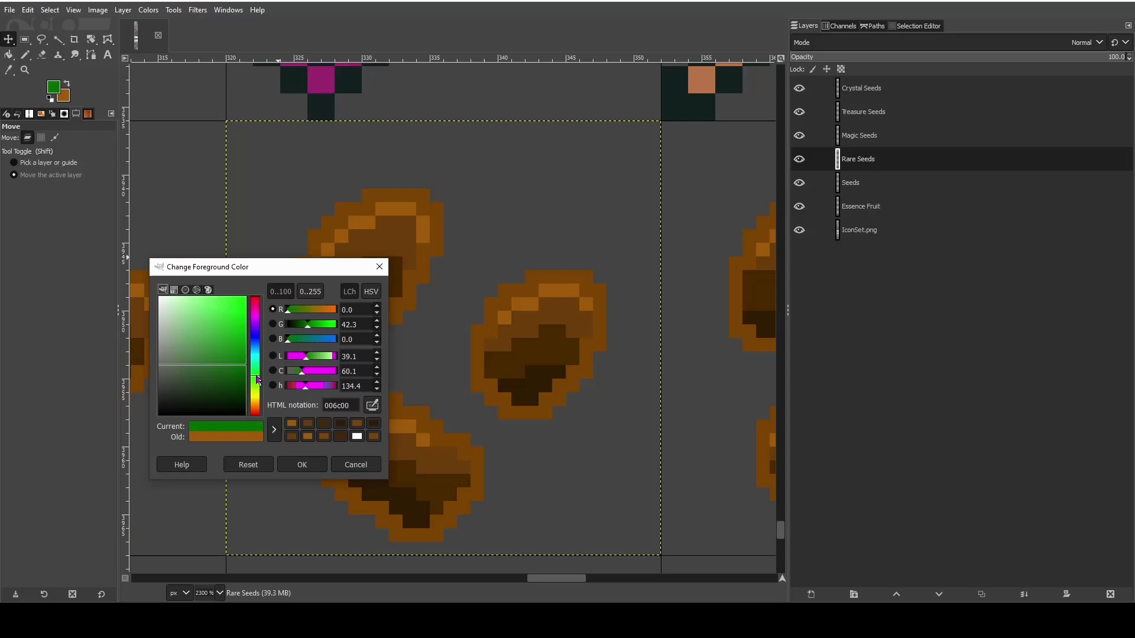
left_click(294, 463)
- Paint the darkest shading of the upper-left and right Rare Seeds green with the Pencil and add a small green swatch in the tile's corner
left_click(25, 54)
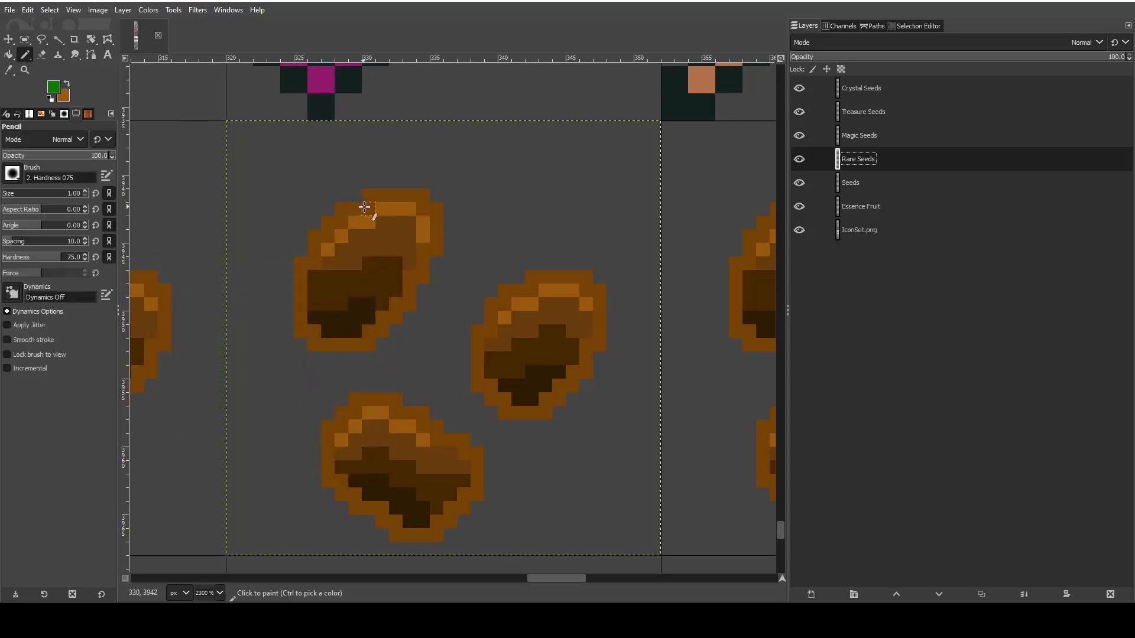
mouse_move(321, 313)
left_mouse_down()
mouse_move(360, 335)
mouse_move(373, 321)
mouse_move(354, 305)
left_mouse_up()
mouse_move(499, 384)
left_mouse_down()
mouse_move(532, 395)
mouse_move(529, 385)
mouse_move(554, 373)
mouse_move(516, 399)
left_mouse_up()
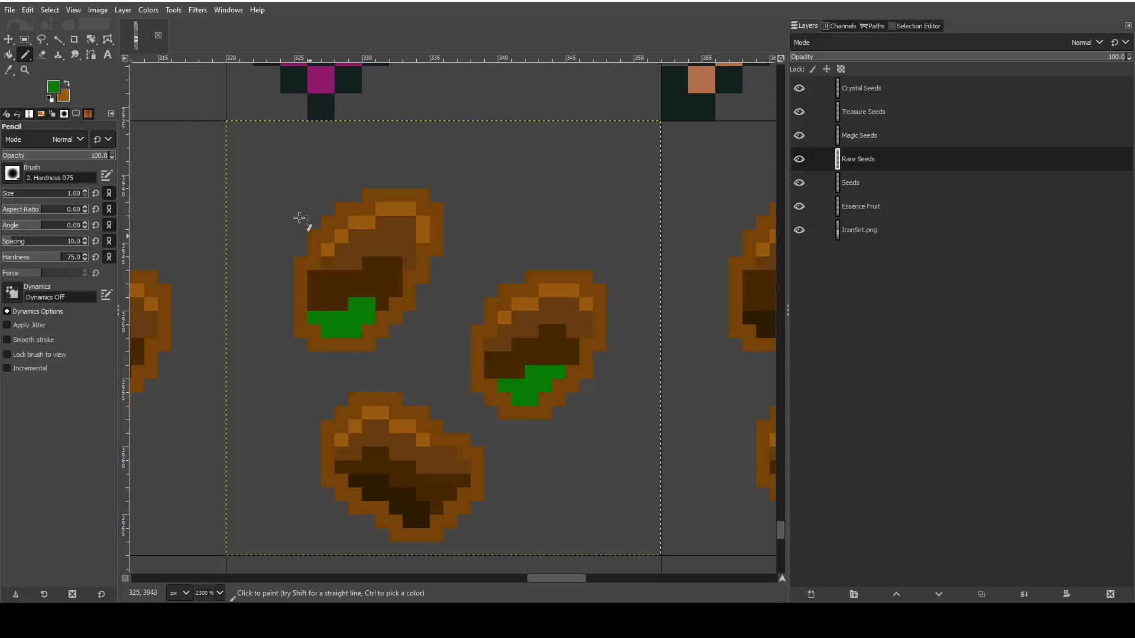
left_click_drag(274, 131, 271, 144)
- Keep the green as the background color and set the foreground color to dark green 084b08
left_click(67, 85)
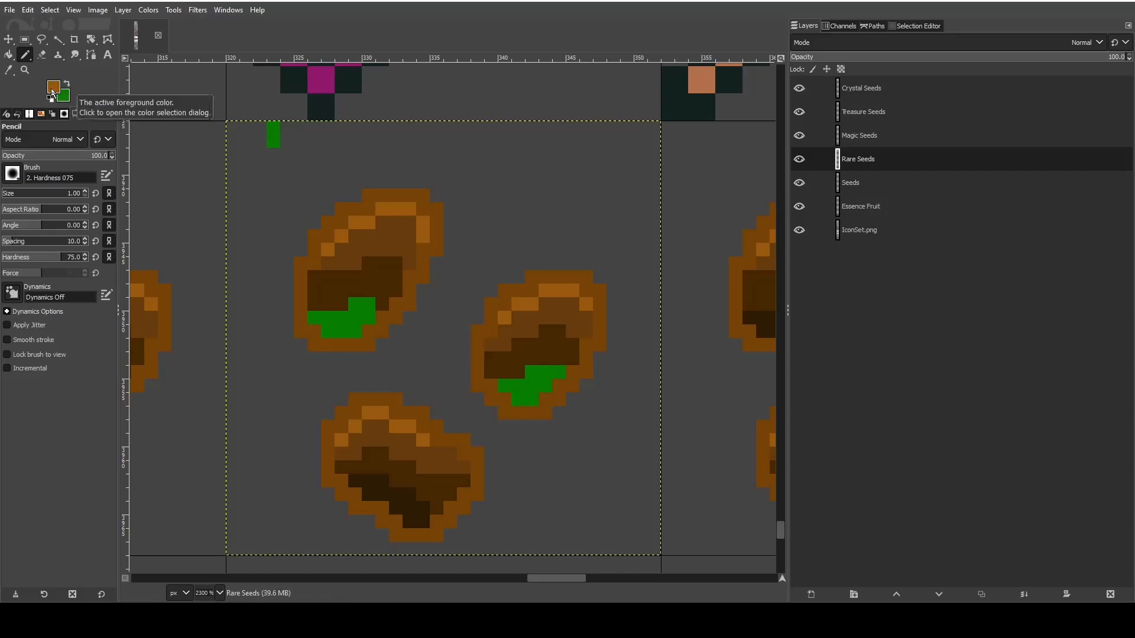
key("o")
left_click(335, 321)
key("n")
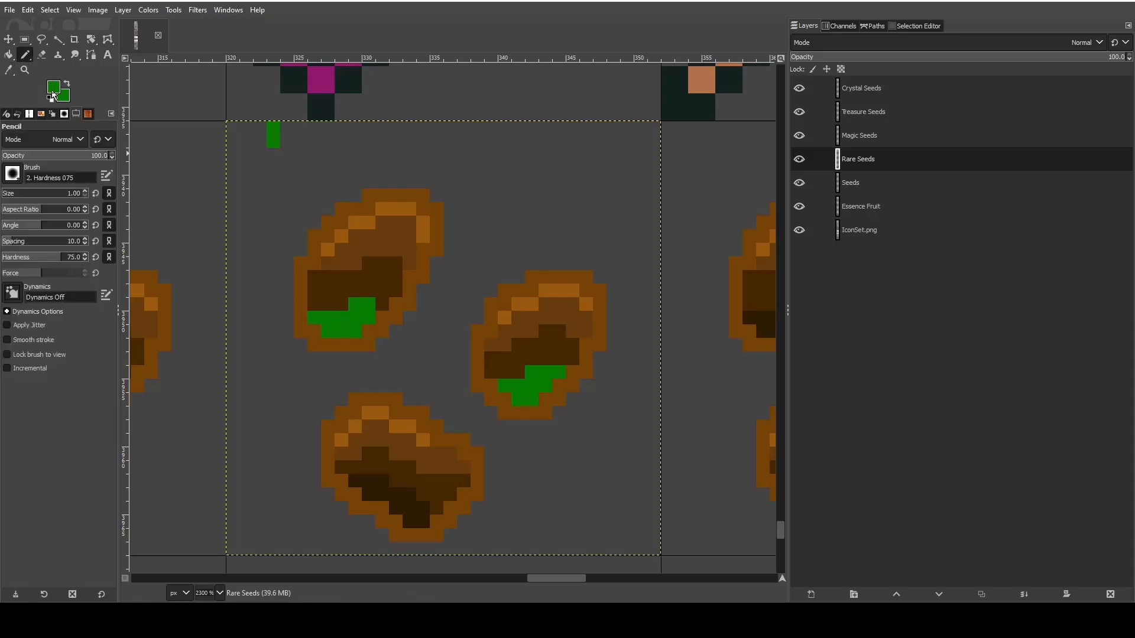
left_click(52, 93)
mouse_move(230, 370)
left_mouse_down()
mouse_move(227, 352)
mouse_move(217, 360)
left_mouse_up()
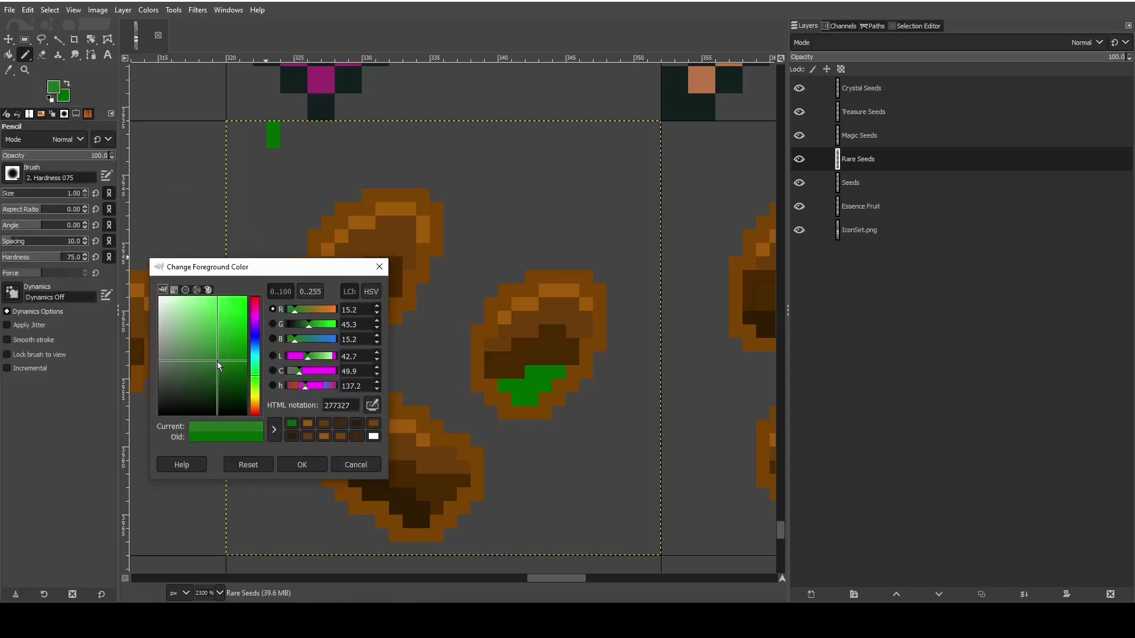
left_click(296, 469)
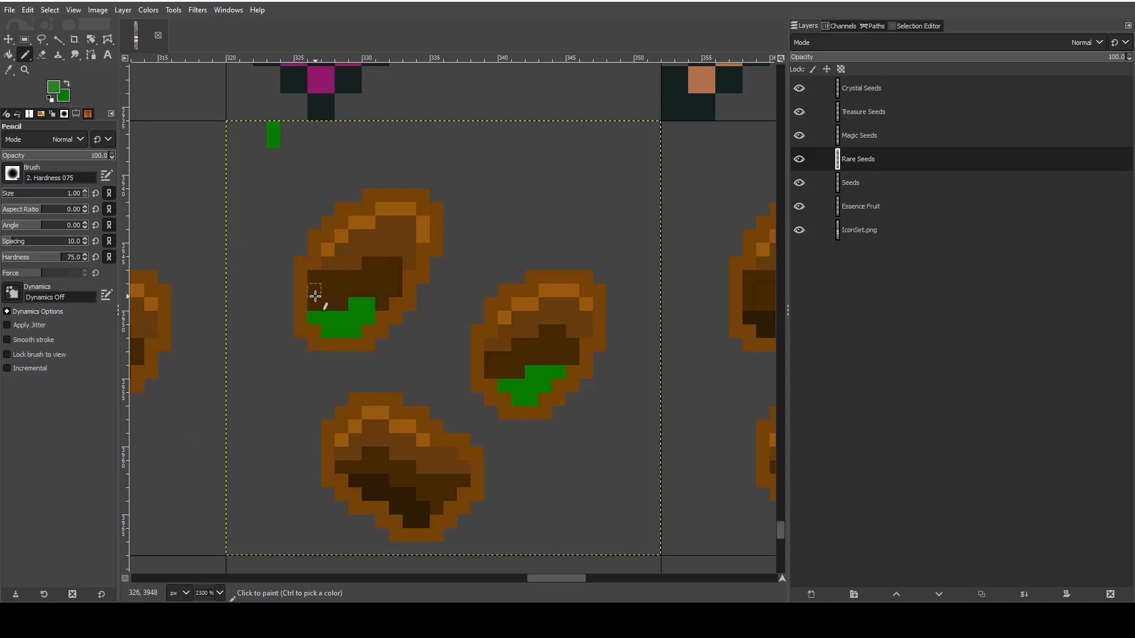
left_click(51, 86)
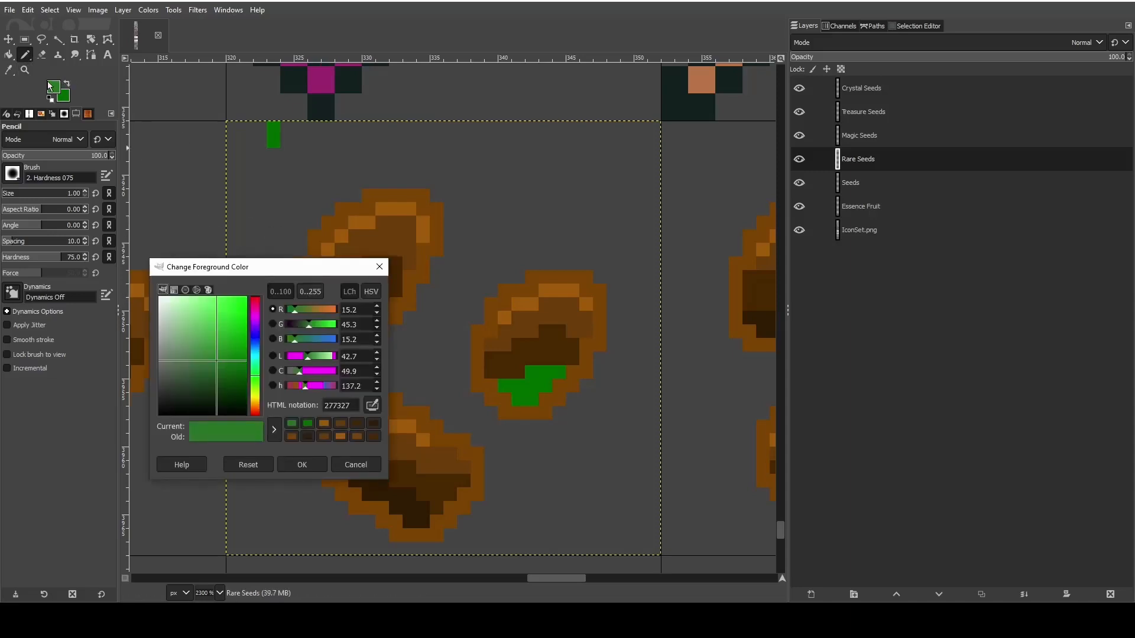
left_click_drag(205, 346, 242, 386)
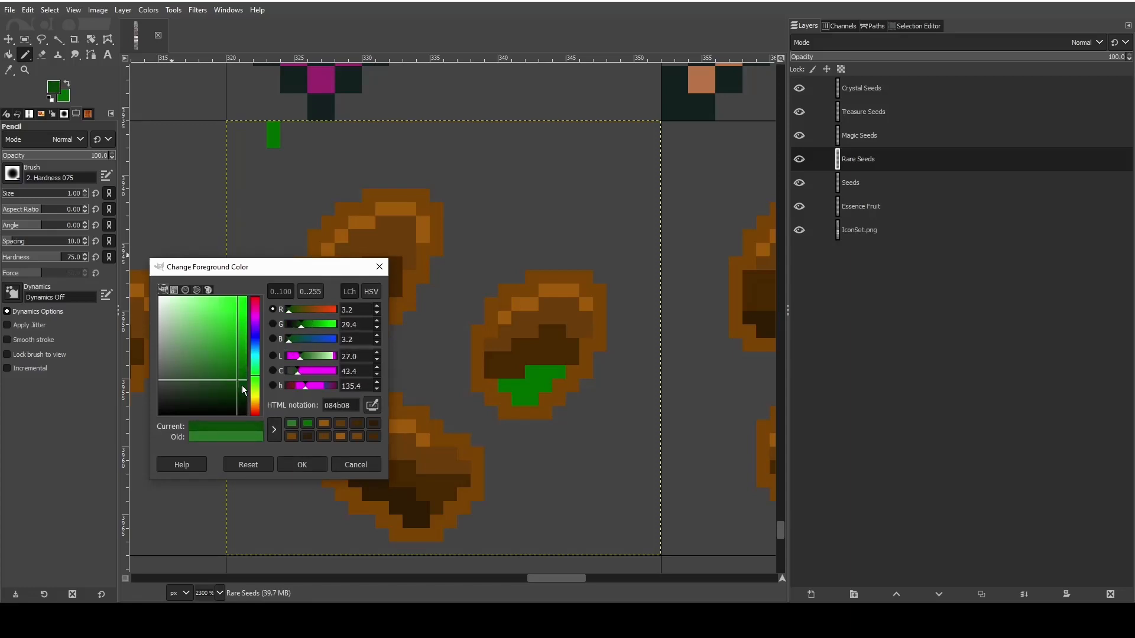
left_click(302, 464)
- Repaint the darkest shading of the upper-left and right seeds, the corner swatch, and the bottom seed's lowest dark pixels in dark green
mouse_move(324, 314)
left_mouse_down()
mouse_move(360, 318)
mouse_move(317, 318)
mouse_move(350, 335)
mouse_move(368, 305)
left_mouse_up()
key("ctrl+z")
left_click(366, 320)
left_click(315, 319, "shift")
left_click_drag(276, 127, 277, 152)
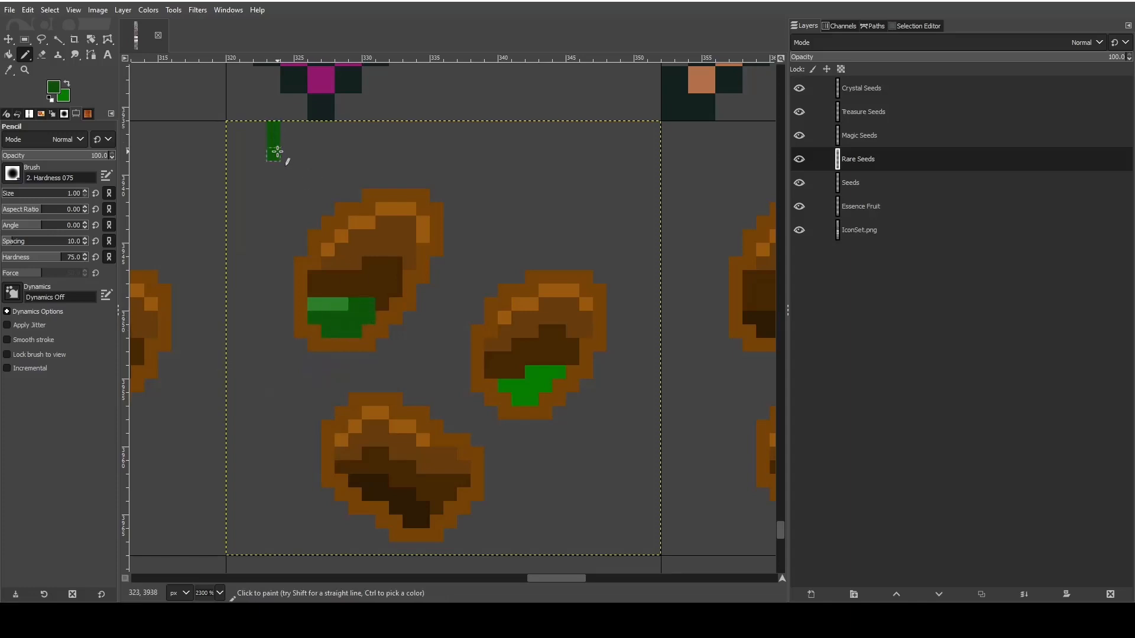
mouse_move(500, 382)
left_mouse_down()
mouse_move(546, 386)
mouse_move(479, 319)
mouse_move(552, 364)
mouse_move(519, 399)
left_mouse_up()
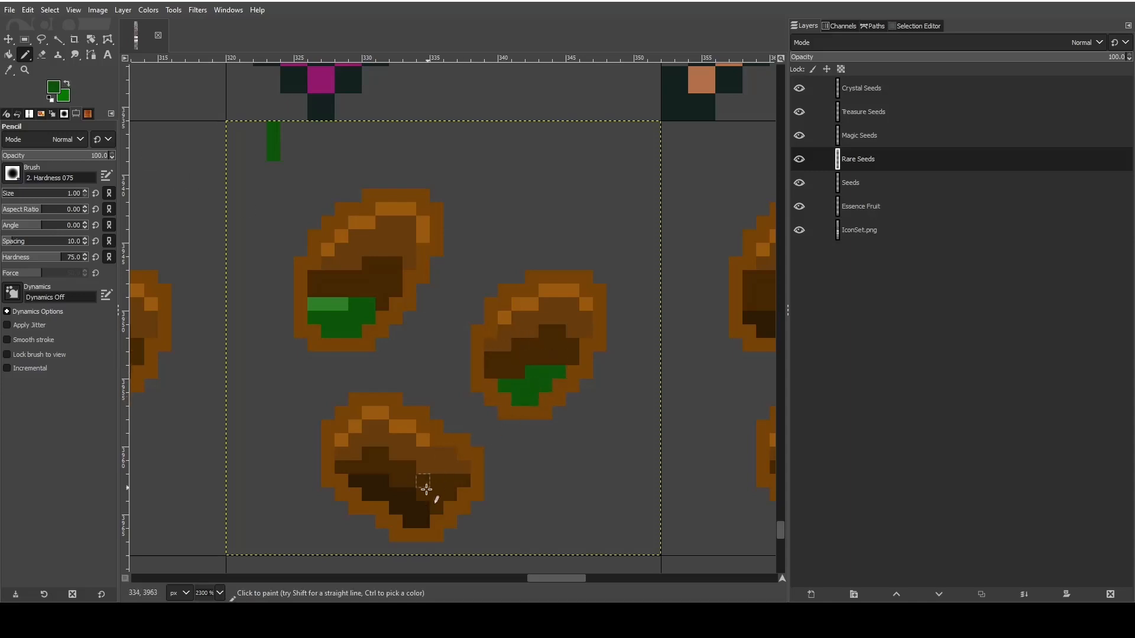
left_click_drag(408, 521, 420, 521)
key("shift+b")
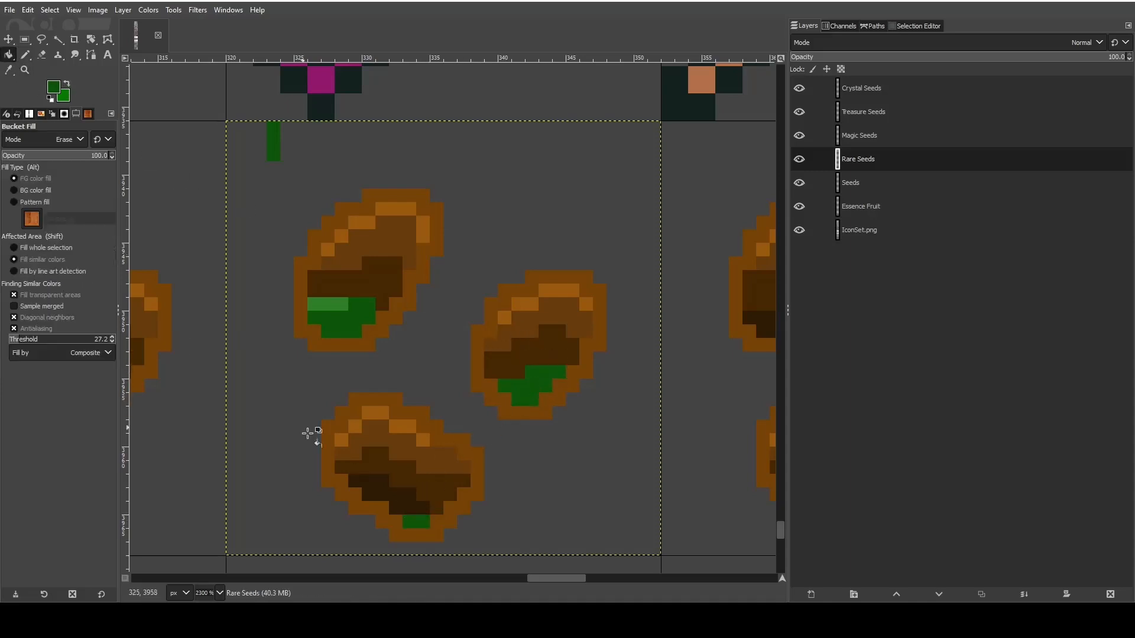
left_click(367, 486)
key("ctrl+z")
- Paint the rest of the bottom seed's darkest shading dark green with the Pencil
key("n")
mouse_move(413, 517)
left_mouse_down()
mouse_move(418, 506)
mouse_move(372, 488)
mouse_move(380, 476)
mouse_move(357, 479)
left_mouse_up()
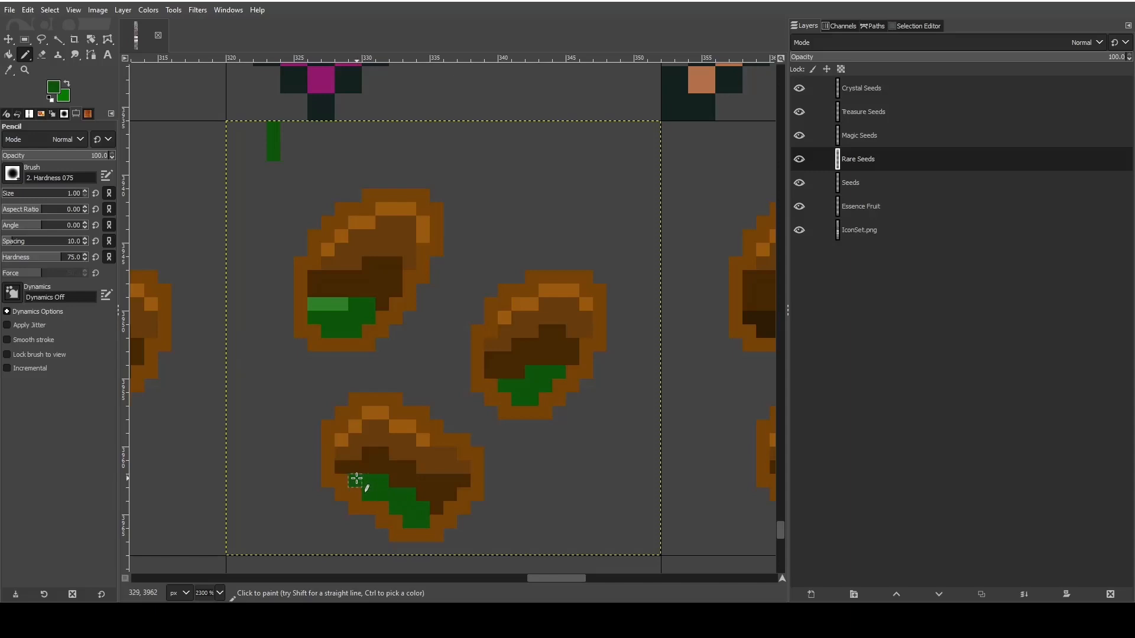
- Swap to the medium green and recolor the upper-left seed's second-darkest brown band with it
key("x")
mouse_move(327, 312)
left_mouse_down()
mouse_move(376, 298)
mouse_move(317, 296)
mouse_move(382, 303)
left_mouse_up()
key("ctrl+z")
left_click(394, 264)
left_click(370, 264, "shift")
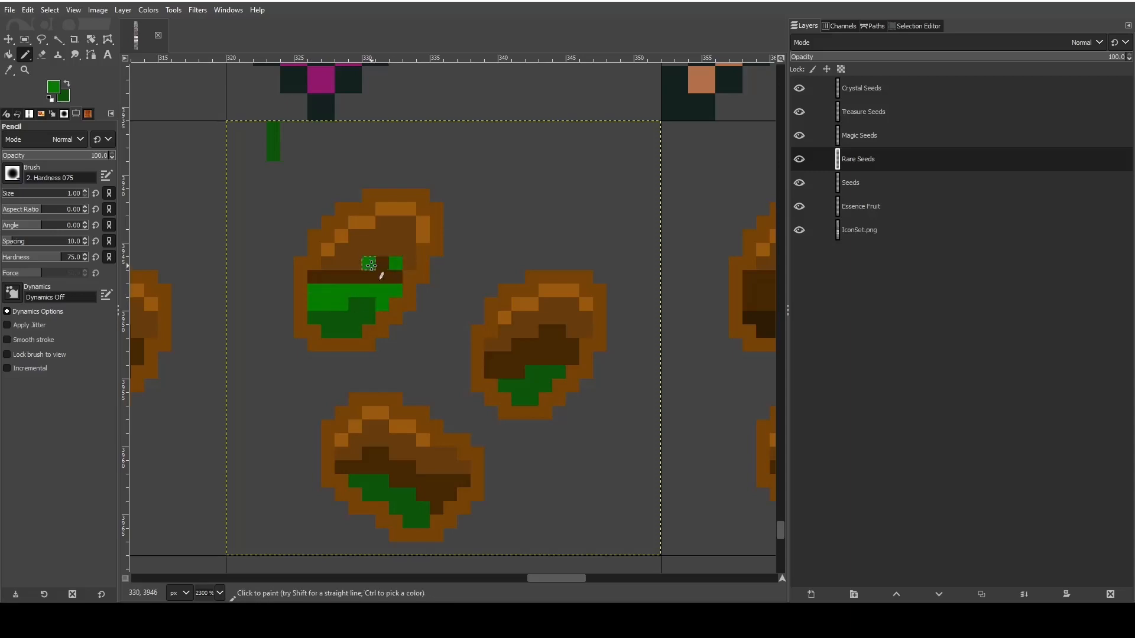
left_click(396, 277)
left_click(312, 277, "shift")
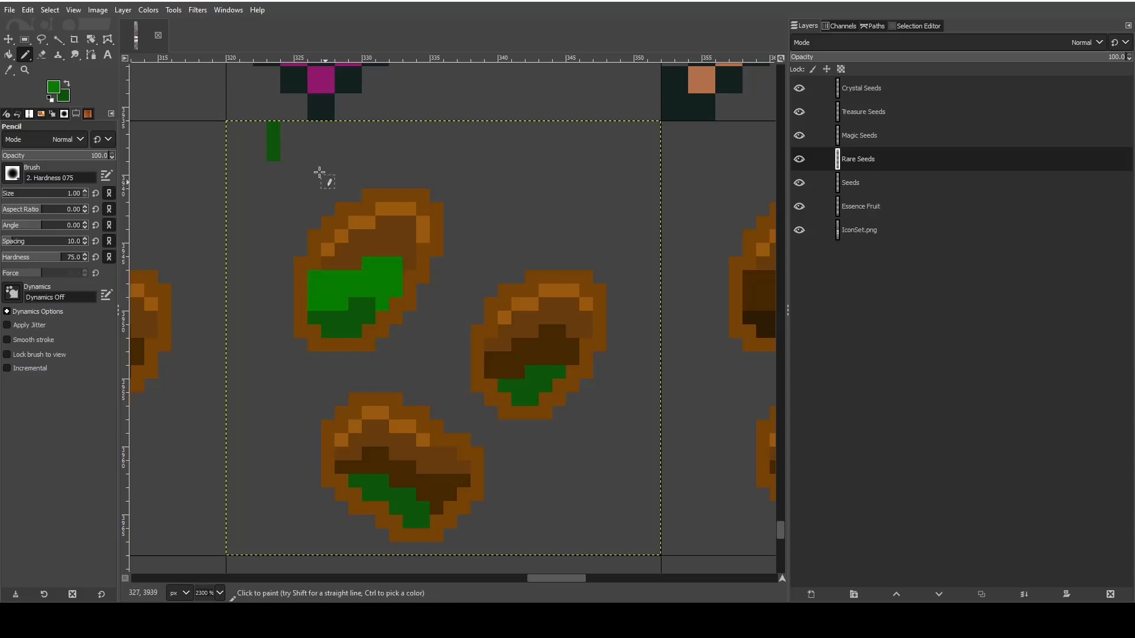
- Add a medium green swatch beside the dark one and recolor the second-darkest bands of the right and bottom seeds medium green
left_click_drag(285, 130, 286, 155)
left_click(491, 372)
left_click(517, 372, "shift")
left_click(491, 359)
left_click(571, 359, "shift")
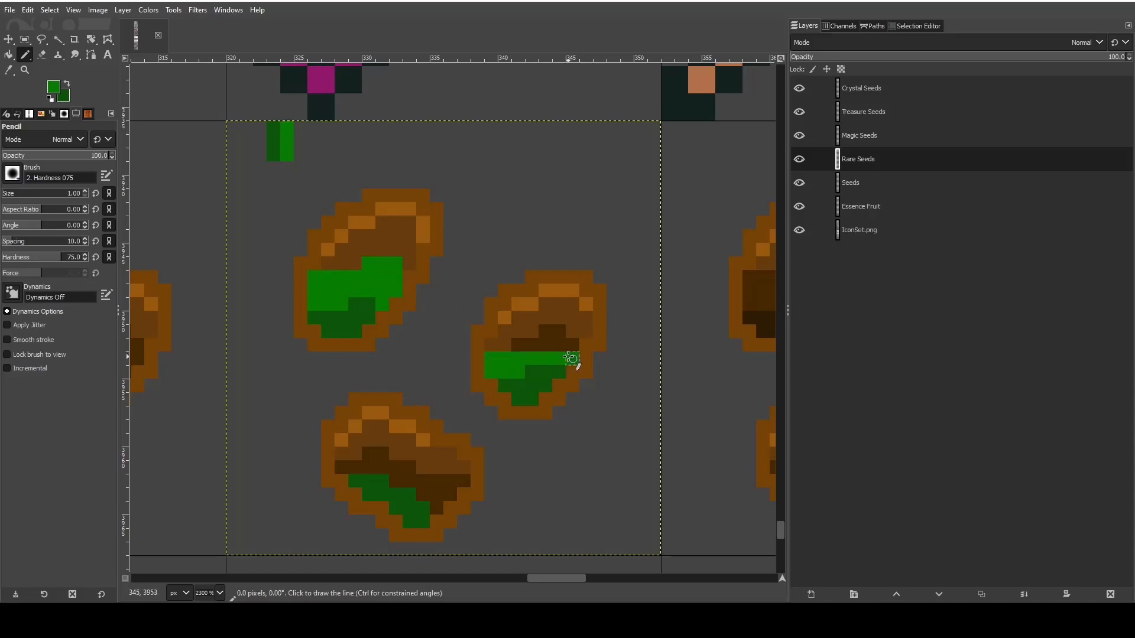
left_click(572, 346)
left_click(520, 345, "shift")
left_click_drag(546, 334, 557, 335)
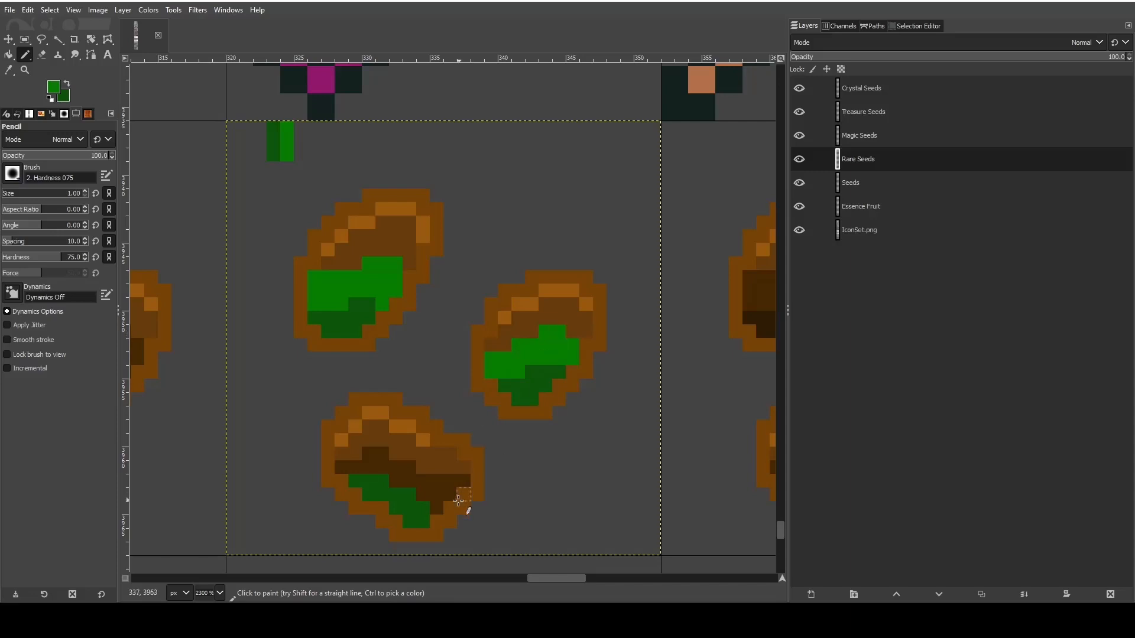
mouse_move(437, 509)
left_mouse_down()
mouse_move(449, 495)
mouse_move(356, 473)
mouse_move(382, 455)
left_mouse_up()
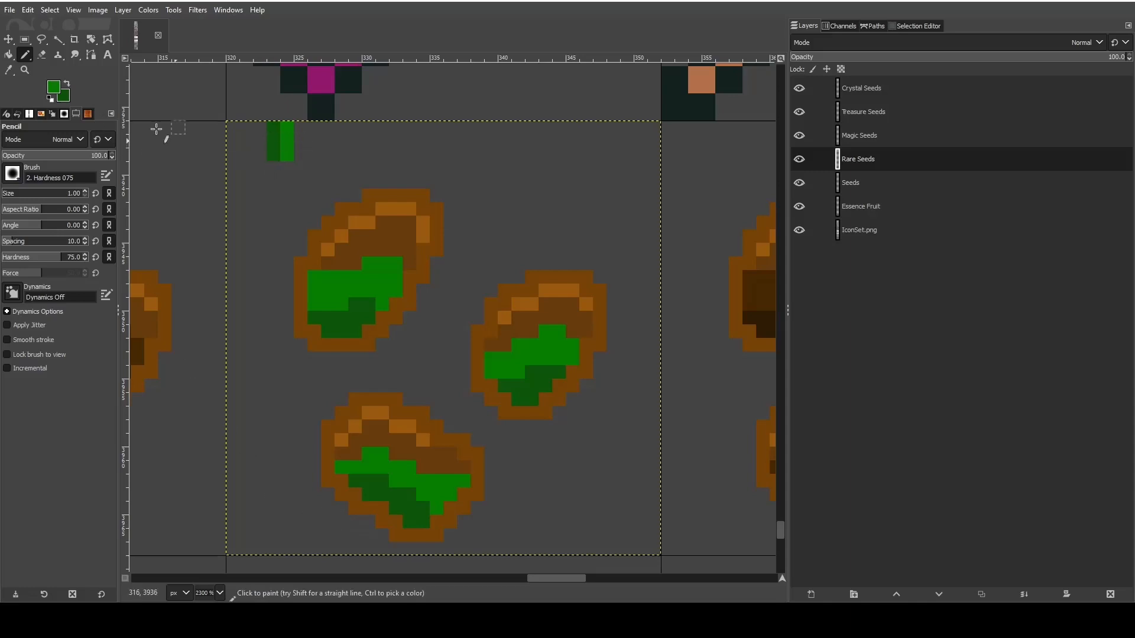
- Change the dark green to a brighter green foreground color and paint the upper-left seed's medium-brown area with it
left_click(68, 86)
left_click(52, 88)
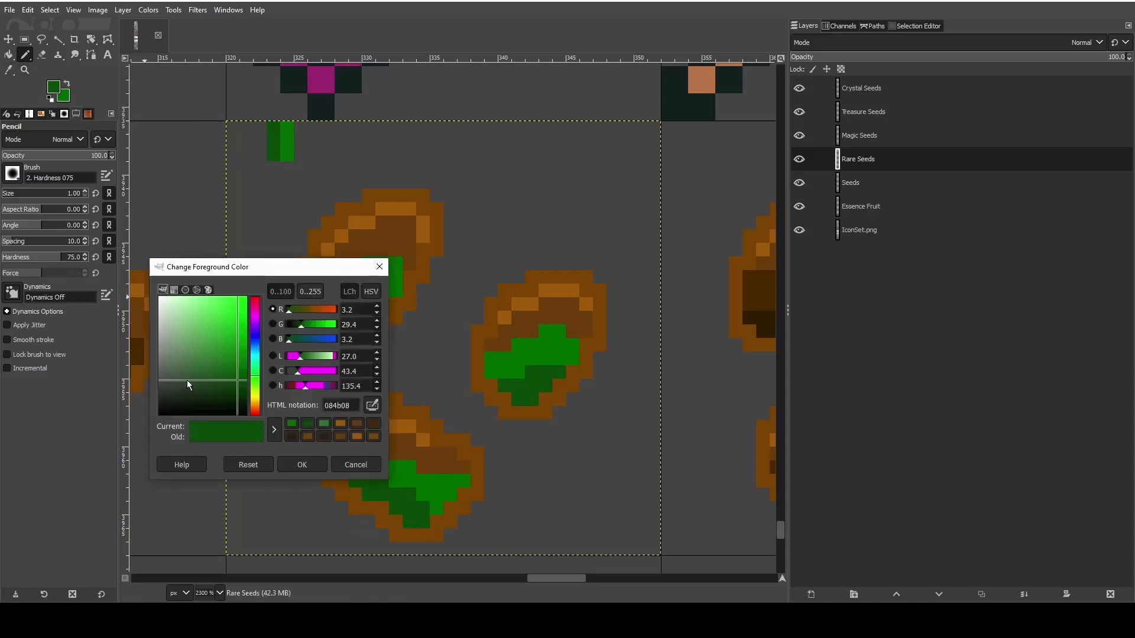
left_click_drag(237, 379, 234, 335)
left_click(302, 464)
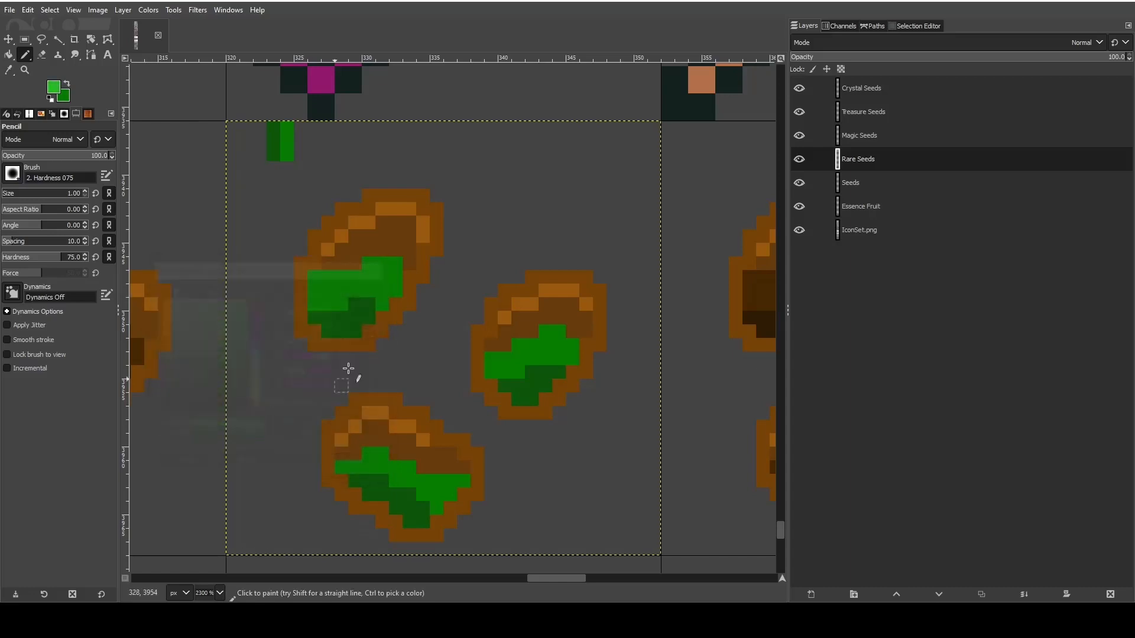
mouse_move(329, 263)
left_mouse_down()
mouse_move(354, 263)
mouse_move(355, 251)
mouse_move(419, 265)
mouse_move(411, 225)
mouse_move(393, 224)
mouse_move(408, 240)
mouse_move(358, 236)
left_mouse_up()
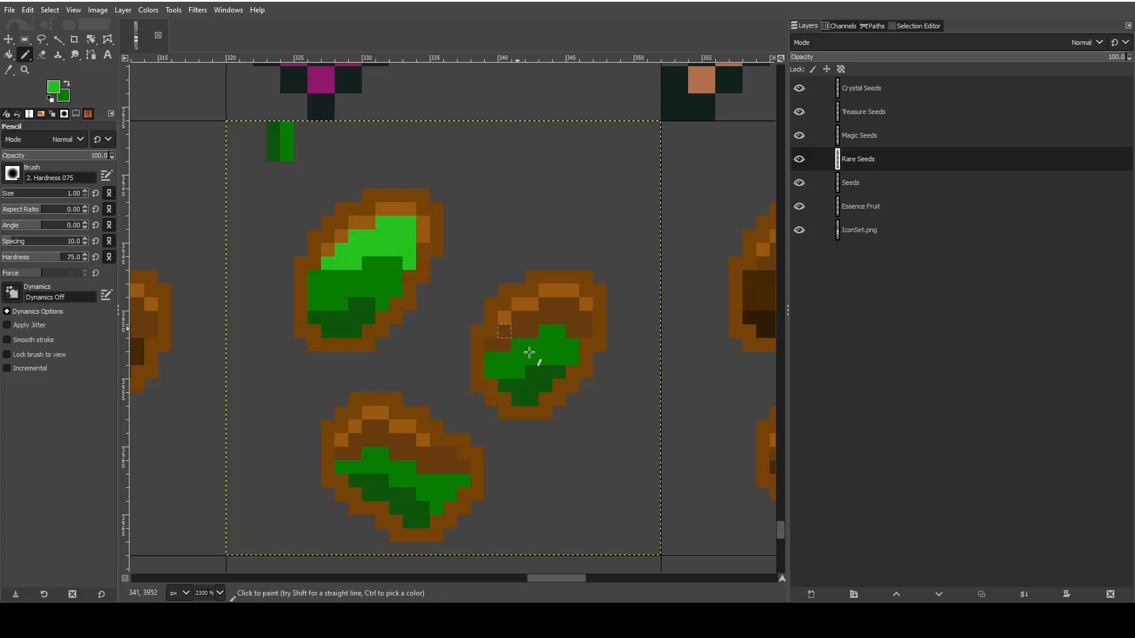
- Recolor the right seed's medium-brown area with the brighter green, undoing the stray strokes along the way
left_click_drag(488, 342, 542, 334)
key("ctrl+z")
left_click(496, 331)
key("ctrl+z")
left_click_drag(500, 331, 531, 330)
left_click(580, 331)
left_click(584, 320)
left_click(521, 319, "shift")
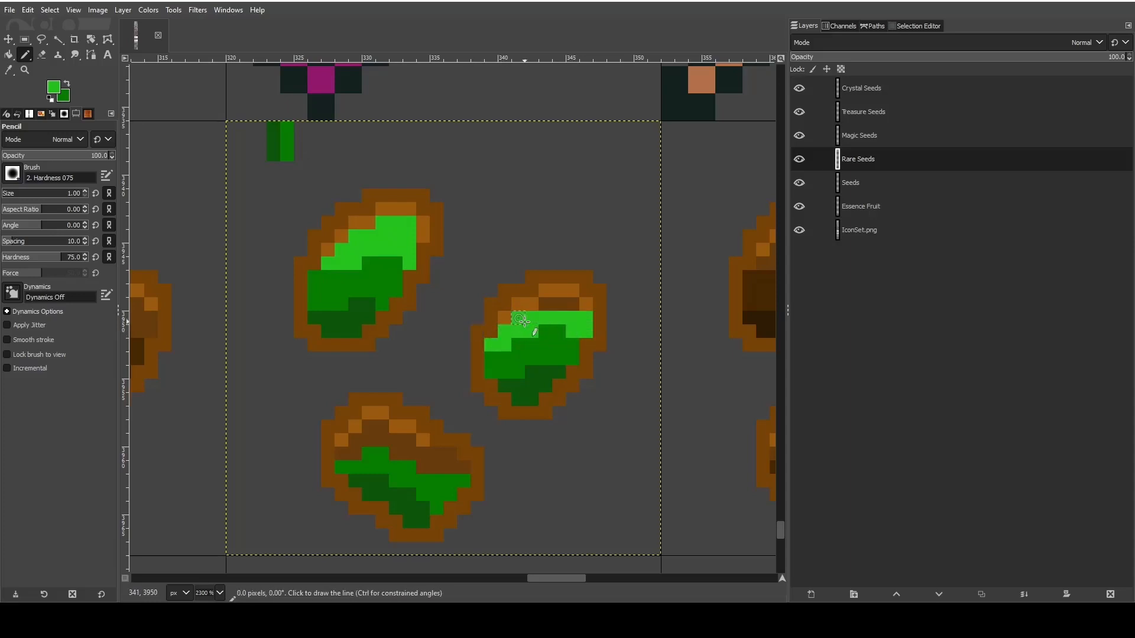
left_click(550, 306)
left_click_drag(552, 306, 575, 305)
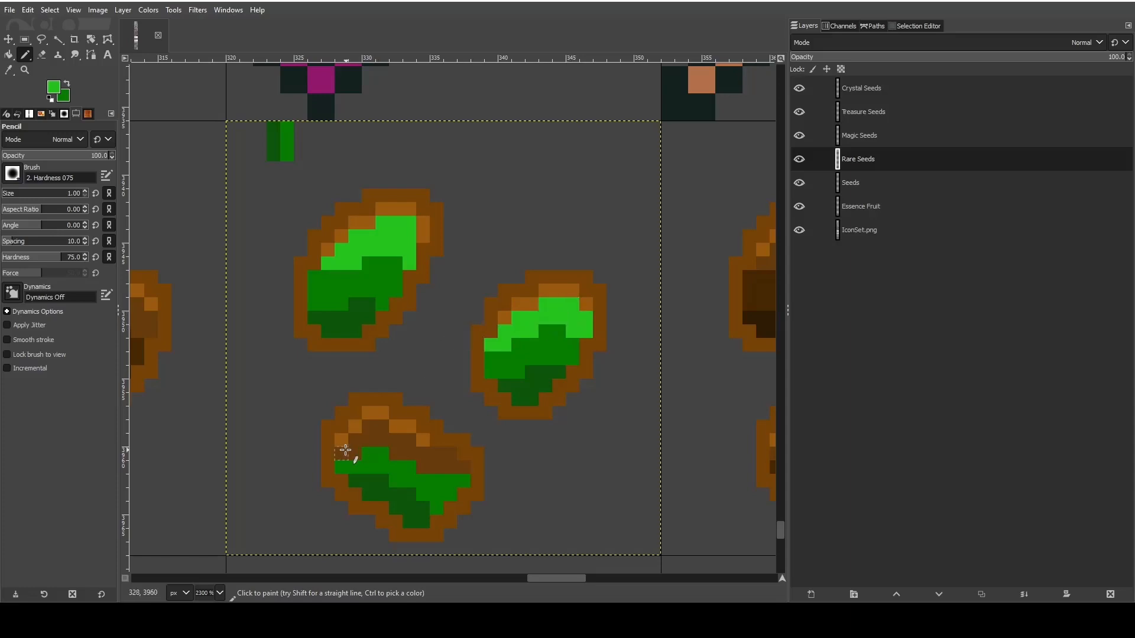
- Paint the bottom seed's medium-brown area with the brighter green and add a swatch of it beside the other greens
mouse_move(344, 452)
left_mouse_down()
mouse_move(463, 465)
mouse_move(374, 425)
left_mouse_up()
left_click(356, 440)
left_click(408, 440, "shift")
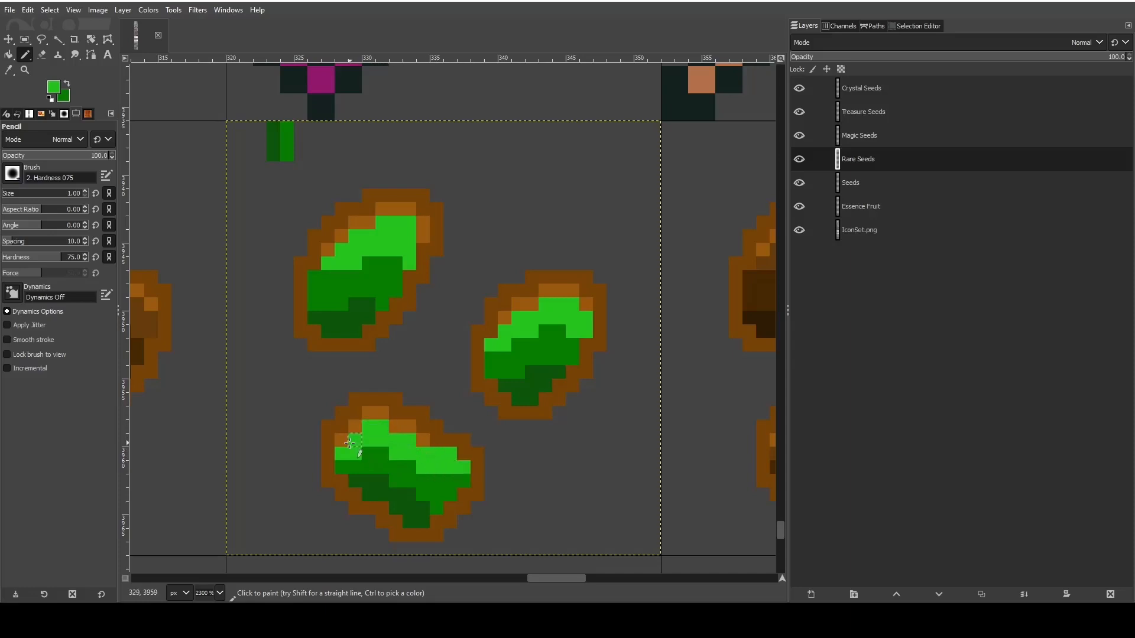
left_click_drag(301, 135, 301, 154)
- Change the foreground to a vivid light green and paint the light-brown highlight pixels of all three seeds with it
left_click(50, 90)
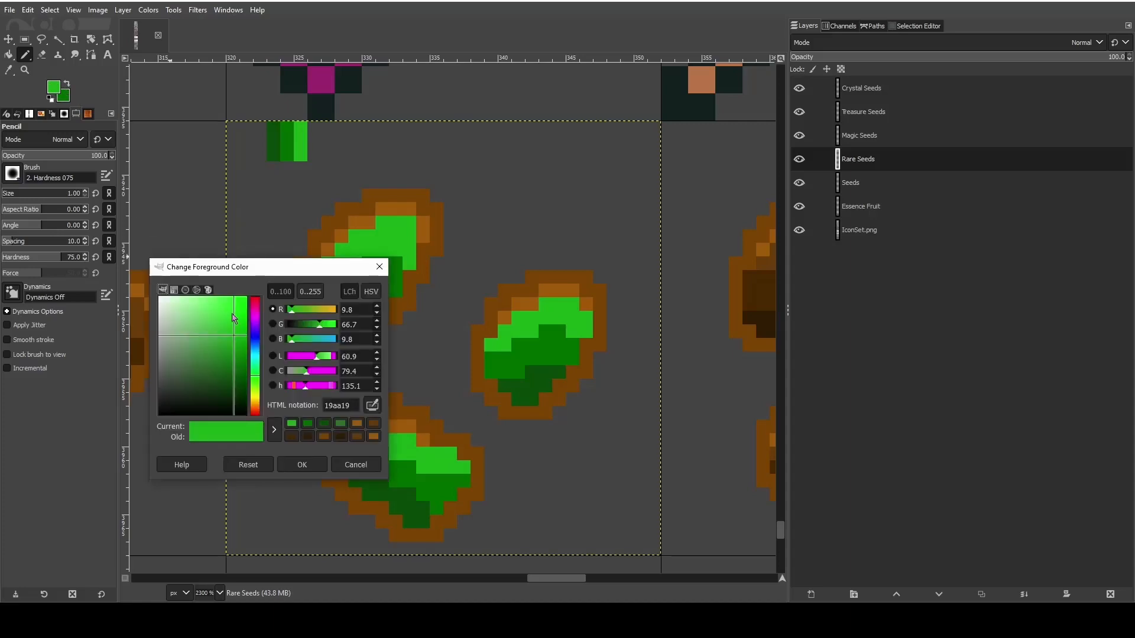
left_click_drag(235, 317, 241, 301)
left_click(290, 462)
left_click(341, 440)
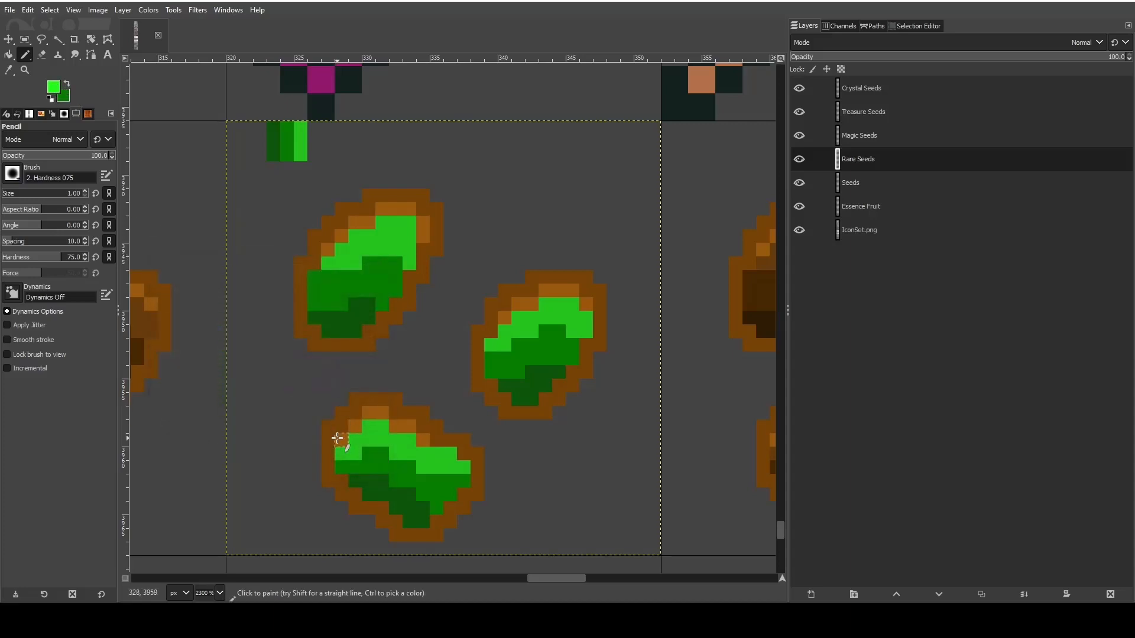
left_click_drag(367, 417, 432, 438)
mouse_move(504, 318)
left_mouse_down()
mouse_move(541, 292)
mouse_move(588, 303)
left_mouse_up()
mouse_move(330, 248)
left_mouse_down()
mouse_move(386, 211)
mouse_move(424, 236)
left_mouse_up()
- Add a vivid light green swatch beside the three other greens above the seeds
scroll(460, 442, "down", 3)
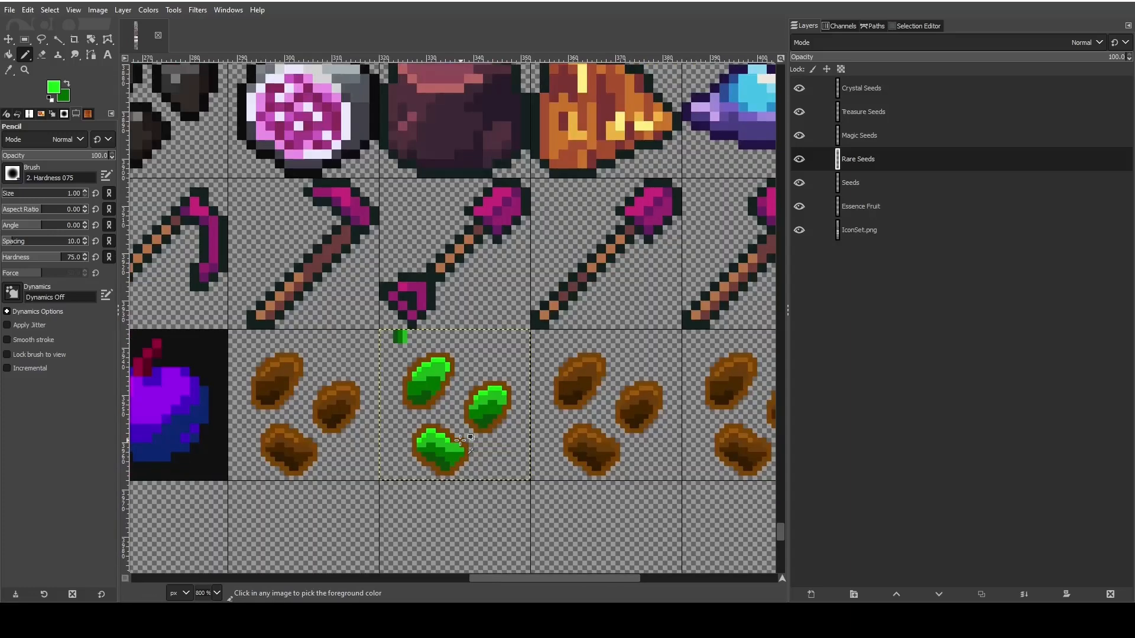
scroll(473, 449, "up", 2)
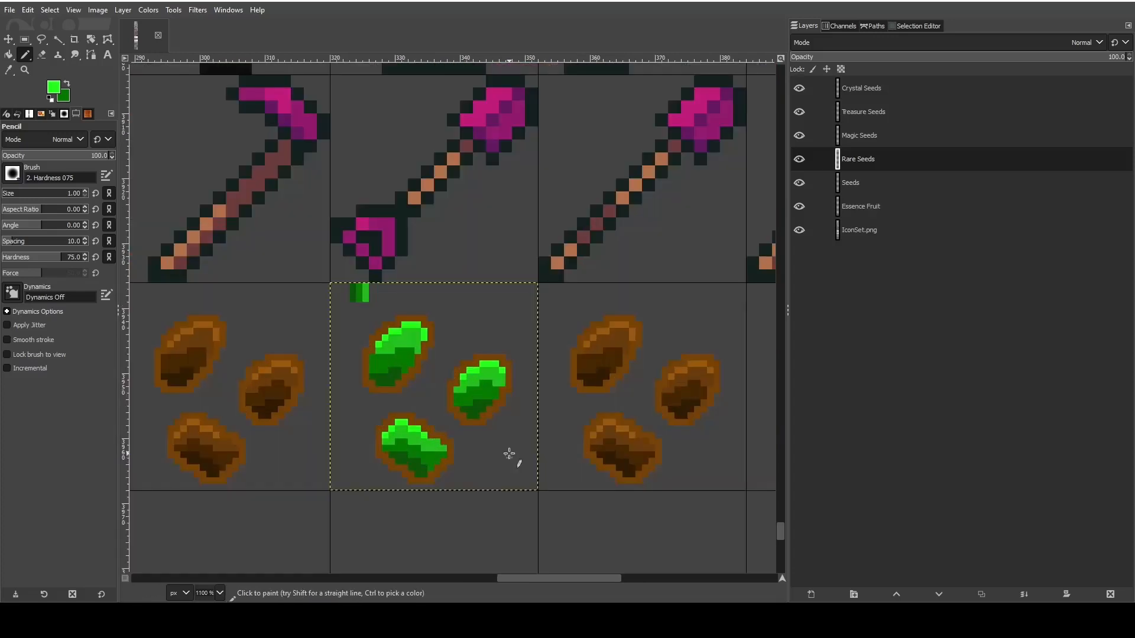
scroll(427, 424, "up", 2)
scroll(426, 424, "up", 1)
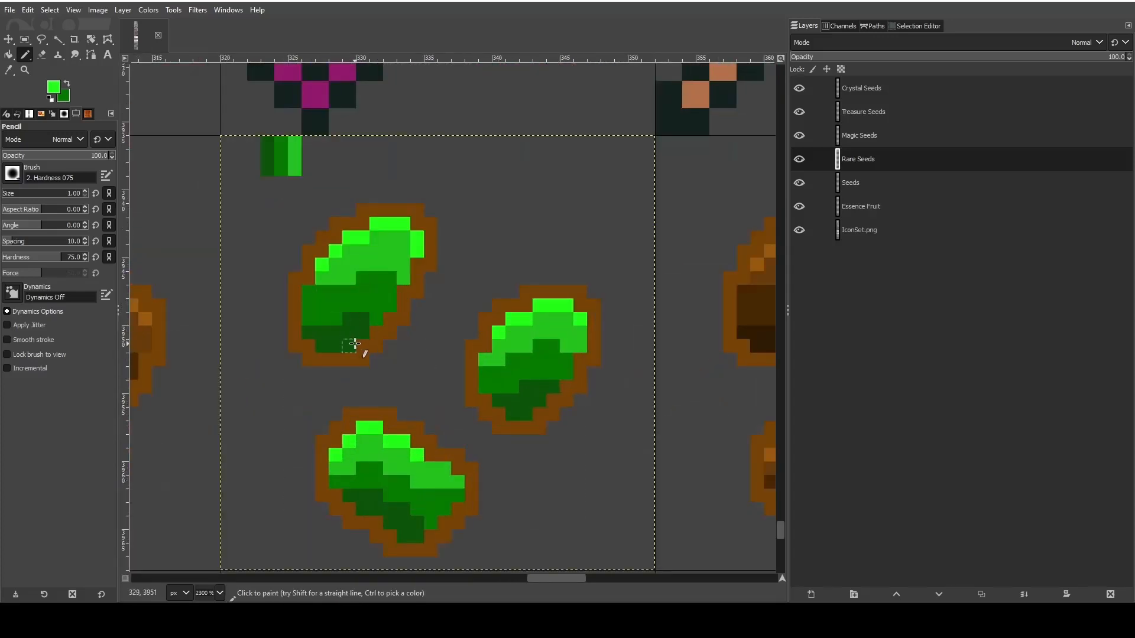
scroll(393, 334, "up", 1)
scroll(401, 344, "down", 2)
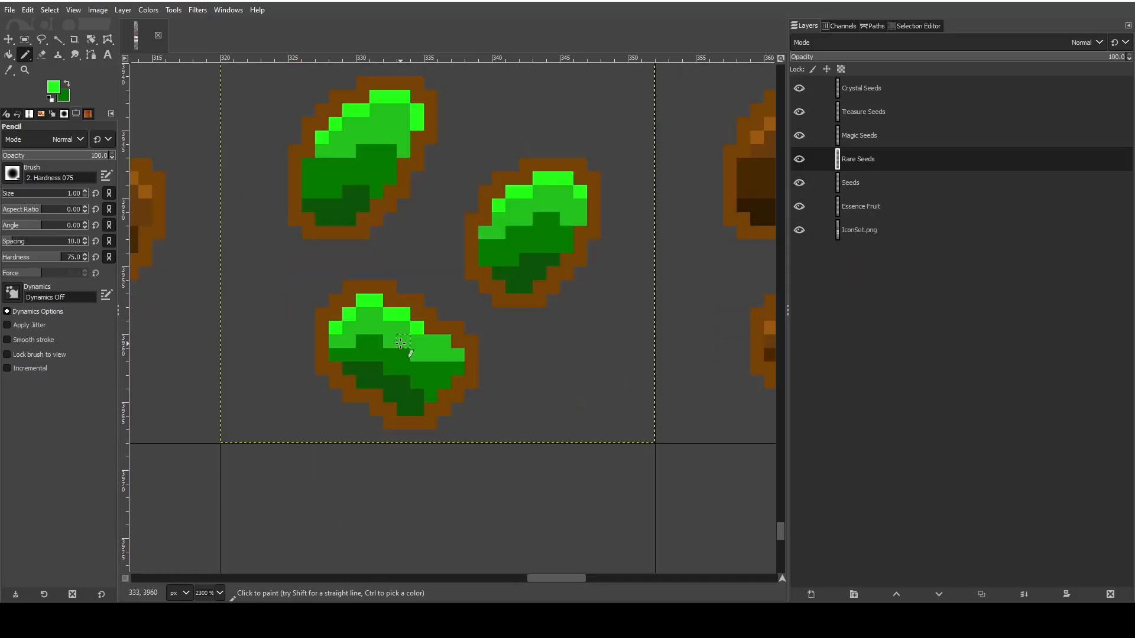
scroll(400, 342, "up", 4)
scroll(304, 165, "down", 2)
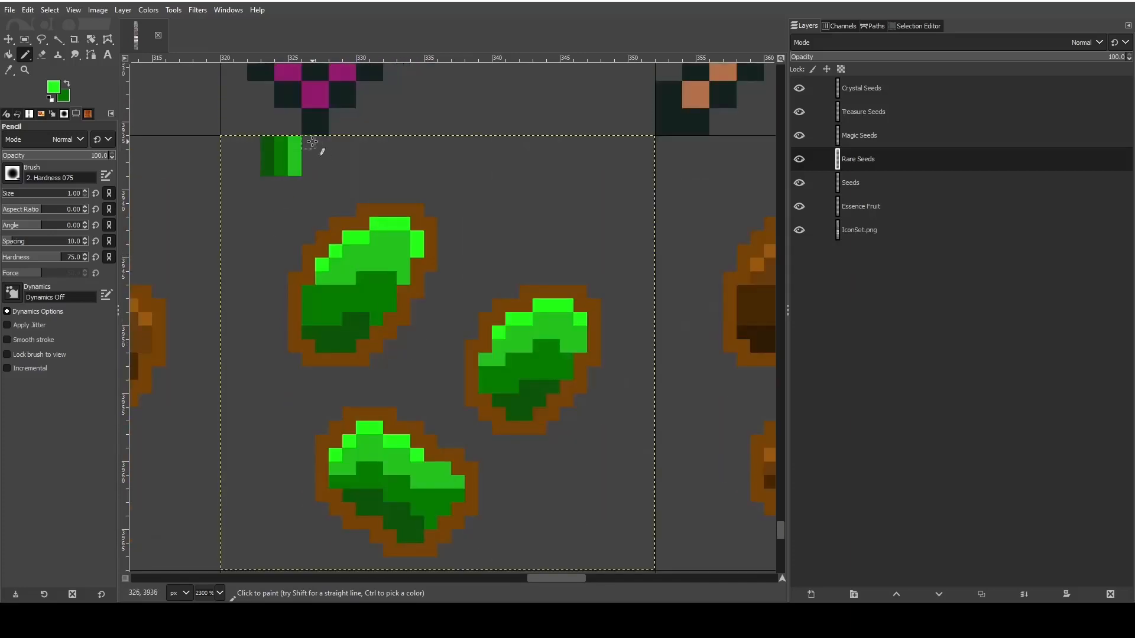
left_click_drag(312, 142, 311, 170)
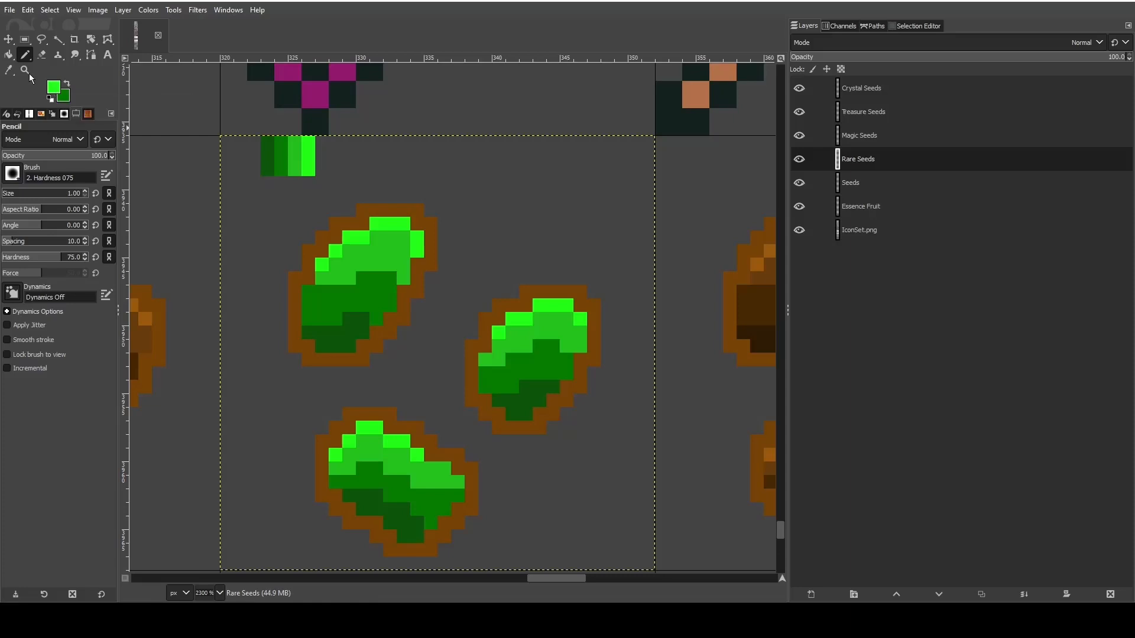
- Sample the medium green swatch, mute it to 2c682c, and paint the upper-left seed's outline and the right seed's side edge
left_click(8, 69)
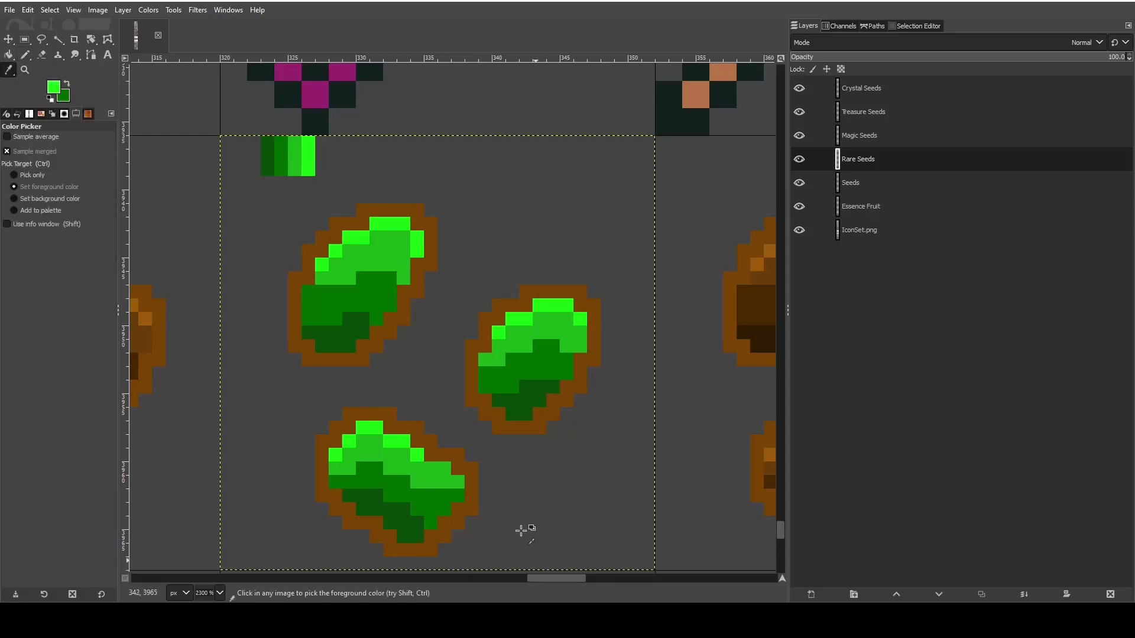
left_click(283, 152)
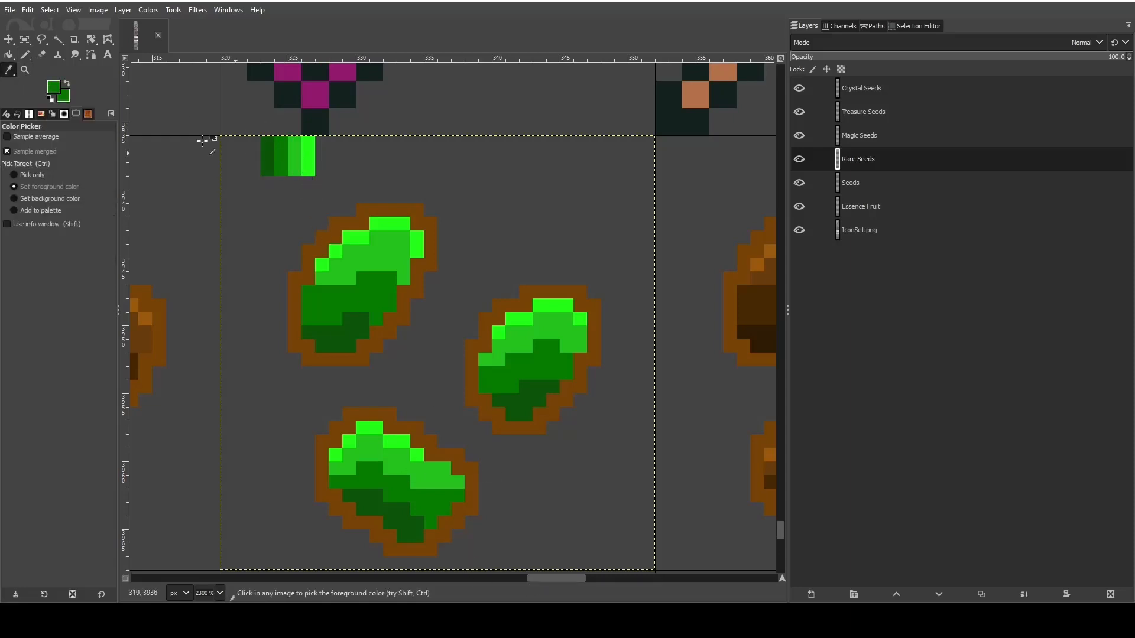
left_click(53, 87)
left_click_drag(232, 371, 210, 366)
left_click(301, 465)
key("n")
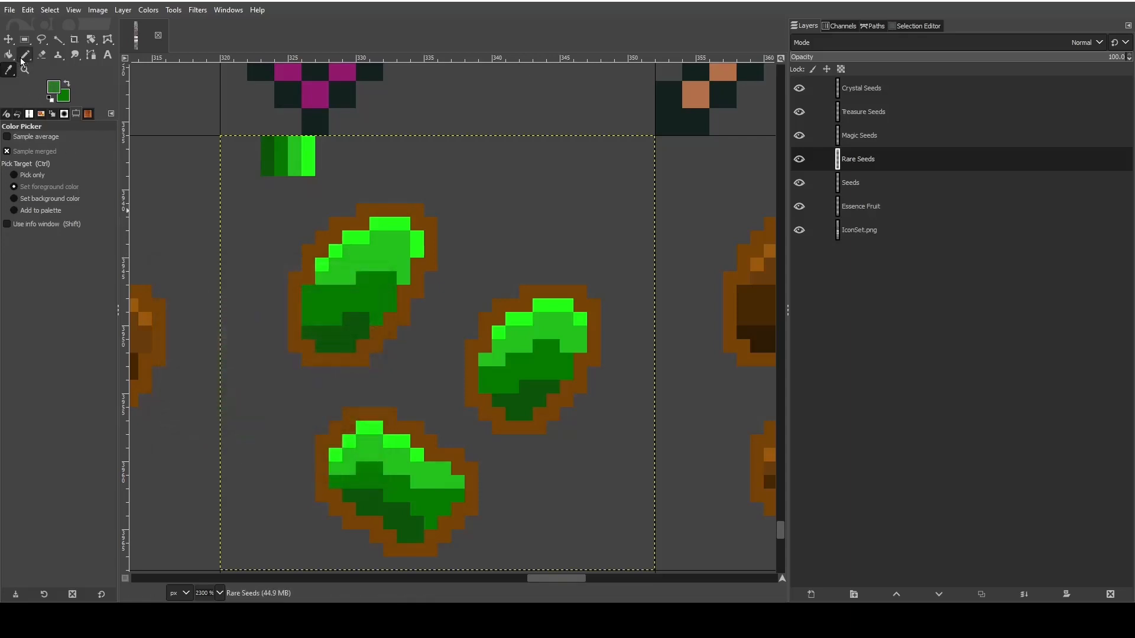
left_click_drag(296, 278, 295, 348)
mouse_move(306, 264)
left_mouse_down()
mouse_move(334, 234)
mouse_move(390, 209)
mouse_move(431, 234)
mouse_move(432, 256)
mouse_move(371, 351)
mouse_move(313, 357)
mouse_move(306, 346)
left_mouse_up()
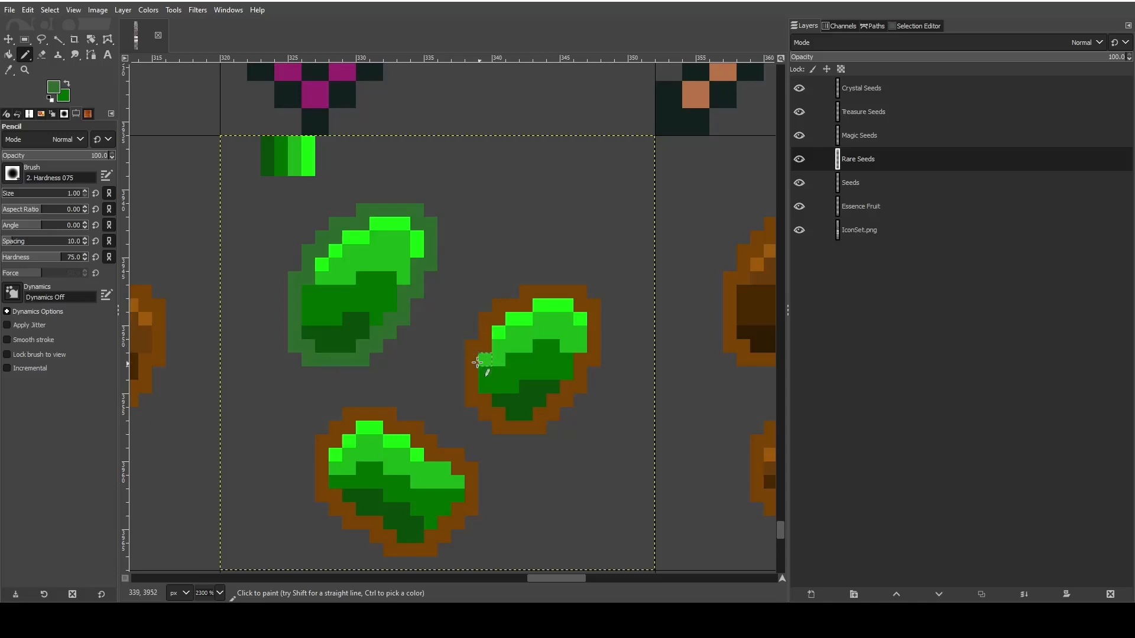
mouse_move(467, 351)
left_mouse_down()
mouse_move(474, 398)
mouse_move(475, 368)
left_mouse_up()
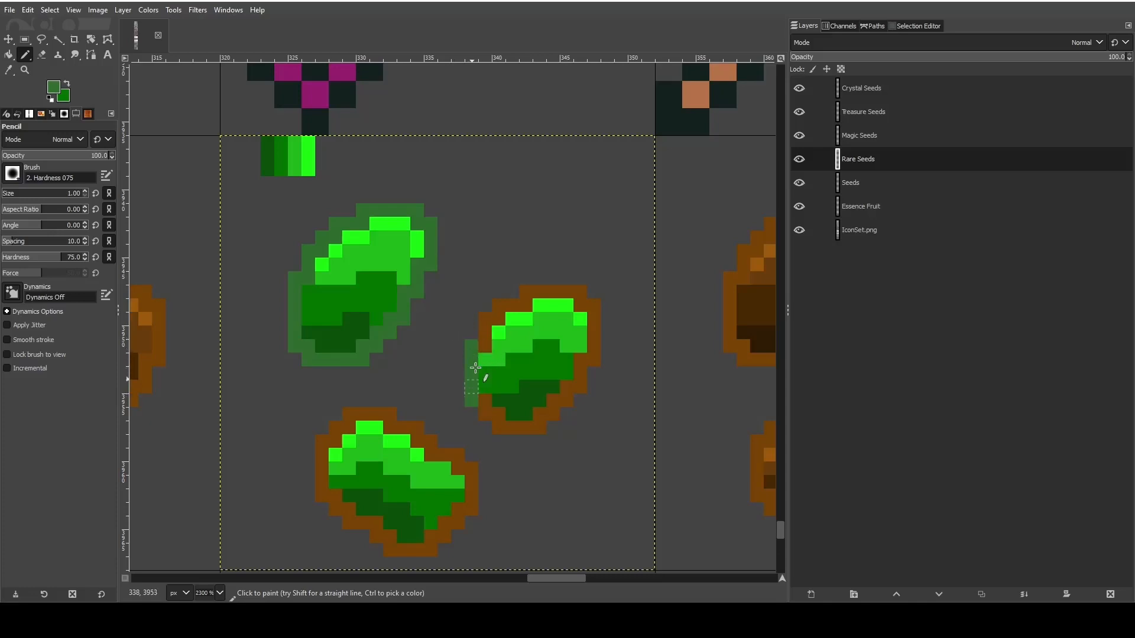
- Change the foreground to a more saturated green and repaint the lower part of the upper-left seed's outline with the Pencil
left_click(54, 90)
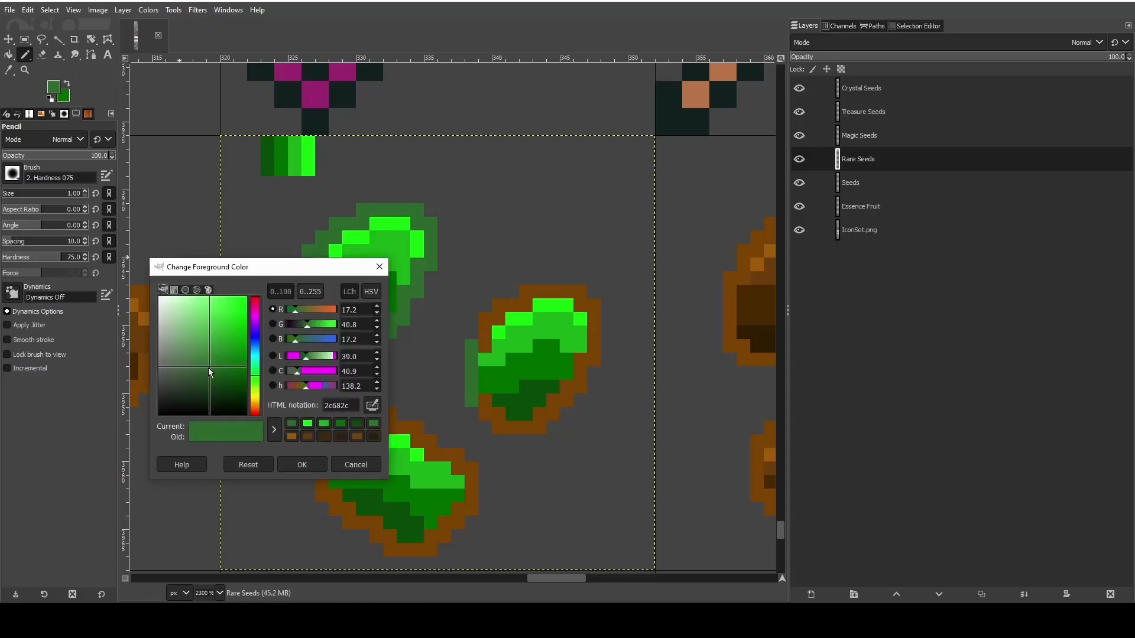
left_click_drag(209, 367, 238, 359)
left_click(302, 465)
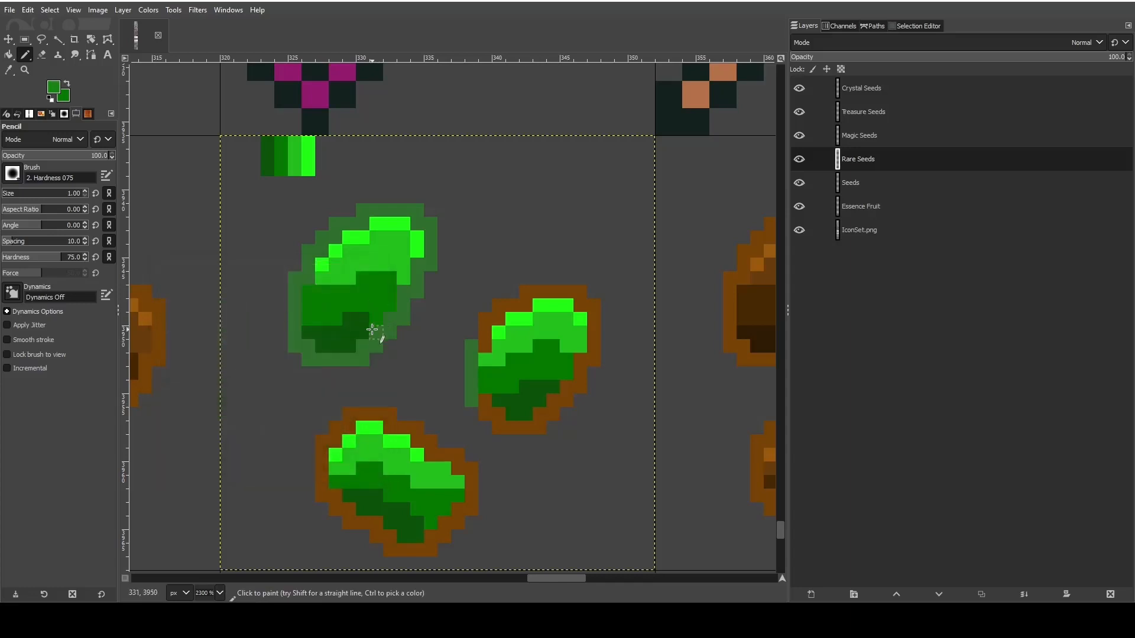
left_click_drag(376, 330, 369, 343)
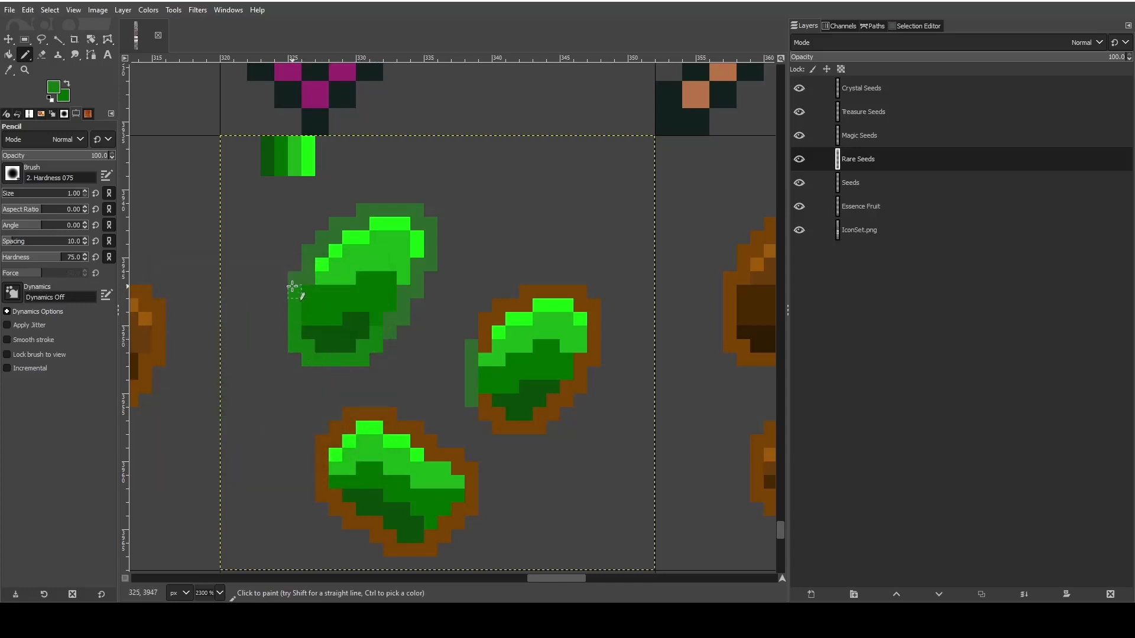
- Bucket-fill the outlines of all three seeds with the saturated green, using Normal mode and a threshold of 0
left_click(8, 54)
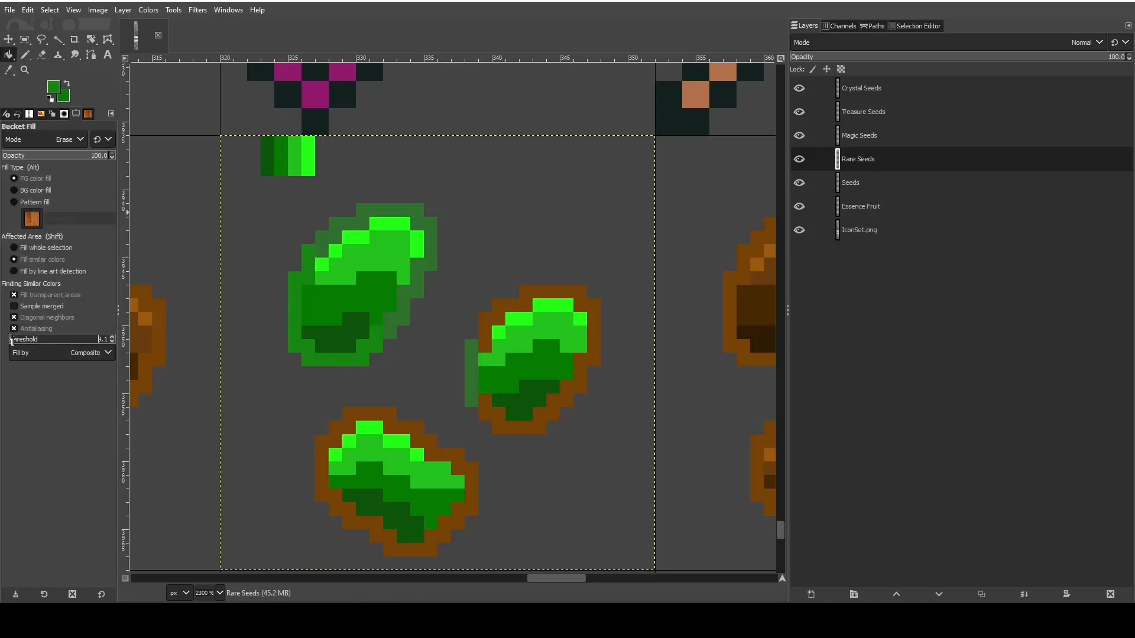
left_click_drag(12, 340, 6, 344)
left_click(327, 239)
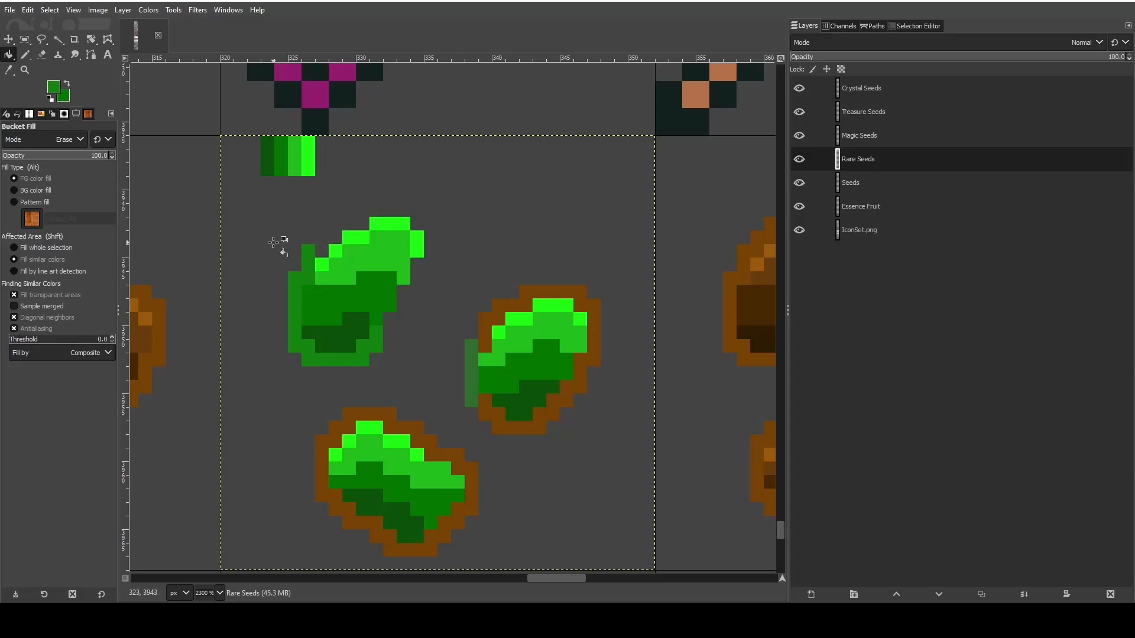
key("ctrl+z")
left_click(68, 139)
left_click(35, 148)
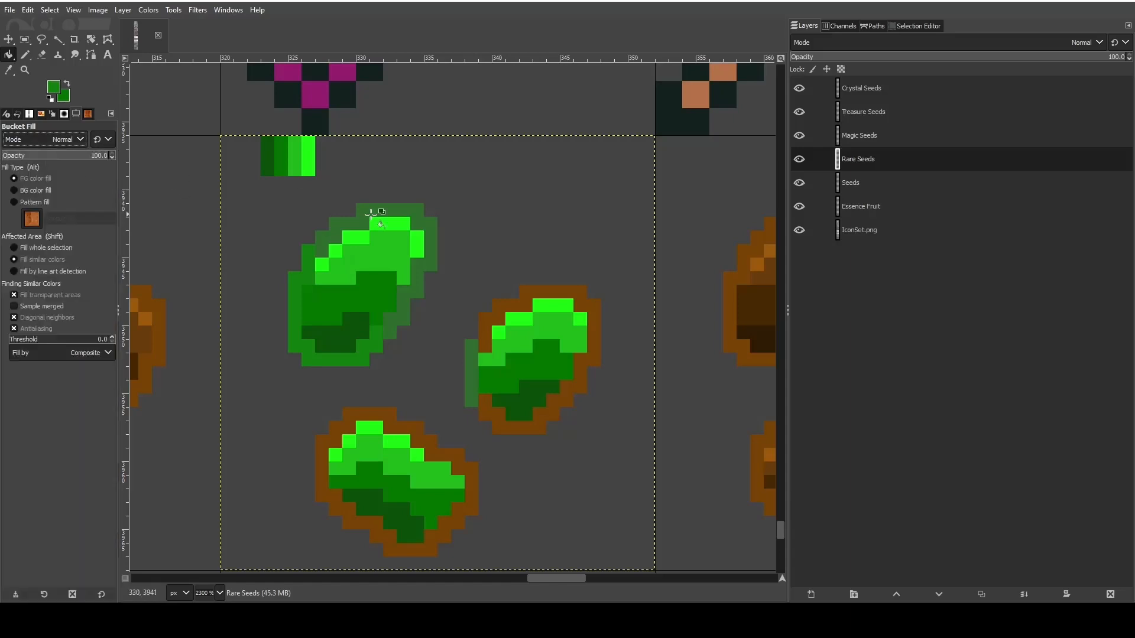
left_click(402, 210)
left_click(499, 318)
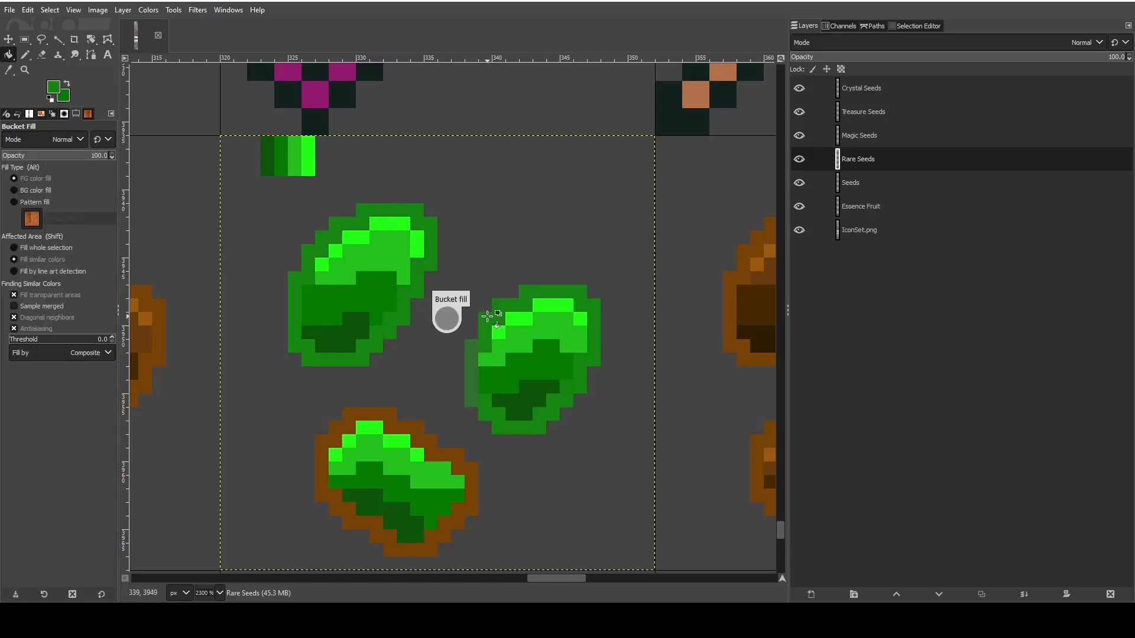
left_click(387, 421)
- Erase the four green swatches above the seeds
scroll(585, 446, "down", 2)
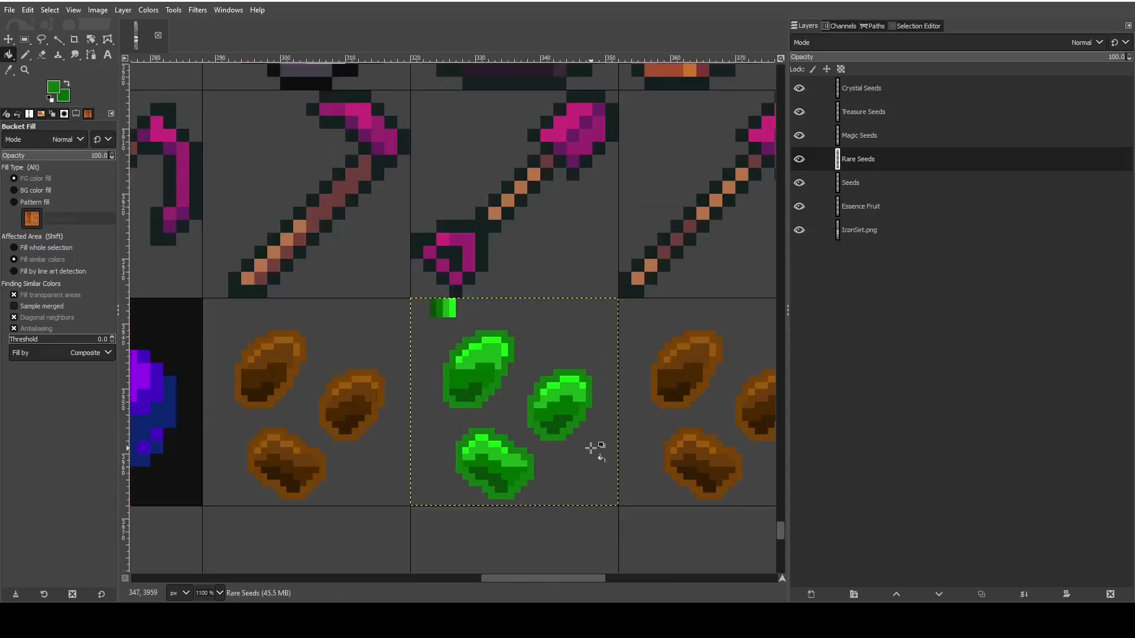
scroll(591, 447, "up", 3)
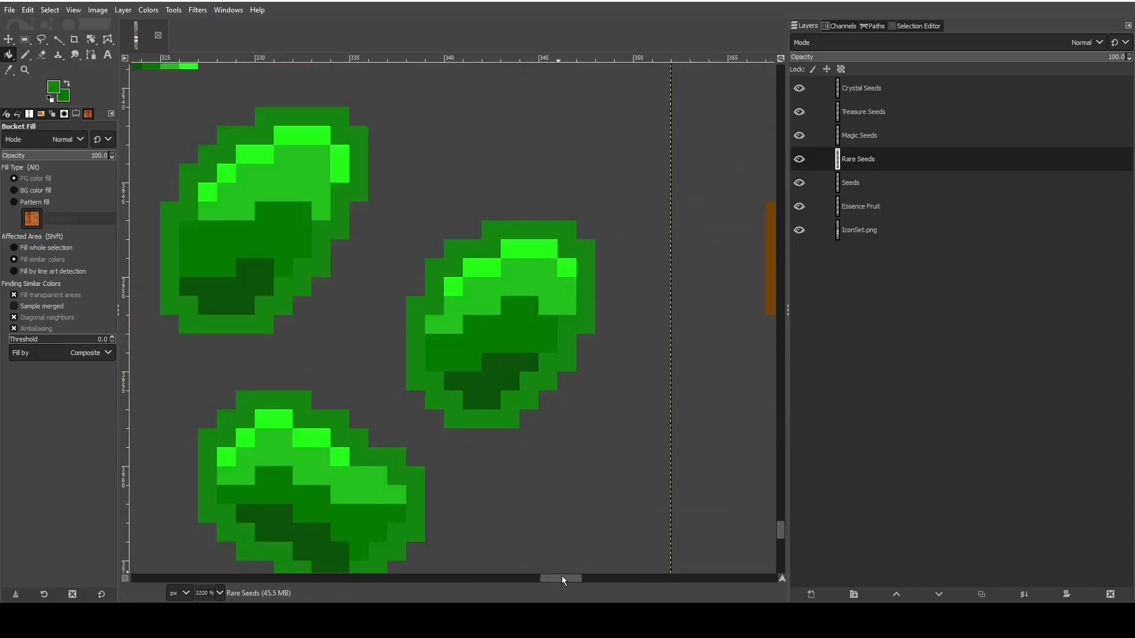
mouse_move(562, 577)
left_mouse_down()
mouse_move(544, 577)
mouse_move(555, 577)
left_mouse_up()
scroll(552, 473, "up", 2)
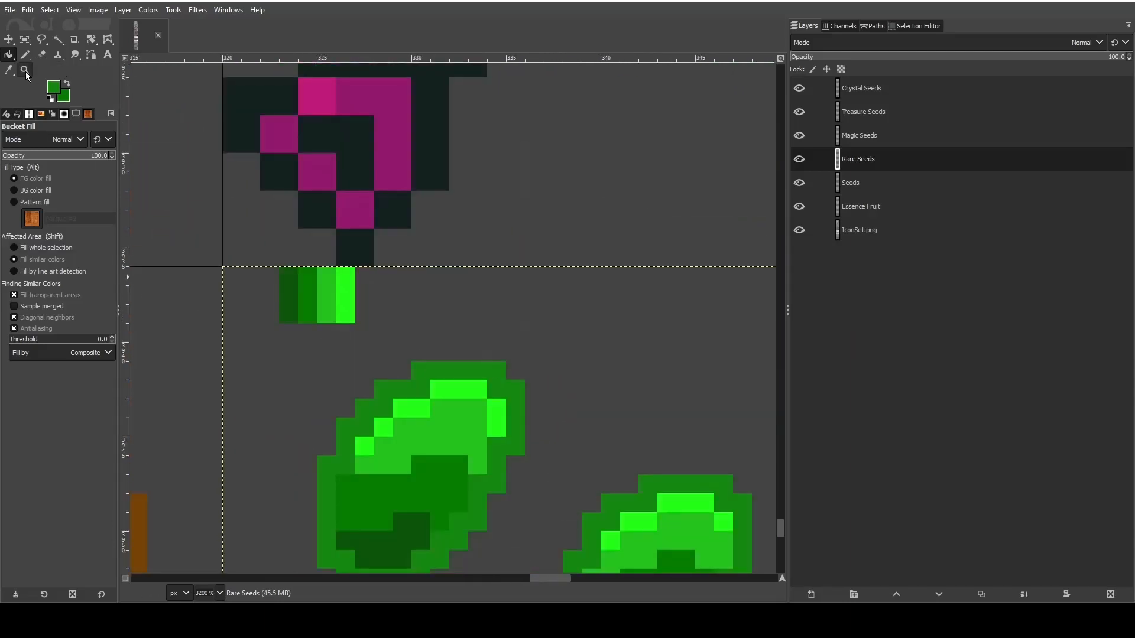
left_click(41, 55)
mouse_move(287, 277)
left_mouse_down()
mouse_move(282, 320)
mouse_move(287, 281)
mouse_move(343, 286)
mouse_move(306, 299)
mouse_move(338, 314)
left_mouse_up()
- Make Magic Seeds the active layer for the brown seeds beside the green ones
scroll(443, 362, "down", 3)
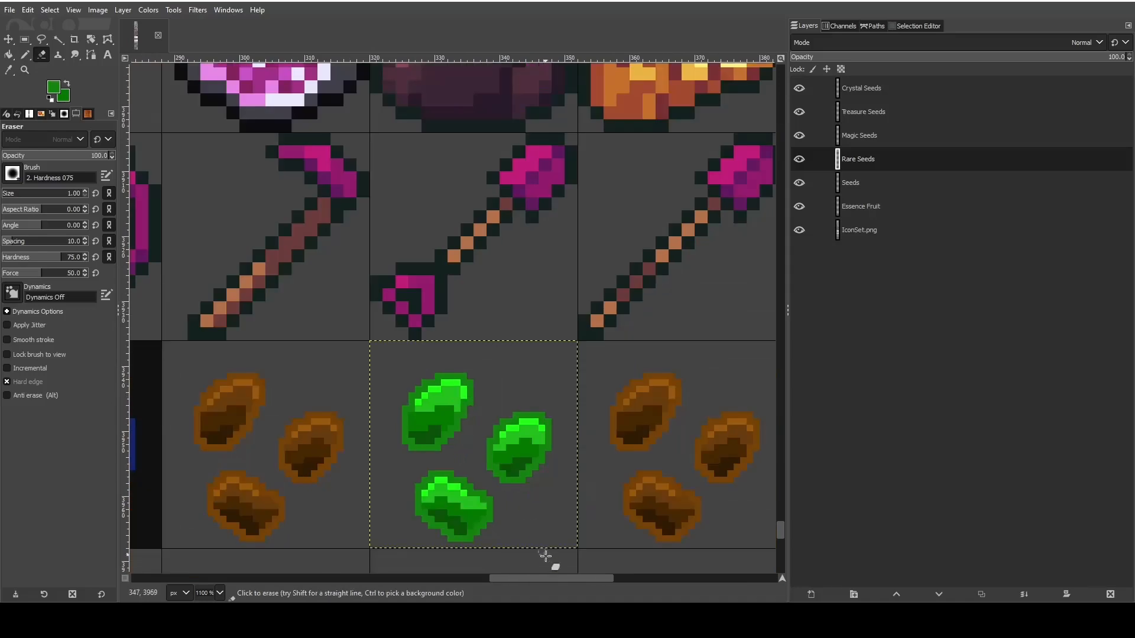
mouse_move(546, 578)
left_mouse_down()
mouse_move(645, 577)
mouse_move(566, 578)
left_mouse_up()
scroll(542, 545, "down", 2)
left_click(900, 136)
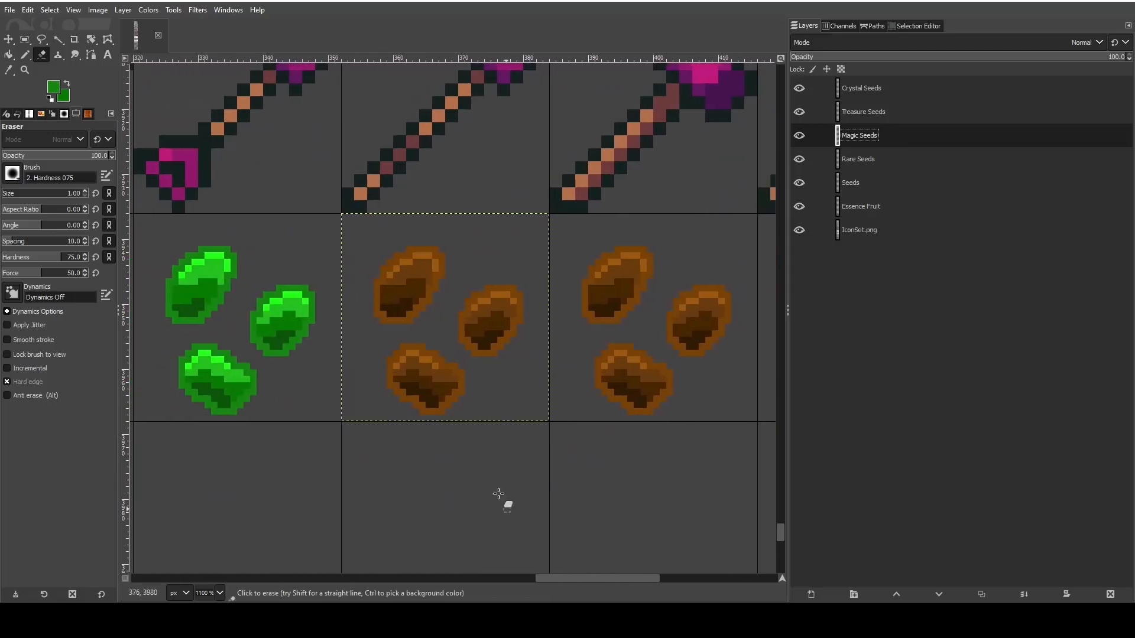
- Set the foreground to dark purple 690e77 and place a one-pixel Pencil swatch of it above the Magic Seeds
scroll(464, 455, "up", 2, "ctrl")
scroll(384, 477, "up", 3)
scroll(385, 476, "down", 2)
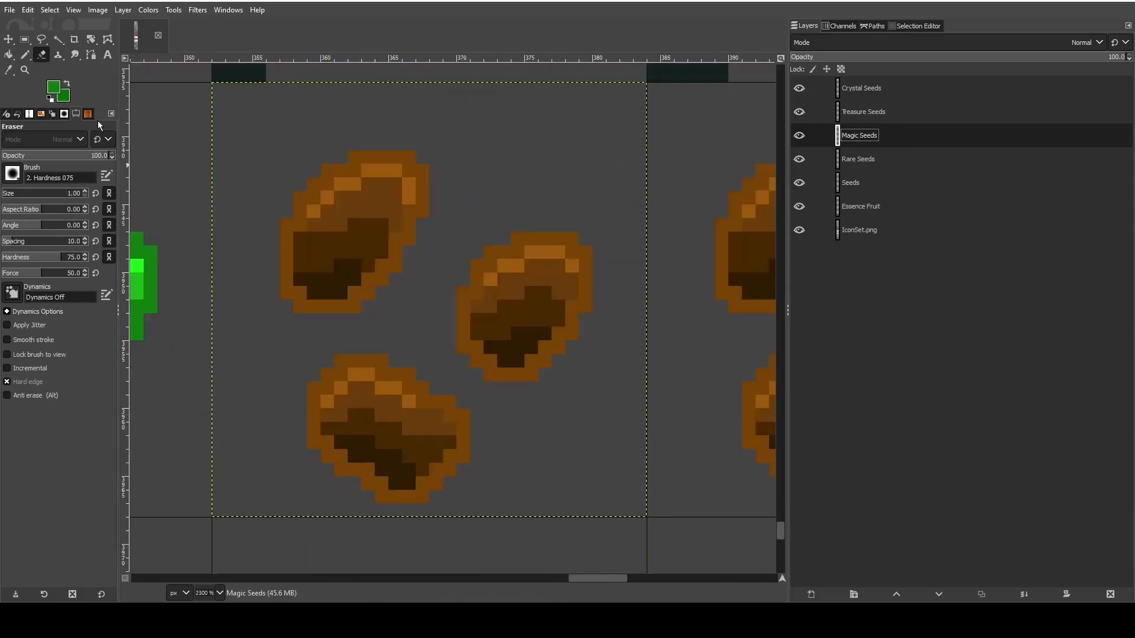
left_click(53, 87)
left_click(256, 325)
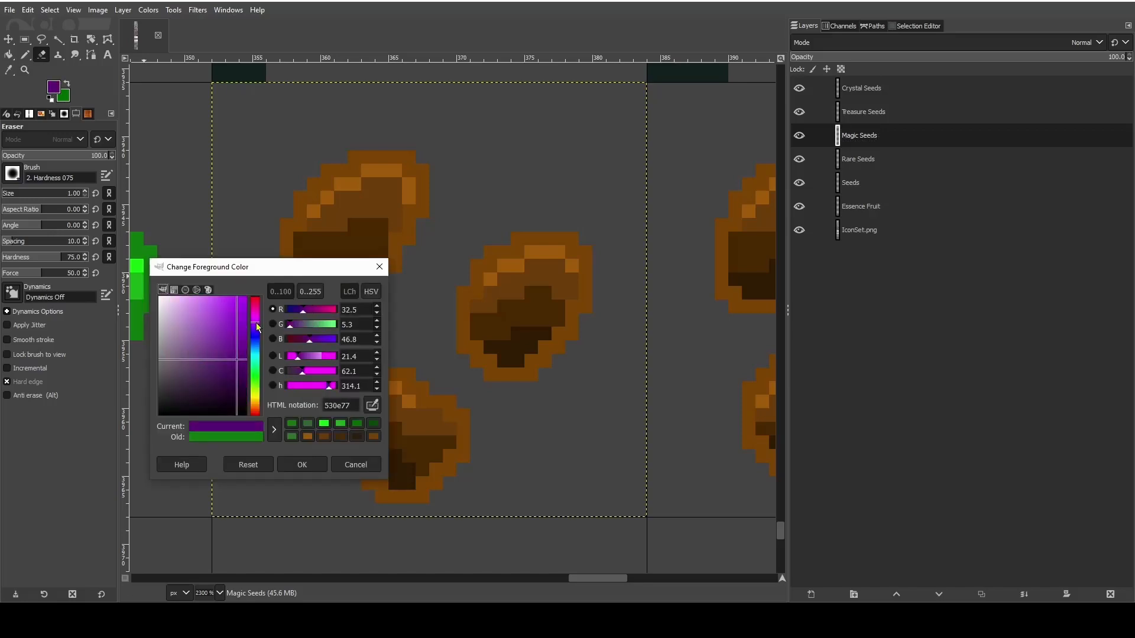
left_click(257, 319)
left_click(302, 465)
scroll(258, 437, "up", 4)
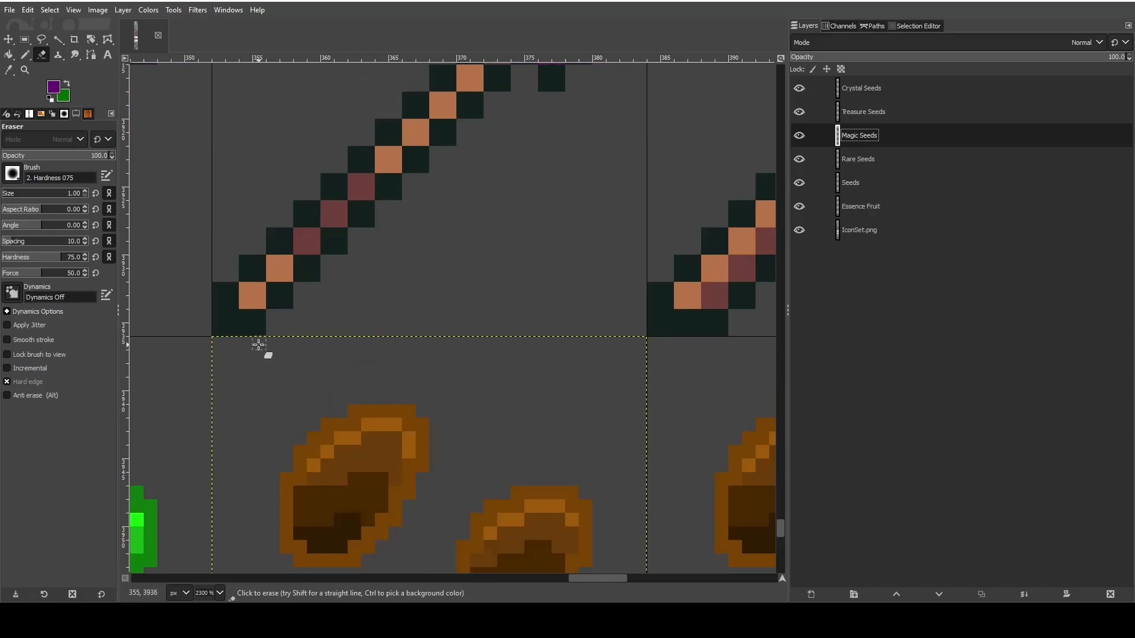
key("n")
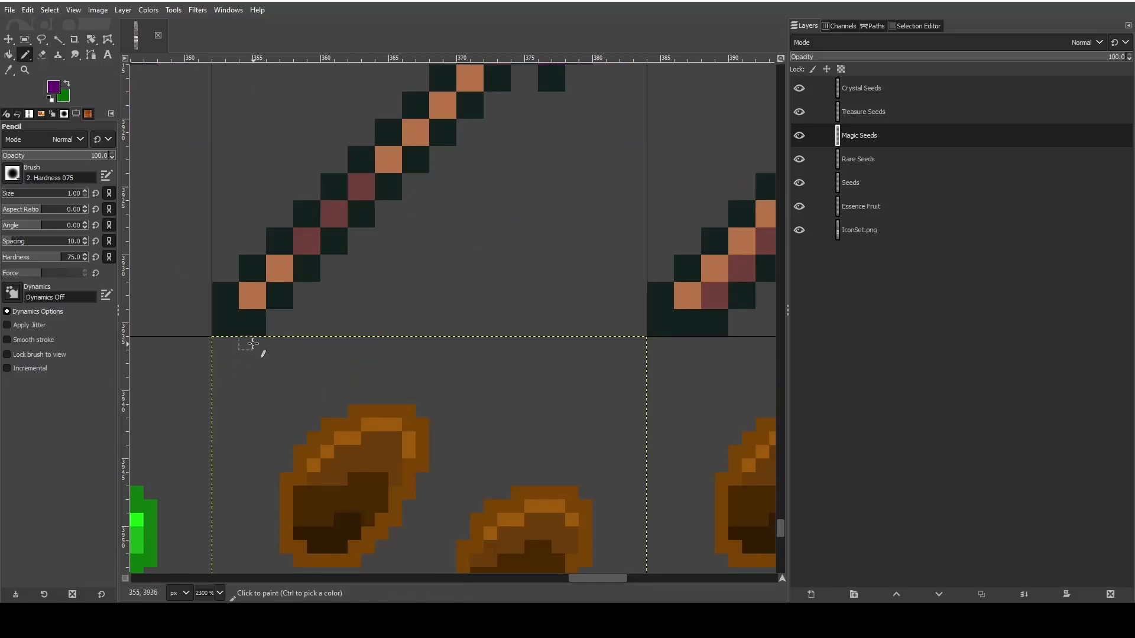
left_click(262, 347)
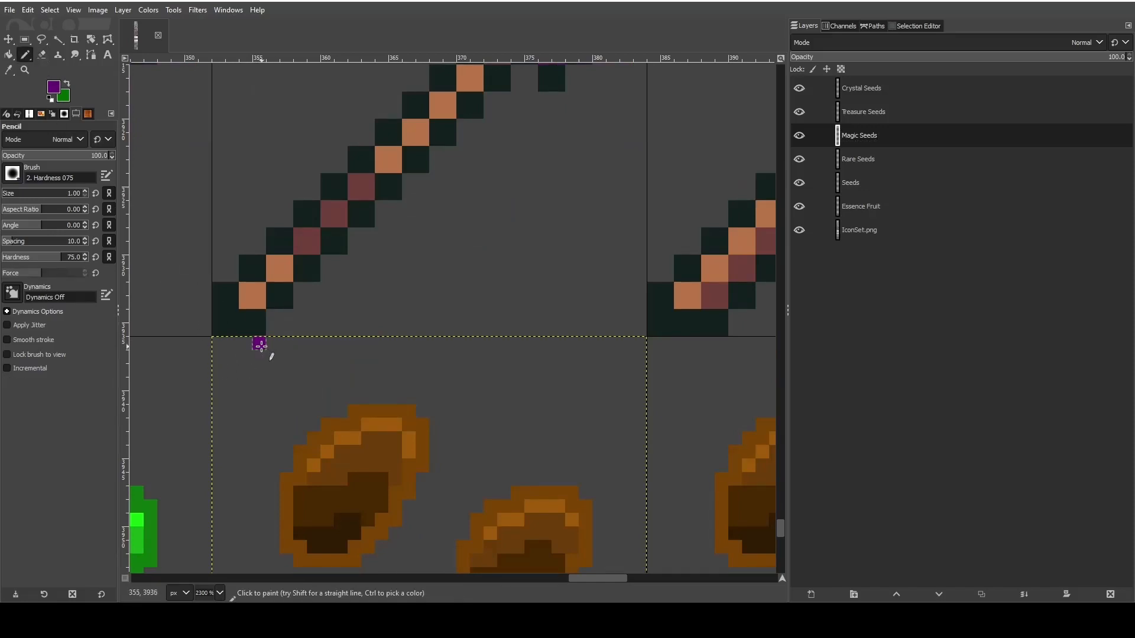
- Change the foreground to dark blue 062689 and place a one-pixel swatch directly below the purple one
left_click(59, 90)
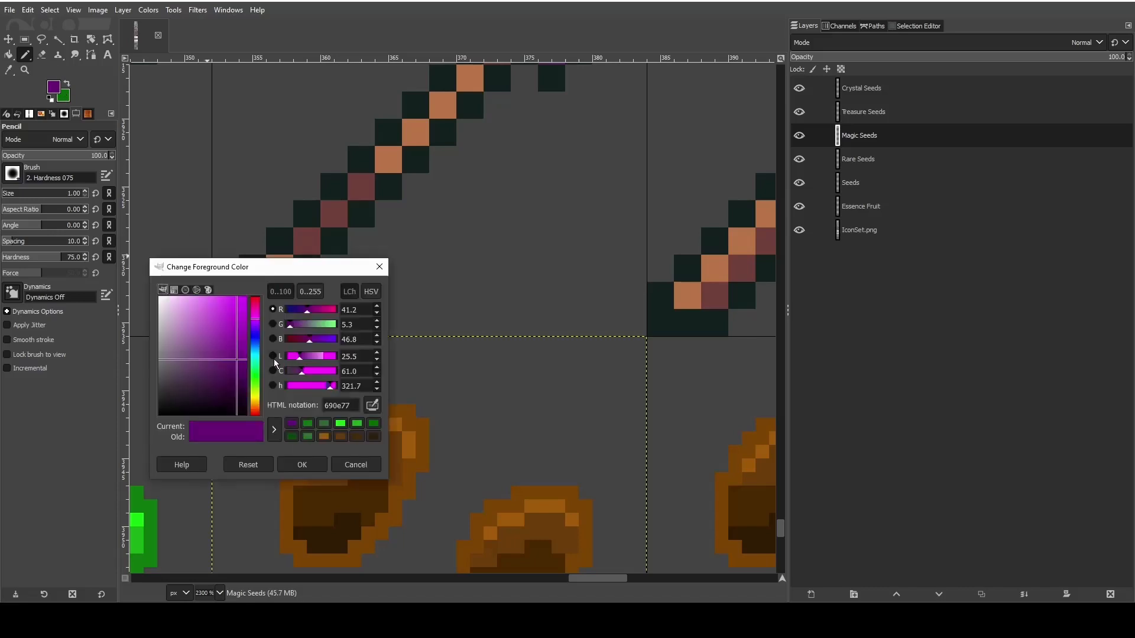
left_click(256, 338)
mouse_move(235, 338)
left_mouse_down()
mouse_move(244, 324)
mouse_move(244, 365)
mouse_move(228, 352)
mouse_move(242, 387)
mouse_move(243, 351)
left_mouse_up()
left_click(259, 345)
left_click(288, 464)
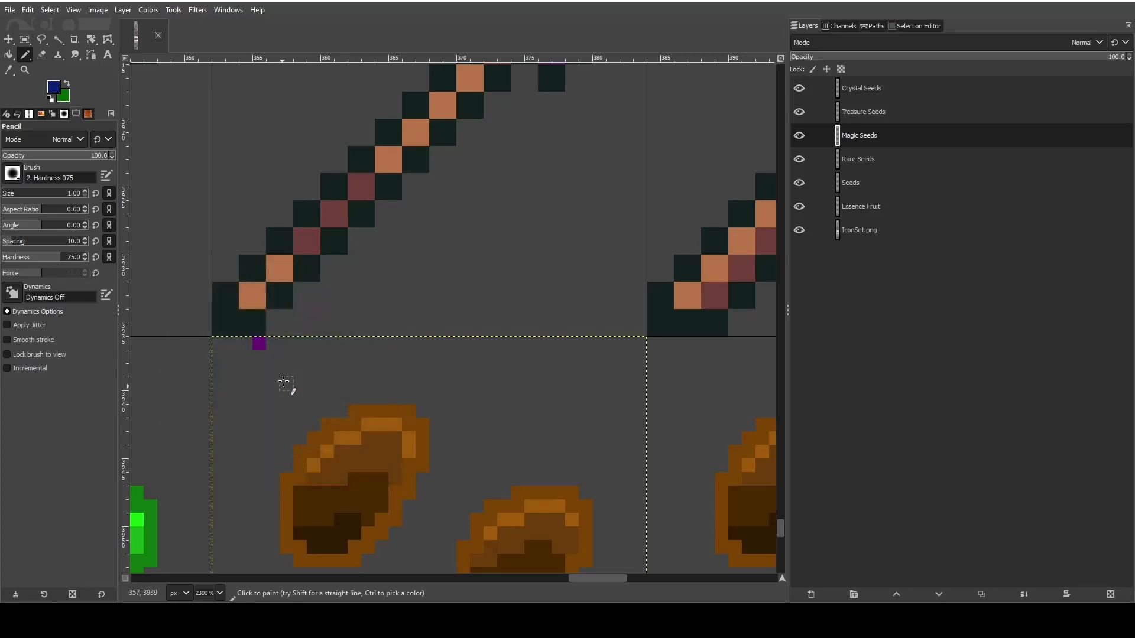
left_click(261, 357)
- Set the foreground to dark red 480303 and place a one-pixel swatch directly below the dark blue one
left_click(52, 94)
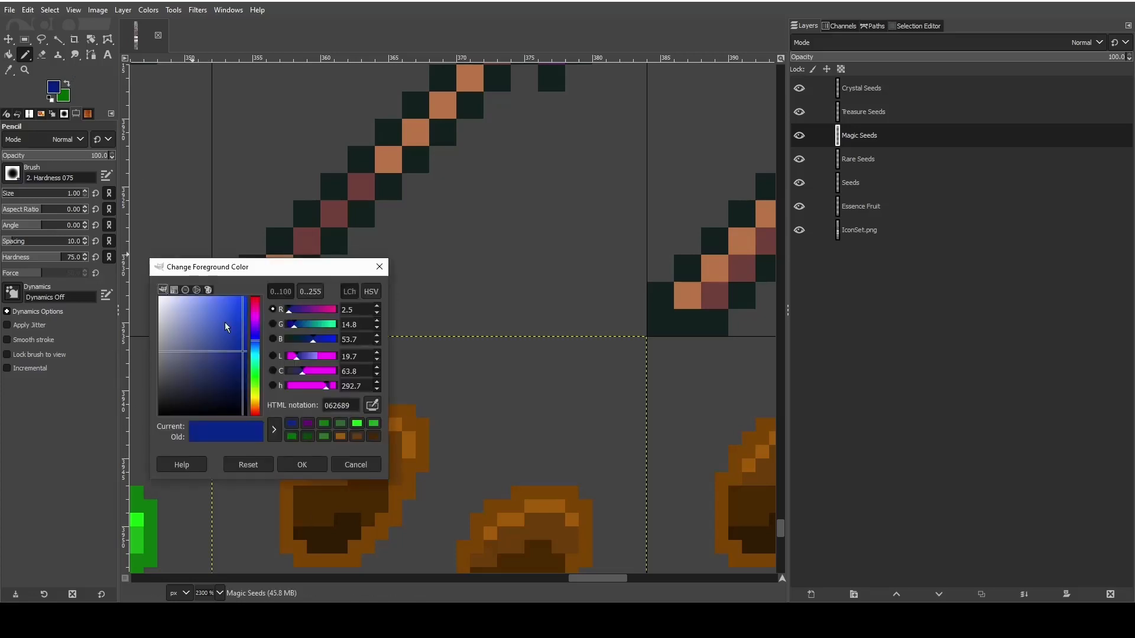
left_click_drag(257, 396, 255, 396)
left_click_drag(241, 348, 243, 385)
left_click(256, 414)
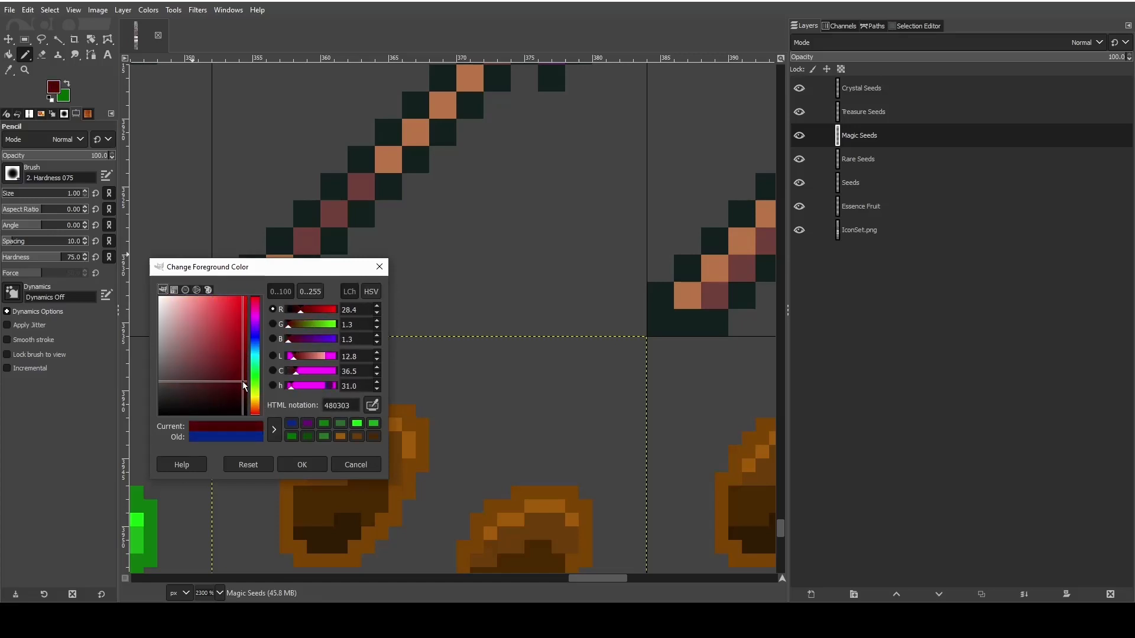
left_click(301, 465)
left_click(259, 369)
- Change the foreground to red 760707 and place a one-pixel swatch immediately right of the darkest red one
scroll(448, 392, "down", 4)
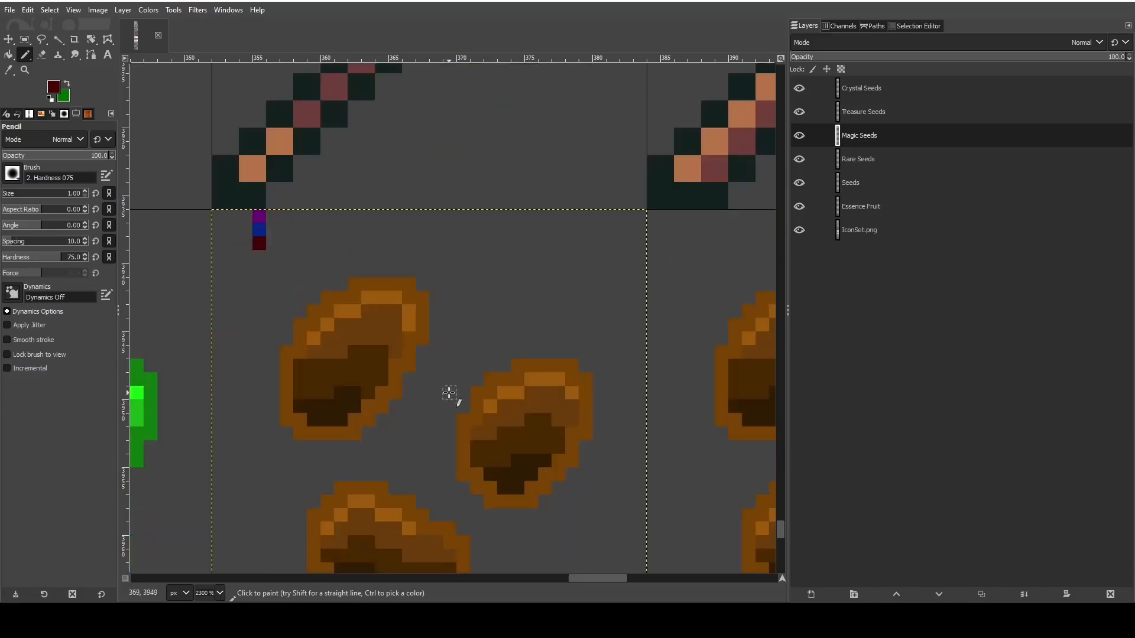
scroll(448, 392, "up", 2)
scroll(409, 377, "down", 2)
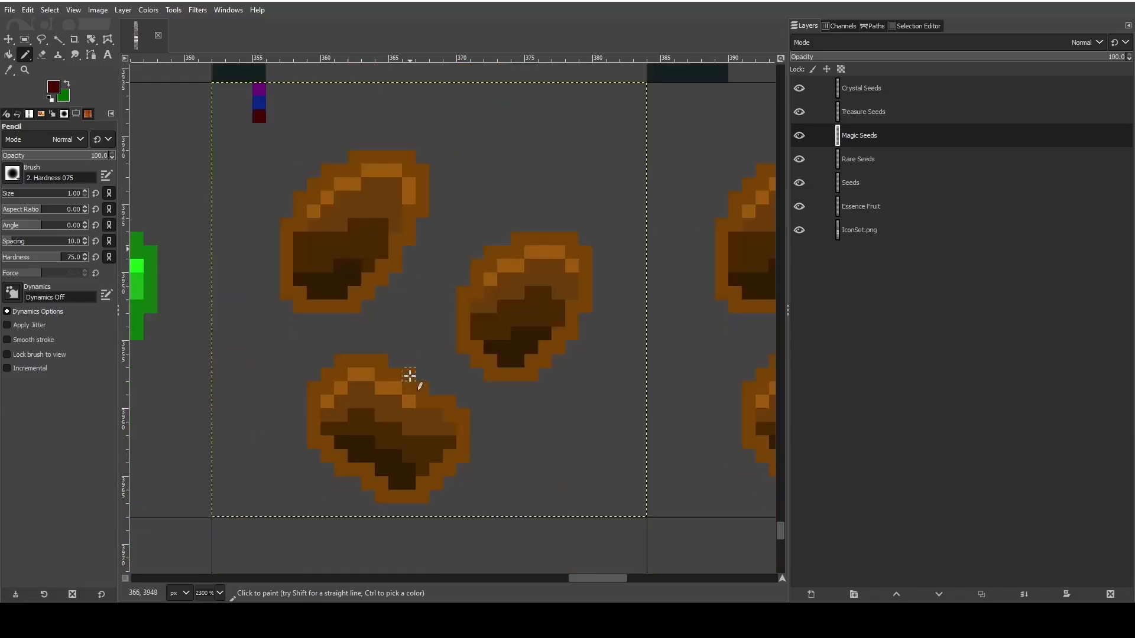
scroll(410, 377, "up", 2)
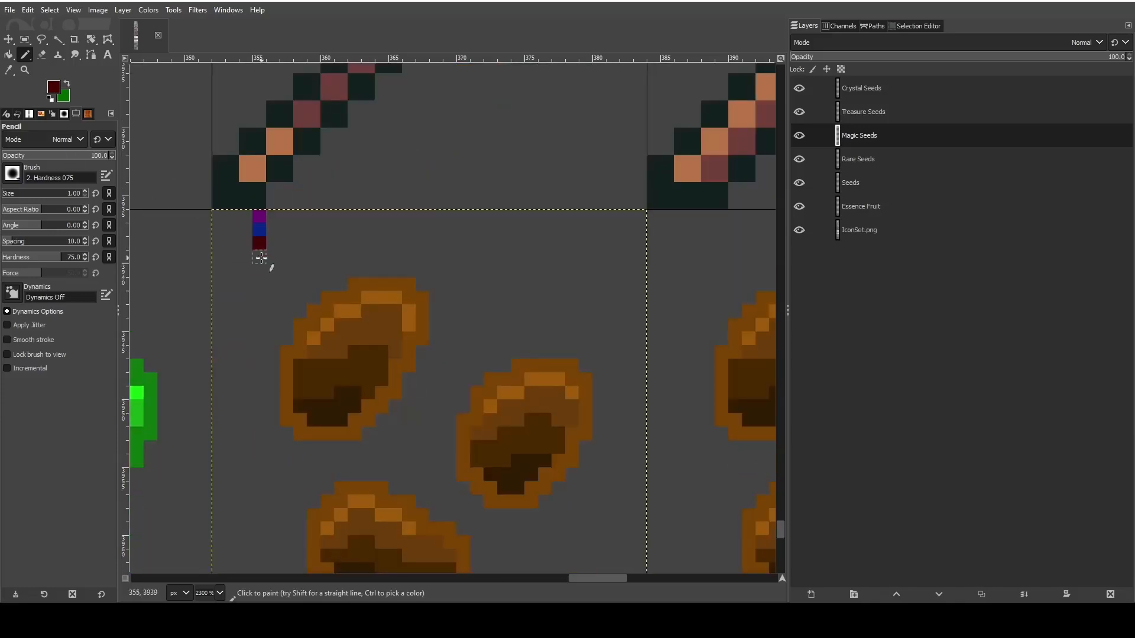
left_click(54, 88)
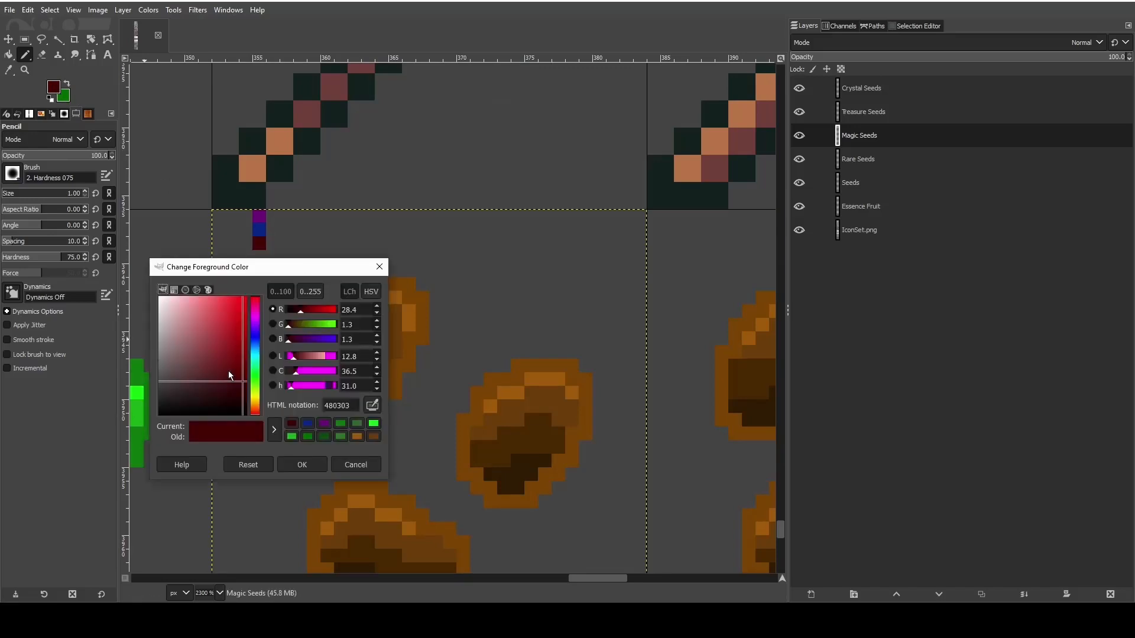
left_click_drag(245, 381, 241, 360)
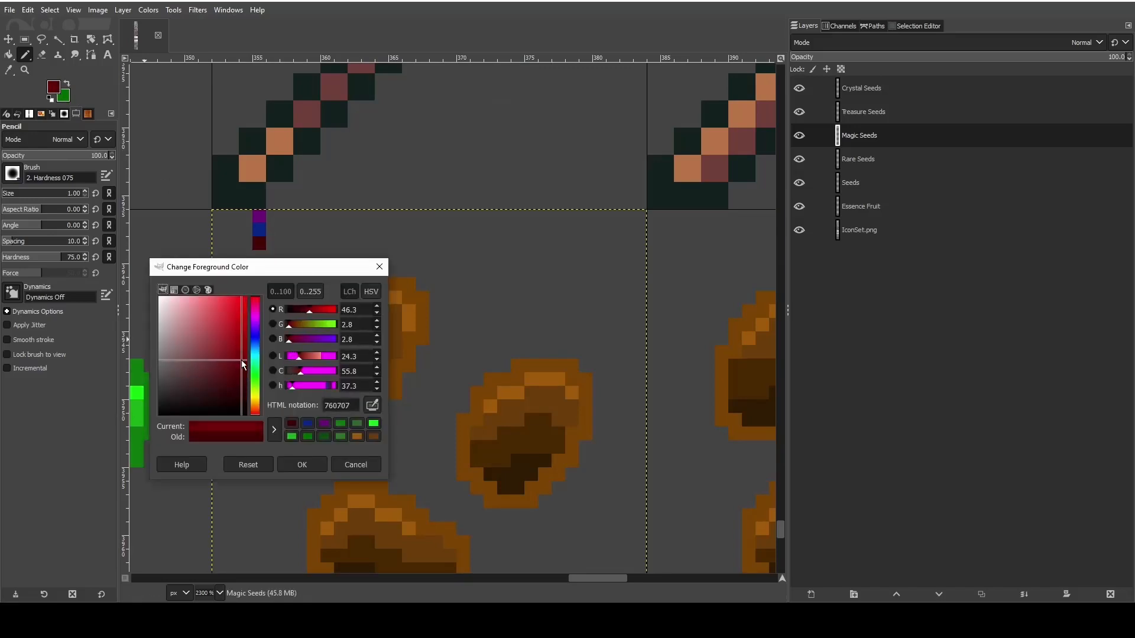
left_click(298, 465)
left_click(273, 243)
- Complete the red swatch row with a one-pixel a10909 swatch and a bright red f42e2e swatch beside it
left_click(54, 88)
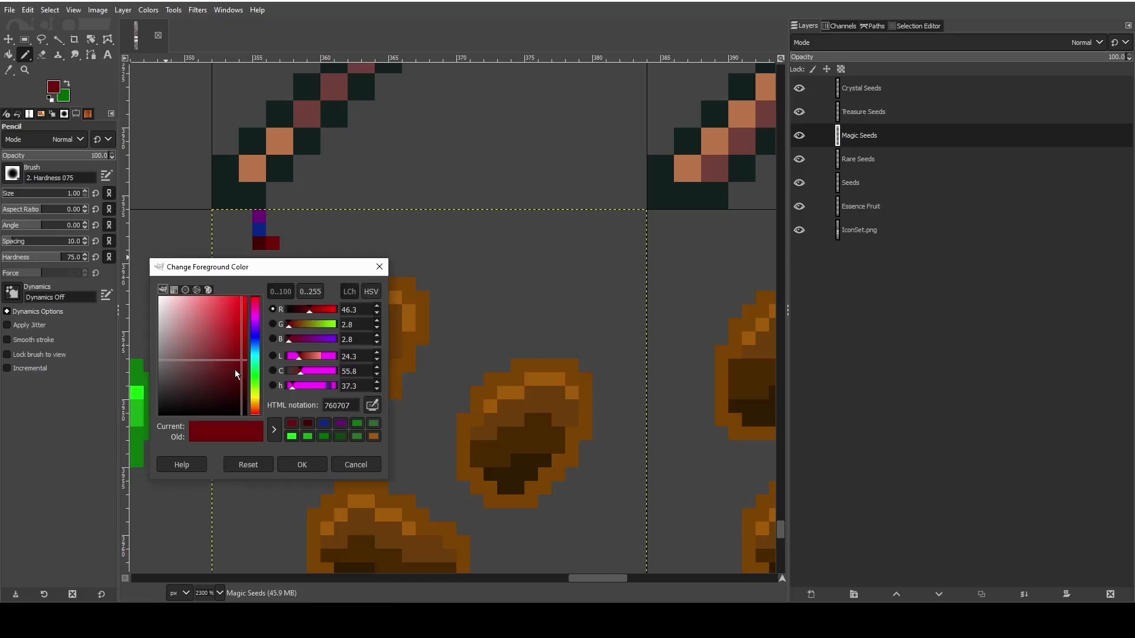
left_click_drag(240, 375, 243, 345)
left_click(302, 464)
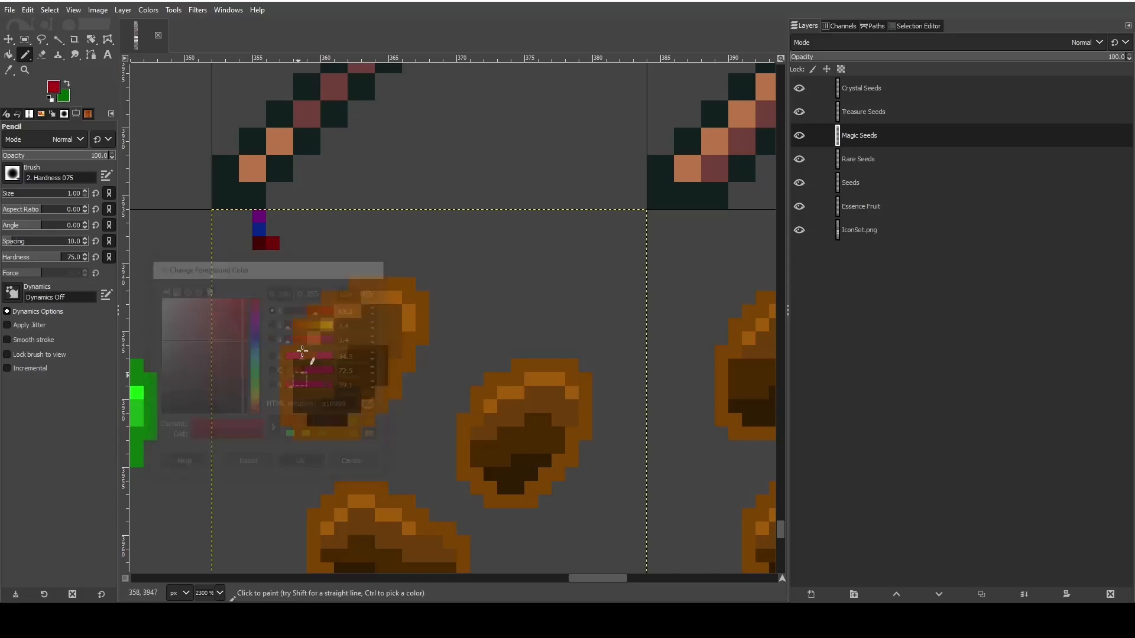
left_click(287, 242)
left_click(58, 89)
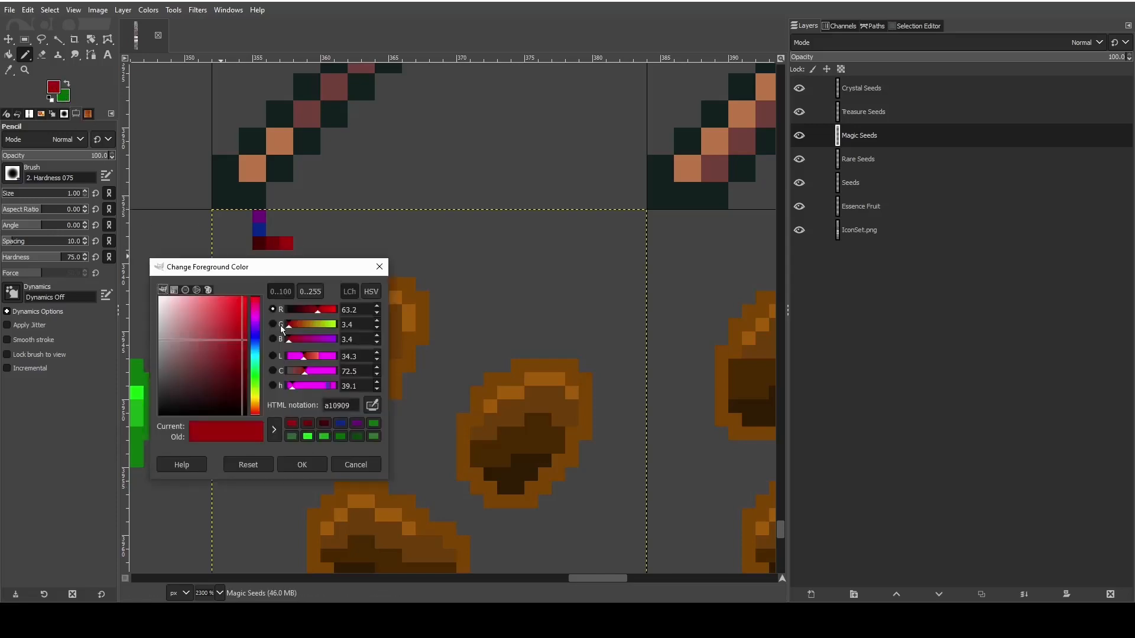
left_click_drag(226, 303, 234, 315)
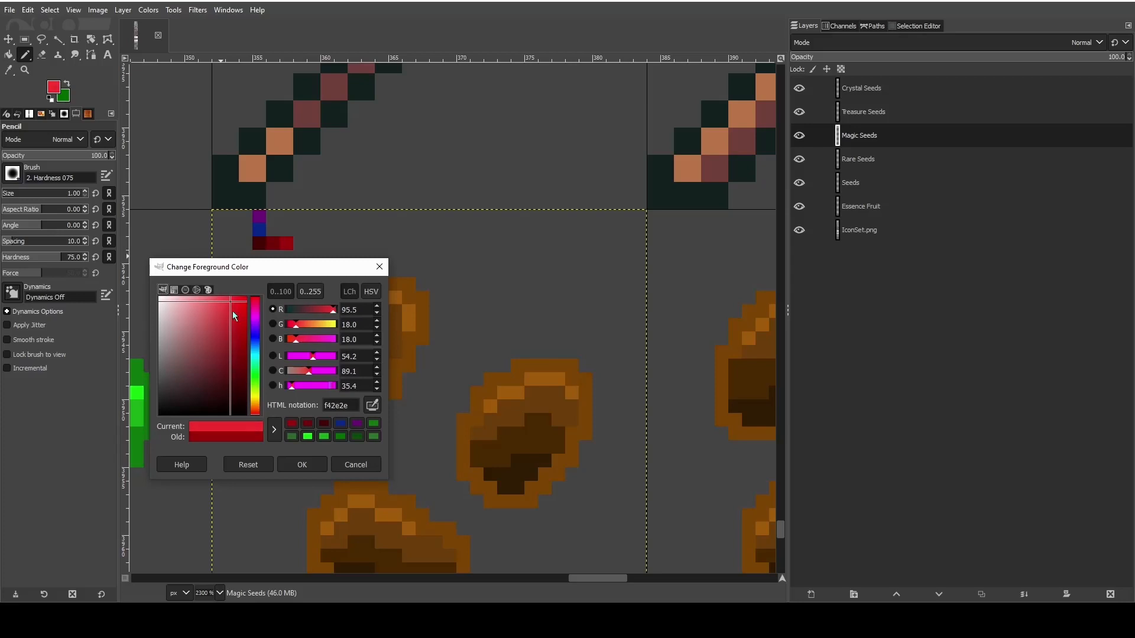
left_click(286, 465)
key("ctrl+z")
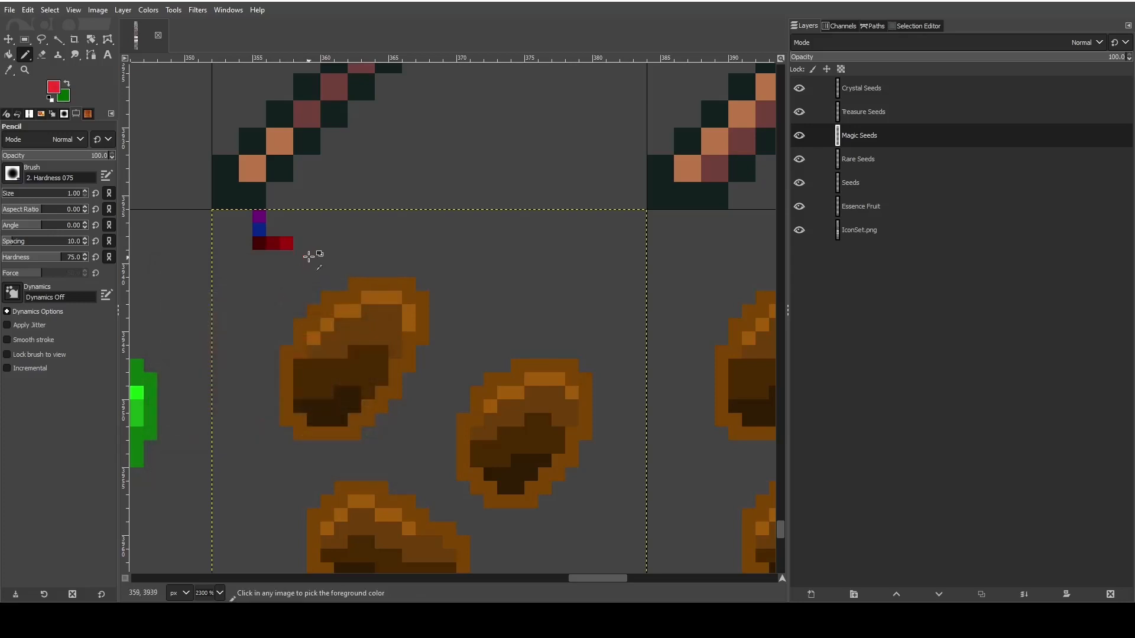
left_click(302, 244)
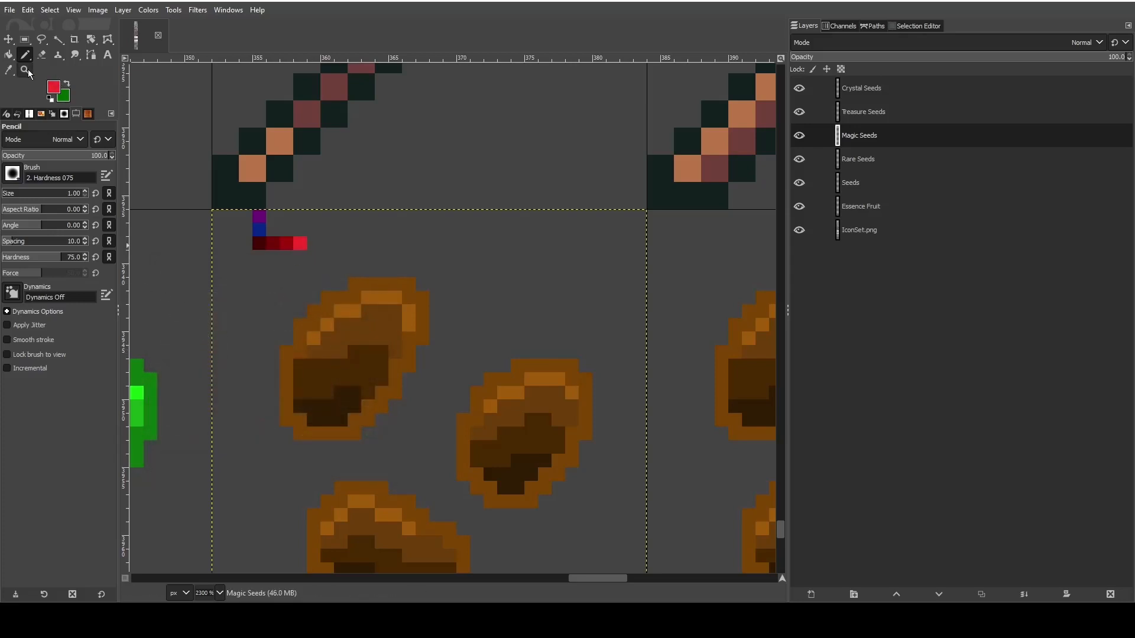
- Sample the dark blue swatch, lighten the foreground to 1f41a7, and pencil a one-pixel swatch to its right
left_click(8, 69)
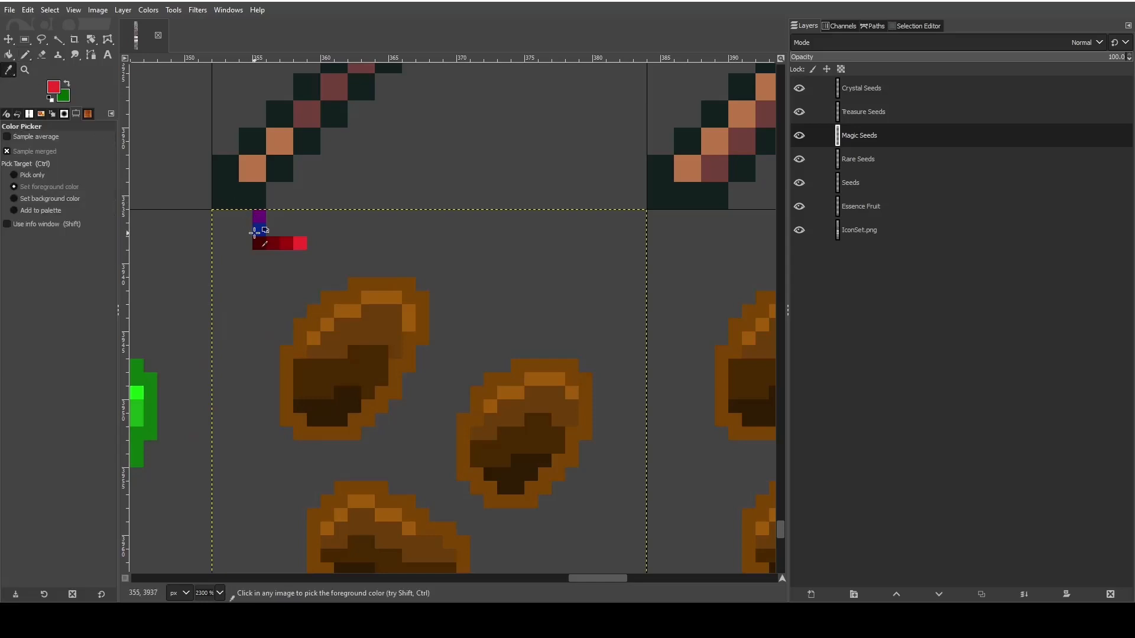
left_click(254, 231)
left_click(24, 55)
left_click(53, 87)
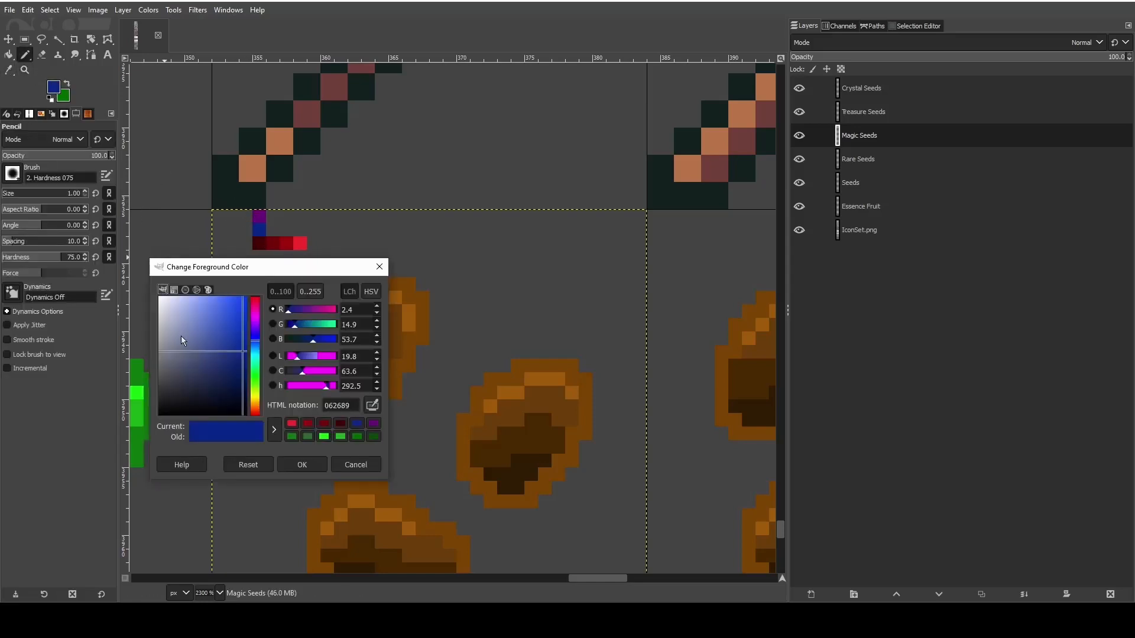
left_click_drag(241, 356, 231, 338)
left_click(284, 465)
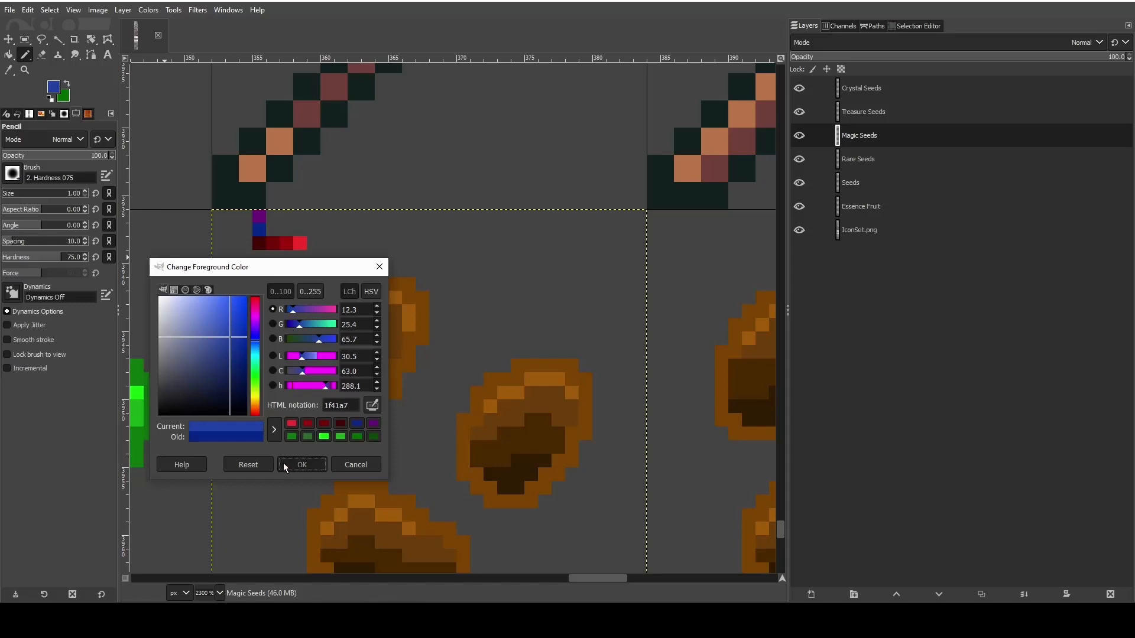
left_click(273, 230)
- Complete the blue swatch row with a lighter blue pixel and a bright blue 1149f7 pixel
left_click(54, 87)
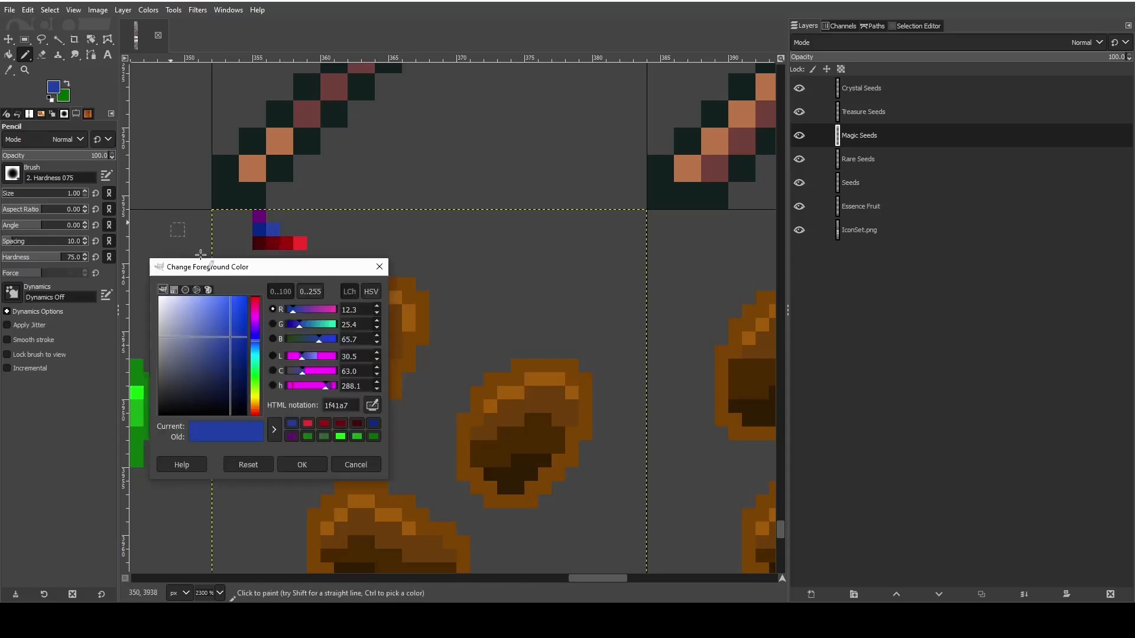
left_click_drag(231, 322, 229, 318)
left_click(294, 467)
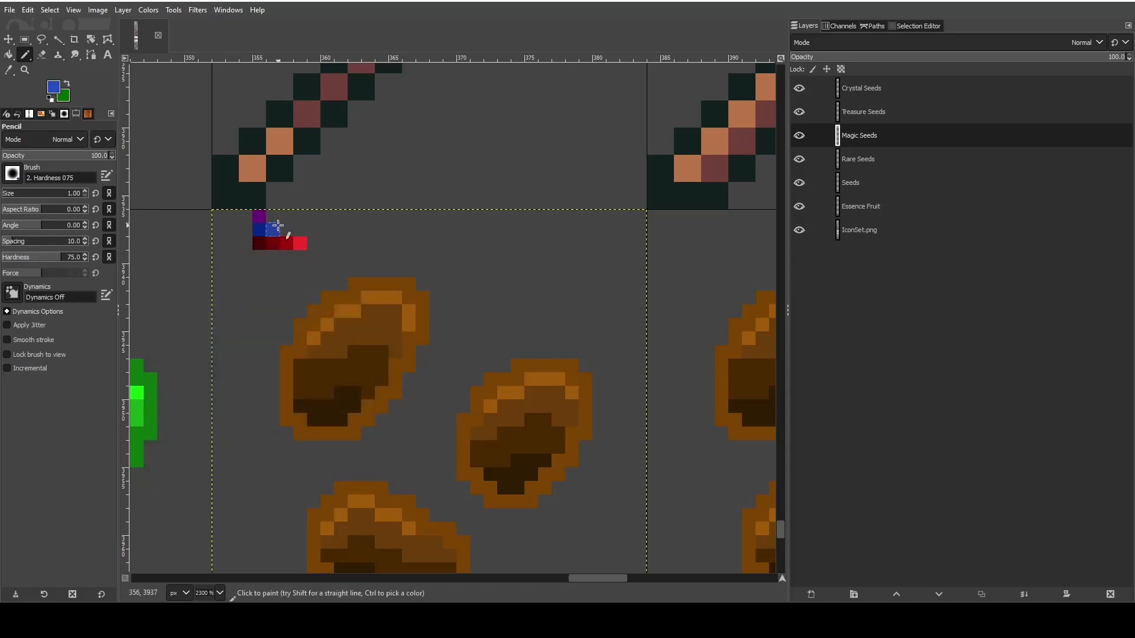
left_click(286, 230)
left_click(53, 87)
left_click_drag(230, 313, 242, 305)
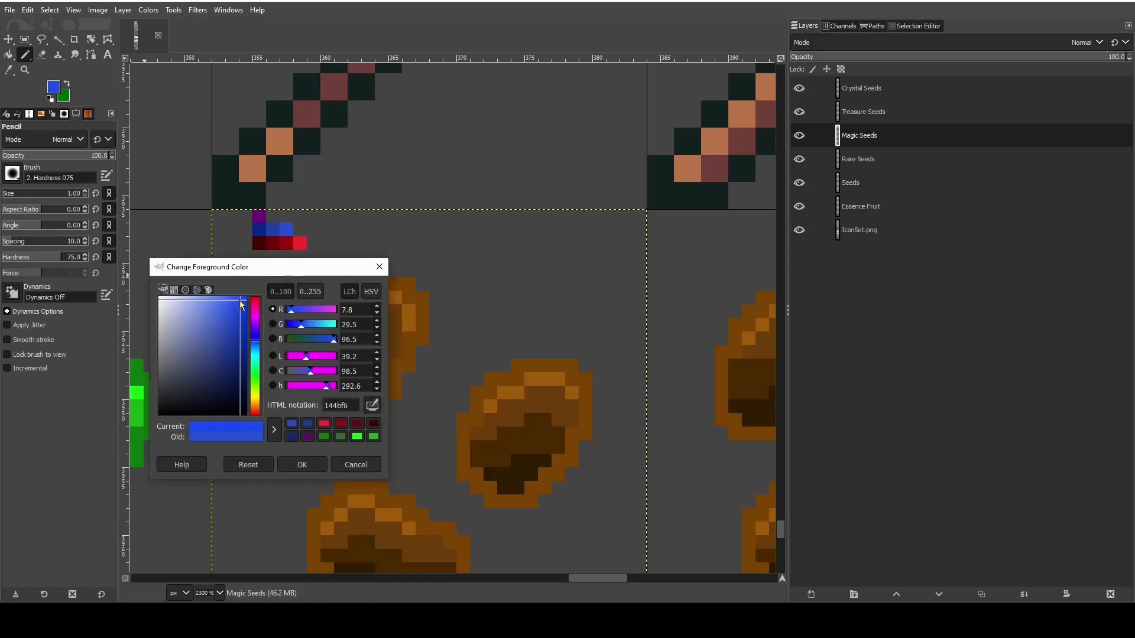
left_click(301, 465)
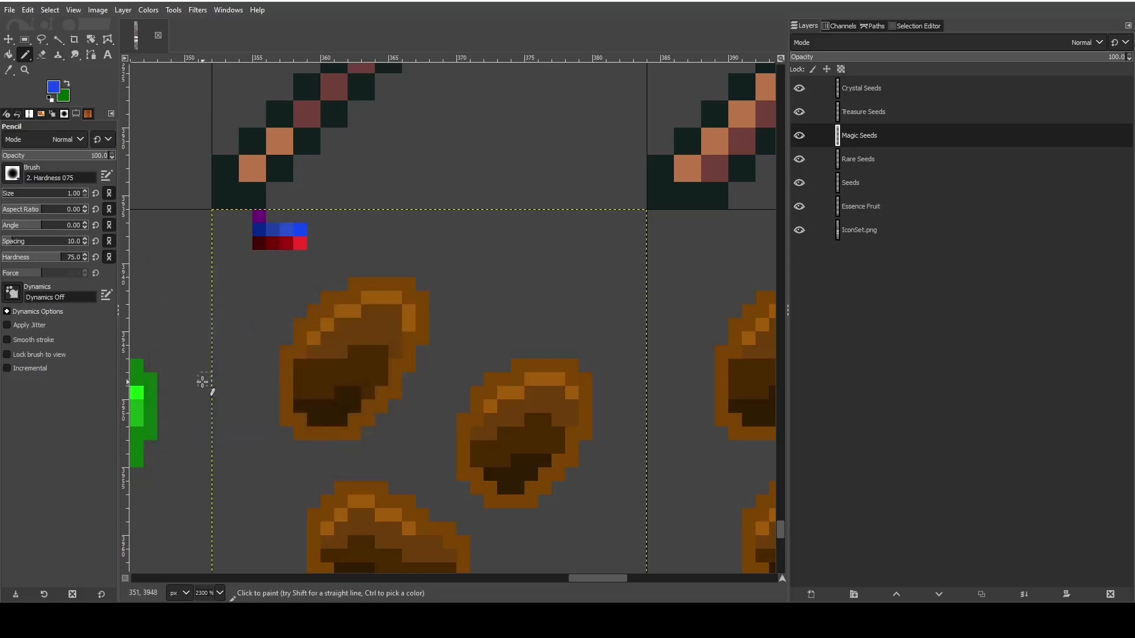
left_click(53, 87)
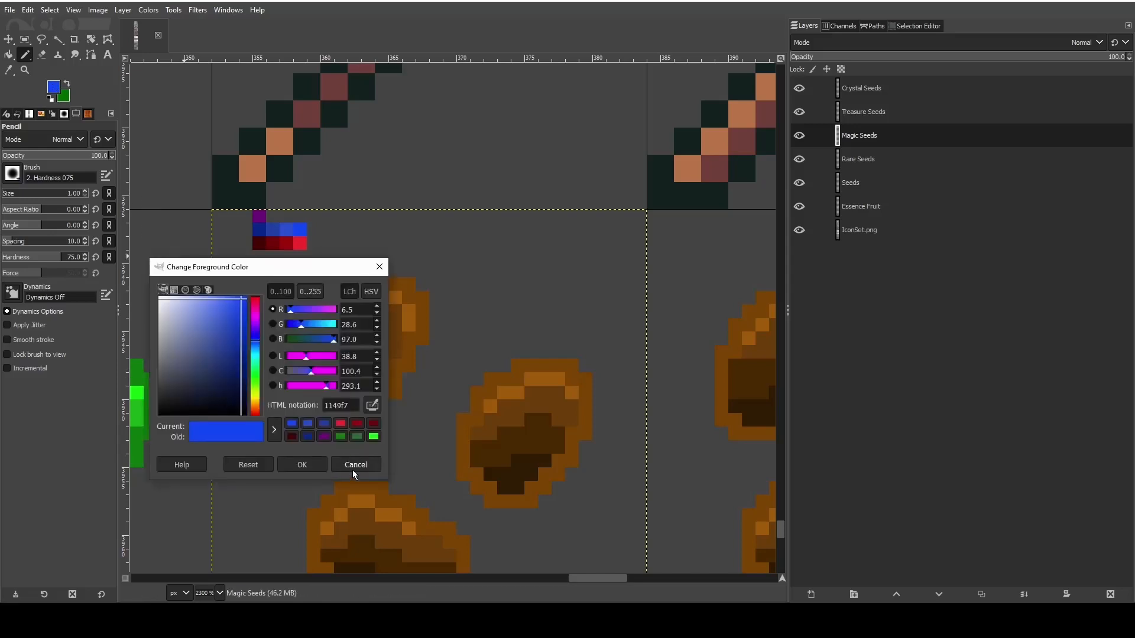
left_click(353, 465)
- Sample the dark purple swatch, lighten the foreground slightly, and pencil a one-pixel swatch to its right
key("o")
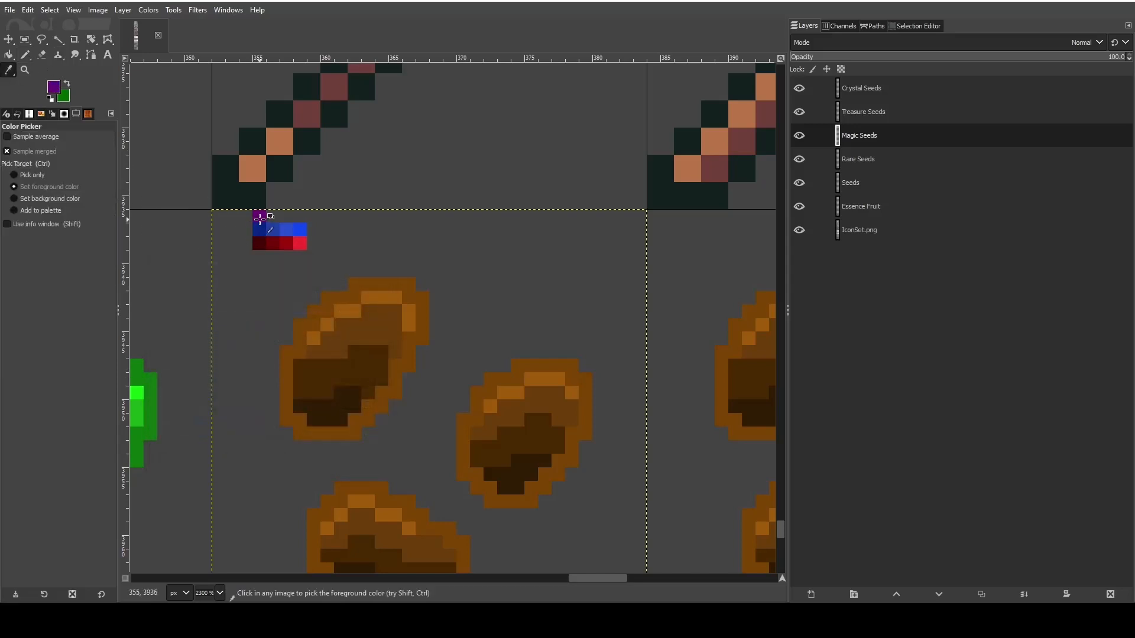
left_click(53, 87)
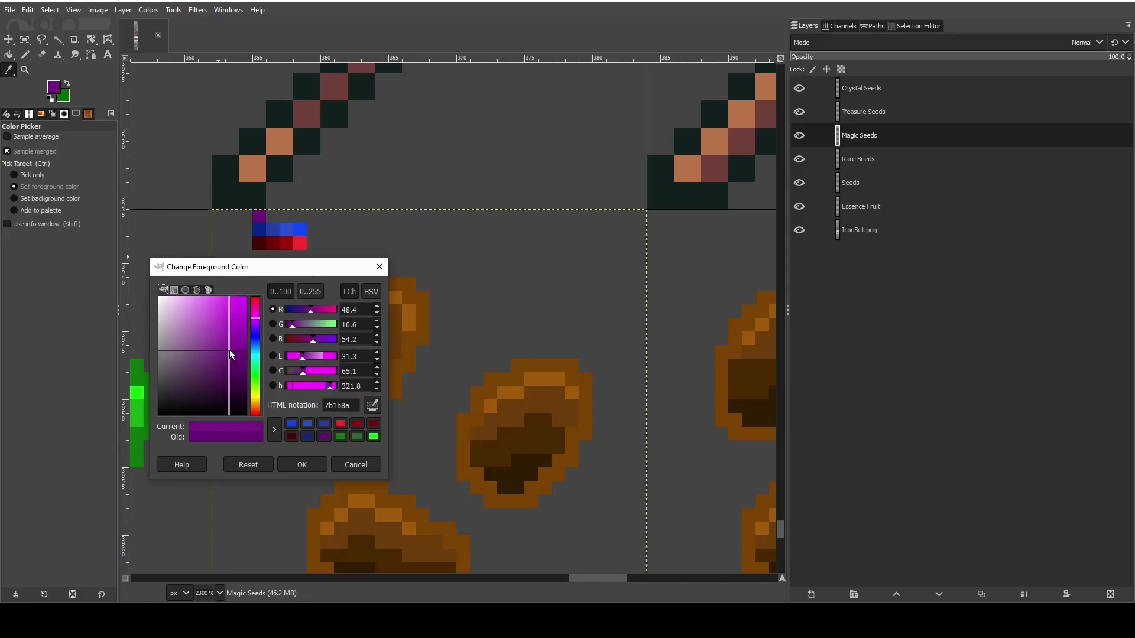
left_click(287, 463)
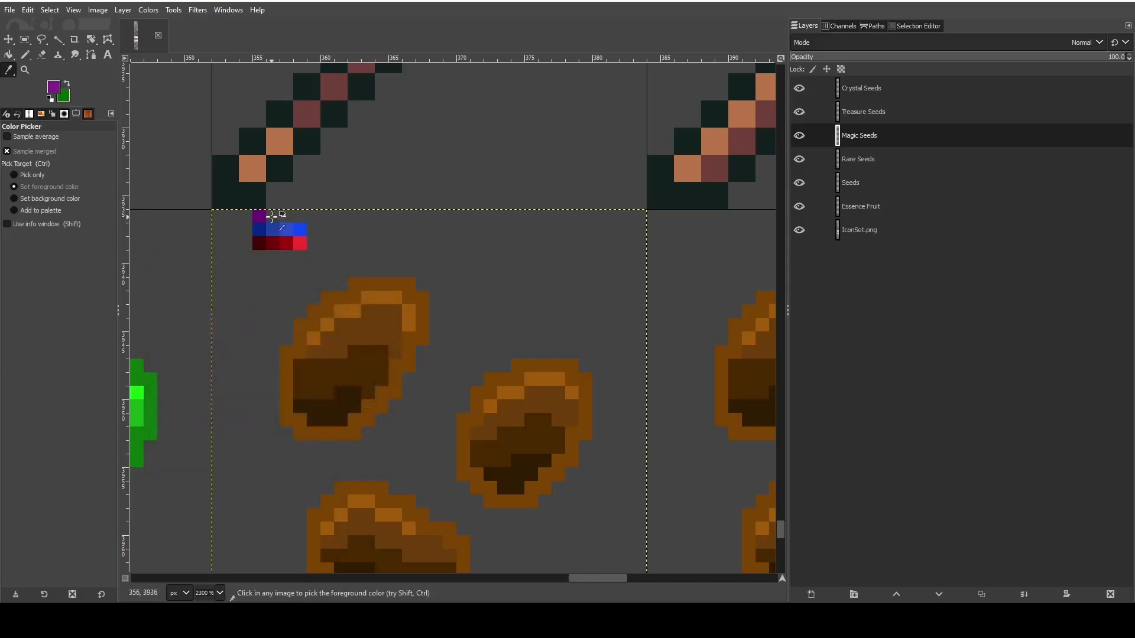
key("n")
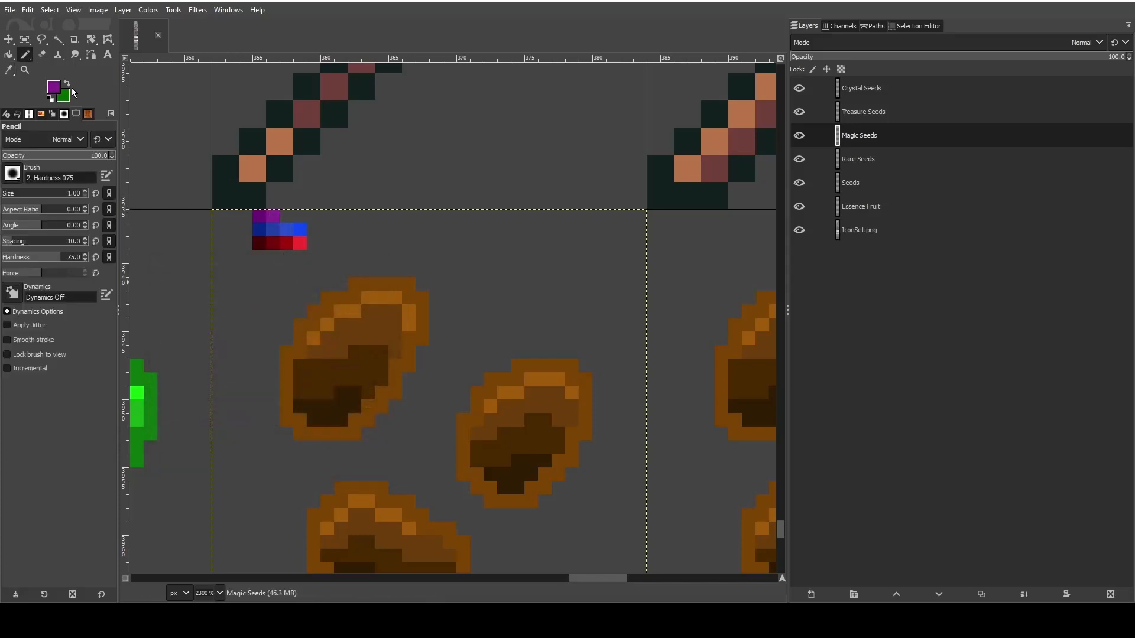
- Complete the purple swatch row with two progressively brighter one-pixel purple swatches
left_click(55, 88)
left_click_drag(228, 319, 232, 317)
left_click(298, 463)
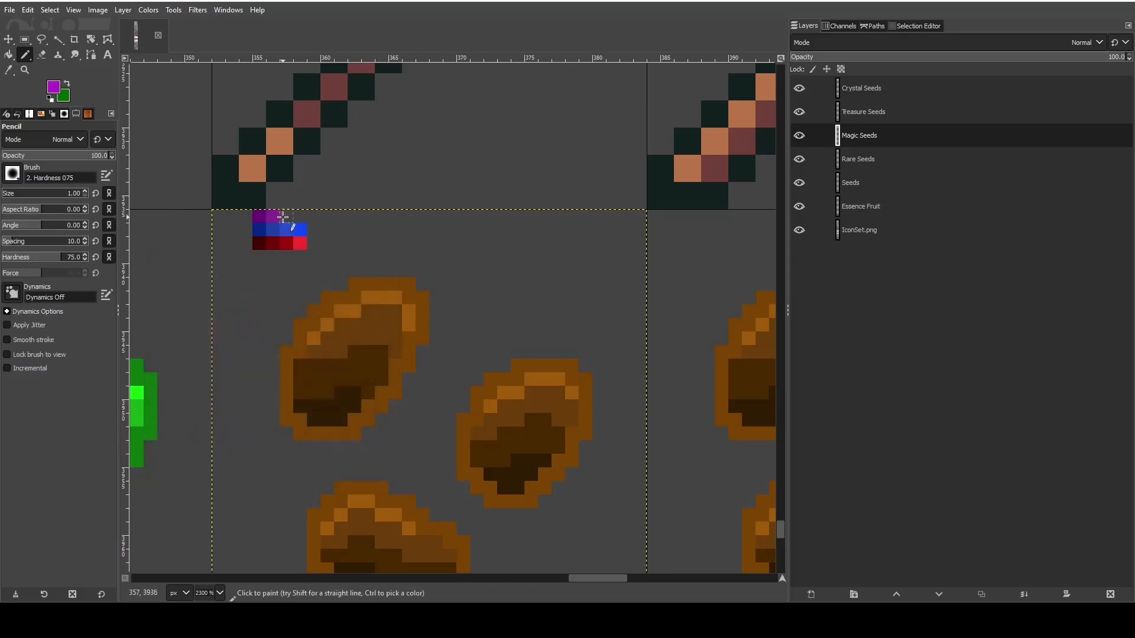
left_click(282, 217)
left_click(58, 86)
left_click_drag(238, 307, 242, 302)
left_click(299, 461)
left_click(298, 217)
- Bucket-fill the light brown highlight of the right-hand Magic seed with the brightest purple
scroll(247, 314, "down", 3)
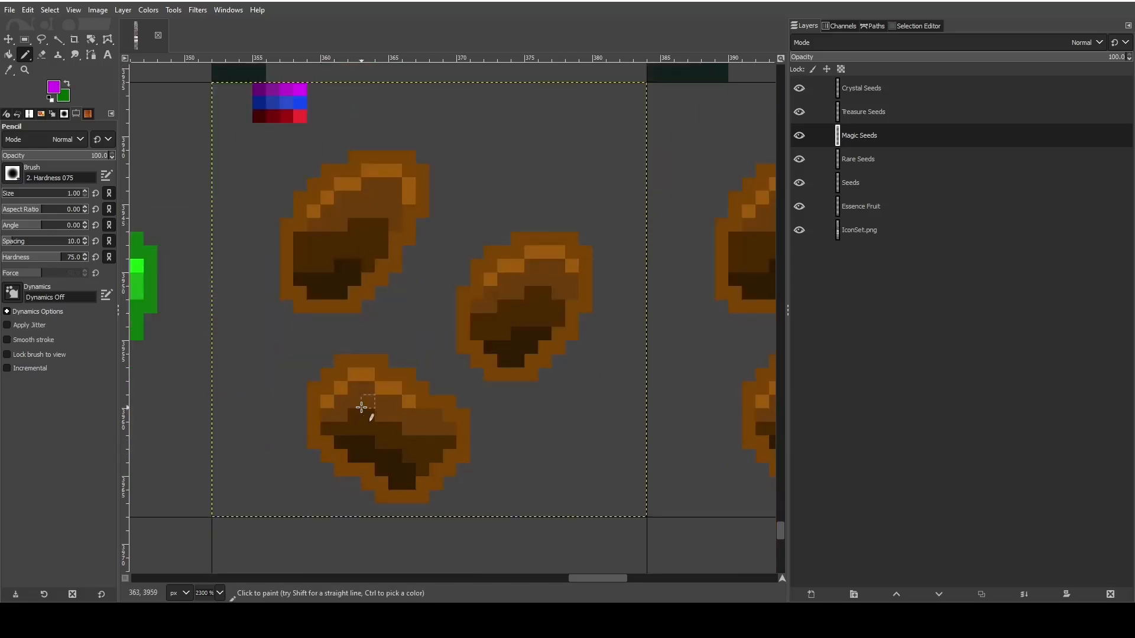
scroll(361, 408, "up", 3)
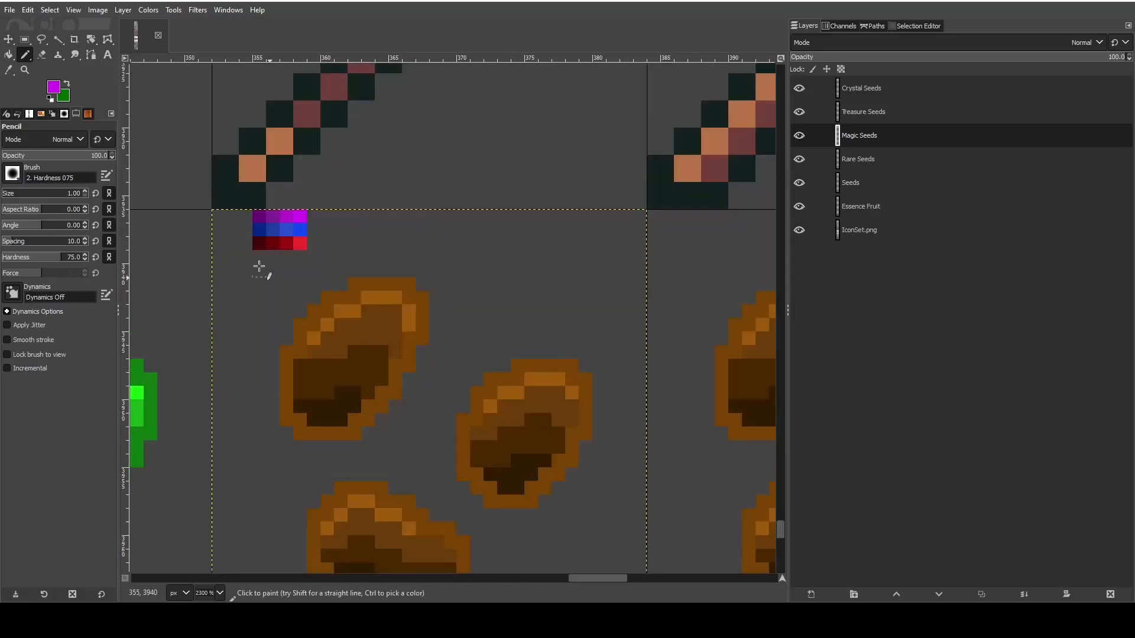
left_click(9, 54)
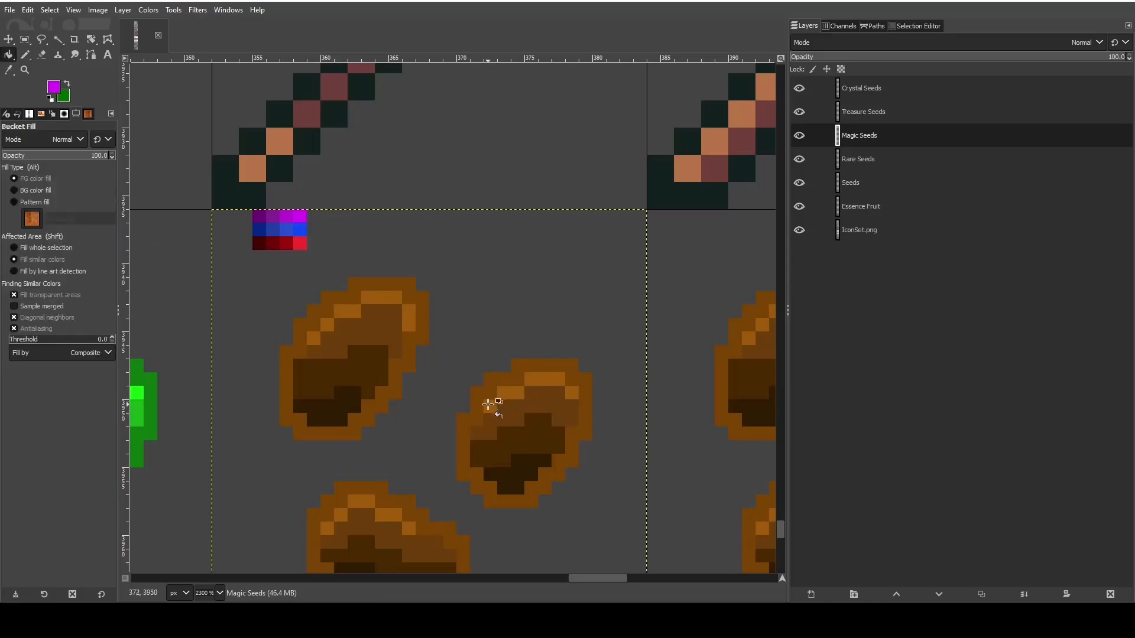
left_click(488, 405)
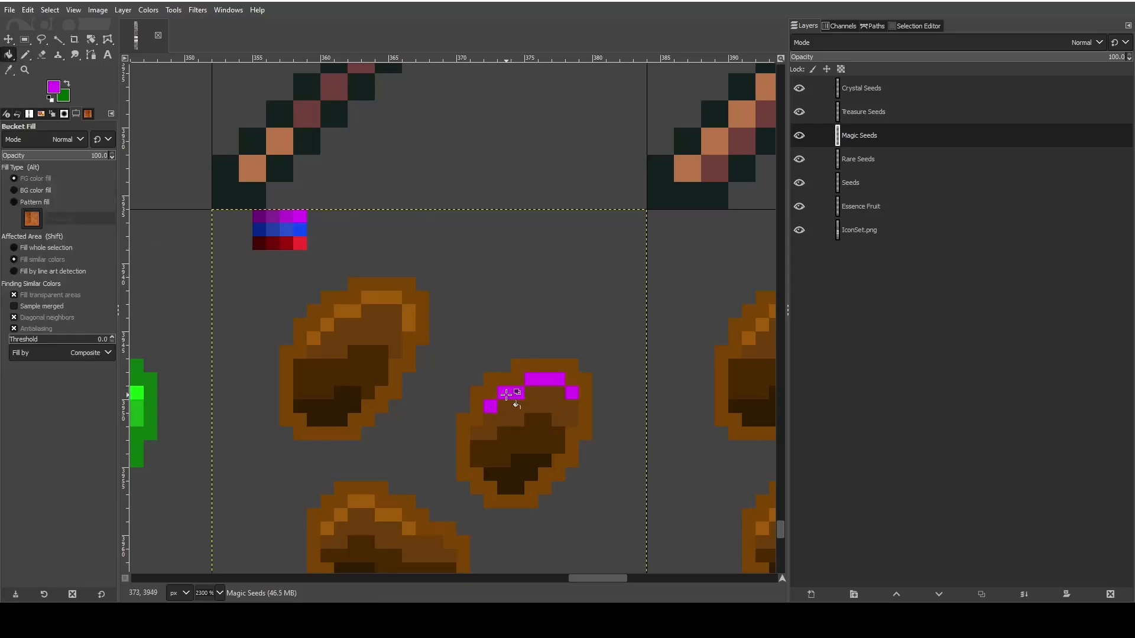
- Sample the third purple swatch and fill the medium-brown area below the right-hand seed's highlight with it
left_click(9, 70)
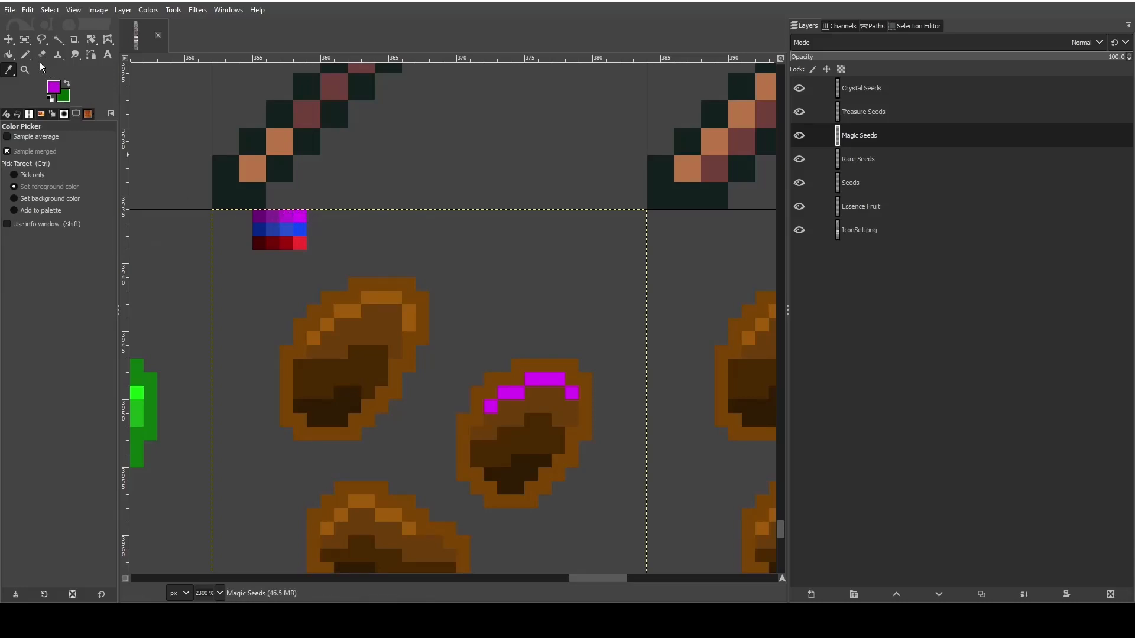
left_click(8, 54)
left_click(516, 405)
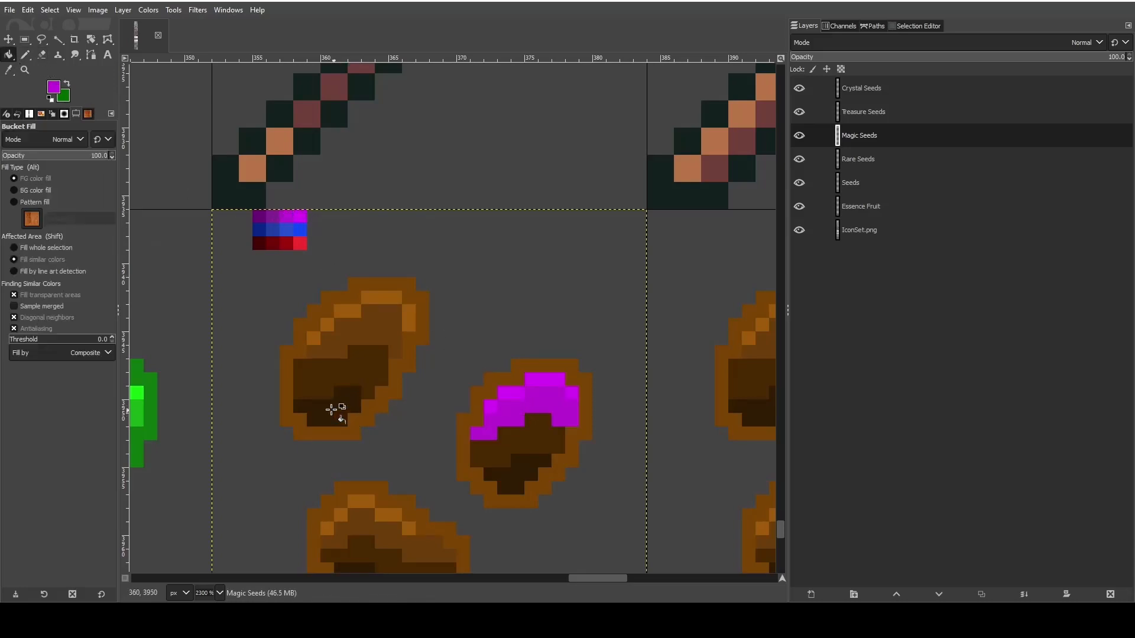
- Sample the second purple swatch and fill the dark brown band of the right-hand seed with it
left_click(10, 69)
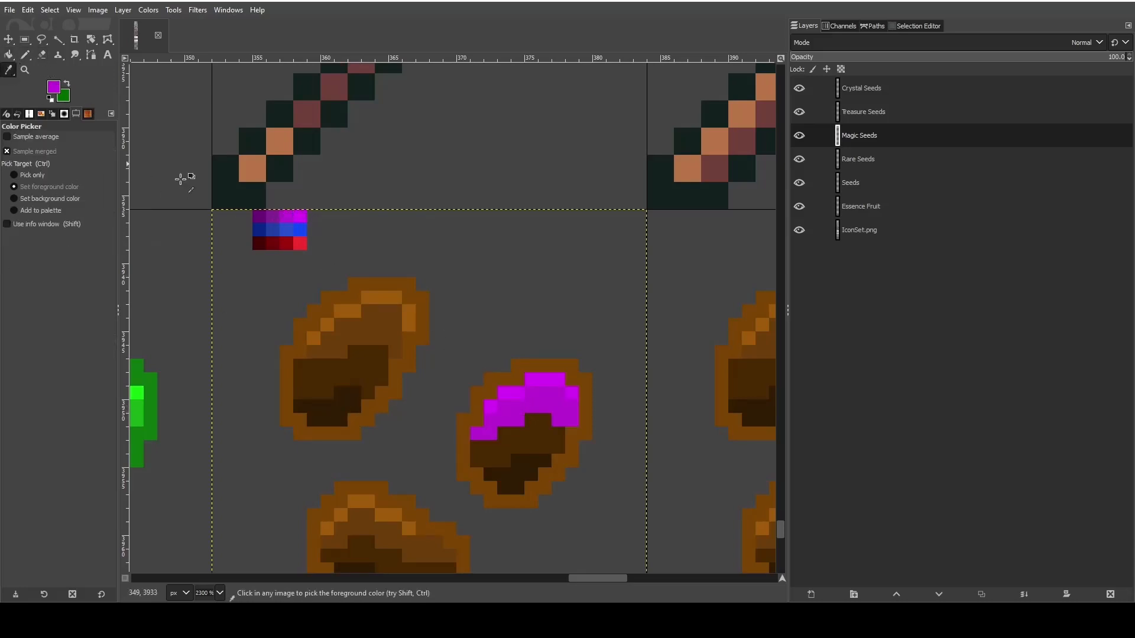
left_click(276, 217)
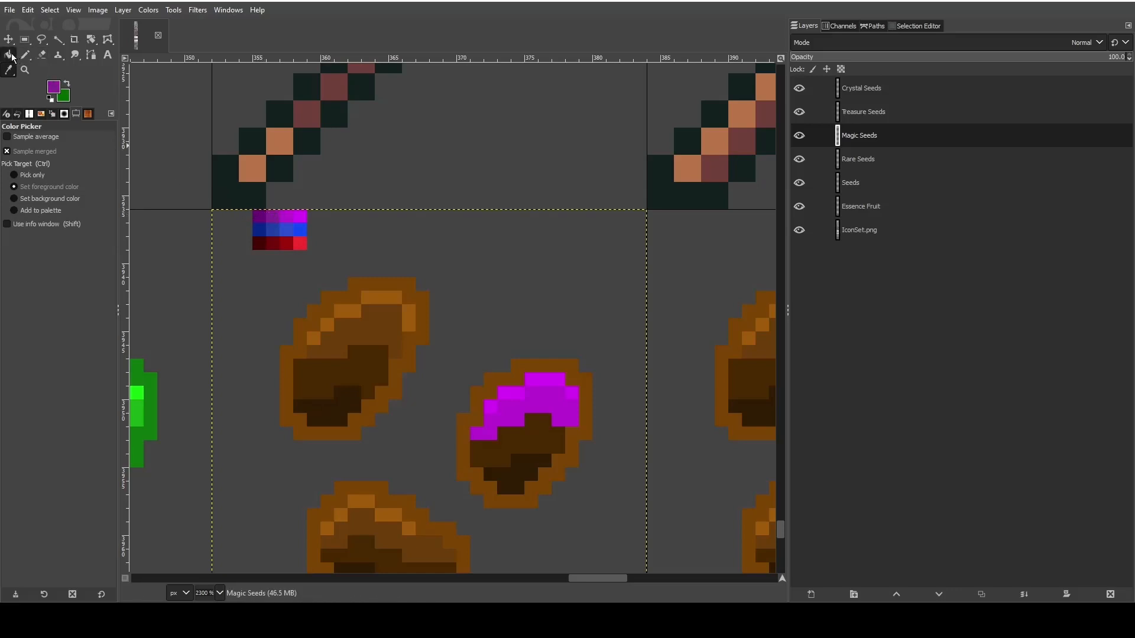
left_click(9, 54)
left_click(514, 438)
- Sample the darkest purple swatch and bucket-fill the darkest brown area of the right-hand Magic seed with it
left_click(9, 70)
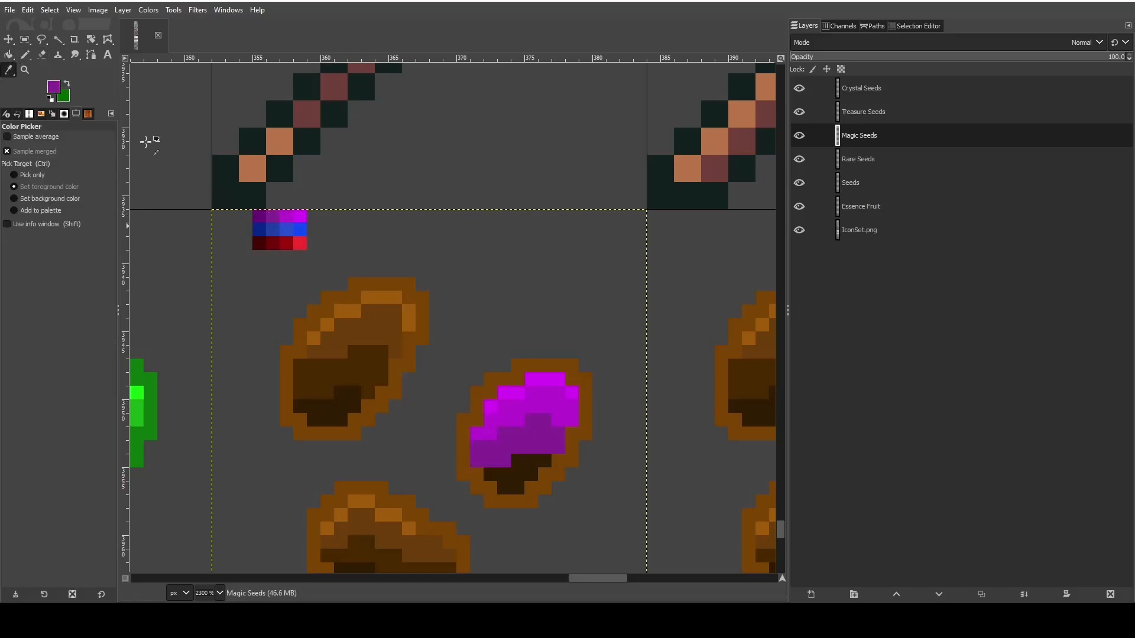
left_click(259, 216)
left_click(9, 54)
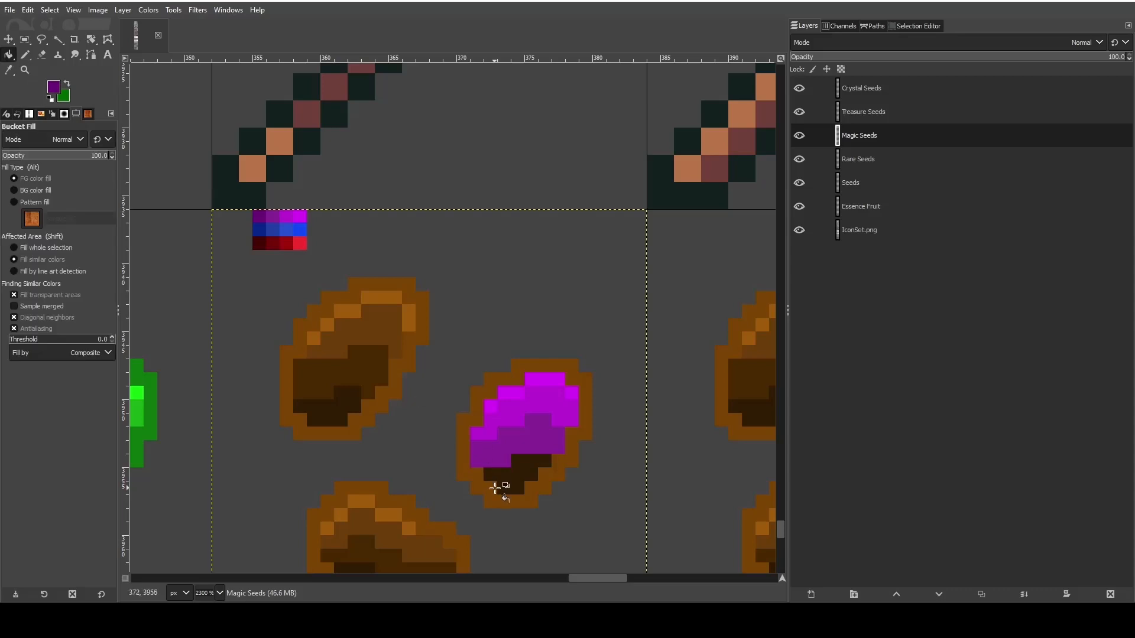
left_click(503, 484)
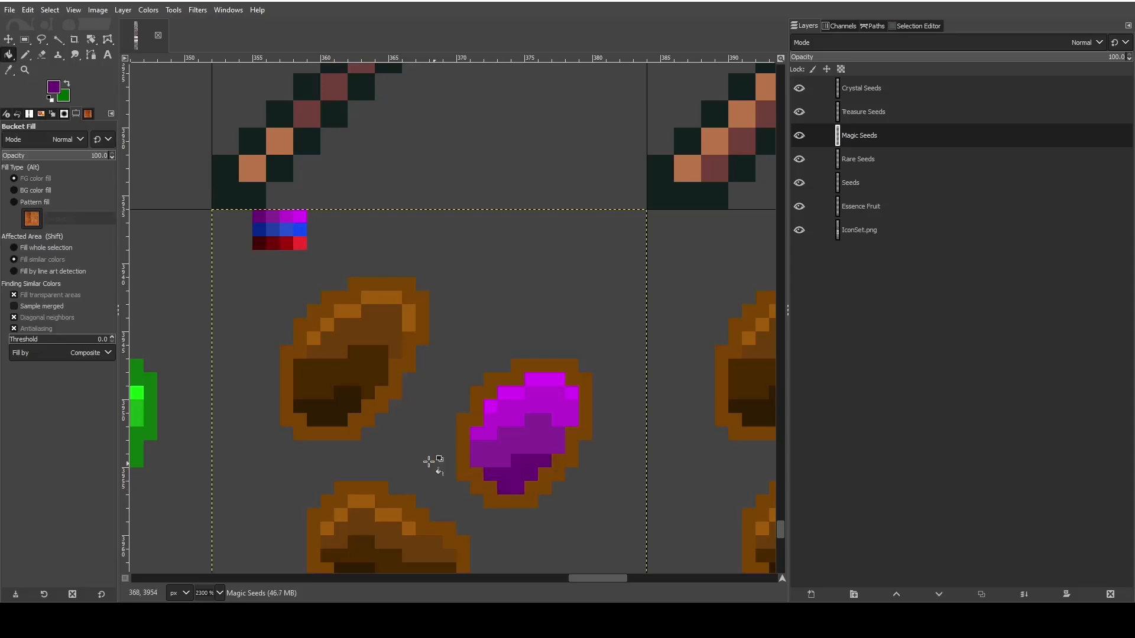
- Set the foreground color to the muted purple 873b93 and fill the right-hand seed's brown outline with it
left_click(54, 88)
left_click_drag(229, 361, 211, 346)
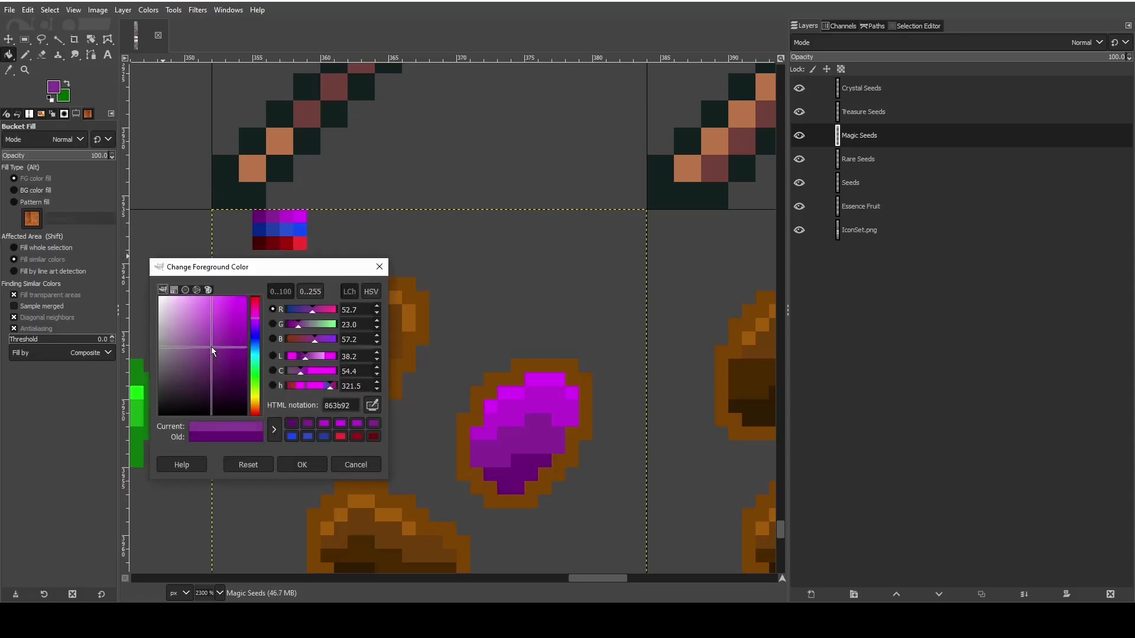
left_click(283, 471)
left_click(472, 414)
- Fill the upper-left Magic seed's darkest area with the darkest blue swatch and its dark brown band with the second blue swatch
scroll(396, 466, "down", 3)
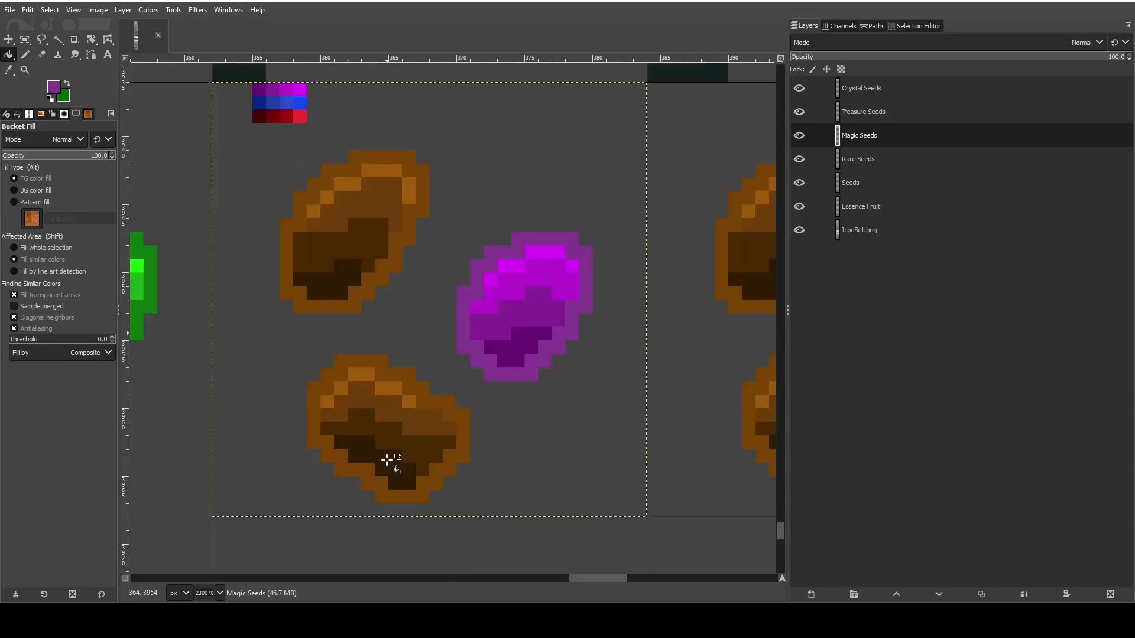
scroll(390, 459, "up", 3)
left_click(9, 71)
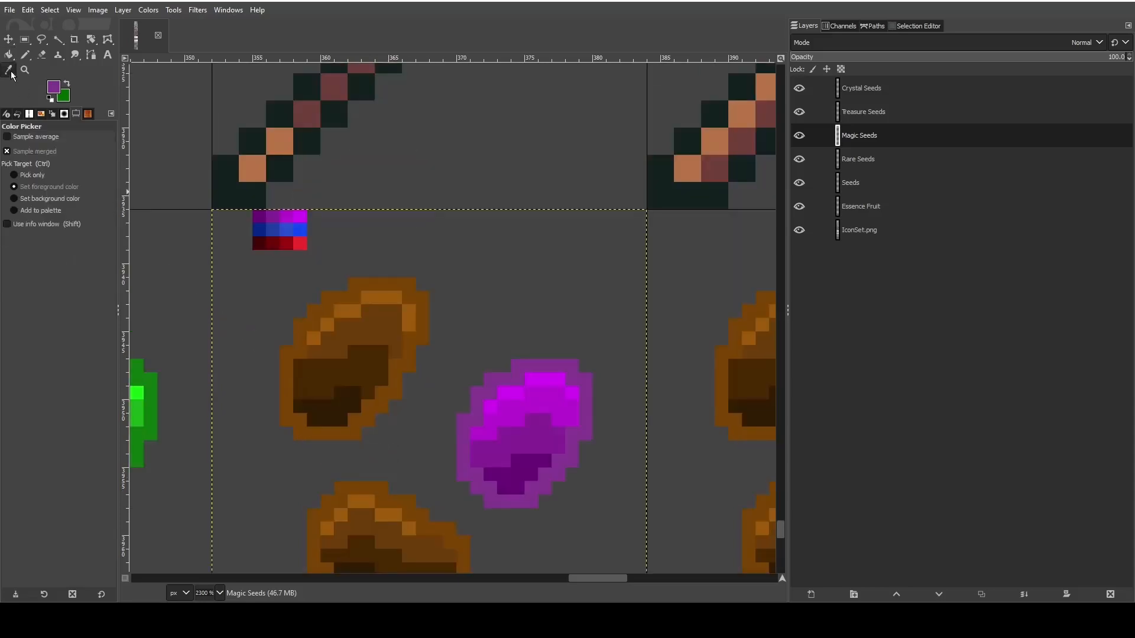
left_click(260, 230)
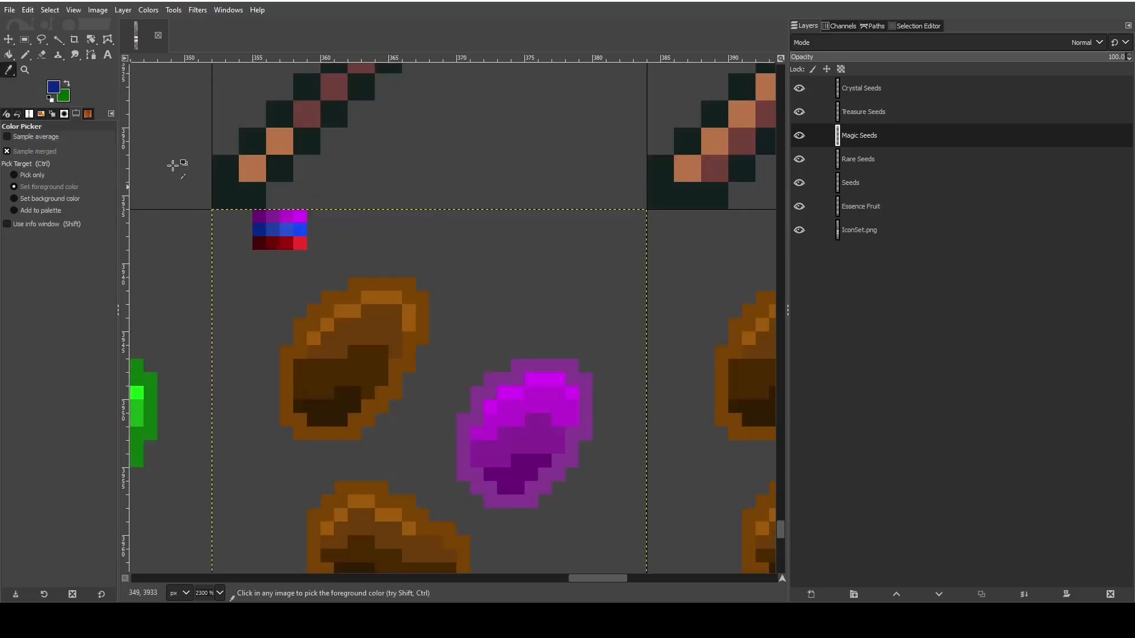
left_click(8, 55)
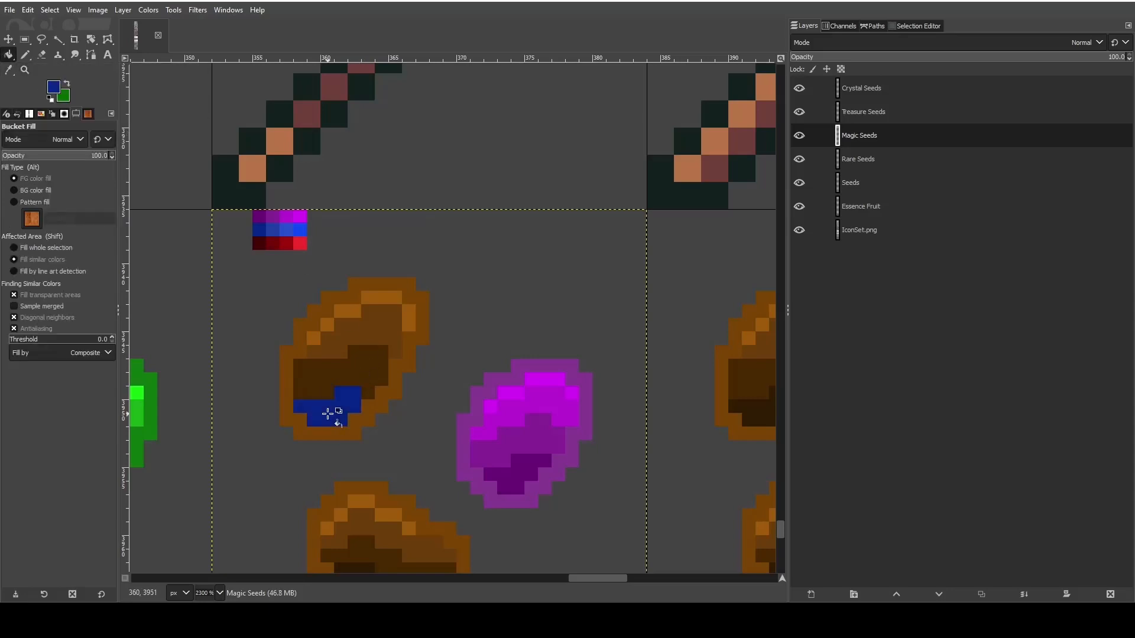
left_click(9, 71)
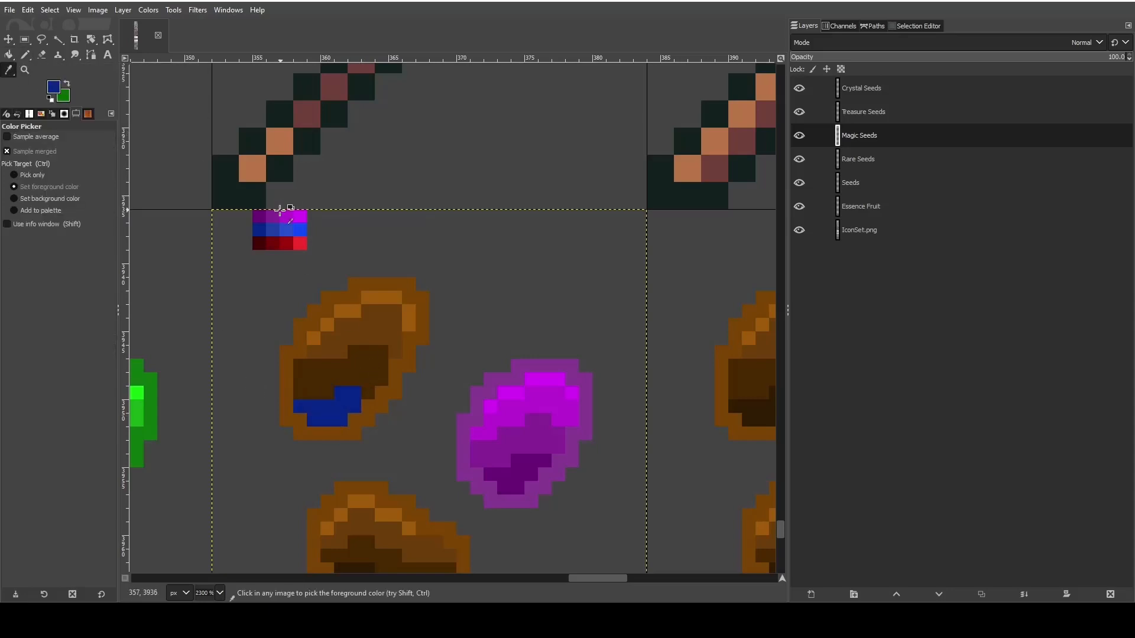
left_click(277, 230)
left_click(8, 55)
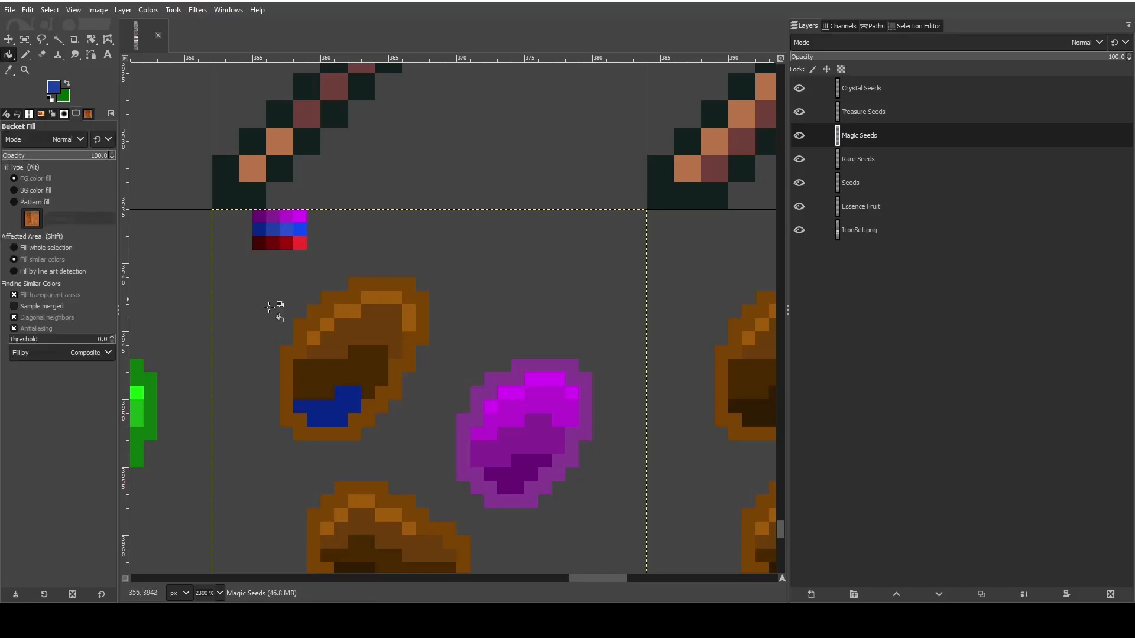
left_click(341, 381)
- Fill the upper-left seed's medium-brown area with the third blue swatch and its light brown highlight with the brightest blue swatch
left_click(10, 70)
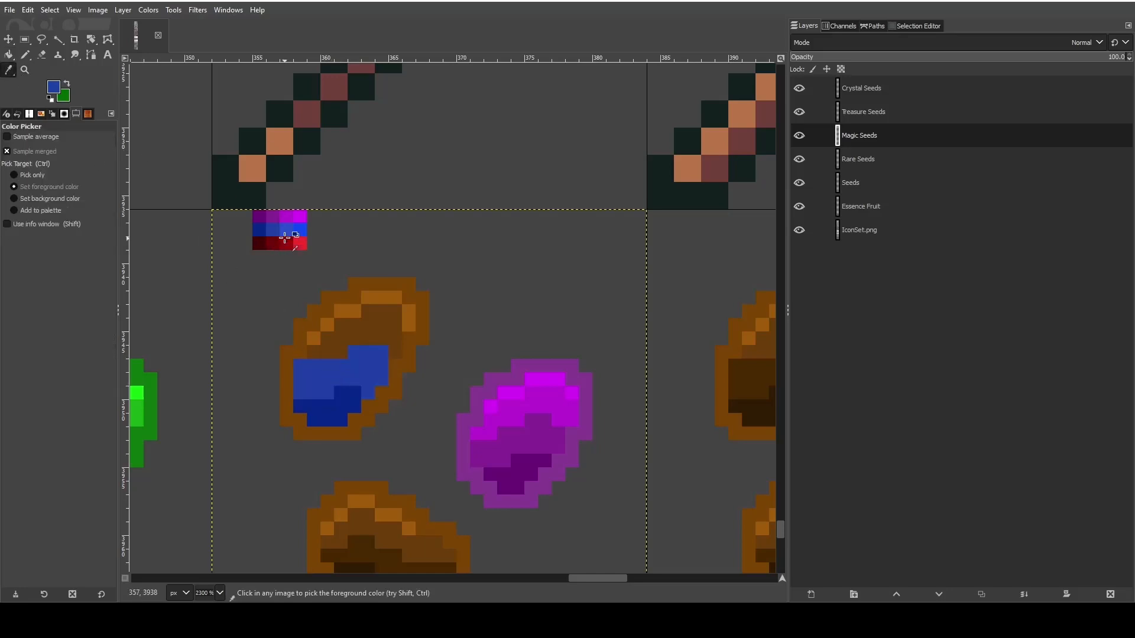
left_click(285, 237)
left_click(8, 55)
left_click(372, 330)
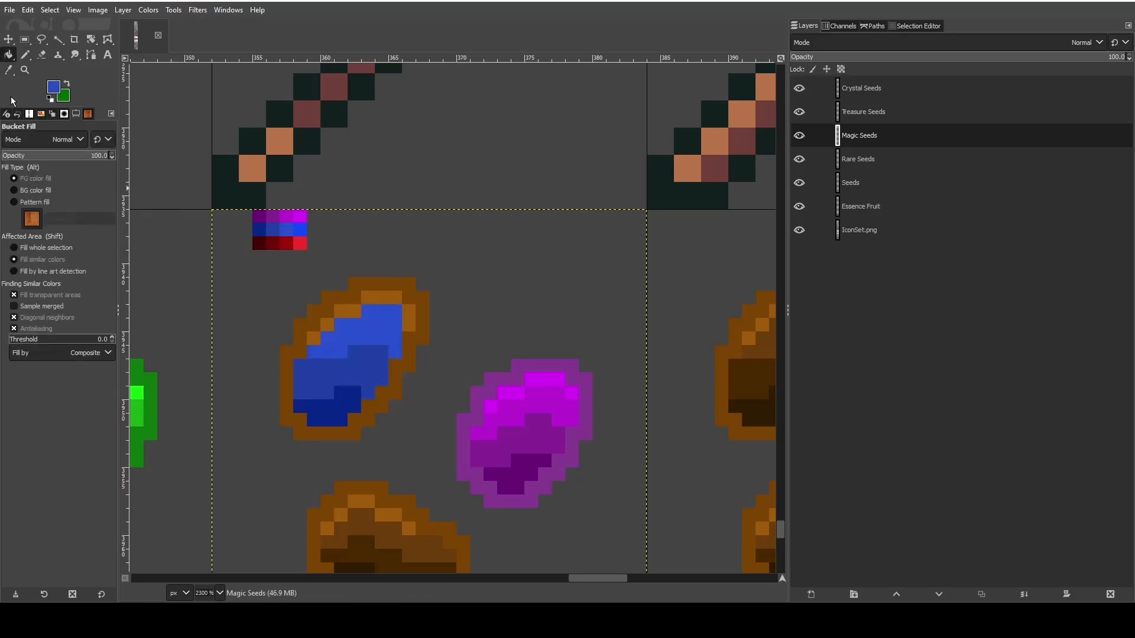
left_click(5, 71)
left_click(8, 55)
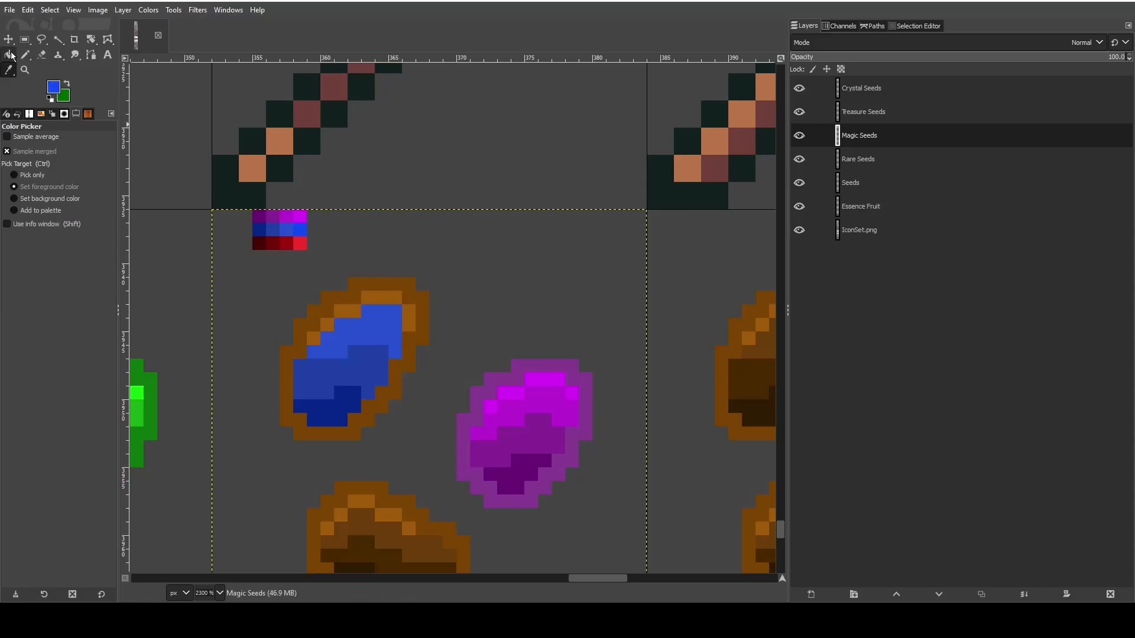
left_click(370, 296)
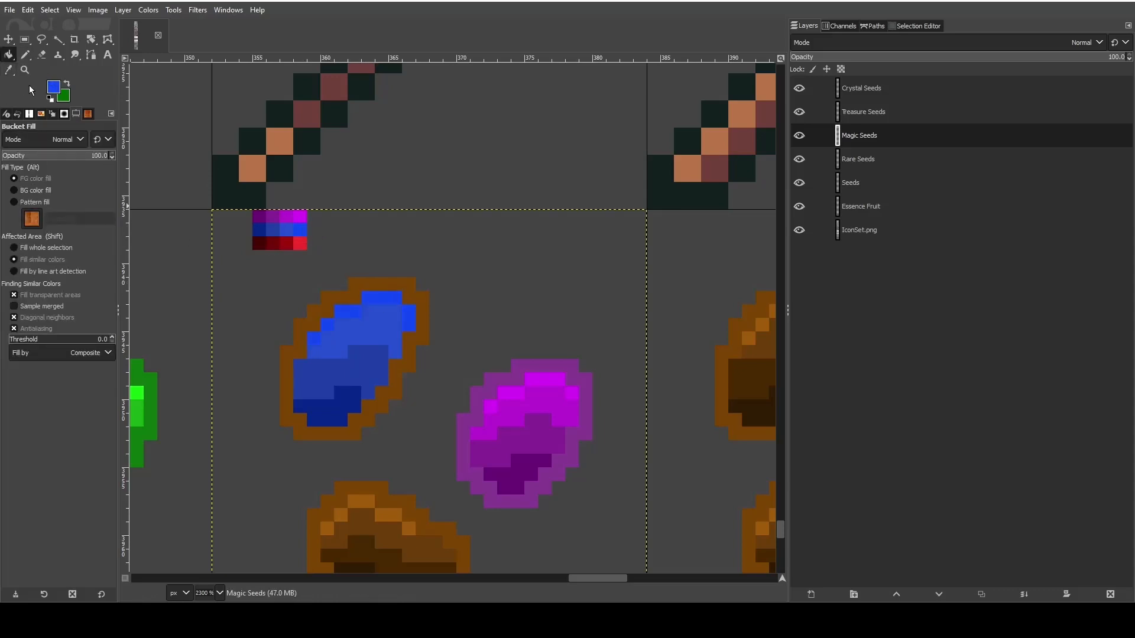
- Try filling the upper-left seed's outline with the muted blue 27449b, adjusted from the darkest blue swatch
left_click(8, 70)
left_click(263, 230)
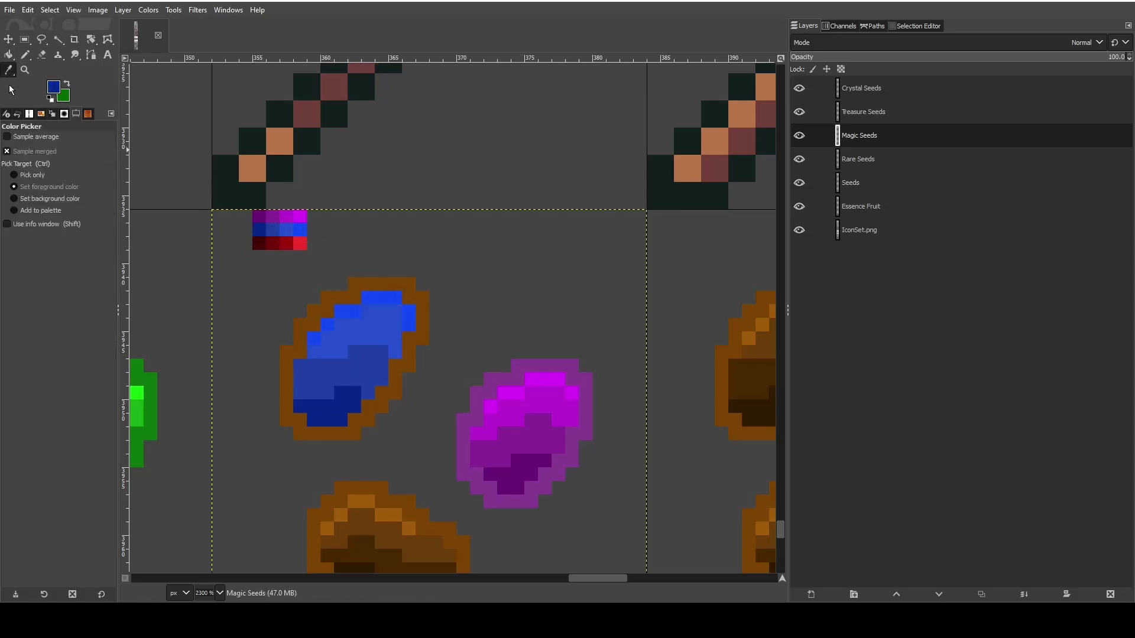
left_click(59, 89)
mouse_move(240, 355)
left_mouse_down()
mouse_move(216, 346)
mouse_move(225, 349)
left_mouse_up()
left_click(300, 463)
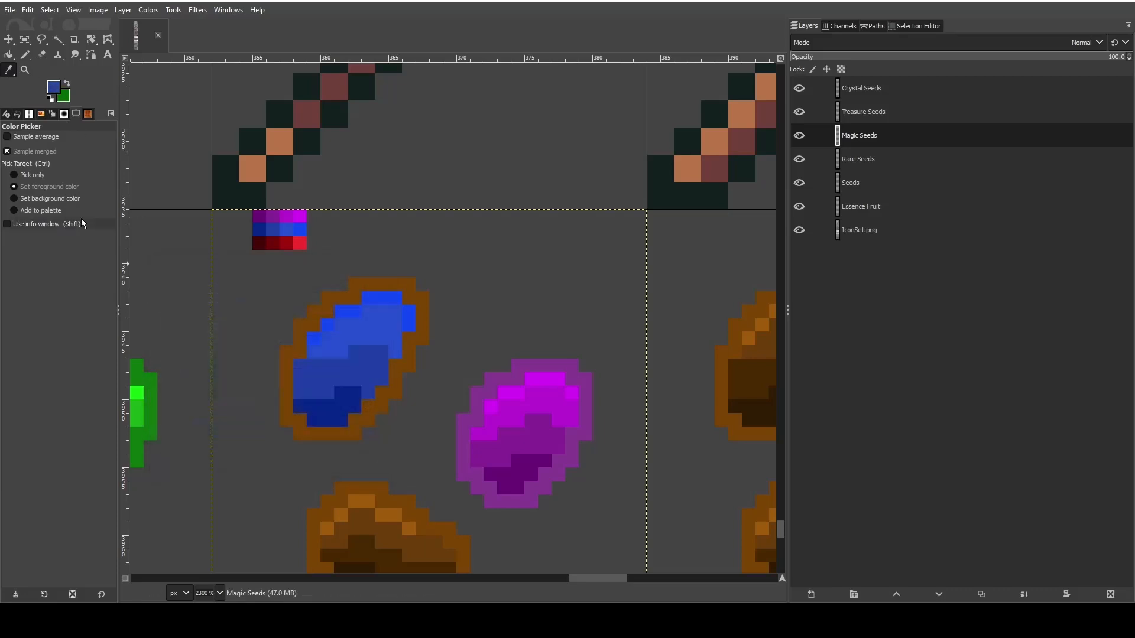
left_click(7, 57)
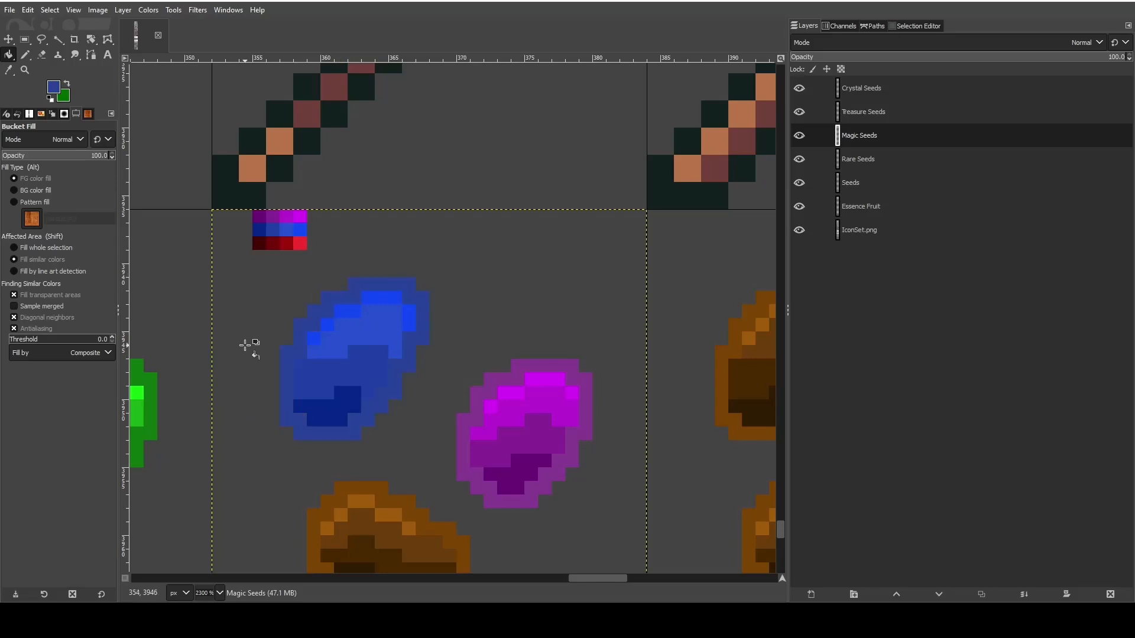
- Set the foreground color to the darker blue 183283 and fill the upper-left seed's brown outline with it
left_click(53, 87)
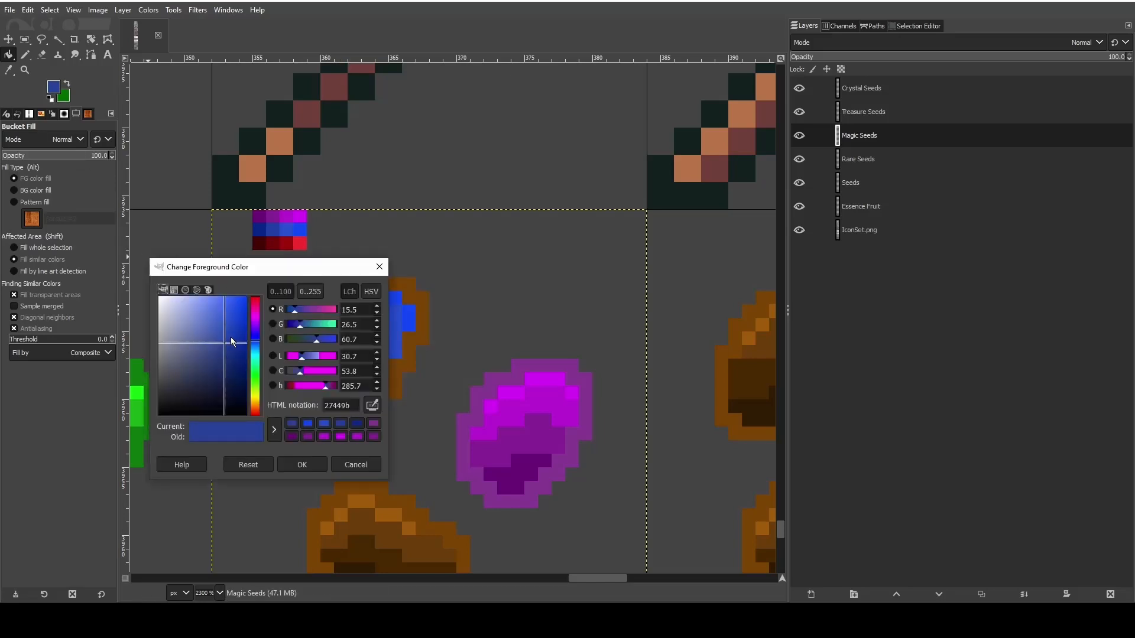
mouse_move(232, 341)
left_mouse_down()
mouse_move(245, 338)
mouse_move(230, 355)
left_mouse_up()
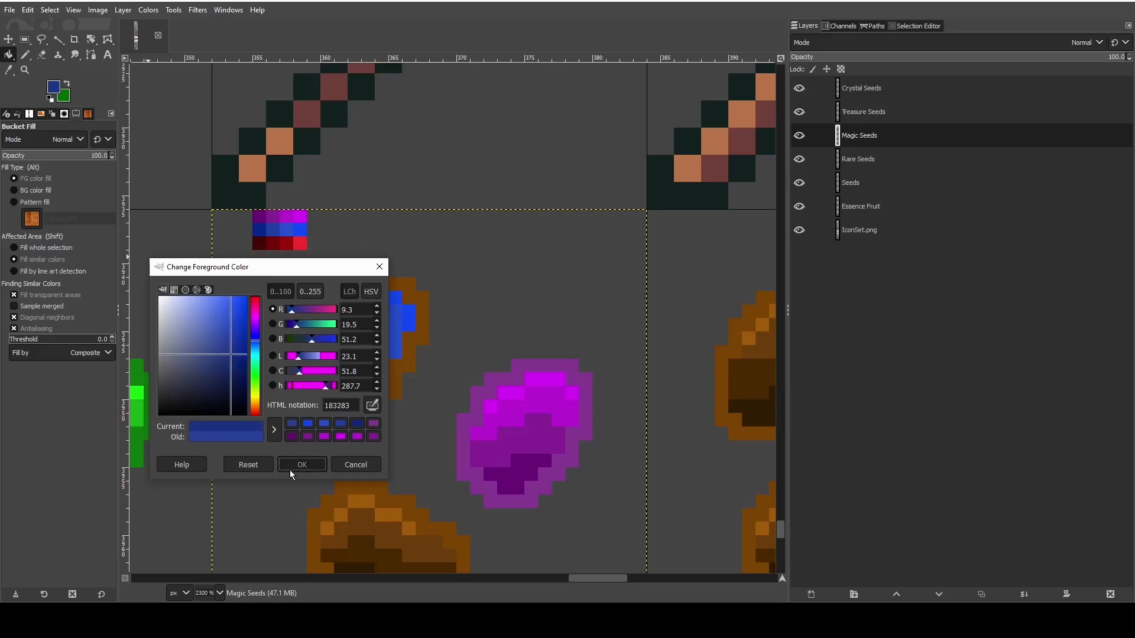
left_click(291, 473)
left_click(295, 329)
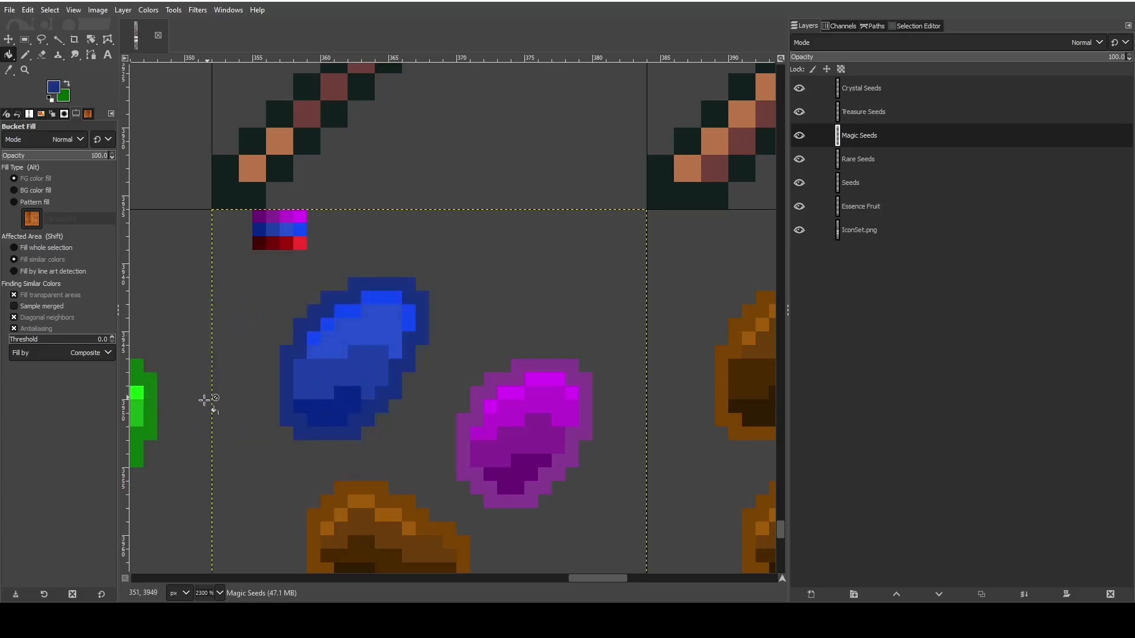
- Sample the brightest red swatch and bucket-fill the light brown highlight of the lower Magic seed with it
scroll(285, 374, "down", 2, "ctrl")
scroll(284, 374, "down", 1, "ctrl")
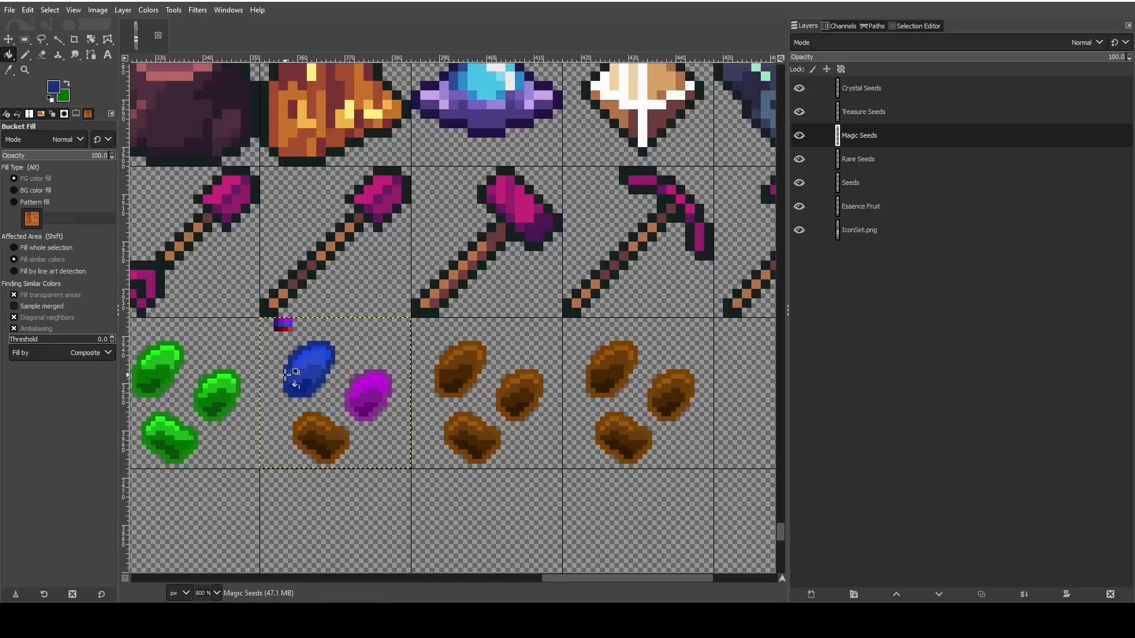
scroll(284, 374, "up", 3, "ctrl")
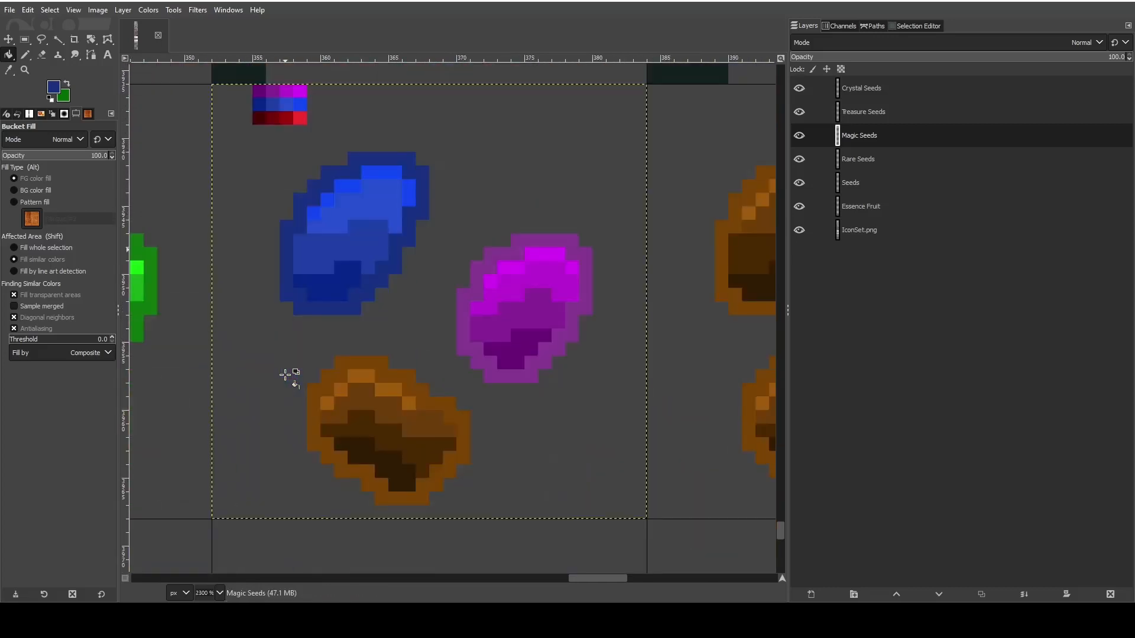
left_click(8, 69)
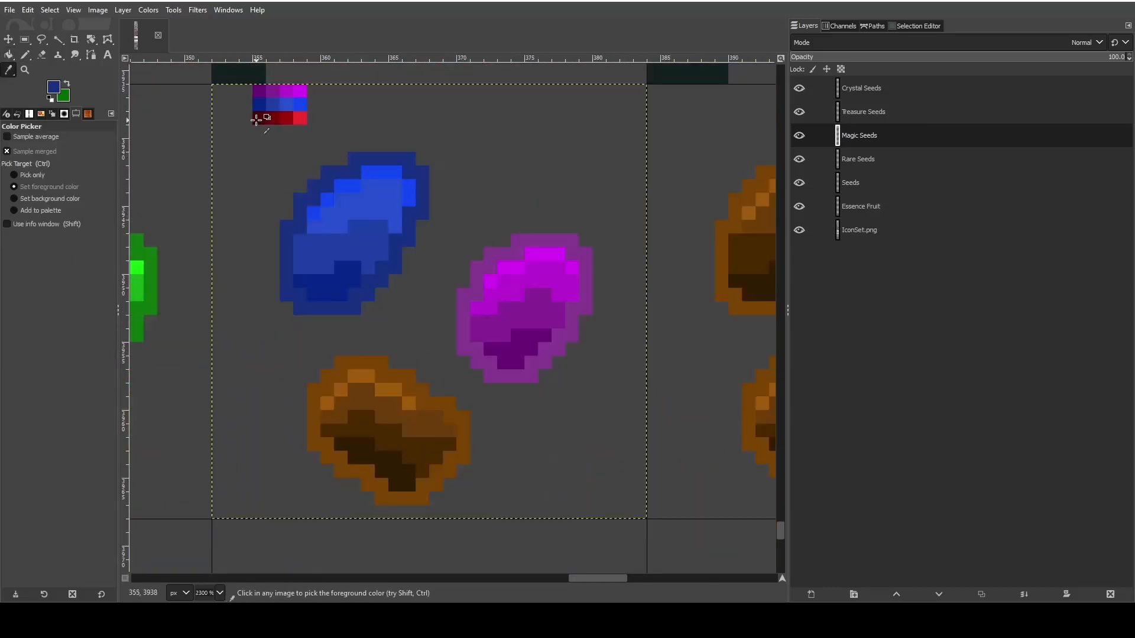
left_click(301, 117)
key("shift+b")
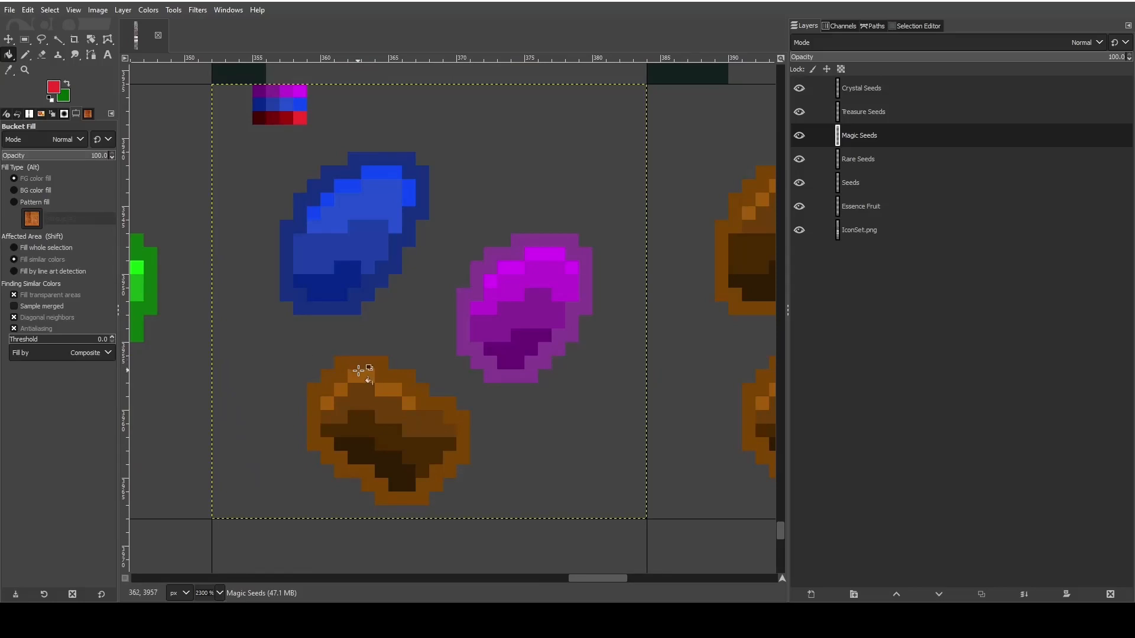
left_click(359, 370)
- Sample the third red swatch and fill the medium-brown area below the lower seed's highlight with it
key("o")
left_click(285, 119)
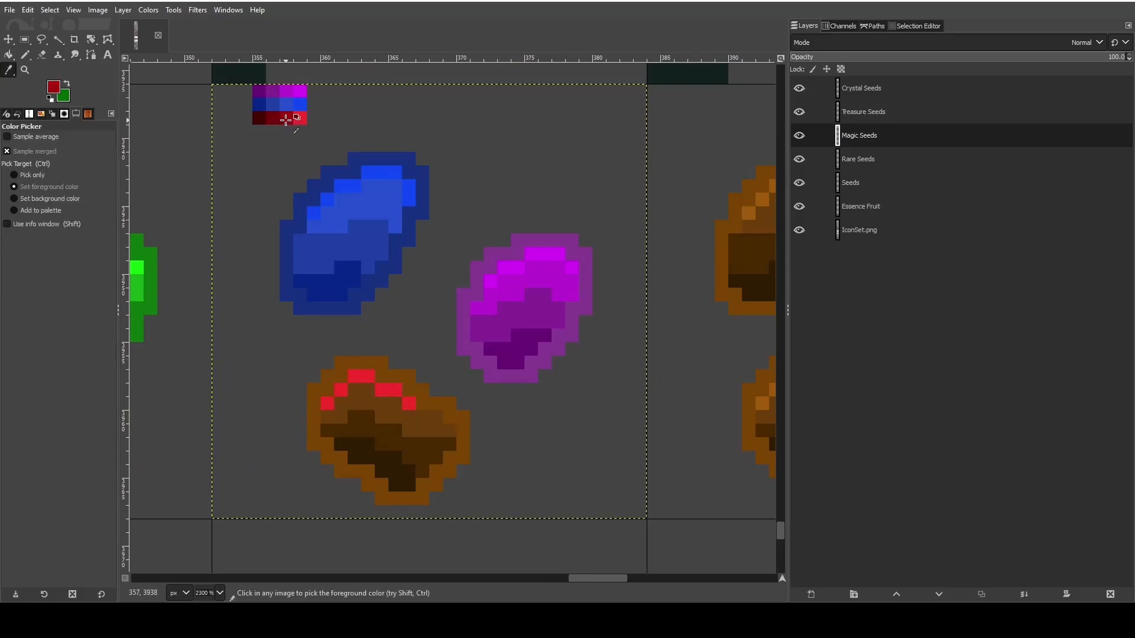
left_click(25, 54)
left_click(367, 390)
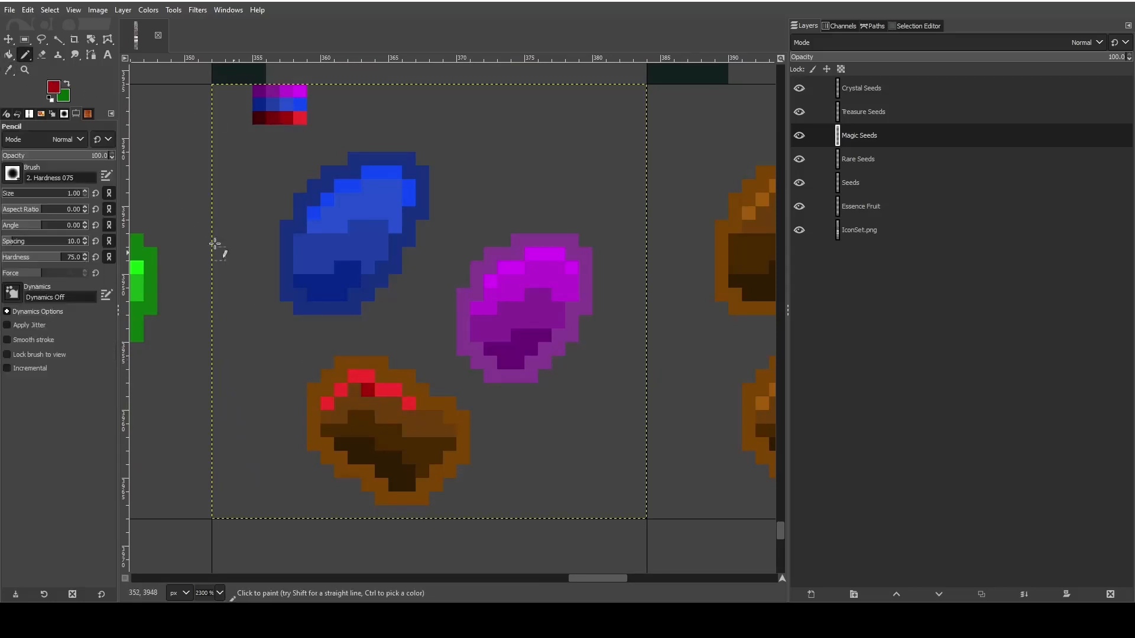
left_click(9, 55)
left_click(360, 400)
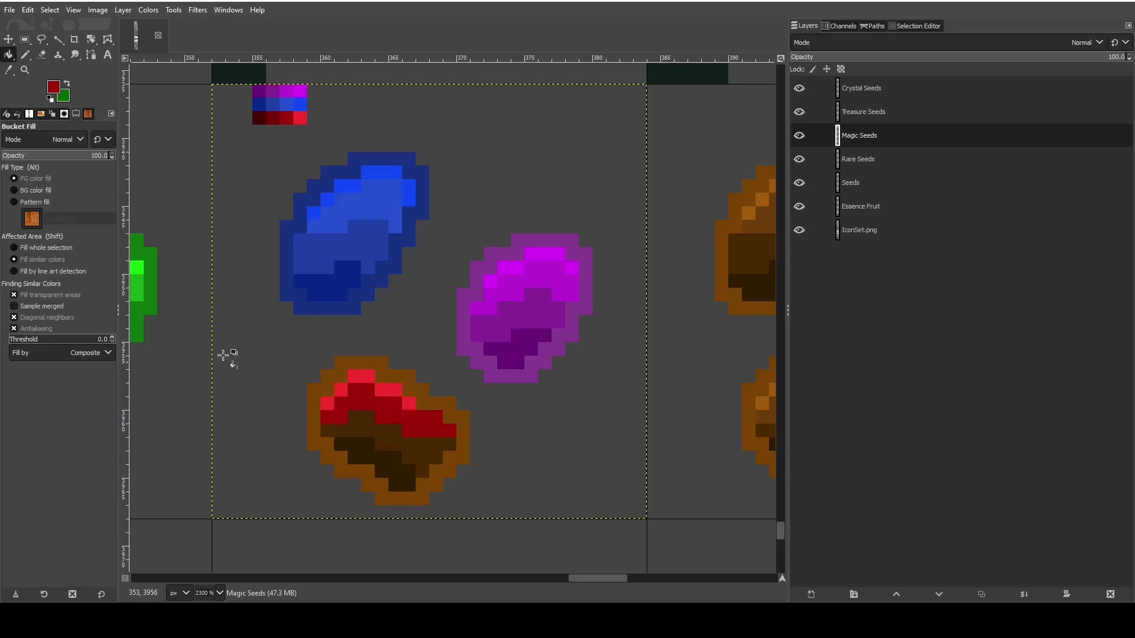
- Fill the lower seed's dark brown band with the second red swatch and its darkest area with the darkest red swatch
left_click(9, 70)
left_click(9, 54)
left_click(366, 419)
left_click(9, 70)
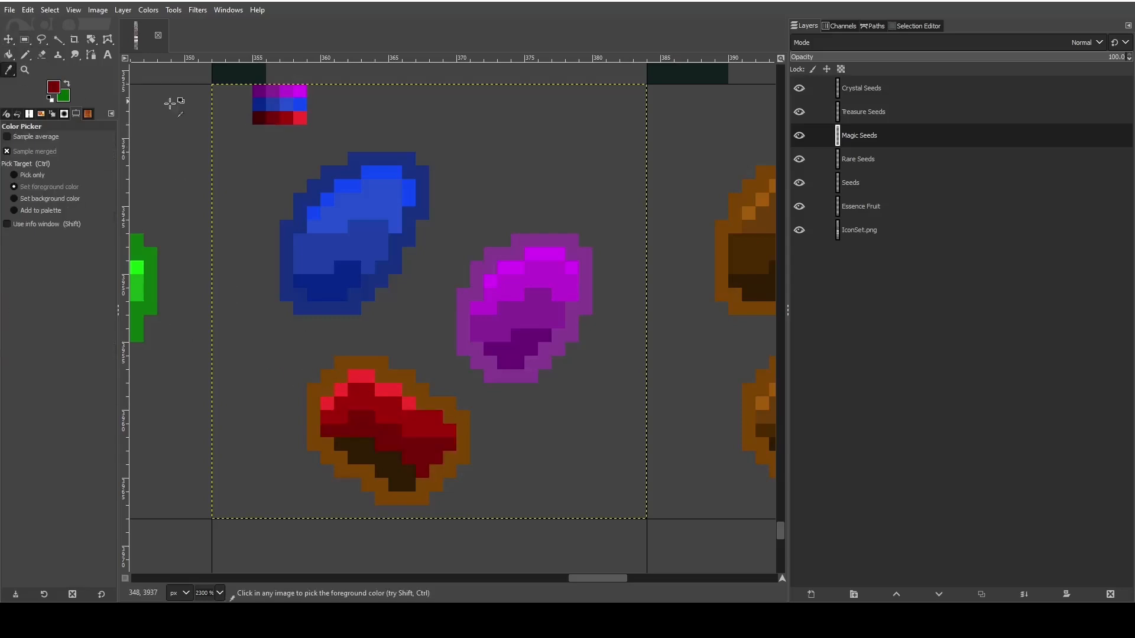
left_click(258, 118)
left_click(8, 54)
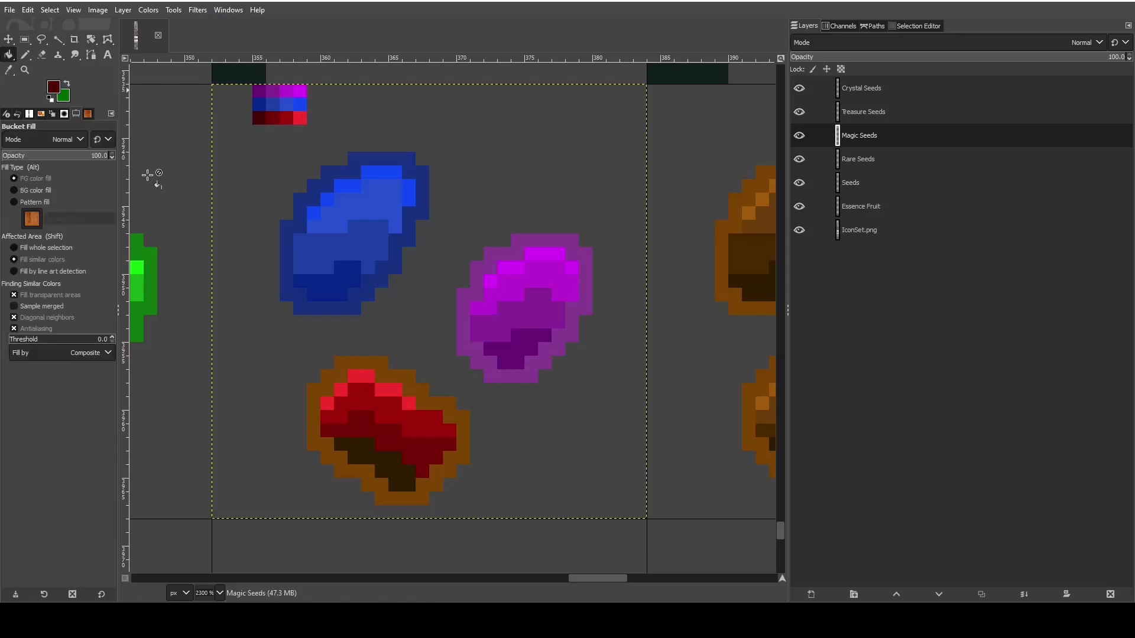
left_click(396, 471)
- Set the foreground color to the dark red 760000 and fill the lower seed's brown outline with it
left_click(5, 71)
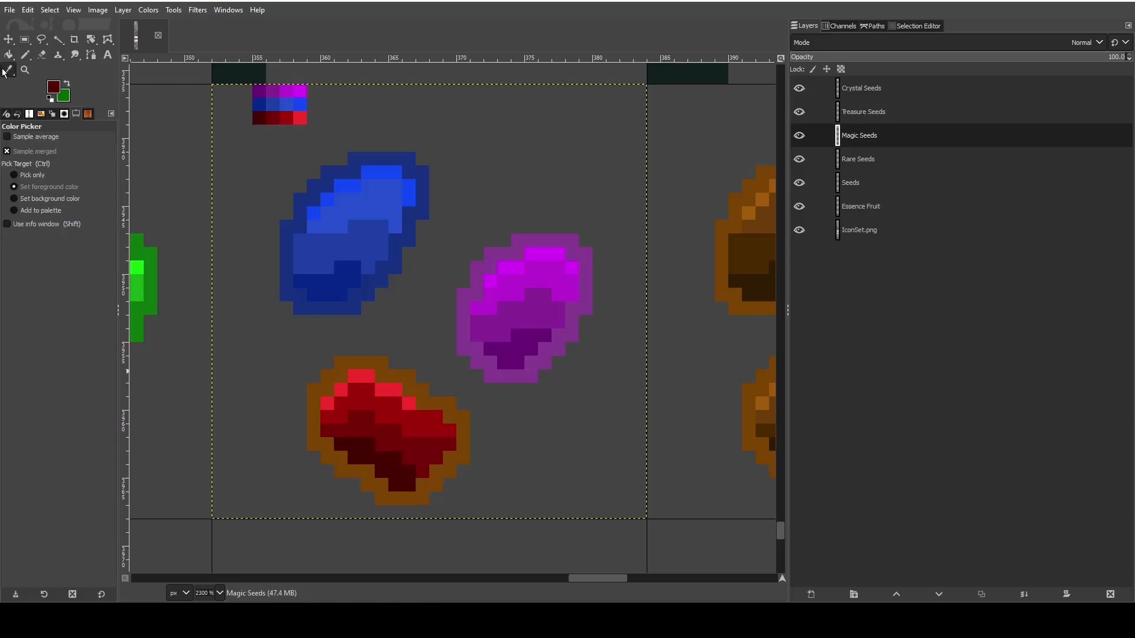
left_click(9, 55)
left_click(25, 55)
left_click(9, 55)
left_click(54, 88)
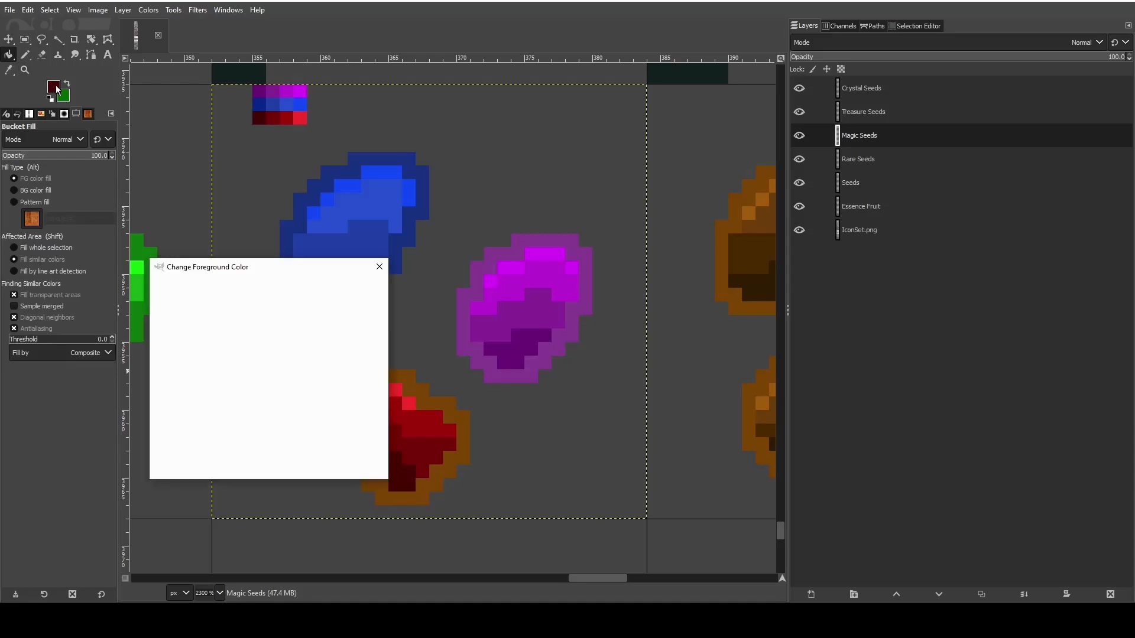
left_click(218, 383)
left_click_drag(217, 382, 252, 366)
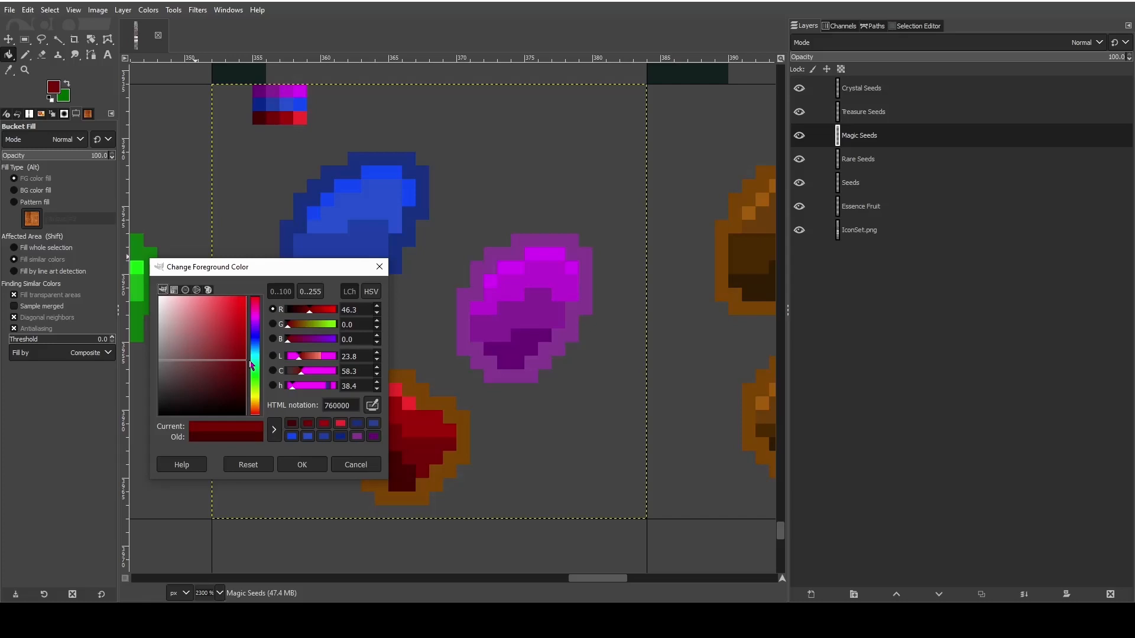
left_click(292, 459)
left_click(351, 361)
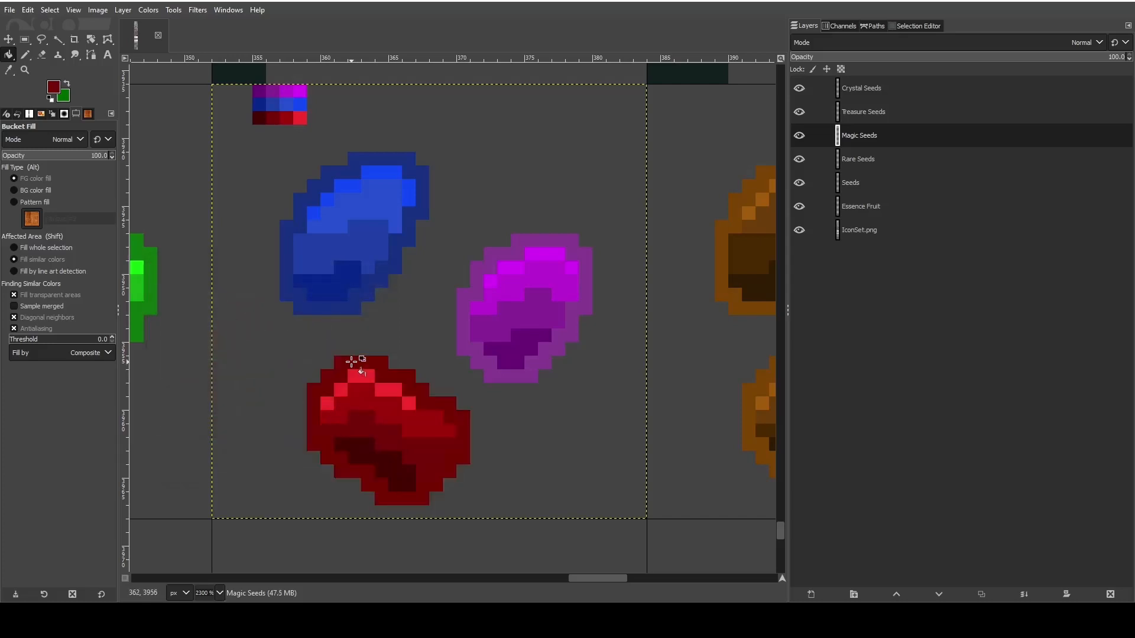
- Erase the purple, blue and red swatch palette above the Magic seeds
scroll(351, 361, "down", 2)
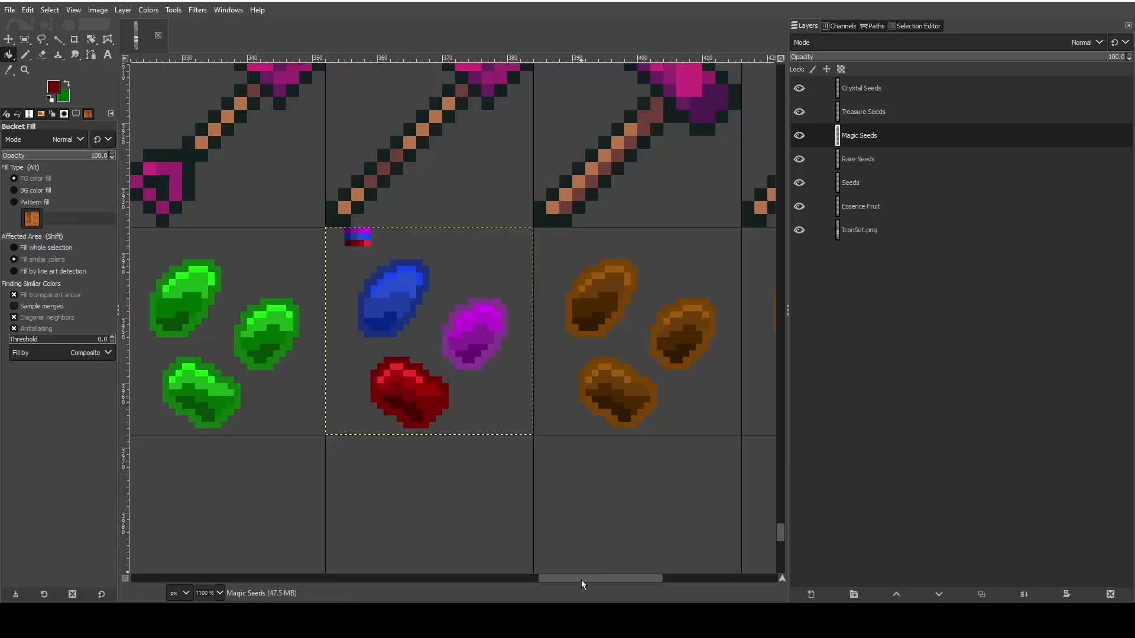
mouse_move(580, 580)
left_mouse_down()
mouse_move(482, 561)
mouse_move(581, 567)
mouse_move(563, 564)
left_mouse_up()
scroll(497, 338, "up", 3)
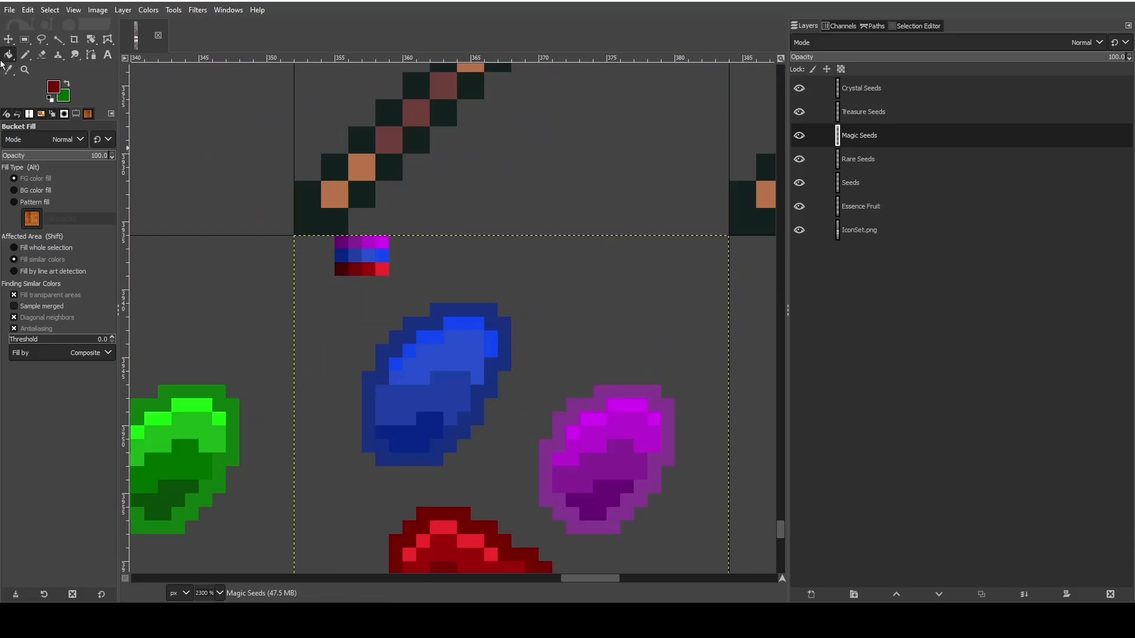
left_click(25, 54)
mouse_move(393, 271)
left_mouse_down()
mouse_move(334, 262)
mouse_move(389, 259)
mouse_move(379, 242)
mouse_move(347, 240)
left_mouse_up()
key("shift+e")
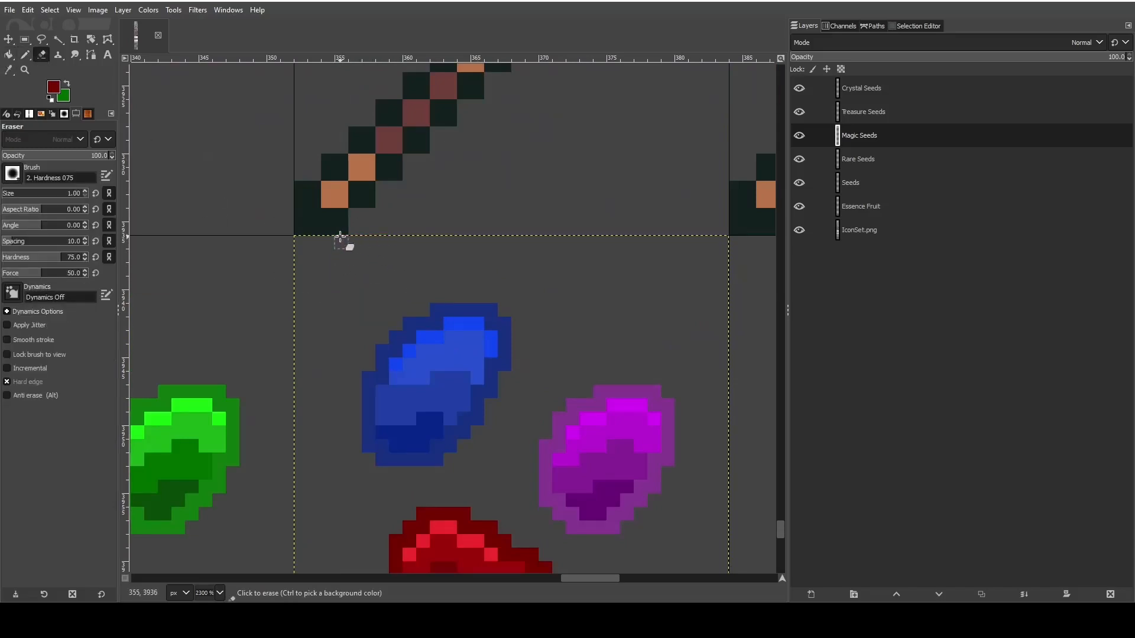
scroll(578, 316, "down", 1)
scroll(577, 316, "down", 1)
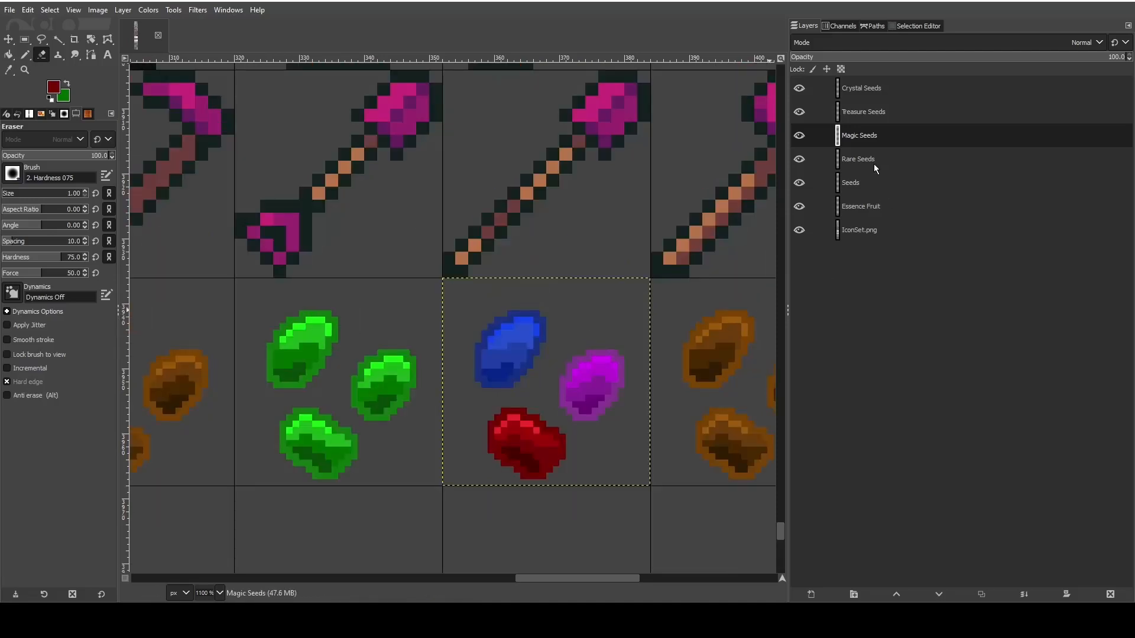
- Make the Treasure Seeds layer active and save the image
left_click(863, 112)
left_click_drag(608, 577, 662, 575)
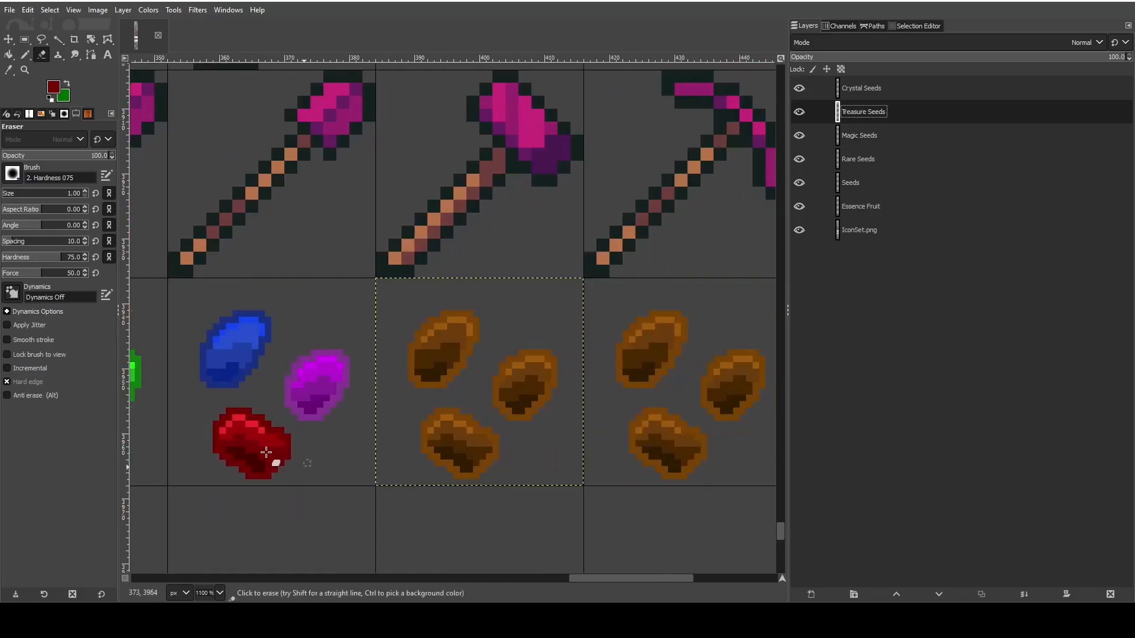
left_click(9, 10)
left_click(33, 121)
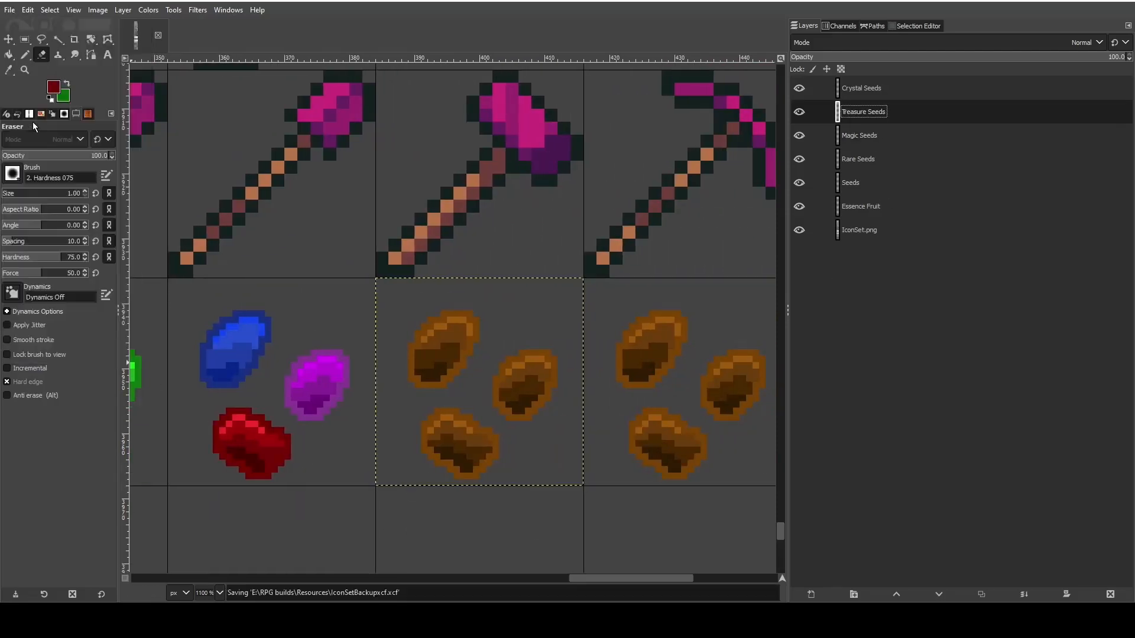
- Set Bucket Fill to Erase mode and clear the brown shading inside the upper Treasure seed, leaving only its outline
scroll(589, 540, "down", 2)
scroll(513, 433, "up", 2)
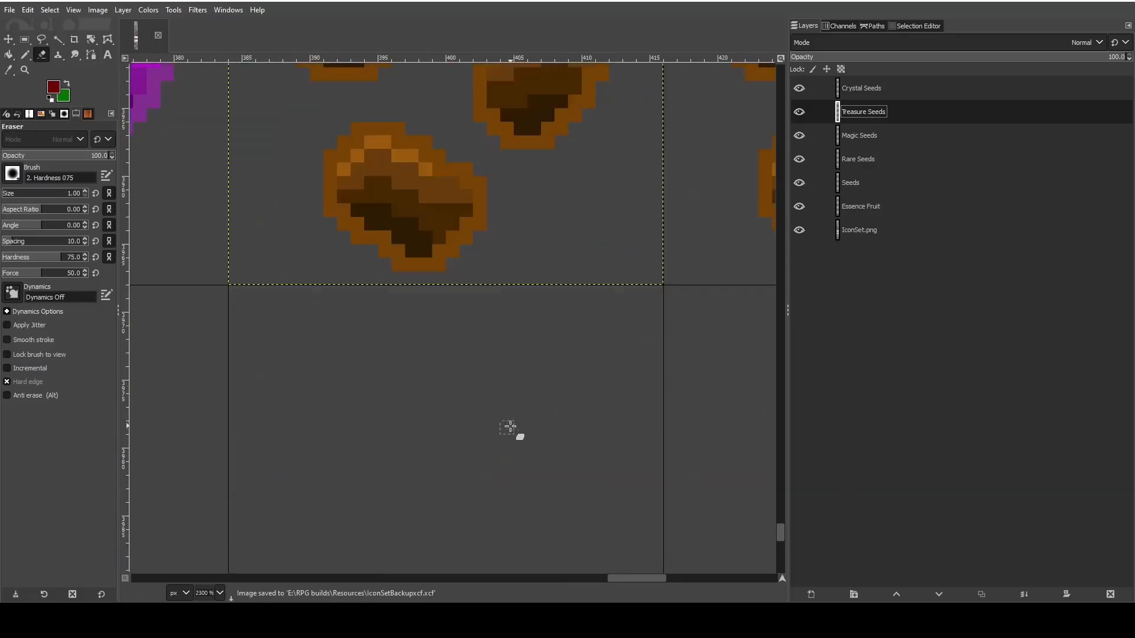
scroll(511, 431, "up", 2)
scroll(511, 428, "down", 2)
scroll(510, 426, "up", 2)
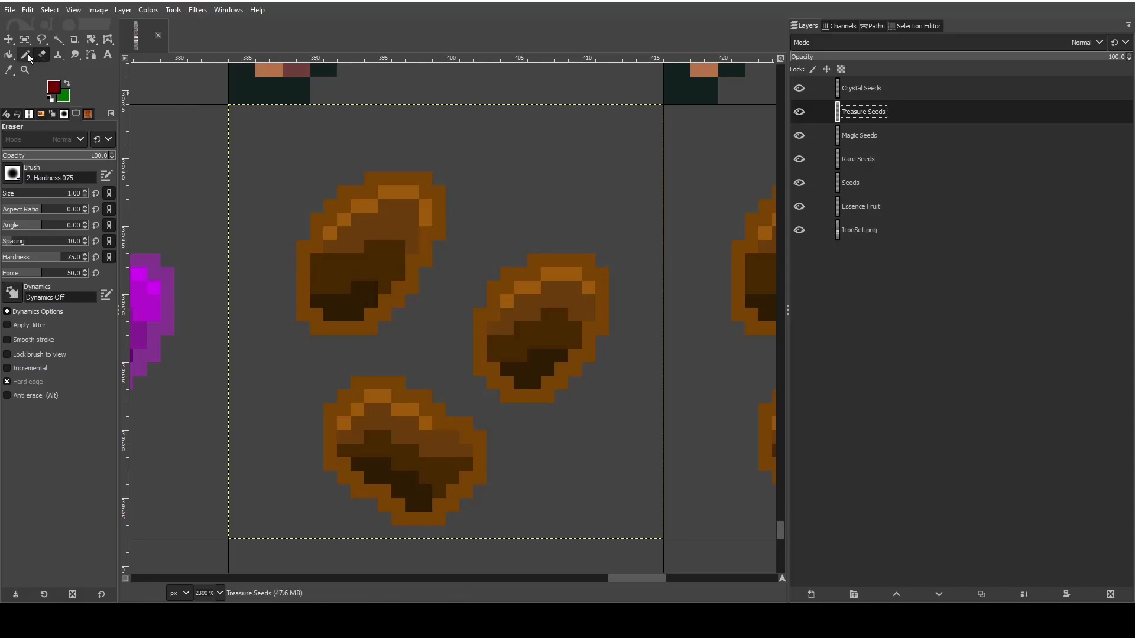
left_click(9, 56)
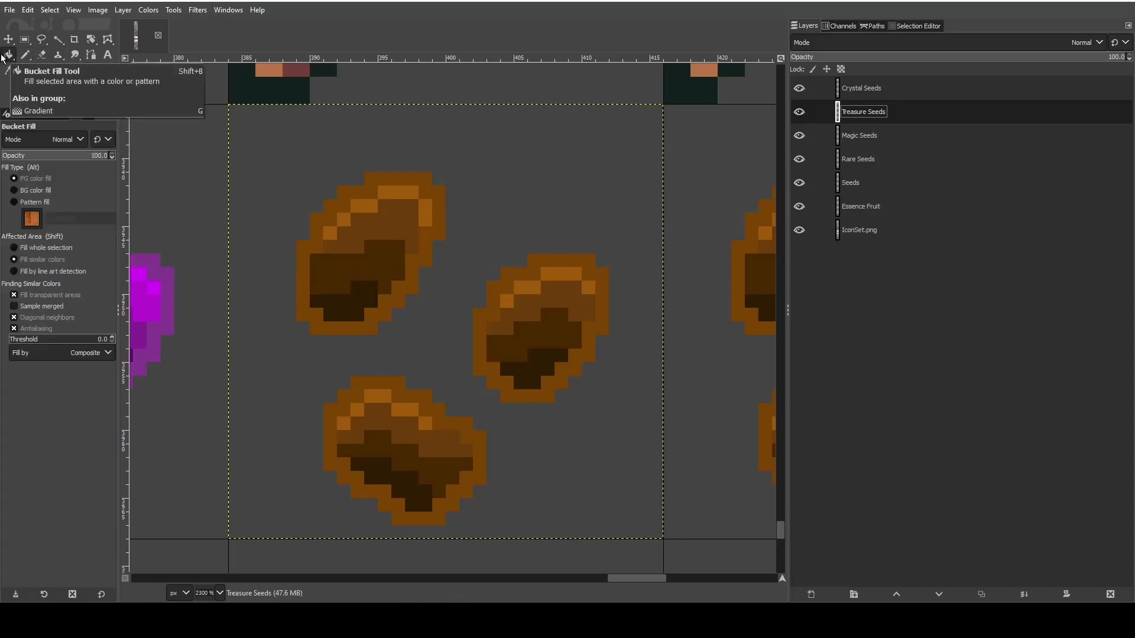
left_click(34, 143)
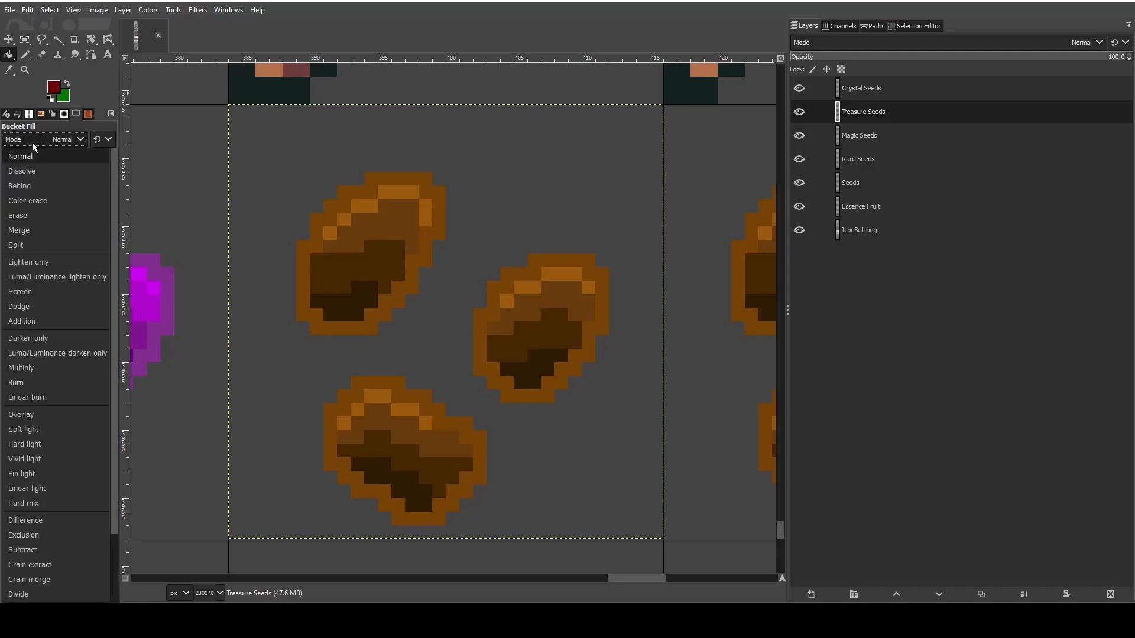
left_click(18, 215)
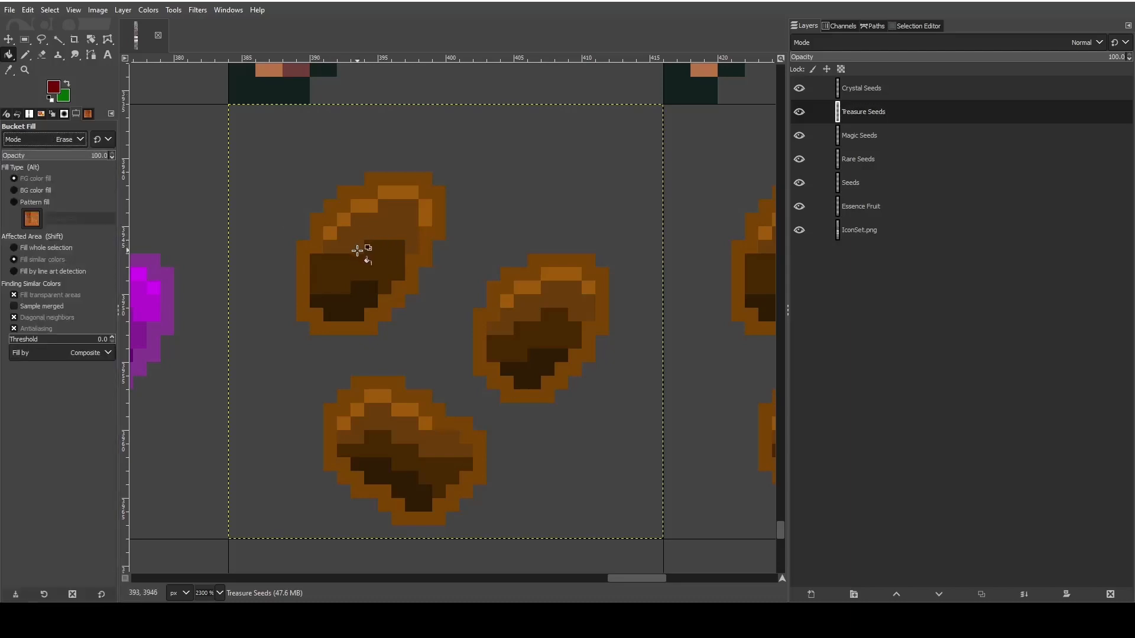
left_click(350, 297)
left_click(386, 246)
left_click(408, 204)
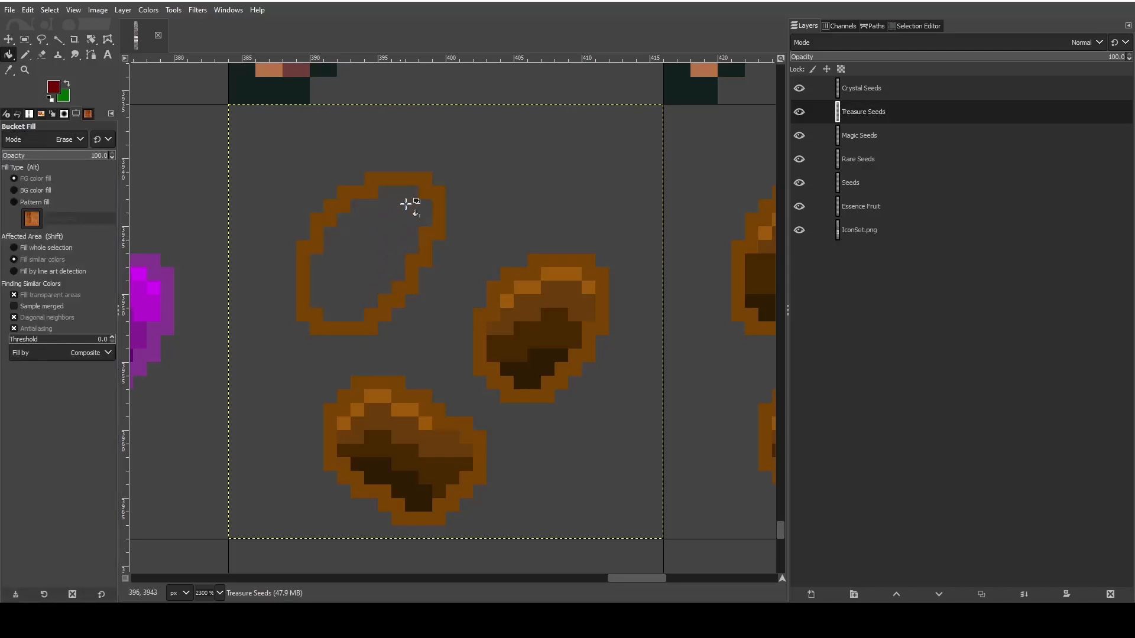
- Clear the brown shading inside the other two Treasure seeds with the erasing Bucket Fill, leaving only their outlines
left_click(534, 348)
left_click(537, 358)
left_click(568, 277)
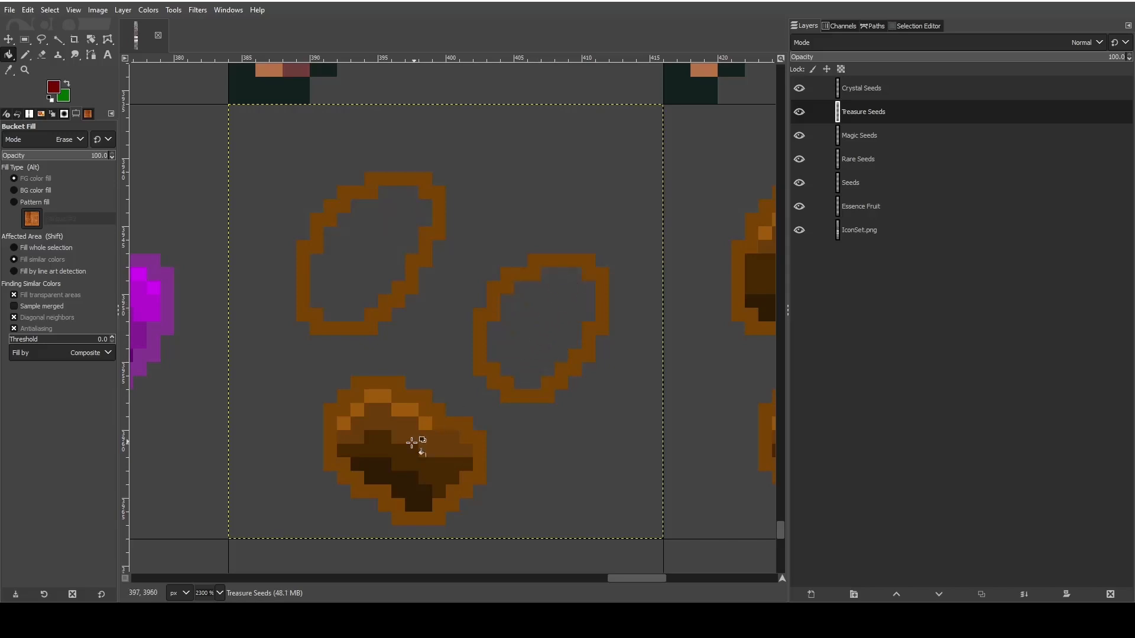
left_click(413, 443)
left_click(380, 400)
left_click(405, 469)
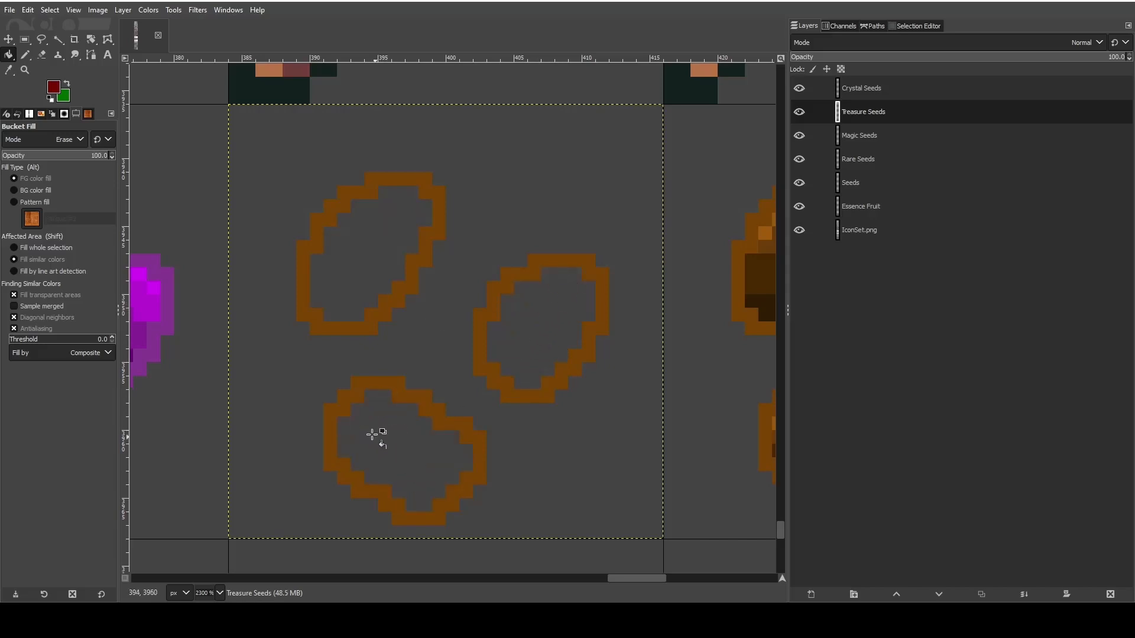
- Set the foreground color to red 255, green 215 and blue 0, and pencil a small test patch inside the upper seed
left_click(25, 54)
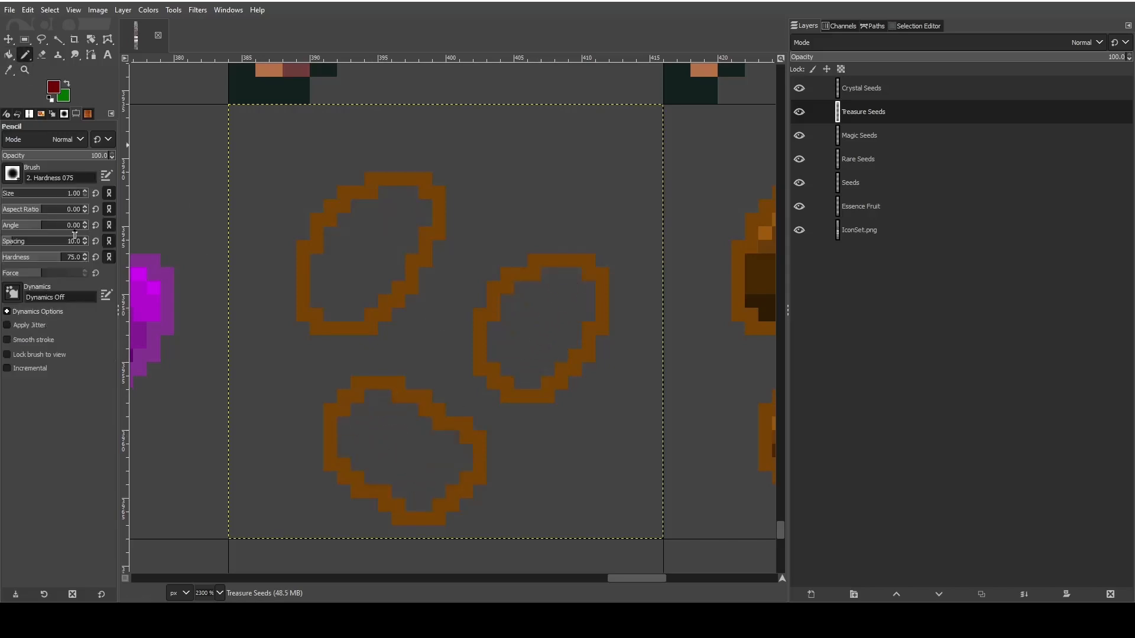
left_click(50, 87)
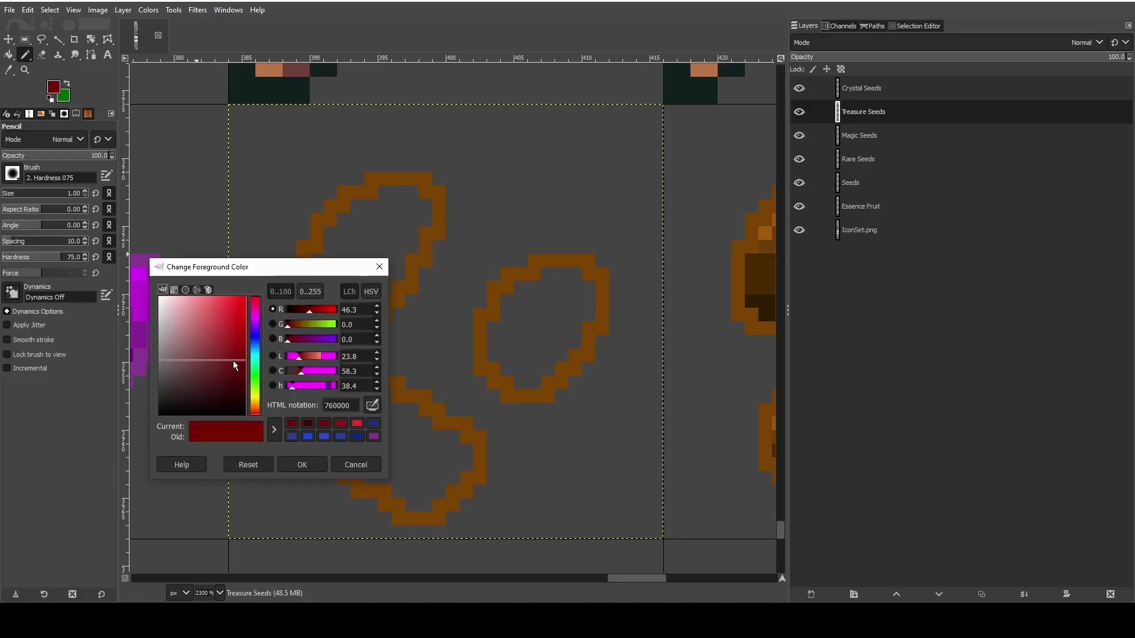
double_click(332, 405)
type("760000")
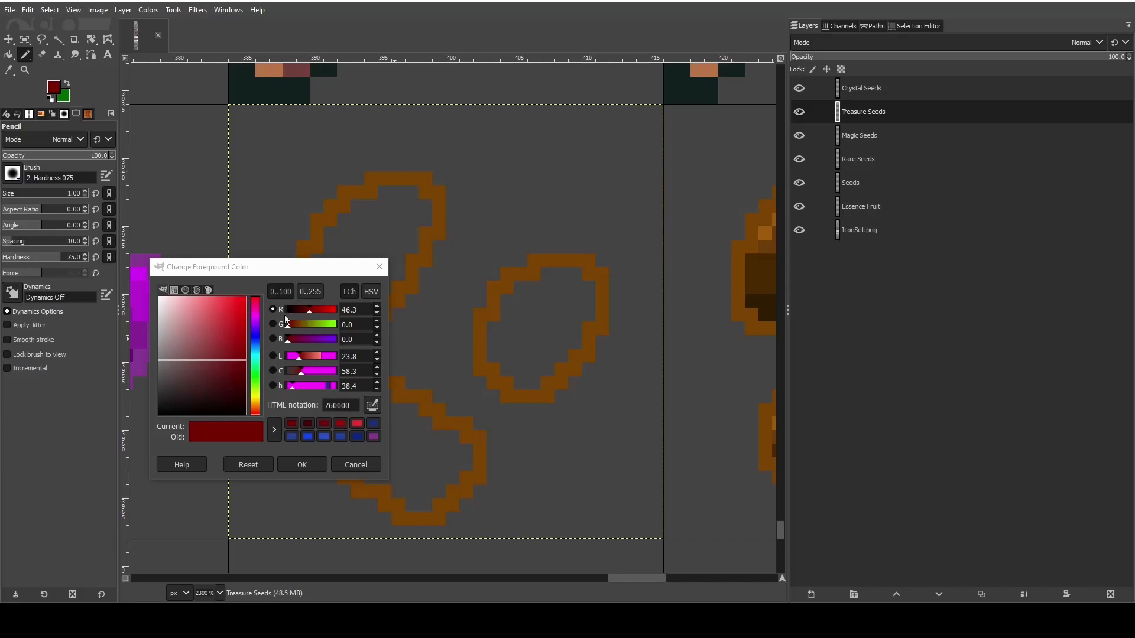
double_click(342, 309)
type("2")
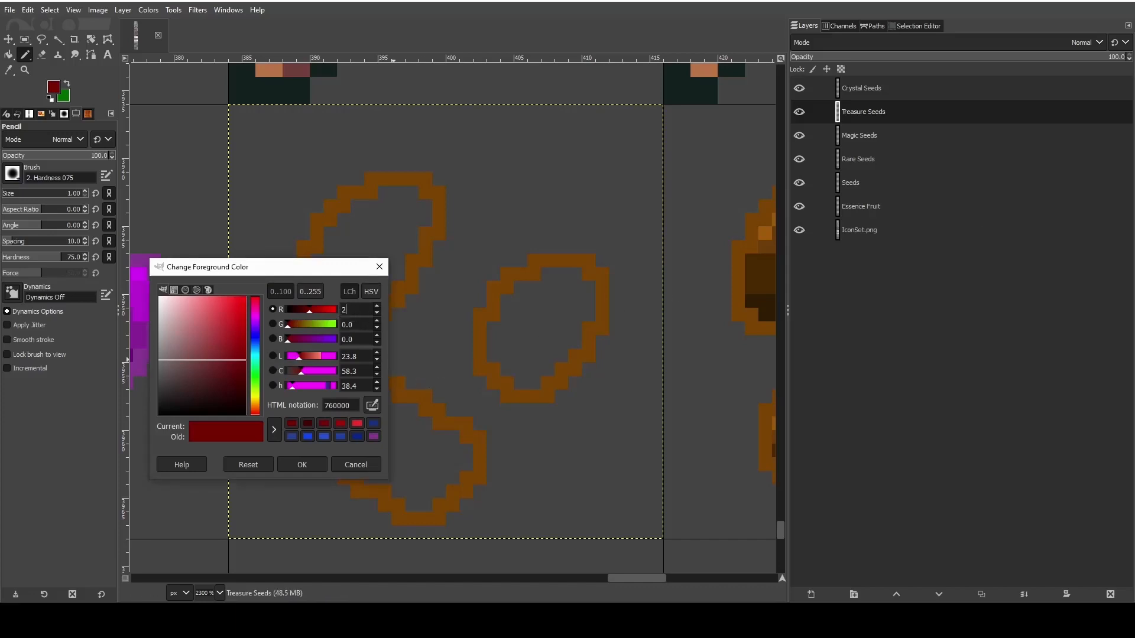
type("55")
left_click(362, 322)
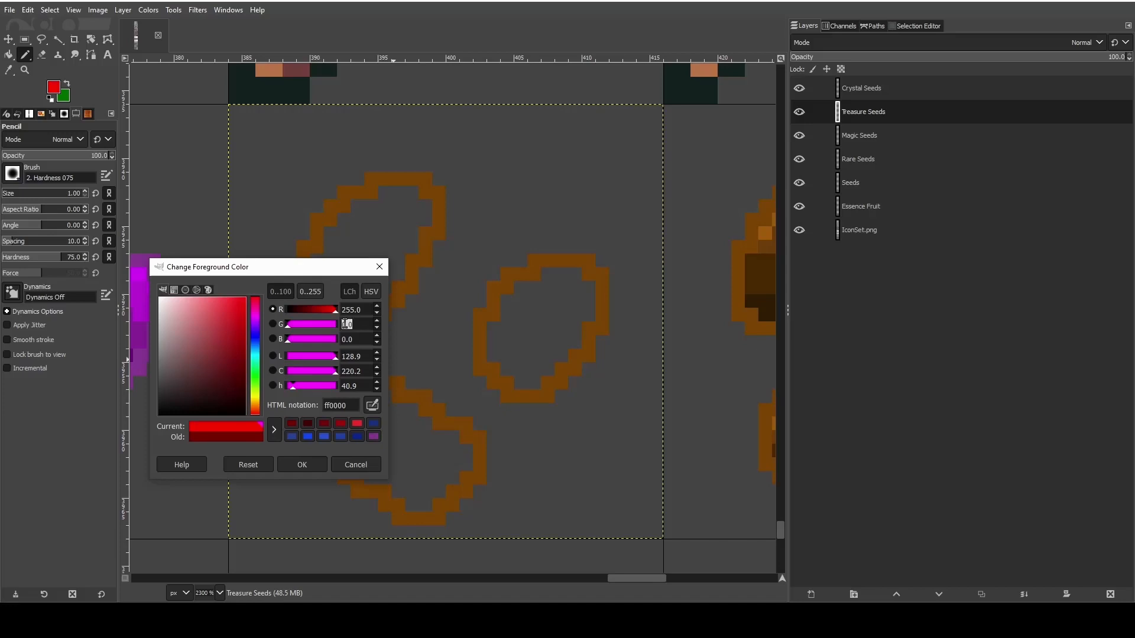
type("215")
left_click(345, 338)
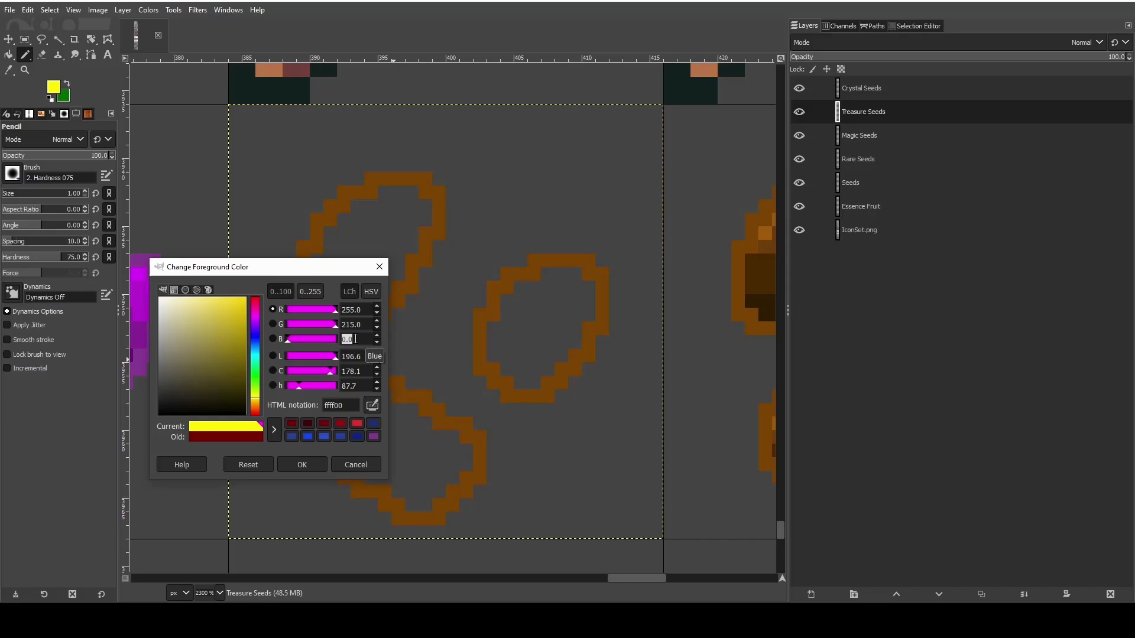
left_click(319, 464)
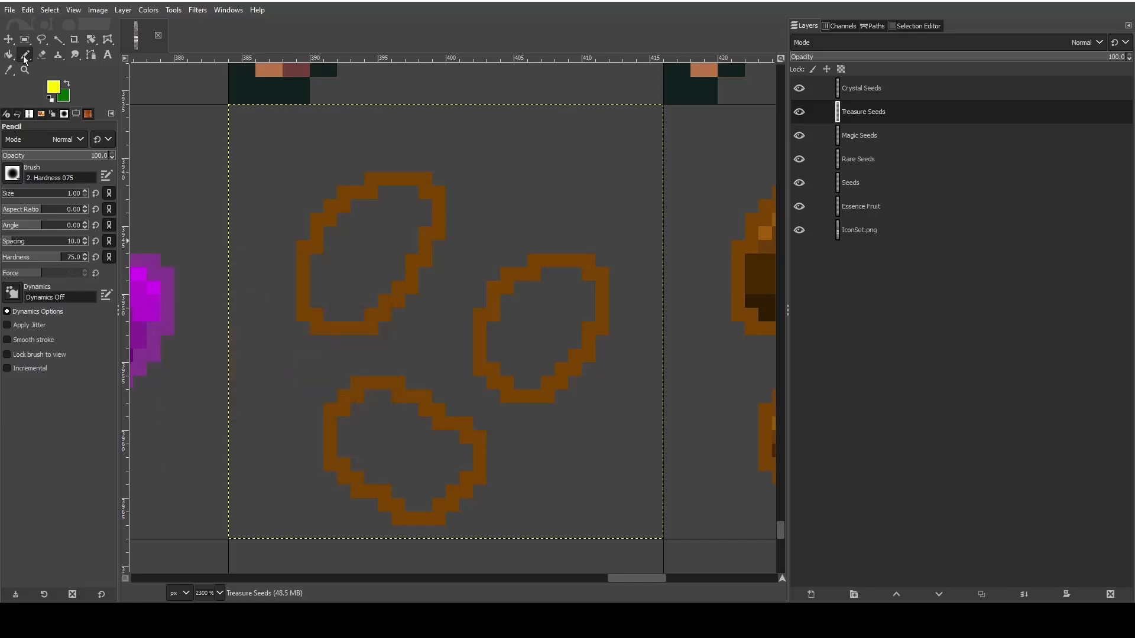
left_click(357, 247)
left_click_drag(358, 253, 384, 260)
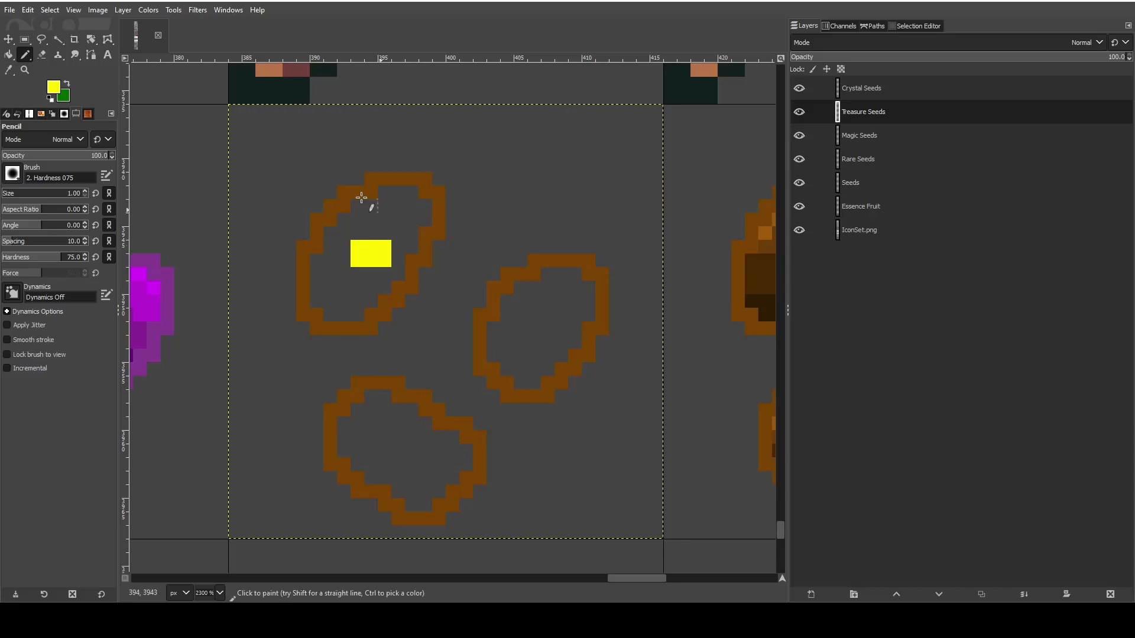
- Paste the golden-yellow HTML code as the foreground color, testing it on the patch inside the upper seed before erasing the patch
left_click(55, 89)
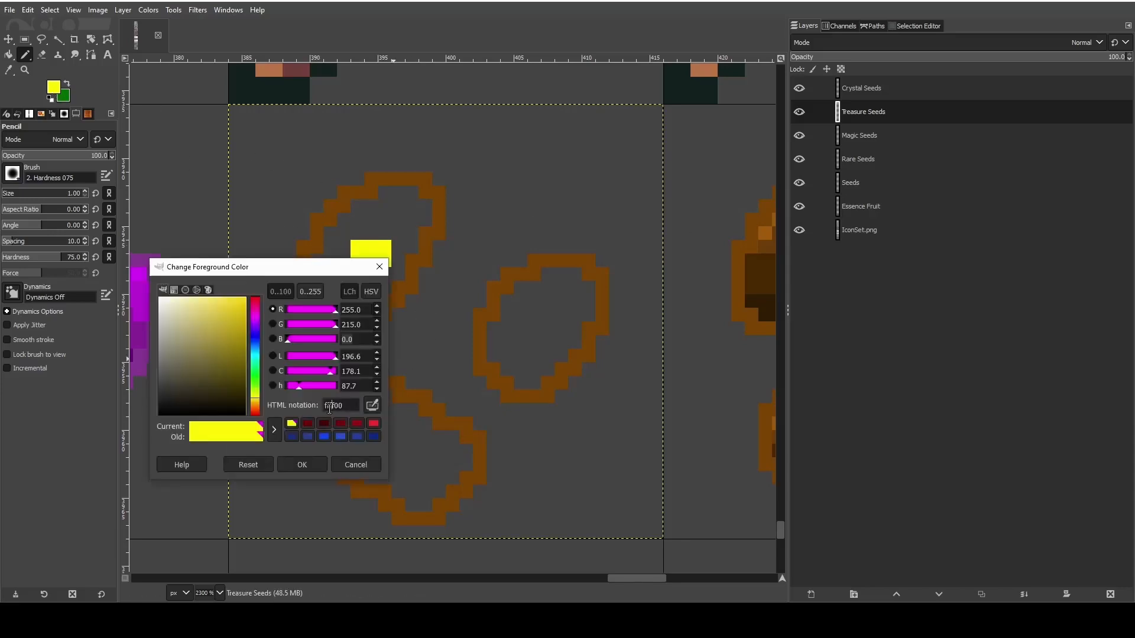
double_click(332, 405)
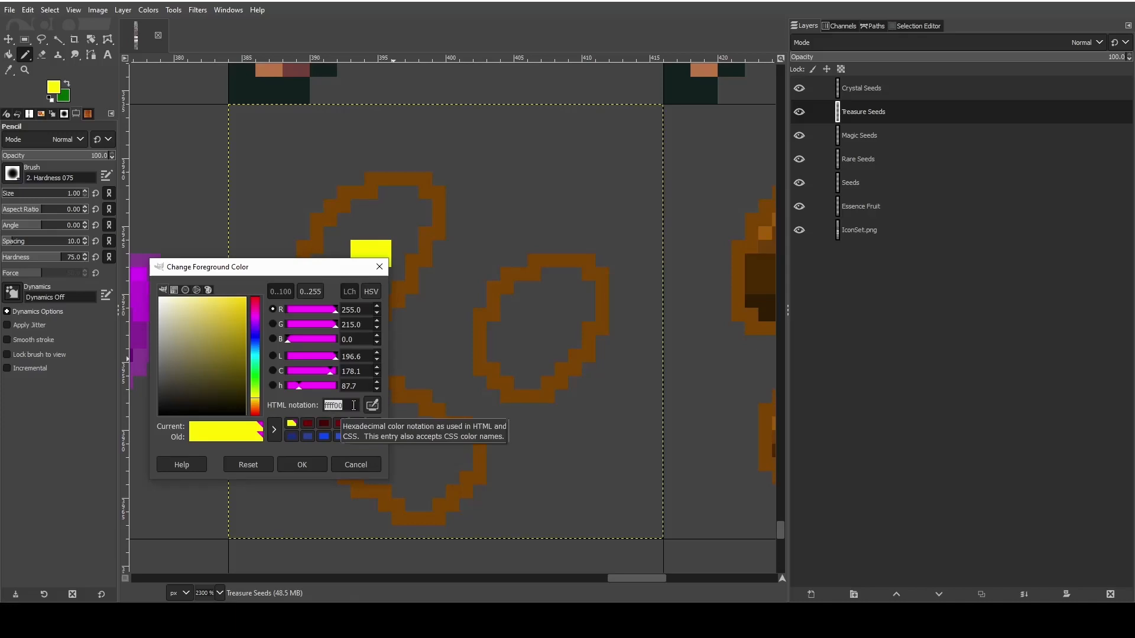
type("FFD700")
left_click(298, 465)
left_click_drag(354, 243, 379, 258)
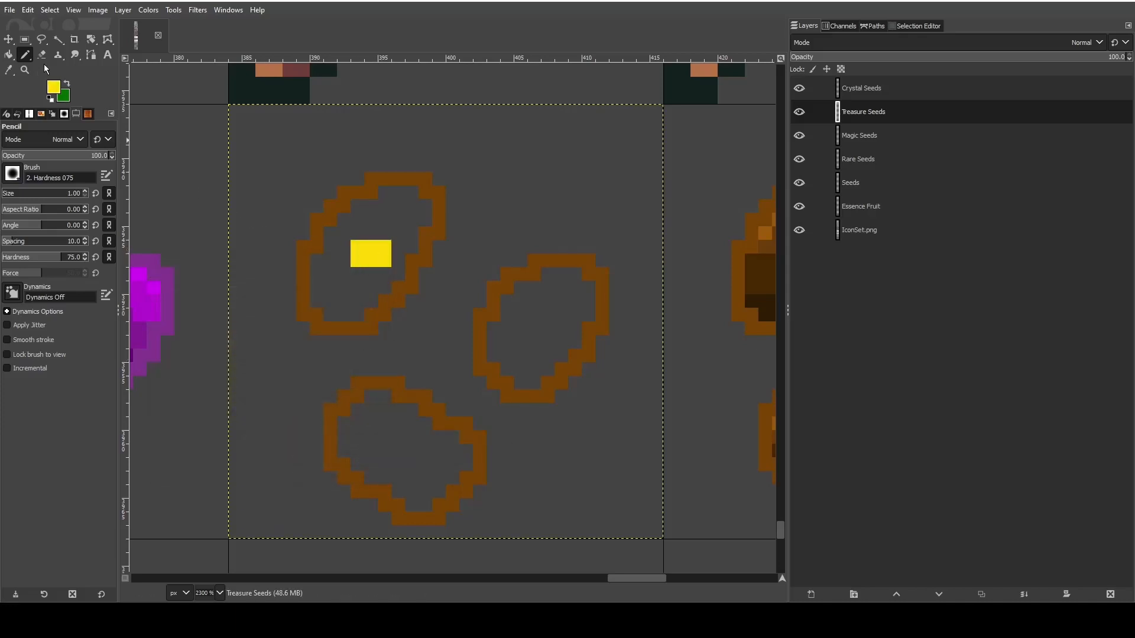
key("shift+e")
mouse_move(383, 257)
left_mouse_down()
mouse_move(318, 270)
mouse_move(319, 297)
mouse_move(361, 315)
left_mouse_up()
- Pencil golden-yellow pixels inside the upper seed's outline, along its lower end and up its right side
left_click(25, 55)
left_click(383, 292)
left_click(329, 302)
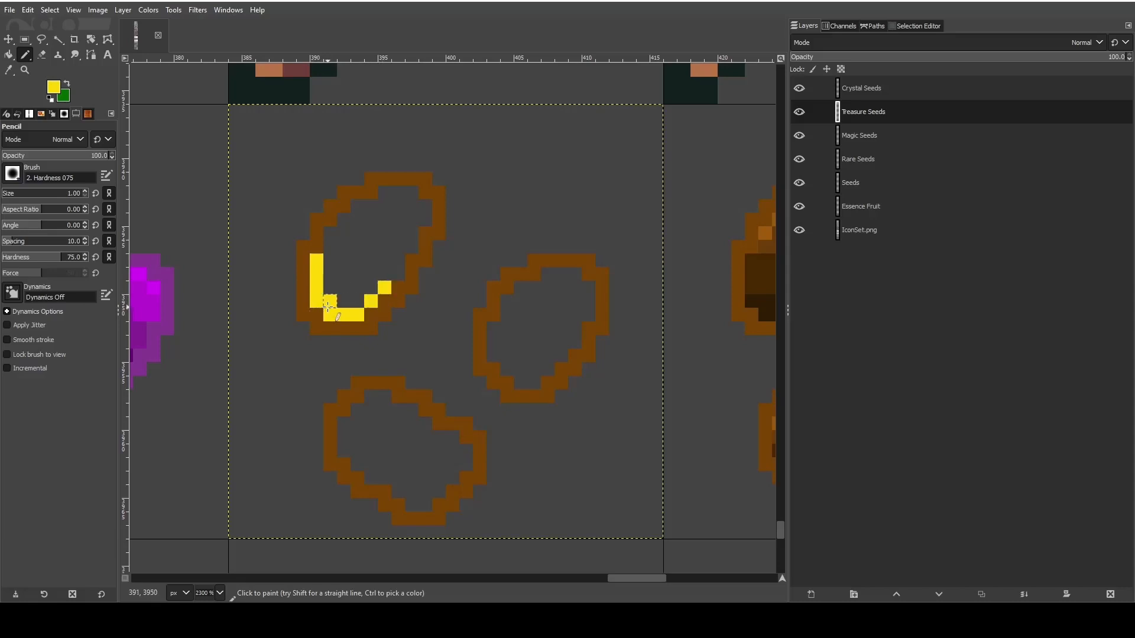
left_click(356, 300)
left_click(369, 287)
left_click(397, 274)
left_click(386, 272)
left_click(398, 261)
left_click(399, 248)
left_click(410, 247)
left_click(412, 233)
left_click(412, 219)
left_click(425, 219)
left_click(426, 205)
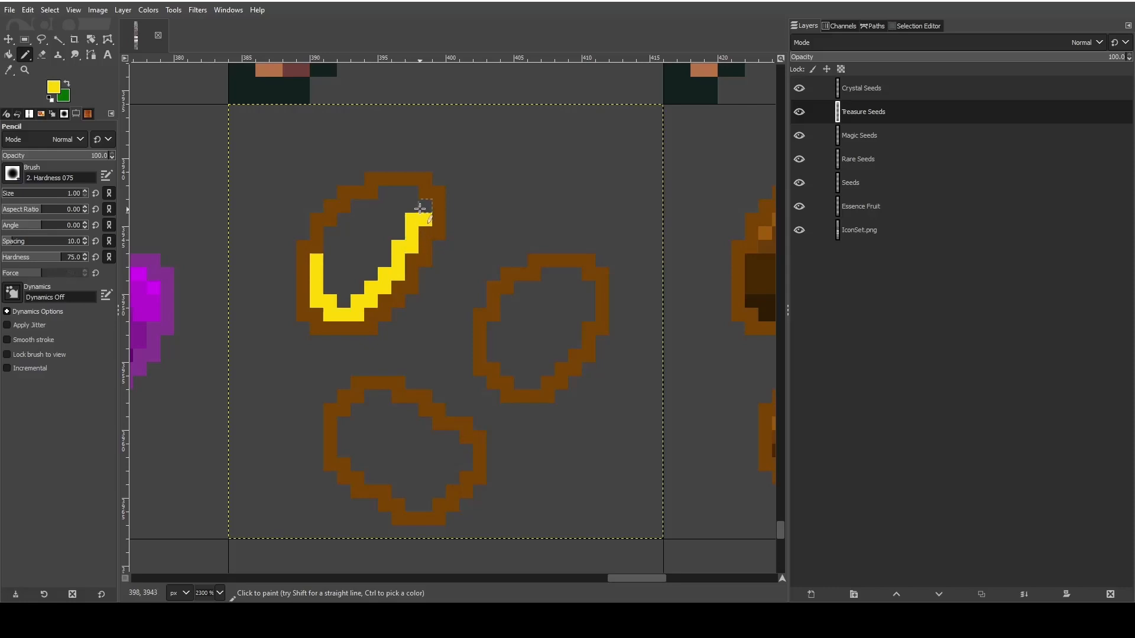
- Continue the golden-yellow pixels around the upper seed's top and left inner edge, and color in the remaining interior
left_click(412, 206)
left_click(412, 192)
left_click(398, 192)
left_click(385, 192)
left_click(385, 206)
left_click(371, 206)
left_click(358, 206)
left_click(358, 220)
left_click(344, 219)
left_click(344, 234)
left_click(330, 233)
left_click(330, 247)
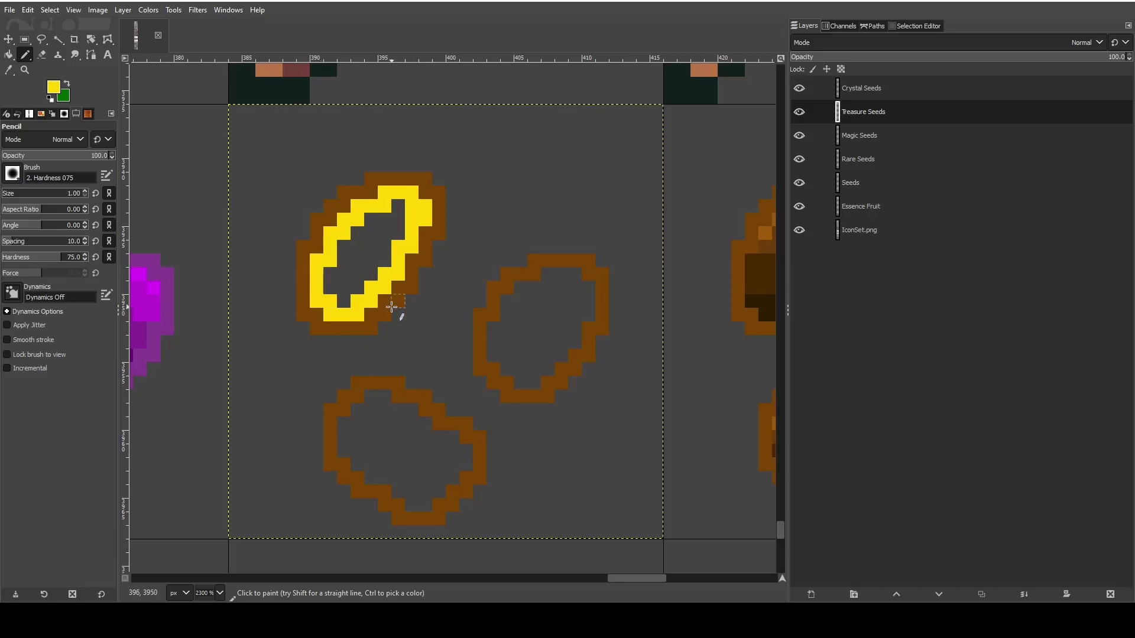
mouse_move(329, 275)
left_mouse_down()
mouse_move(343, 300)
mouse_move(358, 242)
mouse_move(335, 254)
mouse_move(399, 211)
mouse_move(361, 288)
mouse_move(371, 258)
left_mouse_up()
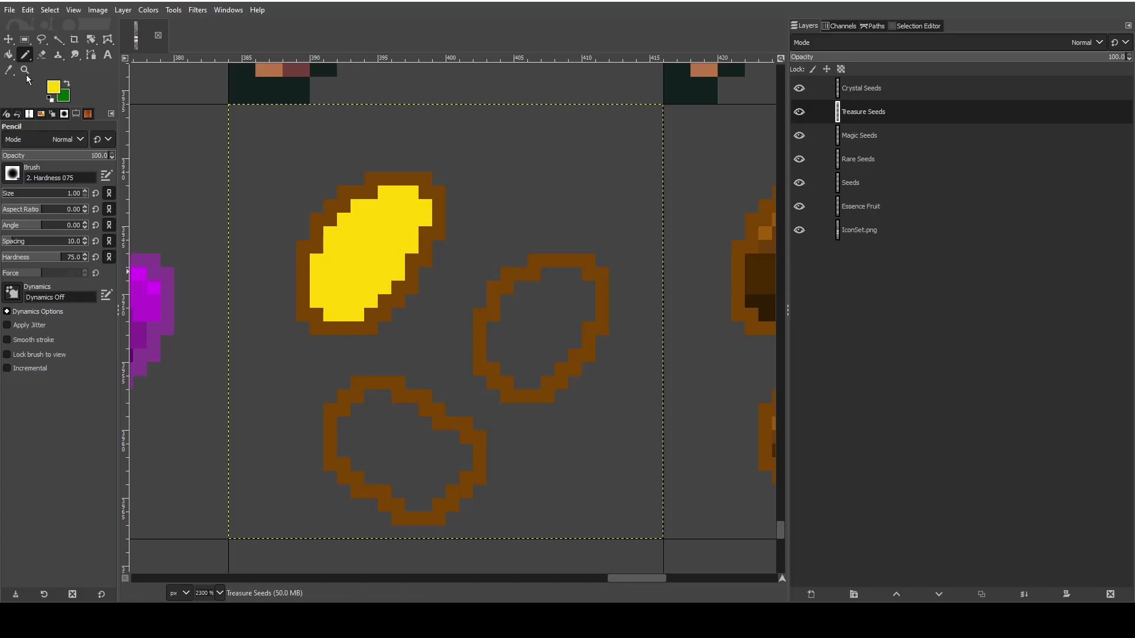
- Return Bucket Fill to Normal mode with pattern fill and look through the available patterns
key("shift+b")
left_click(41, 134)
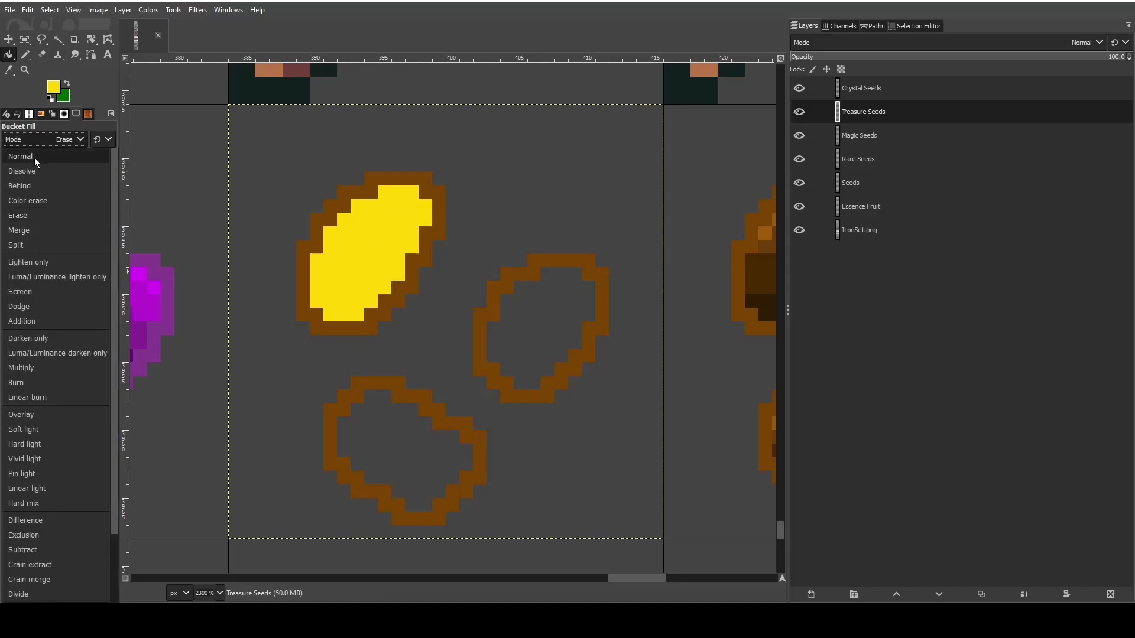
left_click(34, 157)
left_click(30, 222)
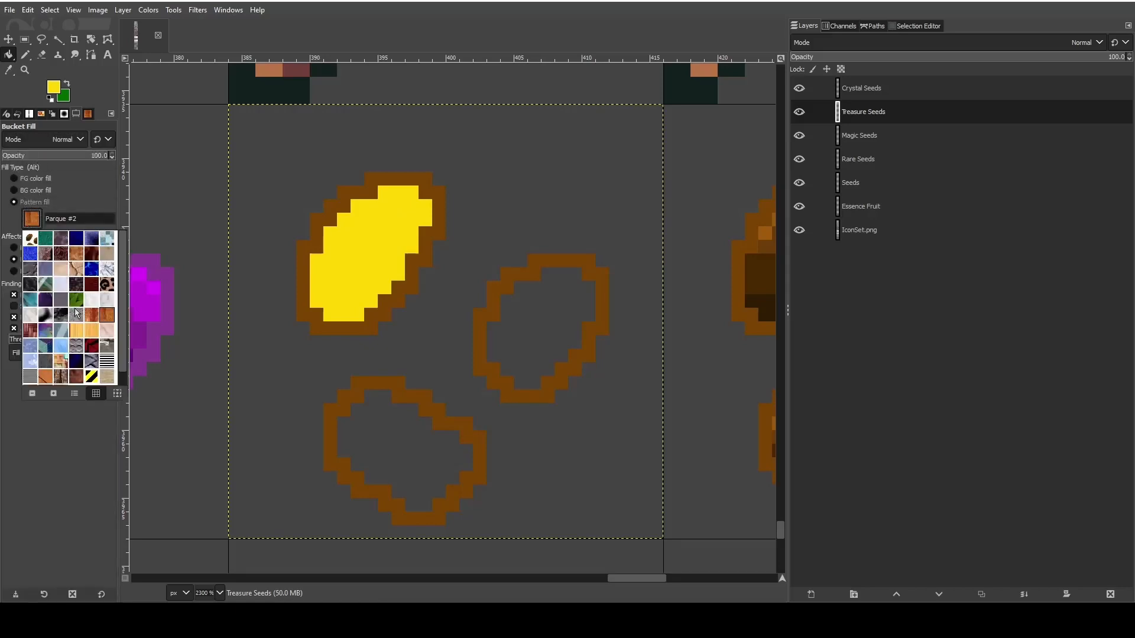
left_click(88, 213)
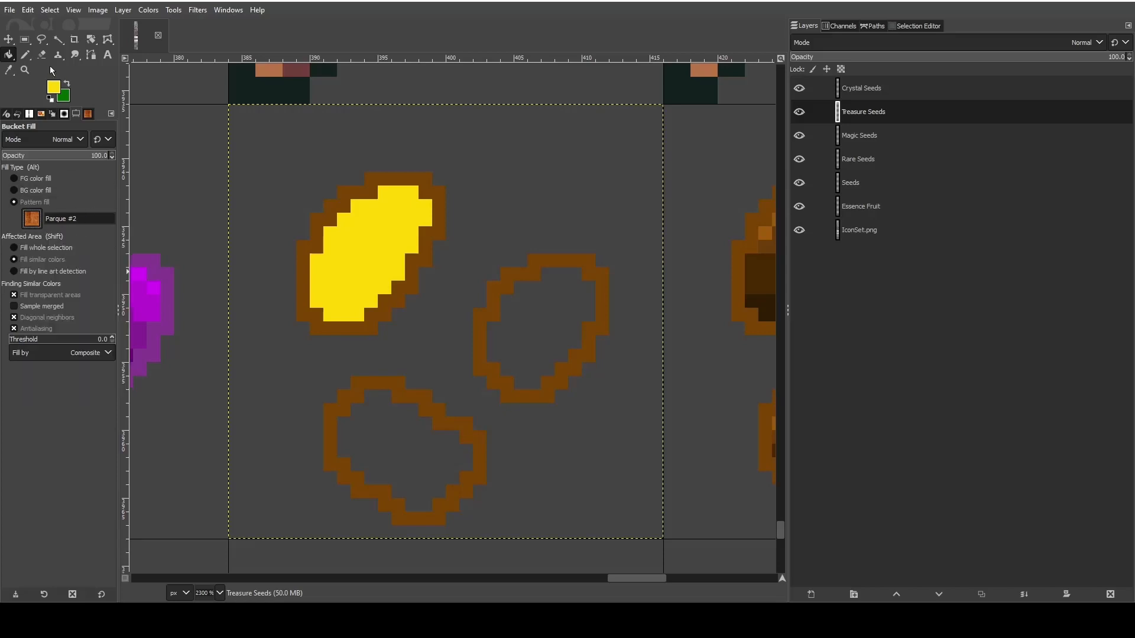
left_click(37, 139)
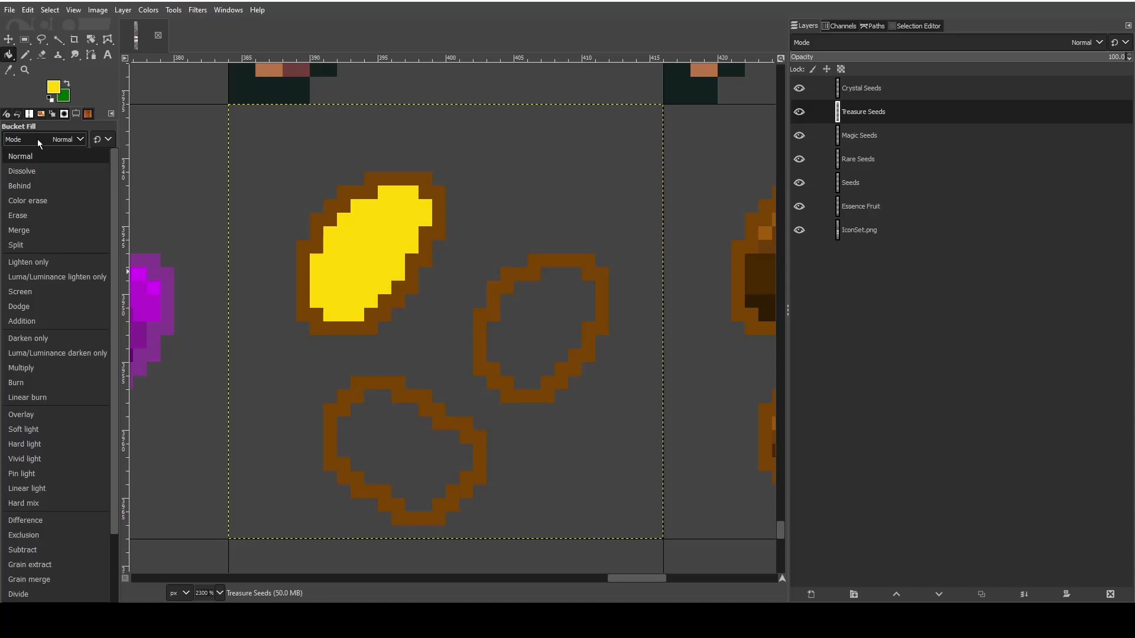
left_click(20, 91)
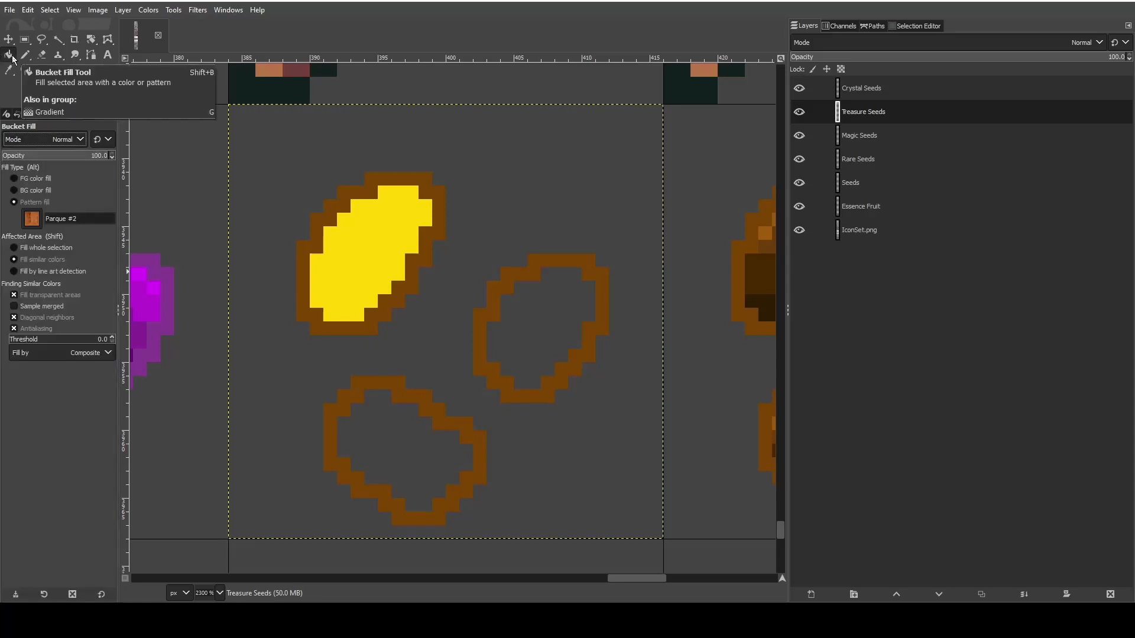
- Switch to the Gradient tool and choose the Golden gradient
key("g")
left_click(13, 173)
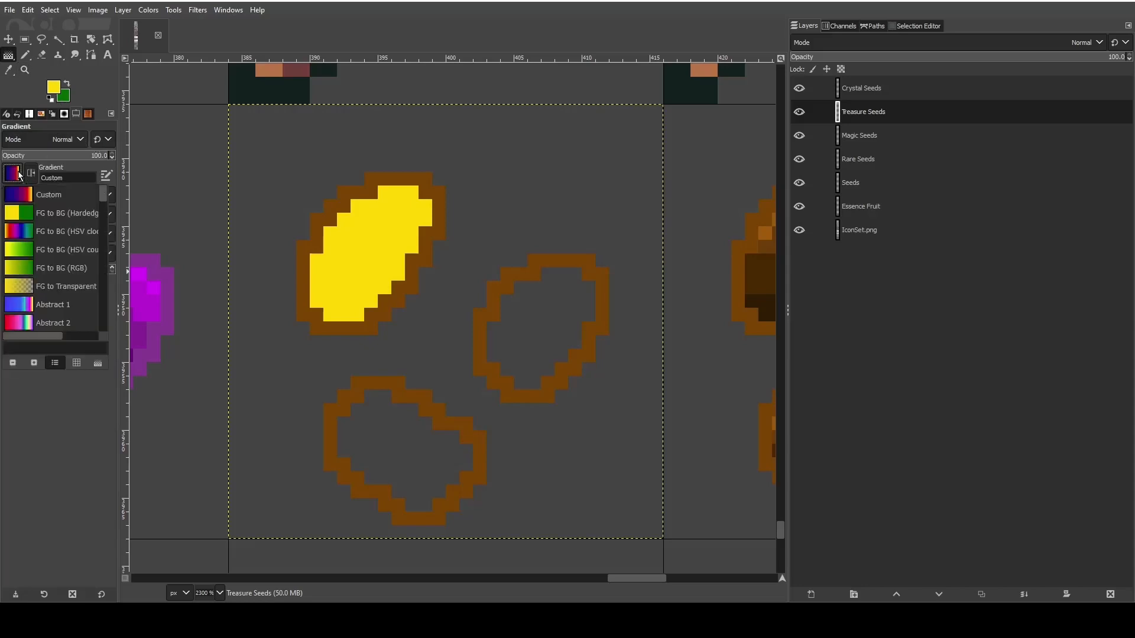
left_click_drag(104, 194, 107, 261)
left_click(21, 261)
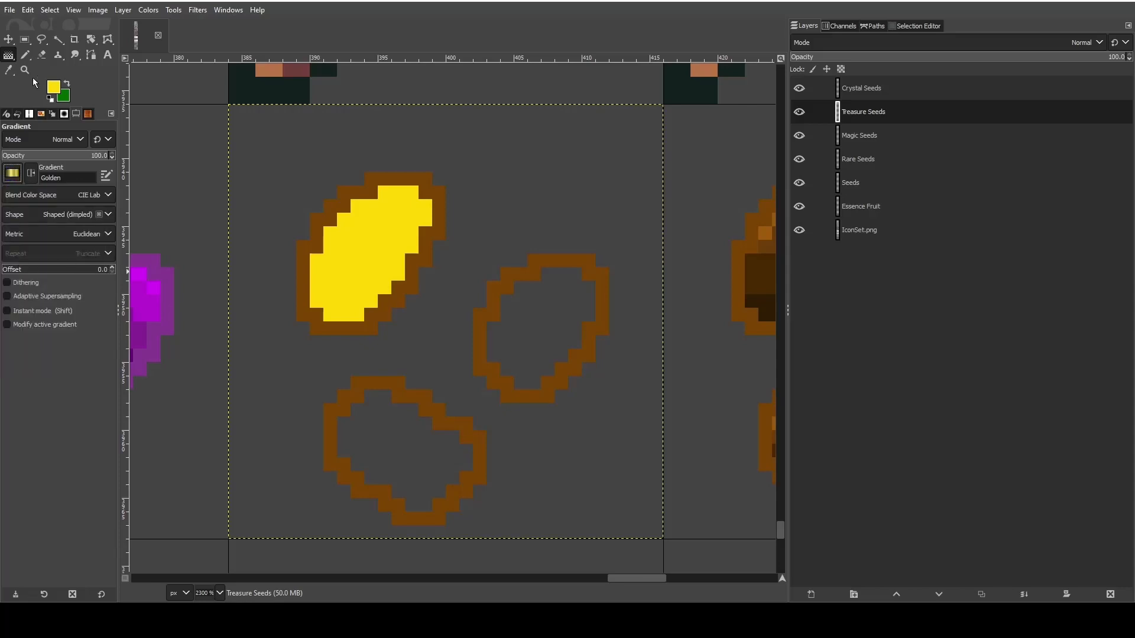
left_click(354, 231)
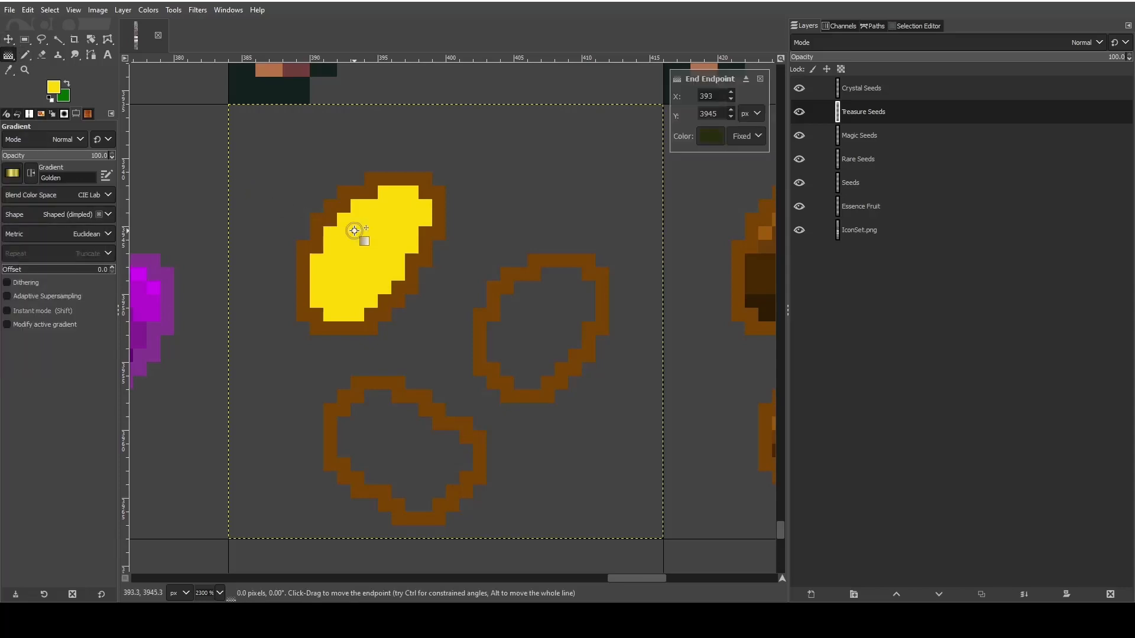
left_click_drag(354, 232, 354, 257)
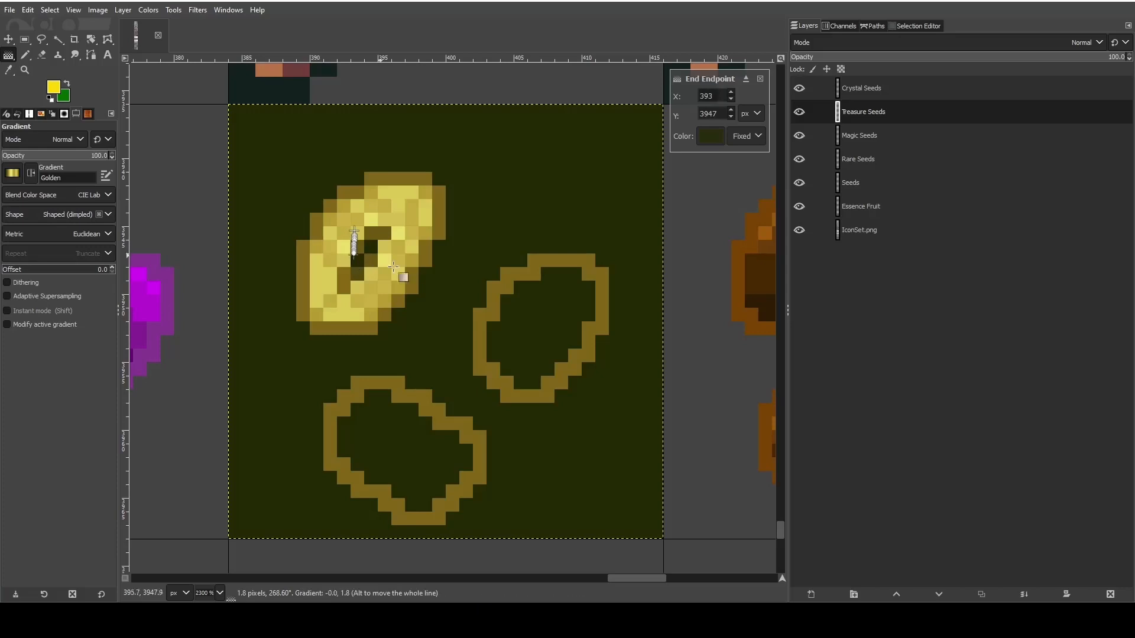
key("Escape")
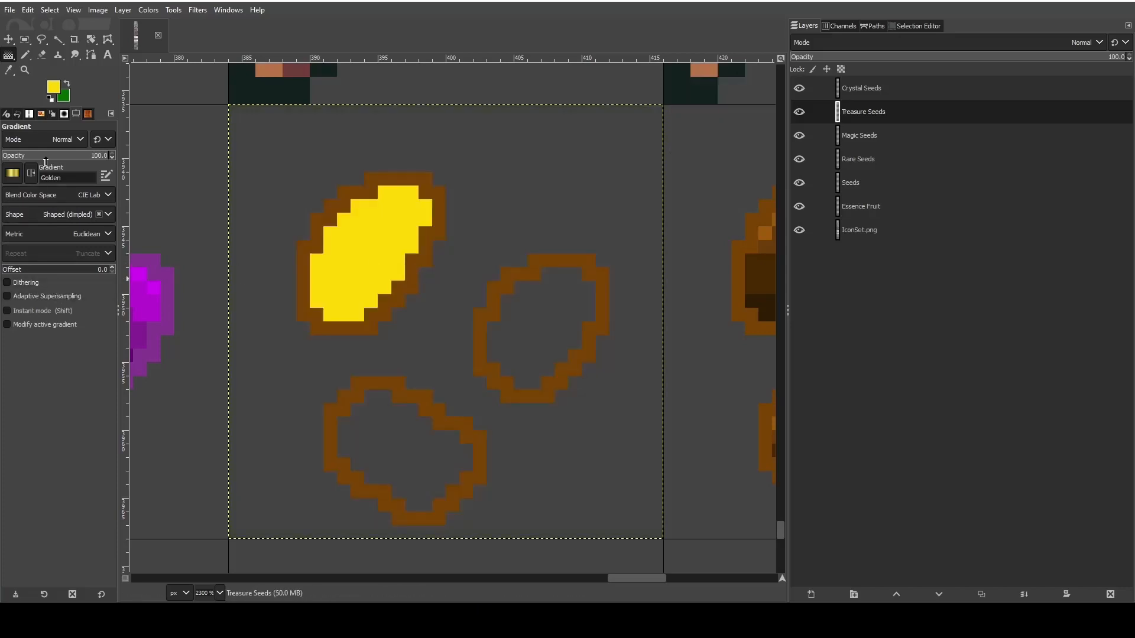
- Try filling the upper seed's yellow interior with the Golden gradient, using a fuzzy selection of it, and drop the selection
left_click(58, 39)
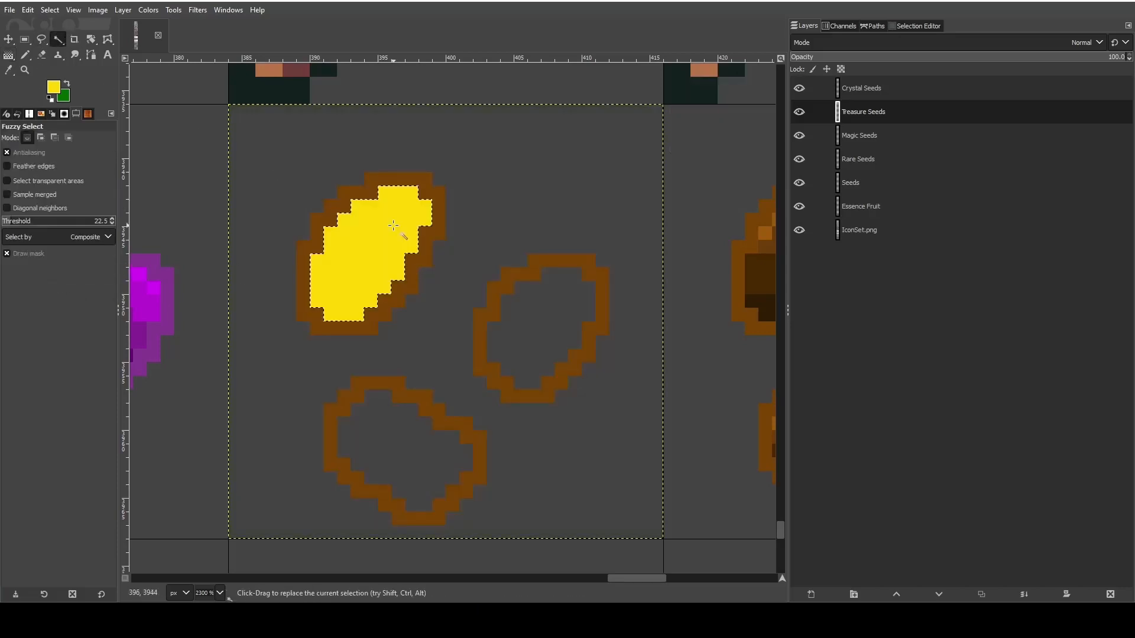
left_click(8, 55)
mouse_move(379, 251)
left_mouse_down()
mouse_move(384, 333)
mouse_move(371, 337)
mouse_move(385, 190)
mouse_move(405, 132)
mouse_move(384, 232)
left_mouse_up()
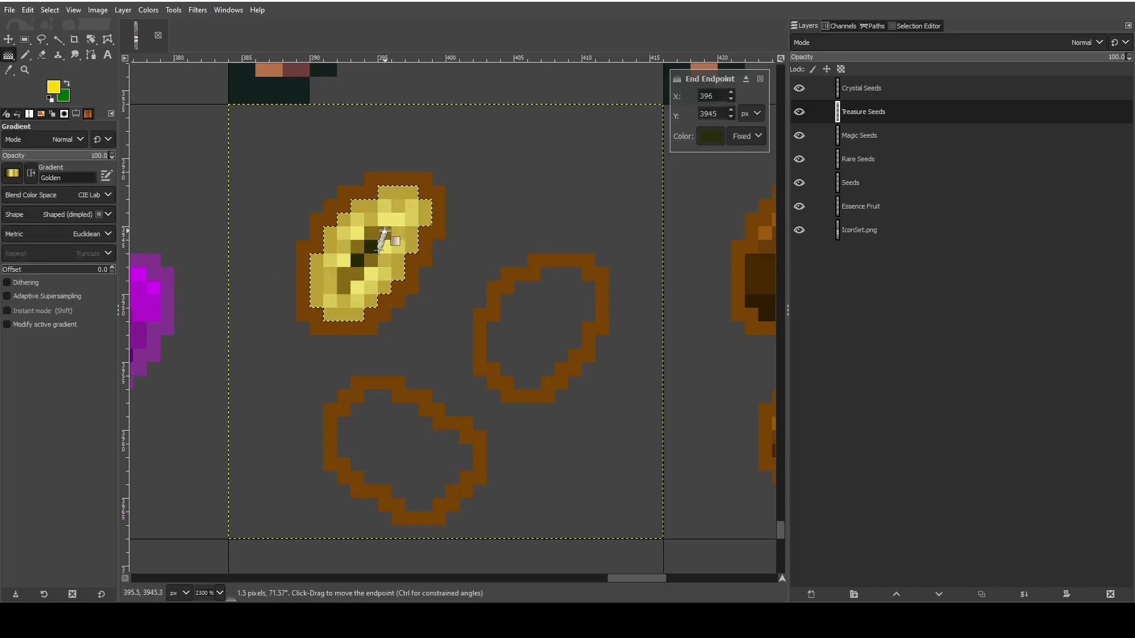
key("Return")
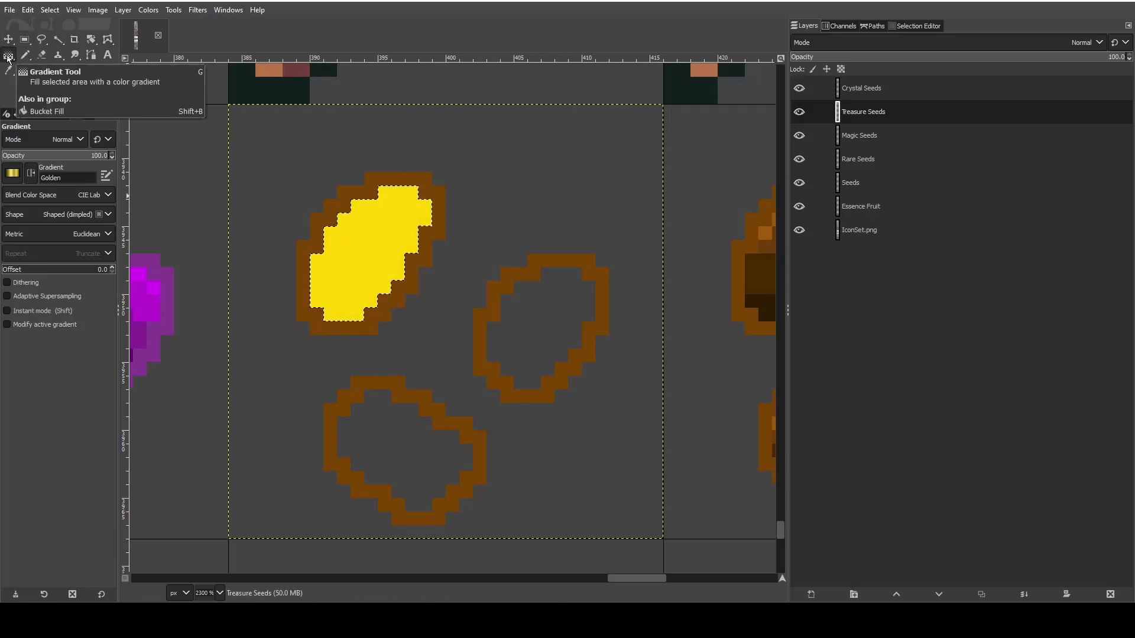
key("shift")
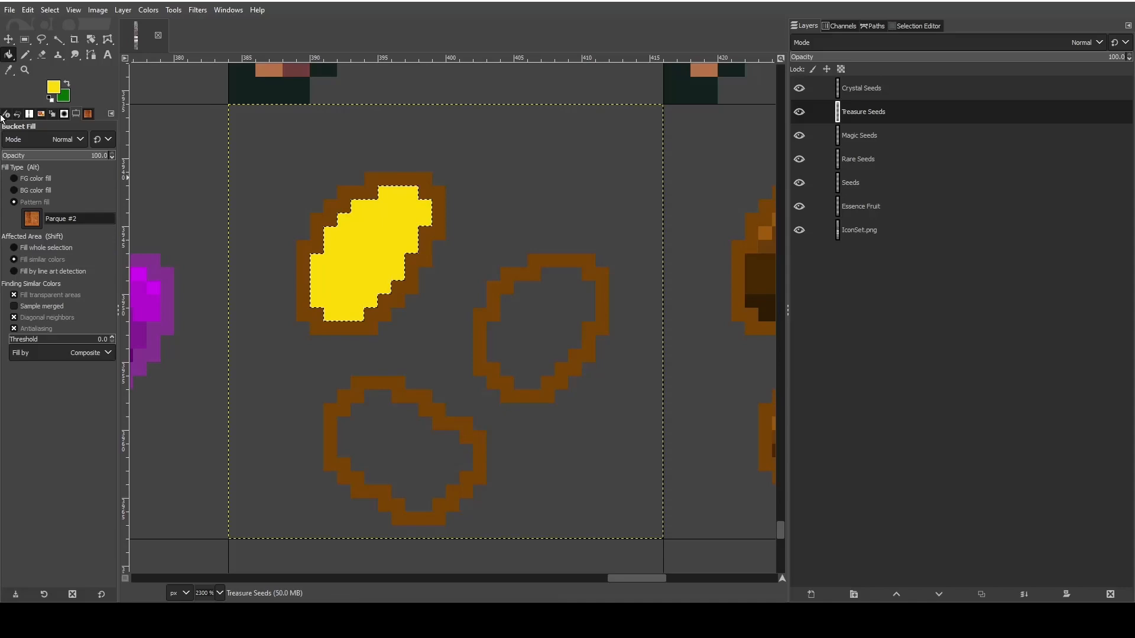
left_click(24, 55)
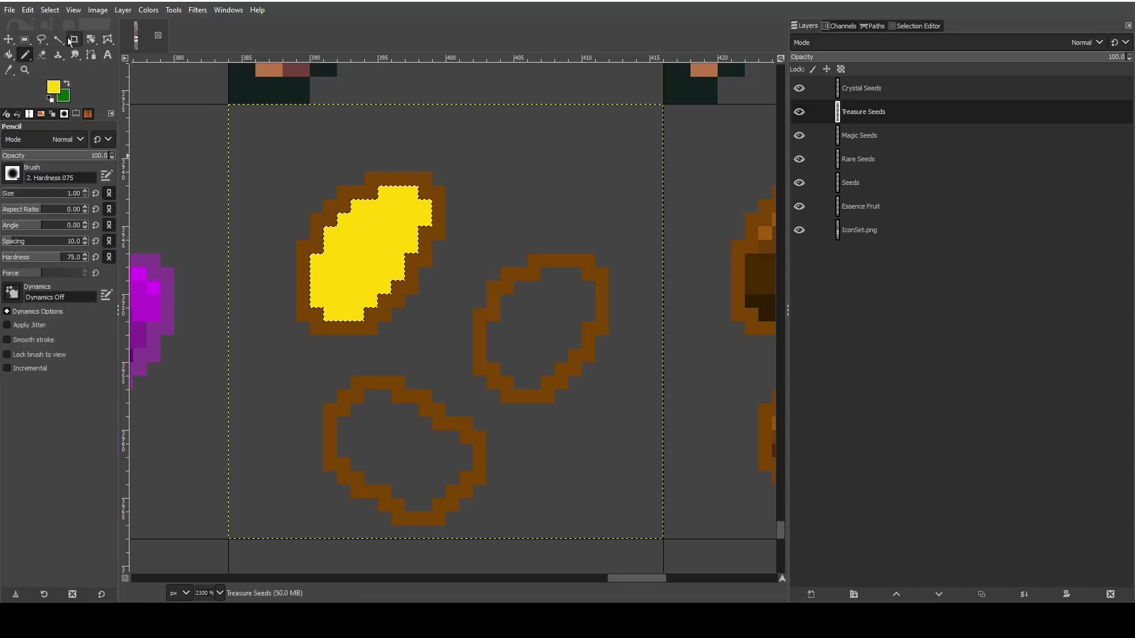
left_click(25, 39)
left_click(272, 202)
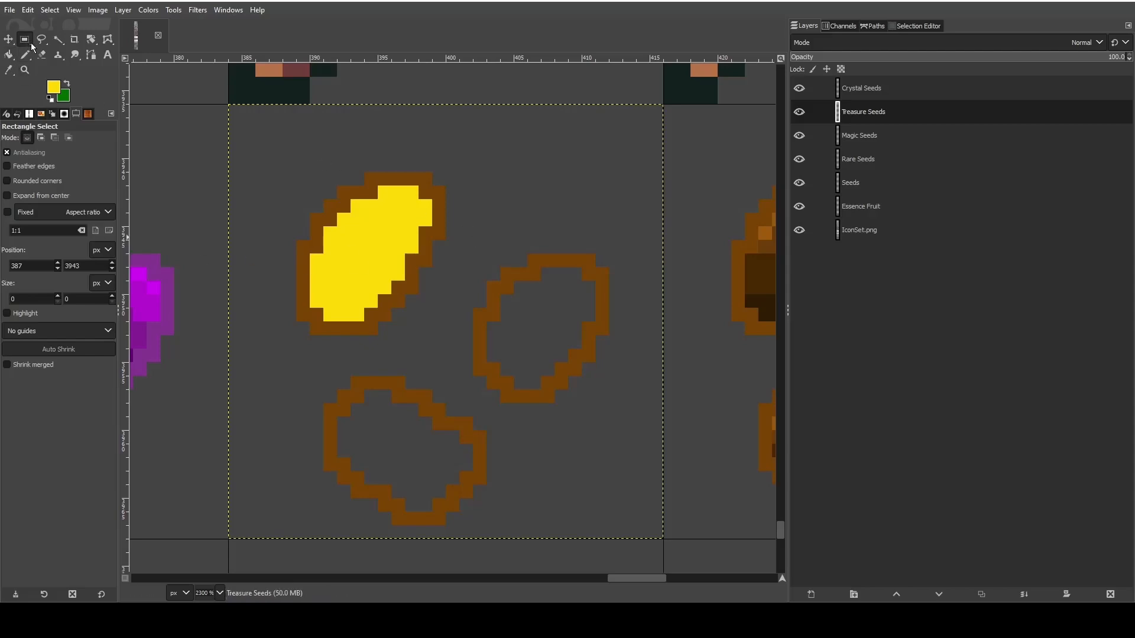
- Return to the Pencil and set the foreground color to the darker gold d3b829
left_click(26, 55)
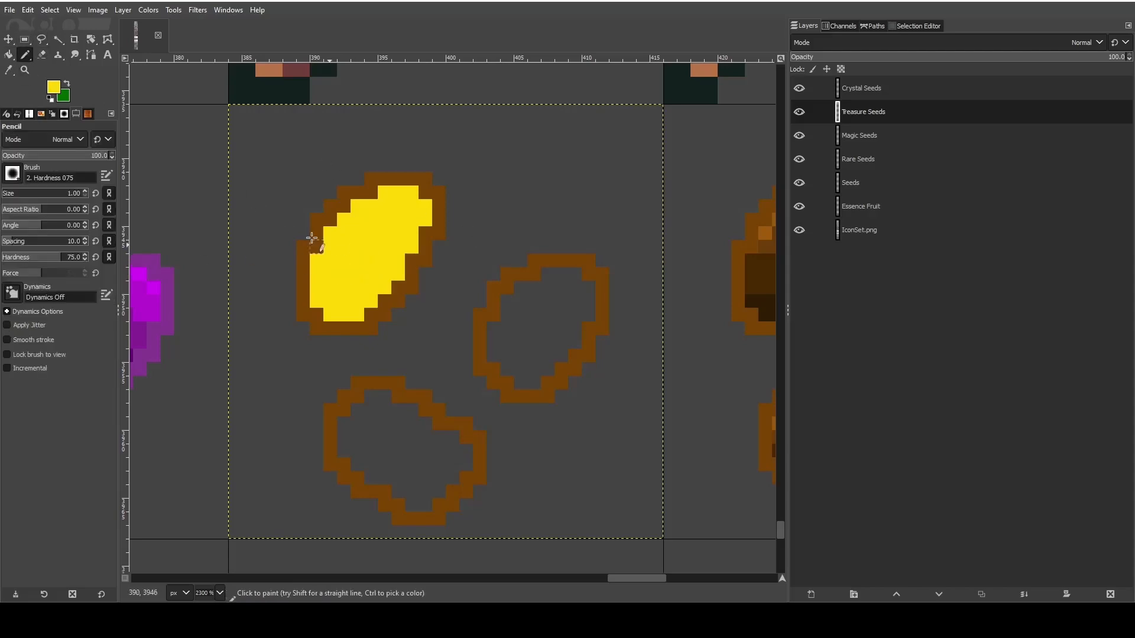
left_click(53, 93)
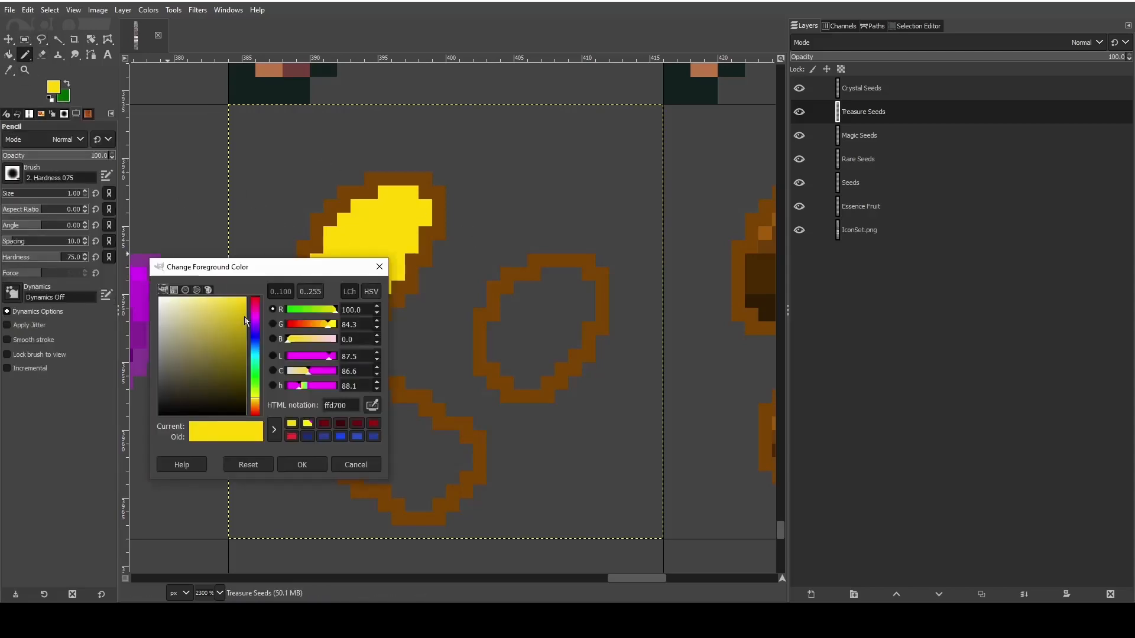
left_click_drag(245, 321, 229, 318)
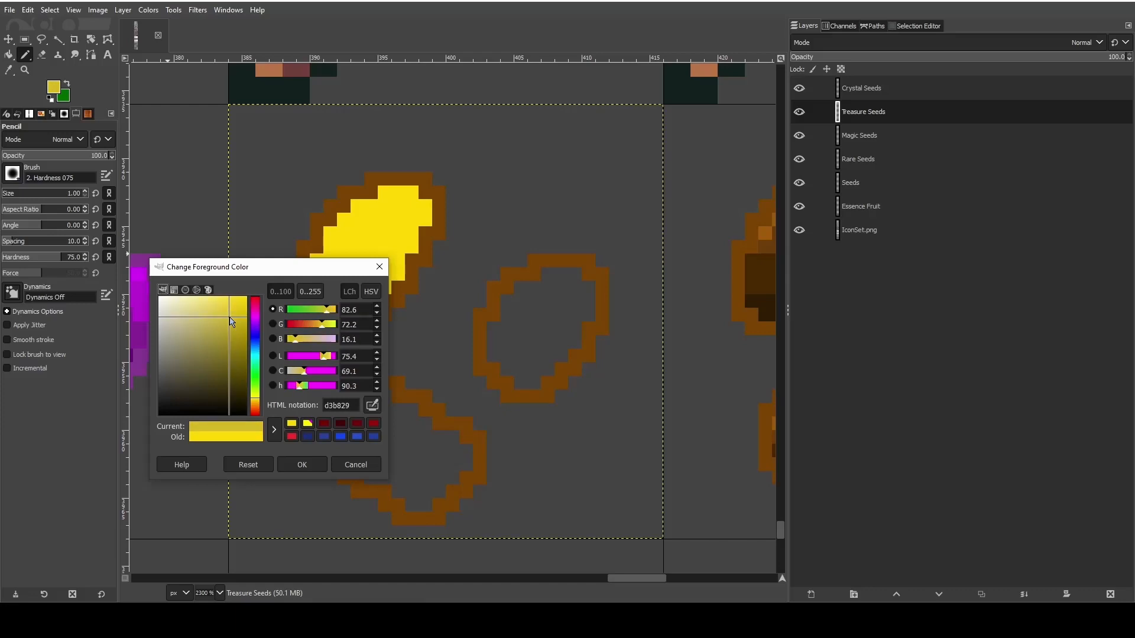
left_click(301, 465)
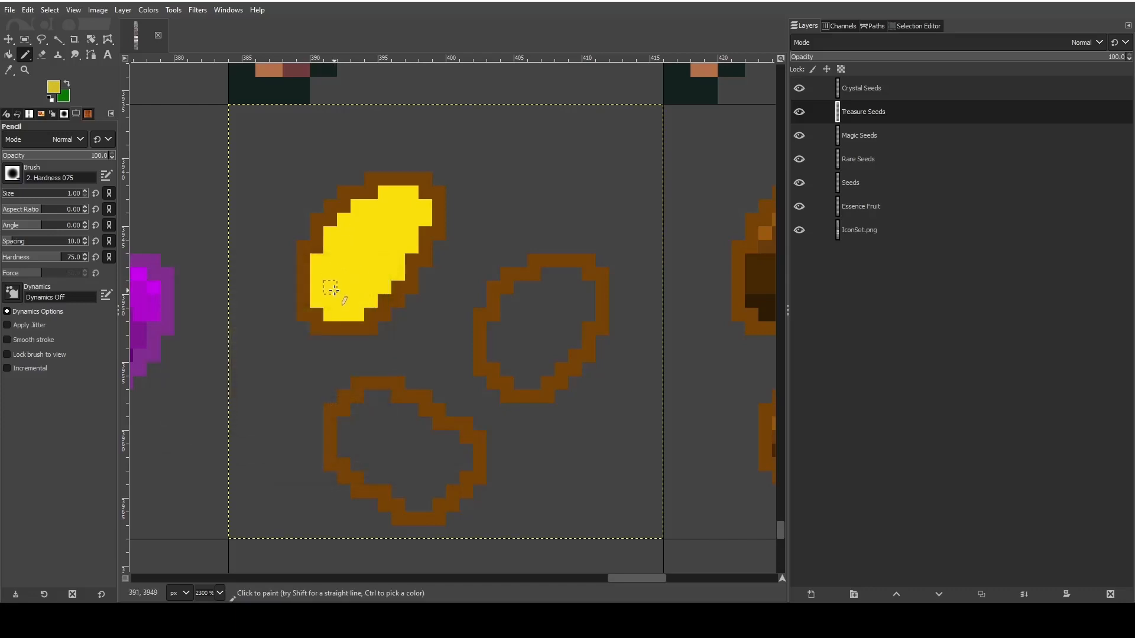
- Pencil a darker-gold diagonal band through the upper seed's interior, running from its lower-left end to its upper-right tip
mouse_move(340, 290)
left_mouse_down()
mouse_move(359, 248)
mouse_move(369, 260)
mouse_move(372, 232)
mouse_move(397, 225)
mouse_move(381, 236)
left_mouse_up()
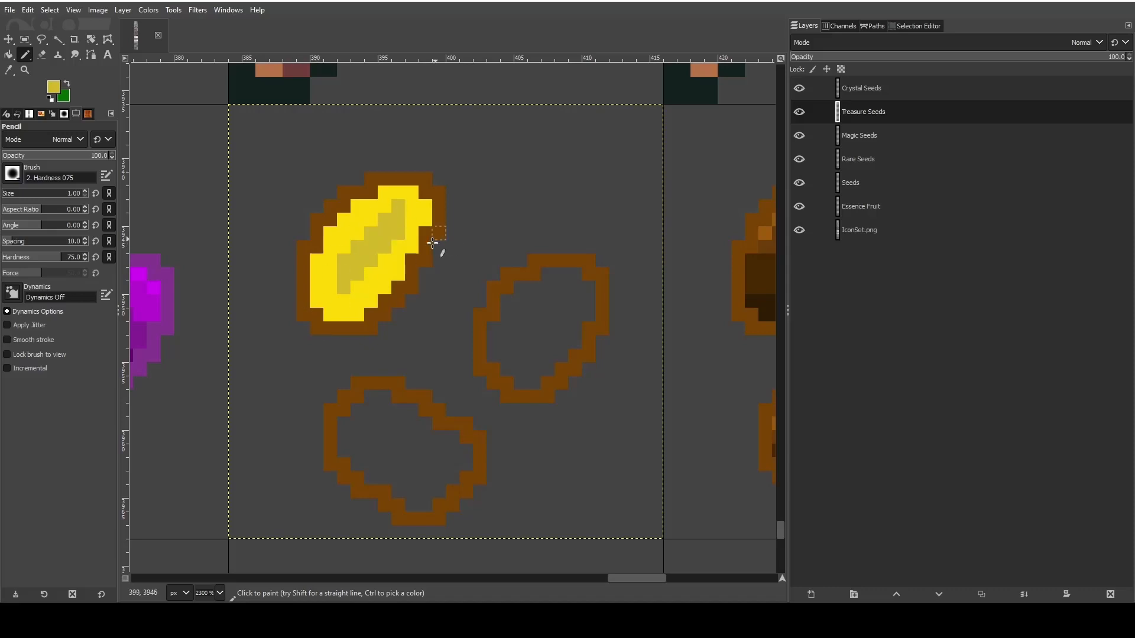
left_click_drag(328, 271, 330, 288)
left_click(335, 302)
left_click(411, 202)
left_click(412, 192)
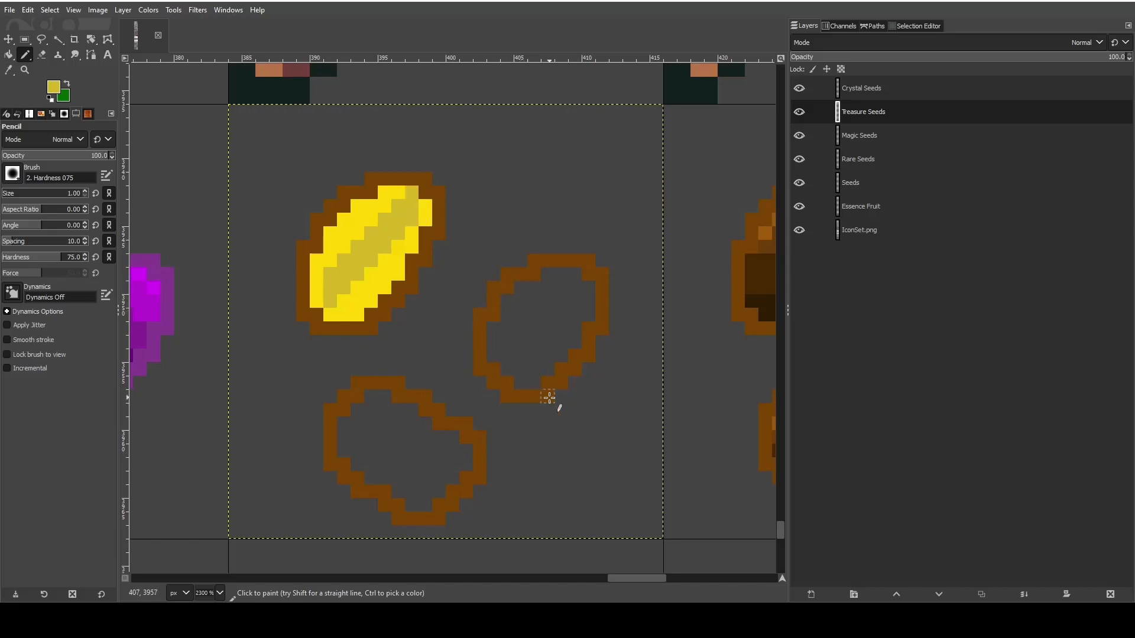
left_click_drag(317, 287, 319, 302)
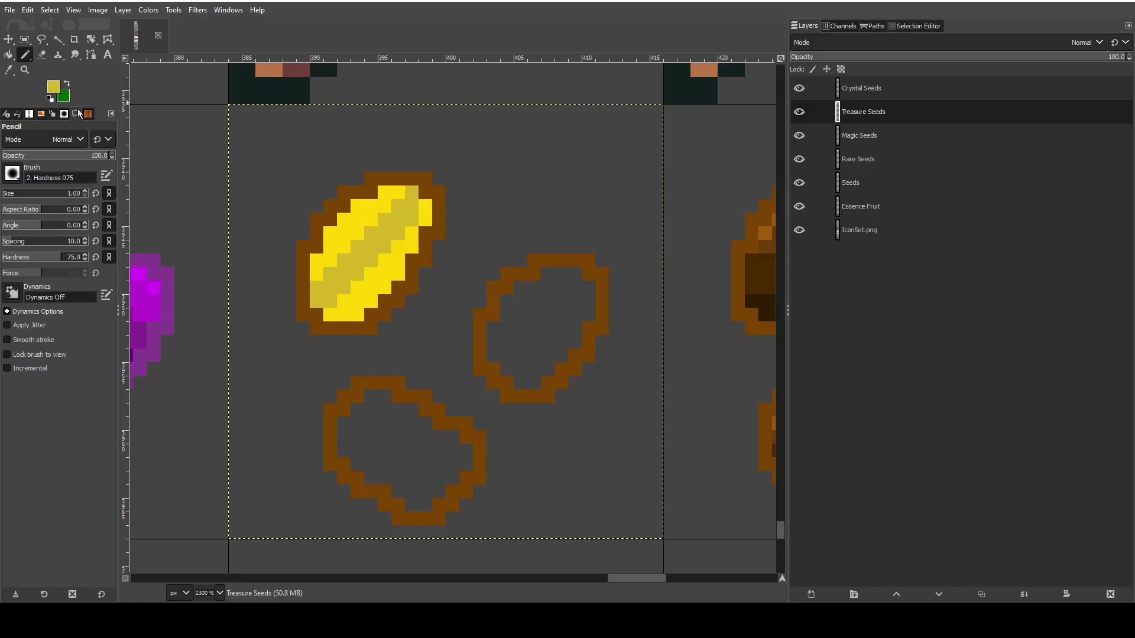
- Swap the foreground and background colors and set the new foreground to silver C0C0C0
left_click(67, 83)
left_click(54, 88)
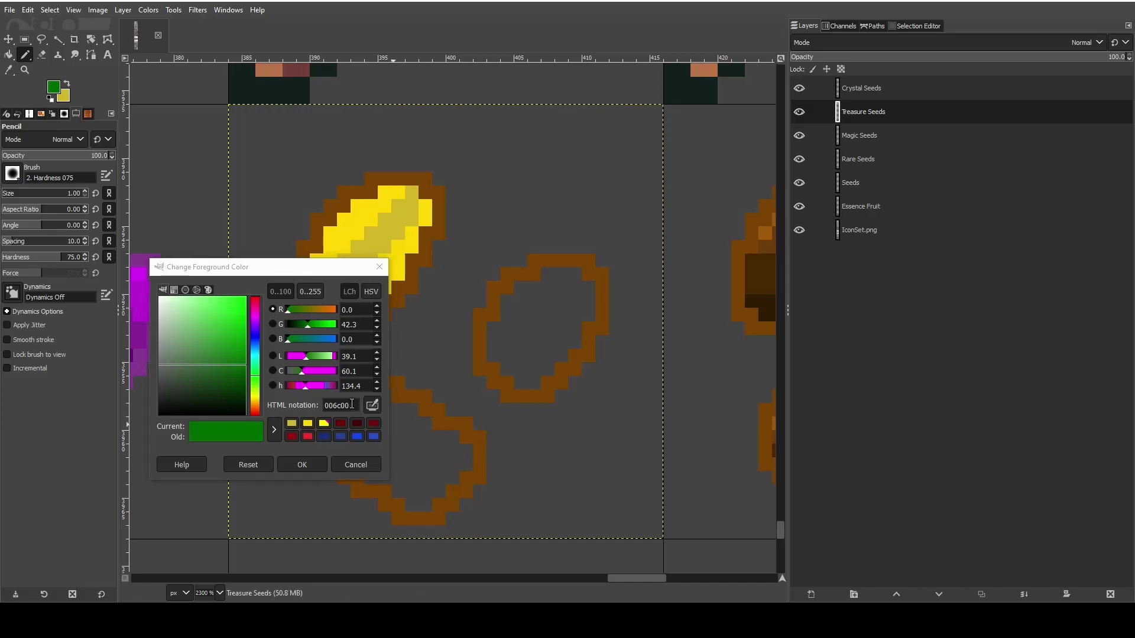
double_click(352, 404)
type("C0C0C0")
left_click(317, 464)
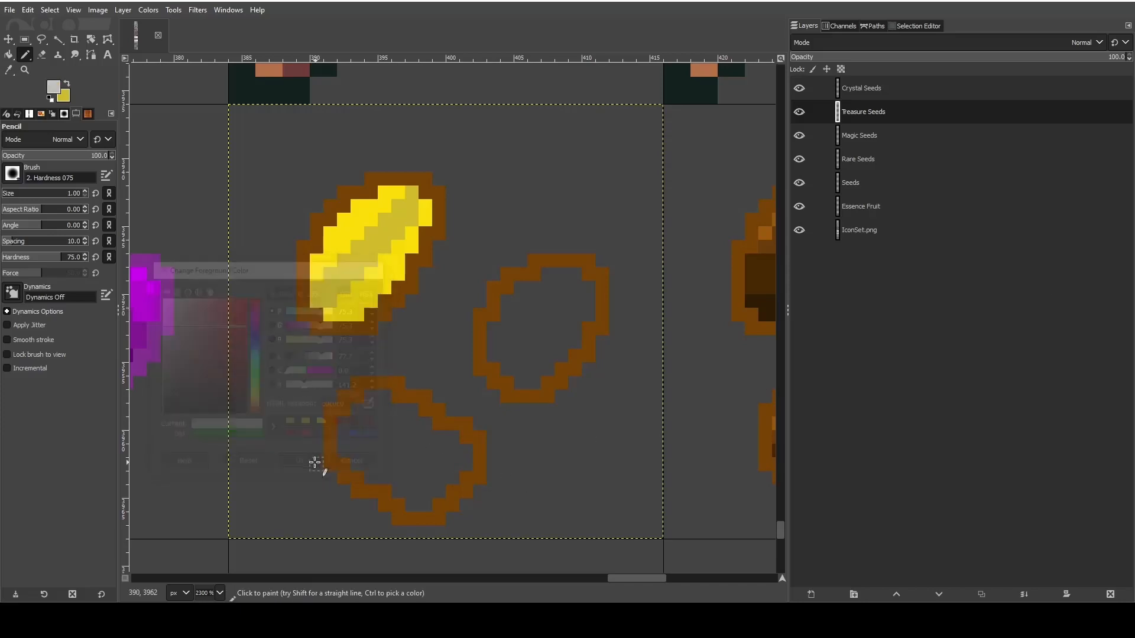
- Fill the right-hand seed's interior with silver, using Bucket Fill with the foreground color instead of the pattern
mouse_move(535, 311)
left_mouse_down()
mouse_move(487, 332)
mouse_move(496, 358)
left_mouse_up()
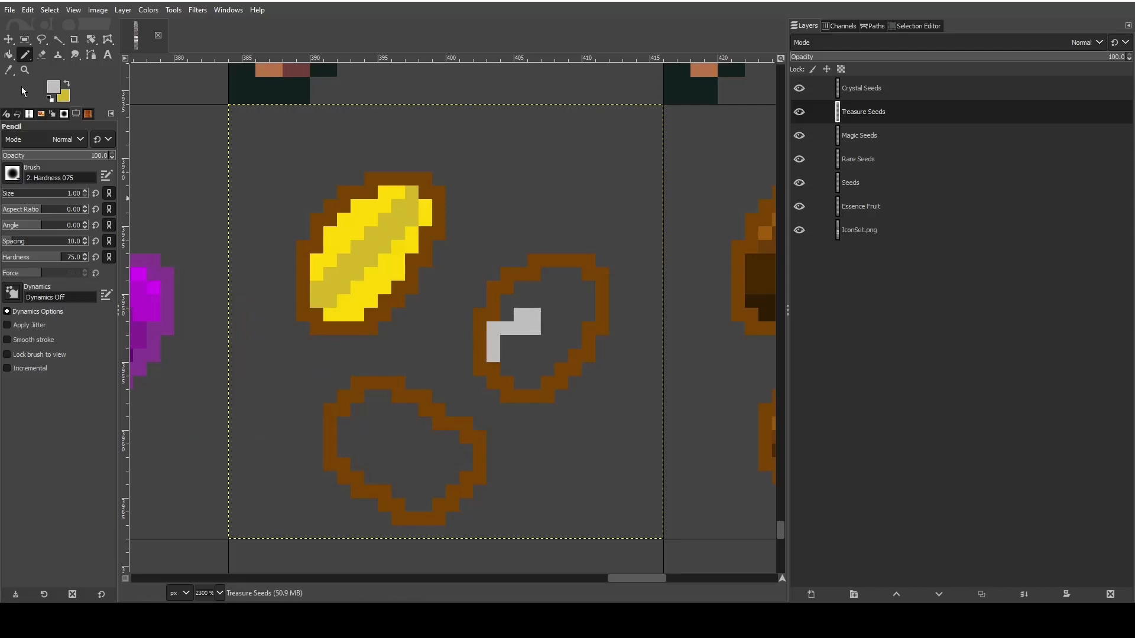
left_click(8, 54)
left_click(549, 288)
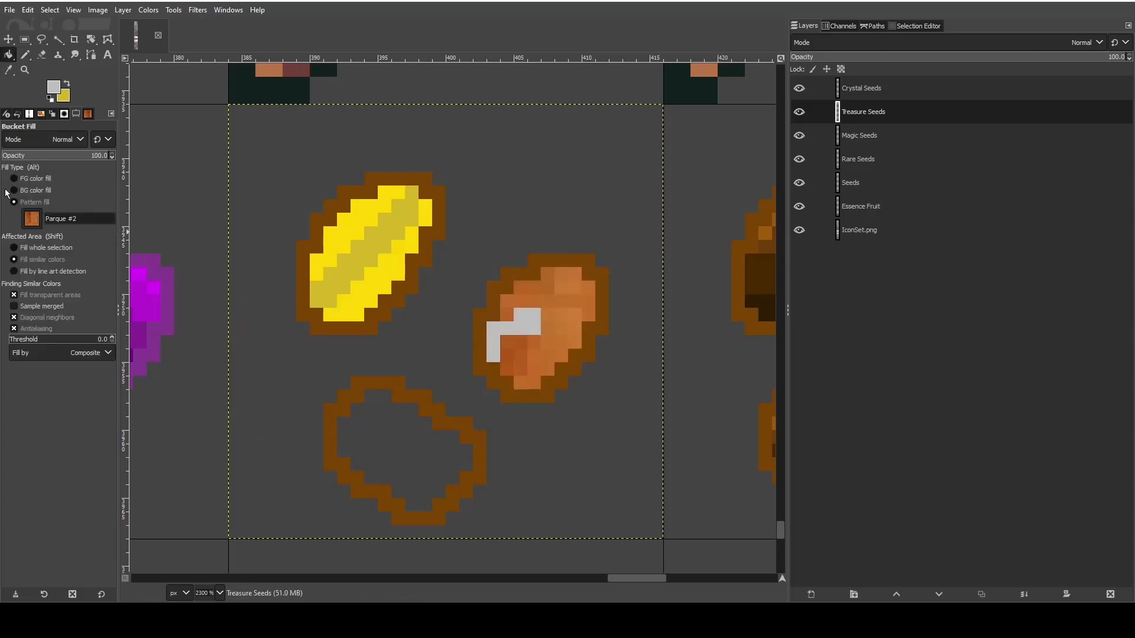
left_click(26, 178)
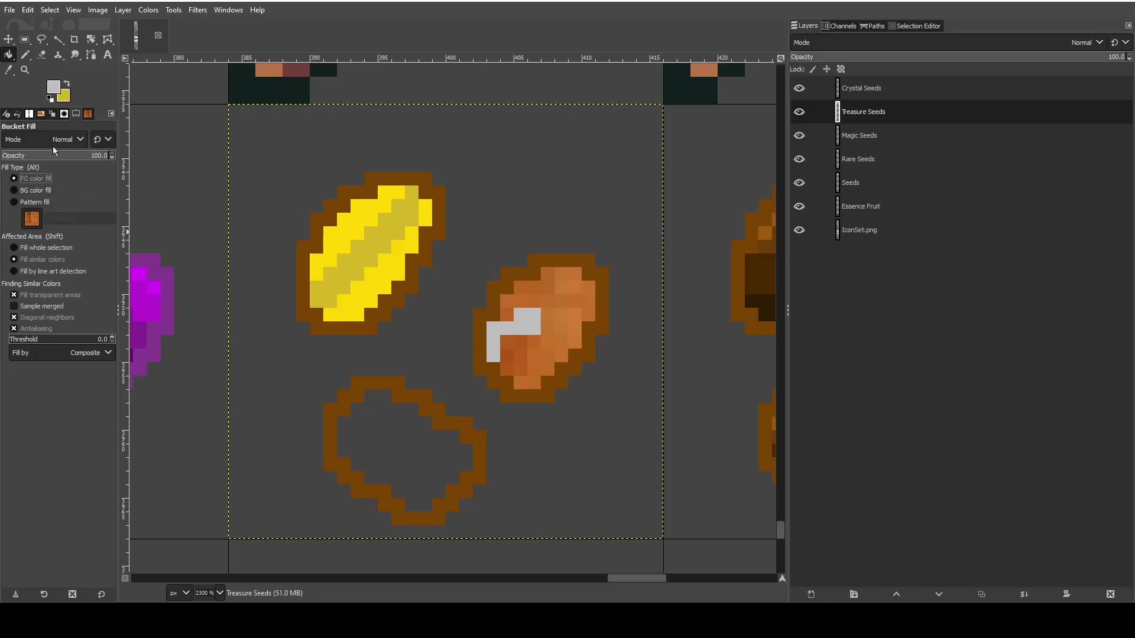
key("ctrl+z")
left_click(569, 292)
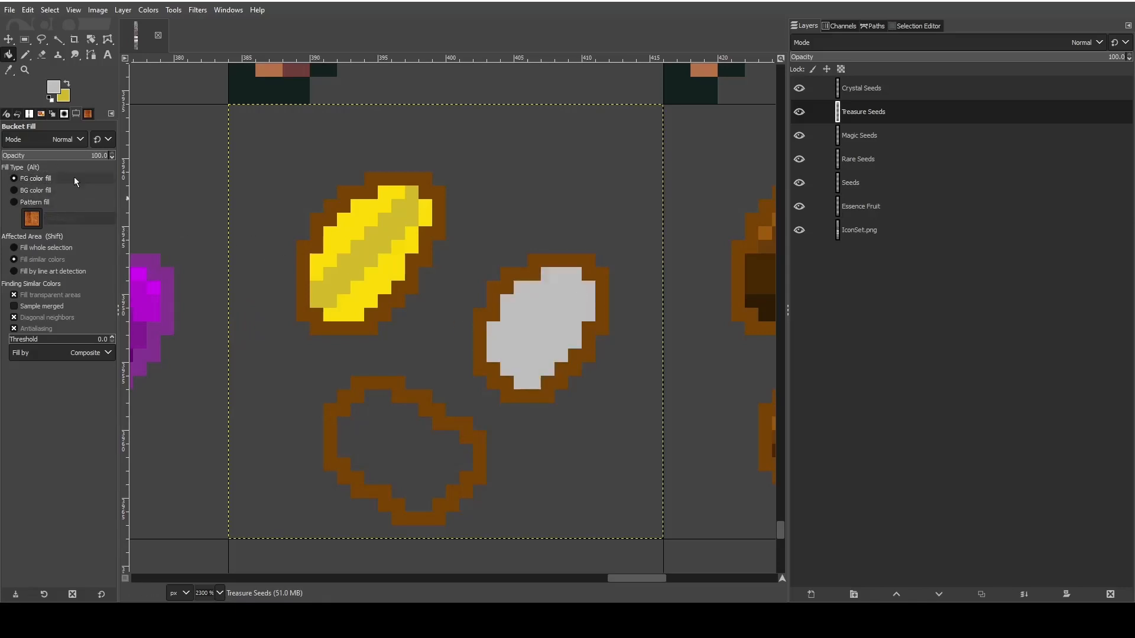
- Set the foreground to the darker grey a49f9f and pencil a diagonal band through the silver seed's interior
left_click(27, 54)
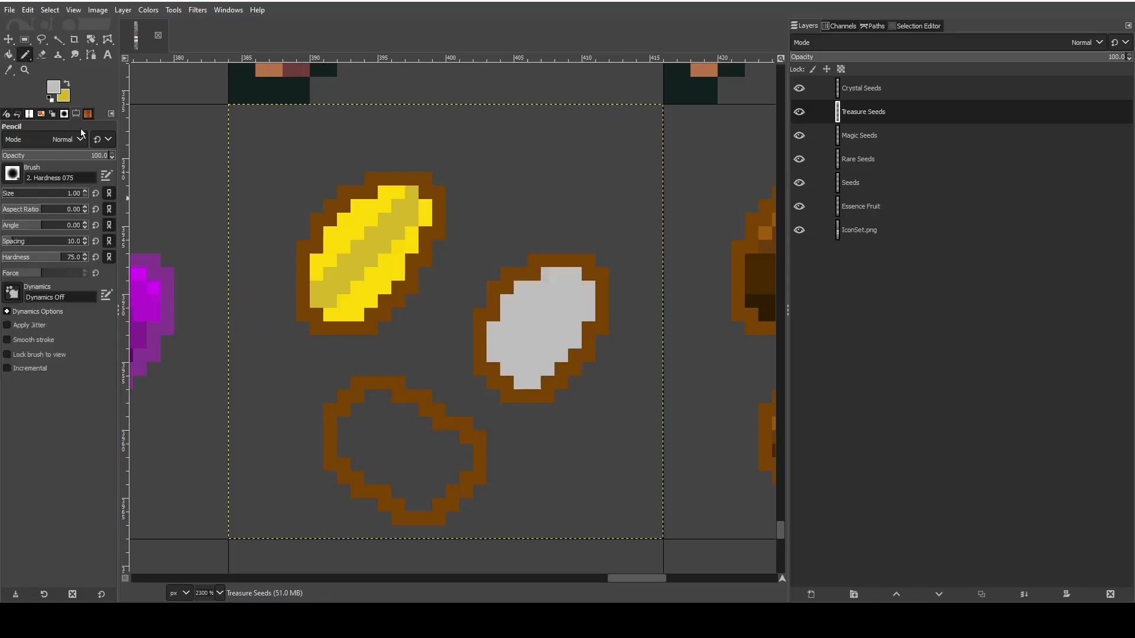
left_click(52, 89)
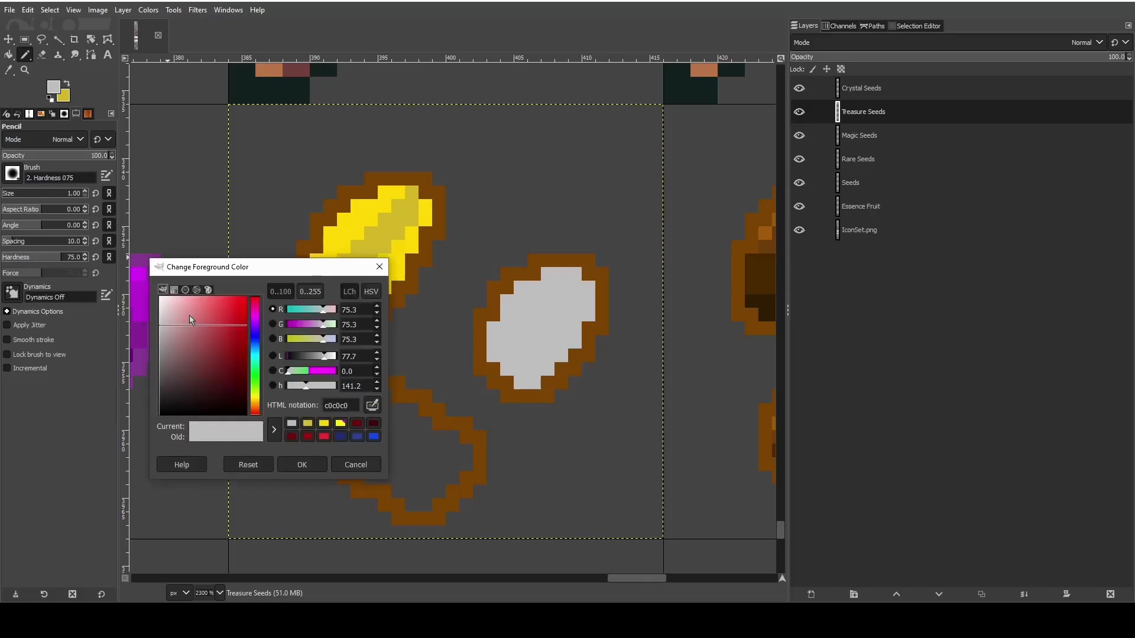
left_click_drag(161, 324, 162, 339)
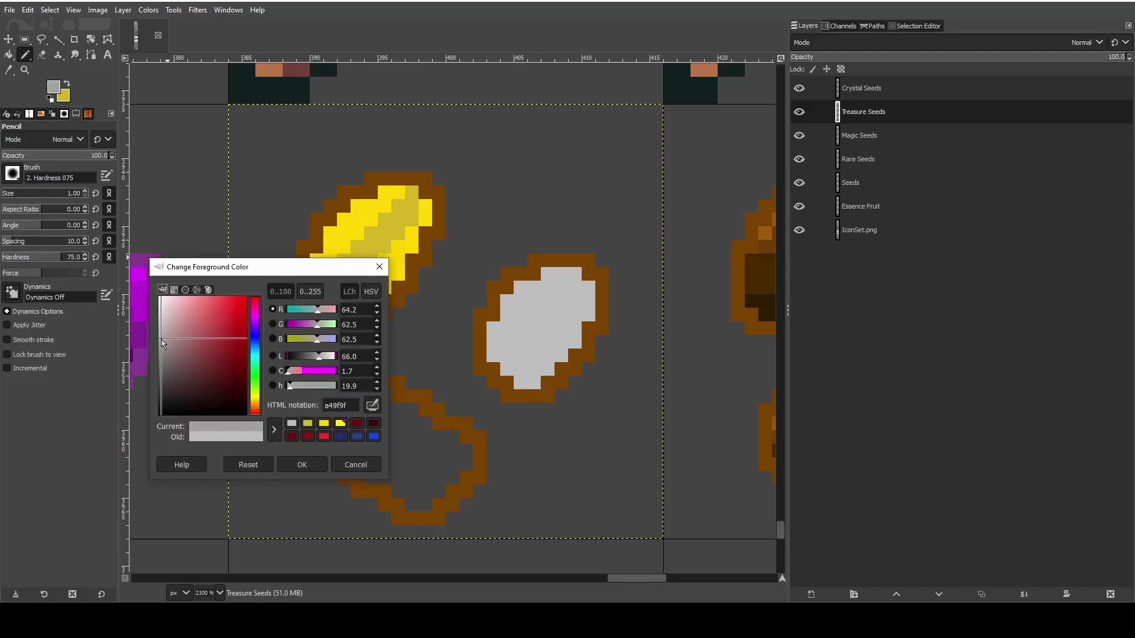
left_click(304, 467)
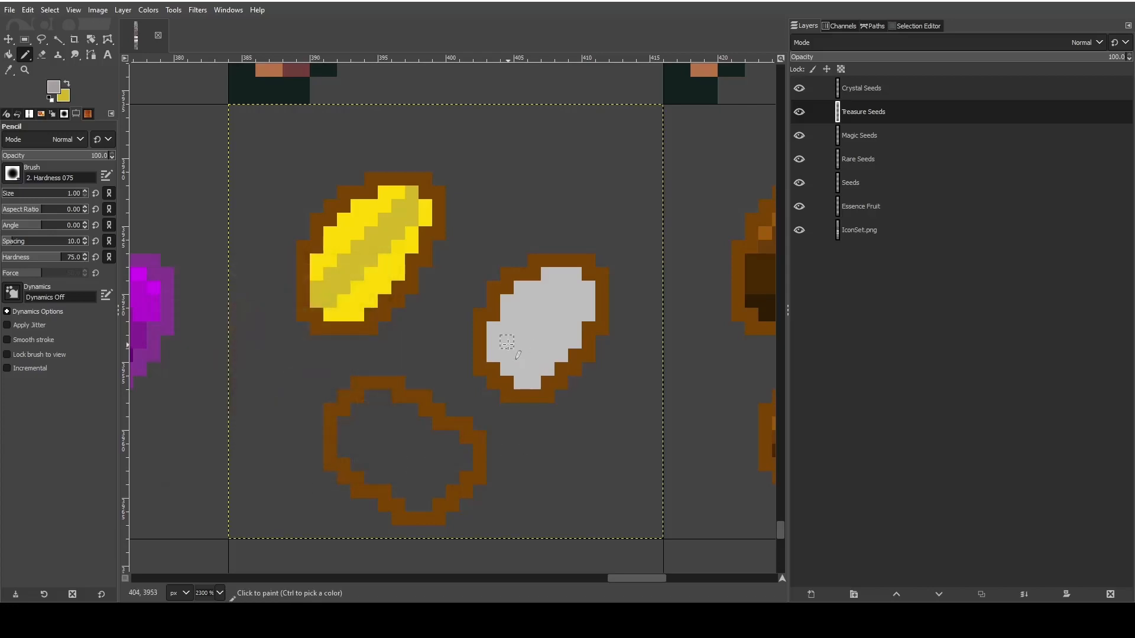
mouse_move(506, 369)
left_mouse_down()
mouse_move(508, 344)
mouse_move(521, 354)
mouse_move(534, 316)
mouse_move(546, 327)
mouse_move(559, 289)
mouse_move(570, 301)
mouse_move(575, 273)
left_mouse_up()
- Swap the foreground and background colors, set the foreground to a copper brown, and bucket-fill the lower seed's interior with it
scroll(431, 385, "down", 3)
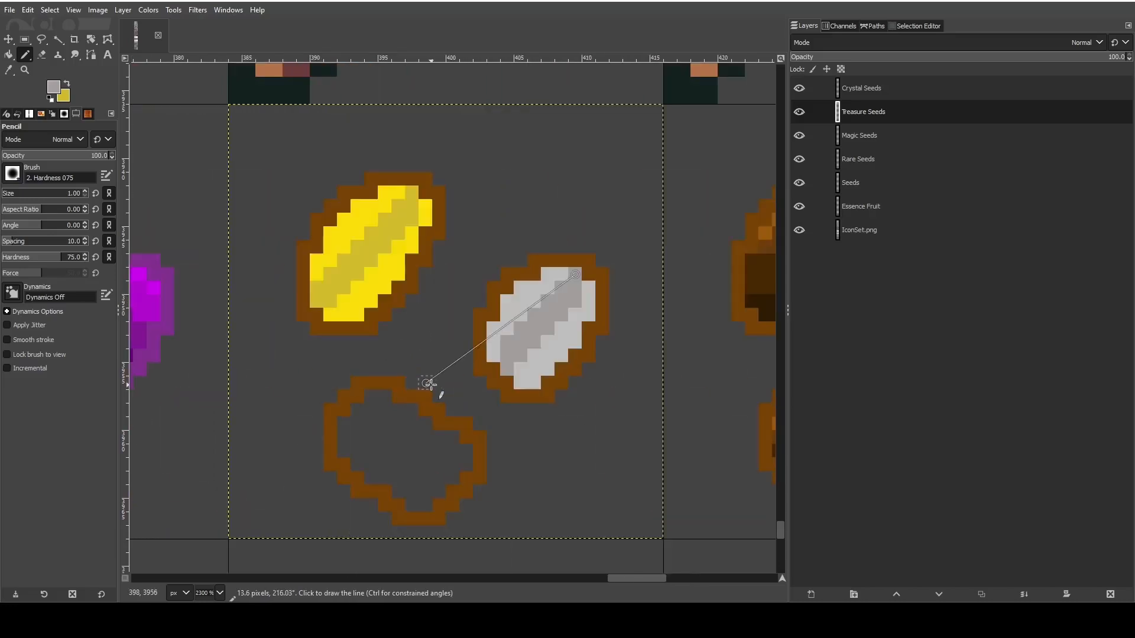
scroll(431, 385, "up", 3)
scroll(436, 385, "down", 1)
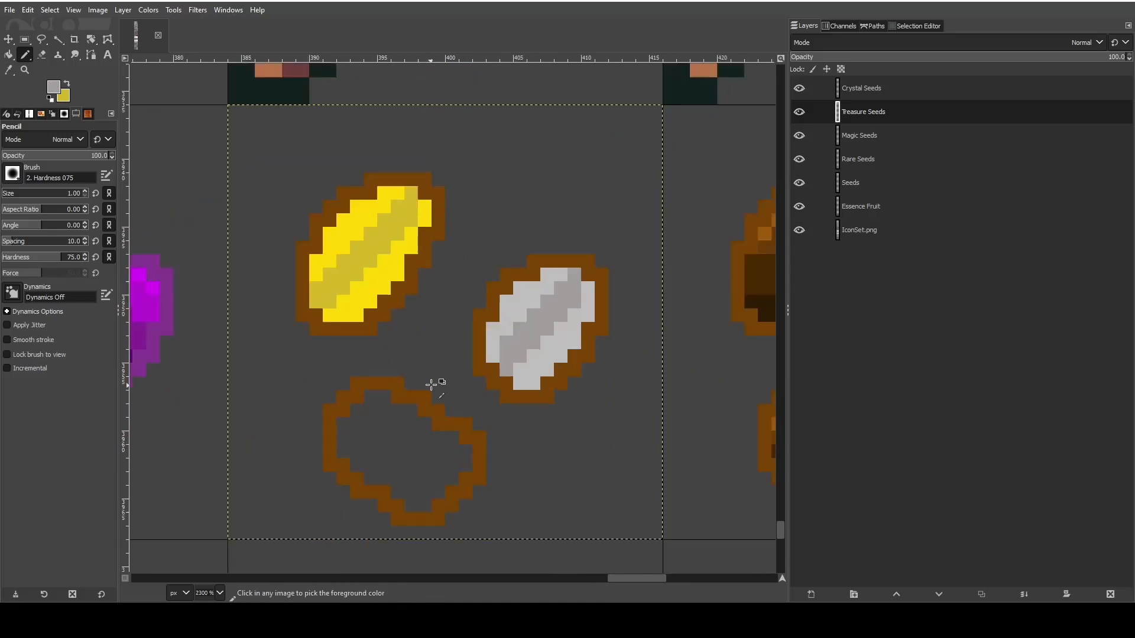
scroll(418, 400, "down", 2)
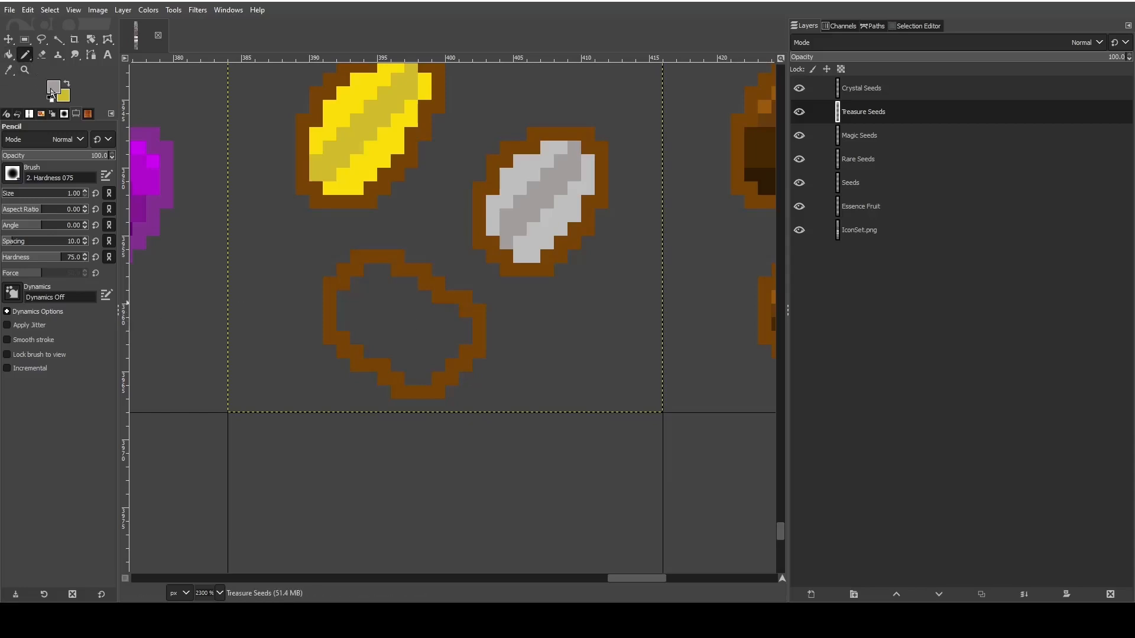
left_click(67, 82)
left_click(53, 87)
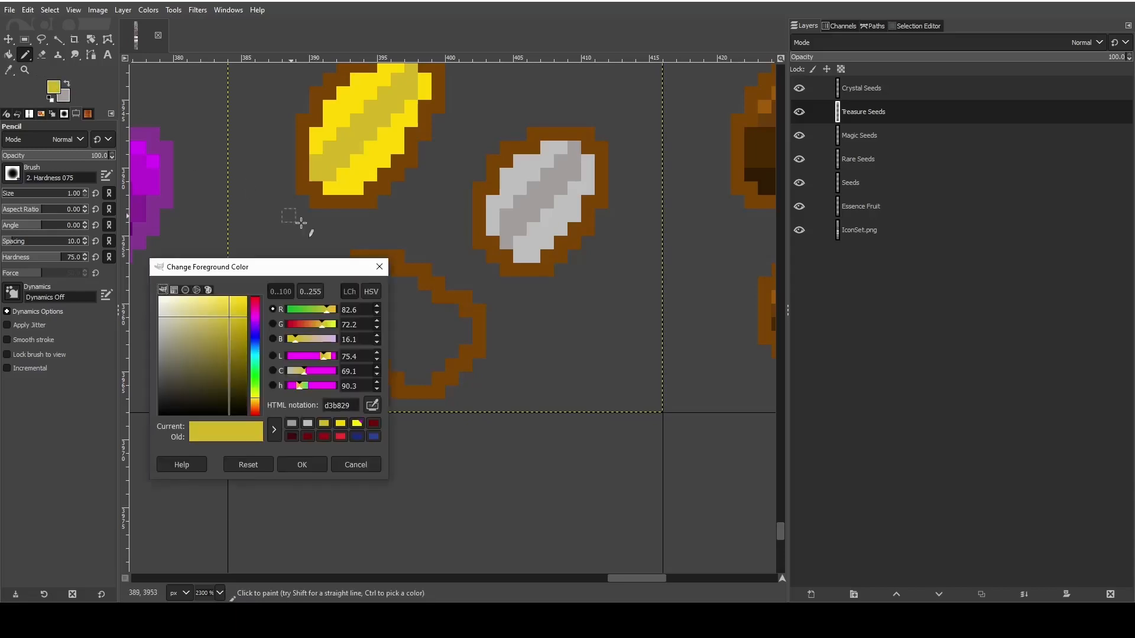
left_click(314, 464)
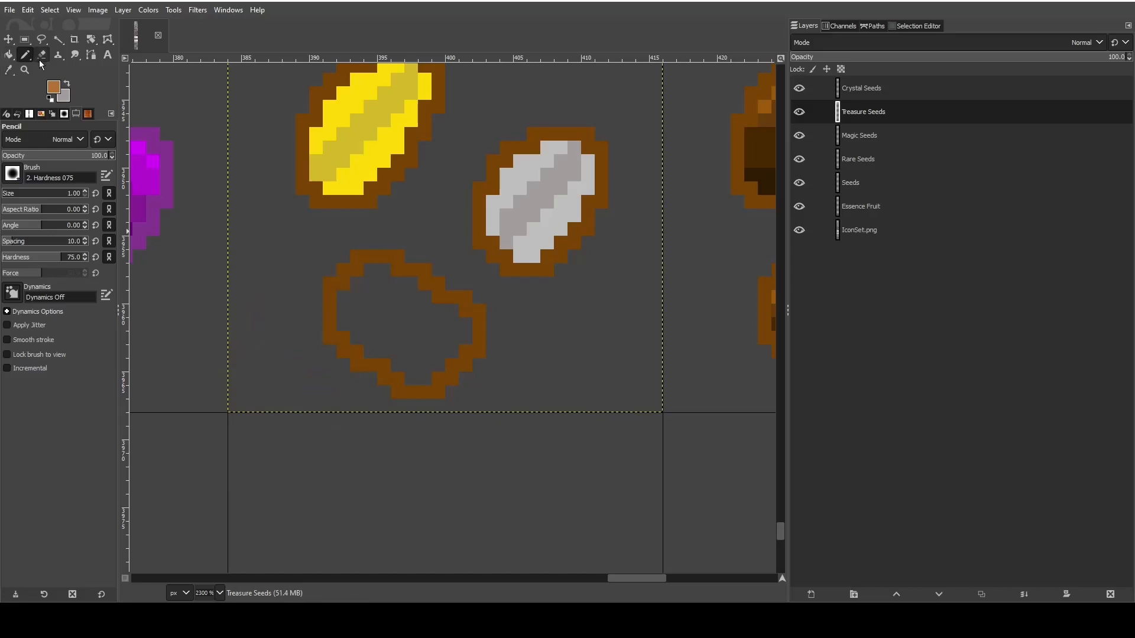
key("shift+b")
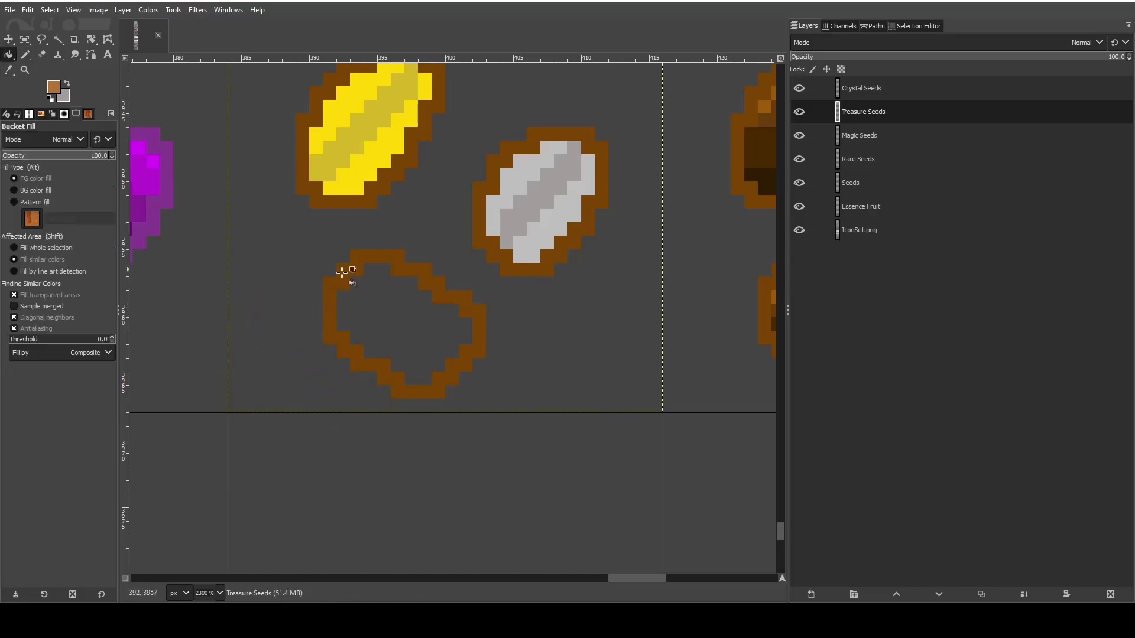
left_click(355, 283)
- Set the foreground to bright orange e17817 and pencil a wide diagonal band through the copper seed's interior
left_click(25, 55)
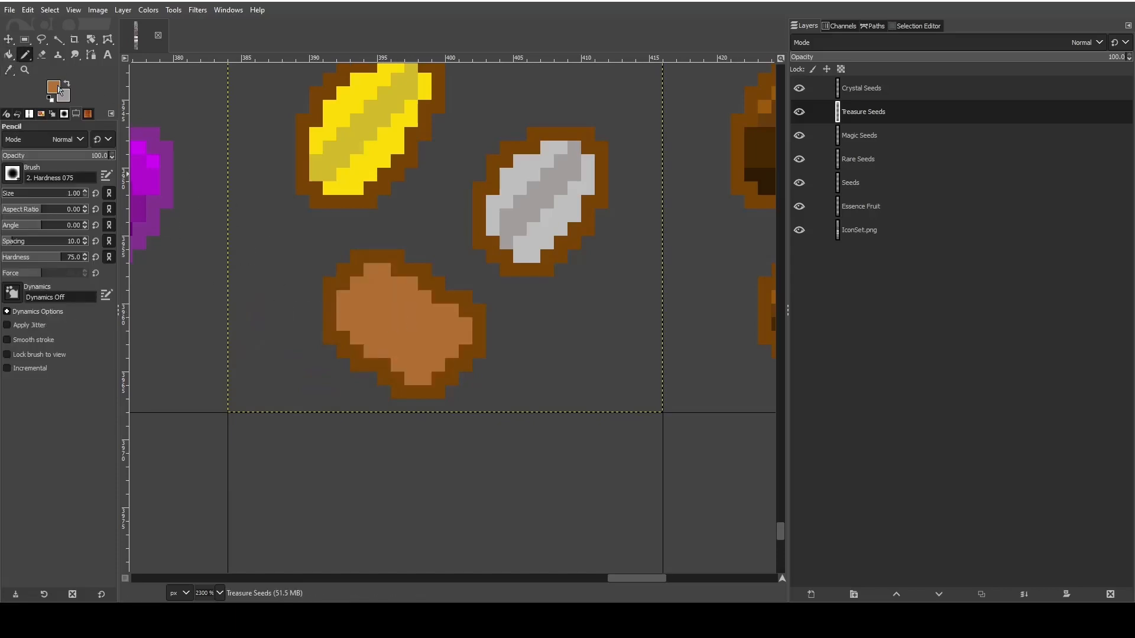
left_click(59, 88)
left_click(227, 330)
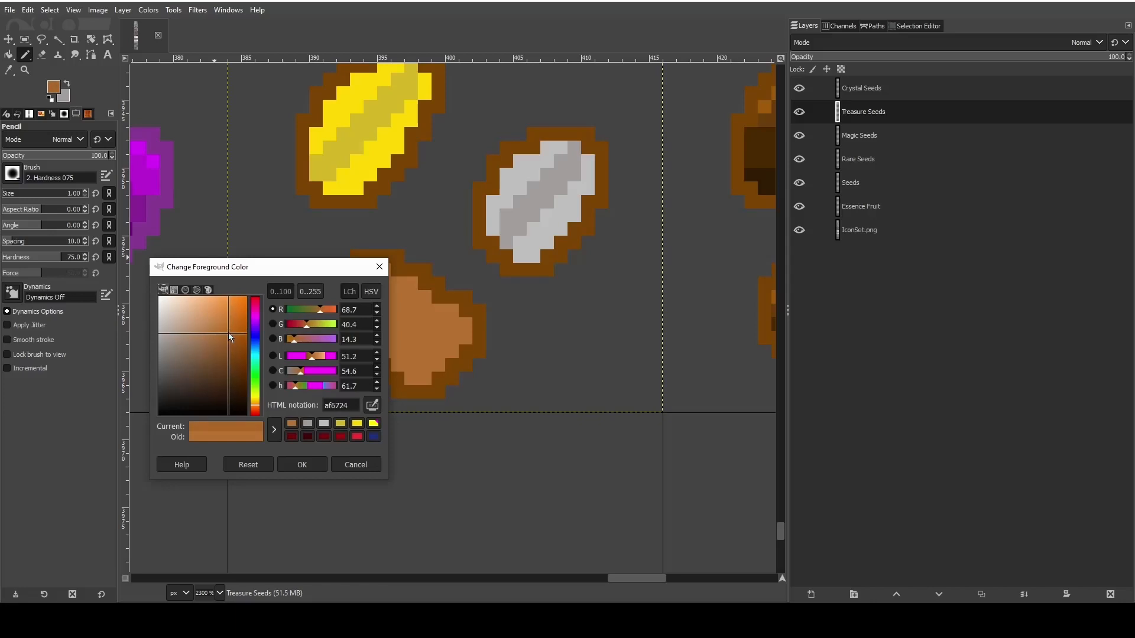
left_click_drag(228, 332, 238, 308)
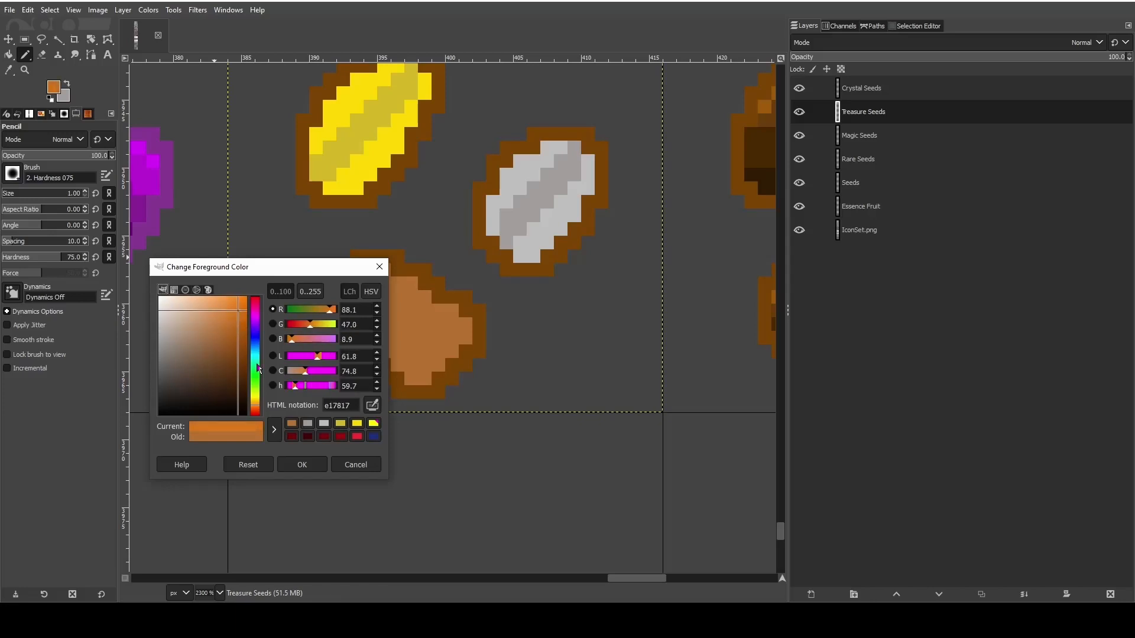
left_click(302, 463)
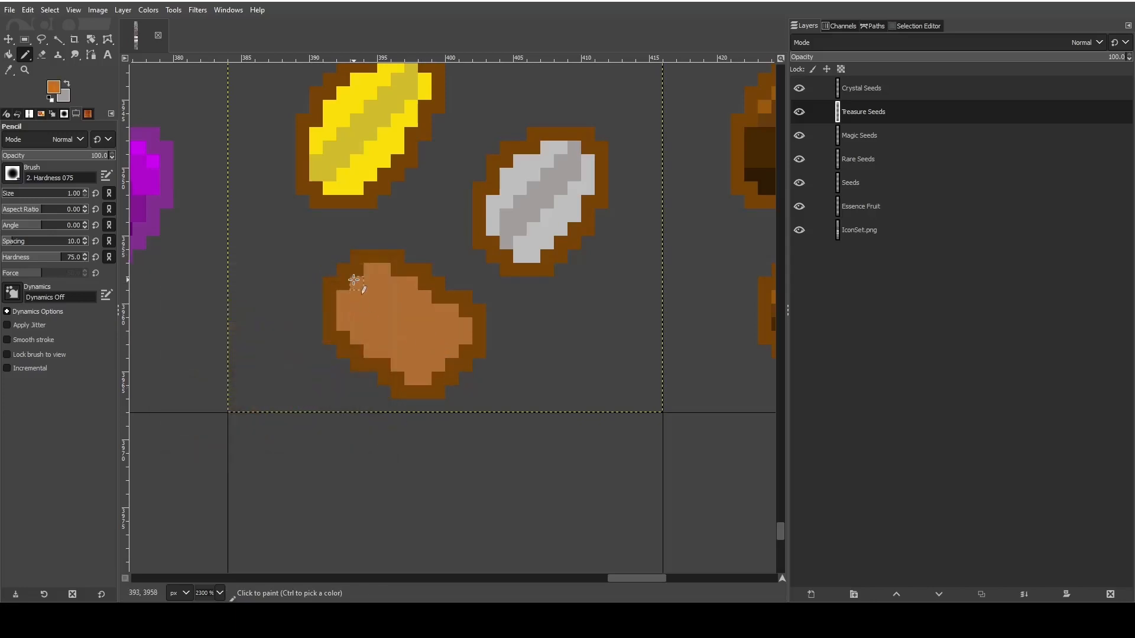
mouse_move(356, 288)
left_mouse_down()
mouse_move(383, 336)
mouse_move(398, 322)
mouse_move(402, 345)
mouse_move(417, 334)
mouse_move(441, 375)
left_mouse_up()
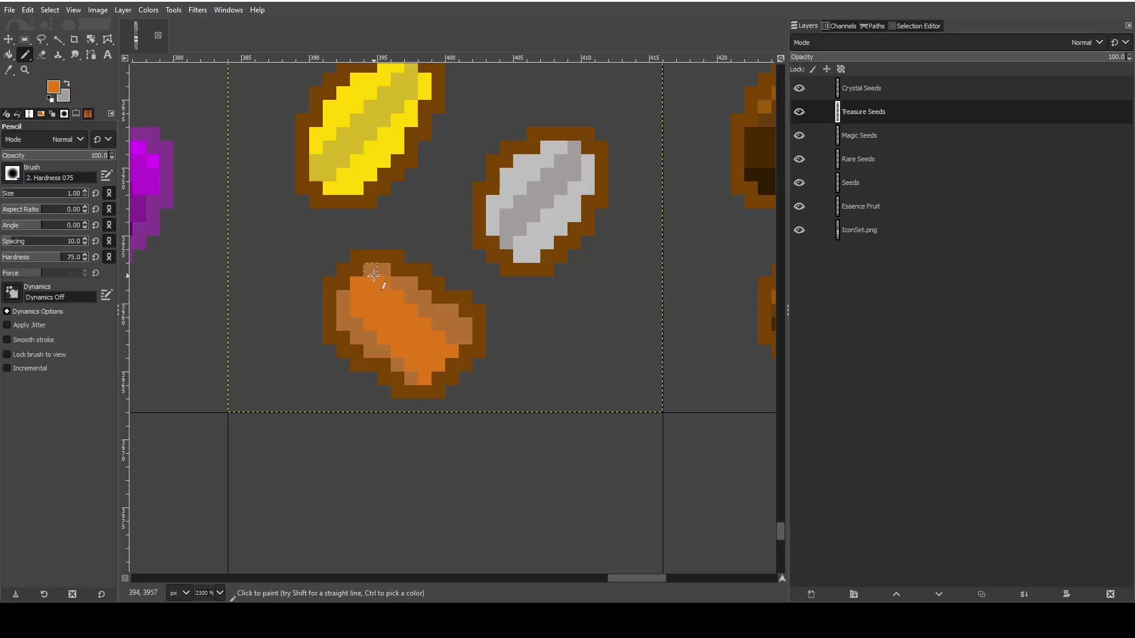
- Set the foreground to the copper seed's brown and pencil over edge pixels of its orange band to narrow it
left_click(9, 69)
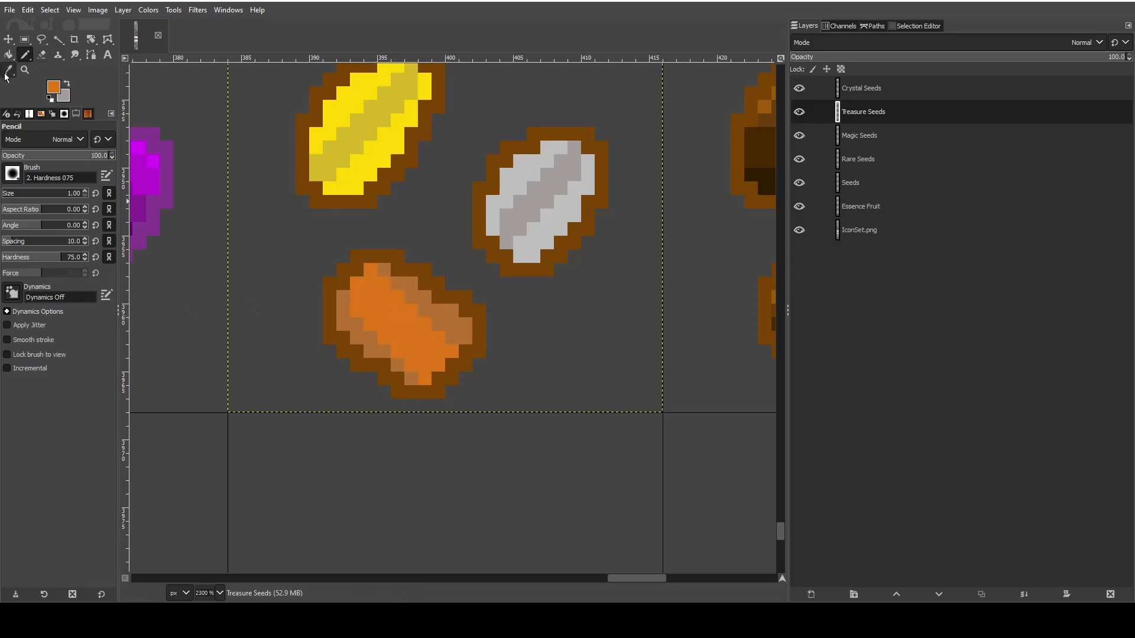
key("n")
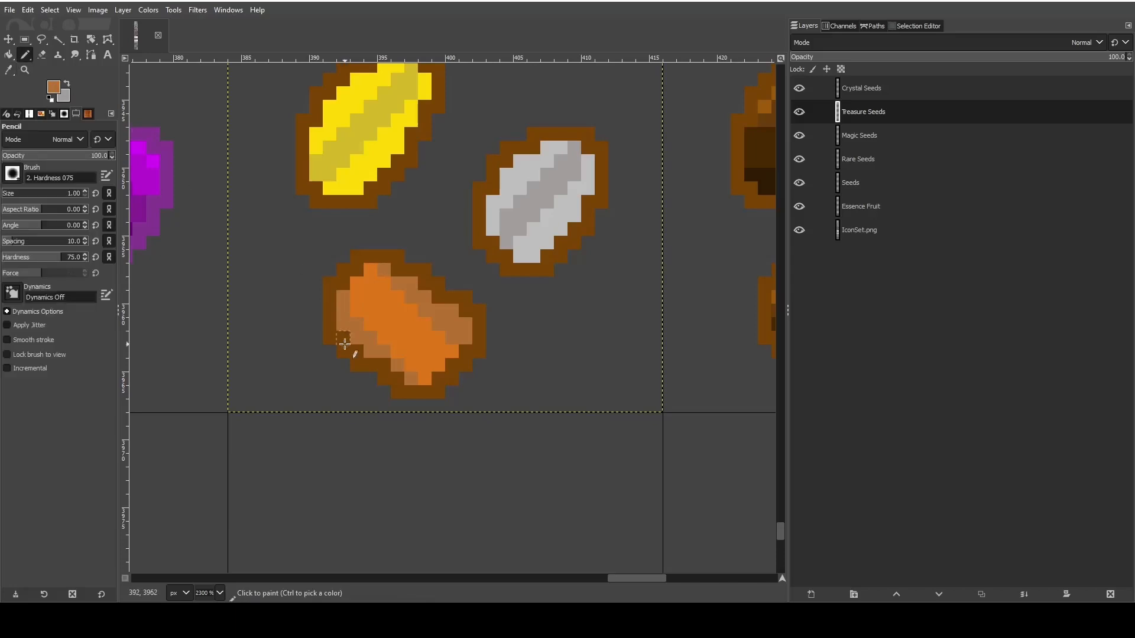
left_click_drag(356, 307, 421, 379)
- Make Crystal Seeds the active layer, then save the project and export the image to IconSet.png
scroll(266, 380, "down", 3, "ctrl")
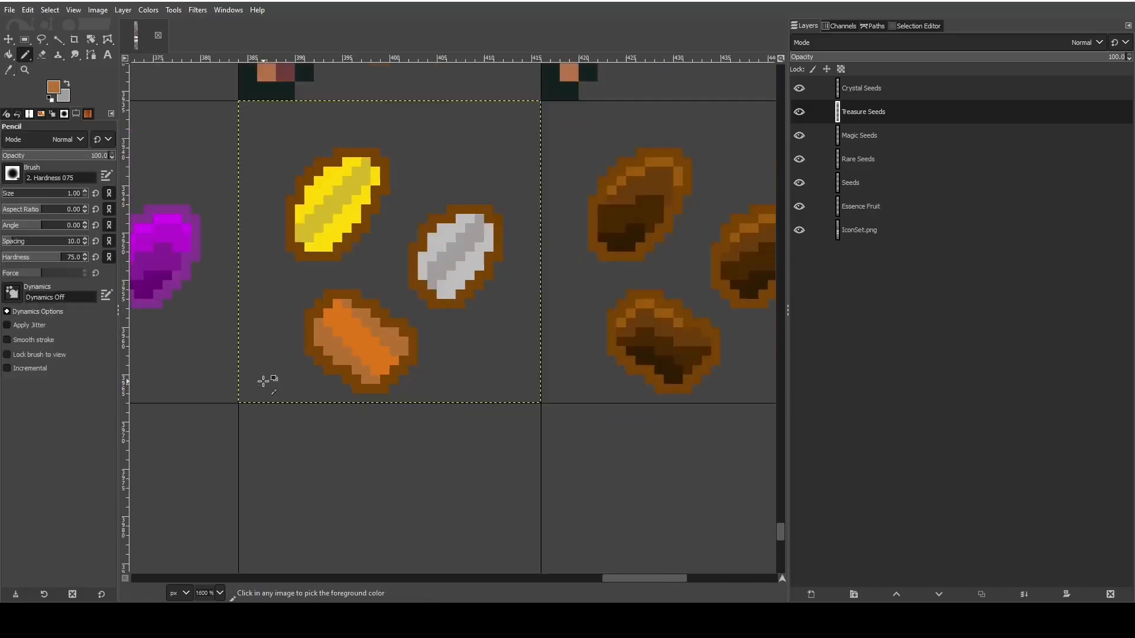
left_click_drag(621, 577, 663, 576)
scroll(511, 355, "up", 3)
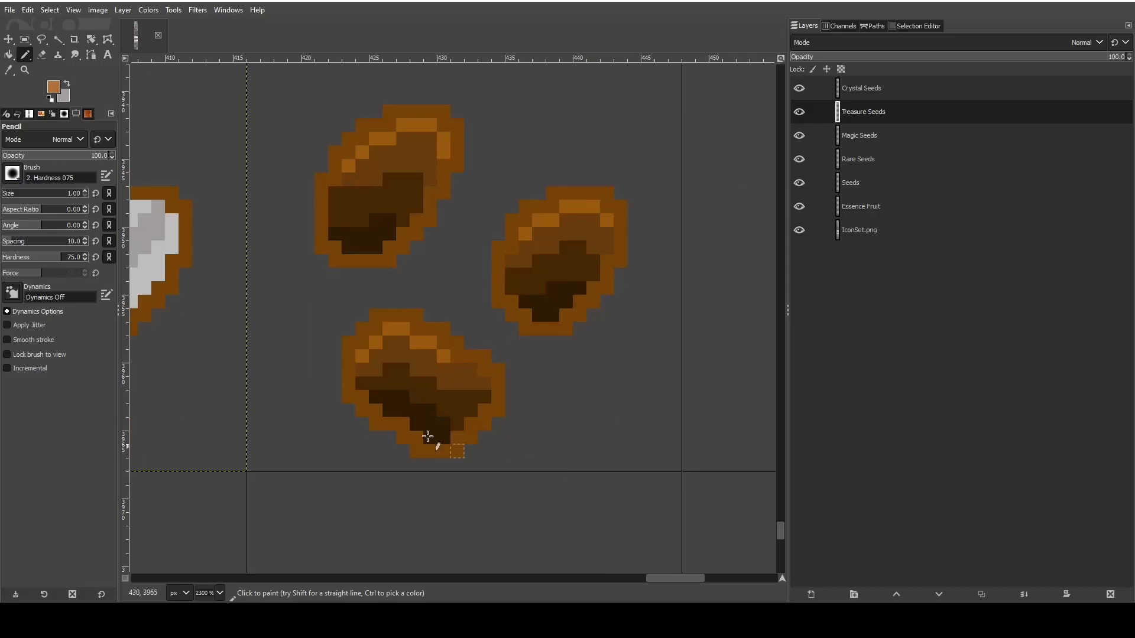
left_click(926, 89)
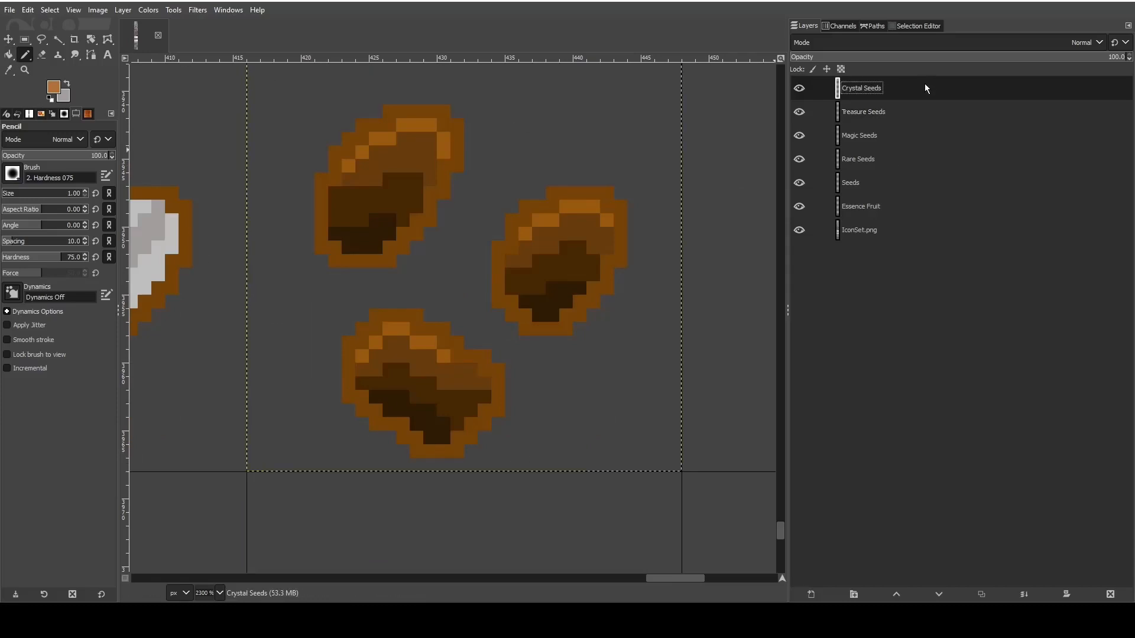
left_click(9, 10)
left_click(27, 126)
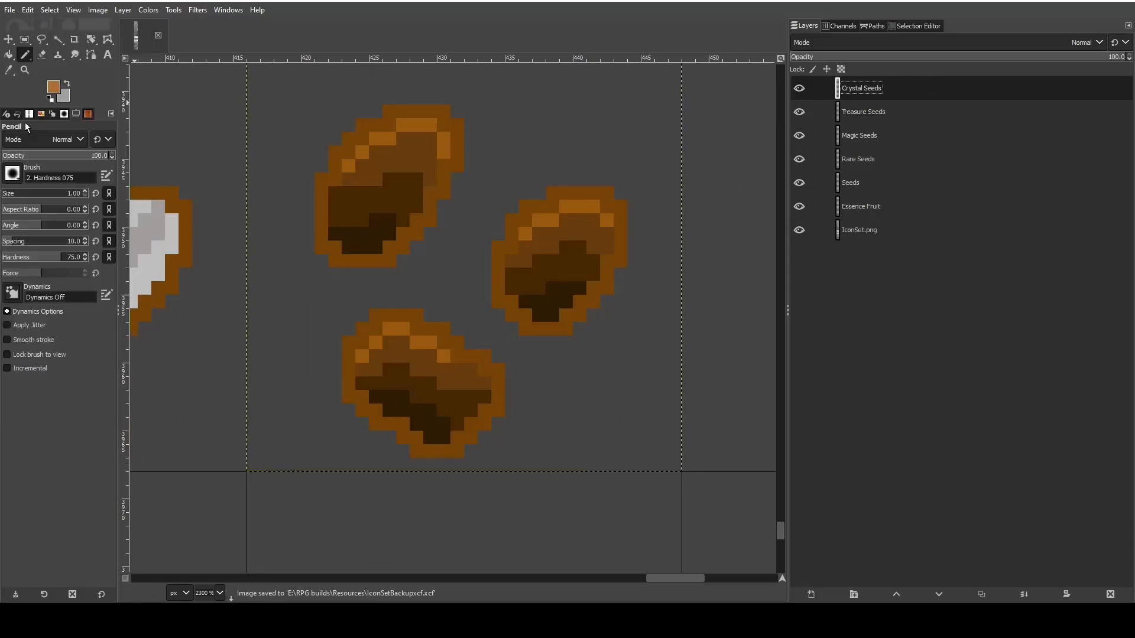
left_click(11, 11)
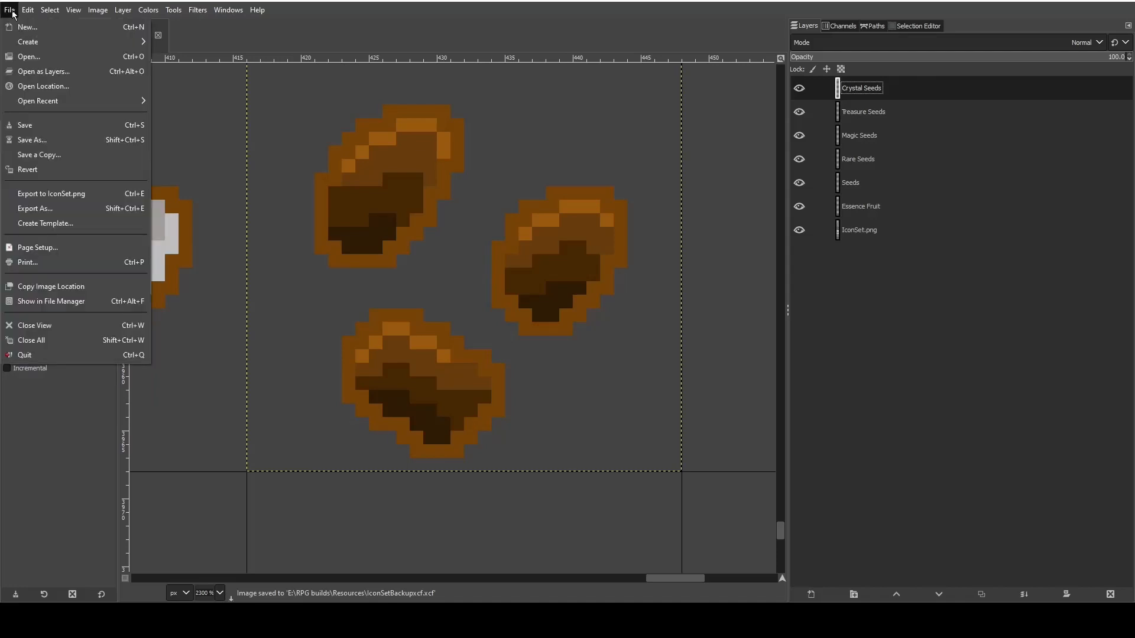
left_click(66, 195)
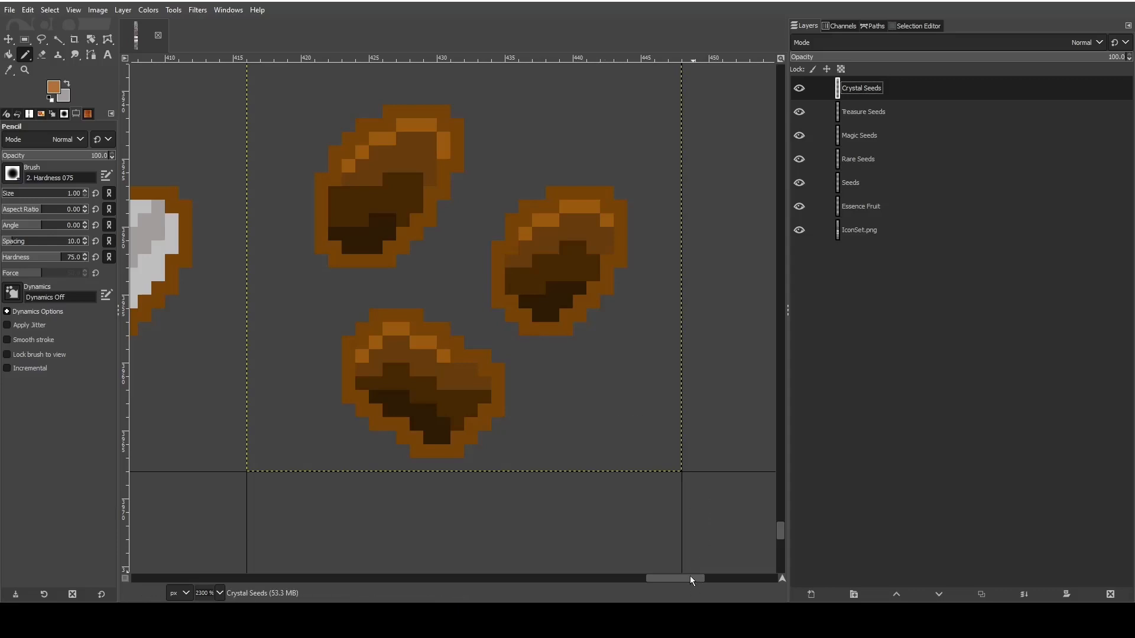
- Copy the Magic Seeds layer and paste it as a floating selection
left_click(903, 136)
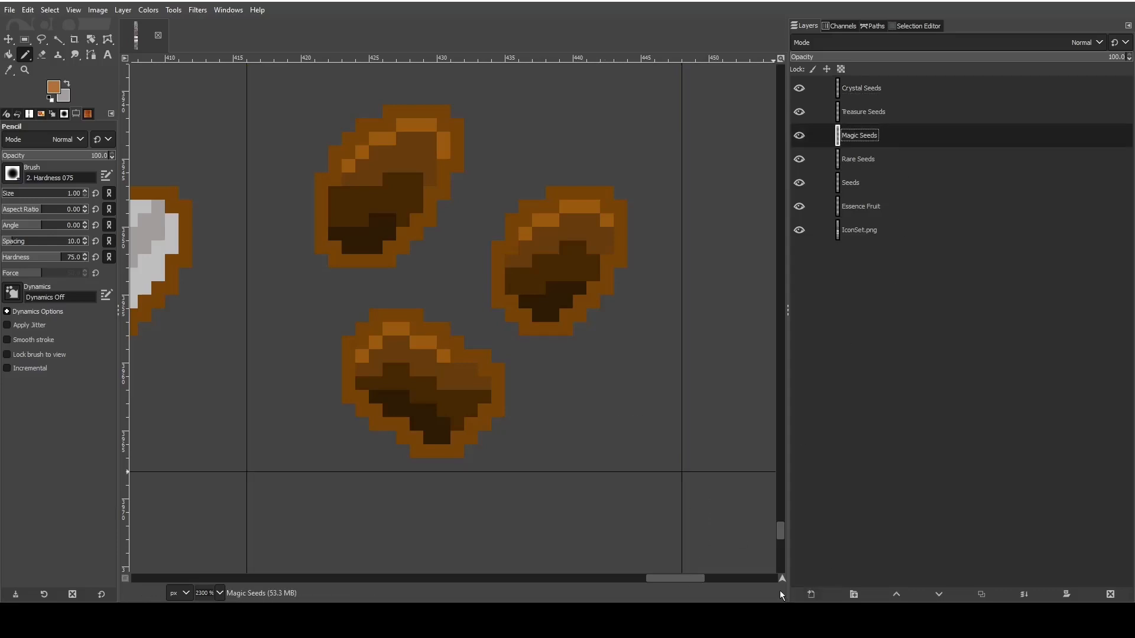
left_click_drag(674, 579, 587, 591)
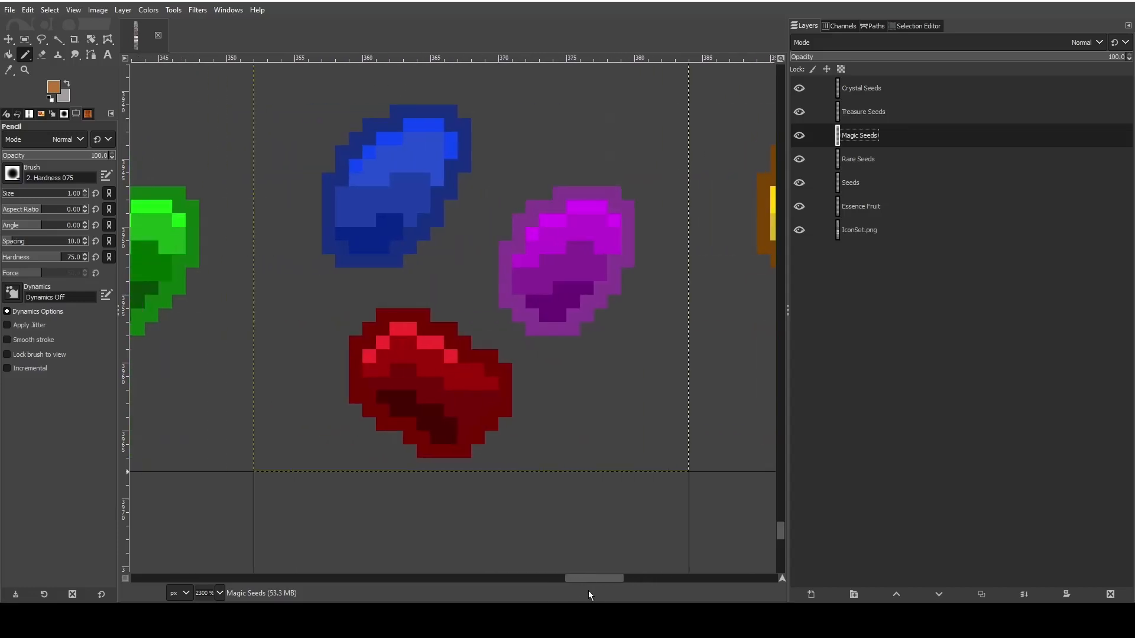
scroll(561, 459, "down", 1)
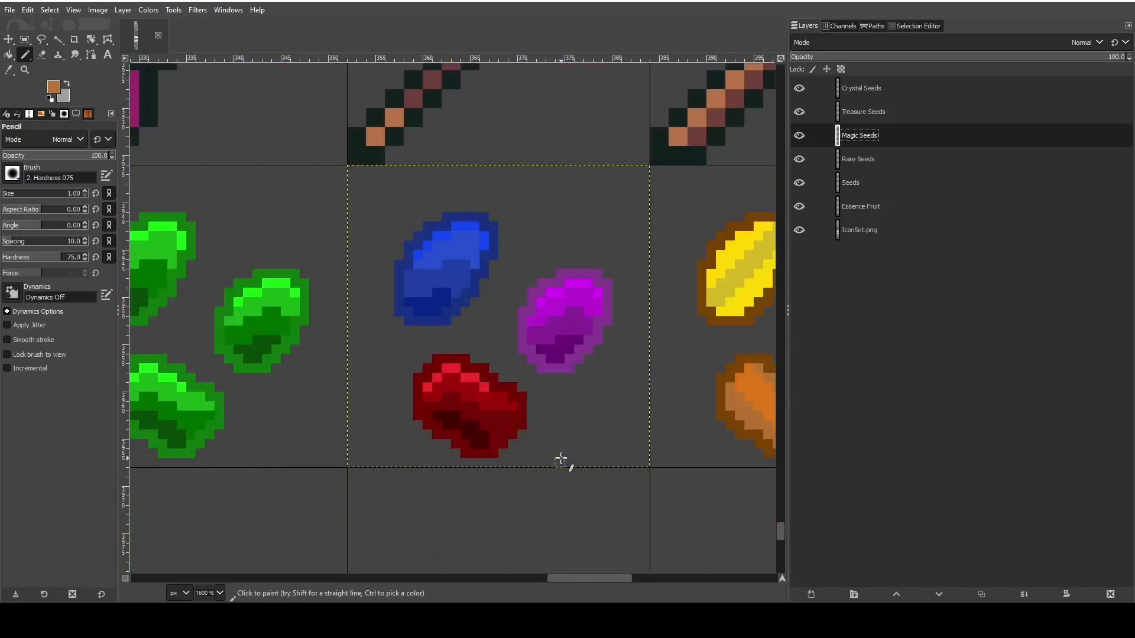
key("ctrl+c")
left_click_drag(604, 577, 623, 569)
key("ctrl+v")
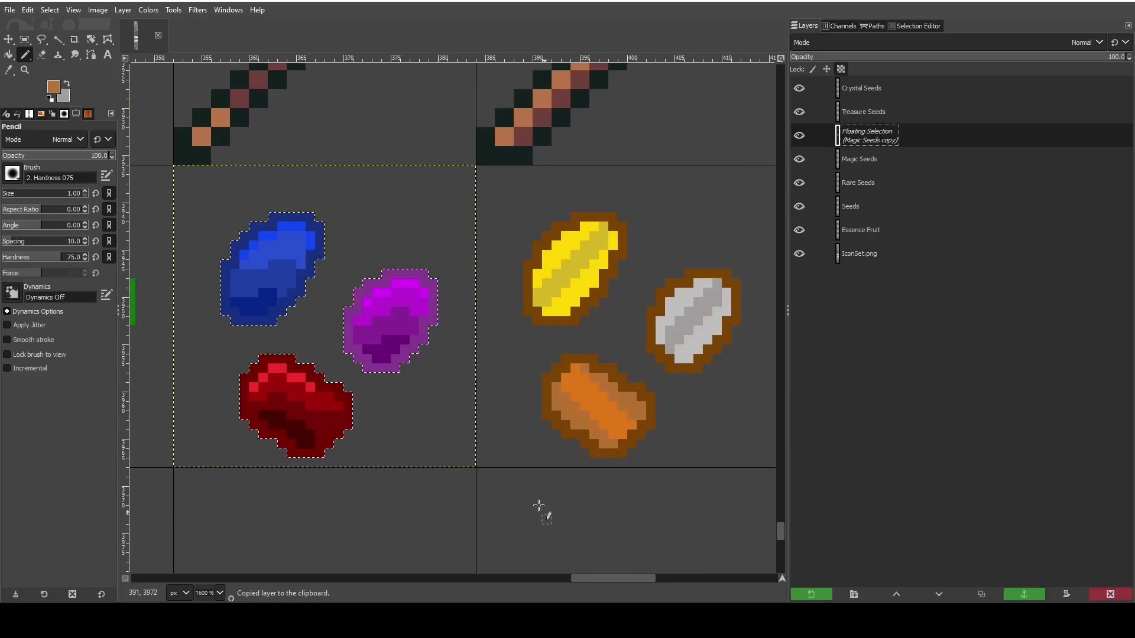
- Move the pasted magic seeds onto the Crystal Seeds grid cell and turn the floating selection into a new layer
left_click(8, 39)
left_click_drag(336, 268, 741, 277)
left_click_drag(635, 577, 694, 579)
left_click_drag(331, 354, 530, 345)
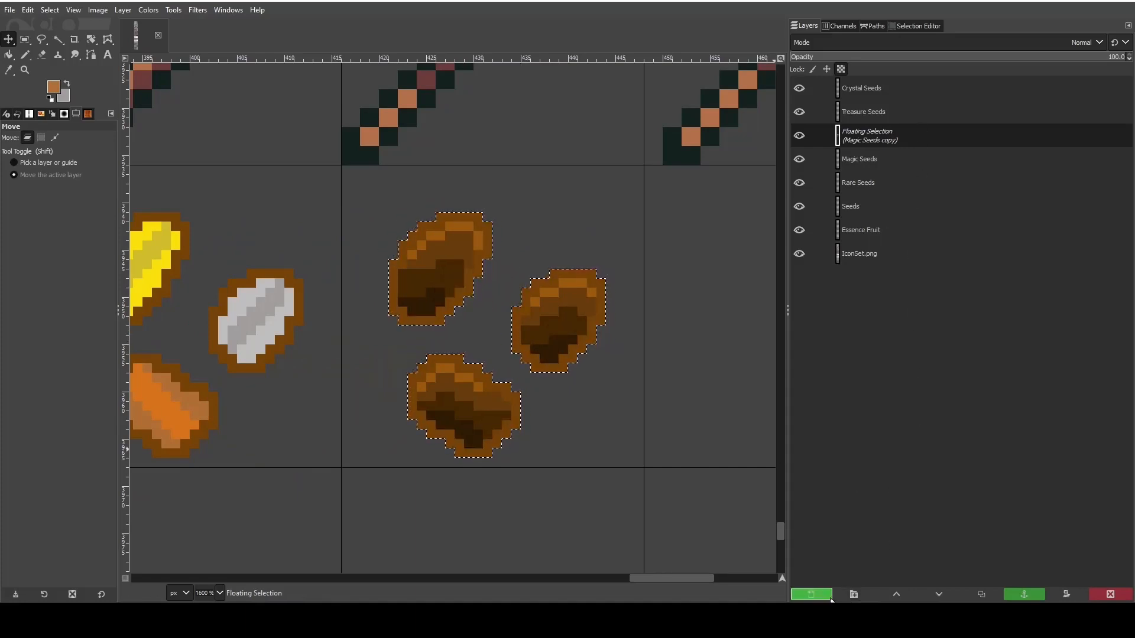
key("shift+ctrl+n")
- Delete the old brown Crystal Seeds layer and rename the Magic Seeds copy layer as Crystal Seeds
left_click(865, 89)
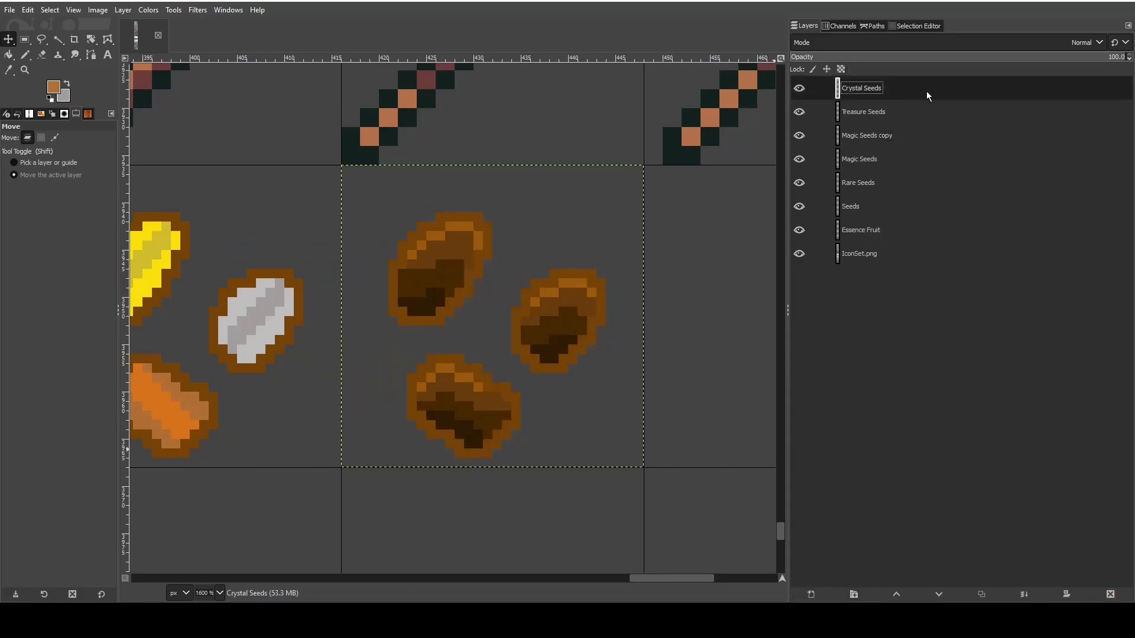
left_click(1111, 594)
double_click(867, 114)
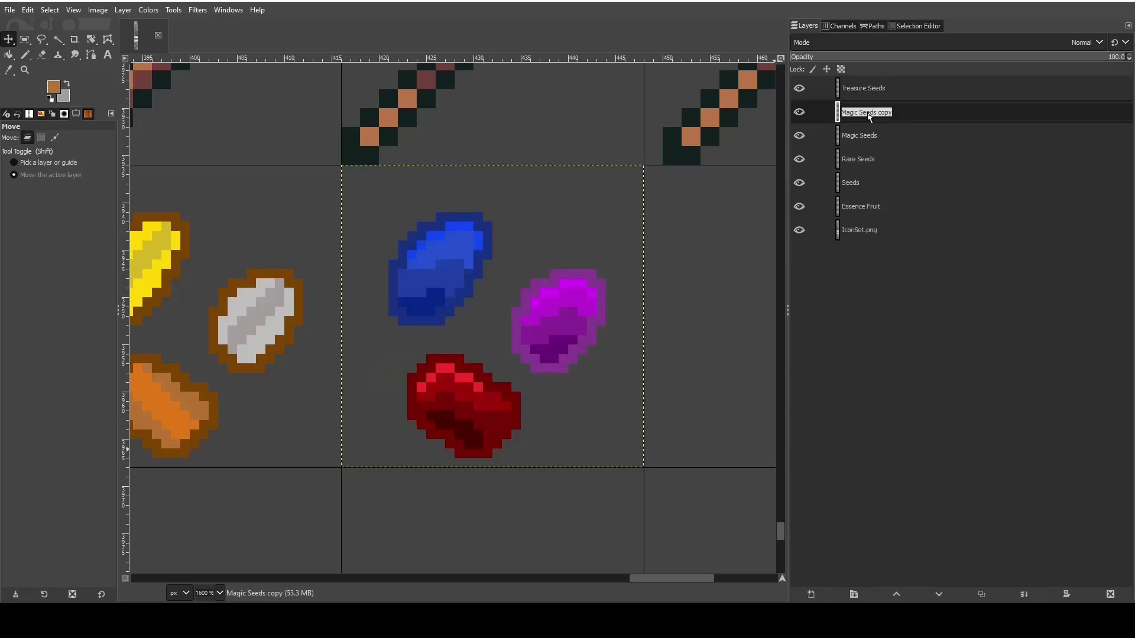
type("Crystal Seeds")
key("Return")
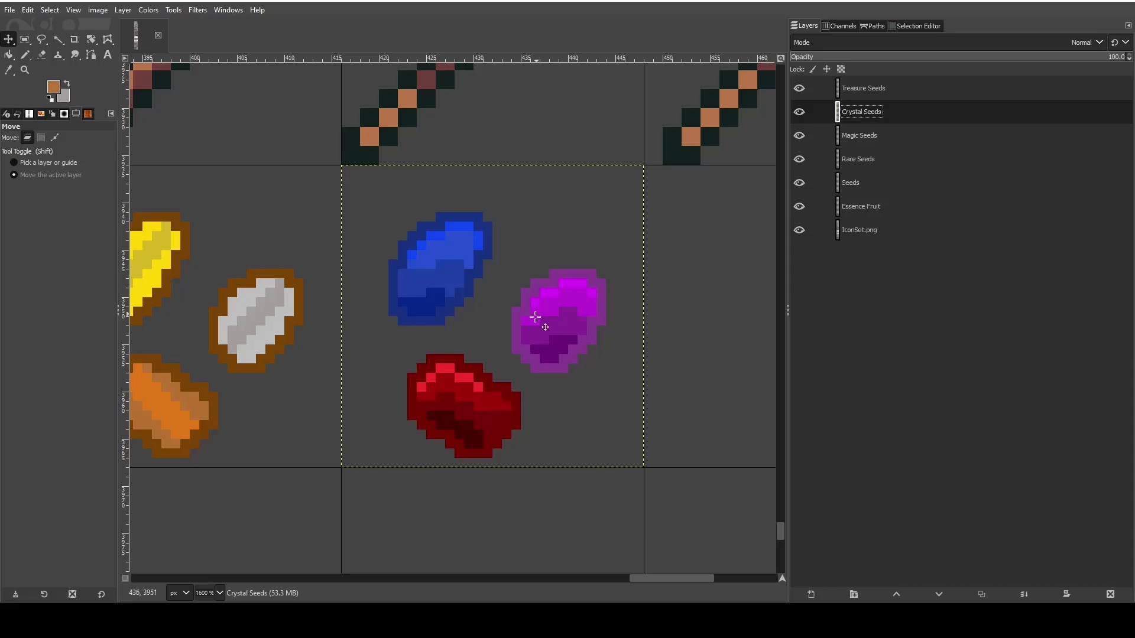
- Set the foreground to the blue seed's dark outline color and apply the Pencil at the seed's lower-right edge
scroll(526, 360, "up", 4)
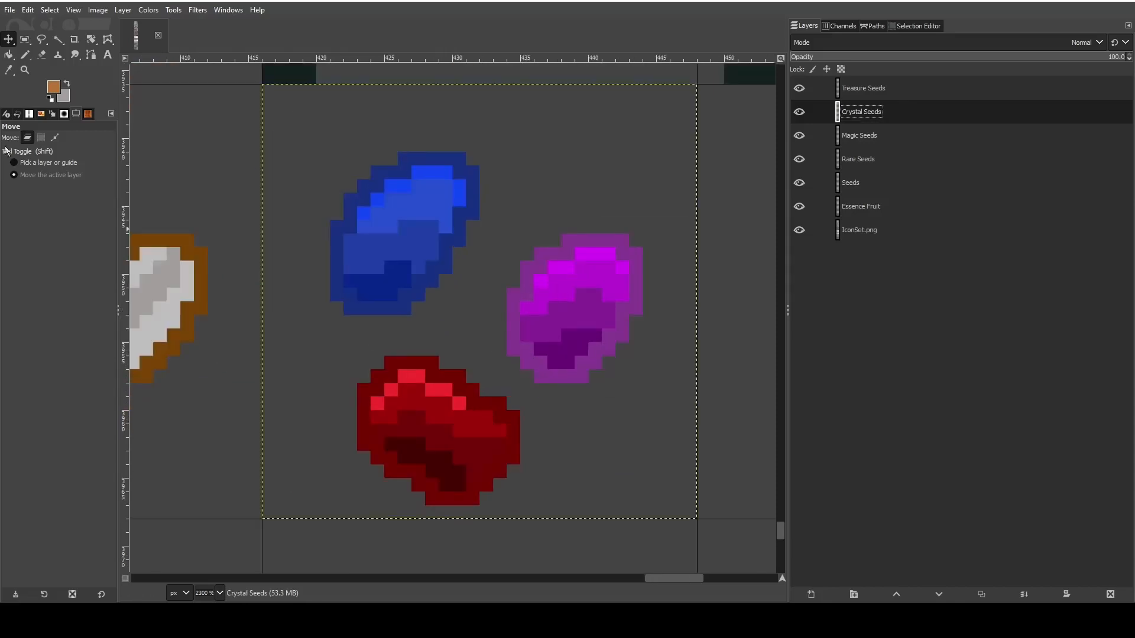
left_click(9, 70)
left_click(375, 186)
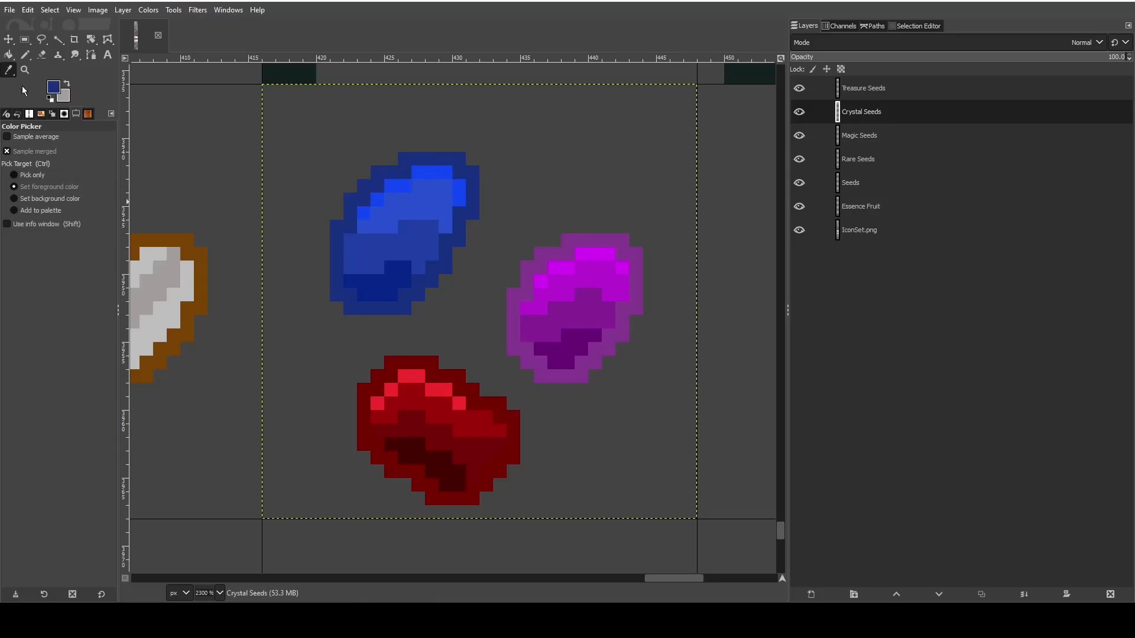
left_click(25, 70)
left_click(25, 54)
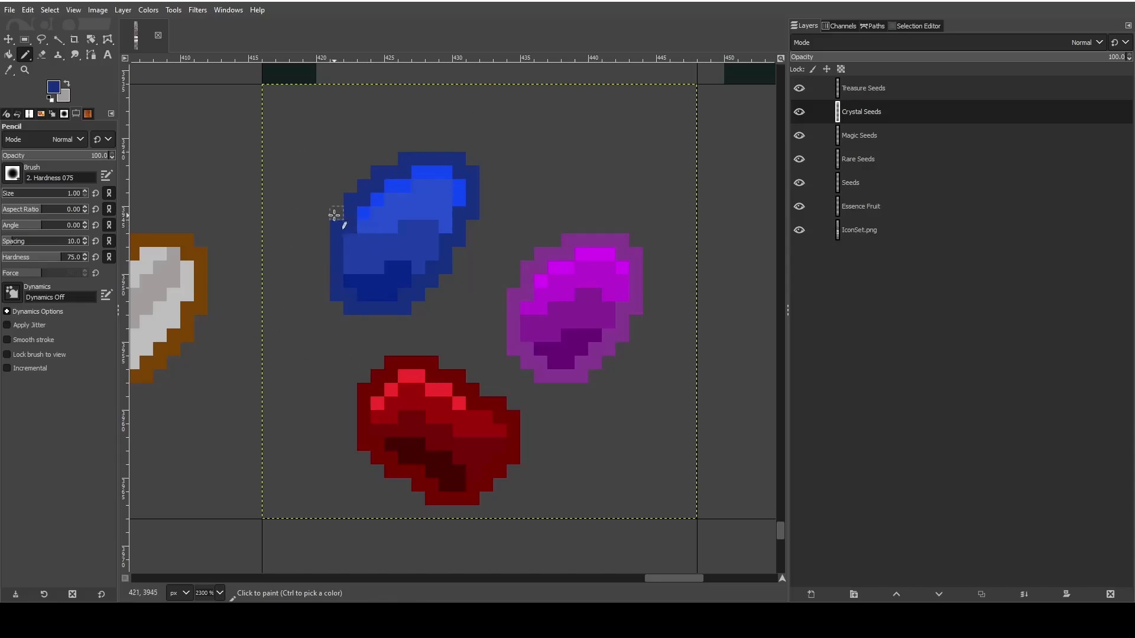
left_click(436, 275)
- Switch to the open File Explorer window for the RPG builds Resources folder
mouse_move(388, 620)
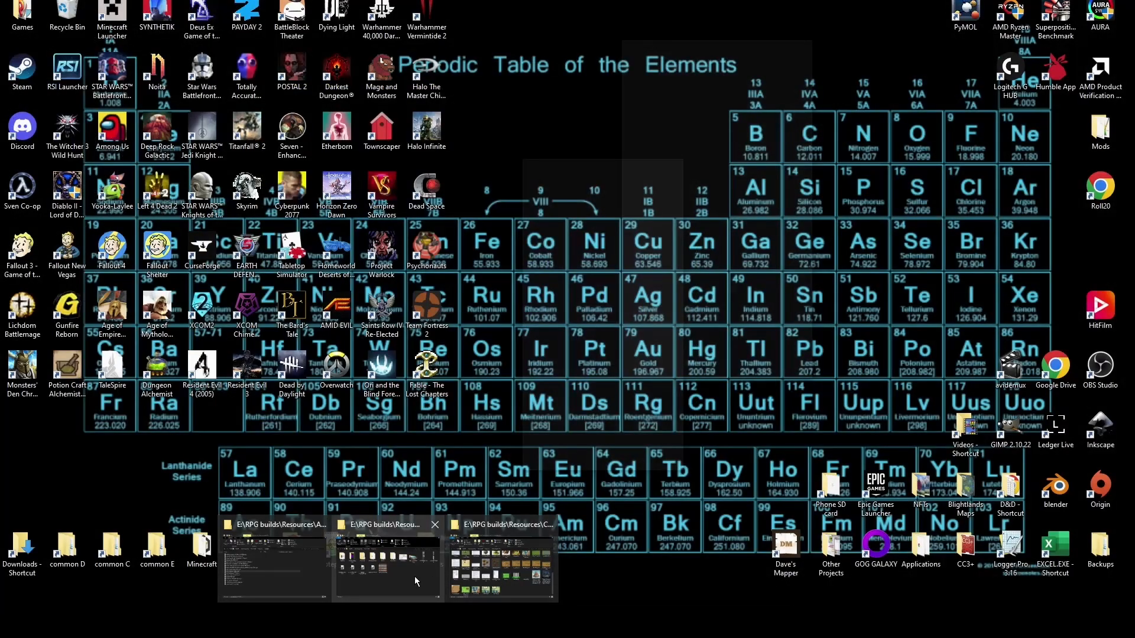
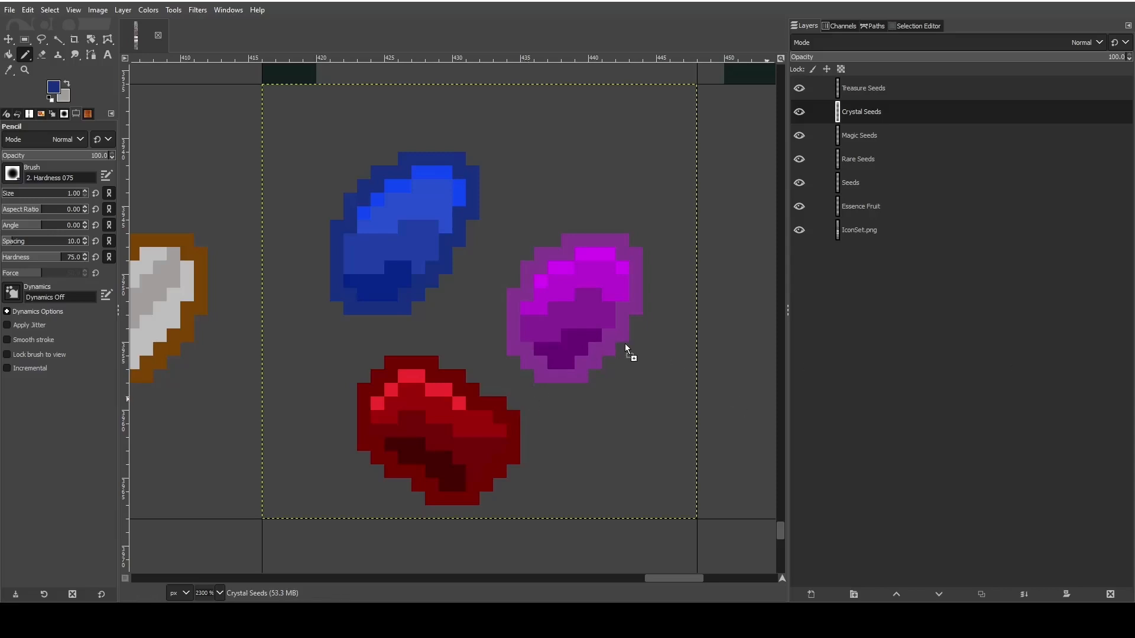
- Add BlueCrystal.png from the Resources folder as a new layer above Crystal Seeds and place it in the empty area beneath the seed icons
left_click_drag(625, 342, 580, 333)
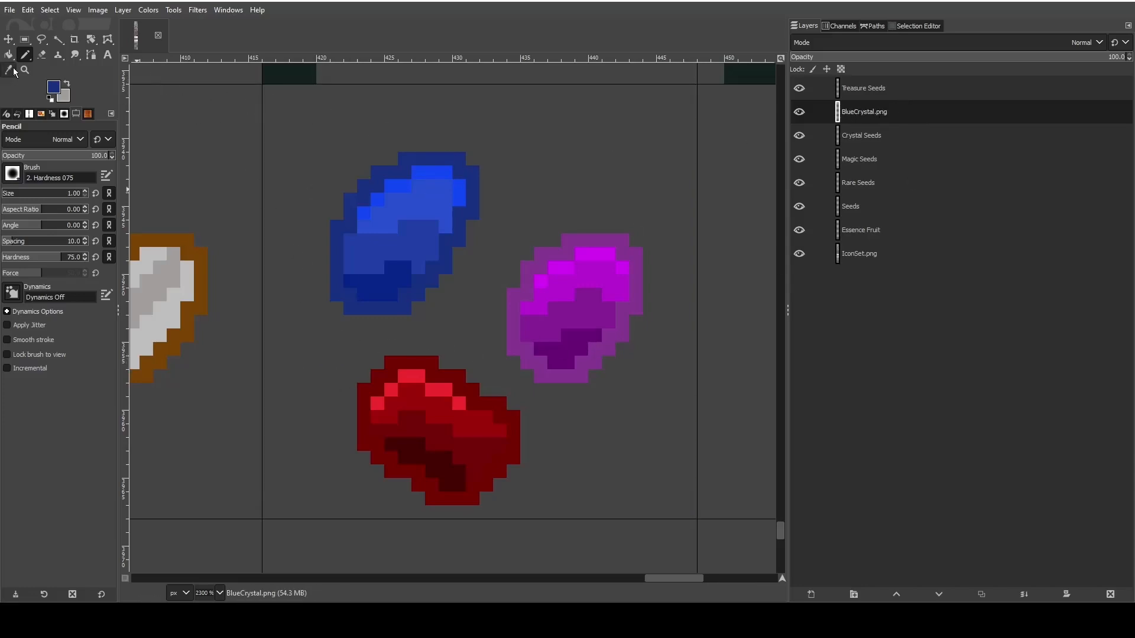
left_click(8, 39)
scroll(372, 253, "down", 5)
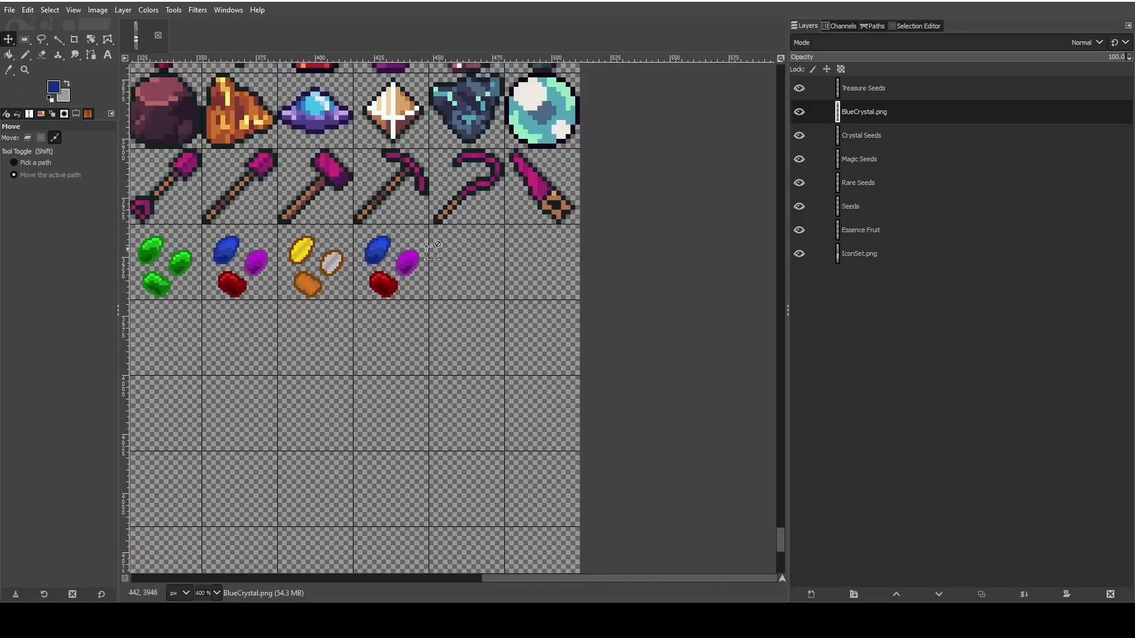
scroll(495, 233, "down", 3)
left_click(28, 138)
left_click_drag(334, 376, 502, 307)
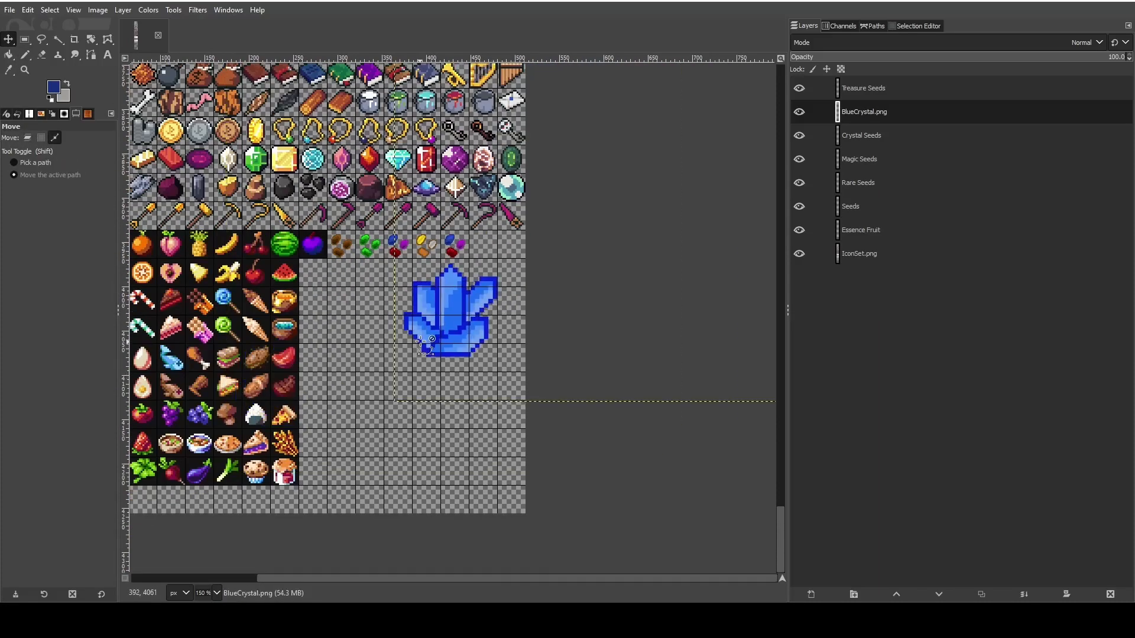
- Reposition the large blue crystal in the empty cells directly below the row of seed icons
scroll(422, 341, "up", 5)
scroll(511, 349, "up", 3)
scroll(597, 405, "down", 1)
left_click_drag(604, 409, 383, 370)
scroll(628, 360, "up", 2)
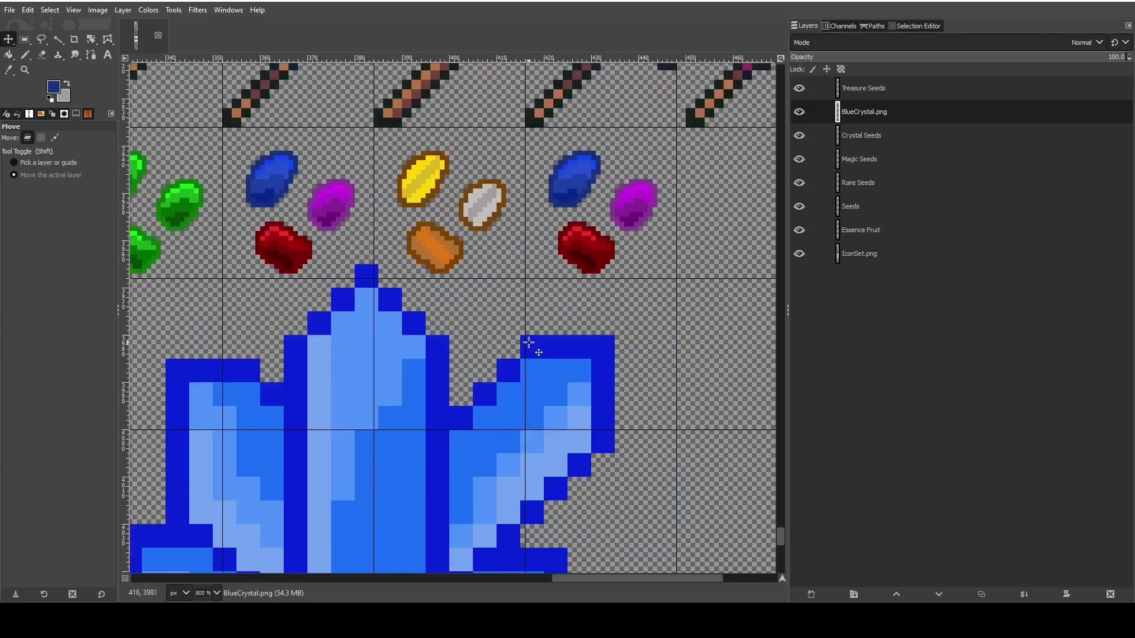
left_click_drag(531, 421, 591, 399)
scroll(678, 329, "down", 3)
left_click_drag(524, 327, 538, 341)
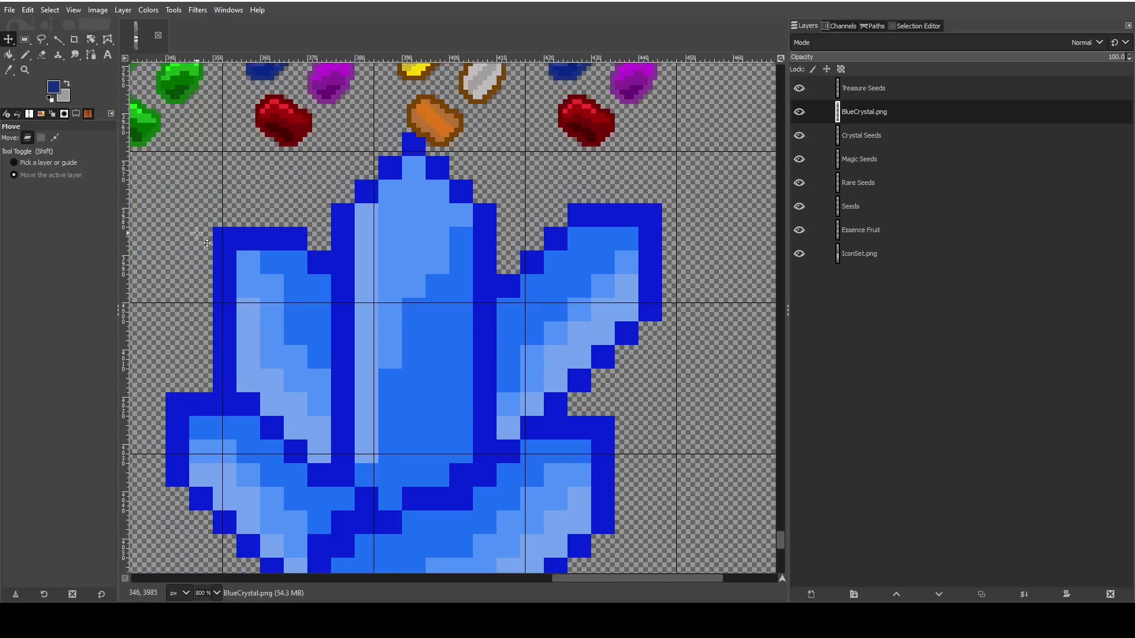
- Try to scale the uncropped BlueCrystal.png layer down to 64 × 64 px
key("shift+s")
left_click(391, 250)
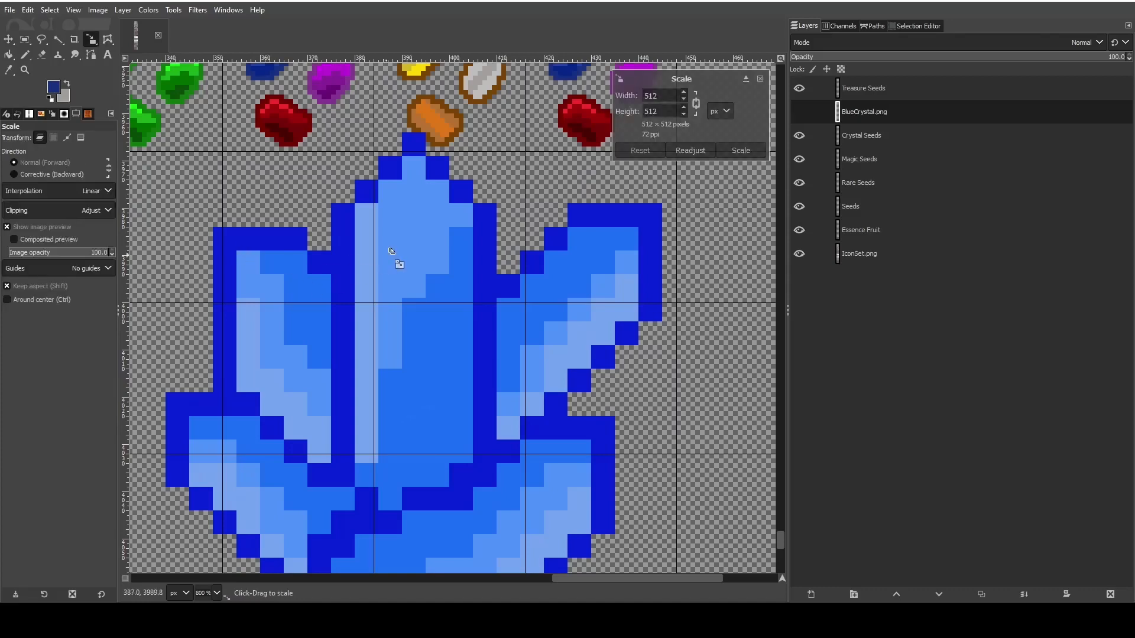
double_click(651, 94)
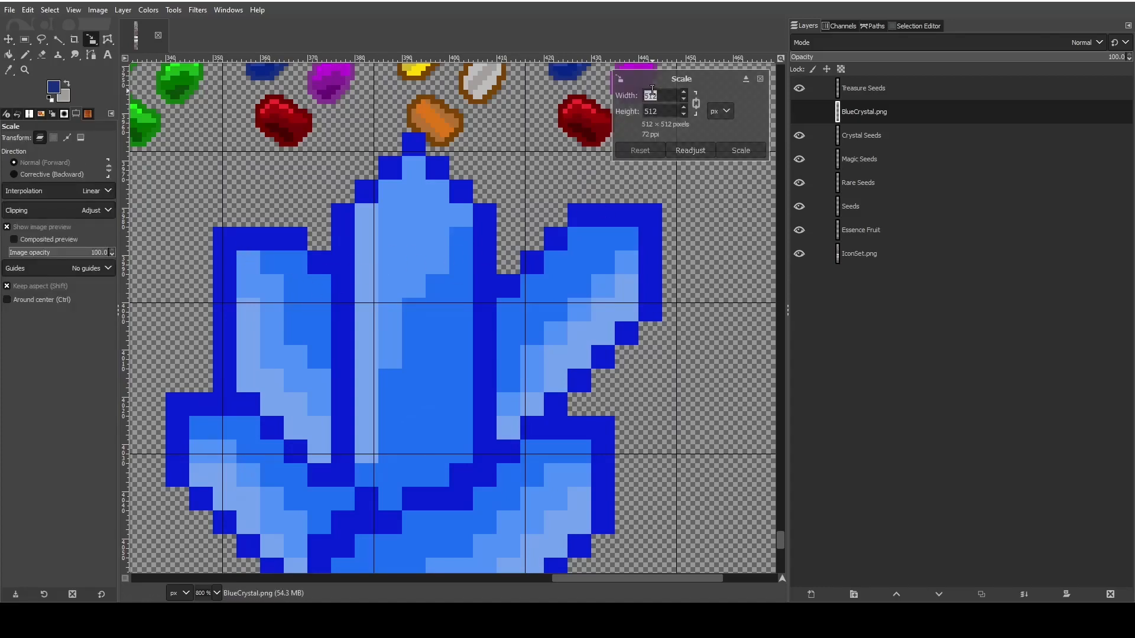
type("64")
left_click(669, 116)
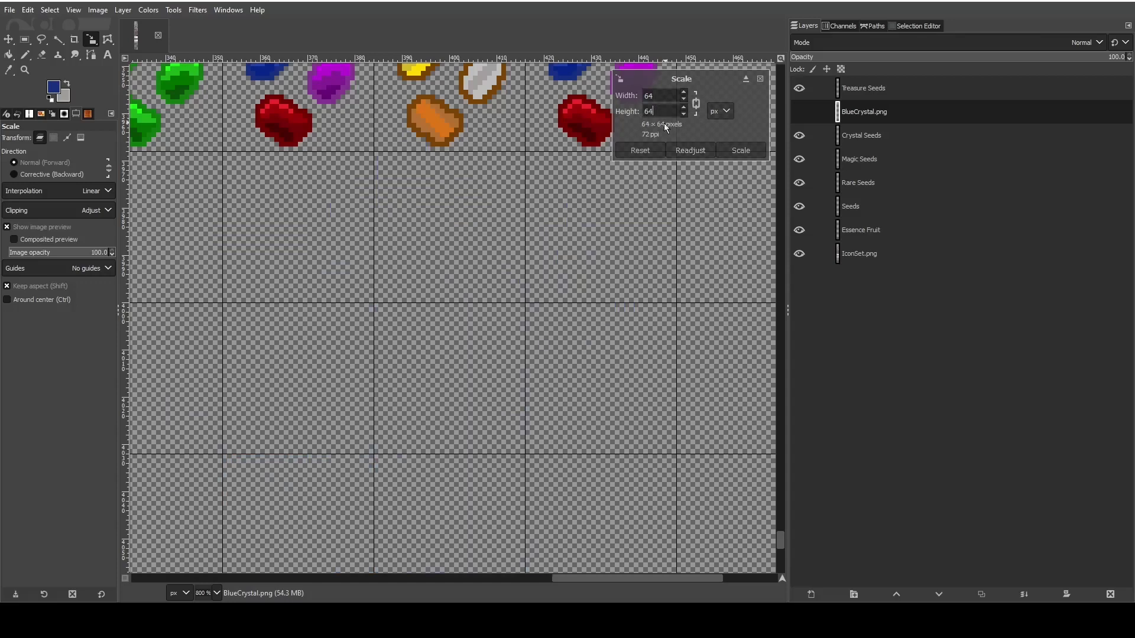
scroll(513, 274, "up", 4)
scroll(505, 273, "down", 2)
scroll(465, 293, "down", 3)
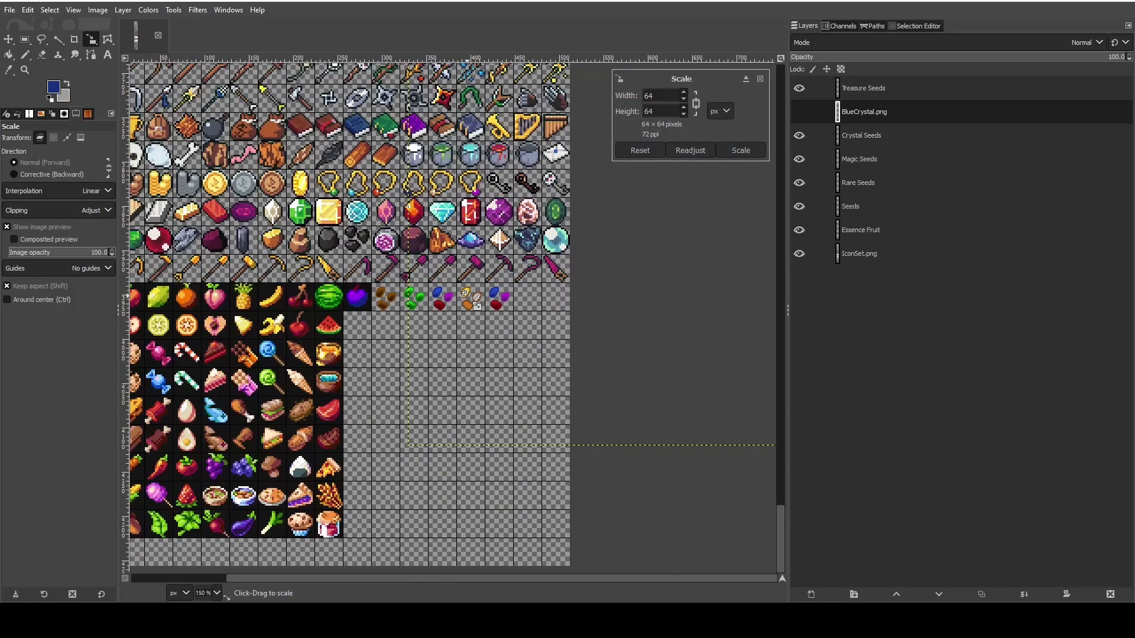
scroll(468, 320, "up", 1)
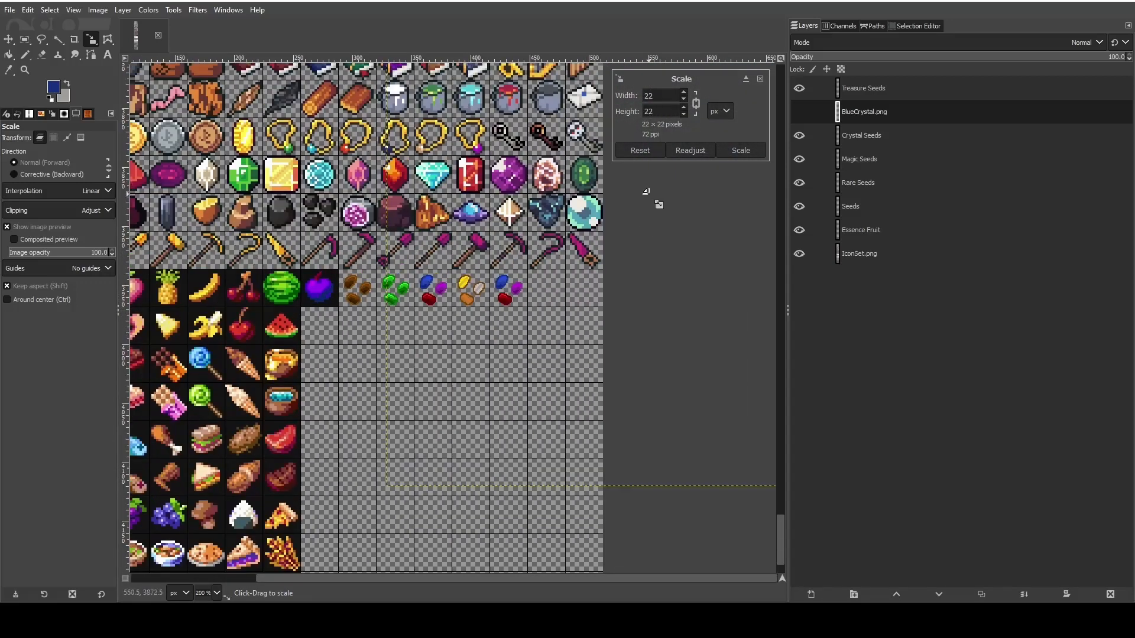
scroll(627, 269, "up", 2)
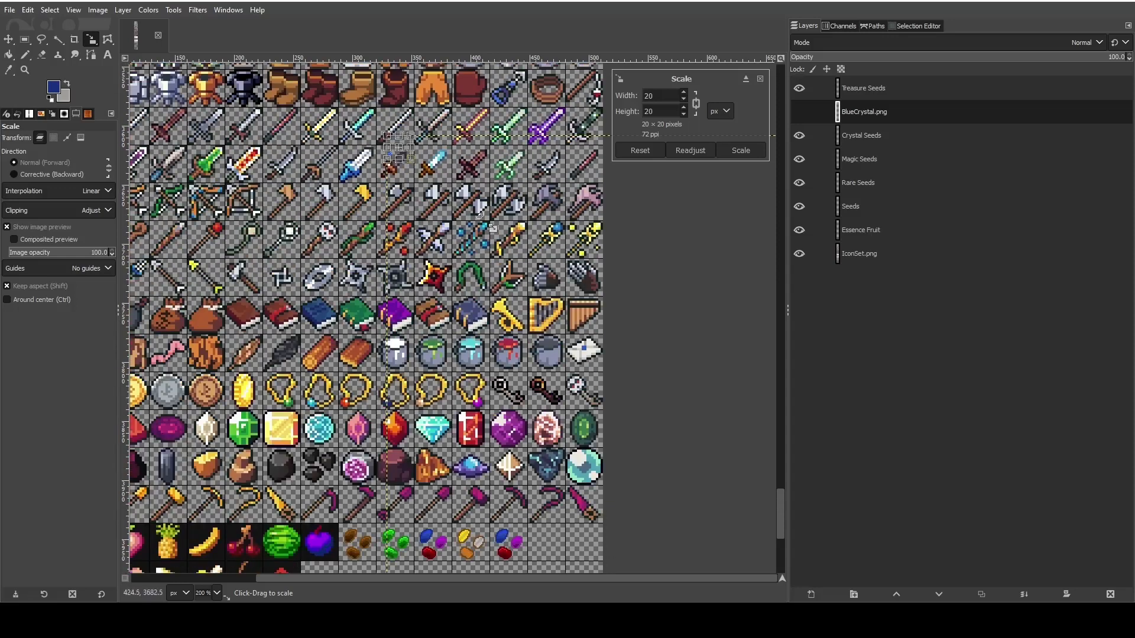
left_click_drag(399, 148, 491, 450)
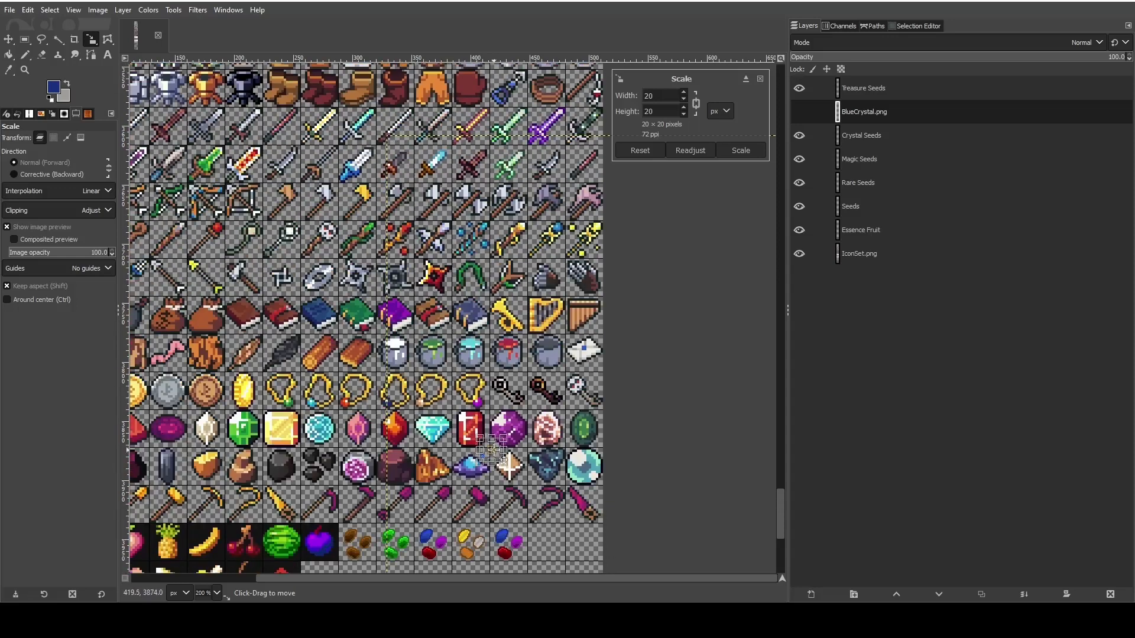
- Set the layer scale to 64 × 64 px again, move the preview beneath the seed icons and apply the scaling
left_click(642, 102)
type("64")
key("Tab")
scroll(508, 341, "down", 2)
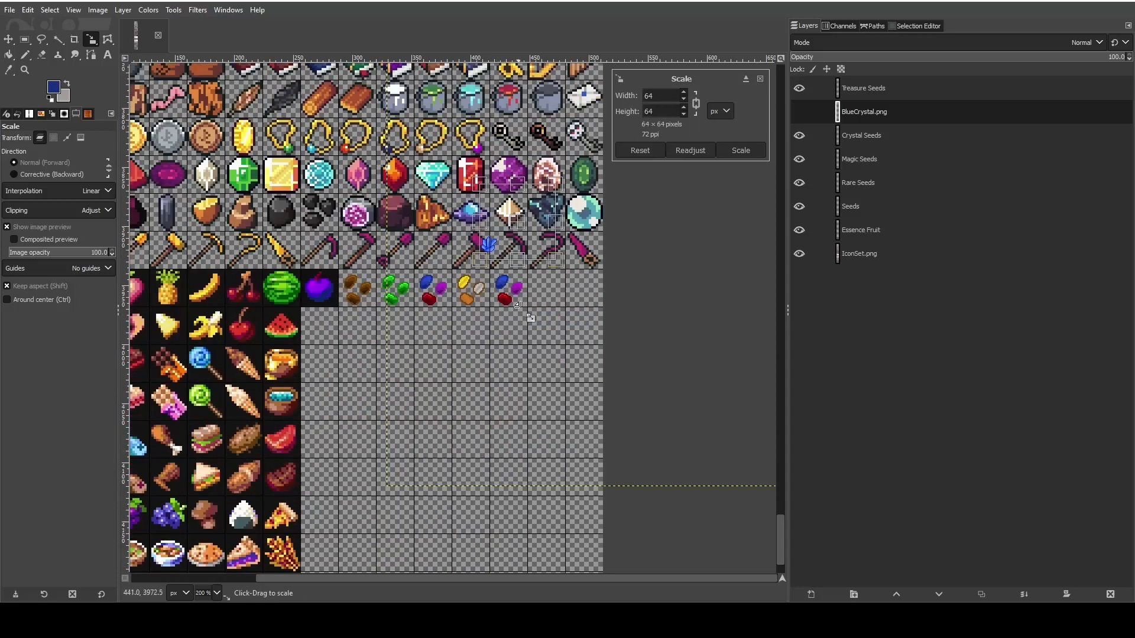
left_click_drag(515, 216, 521, 335)
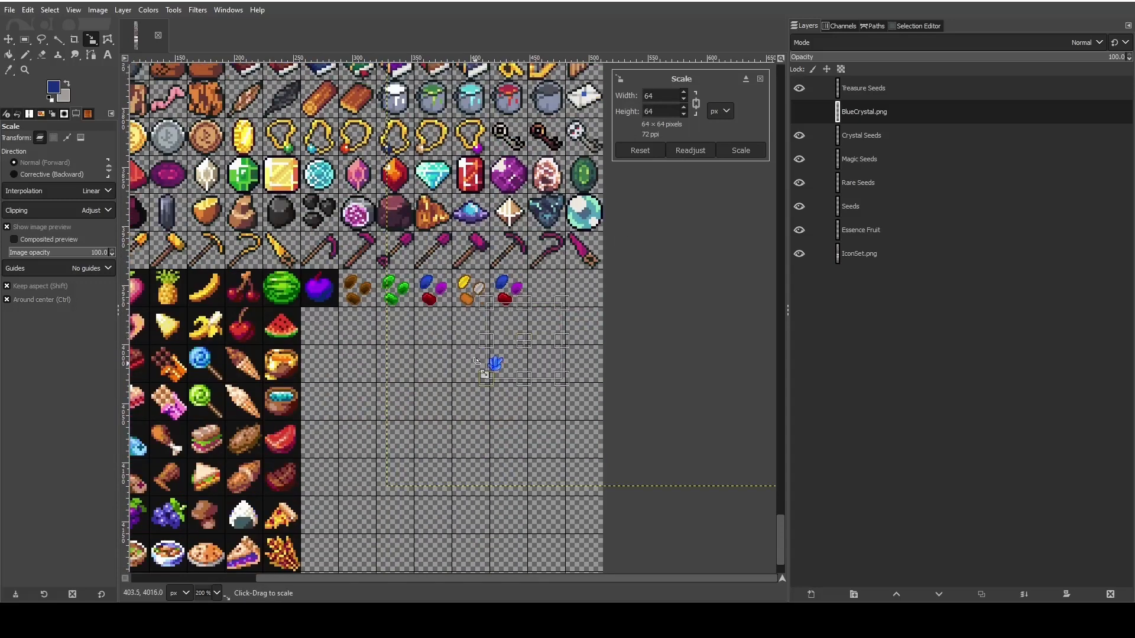
scroll(423, 367, "up", 2)
scroll(423, 367, "up", 2)
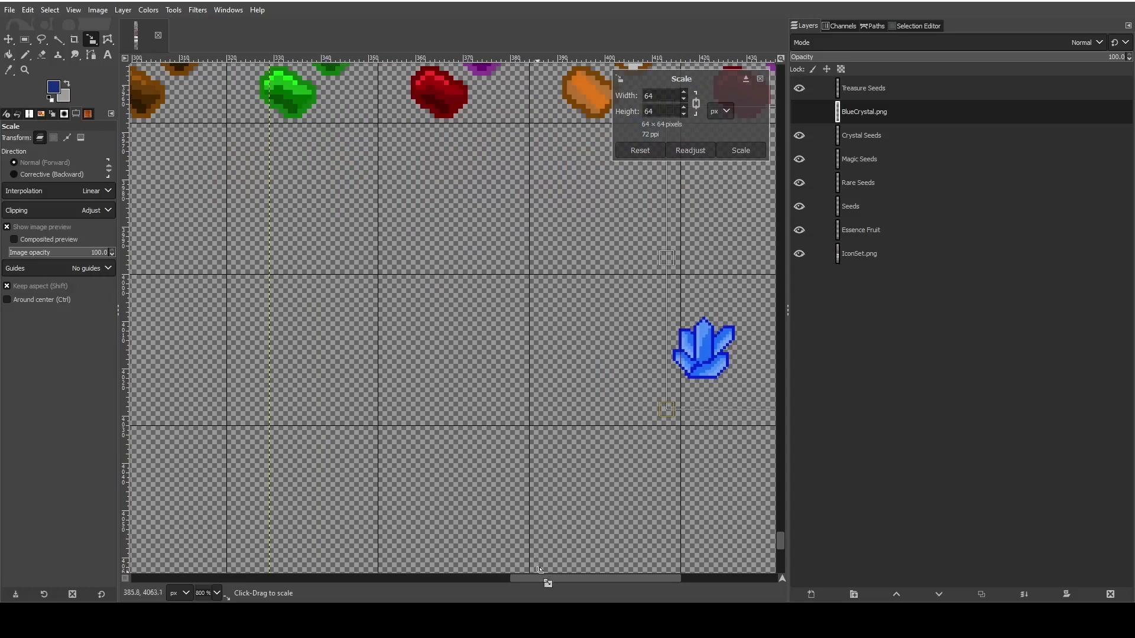
left_click_drag(546, 581, 651, 576)
scroll(461, 440, "up", 3)
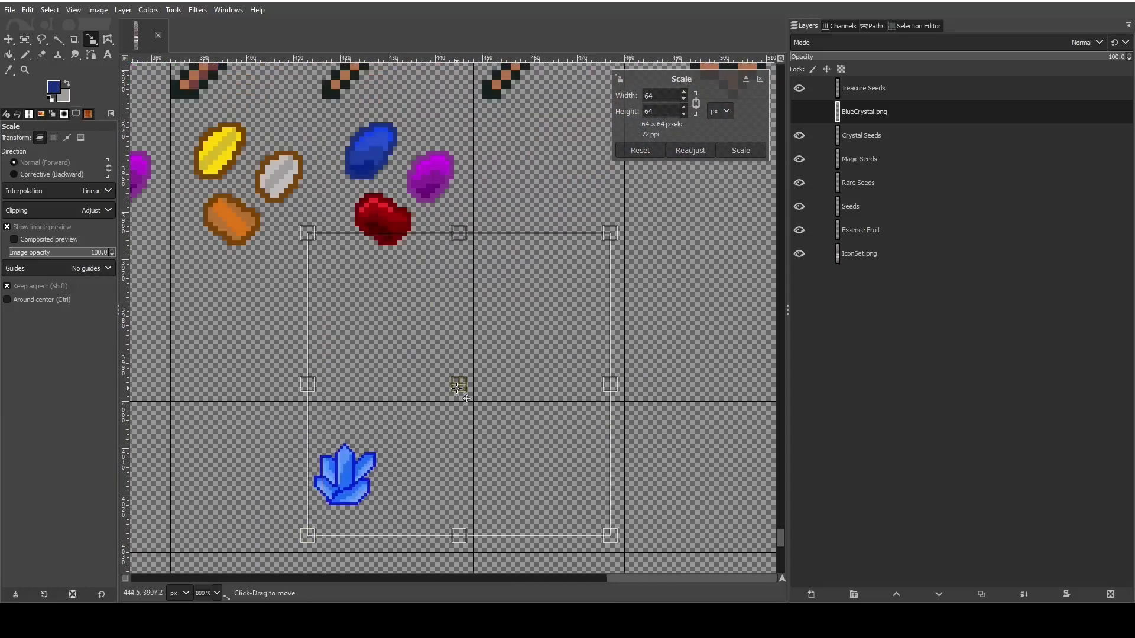
left_click_drag(473, 384, 479, 265)
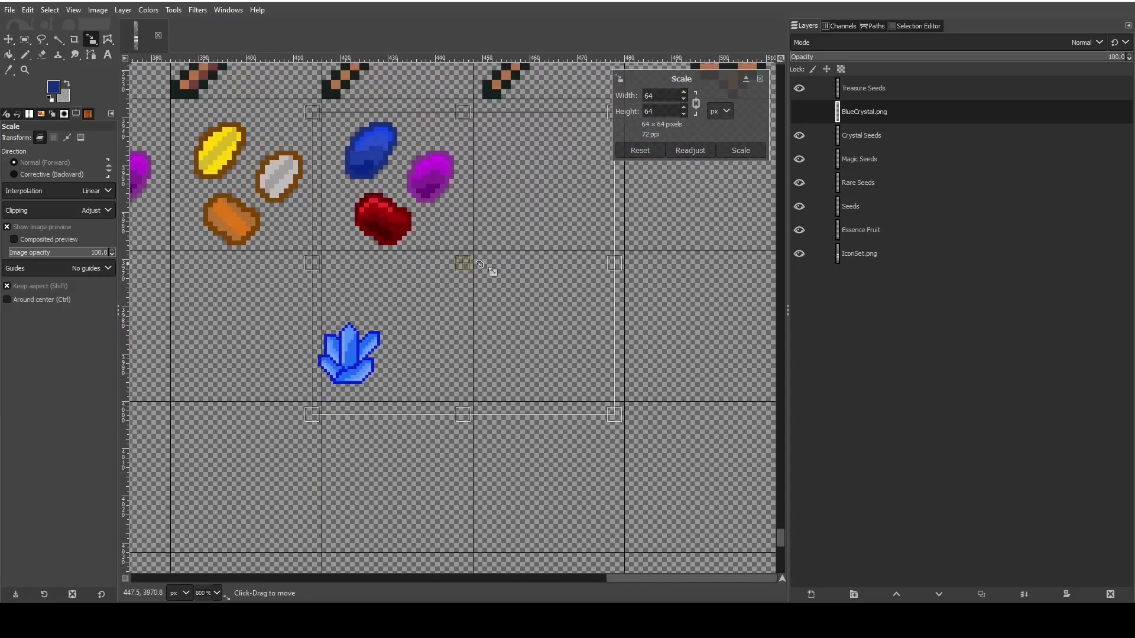
left_click(740, 151)
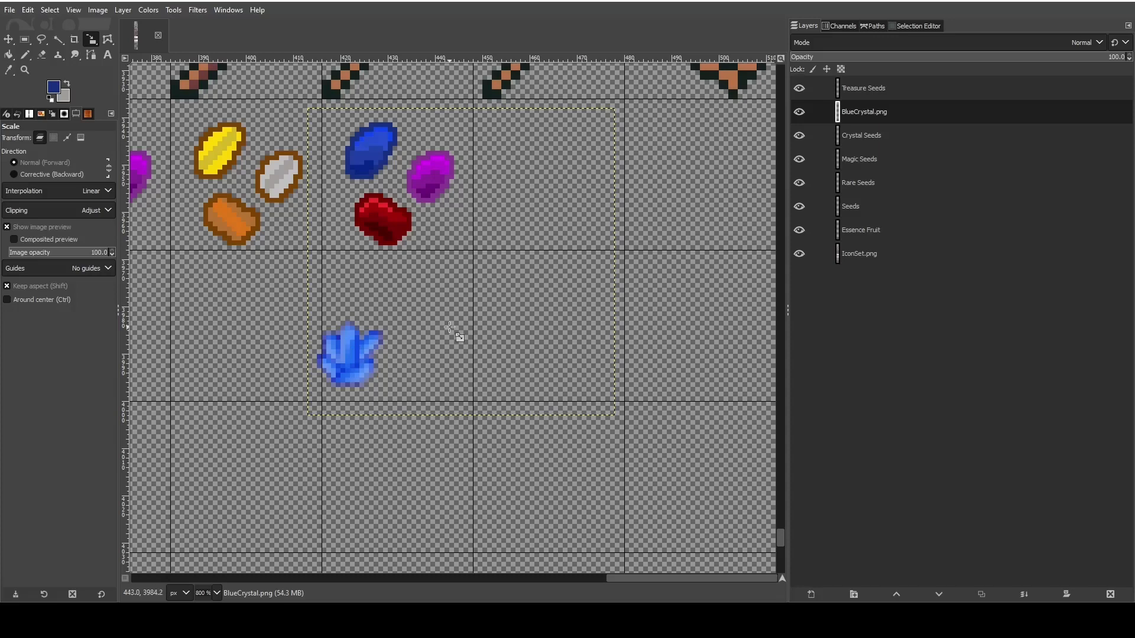
- Undo the crystal's scaling and try cropping the whole image to its content
scroll(385, 355, "down", 6)
scroll(385, 355, "up", 4)
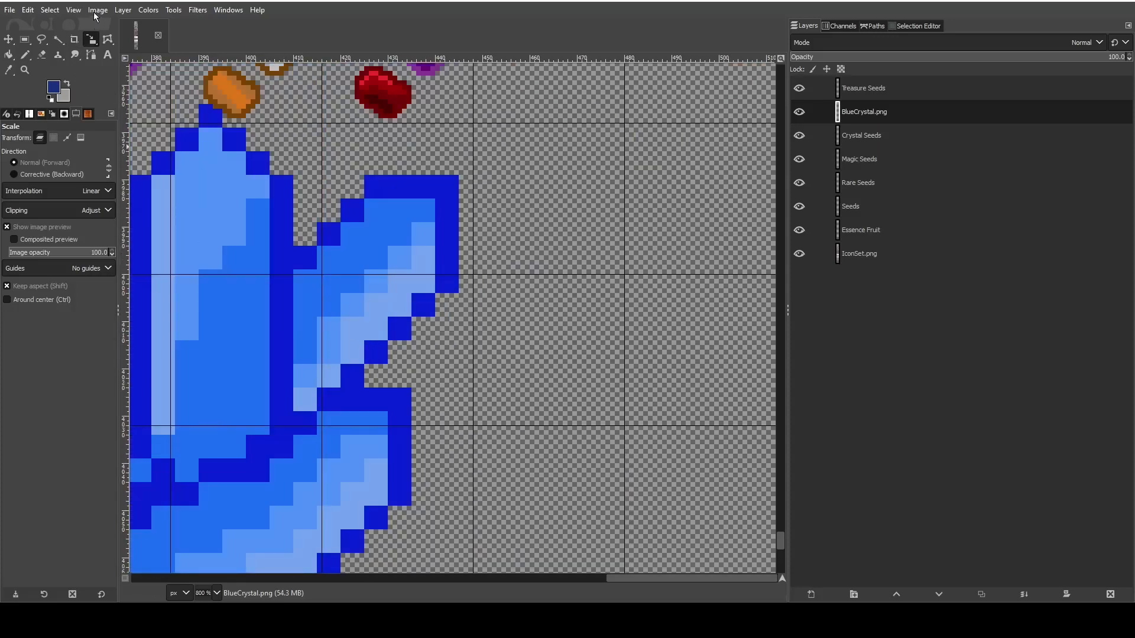
left_click(94, 11)
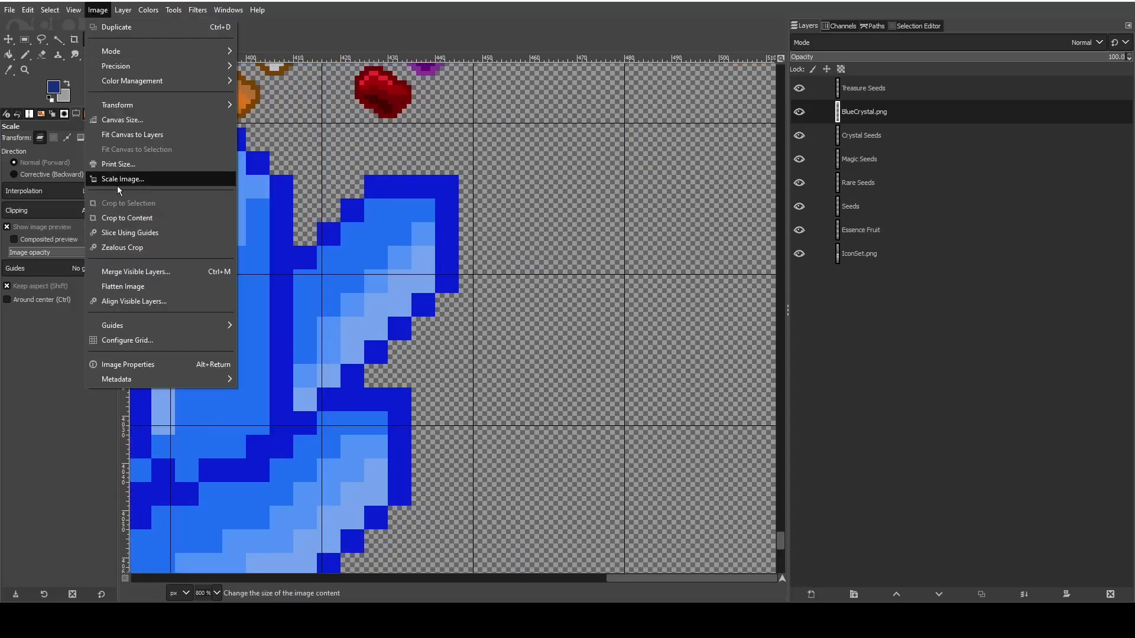
left_click(122, 222)
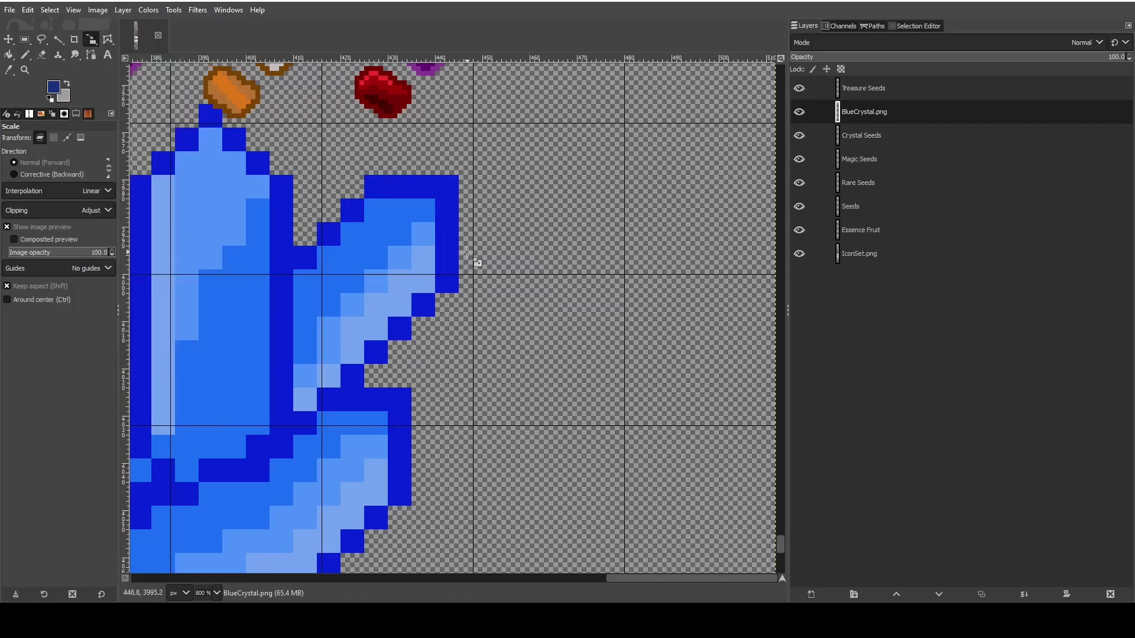
scroll(476, 261, "down", 3)
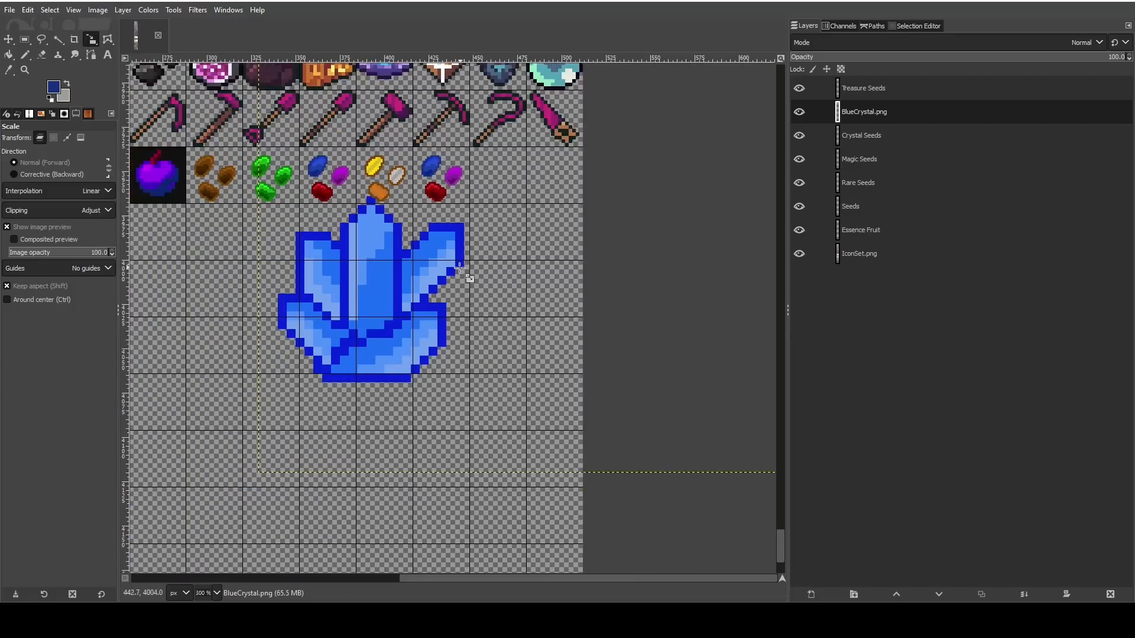
scroll(429, 291, "up", 3)
- Crop the BlueCrystal.png layer to its content so its boundary fits the crystal
left_click(70, 13)
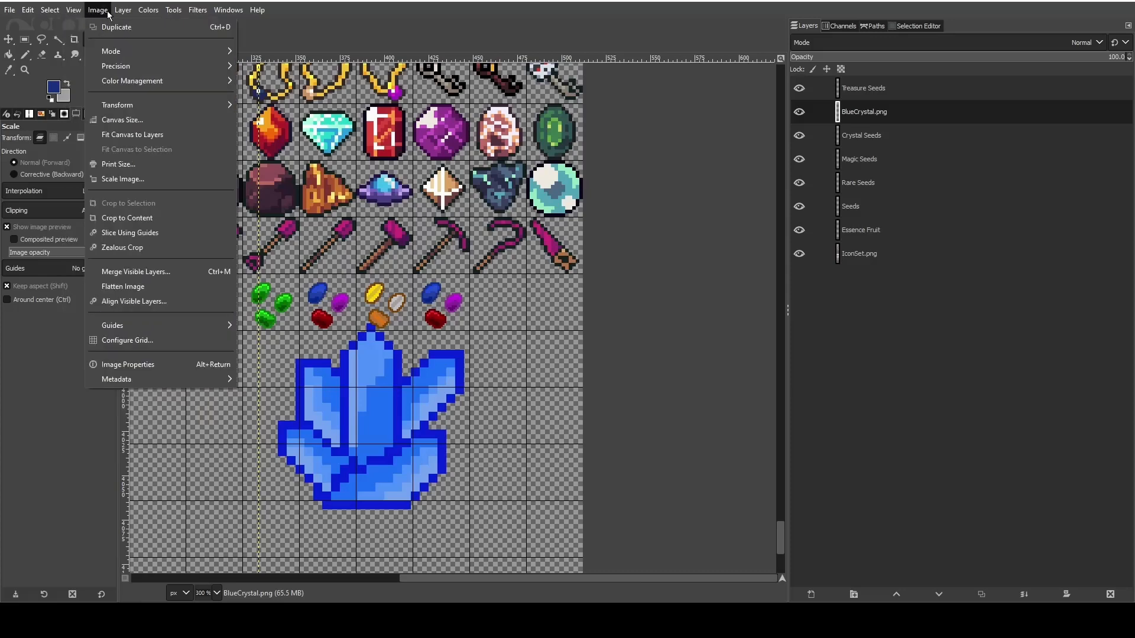
mouse_move(122, 10)
left_click(182, 255)
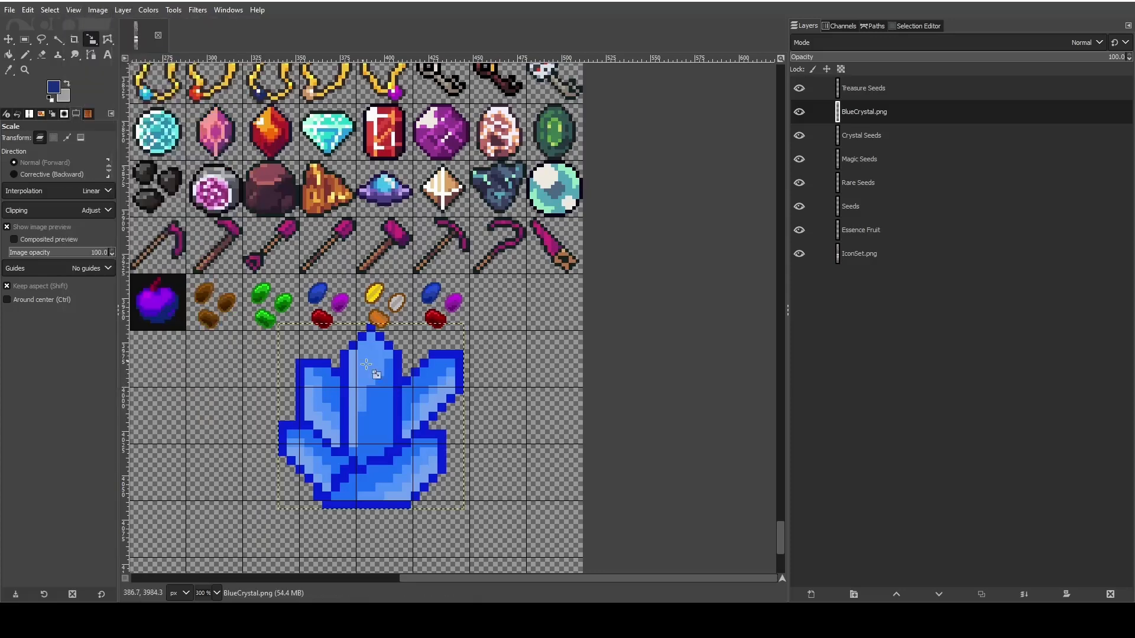
- Scale the cropped BlueCrystal.png layer to 64 × 64 px
left_click(409, 411)
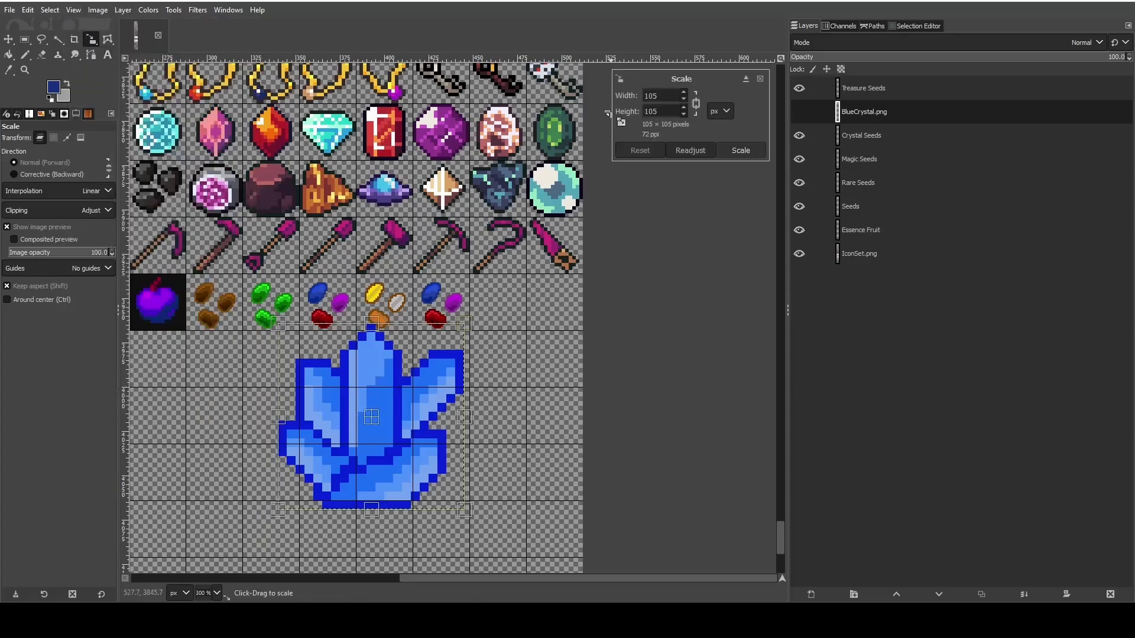
double_click(649, 95)
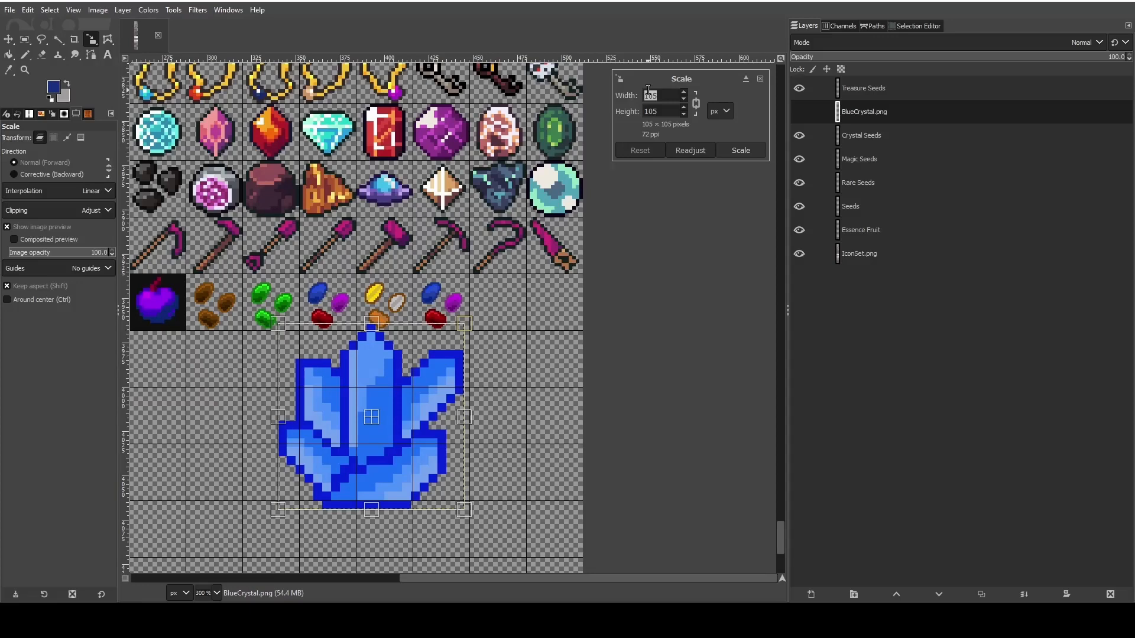
type("64")
left_click(673, 109)
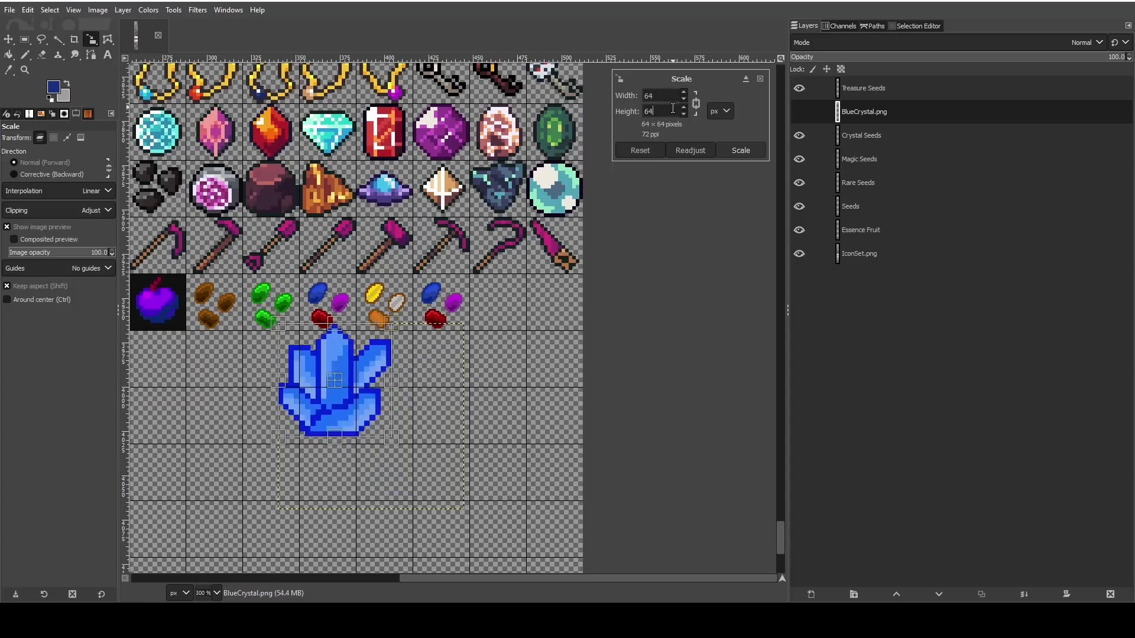
left_click(747, 151)
left_click_drag(332, 397, 420, 374)
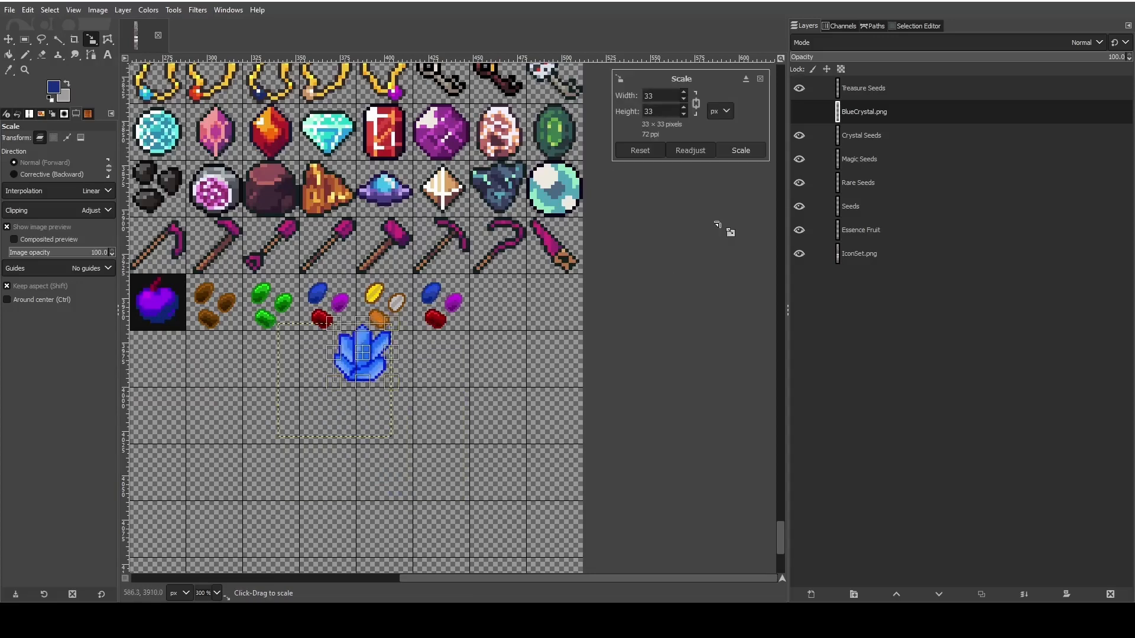
left_click(761, 80)
- Move the scaled crystal beside the Crystal Seeds cell, aligning its edge with the neighbouring grid line
key("m")
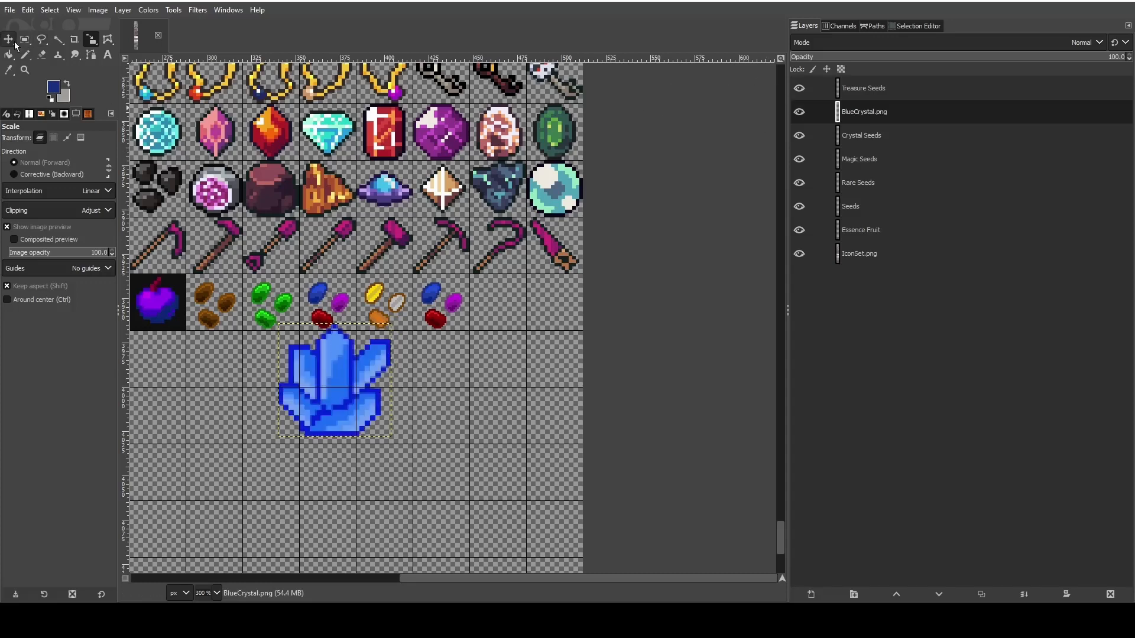
left_click_drag(345, 410, 532, 336)
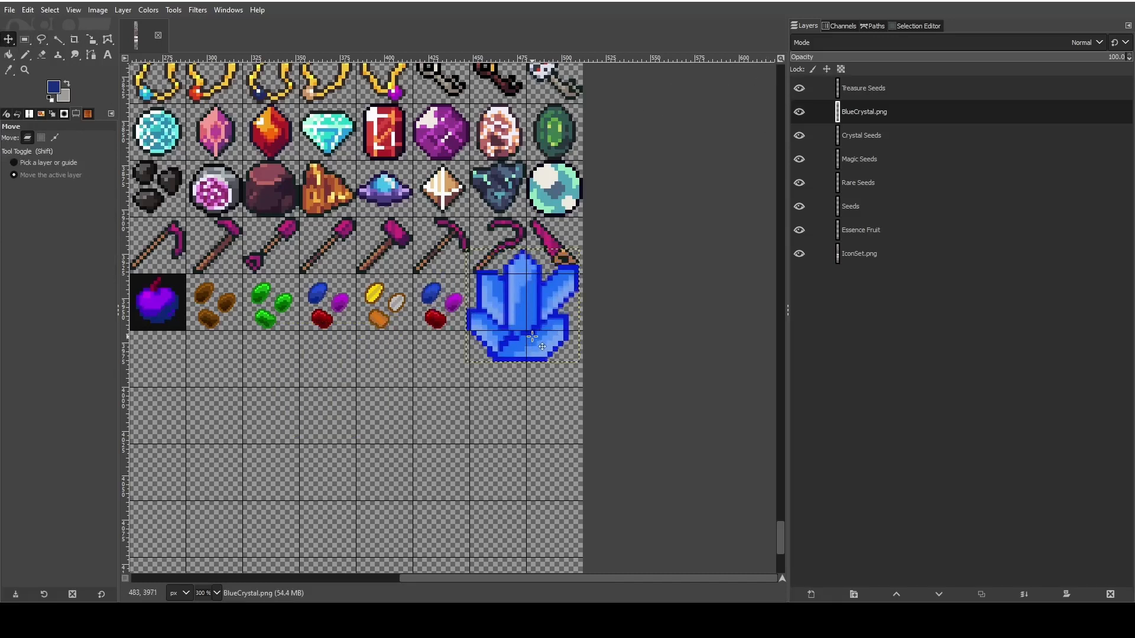
scroll(409, 362, "up", 4)
scroll(530, 447, "up", 9)
scroll(529, 448, "down", 5)
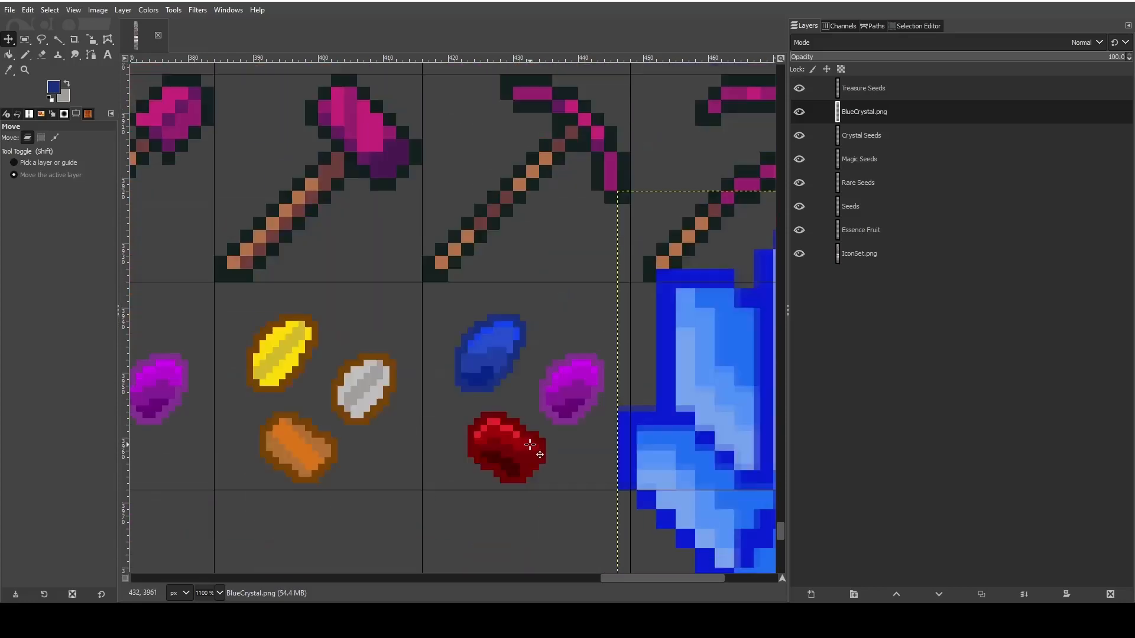
left_click_drag(604, 575, 644, 583)
left_click_drag(670, 462, 683, 514)
left_click_drag(640, 407, 640, 332)
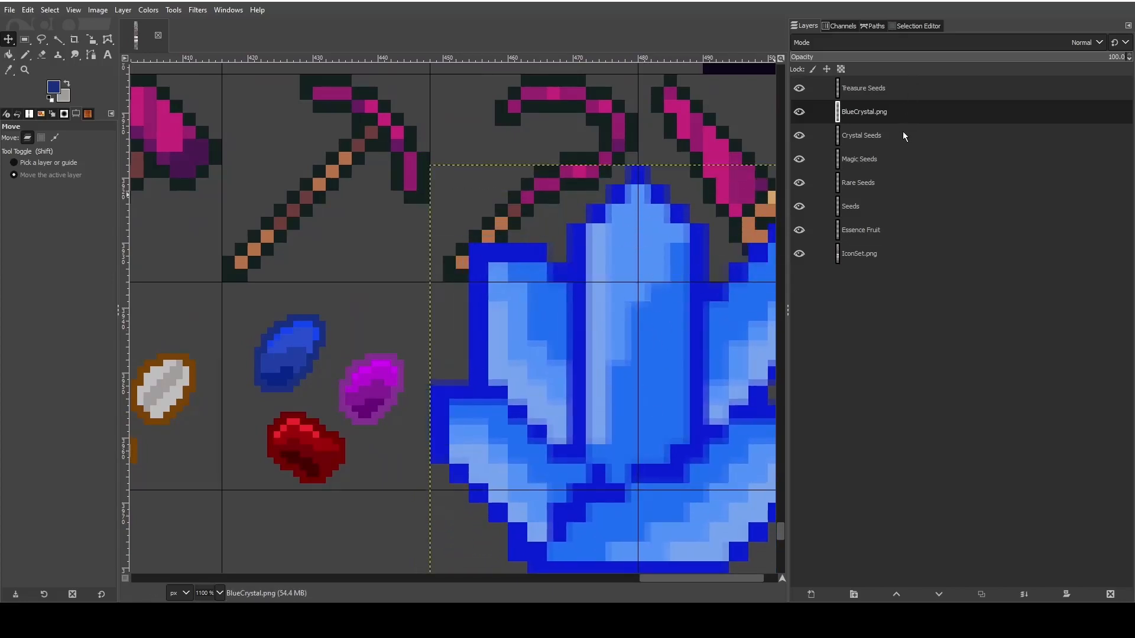
- Move the Treasure Seeds layer beneath Crystal Seeds and make Crystal Seeds the active layer
left_click_drag(904, 91, 898, 143)
left_click(907, 106)
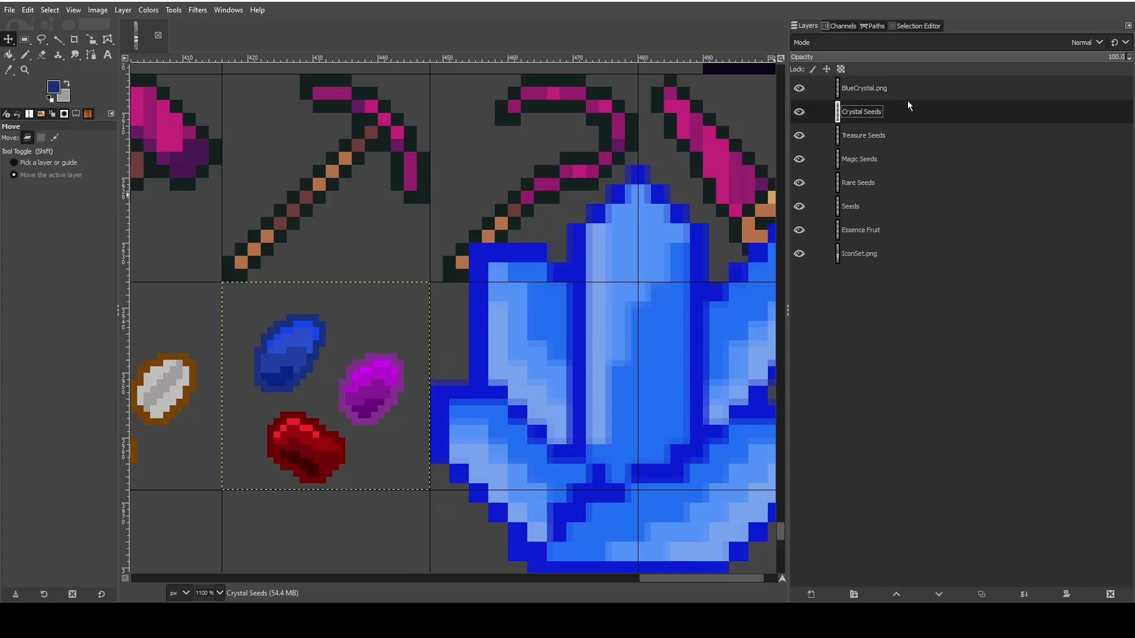
- Set the foreground to the crystal's dark blue outline color and ready the Pencil for the seeds on the Crystal Seeds layer
left_click(9, 70)
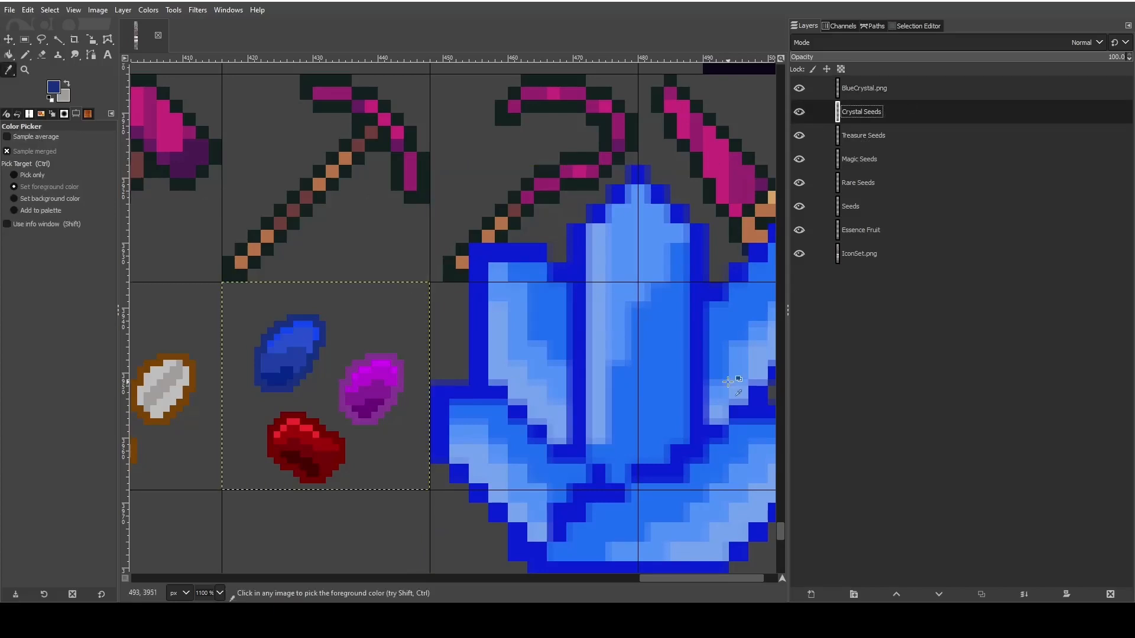
left_click(679, 215)
left_click(23, 56)
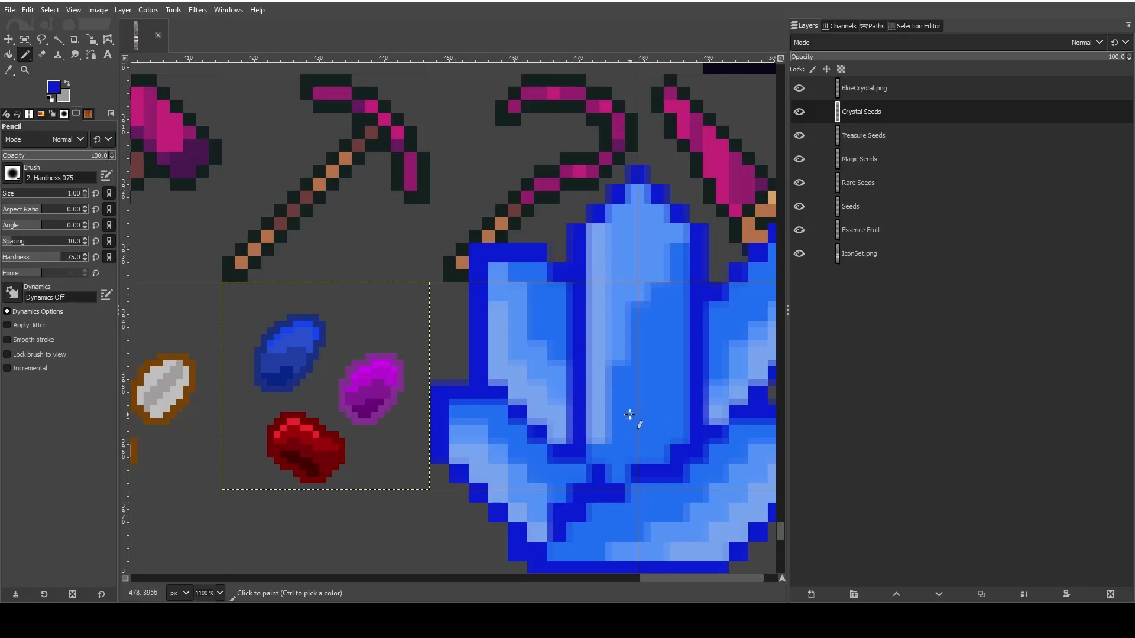
scroll(626, 413, "down", 3)
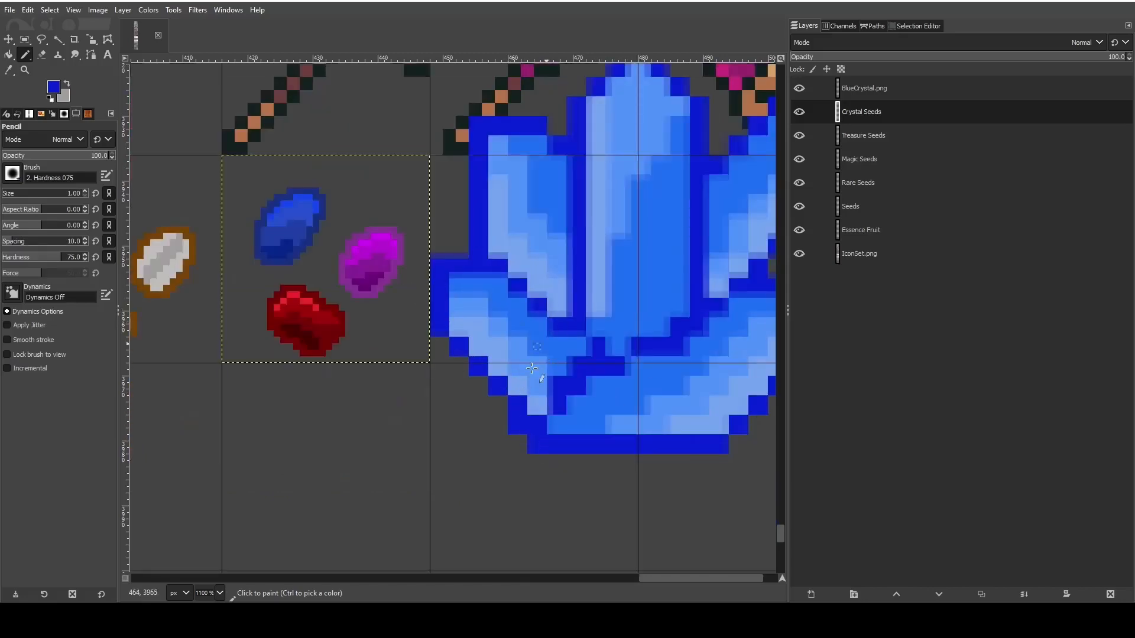
left_click_drag(663, 578, 639, 578)
scroll(586, 400, "up", 2, "ctrl")
scroll(537, 410, "down", 2, "ctrl")
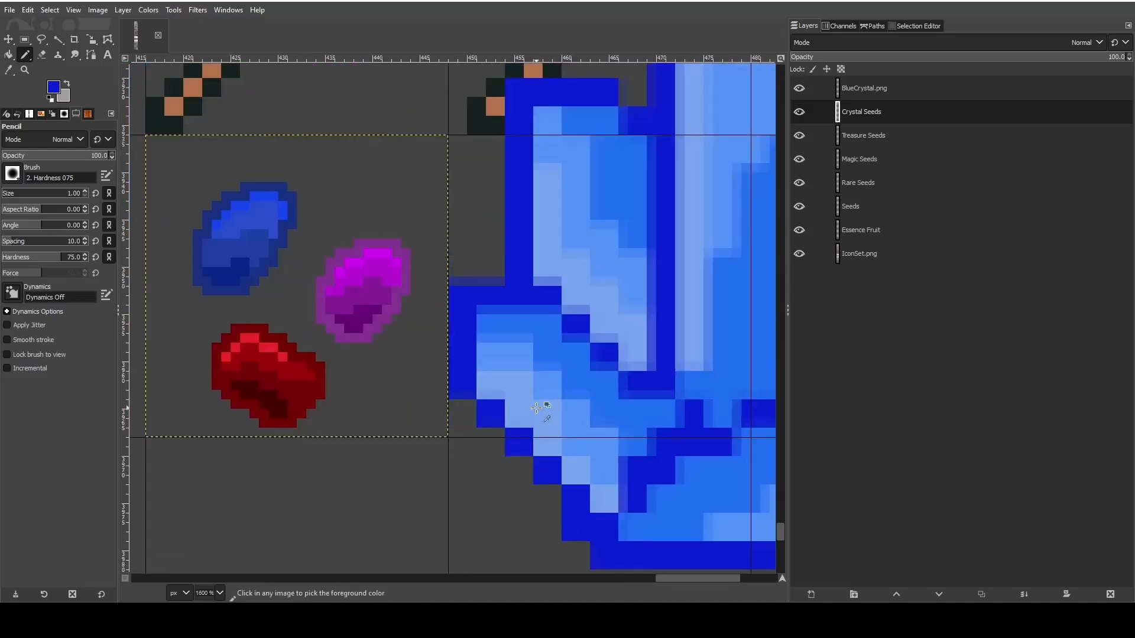
- Erase the blue seed from the Crystal Seeds cell with an enlarged Eraser
key("shift+e")
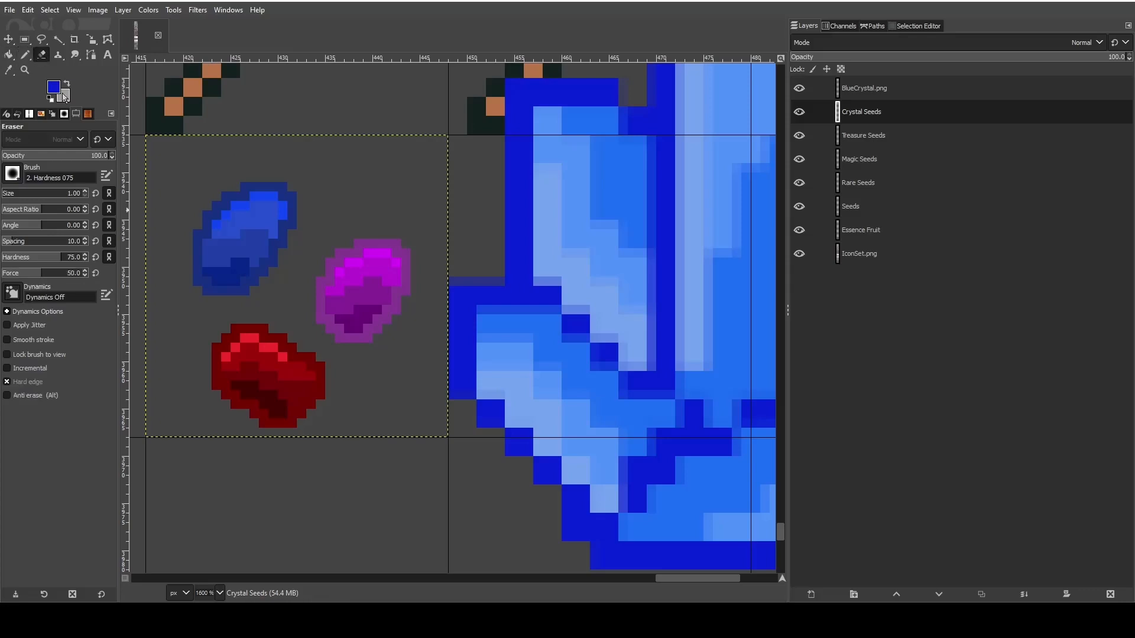
left_click(10, 193)
left_click(86, 196)
mouse_move(229, 204)
left_mouse_down()
mouse_move(207, 245)
mouse_move(226, 266)
left_mouse_up()
- With the Pencil, draw the dark blue left and lower-left edges of a small slanted crystal where the blue seed was
left_click(25, 54)
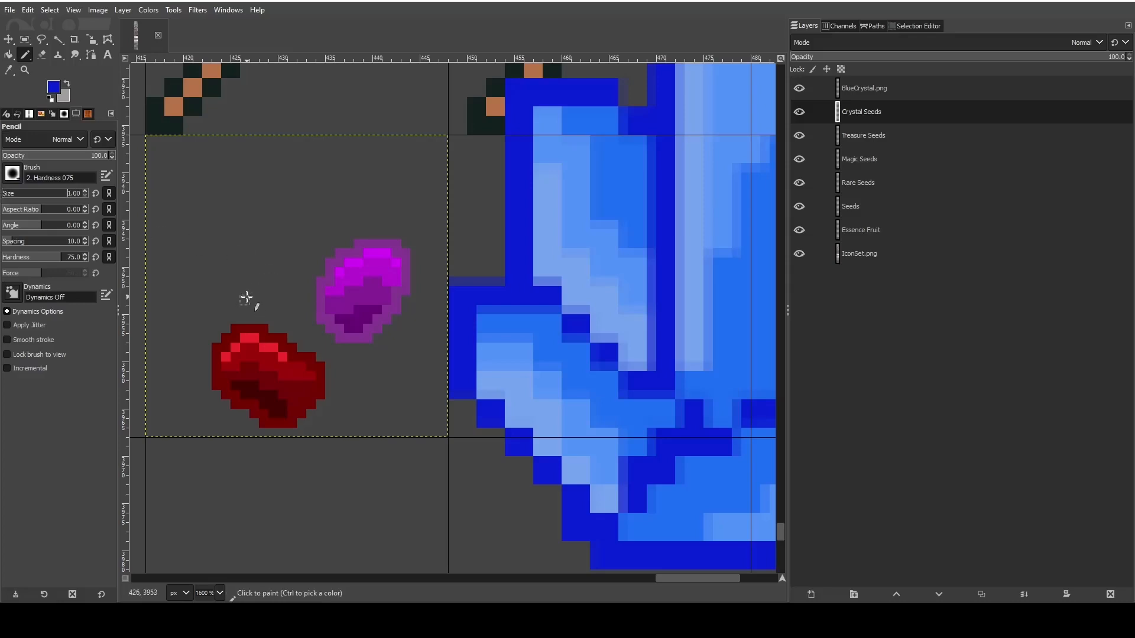
left_click(243, 289)
key("ctrl+z")
left_click_drag(245, 272, 223, 253)
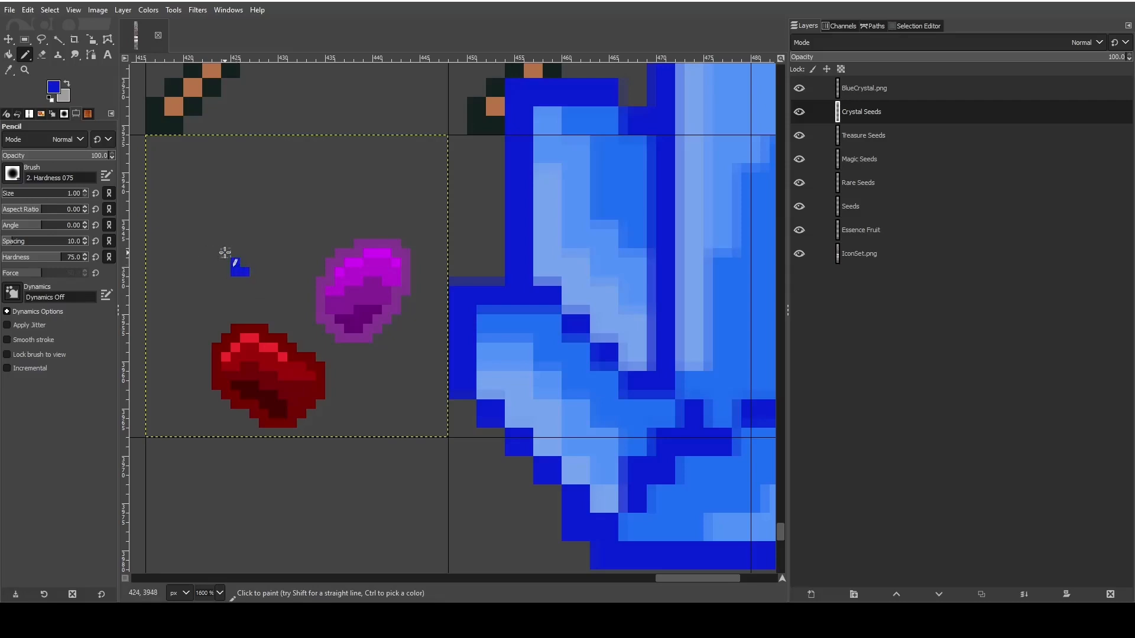
left_click(216, 244)
left_click(199, 225)
left_click(199, 216)
- Close the small crystal's dark blue outline along its right and upper edges
left_click(258, 250)
left_click(263, 242)
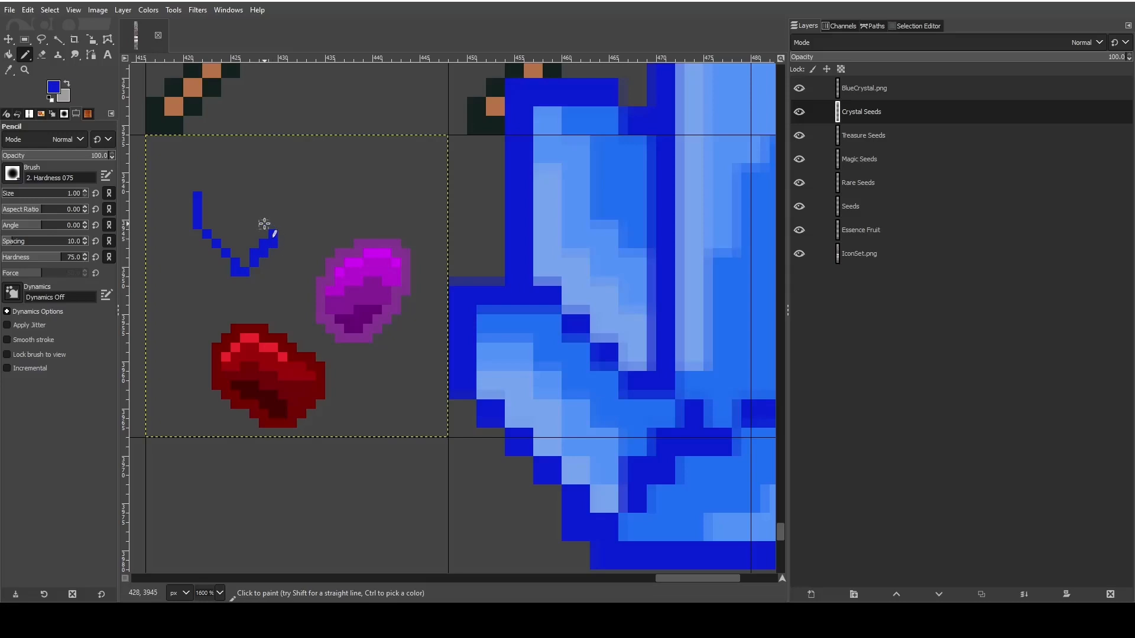
left_click(262, 224)
left_click(254, 224)
left_click(244, 213)
left_click_drag(225, 197, 202, 197)
- Sample the reference crystal's palest blue and pencil it as a highlight along the inside of the small crystal's lower-left edge
left_click(9, 71)
left_click(502, 392)
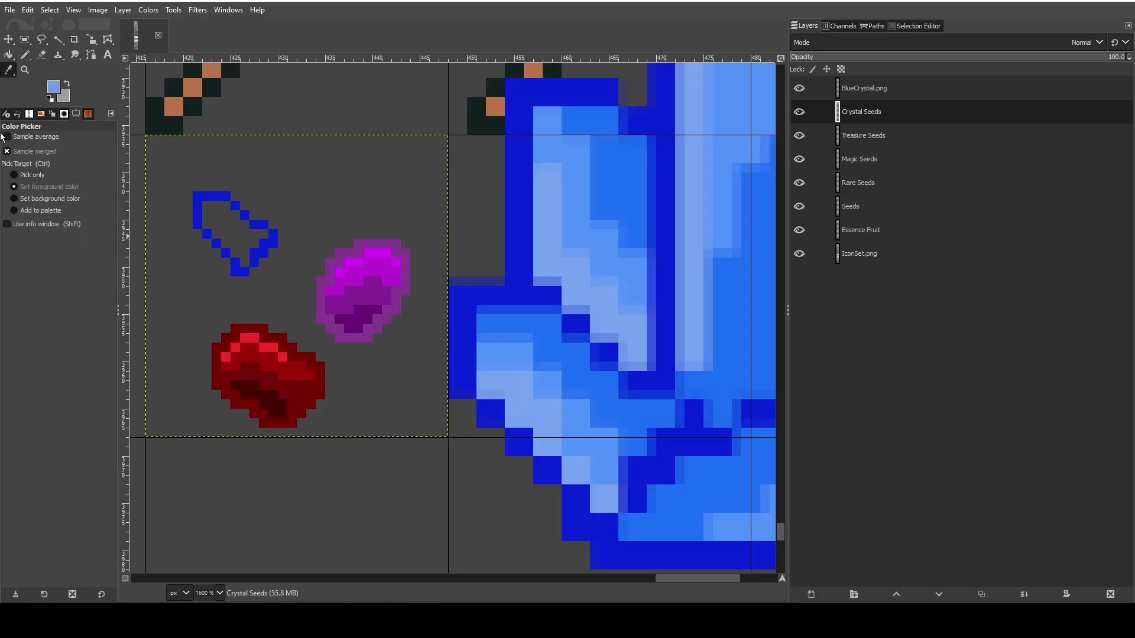
left_click(26, 54)
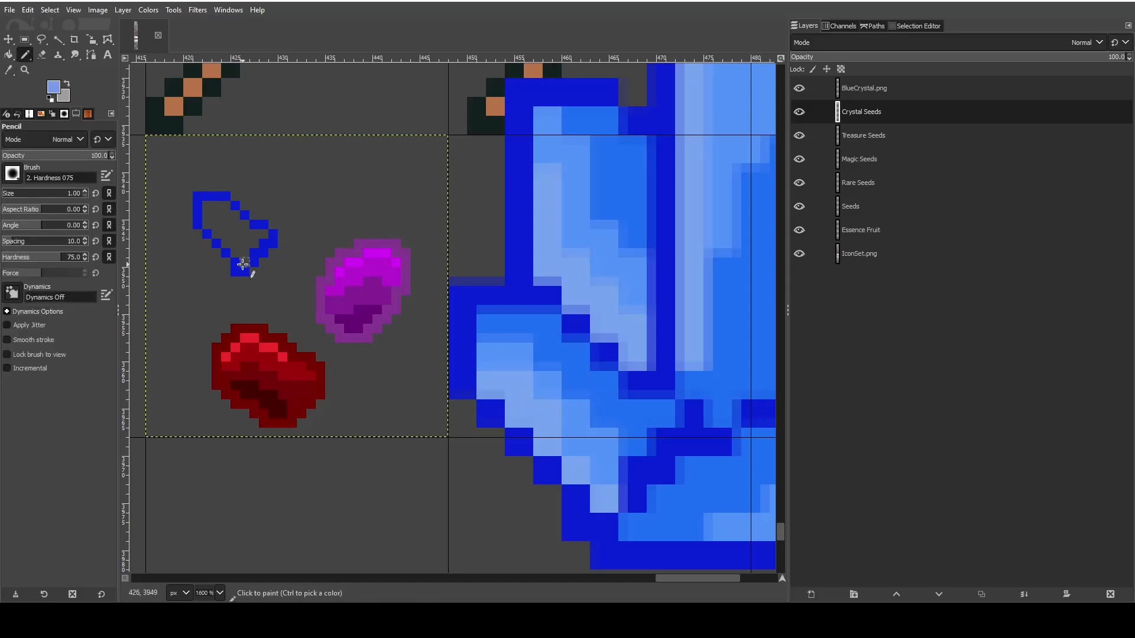
left_click(243, 264)
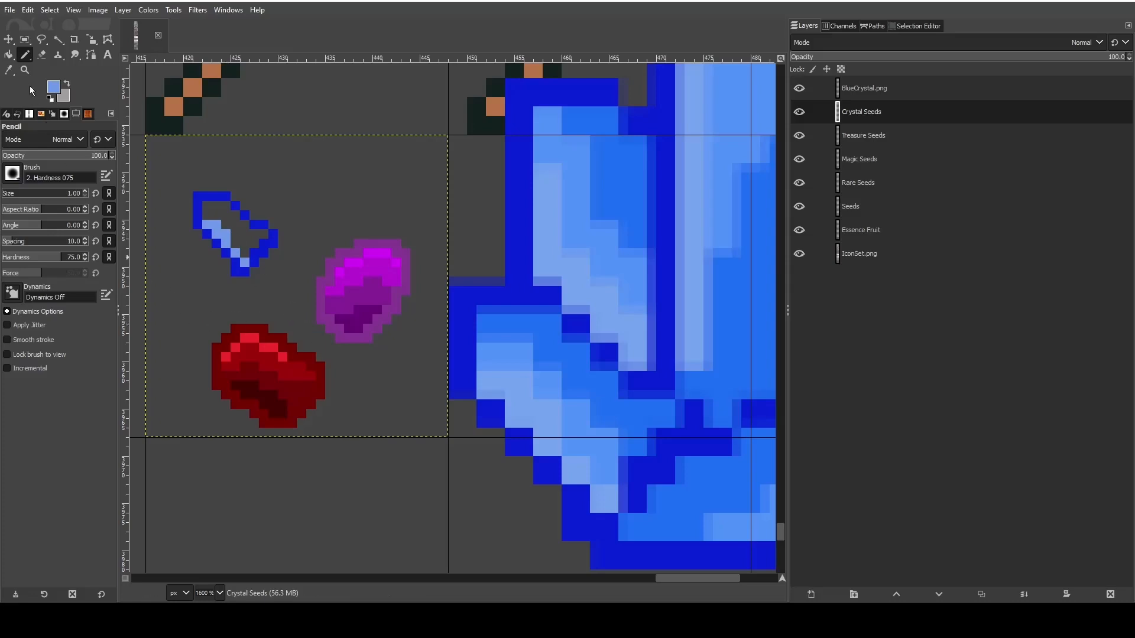
- Sample the reference's medium light blue and pencil a diagonal band beside the small crystal's pale highlight
left_click(9, 69)
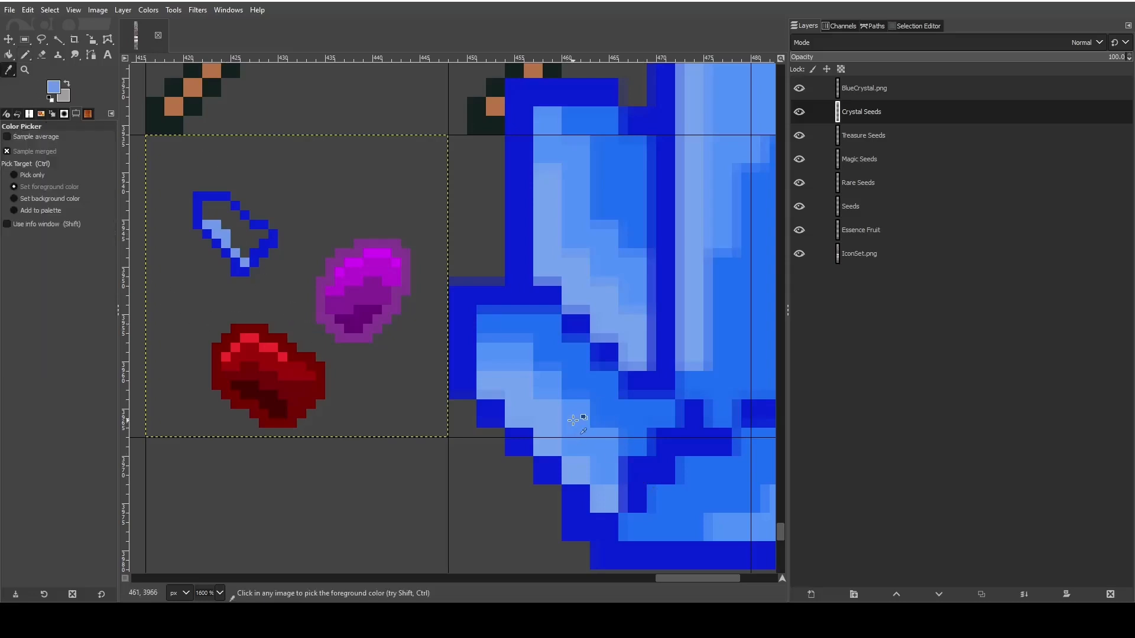
left_click(25, 54)
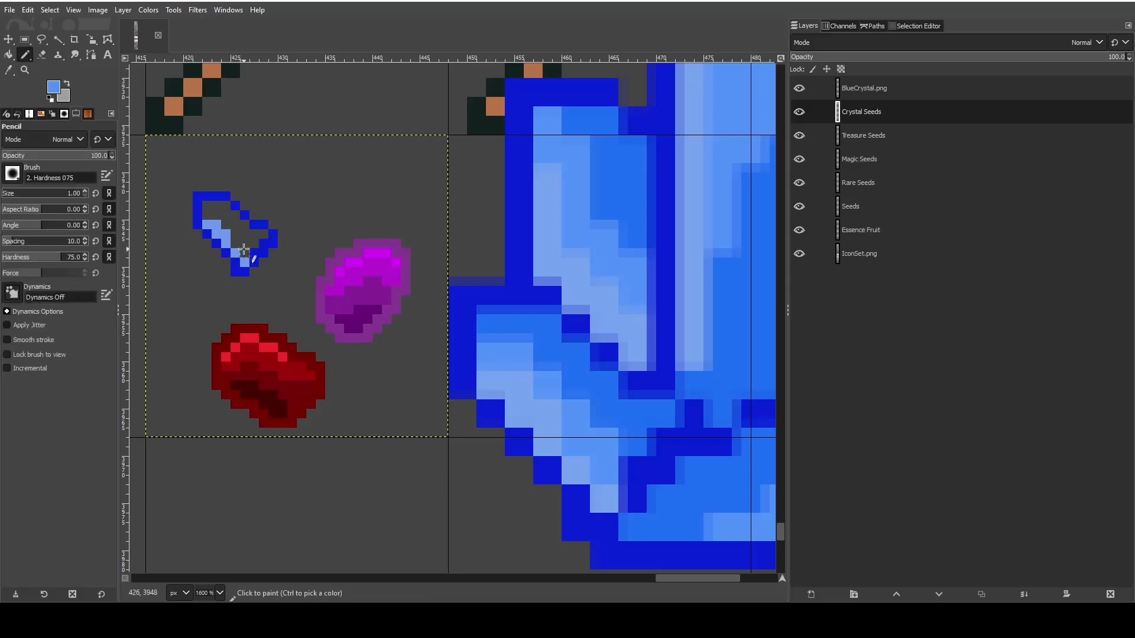
left_click(243, 250)
left_click(236, 242)
left_click(237, 235)
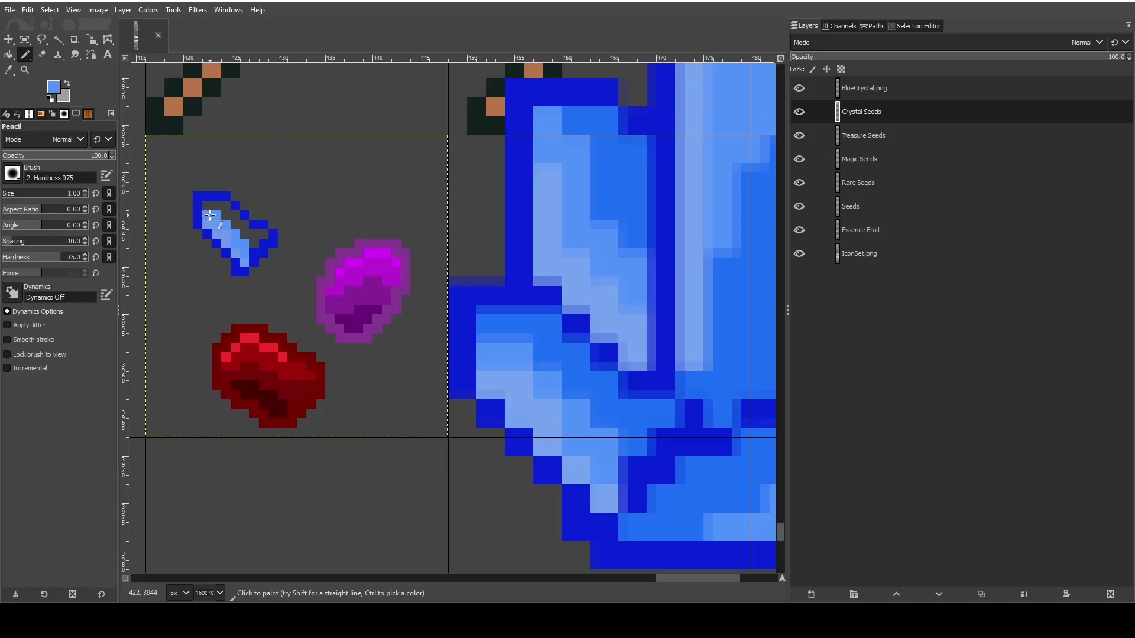
- Sample the reference's bright blue and fill the small crystal's remaining interior along its upper-right side
left_click(9, 70)
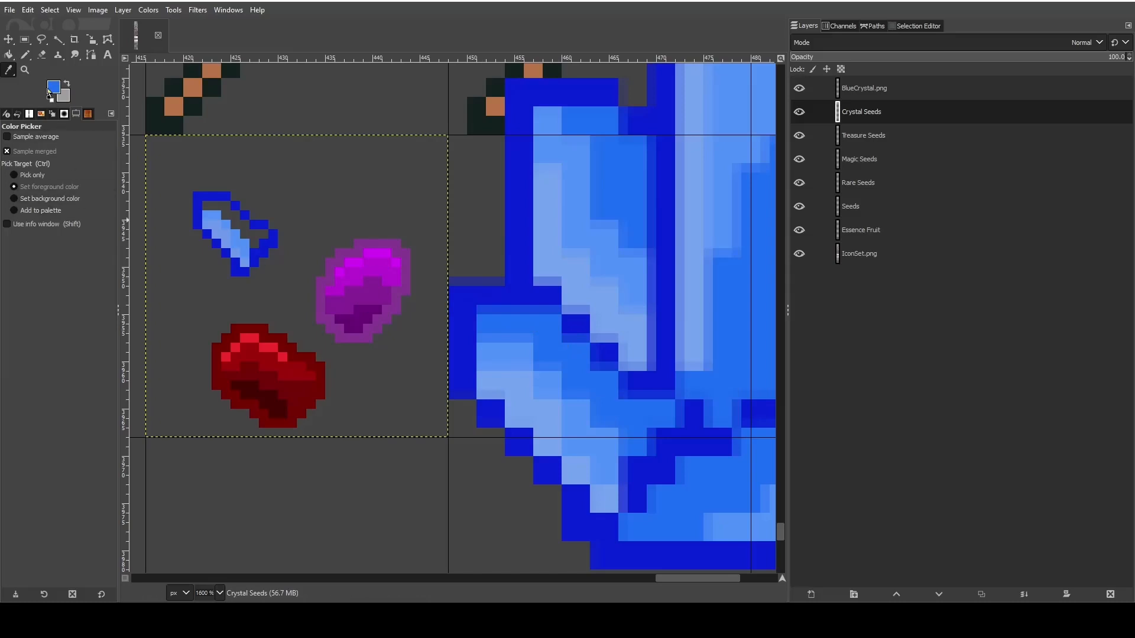
key("n")
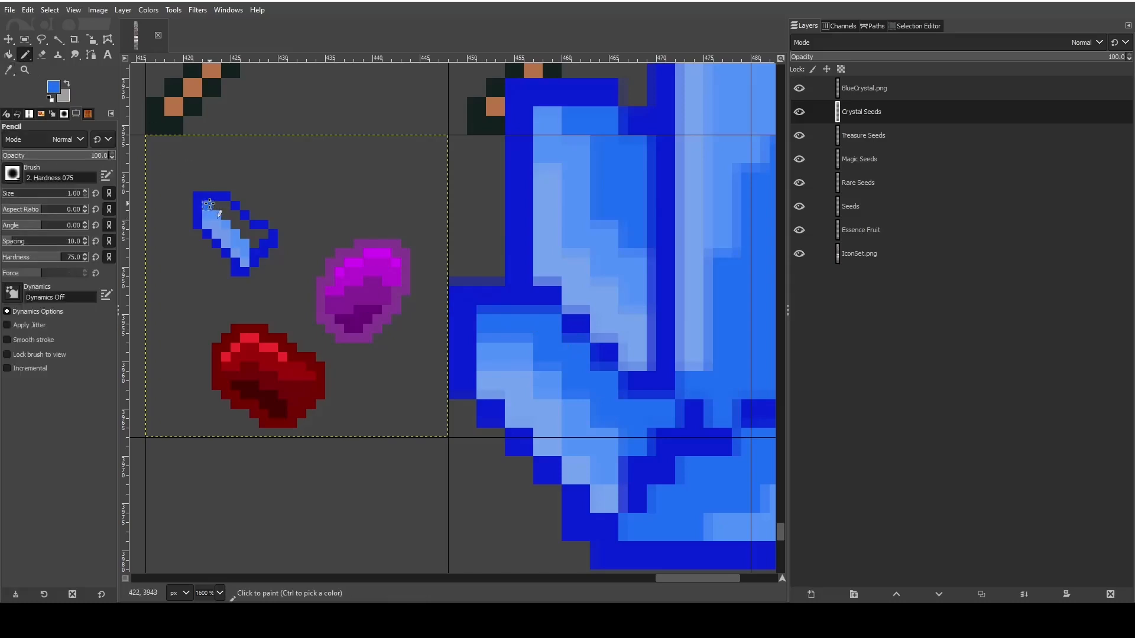
left_click_drag(209, 204, 262, 234)
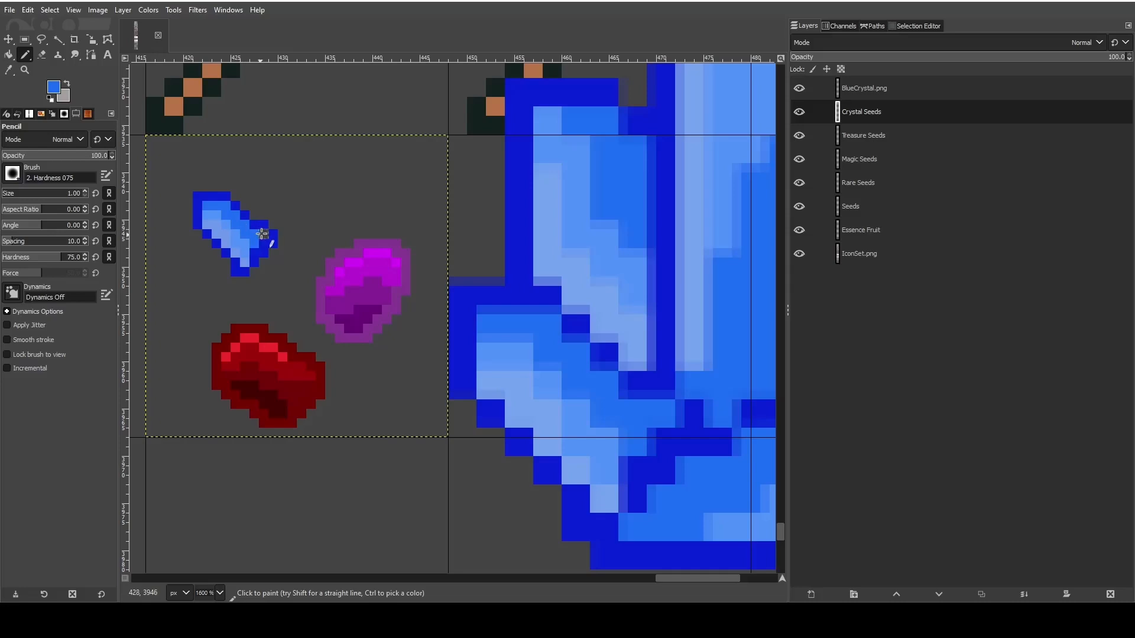
- Sample the small crystal's dark blue outline as the foreground color and erase the outline pixels of its right corner
scroll(208, 261, "up", 5)
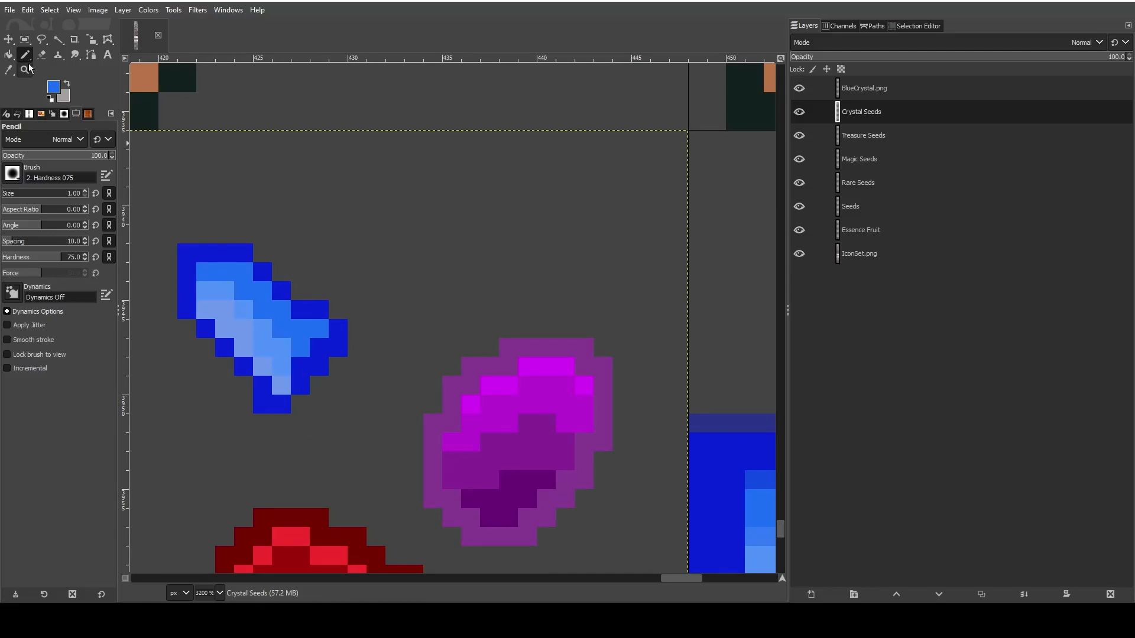
left_click(8, 69)
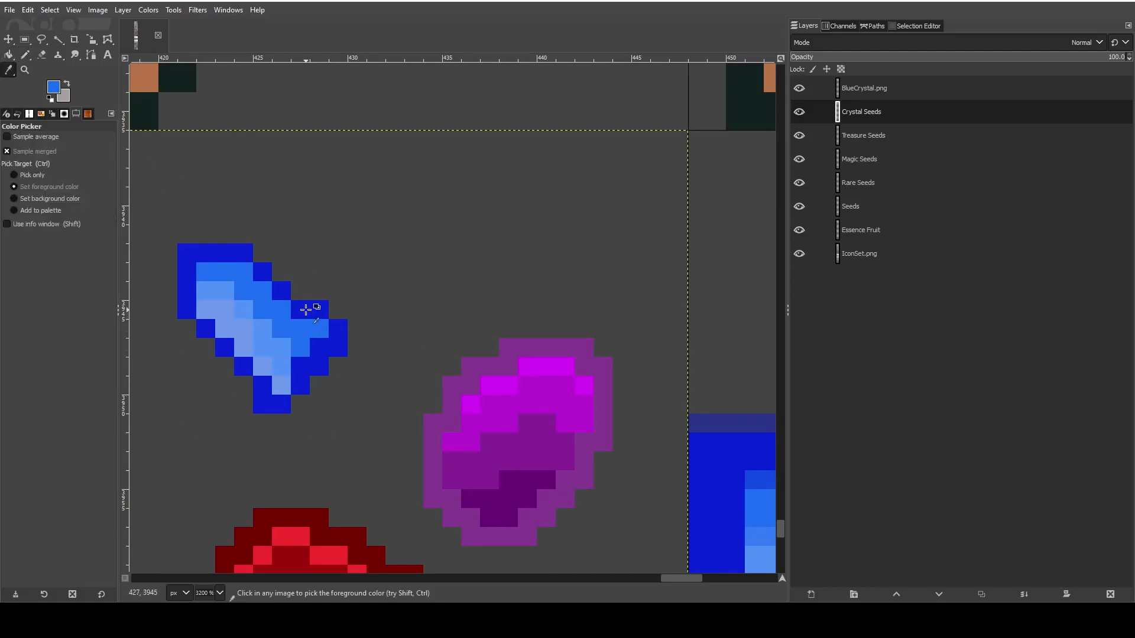
left_click(306, 310)
left_click(27, 56)
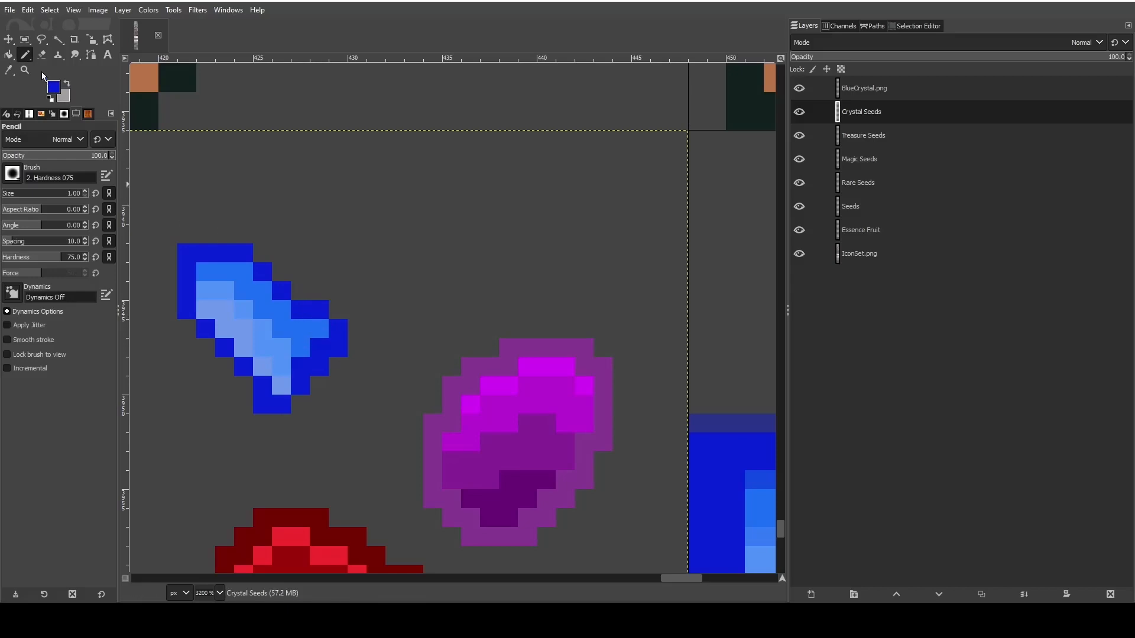
left_click(41, 40)
left_click(42, 54)
left_click_drag(335, 329, 336, 349)
mouse_move(321, 310)
left_mouse_down()
mouse_move(333, 370)
mouse_move(319, 388)
left_mouse_up()
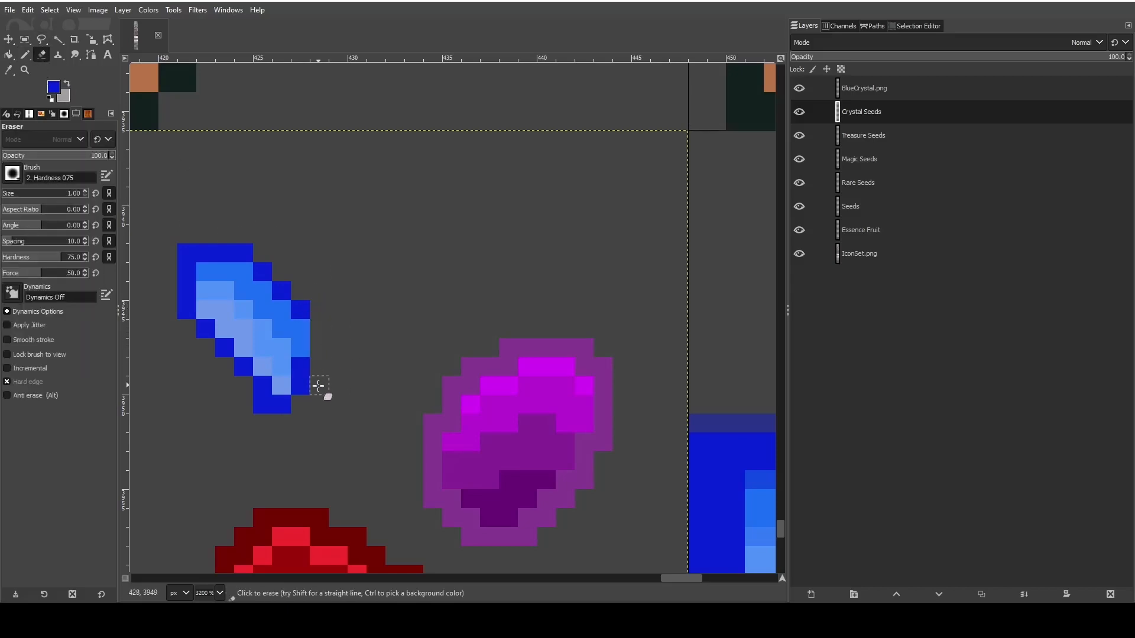
key("ctrl+z")
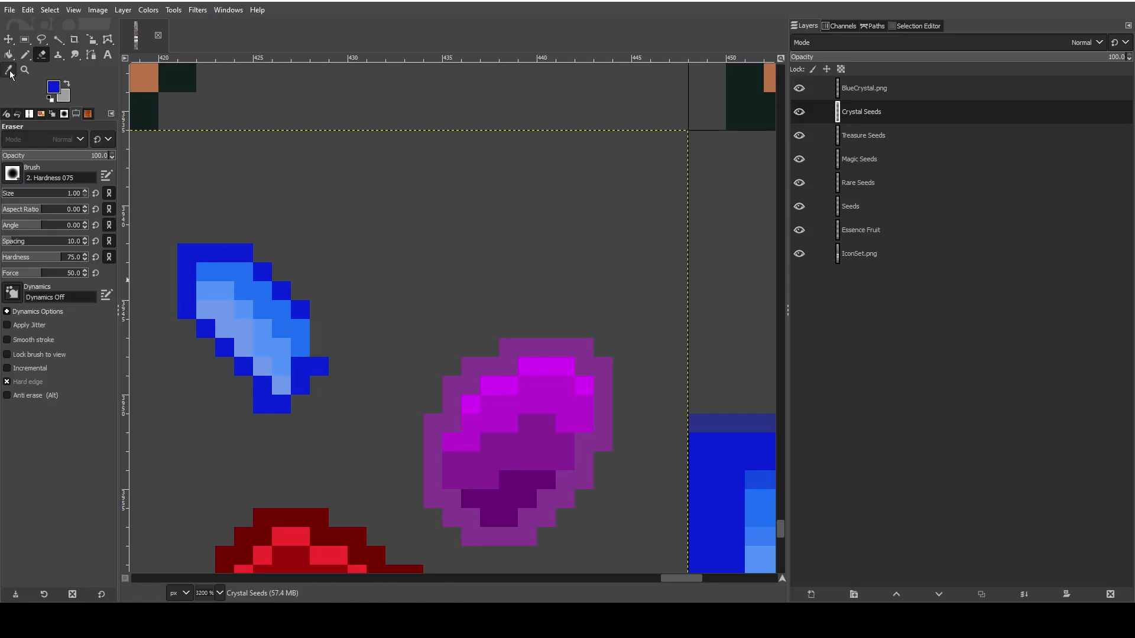
- Add a dark blue pixel to continue the crystal's upper-right edge, and erase the old outline pixels around its lower tip
left_click(25, 57)
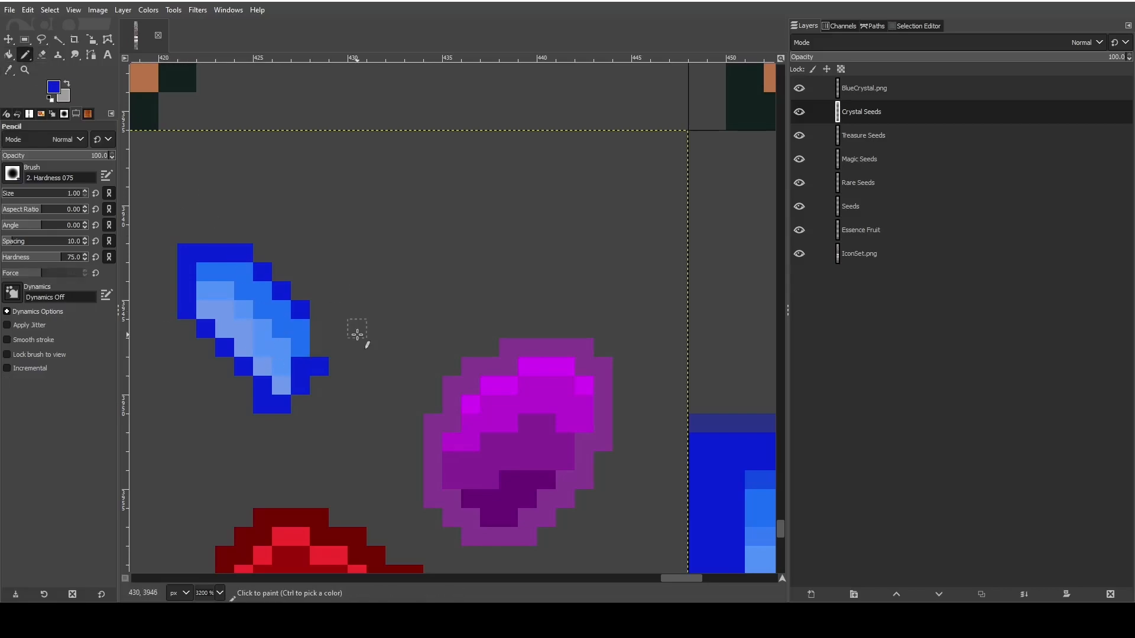
left_click(322, 331)
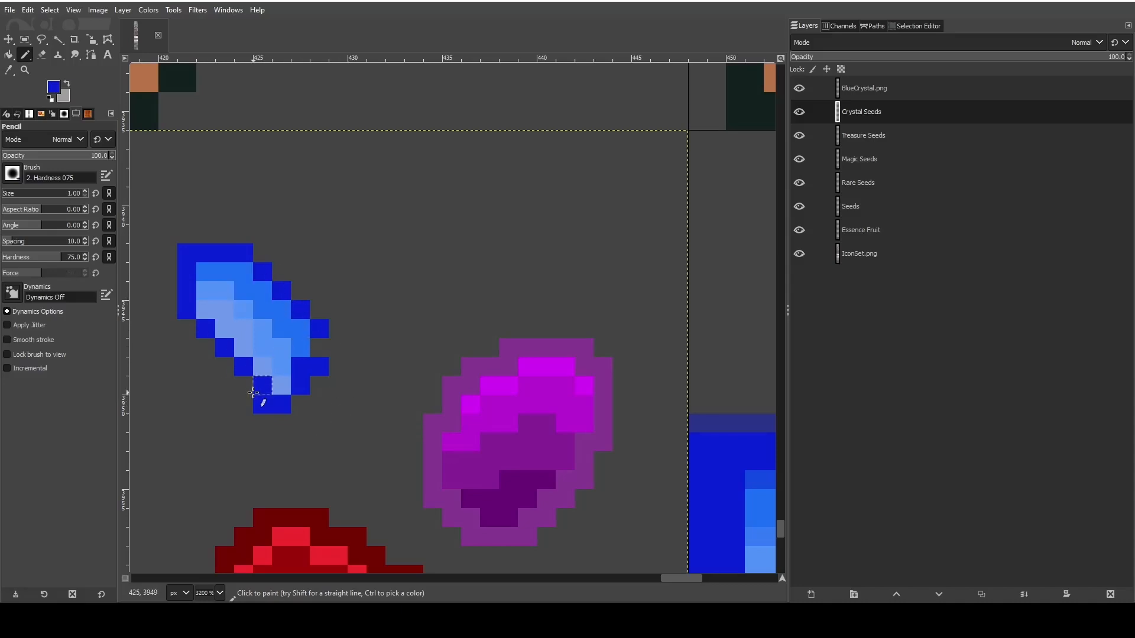
left_click(39, 55)
left_click_drag(262, 403, 286, 405)
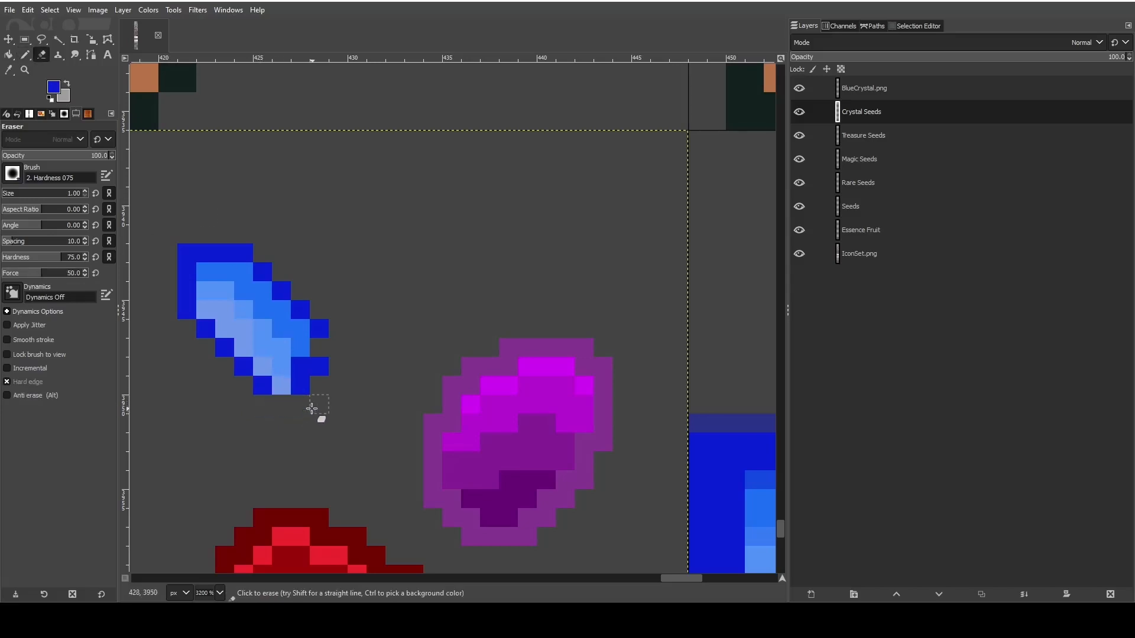
left_click_drag(311, 367, 306, 384)
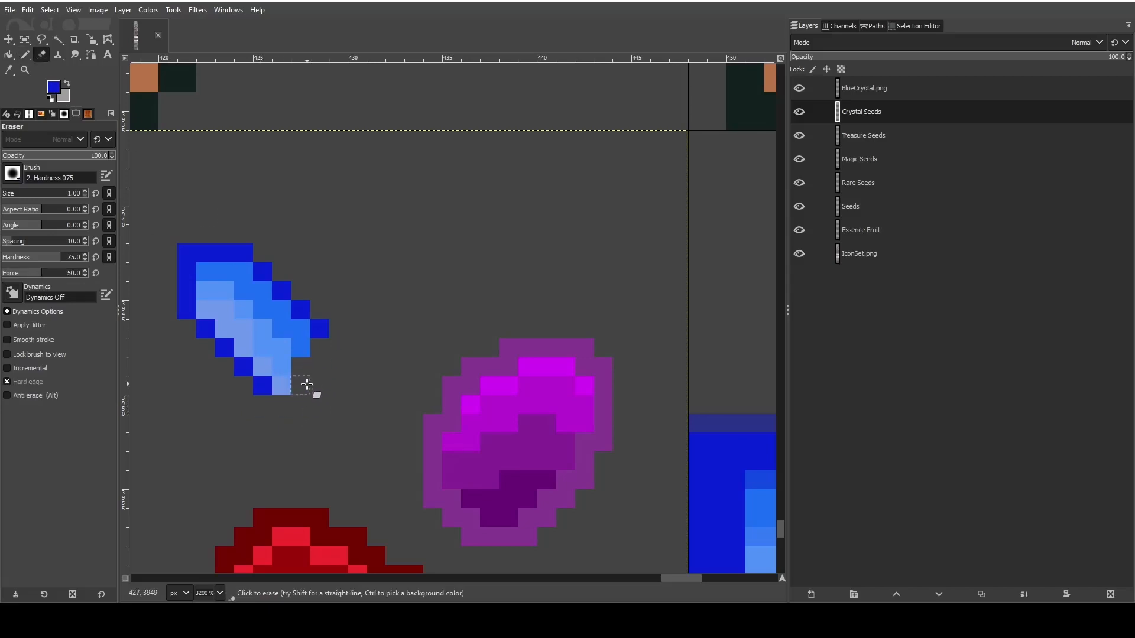
- Pencil a dark blue squared-off lower-right end that closes the elongated crystal's outline
left_click(25, 55)
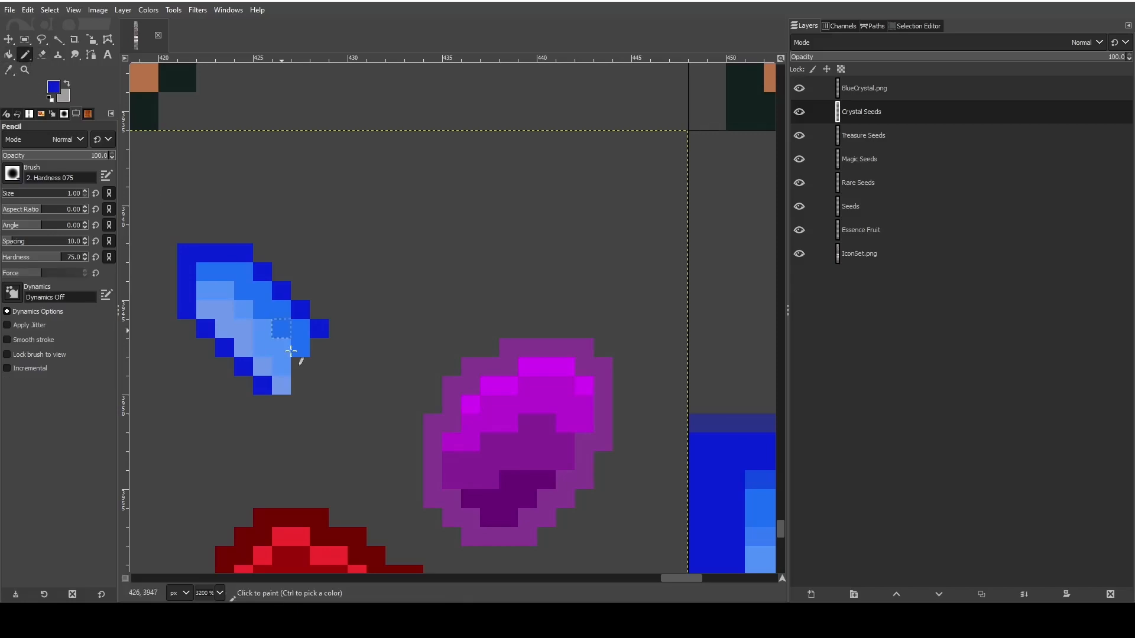
mouse_move(285, 403)
left_mouse_down()
mouse_move(337, 400)
mouse_move(338, 368)
left_mouse_up()
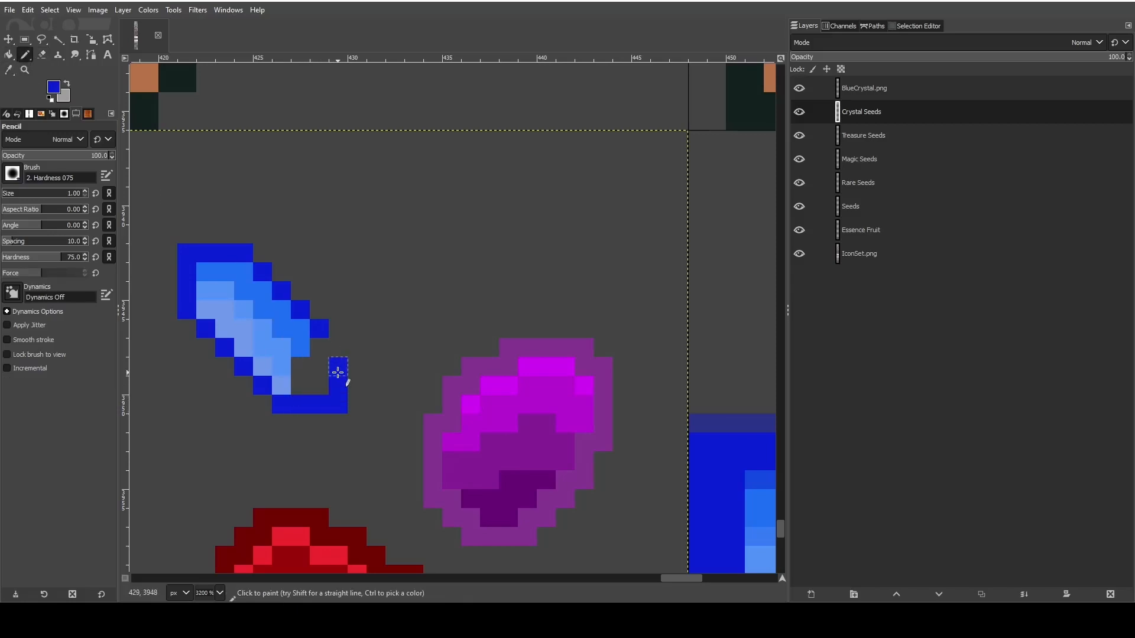
left_click(338, 347)
- Sample the small crystal's bright blue and extend its band down inside the new lower-right end
key("o")
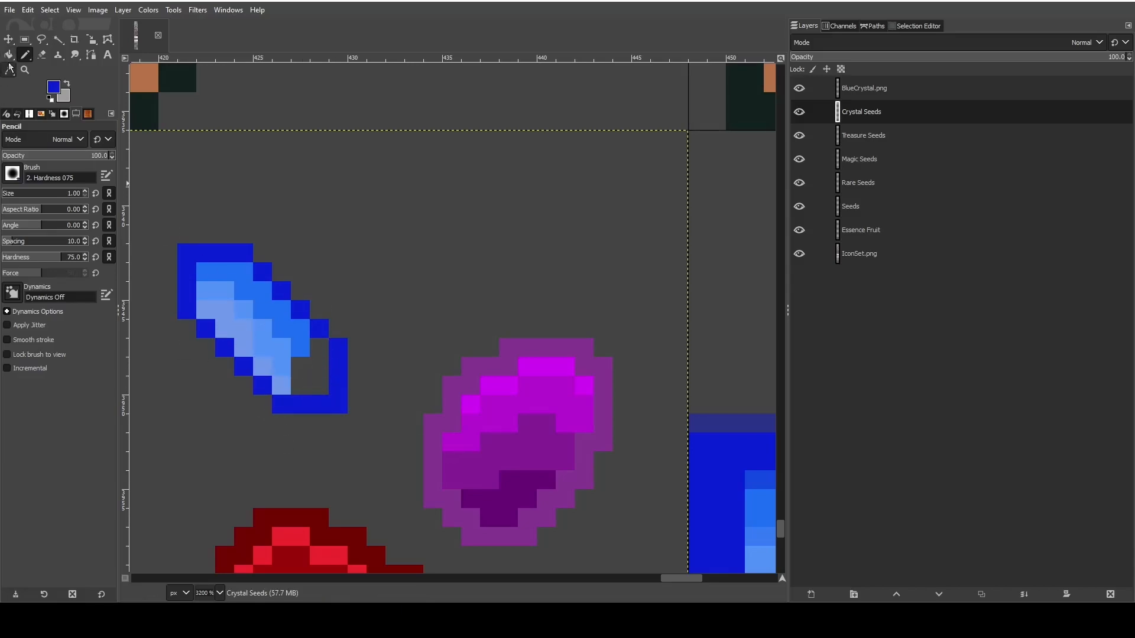
left_click(294, 329)
key("n")
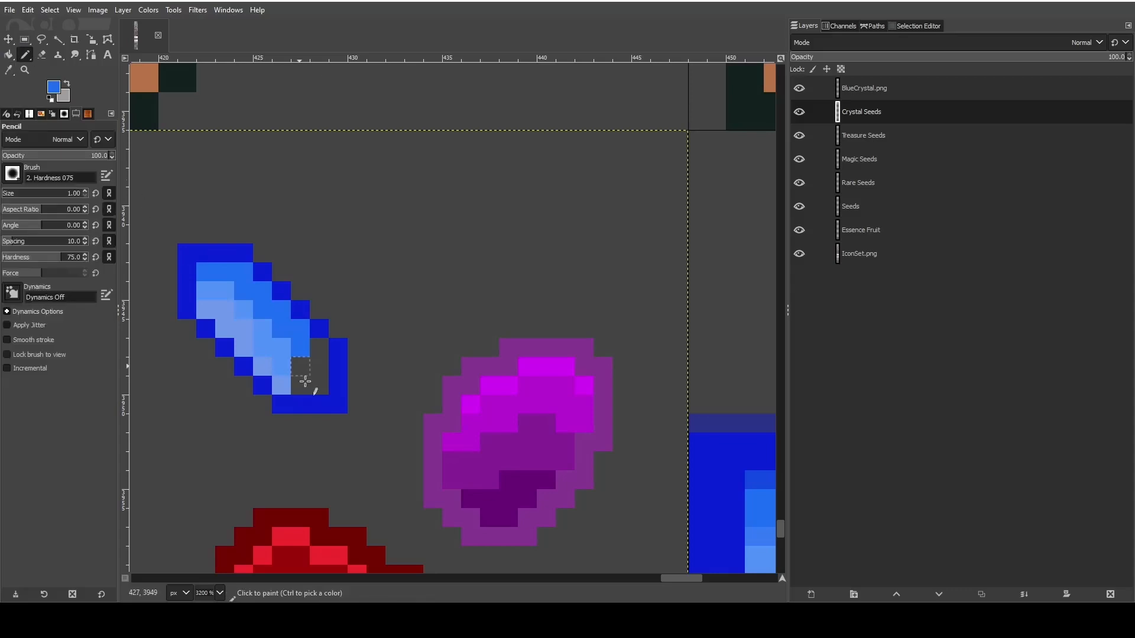
left_click(315, 361)
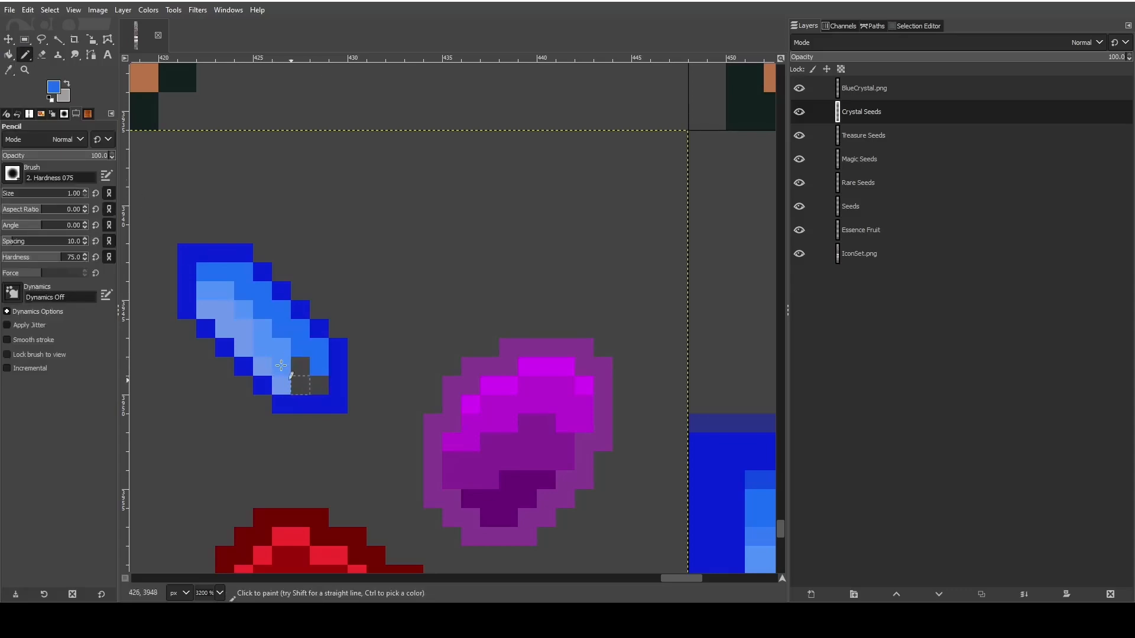
- Sample the crystal's medium light blue and continue that band into the gap at the lower-right end
left_click(8, 69)
left_click(282, 361)
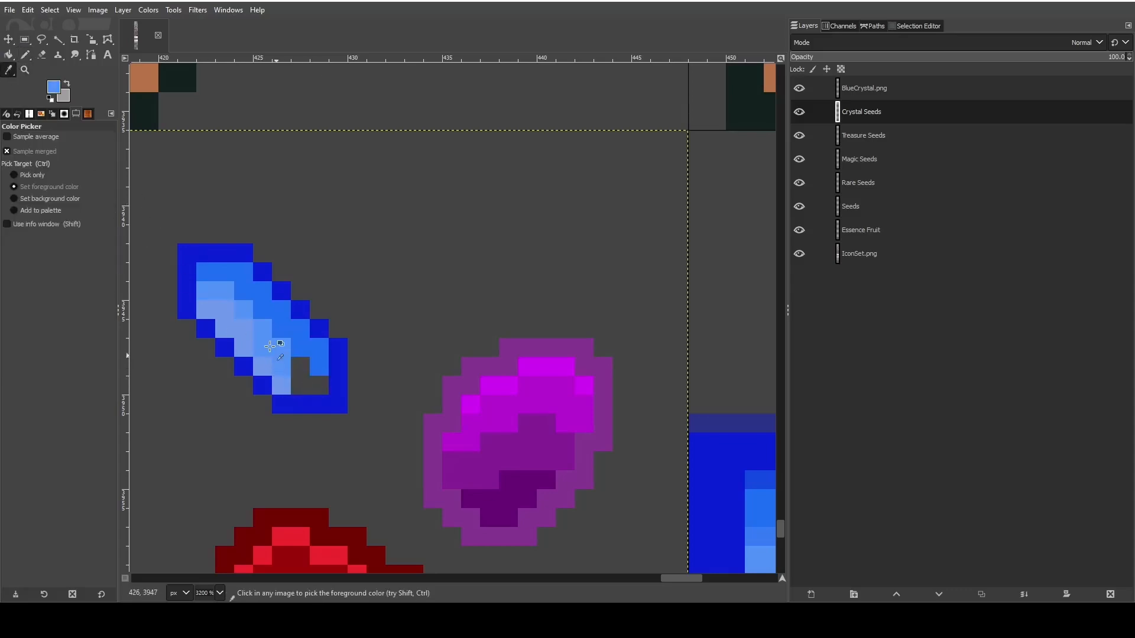
left_click(25, 55)
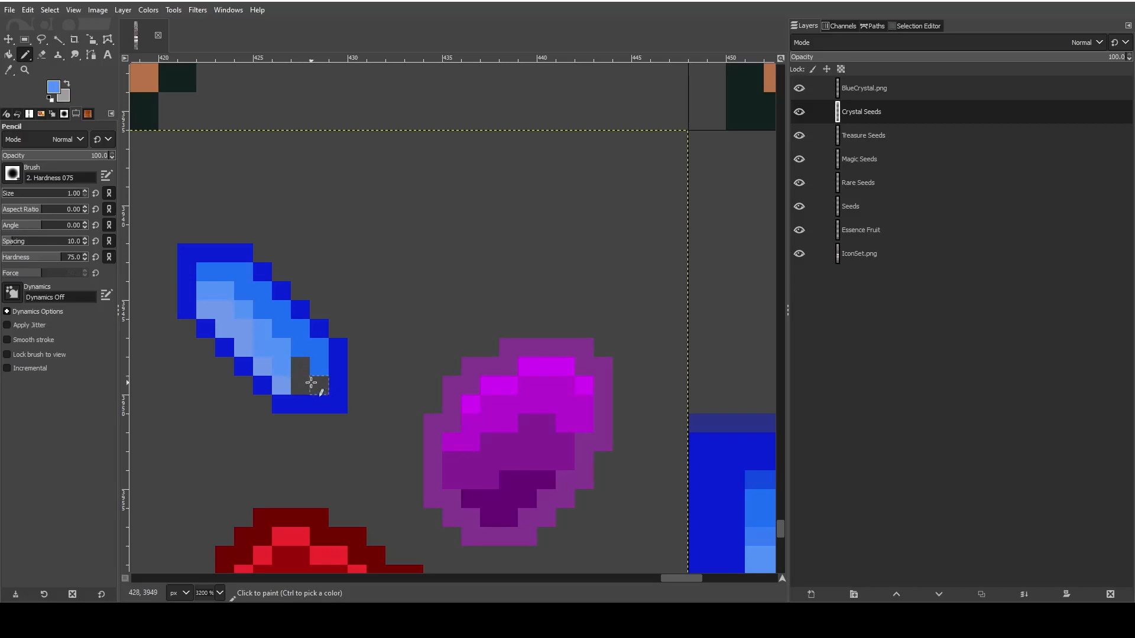
left_click_drag(311, 383, 300, 367)
- Sample the crystal's palest blue and fill the last empty pixel at its lower end
key("o")
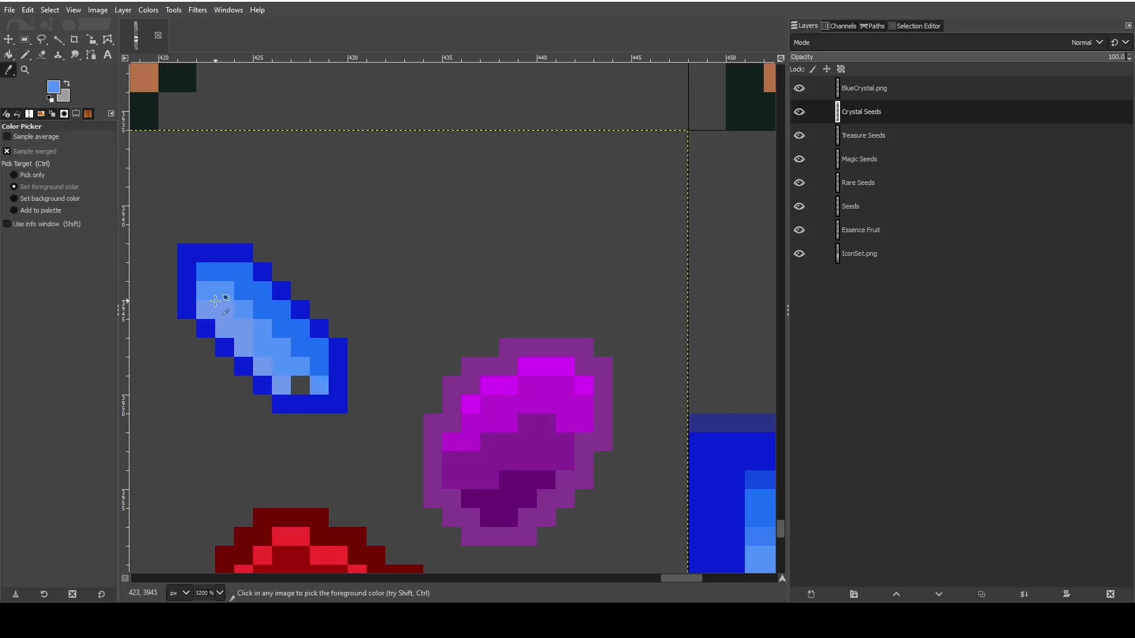
left_click(24, 54)
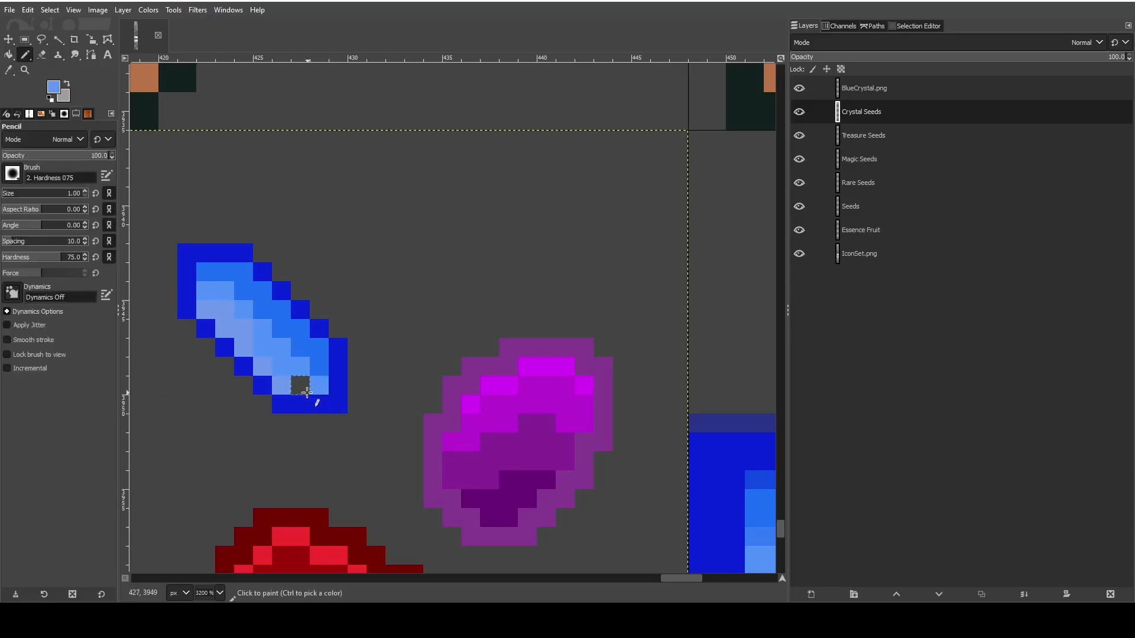
left_click(300, 385)
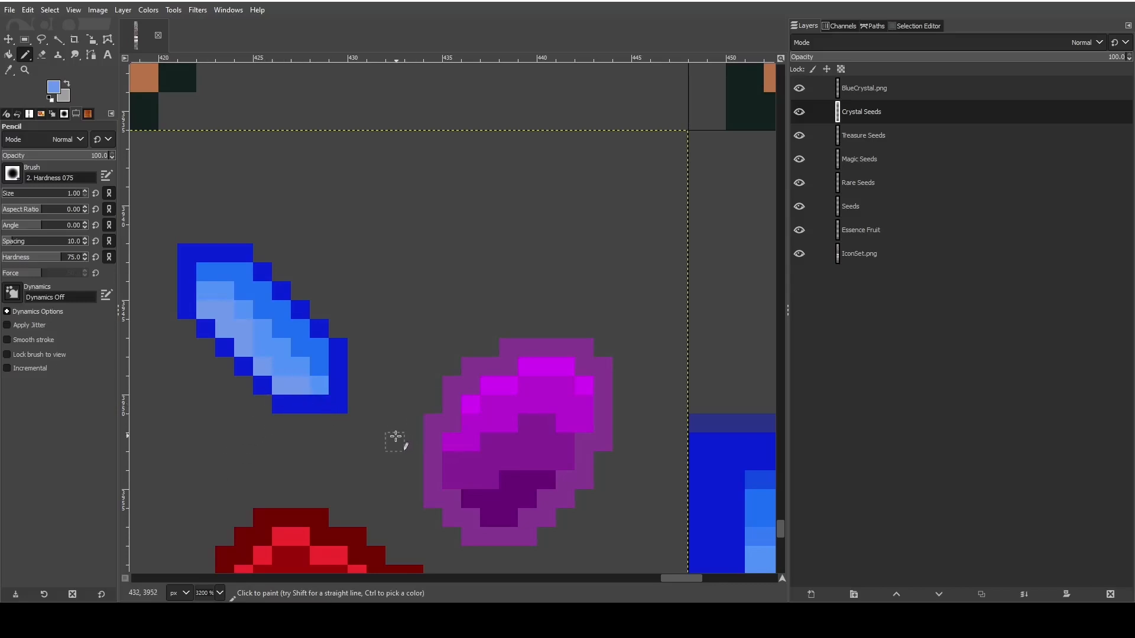
- Delete the BlueCrystal.png reference layer from the image
scroll(380, 435, "down", 1)
scroll(380, 434, "down", 1)
scroll(505, 436, "down", 1)
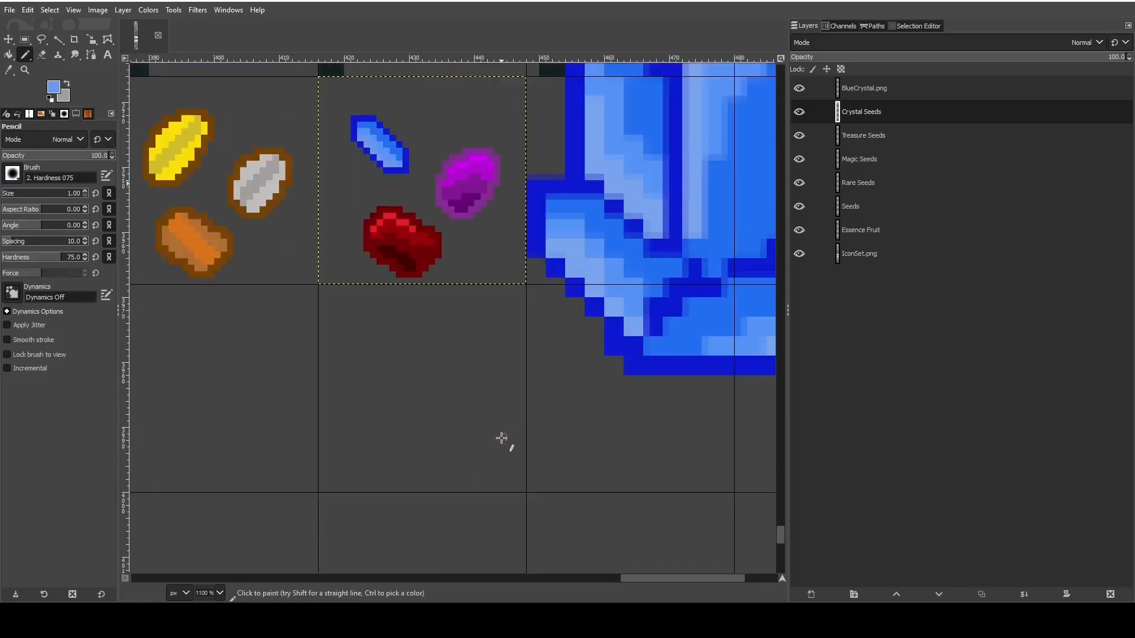
scroll(502, 438, "up", 3)
scroll(501, 439, "up", 2)
scroll(534, 445, "up", 2)
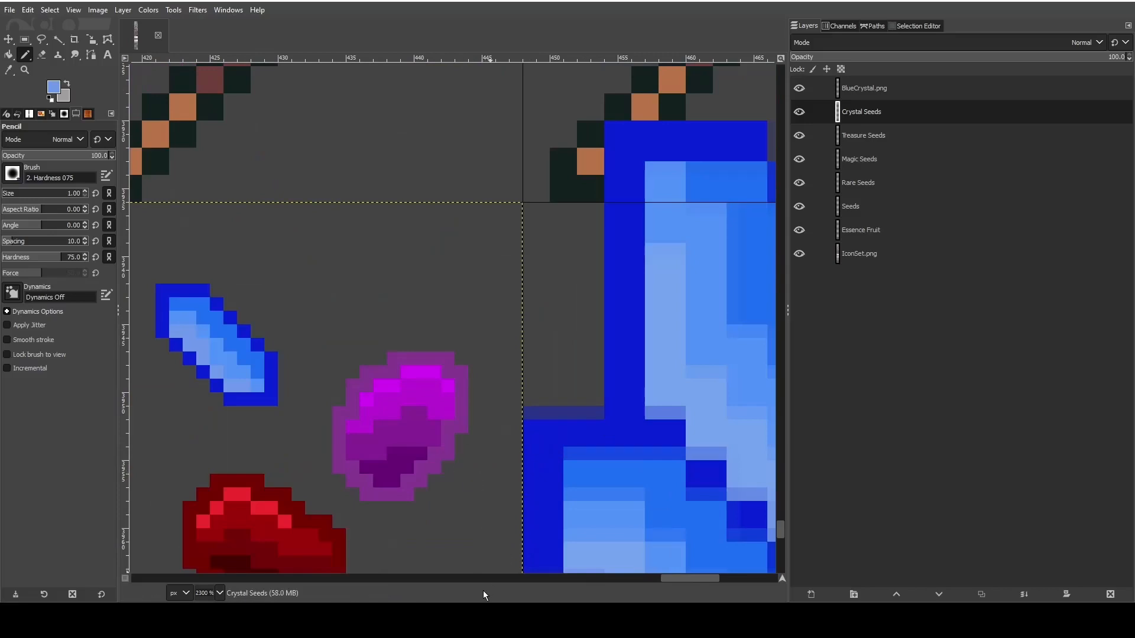
left_click(937, 93)
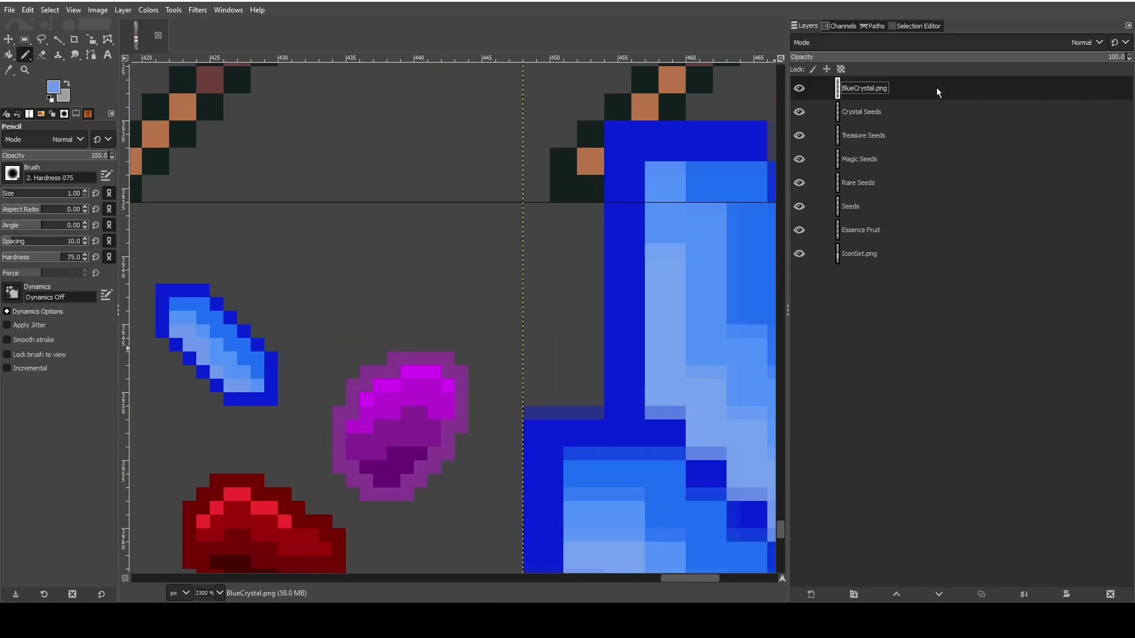
left_click(1111, 594)
- Sample the purple seed's outline color and brightest magenta, and pencil one swatch pixel of each in the empty area above the crystals
scroll(471, 400, "down", 3)
left_click_drag(668, 578, 638, 576)
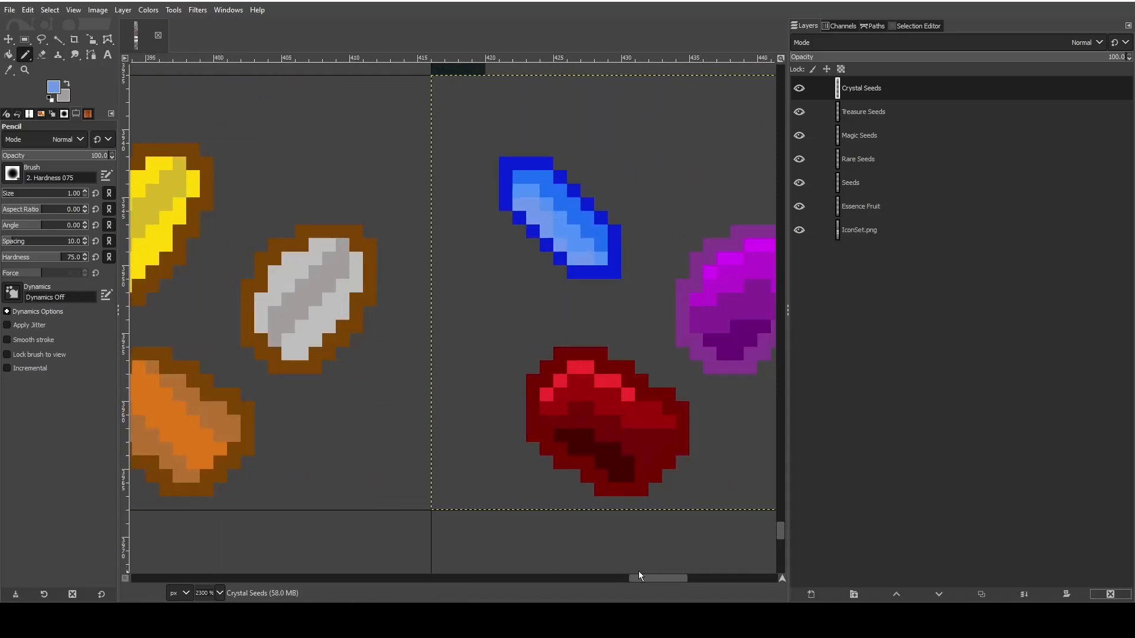
scroll(628, 532, "right", 3)
scroll(578, 435, "up", 1)
scroll(583, 451, "up", 2)
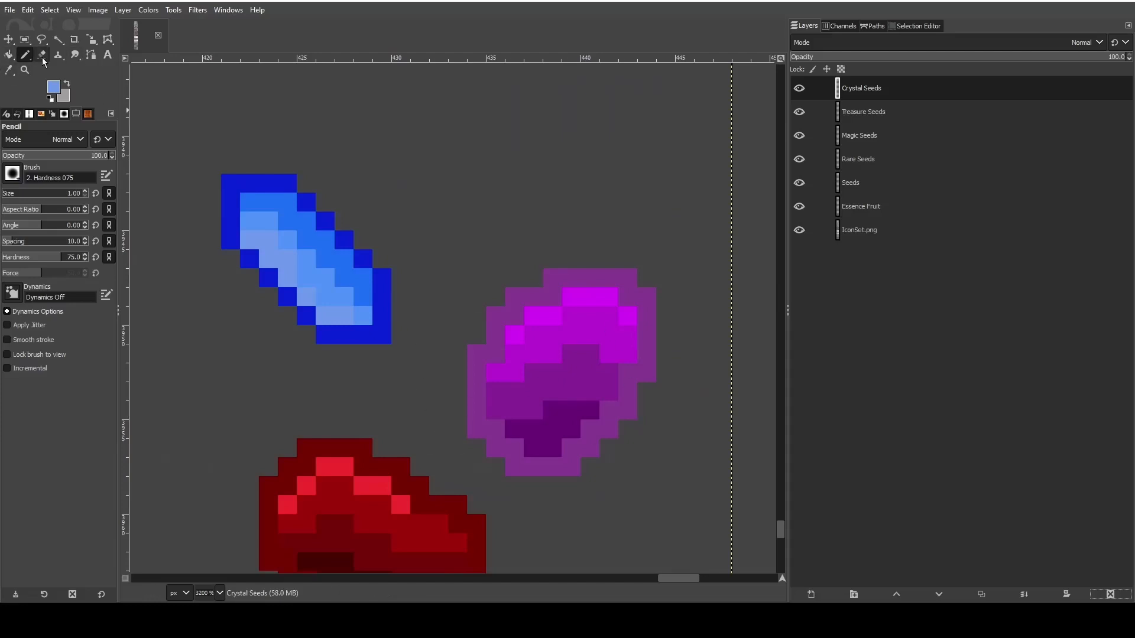
left_click(8, 69)
left_click(565, 278)
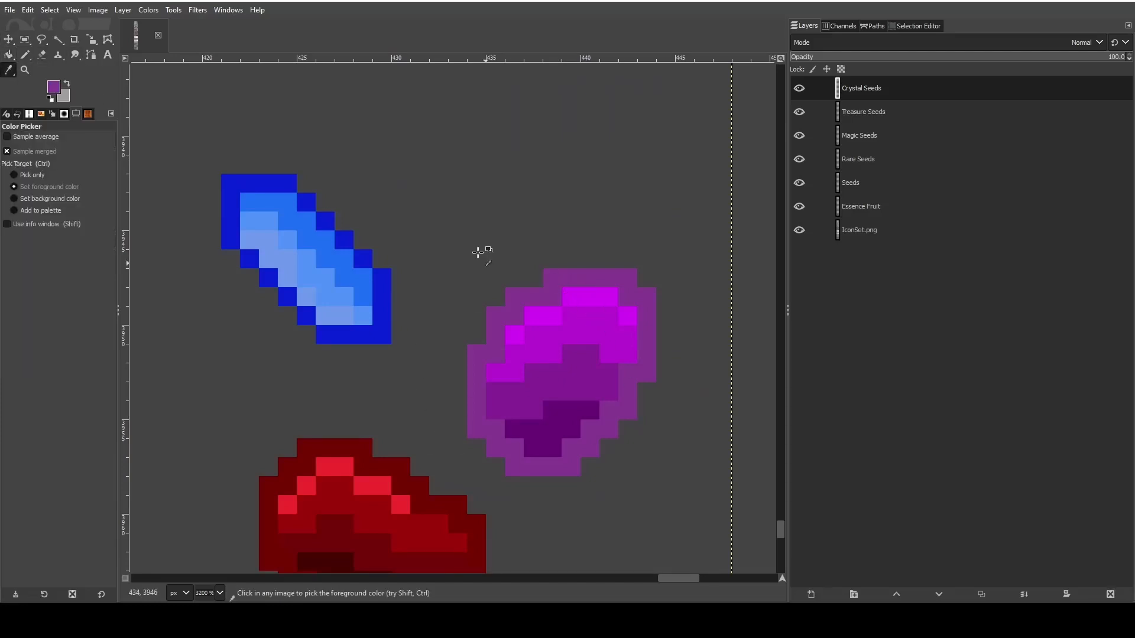
left_click(25, 55)
left_click(401, 107)
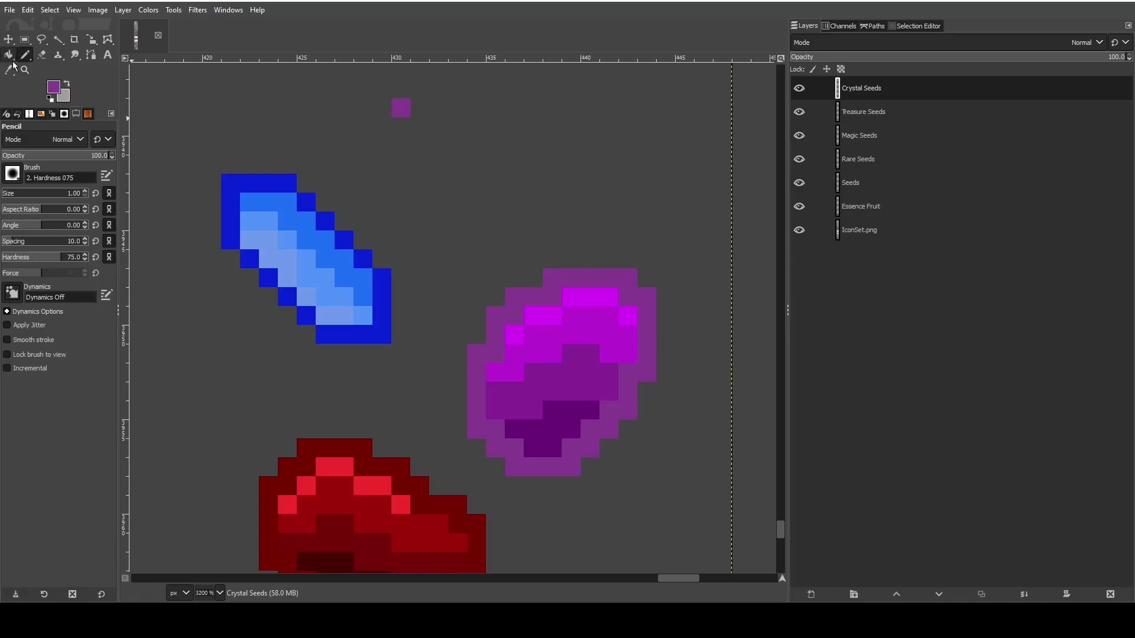
left_click(8, 70)
left_click(585, 297)
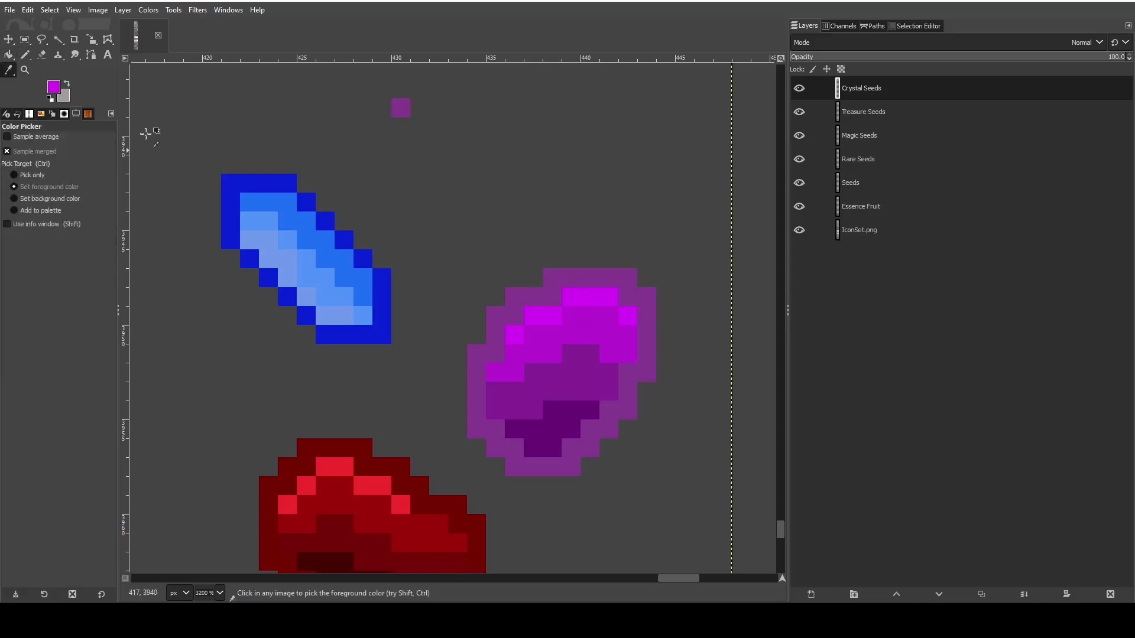
left_click(24, 54)
left_click(441, 109)
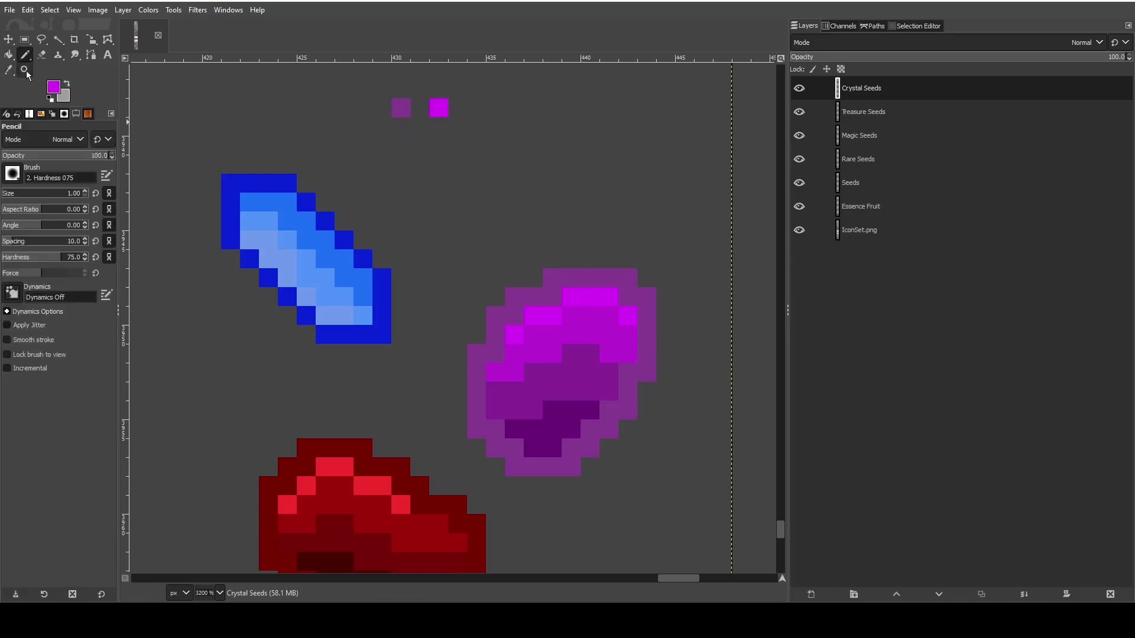
- Sample the purple seed's medium magenta, dark purple and darkest purple, and extend the swatch row with one pixel of each
key("o")
left_click(25, 54)
left_click(458, 108)
left_click(8, 69)
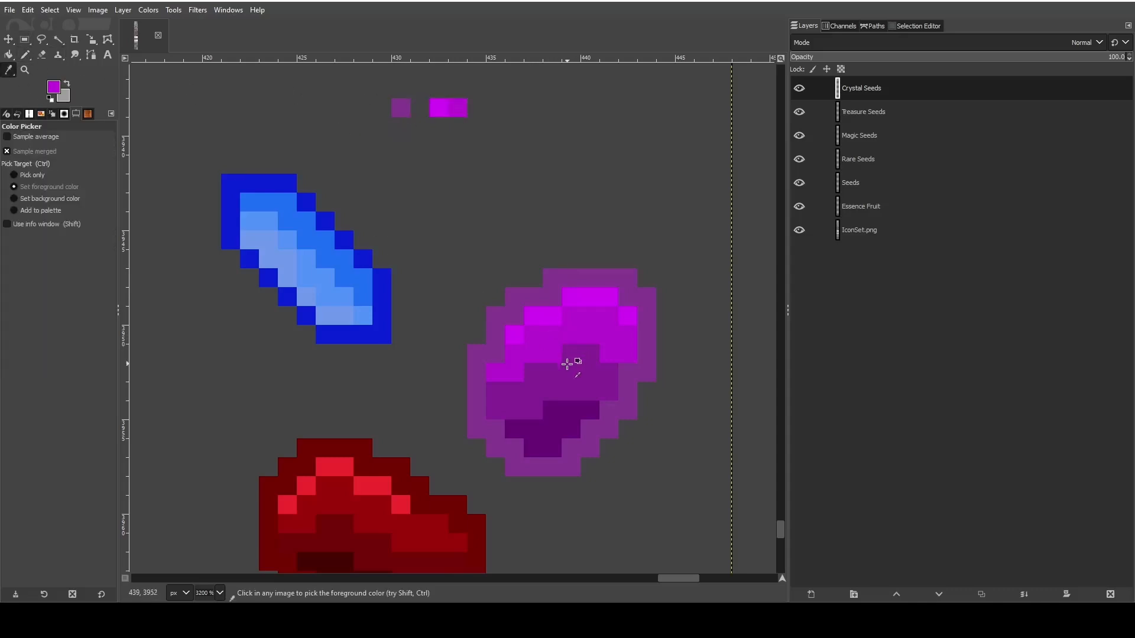
left_click(570, 362)
left_click(25, 54)
left_click(476, 108)
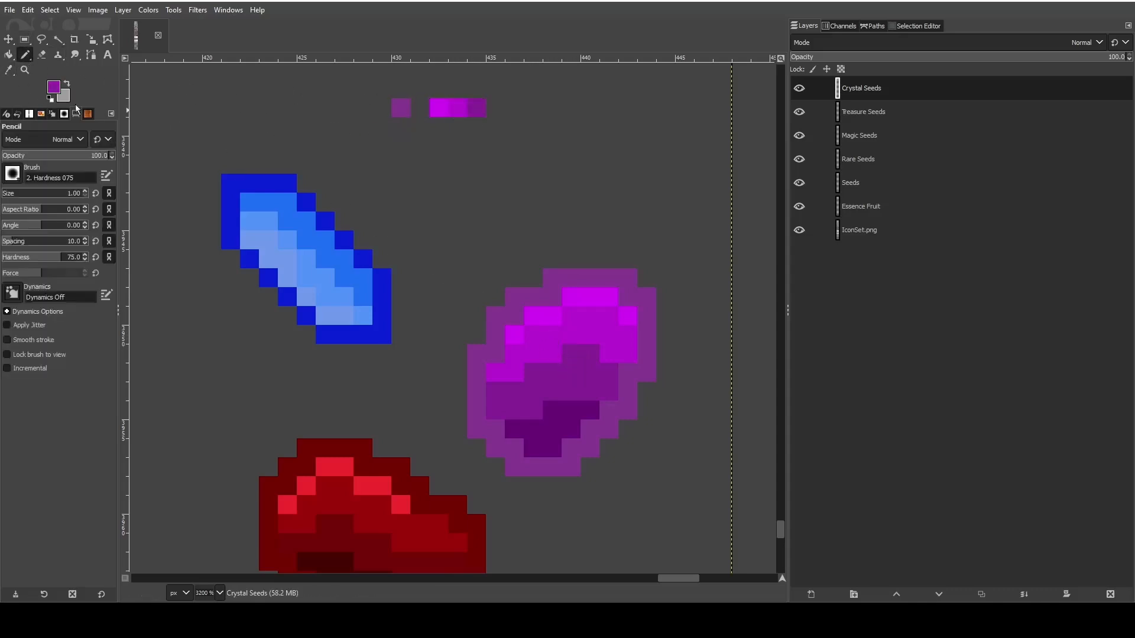
left_click(8, 69)
left_click(544, 429)
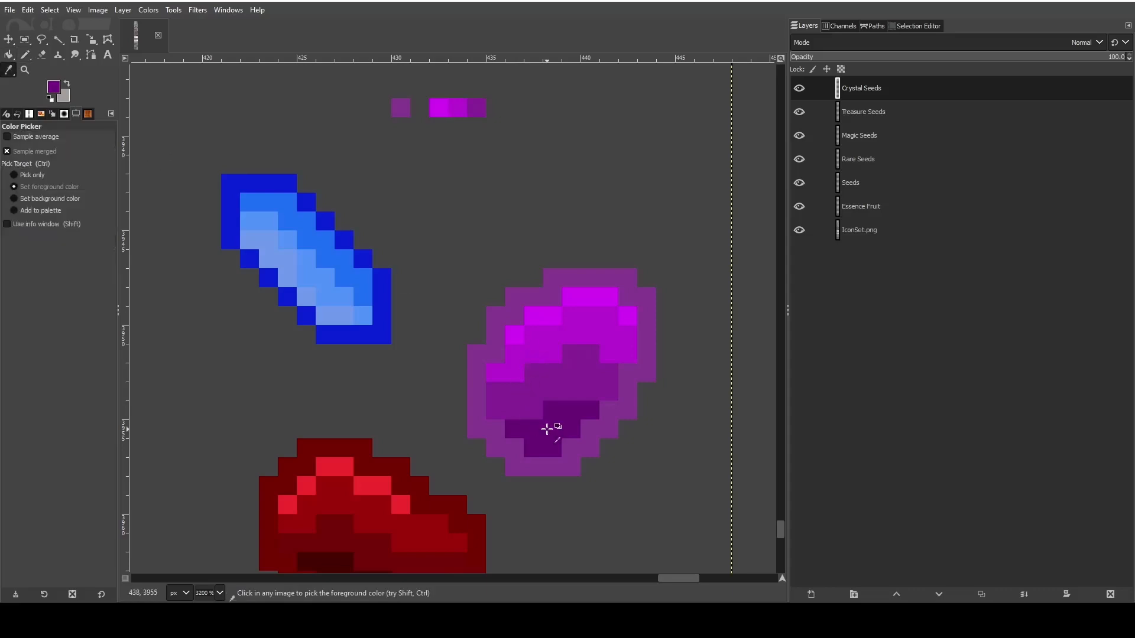
left_click(24, 54)
left_click(502, 111)
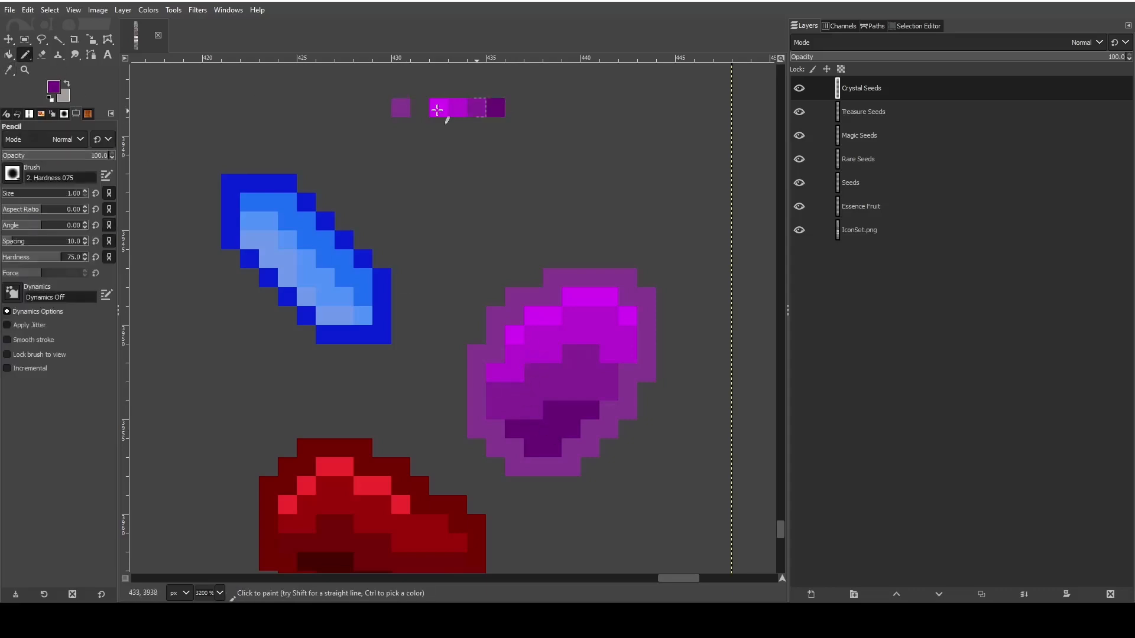
- Erase the whole original purple seed, keeping the row of color swatches
left_click(8, 70)
left_click(41, 54)
mouse_move(504, 317)
left_mouse_down()
mouse_move(475, 334)
mouse_move(480, 429)
mouse_move(496, 427)
mouse_move(511, 306)
mouse_move(554, 292)
mouse_move(556, 274)
mouse_move(644, 299)
mouse_move(646, 374)
mouse_move(626, 415)
mouse_move(604, 419)
mouse_move(579, 460)
mouse_move(547, 467)
mouse_move(512, 457)
mouse_move(514, 436)
mouse_move(607, 403)
mouse_move(565, 395)
mouse_move(603, 380)
mouse_move(487, 330)
mouse_move(617, 308)
mouse_move(576, 349)
mouse_move(545, 321)
mouse_move(595, 305)
mouse_move(602, 354)
mouse_move(586, 368)
mouse_move(535, 369)
mouse_move(571, 393)
mouse_move(550, 421)
left_mouse_up()
left_click(533, 467)
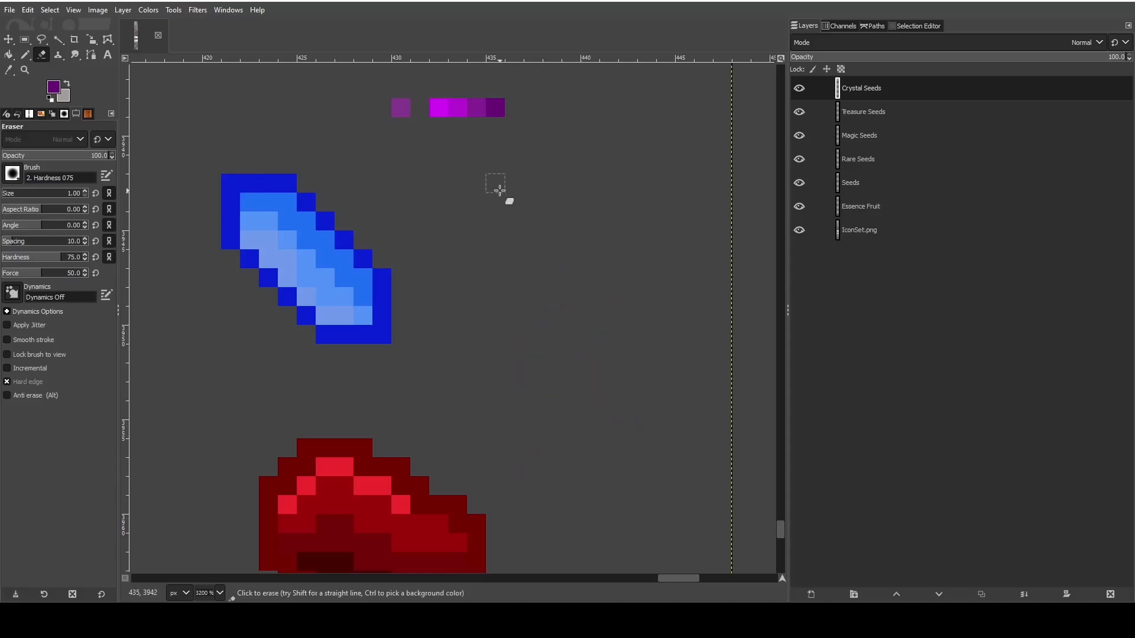
- Sample the outline purple swatch and pencil a new crystal's squared lower-left end and its diagonal upper-left edge
left_click(8, 70)
left_click(400, 108)
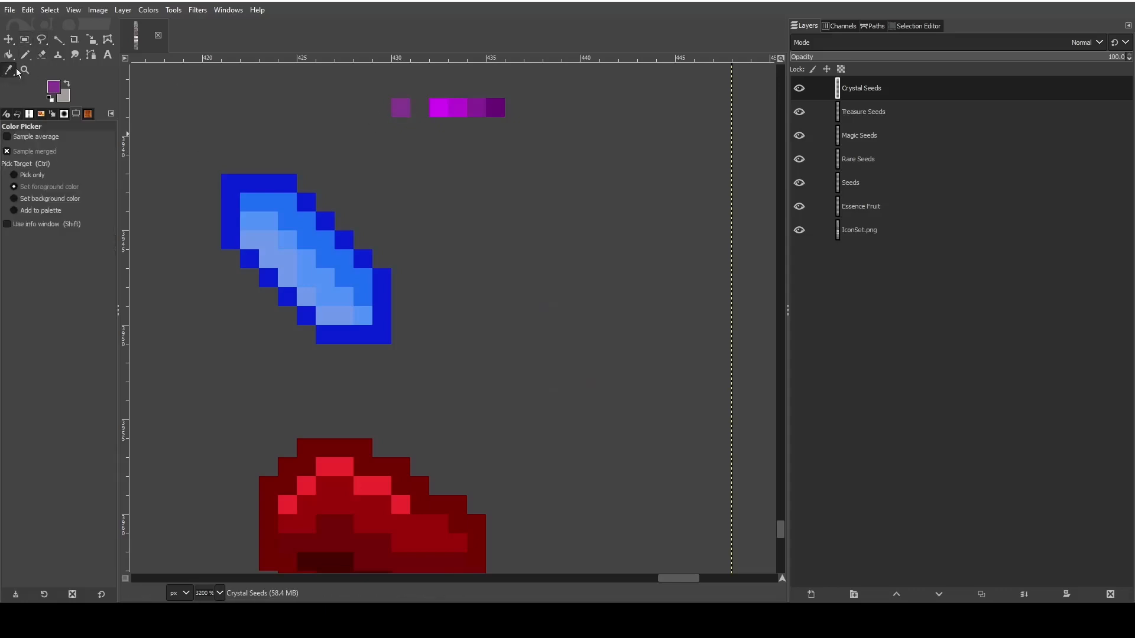
left_click(25, 55)
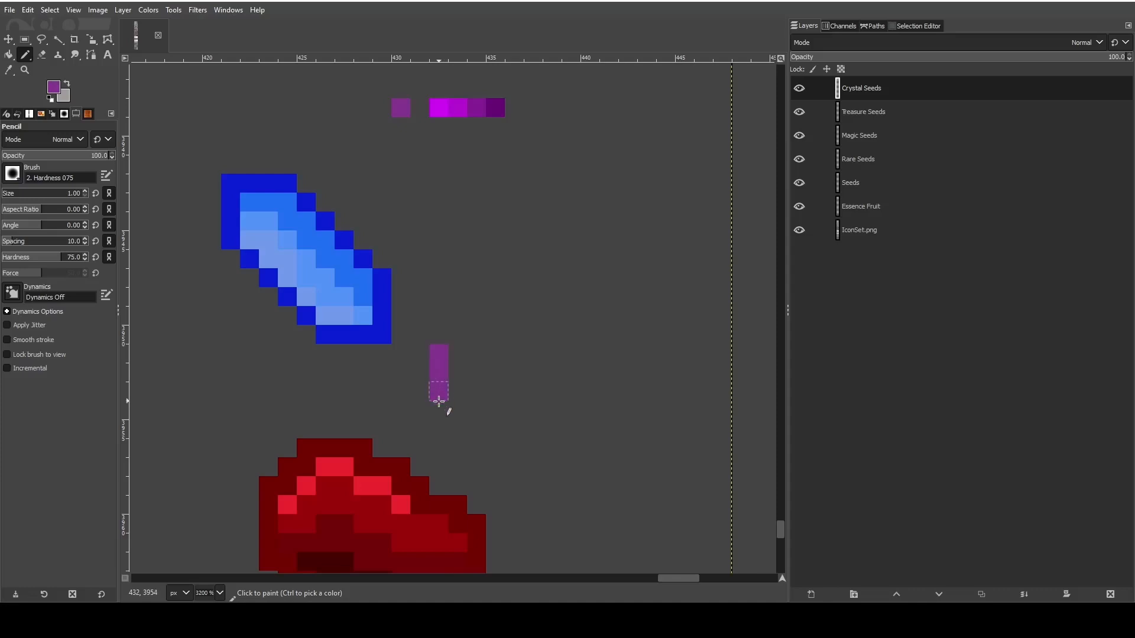
left_click_drag(439, 401, 447, 422)
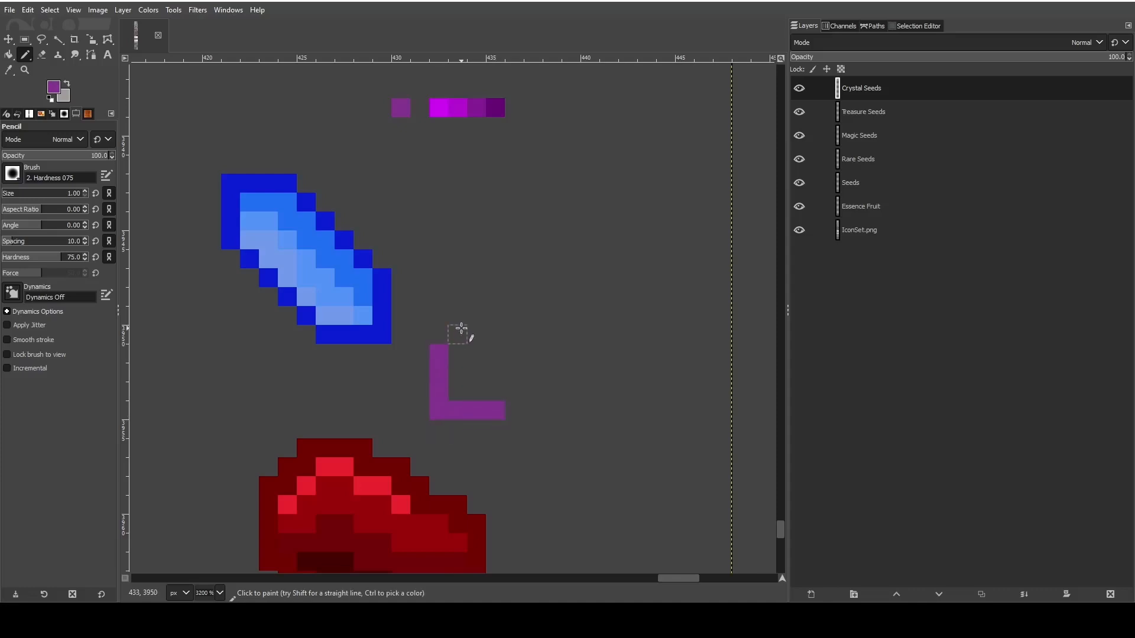
left_click(501, 296)
left_click(514, 278)
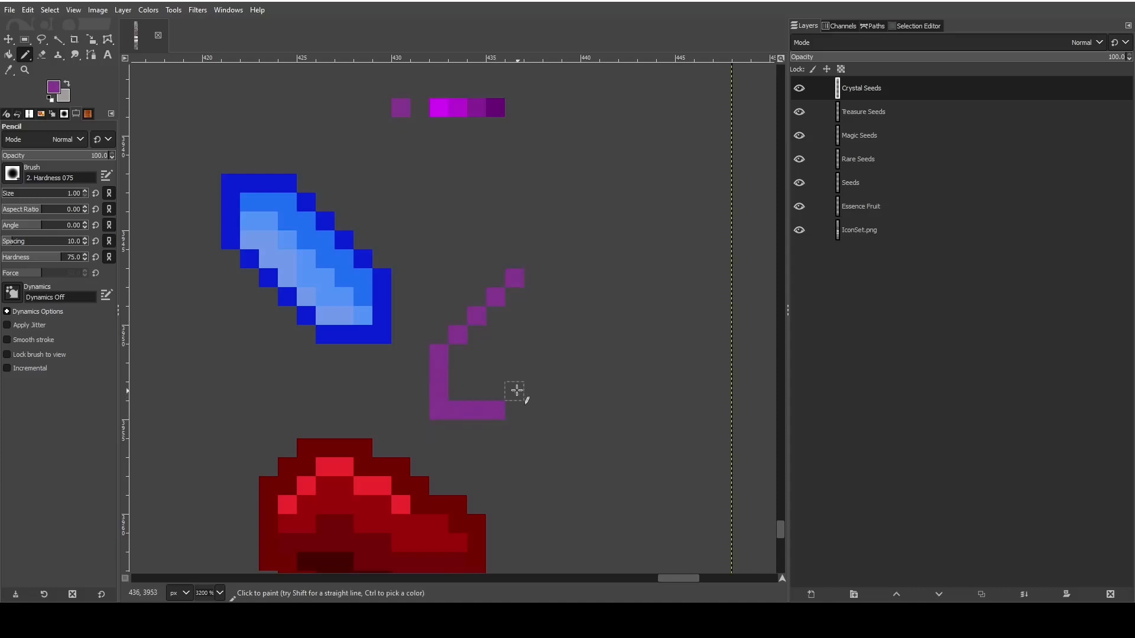
- Pencil the purple crystal's diagonal lower-right edge and squared upper-right end to close the outline
left_click(514, 390)
left_click(533, 372)
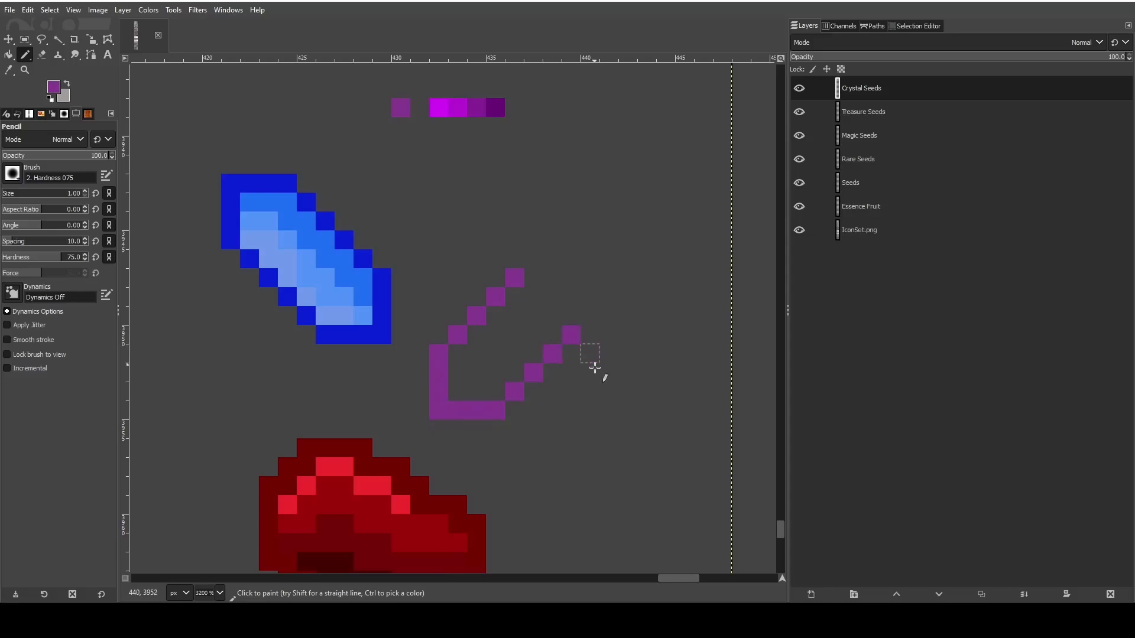
mouse_move(533, 259)
left_mouse_down()
mouse_move(571, 259)
mouse_move(592, 297)
left_mouse_up()
left_click(595, 306)
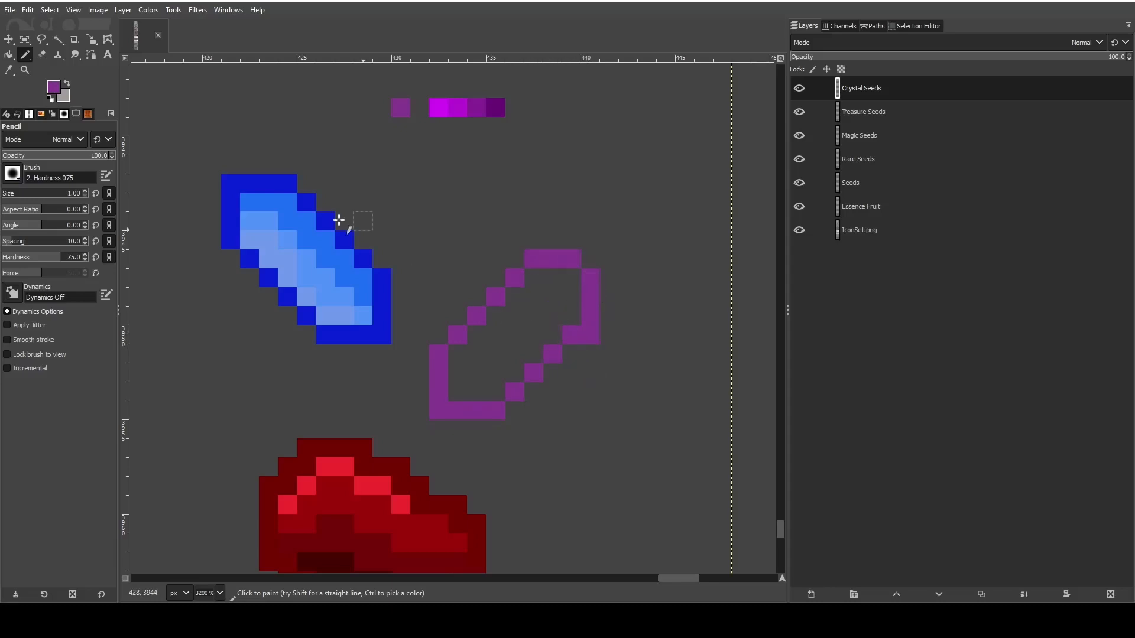
- Erase the sharp corner pixels at both ends of the purple and blue crystal outlines
left_click(44, 56)
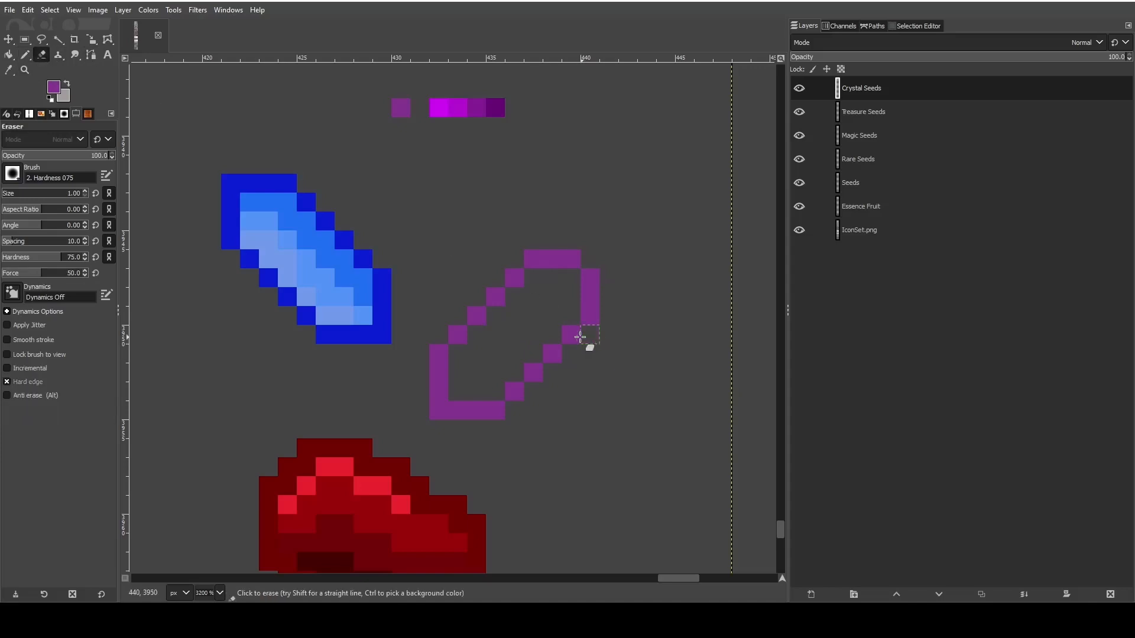
left_click(439, 410)
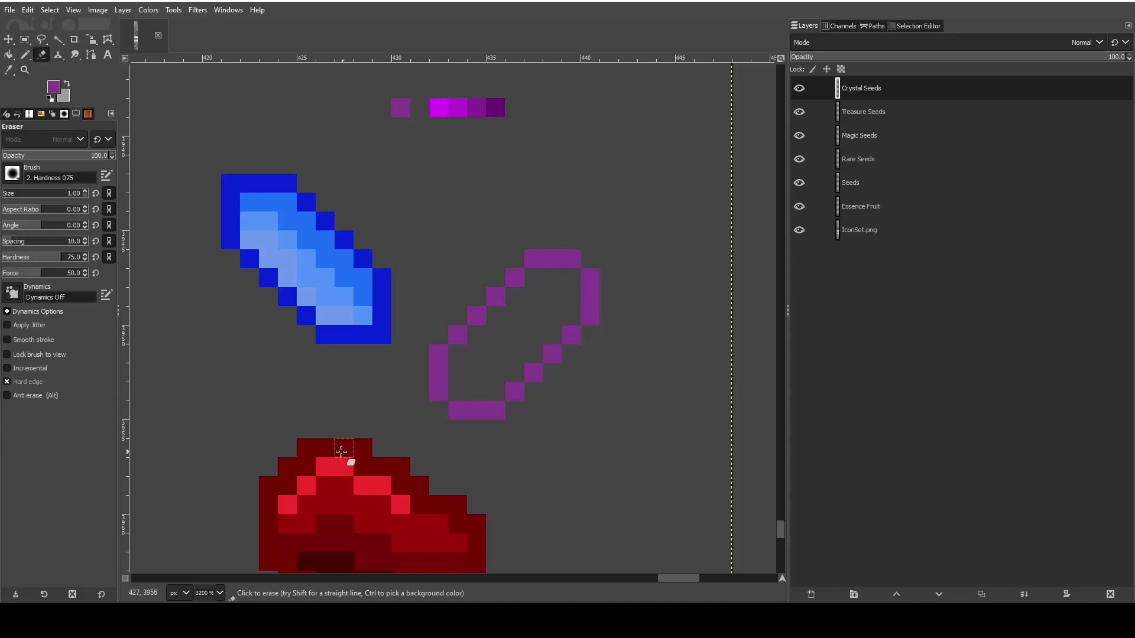
left_click(382, 335)
left_click(230, 183)
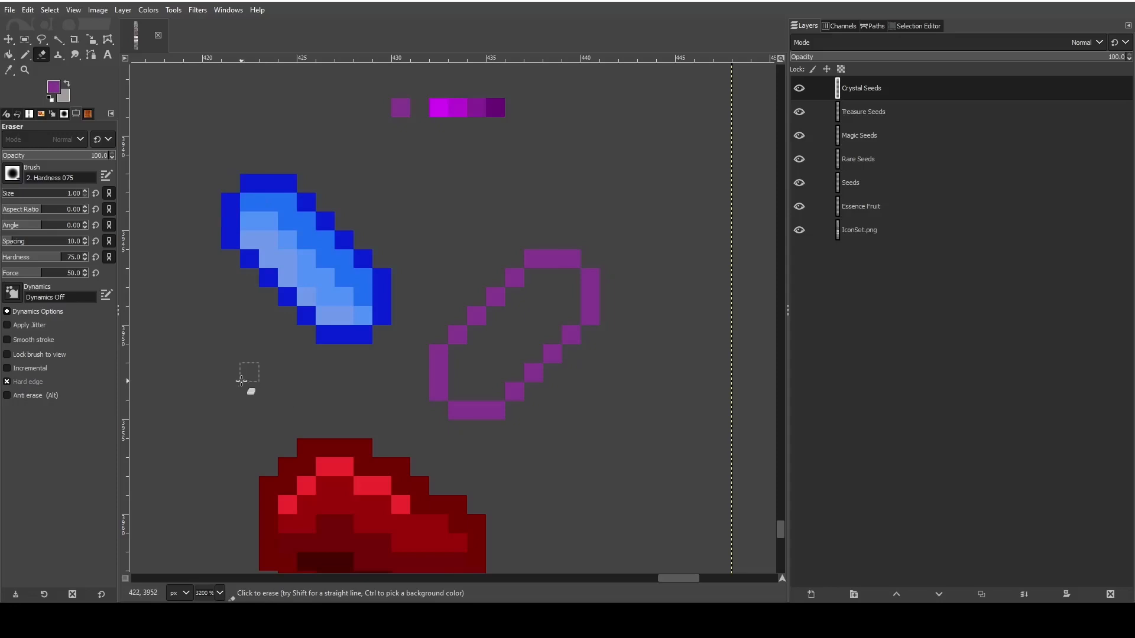
- Sample the brightest magenta swatch and pencil a highlight band along the inside of the purple crystal's lower-right edge
left_click(9, 70)
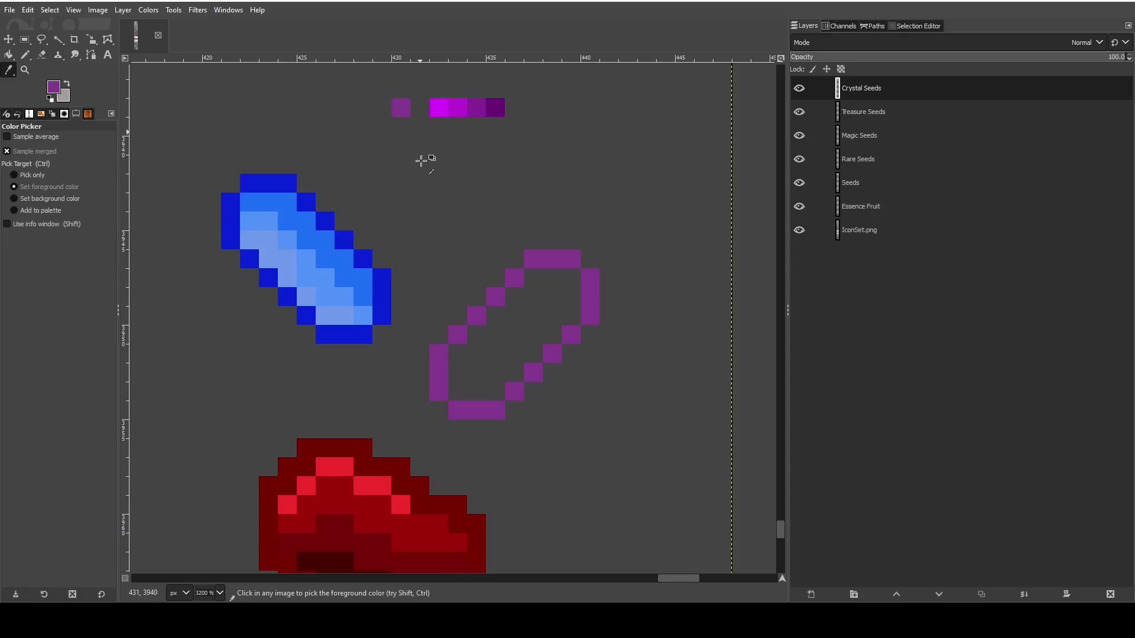
left_click(433, 110)
key("n")
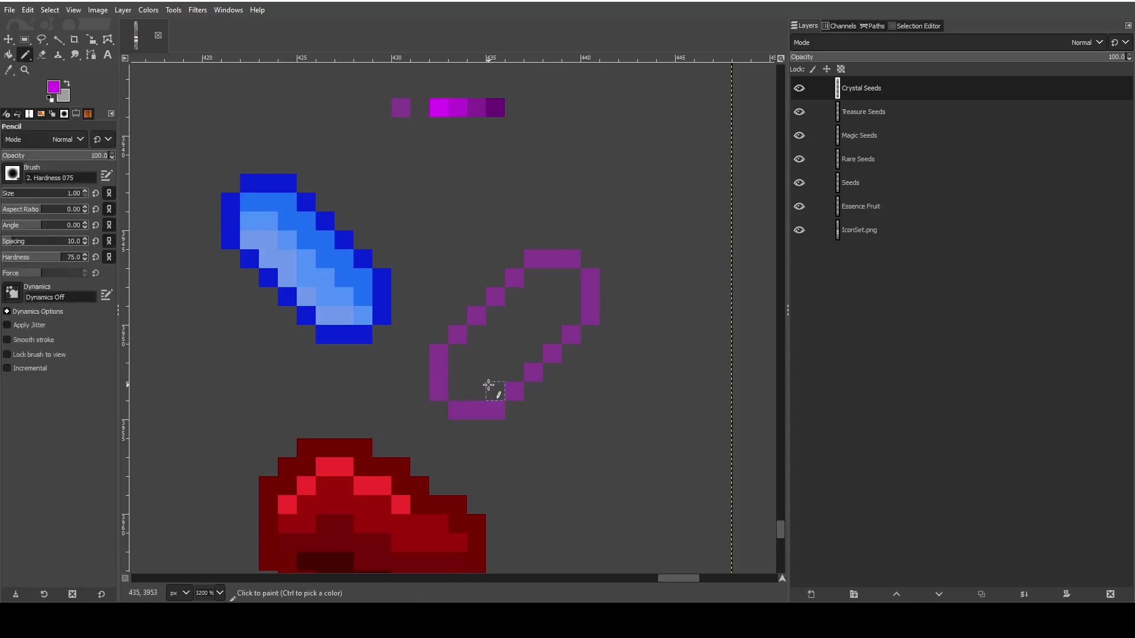
left_click_drag(499, 390, 481, 389)
left_click(514, 372)
left_click(533, 353)
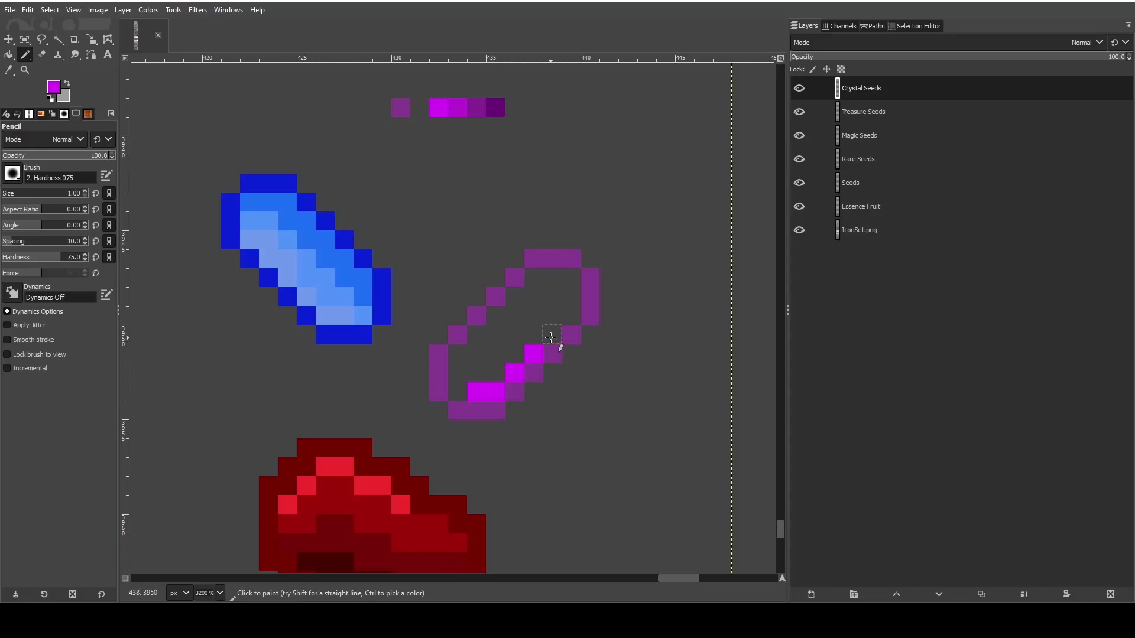
left_click(552, 334)
left_click(571, 316)
left_click(556, 322)
left_click(538, 335)
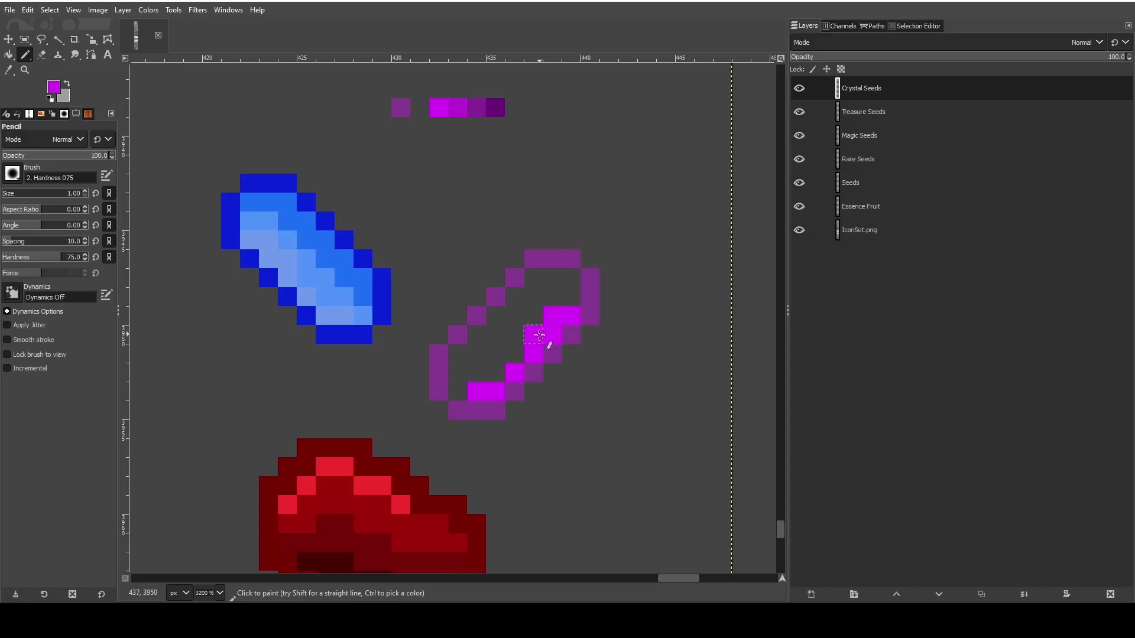
- Sample the medium magenta swatch and pencil a diagonal band alongside the bright highlight in the purple crystal
left_click(9, 70)
key("n")
left_click(455, 389)
left_click_drag(485, 373, 506, 355)
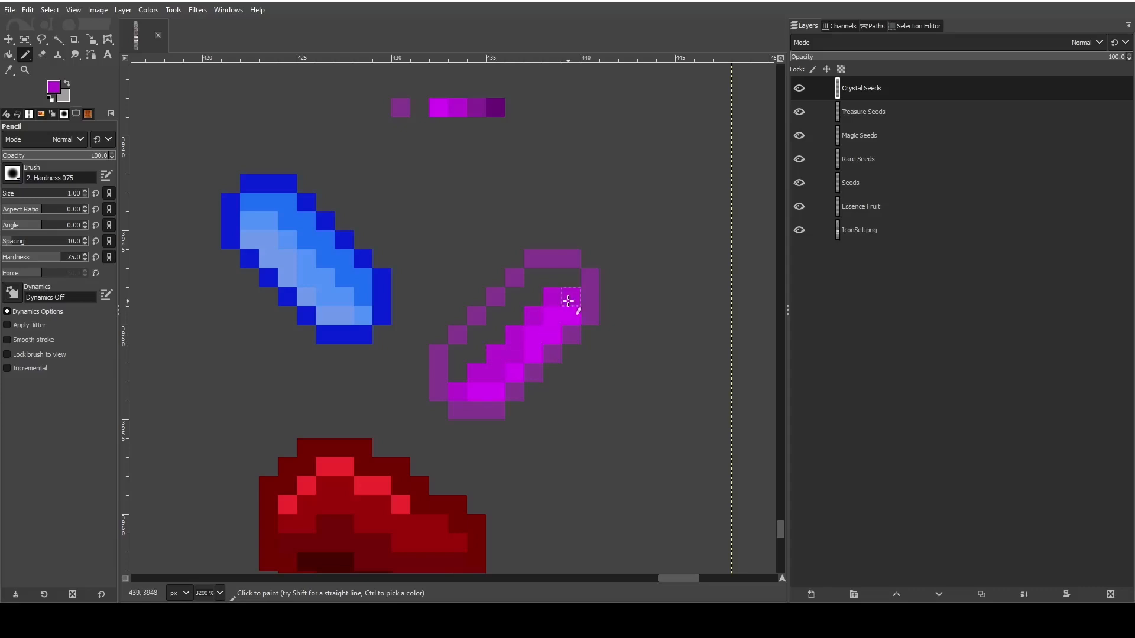
- Sample the dark purple swatch and fill the remaining empty band along the purple crystal's upper-left inside
left_click(8, 69)
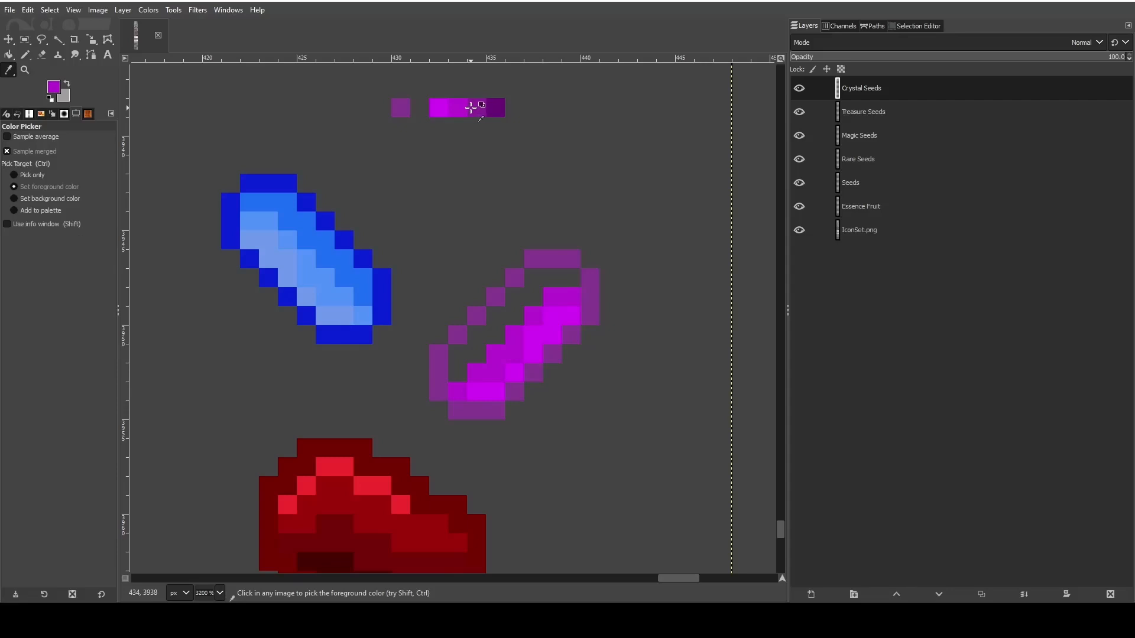
left_click(471, 107)
left_click(9, 54)
left_click(25, 55)
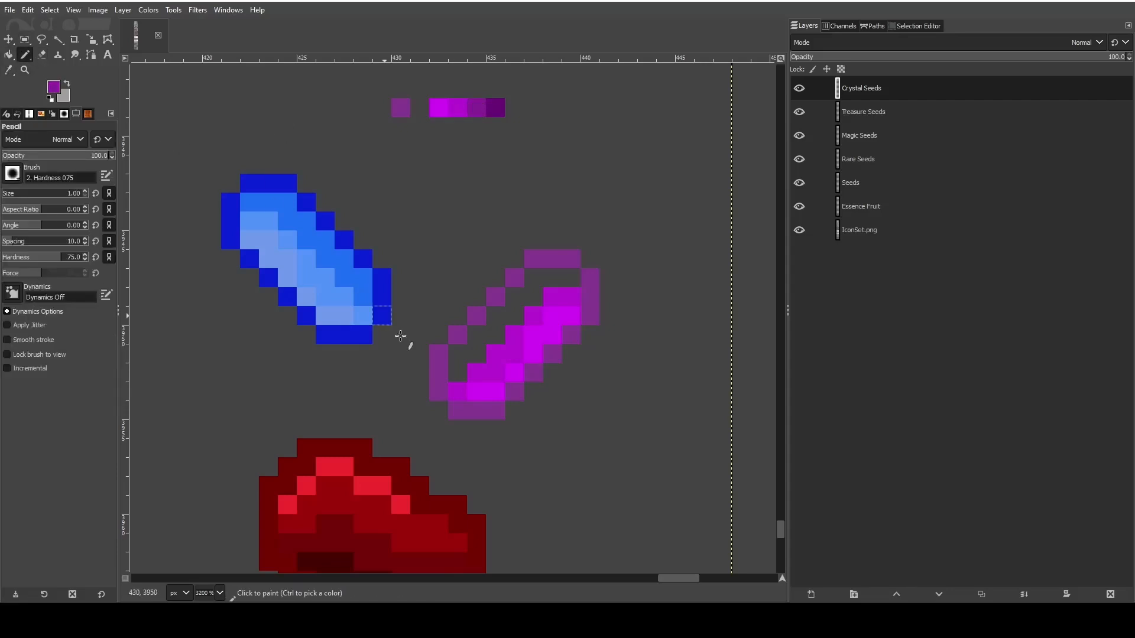
mouse_move(455, 372)
left_mouse_down()
mouse_move(535, 296)
mouse_move(532, 276)
mouse_move(568, 275)
left_mouse_up()
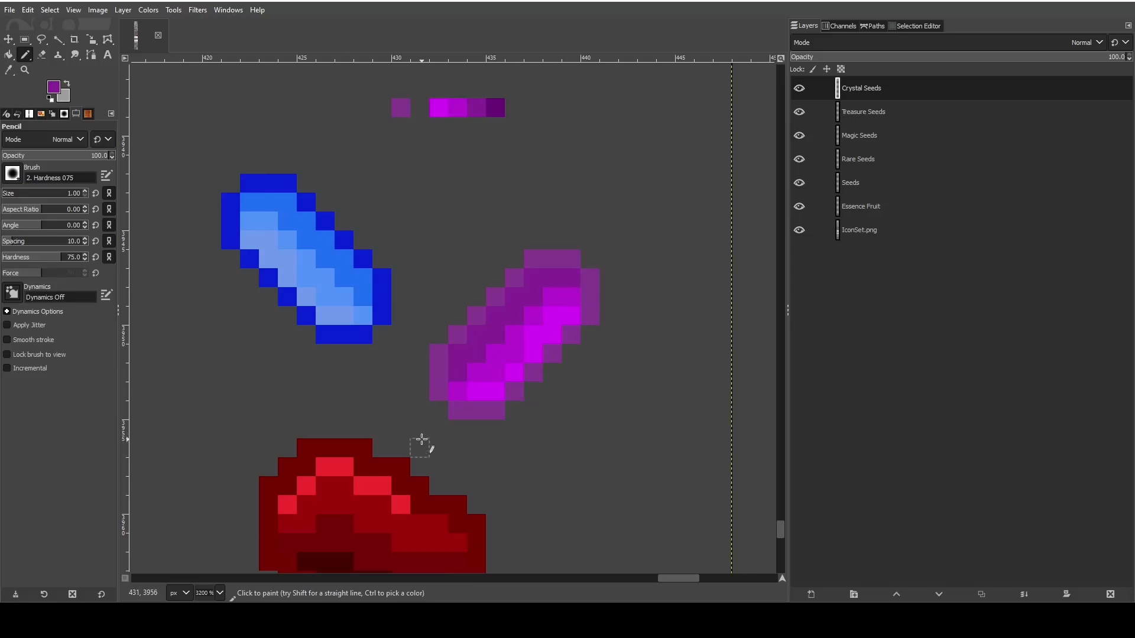
scroll(412, 415, "right", 3)
scroll(413, 401, "left", 3)
scroll(429, 376, "left", 3)
scroll(423, 376, "right", 3)
scroll(437, 384, "down", 5)
scroll(413, 393, "up", 5)
scroll(398, 397, "down", 5)
scroll(398, 397, "up", 5)
- Erase the row of purple color swatches above the crystals
left_click(42, 54)
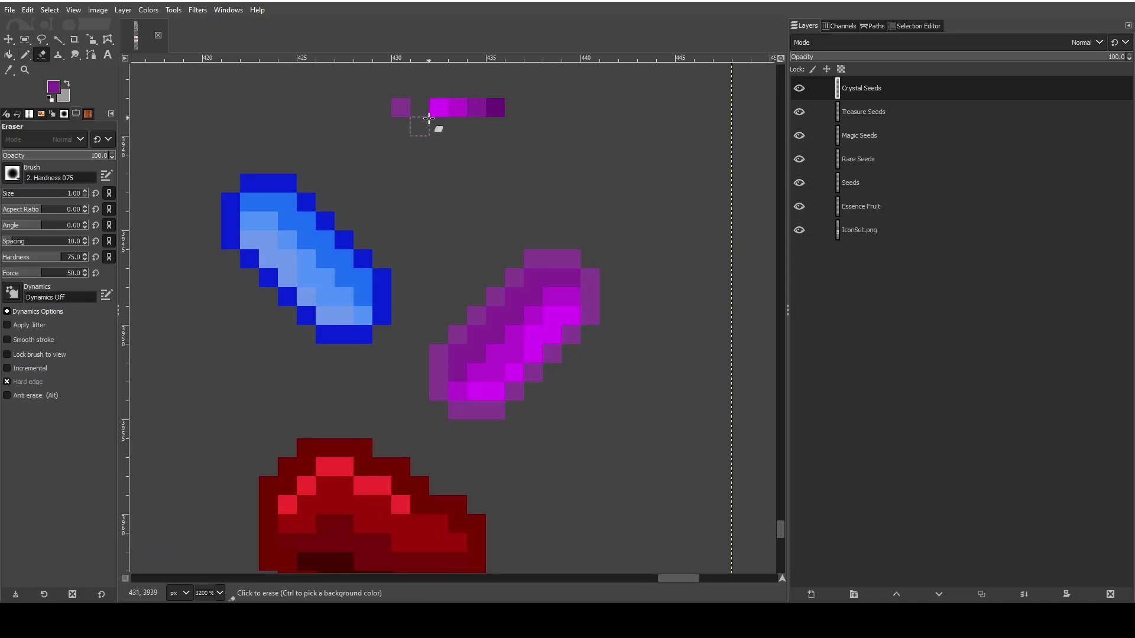
left_click_drag(401, 107, 508, 106)
- Cut a 1 × 7 pixel strip of color shades from the red crystal, place it to the crystal's right as swatches, and anchor it
scroll(429, 321, "down", 3)
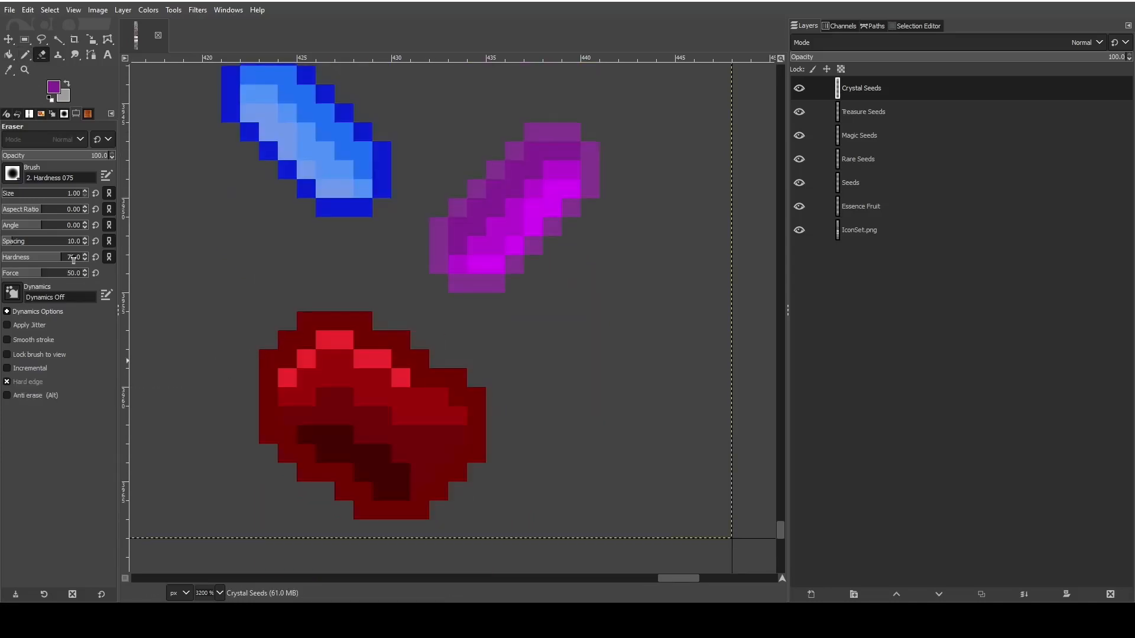
key("r")
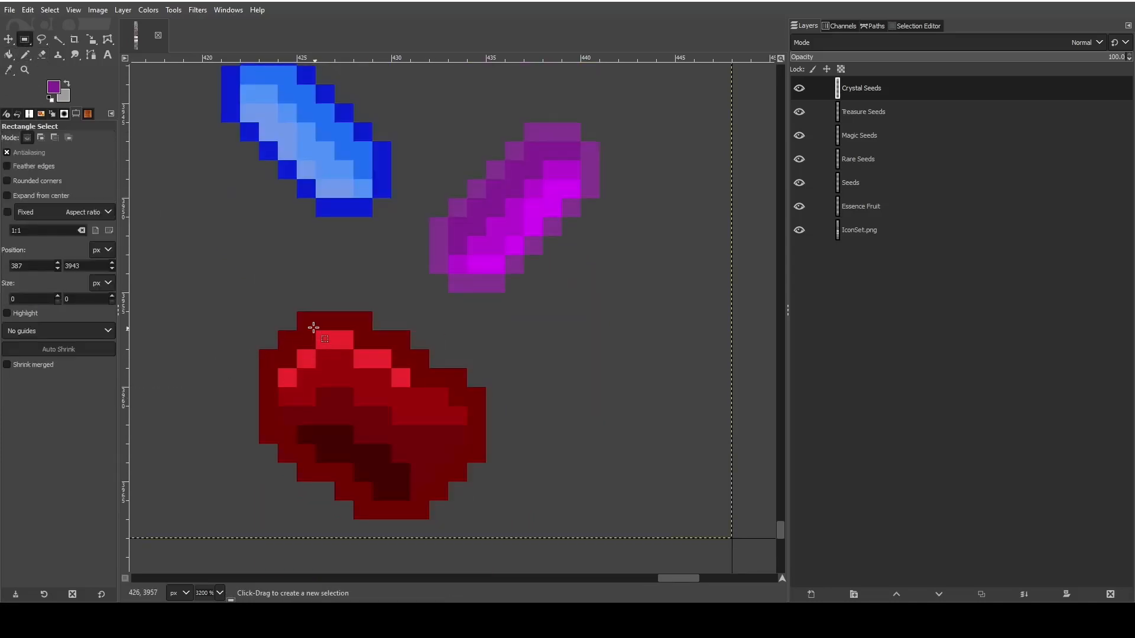
left_click_drag(316, 307, 333, 448)
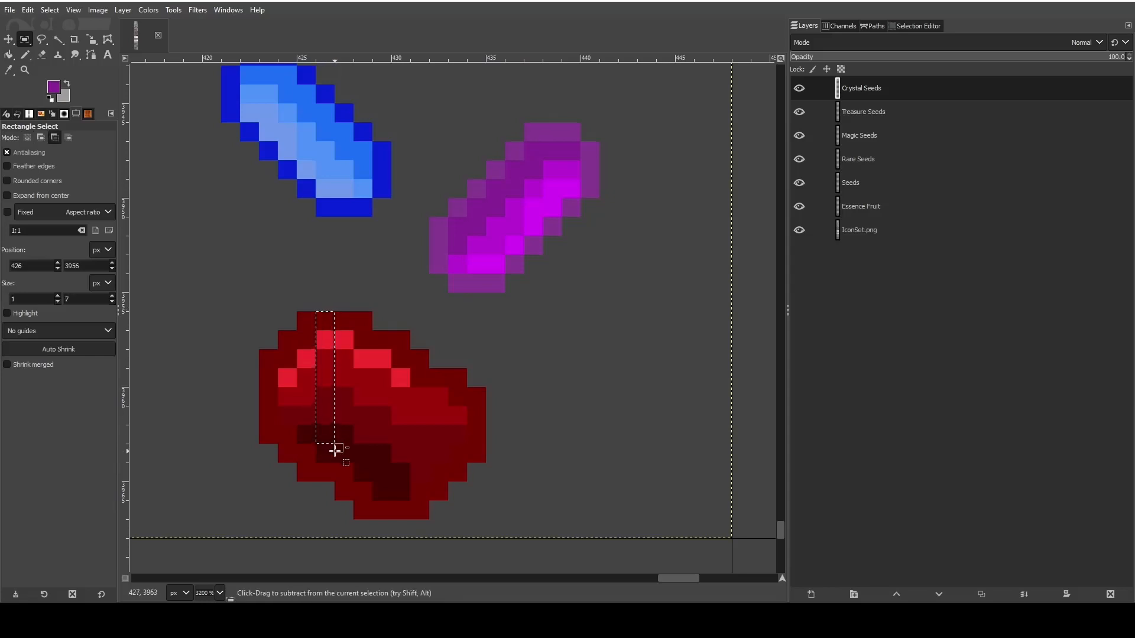
key("ctrl+x")
key("ctrl+v")
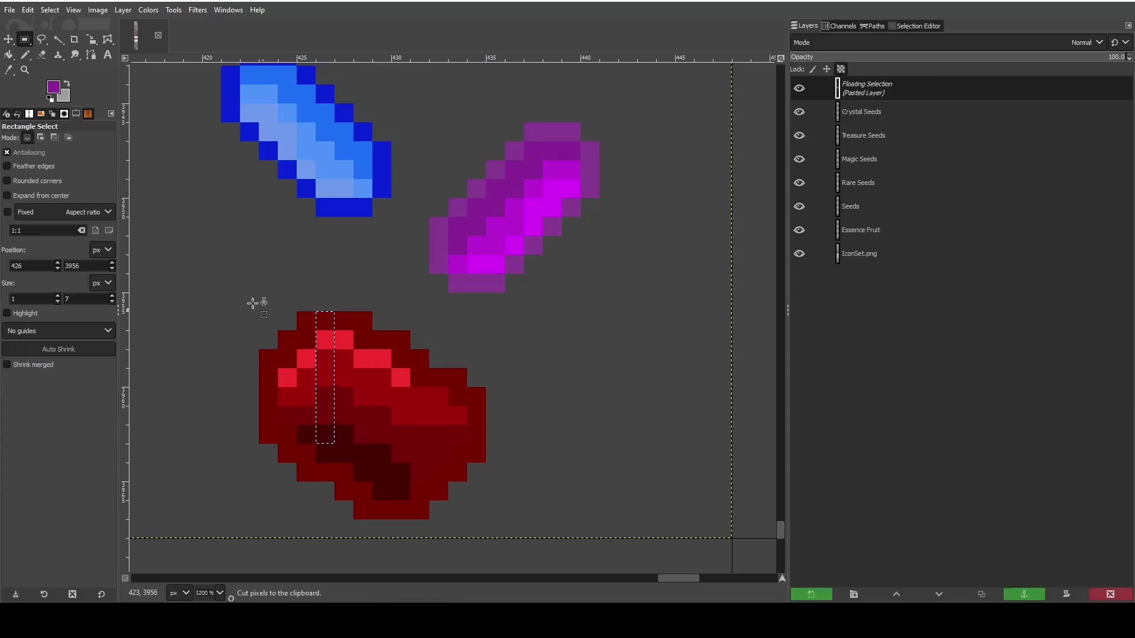
key("m")
left_click_drag(326, 405, 623, 391)
left_click(1023, 594)
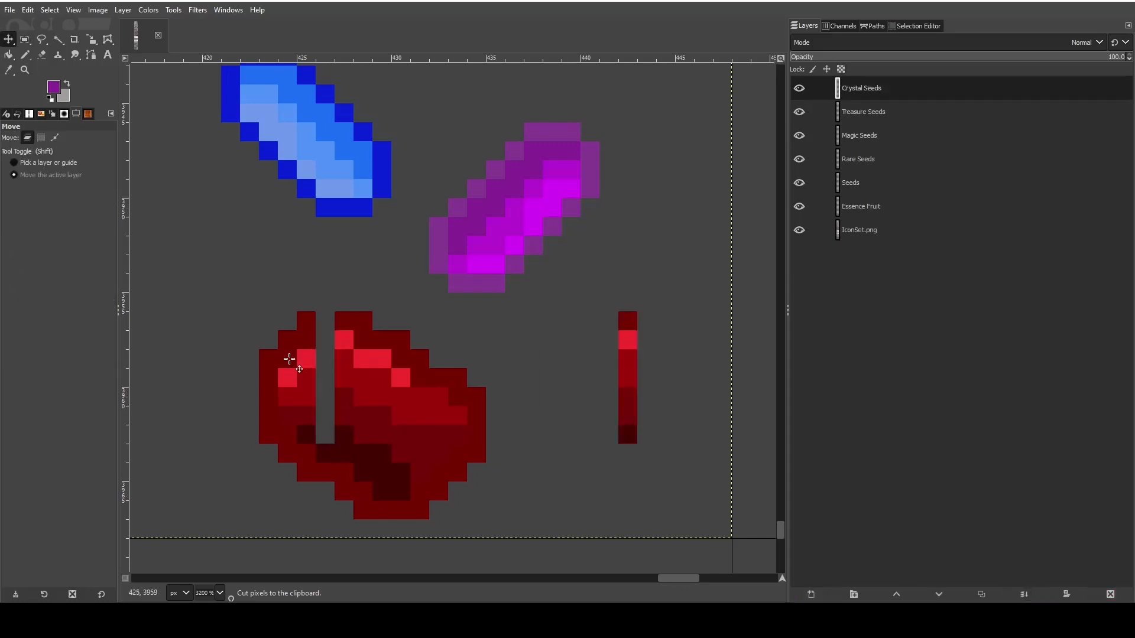
- Erase most of the old red crystal with a size 7 eraser, keeping the strip of red swatches
left_click(41, 55)
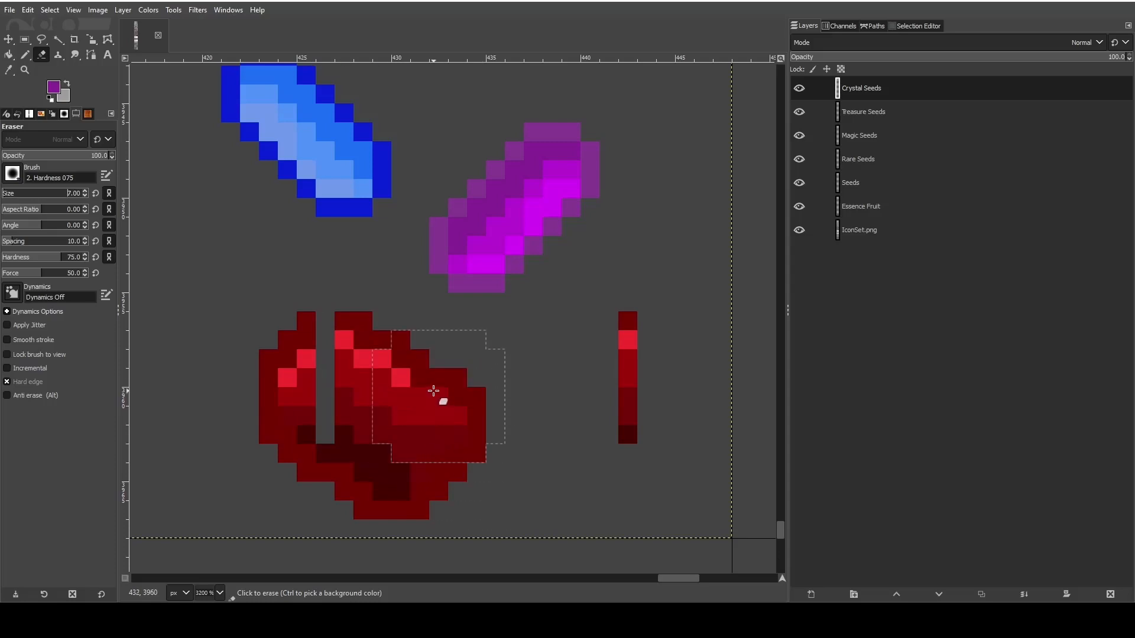
mouse_move(433, 391)
left_mouse_down()
mouse_move(279, 365)
mouse_move(280, 417)
mouse_move(348, 416)
mouse_move(344, 451)
mouse_move(357, 426)
left_mouse_up()
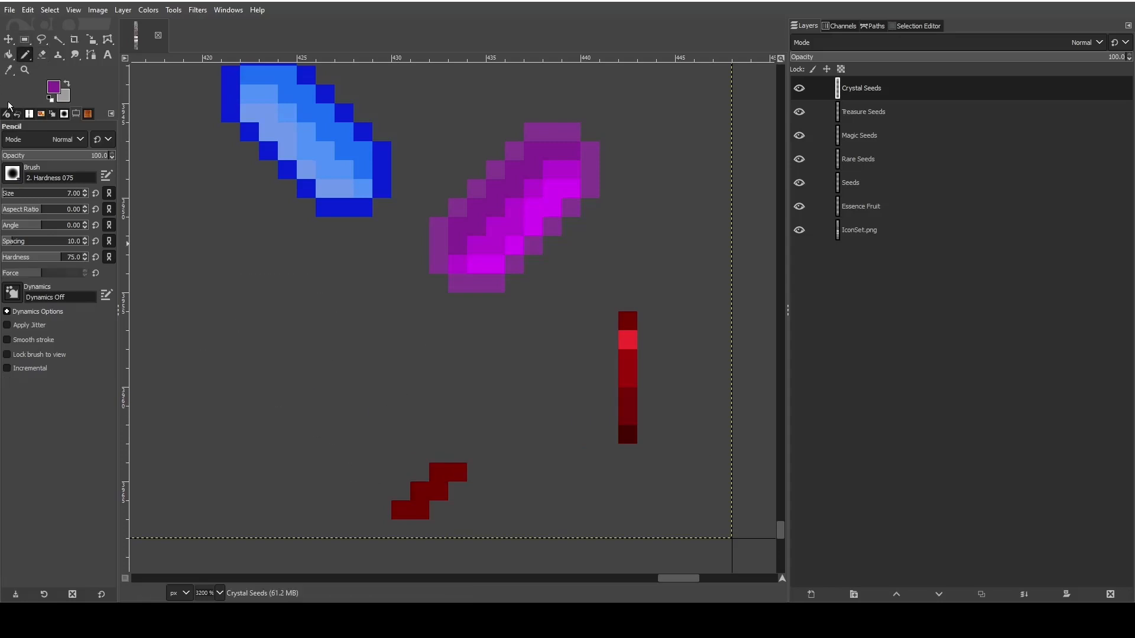
- Sample the dark red swatch and pencil the lower-right corner of a smaller crystal outline with a size 1 brush
left_click(9, 69)
left_click(627, 319)
key("n")
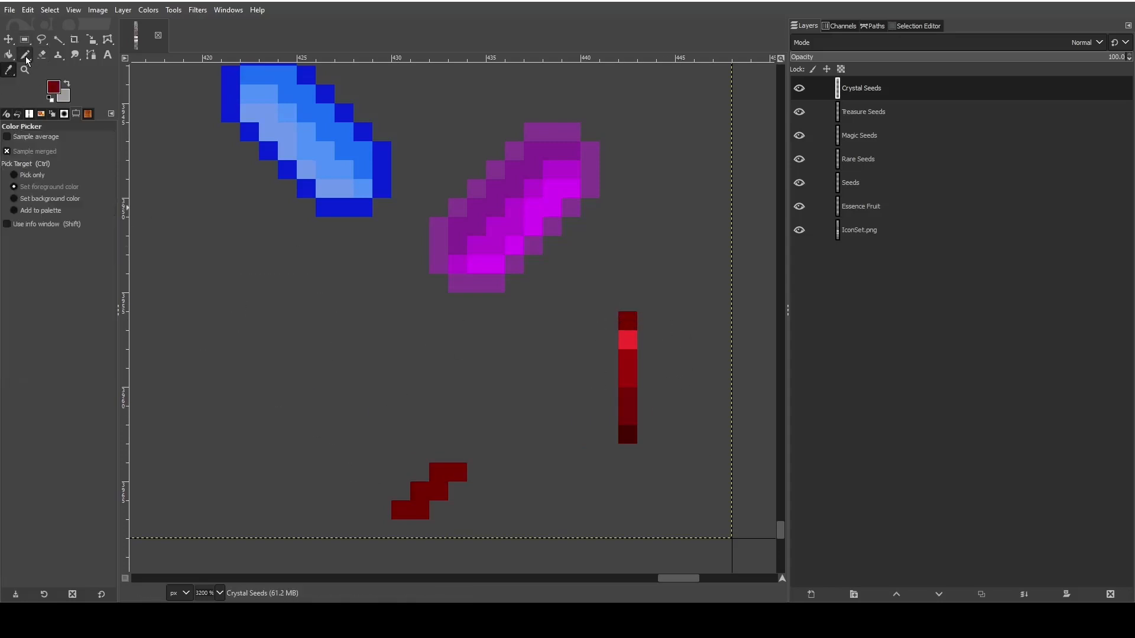
scroll(73, 198, "down", 6)
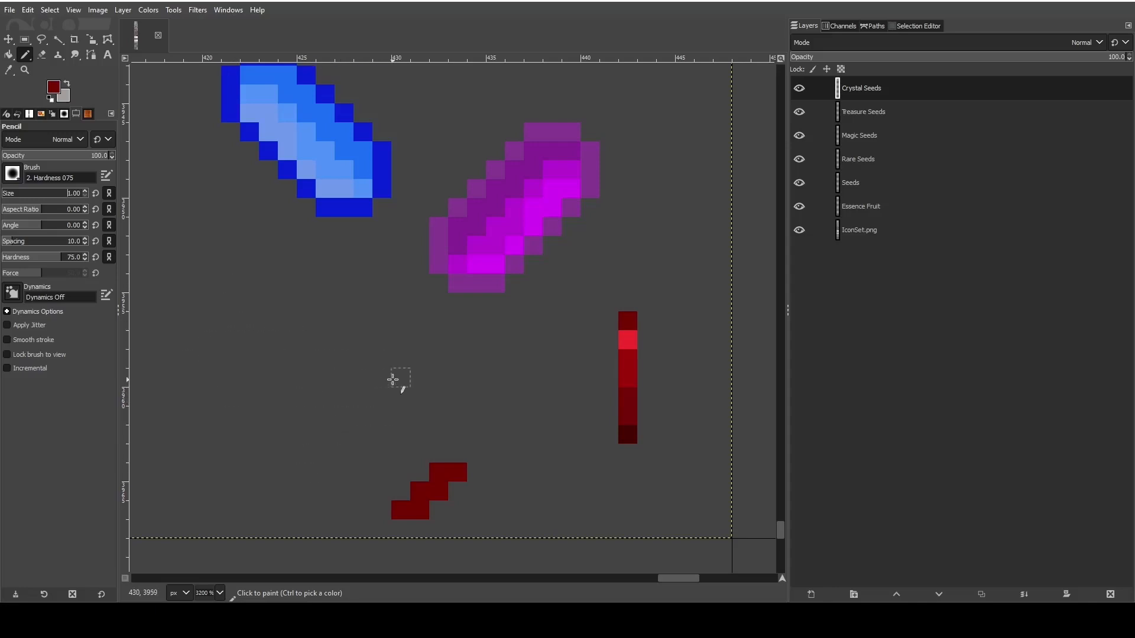
left_click_drag(381, 375, 380, 400)
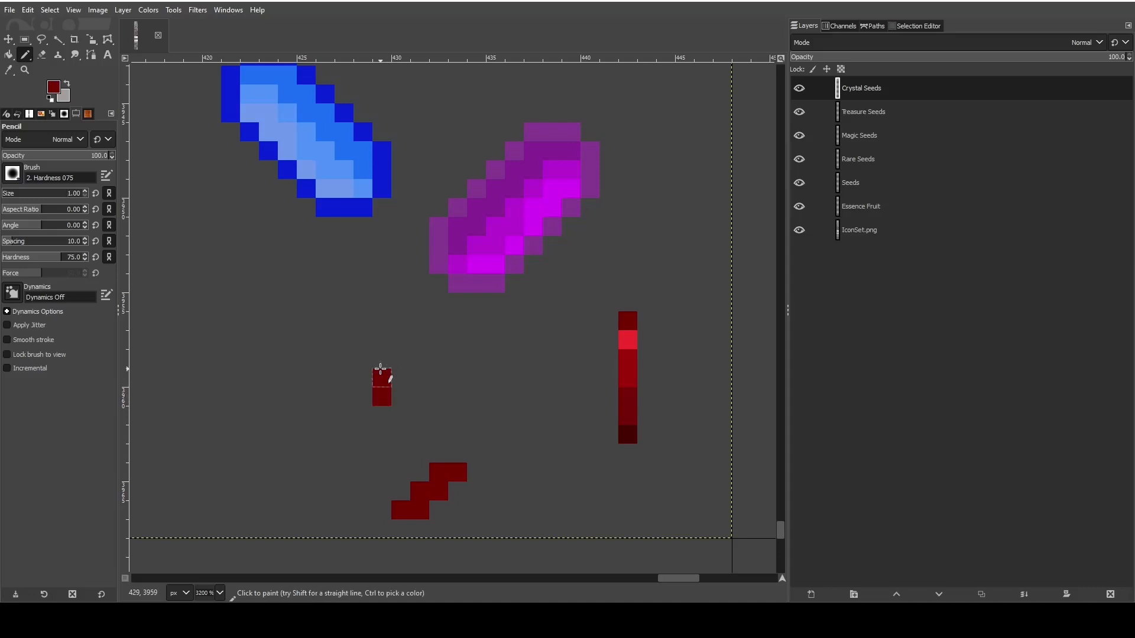
left_click(379, 412)
left_click(324, 433, "shift")
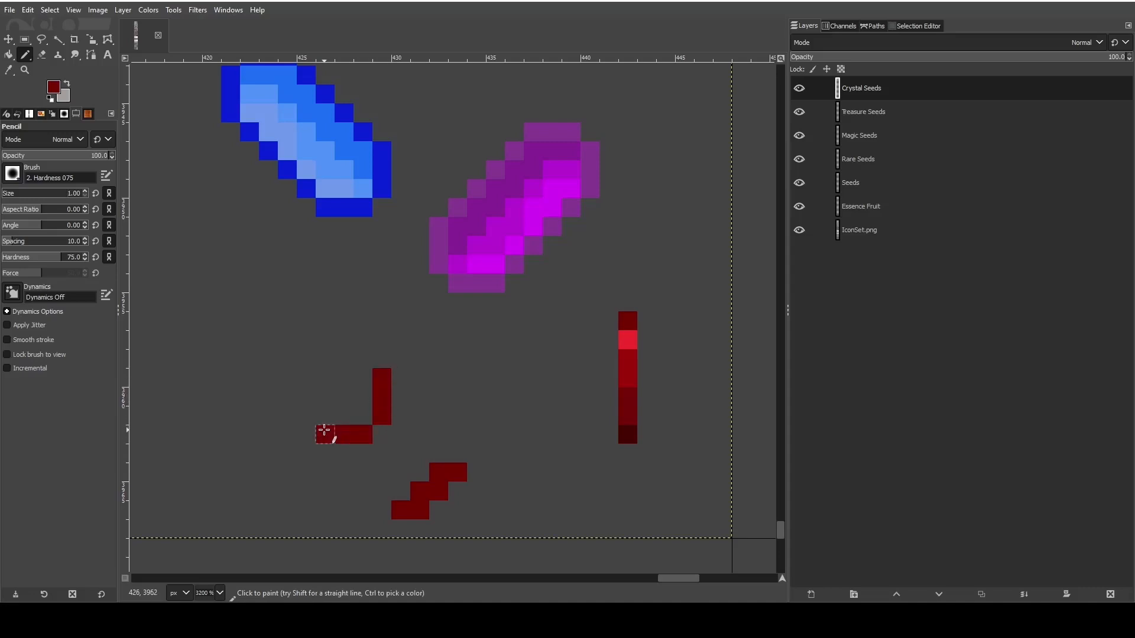
- Erase the leftover dark red fragment of the old crystal below the new outline
key("shift+e")
mouse_move(461, 471)
left_mouse_down()
mouse_move(429, 471)
mouse_move(419, 505)
mouse_move(385, 502)
left_mouse_up()
key("o")
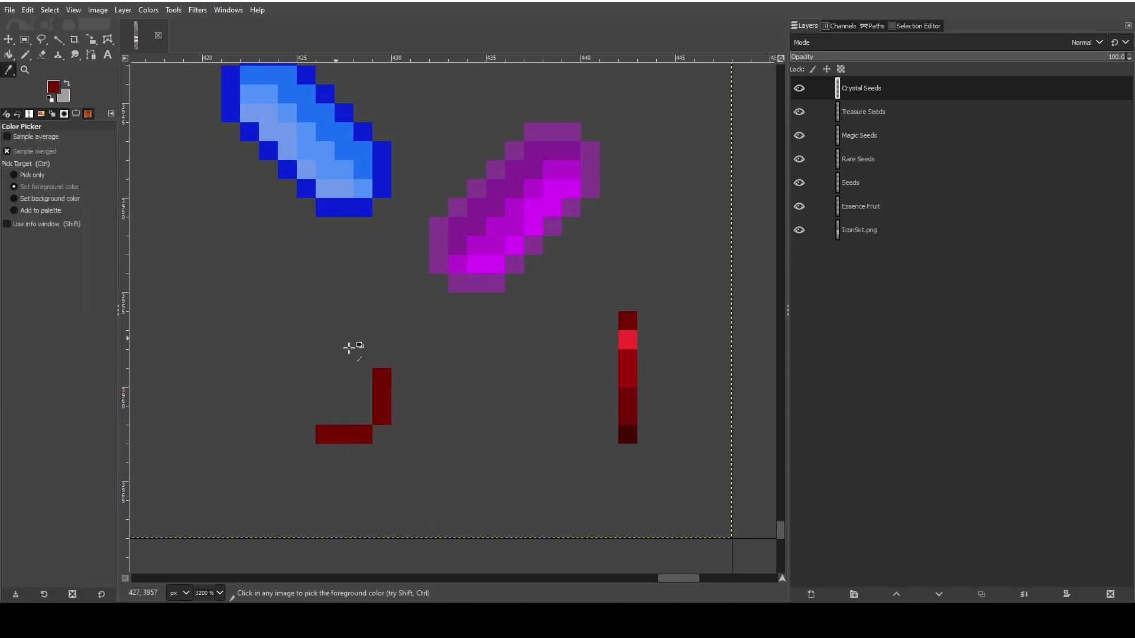
- Pencil the two parallel diagonal sides of the red crystal outline toward the upper left and erase the stray pixel on the lower side
key("n")
left_click_drag(367, 357, 306, 302)
left_click_drag(313, 420, 248, 354)
key("shift+e")
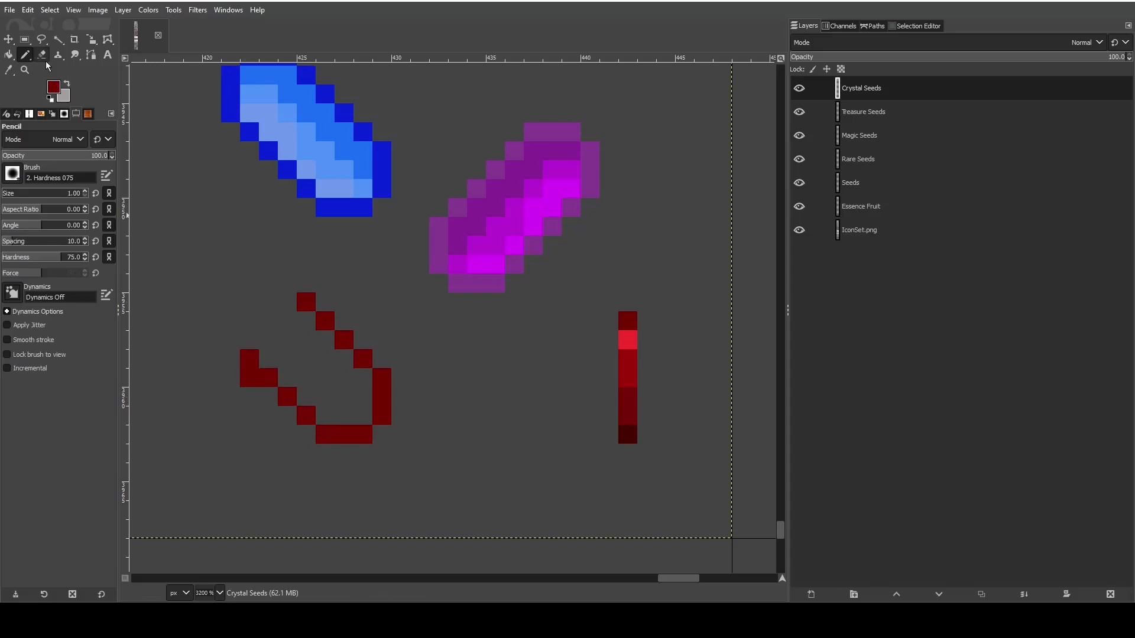
left_click(249, 378)
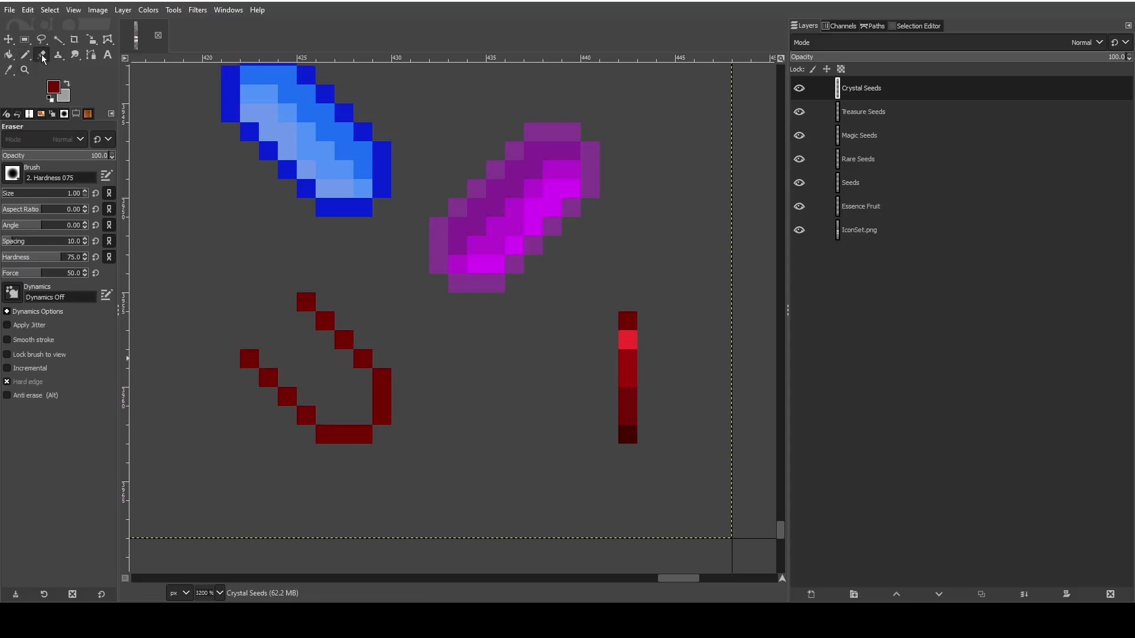
left_click(25, 55)
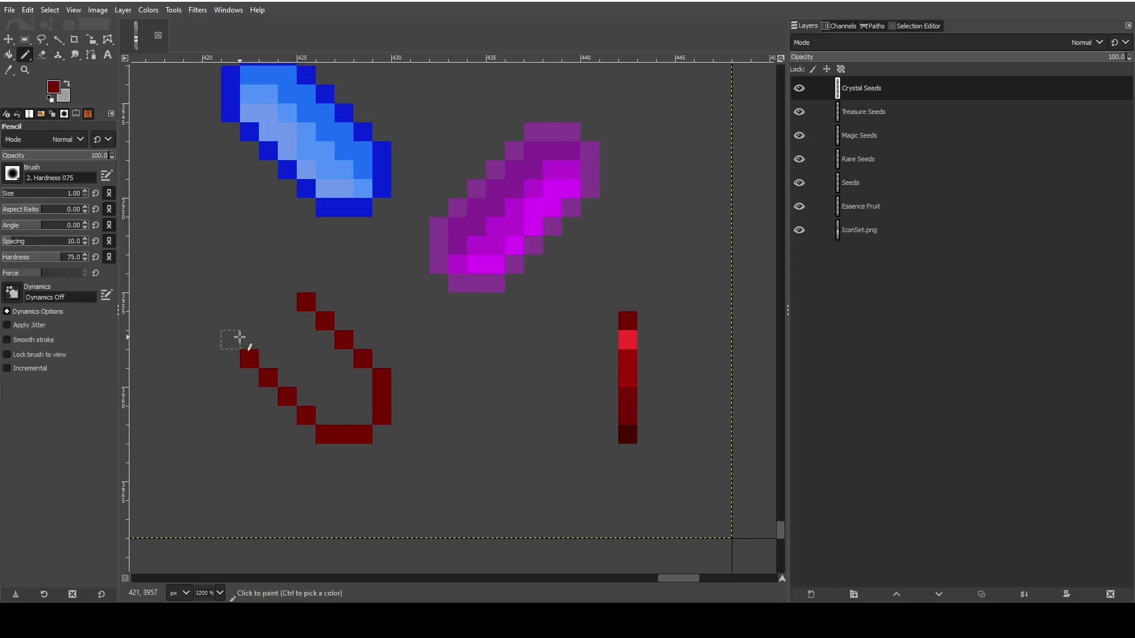
- Close the upper-left end of the red crystal outline and round its corners by erasing and repainting single pixels
mouse_move(244, 337)
left_mouse_down()
mouse_move(247, 292)
mouse_move(260, 281)
mouse_move(306, 282)
left_mouse_up()
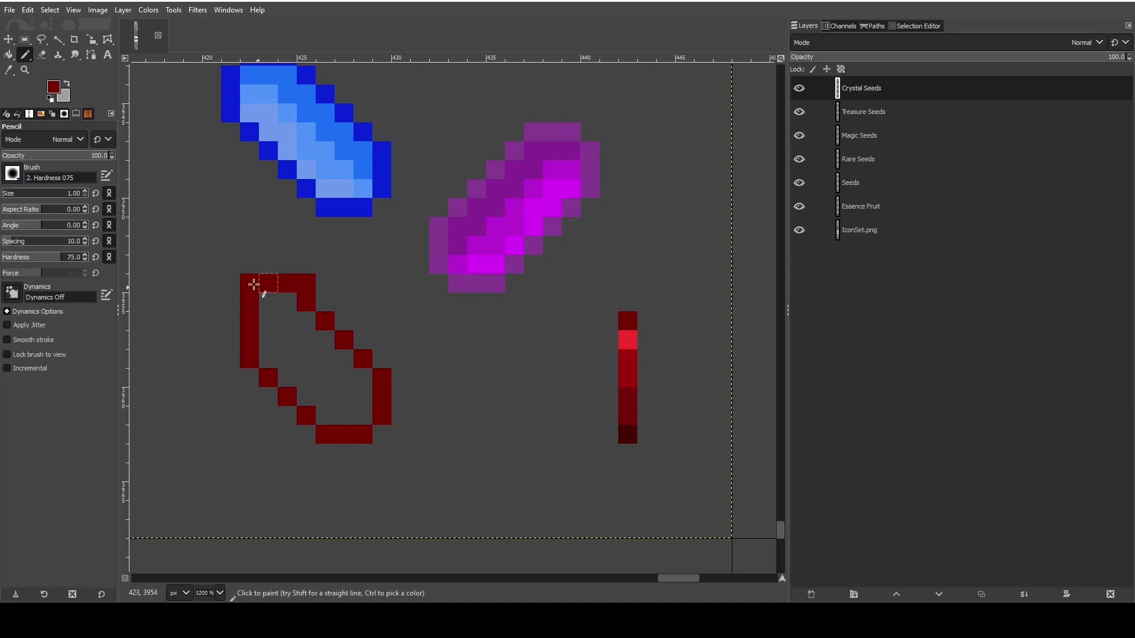
key("shift+e")
left_click(250, 283)
left_click(306, 301)
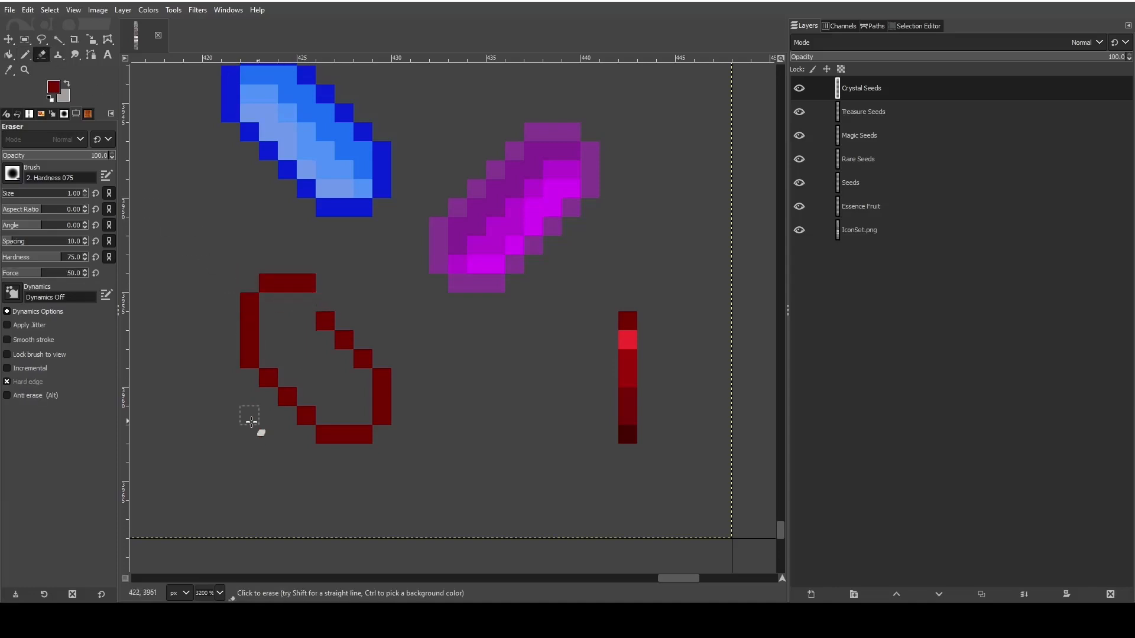
key("n")
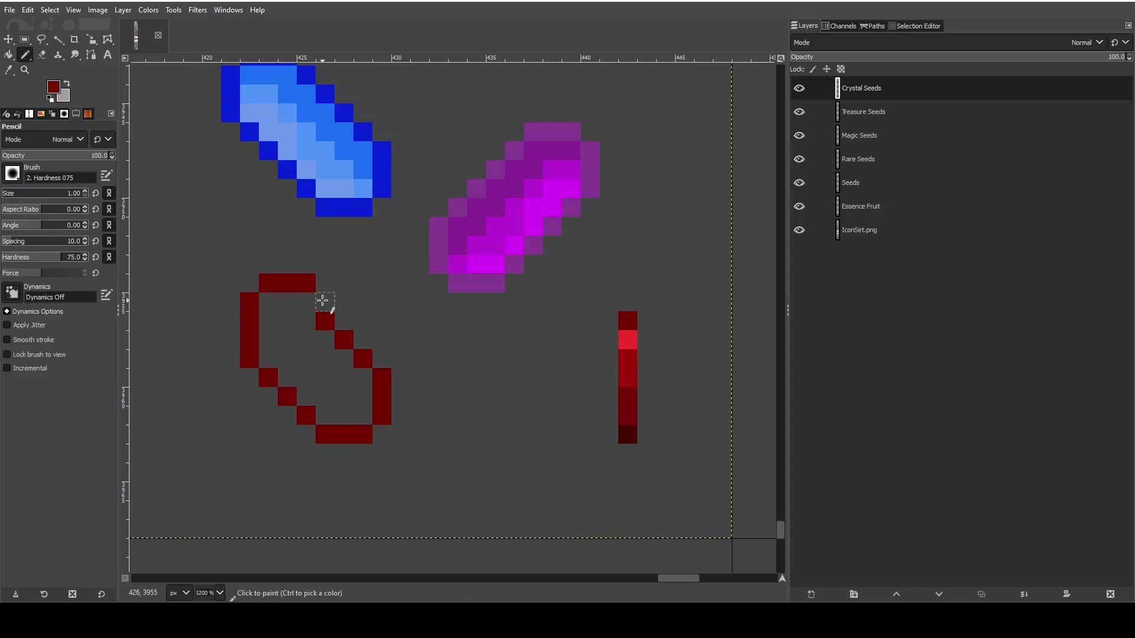
left_click(324, 302)
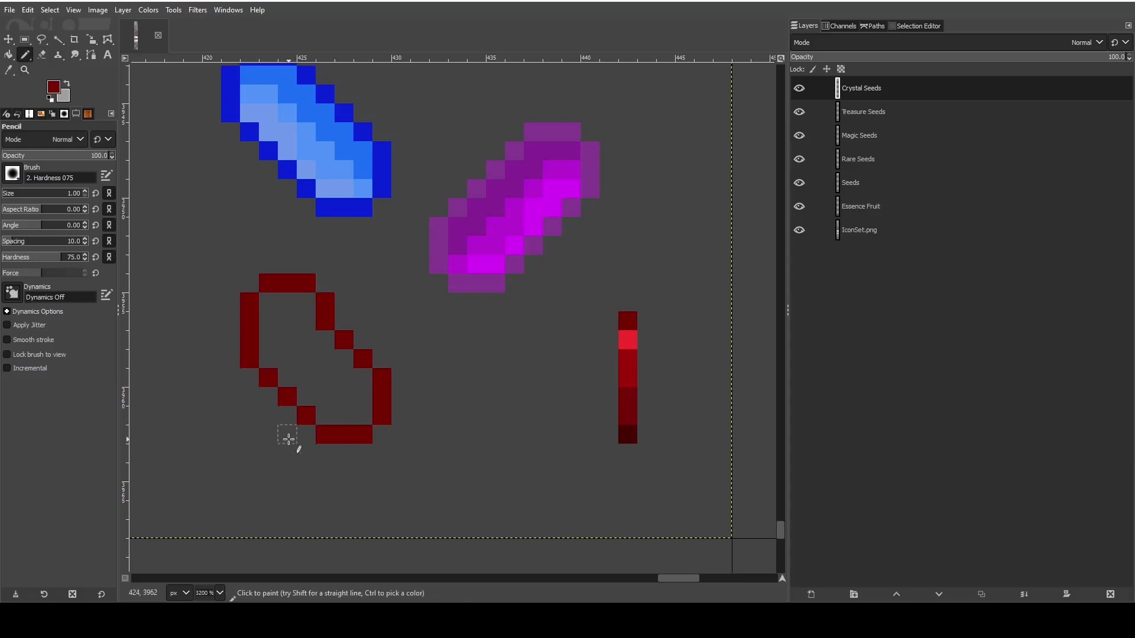
- Shift the lower part of the red outline's left edge one pixel inward and erase the surplus pixels
left_click(247, 339)
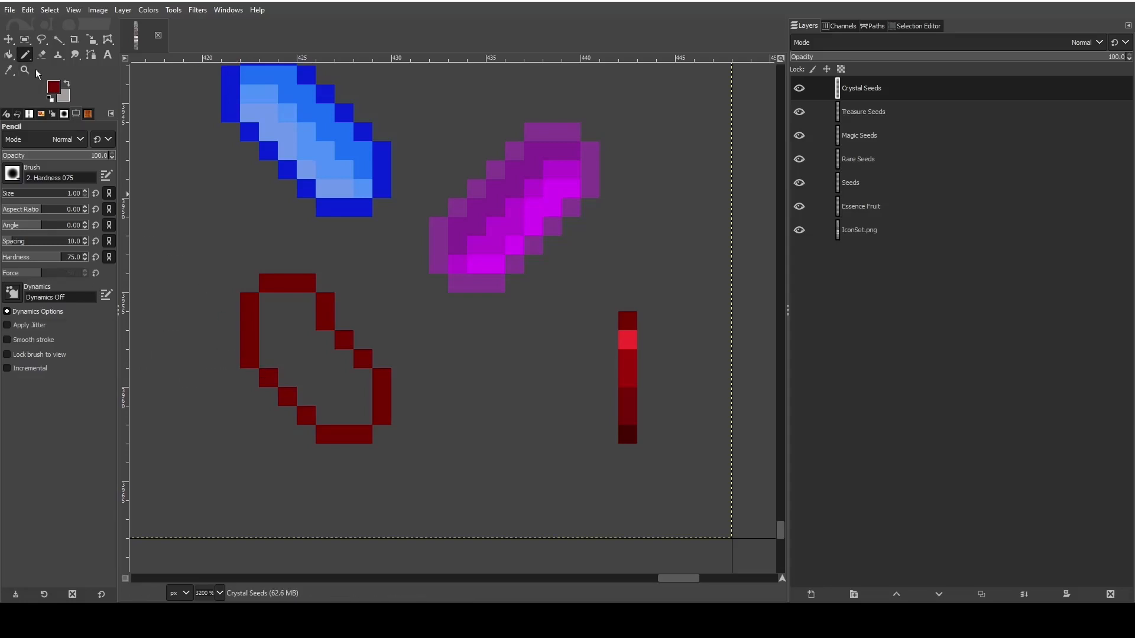
key("shift+e")
key("n")
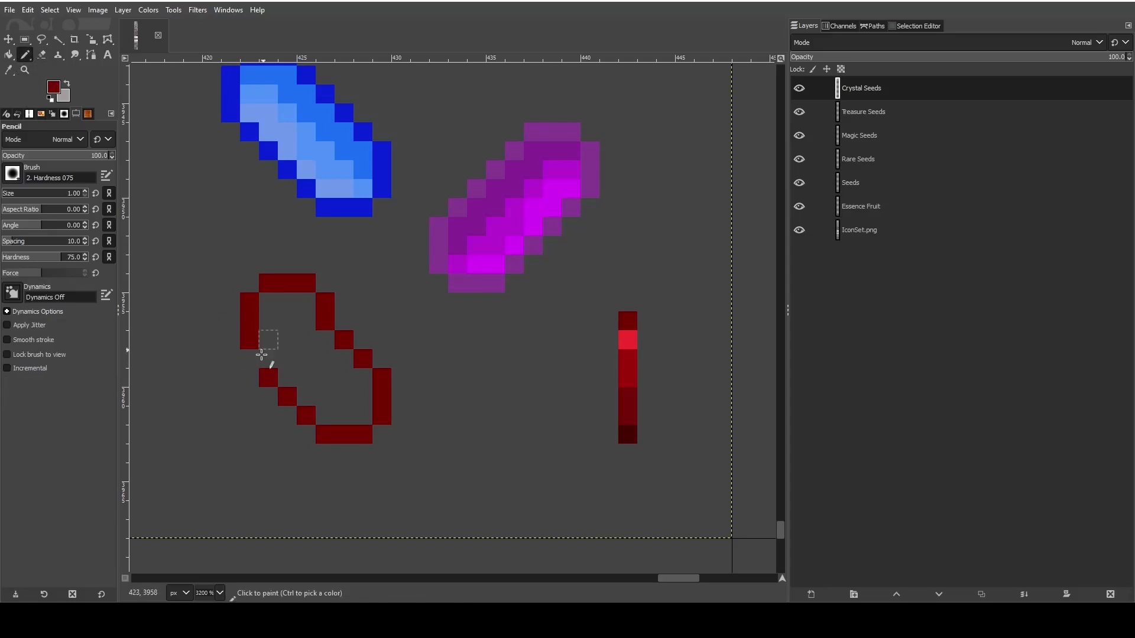
left_click_drag(263, 359, 267, 339)
key("shift+e")
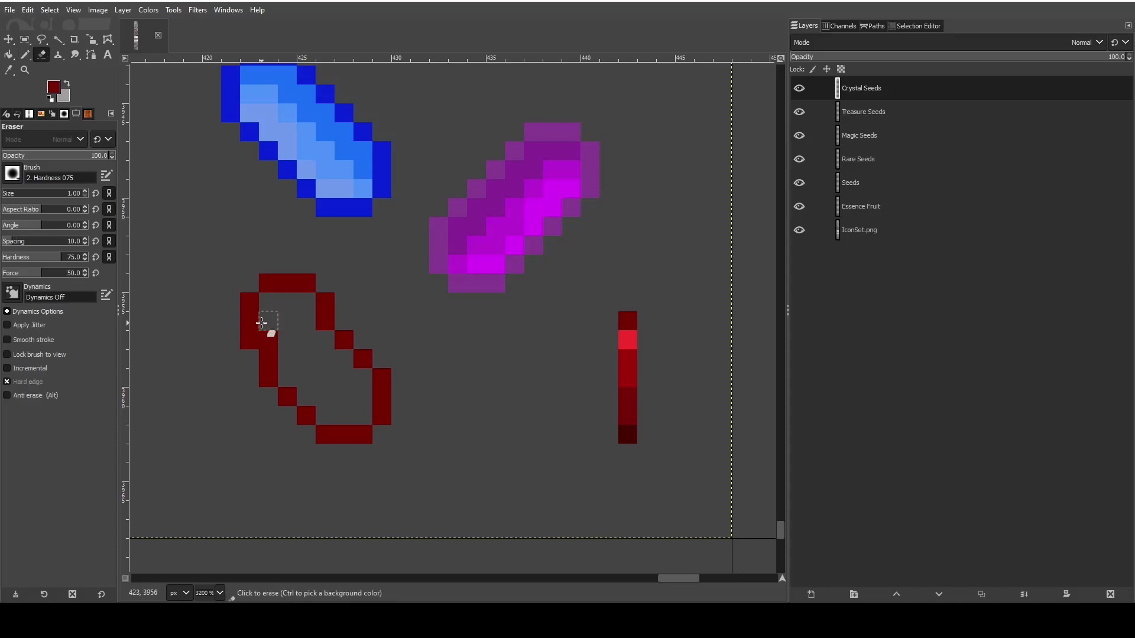
left_click(268, 339)
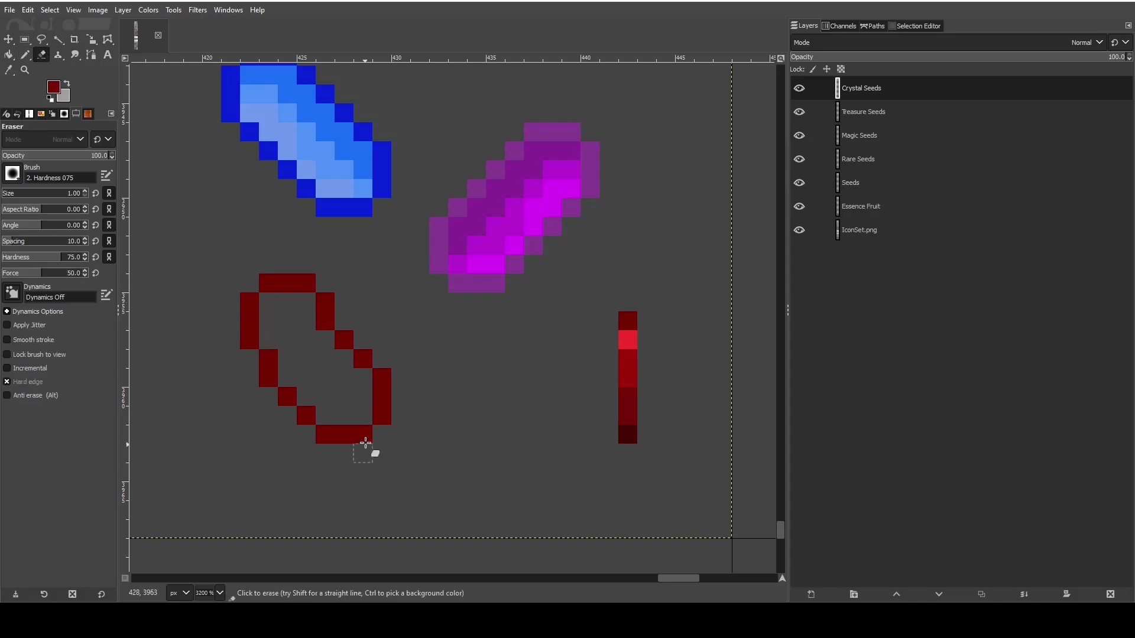
- Erase the lower-right end of the red outline and redraw its right side one pixel further in
mouse_move(382, 378)
left_mouse_down()
mouse_move(381, 386)
mouse_move(381, 423)
mouse_move(346, 443)
left_mouse_up()
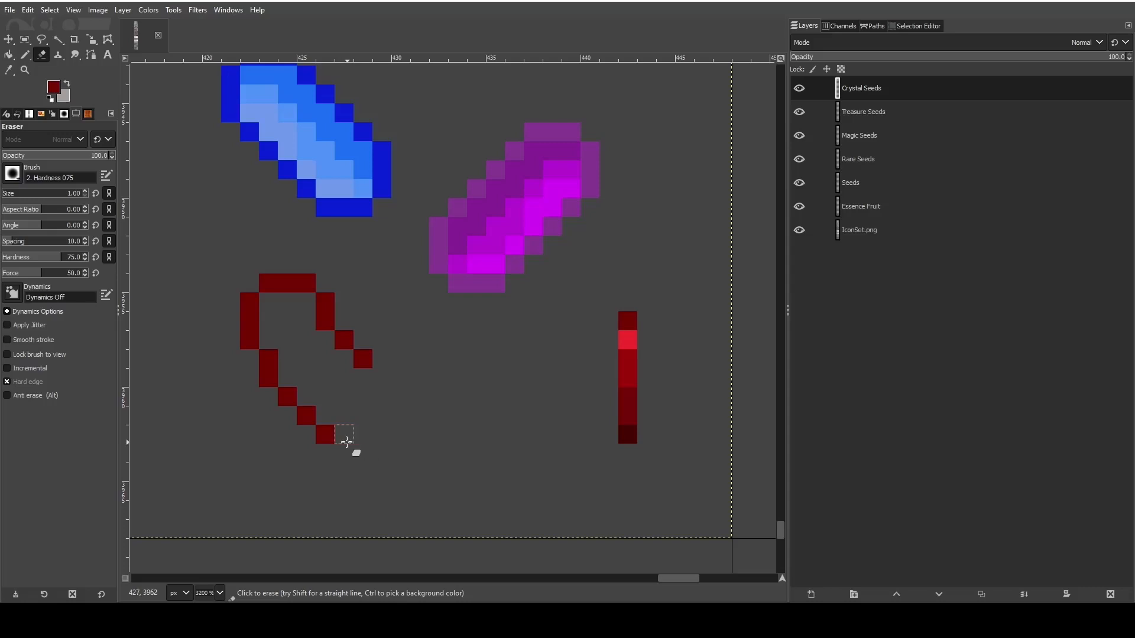
key("n")
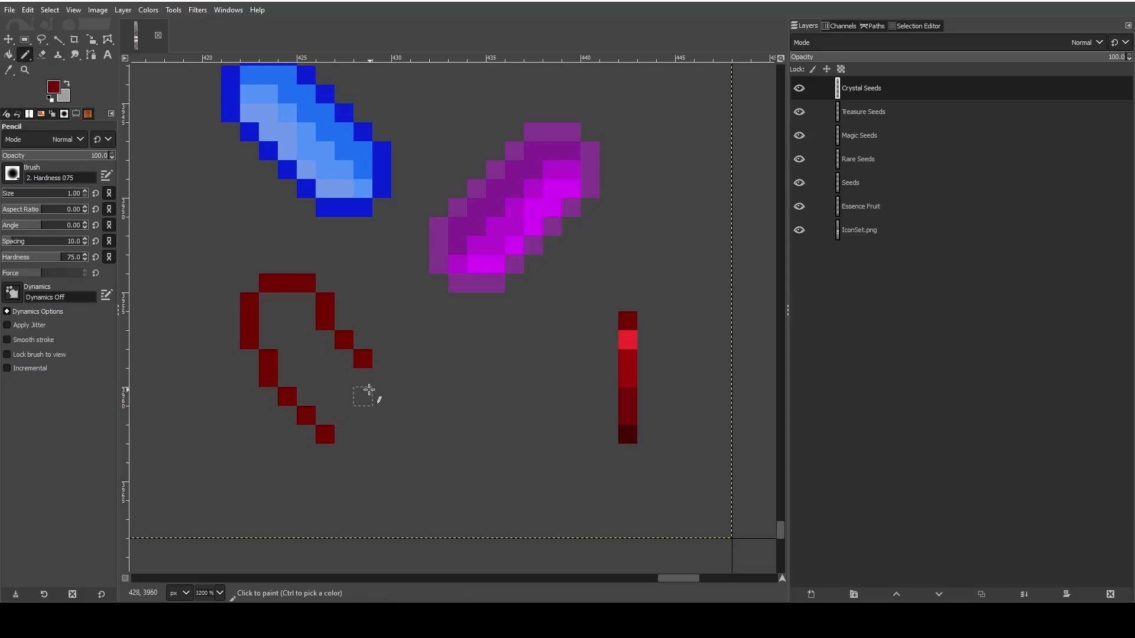
left_click_drag(368, 390, 367, 378)
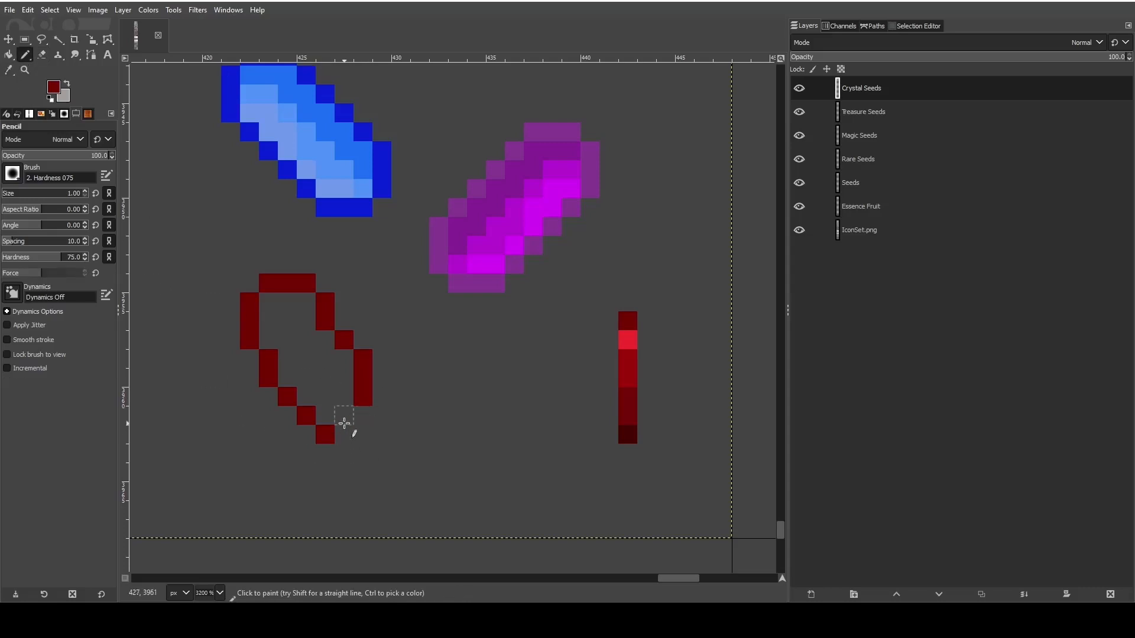
left_click(346, 419)
left_click(347, 435)
left_click(363, 421)
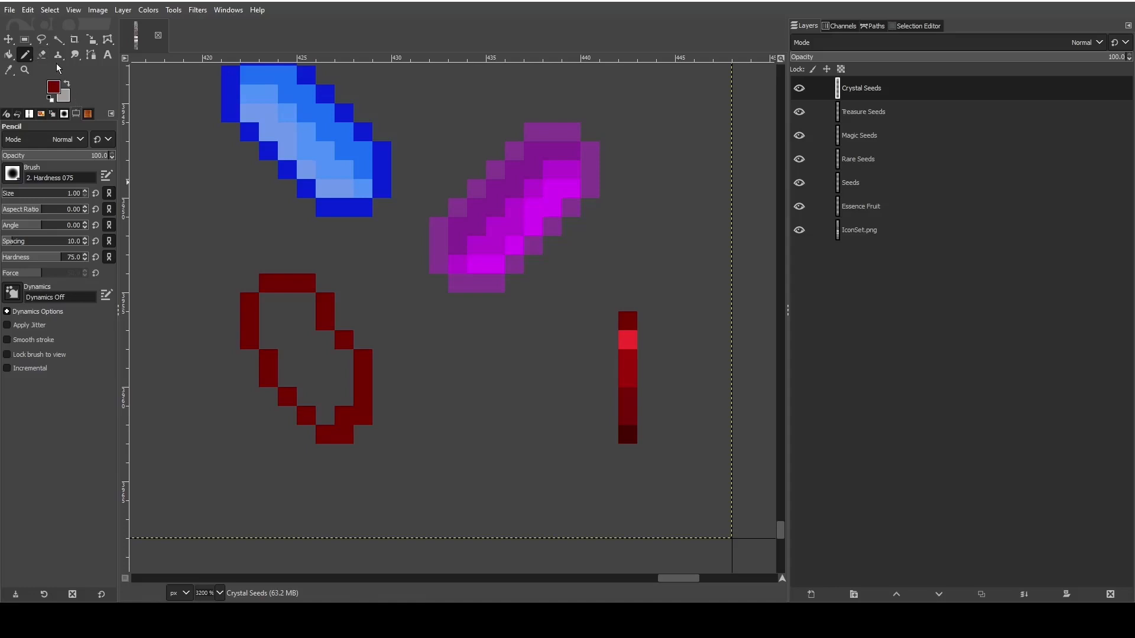
- Erase the surplus pixels at the red outline's lower-right end and pencil a two-pixel right edge one column further out
left_click(42, 54)
left_click(345, 416)
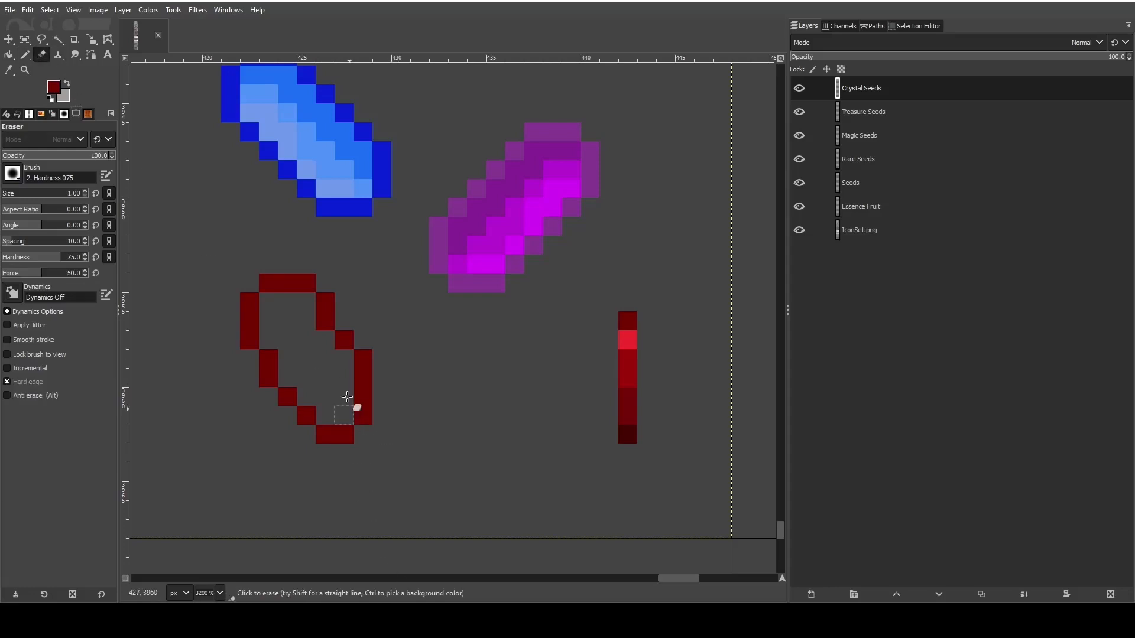
left_click(366, 395)
left_click(362, 377)
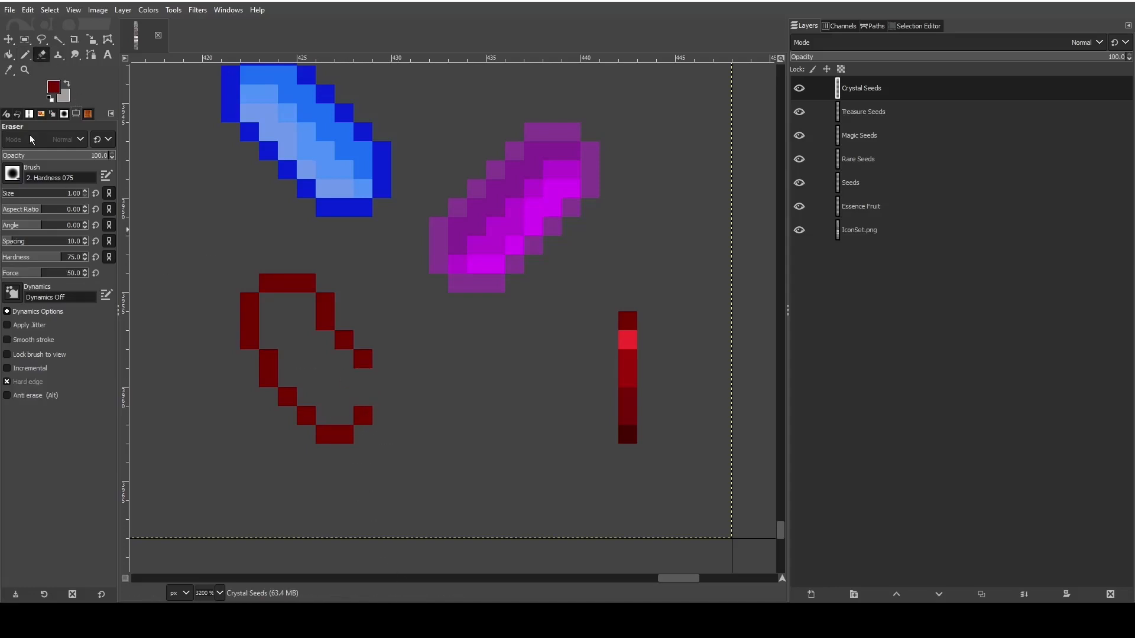
left_click(25, 54)
left_click(379, 382)
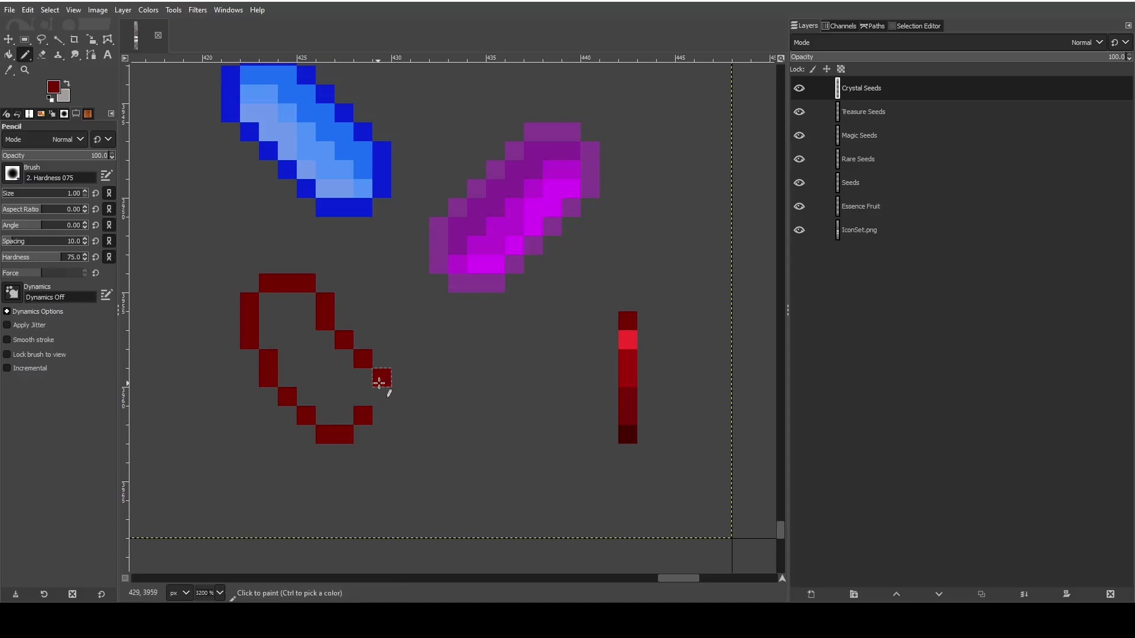
left_click(382, 396)
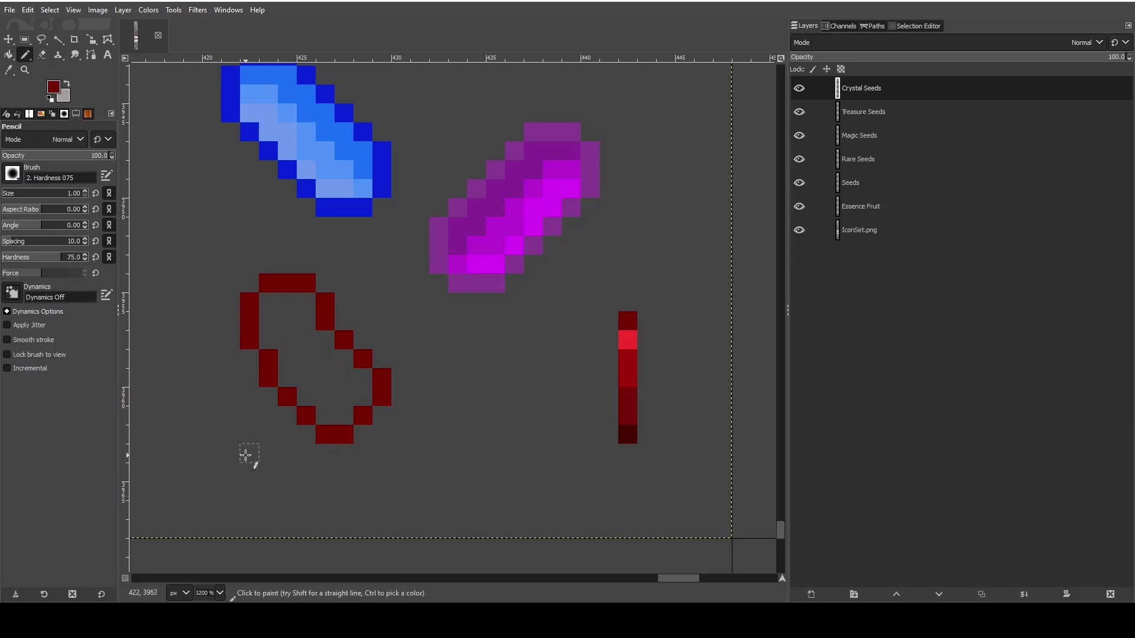
- Sample the bright red swatch and pencil a highlight band along the inside of the red crystal's lower-left edge
left_click(10, 71)
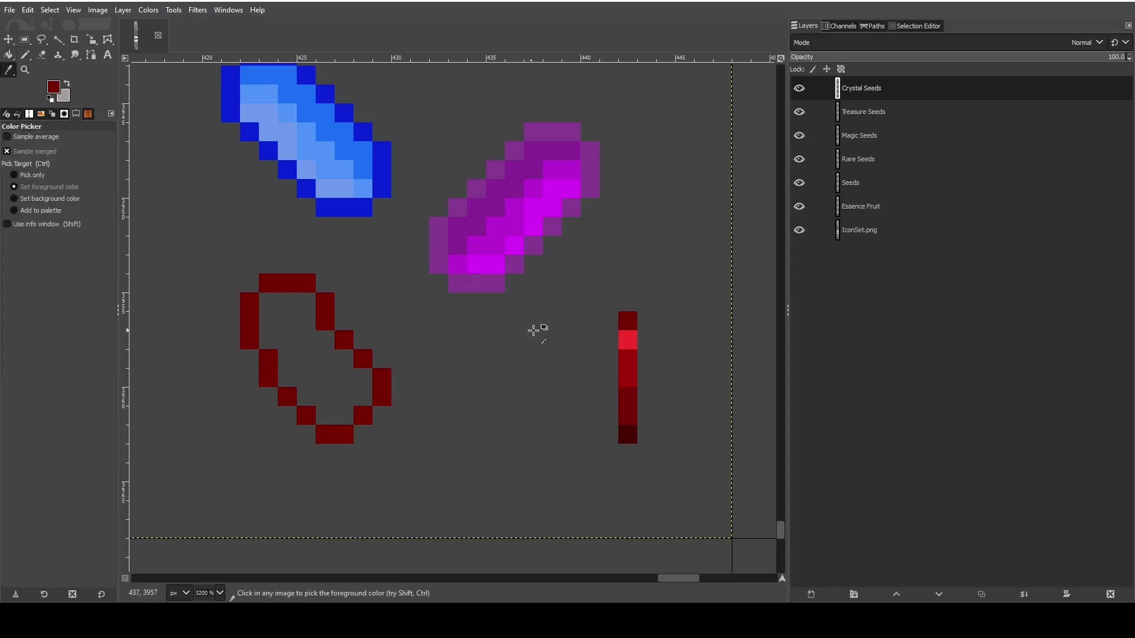
left_click(621, 334)
key("n")
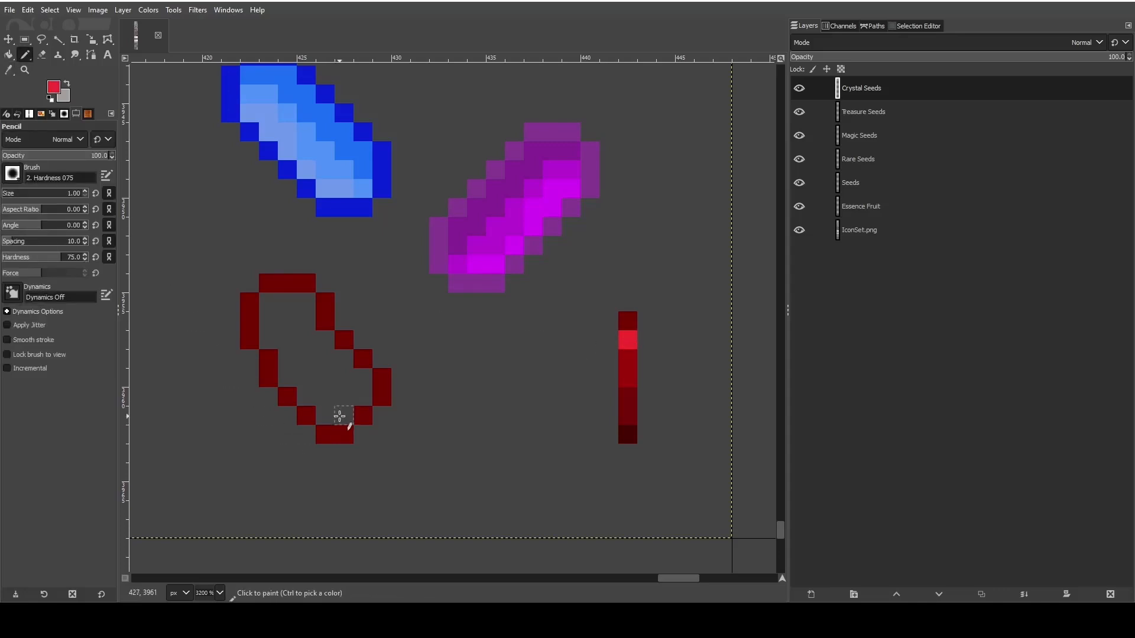
left_click(325, 413)
left_click(344, 415)
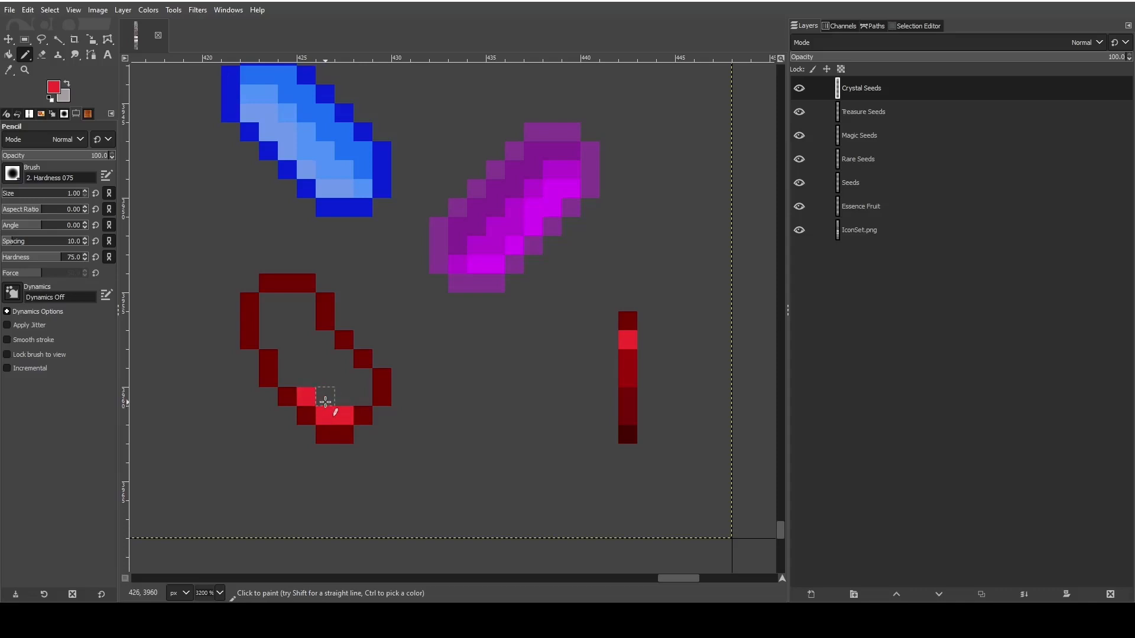
left_click(325, 402)
left_click(291, 381)
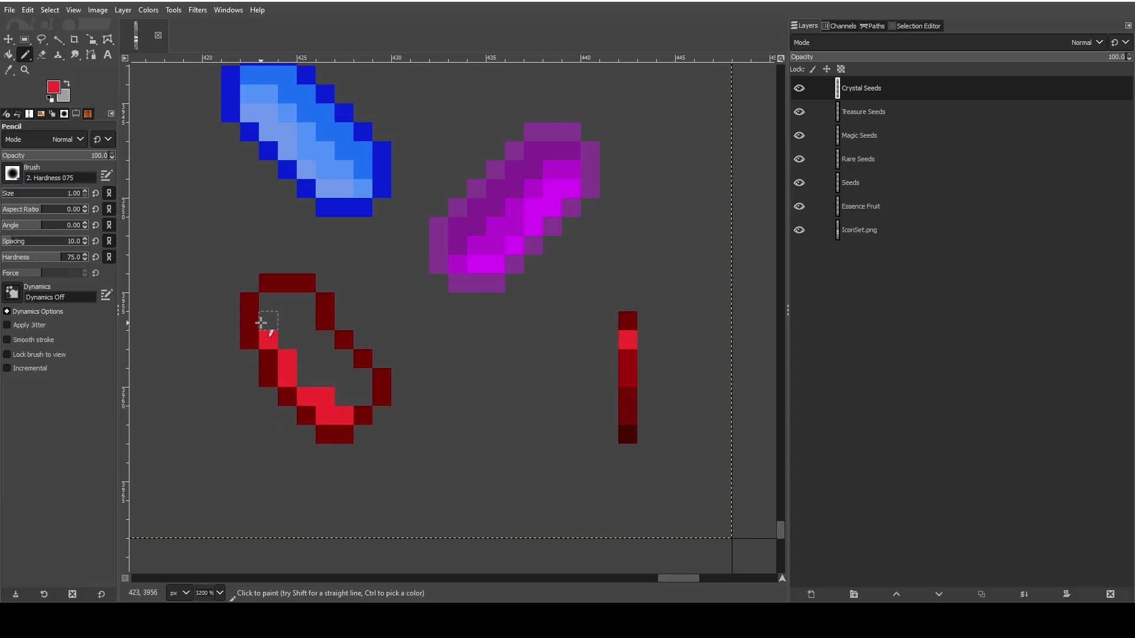
- Sample the medium red swatch and pencil a mid-tone band along the inner side of the red crystal's bright highlight
key("o")
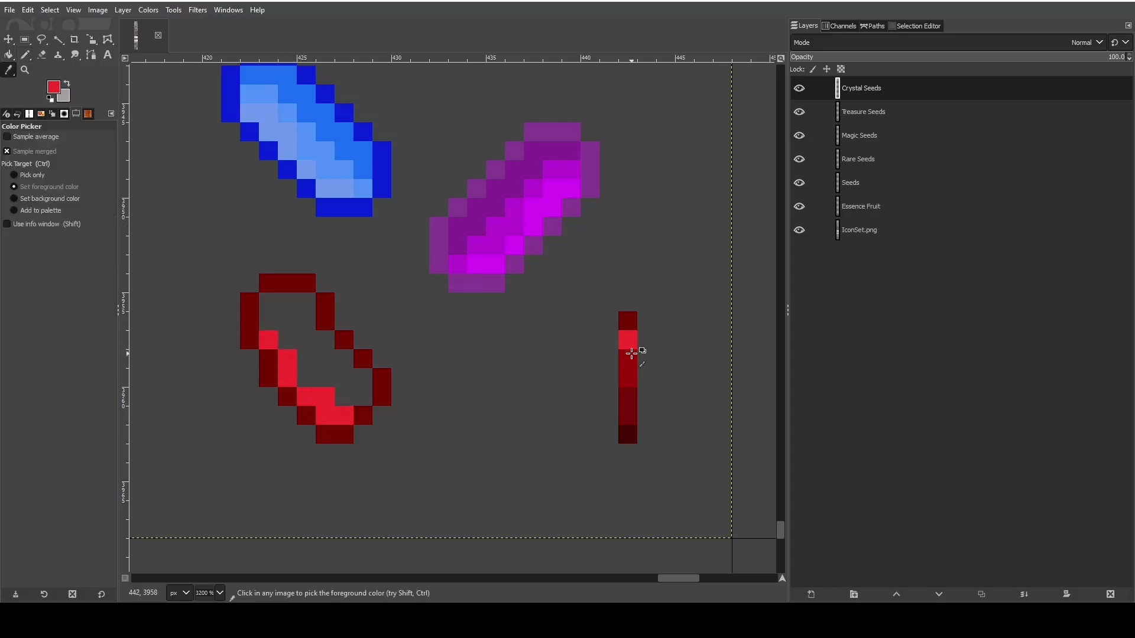
left_click(630, 358)
left_click(25, 55)
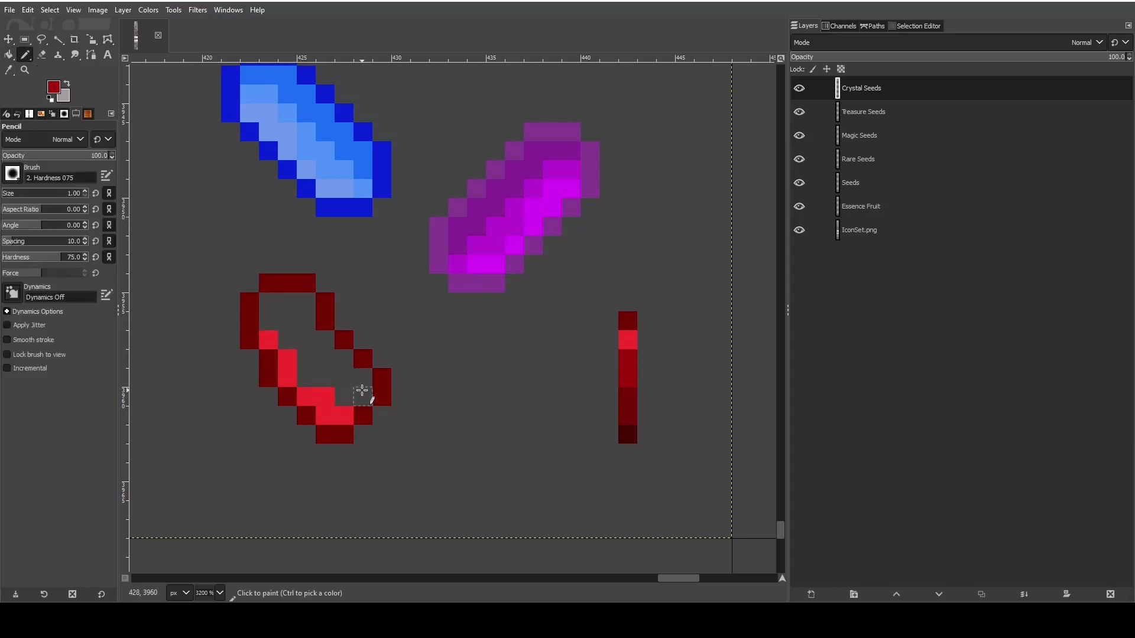
mouse_move(370, 393)
left_mouse_down()
mouse_move(312, 376)
mouse_move(268, 321)
left_mouse_up()
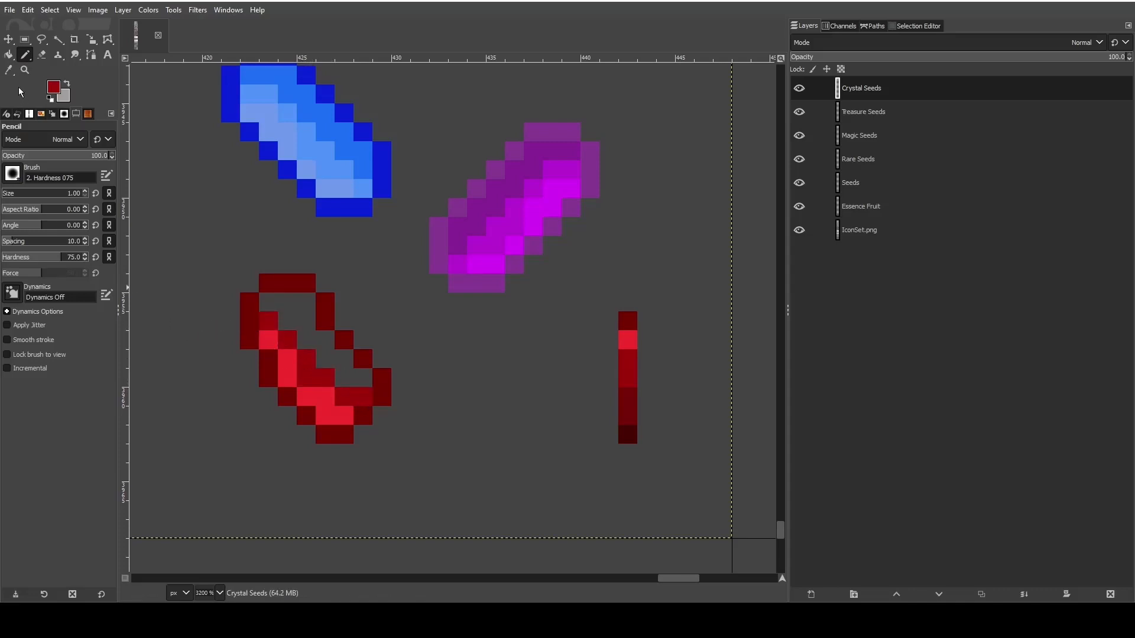
- Sample the dark red and pencil it over the remaining empty interior along the red crystal's upper-right side
key("o")
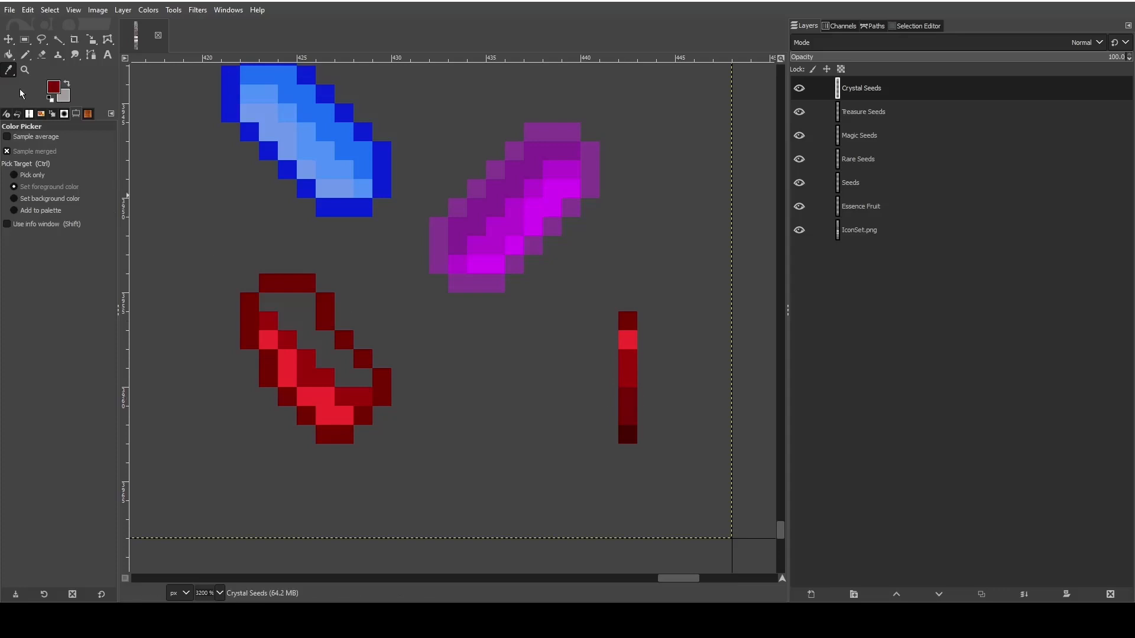
left_click(25, 54)
mouse_move(374, 379)
left_mouse_down()
mouse_move(347, 376)
mouse_move(276, 309)
left_mouse_up()
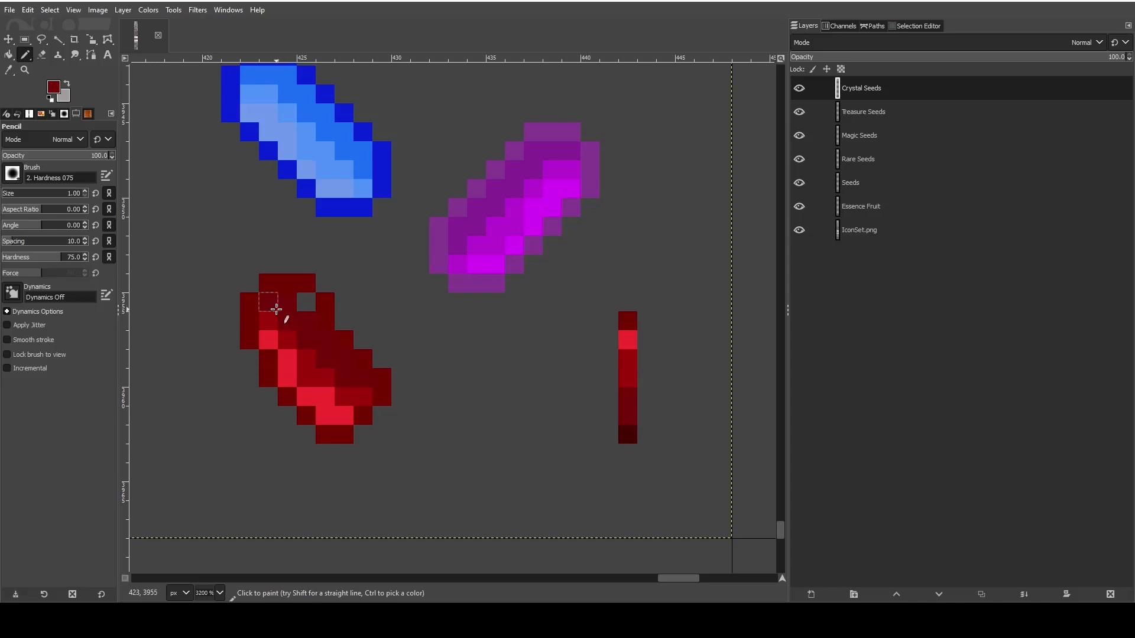
left_click(306, 302)
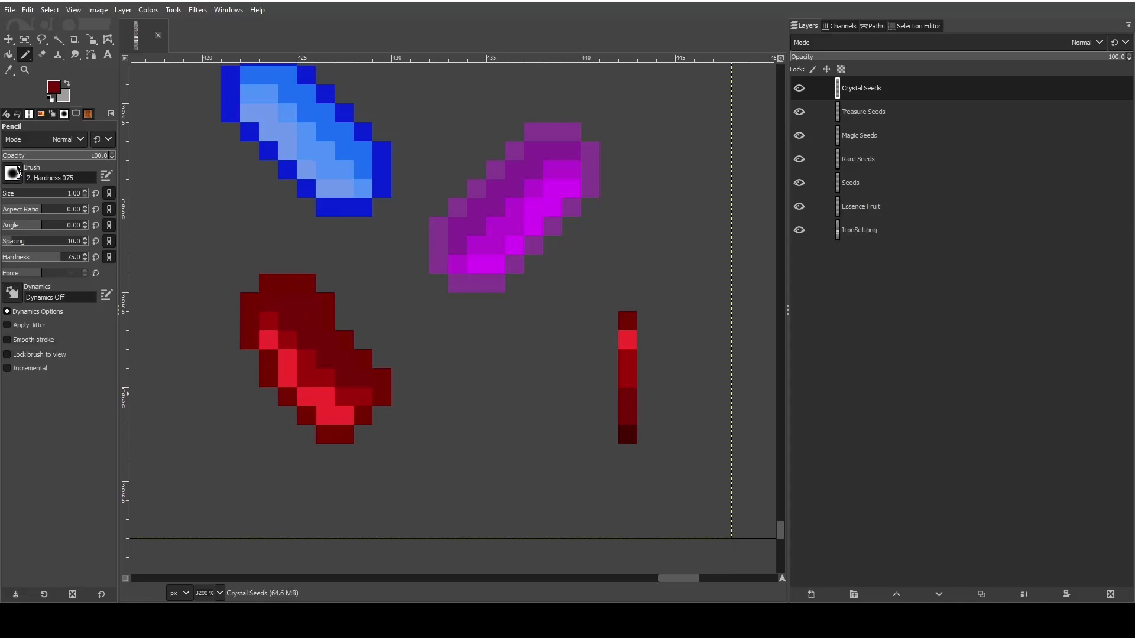
- Sample the darkest red swatch and pencil the red crystal's upper-right interior as a shadow band
left_click(9, 71)
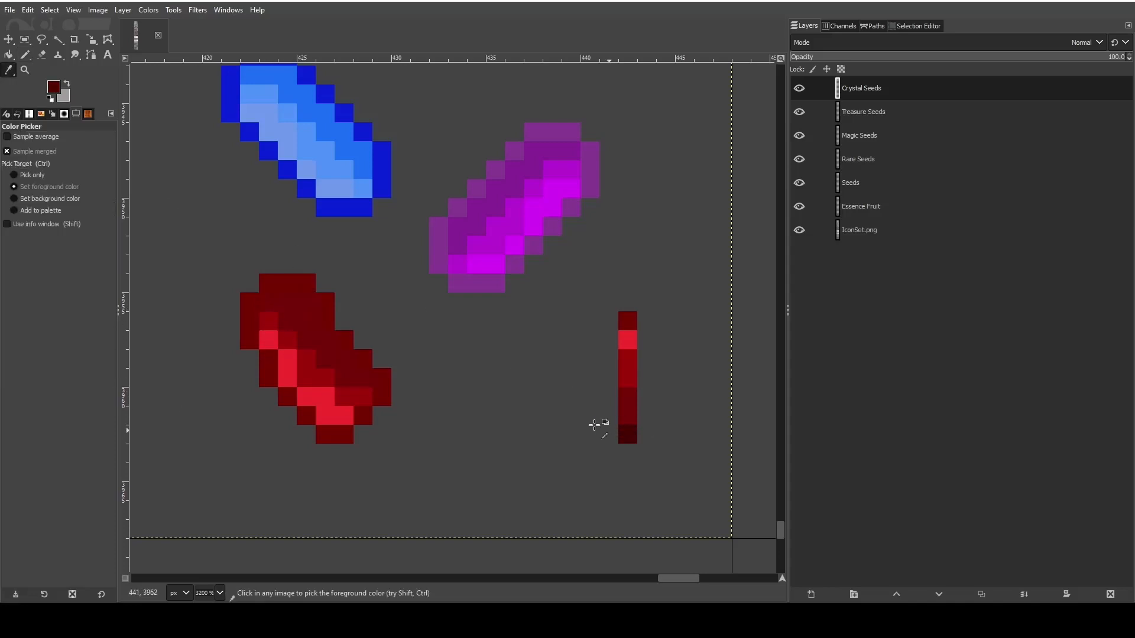
left_click(24, 54)
mouse_move(263, 302)
left_mouse_down()
mouse_move(304, 306)
mouse_move(293, 320)
mouse_move(364, 379)
left_mouse_up()
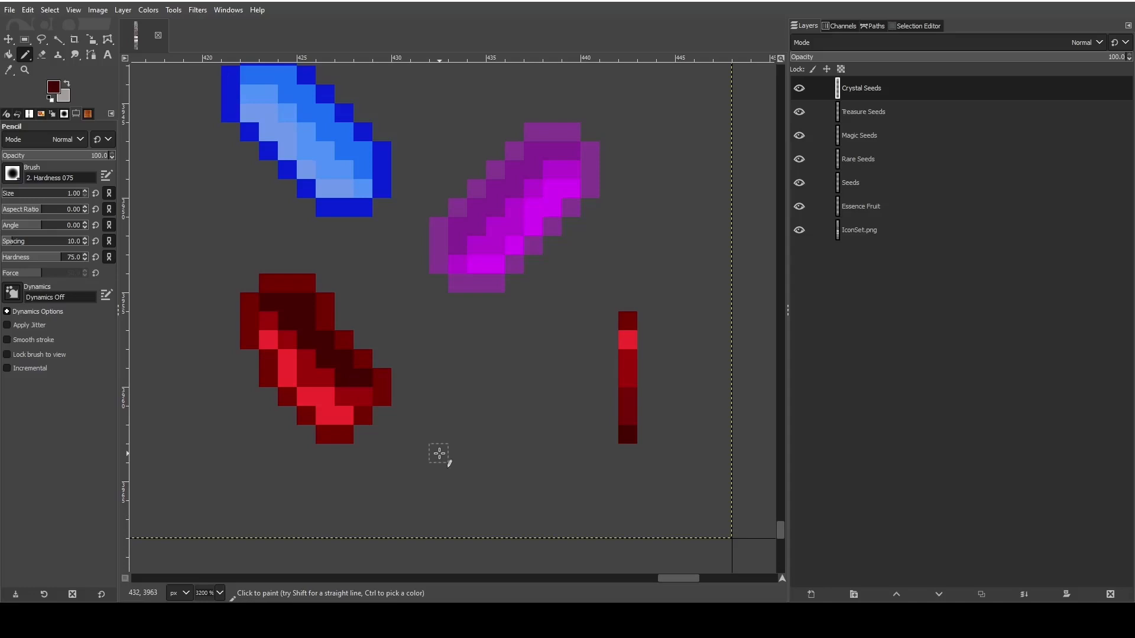
- Erase the vertical strip of red palette swatches beside the crystals
scroll(439, 453, "down", 2)
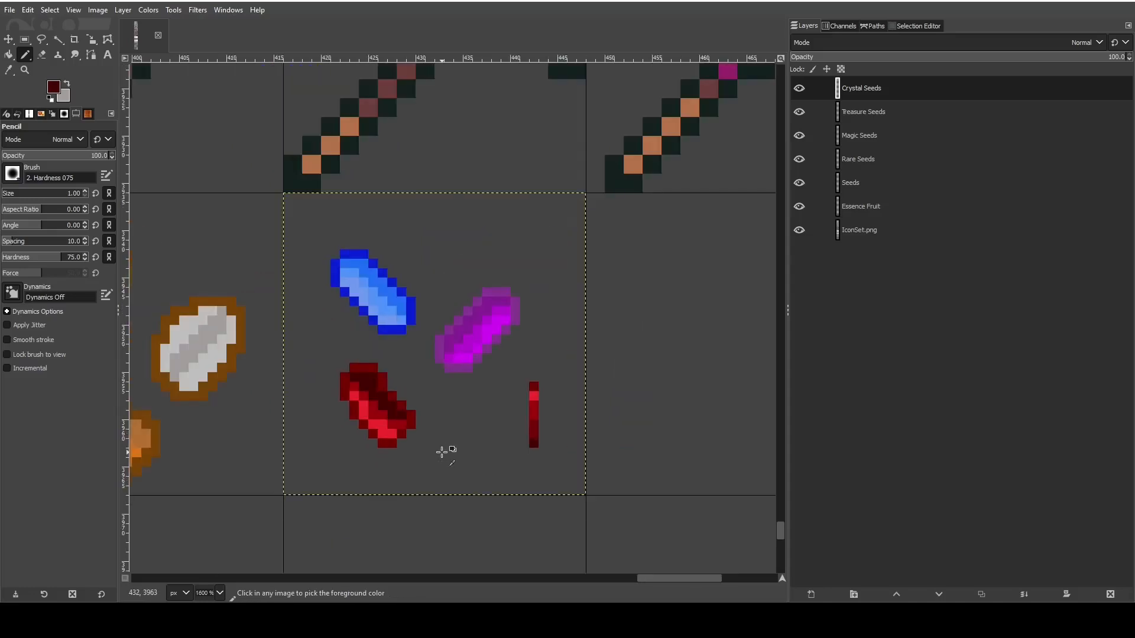
scroll(556, 464, "up", 3)
scroll(371, 402, "down", 1)
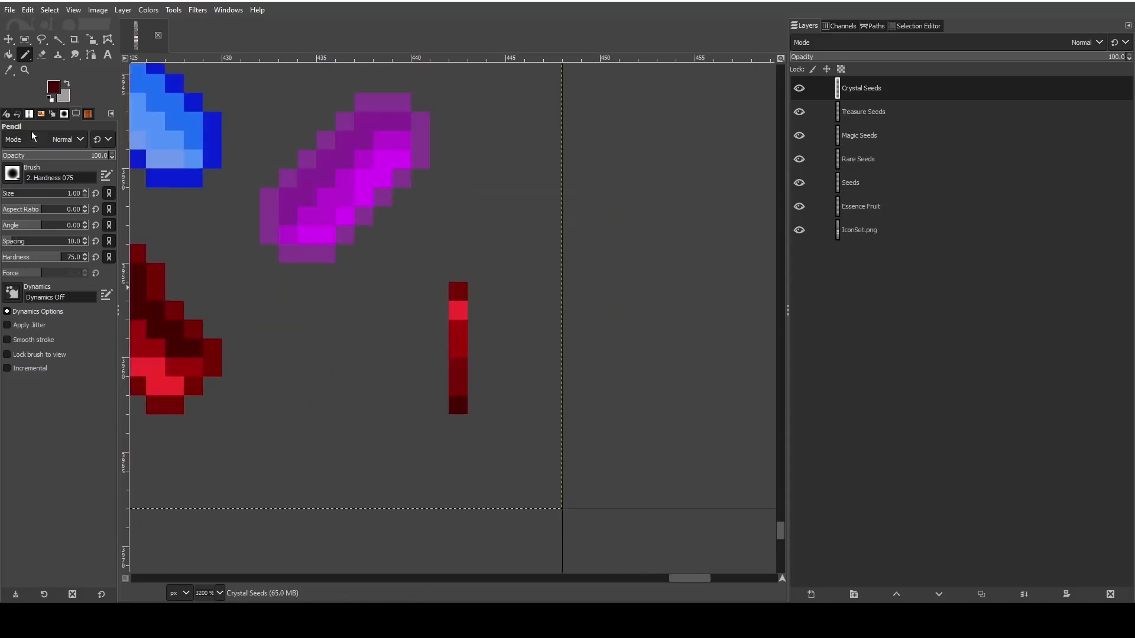
left_click(40, 40)
left_click(42, 54)
mouse_move(455, 285)
left_mouse_down()
mouse_move(466, 357)
mouse_move(458, 411)
left_mouse_up()
- Erase surplus outline pixels at the red crystal's upper end, on its right shoulder and the upper part of its left edge
scroll(419, 397, "down", 3)
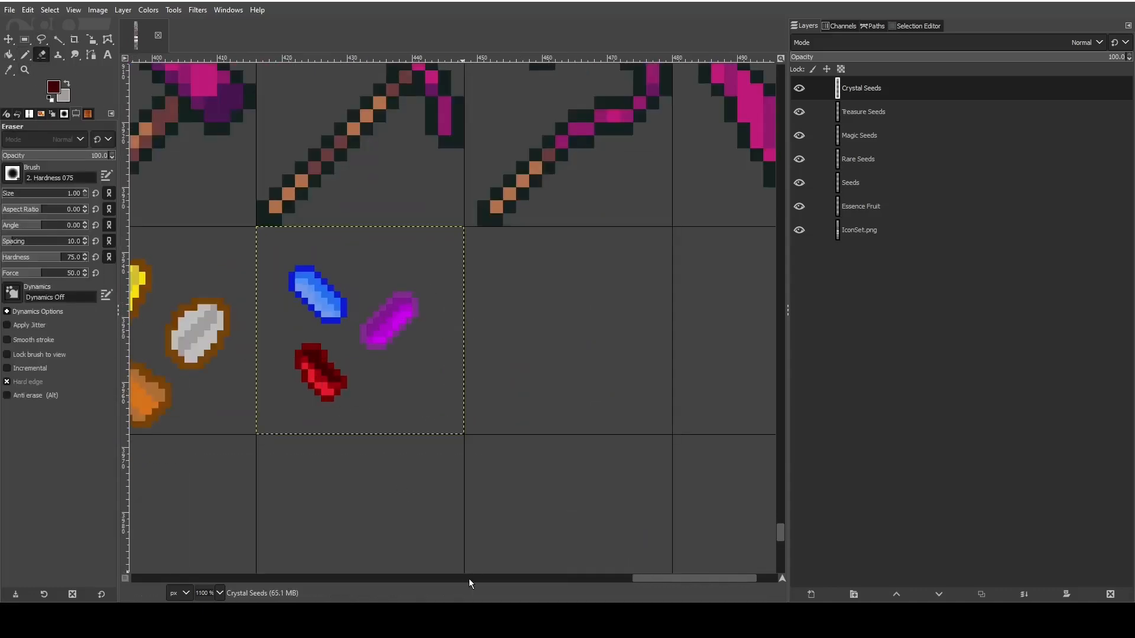
mouse_move(650, 577)
left_mouse_down()
mouse_move(604, 566)
mouse_move(634, 565)
left_mouse_up()
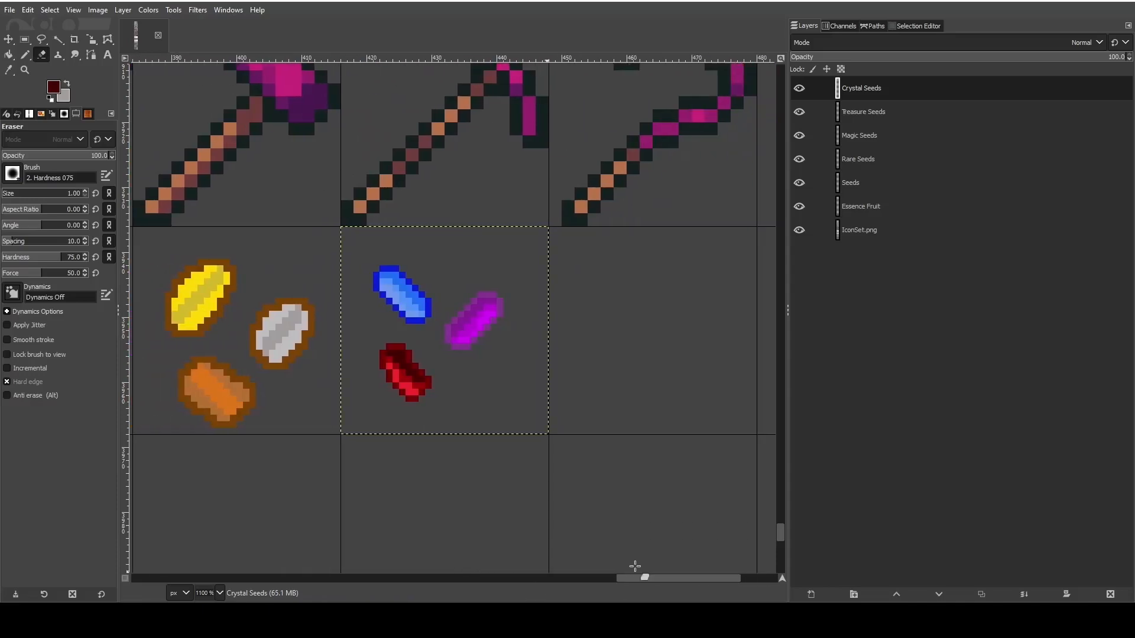
scroll(457, 367, "up", 2)
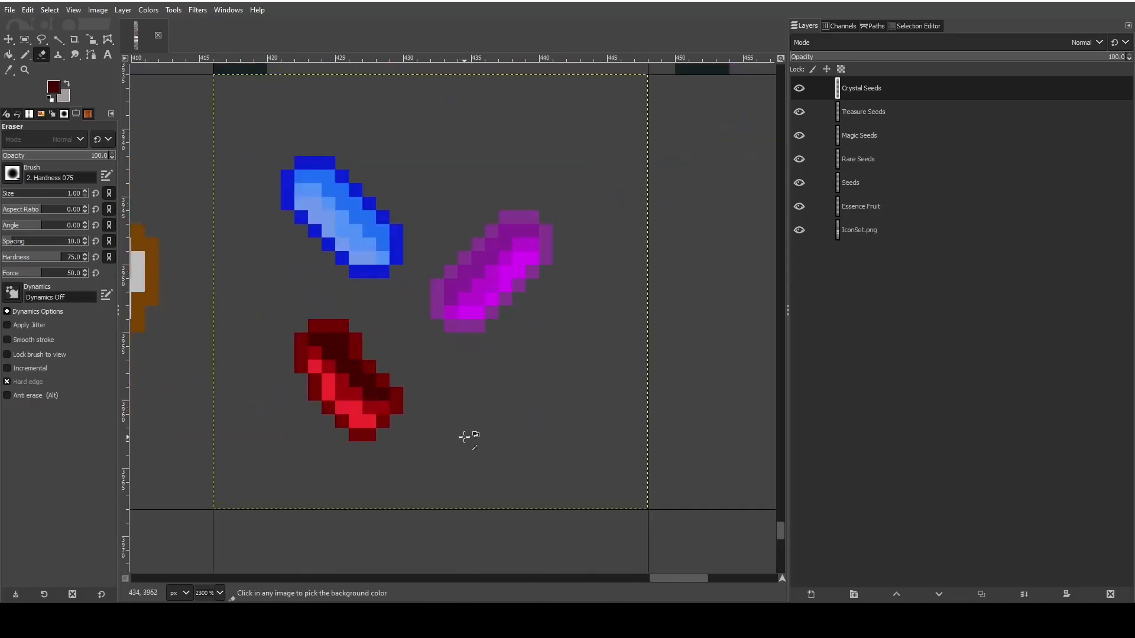
scroll(421, 404, "up", 1)
left_click(25, 54)
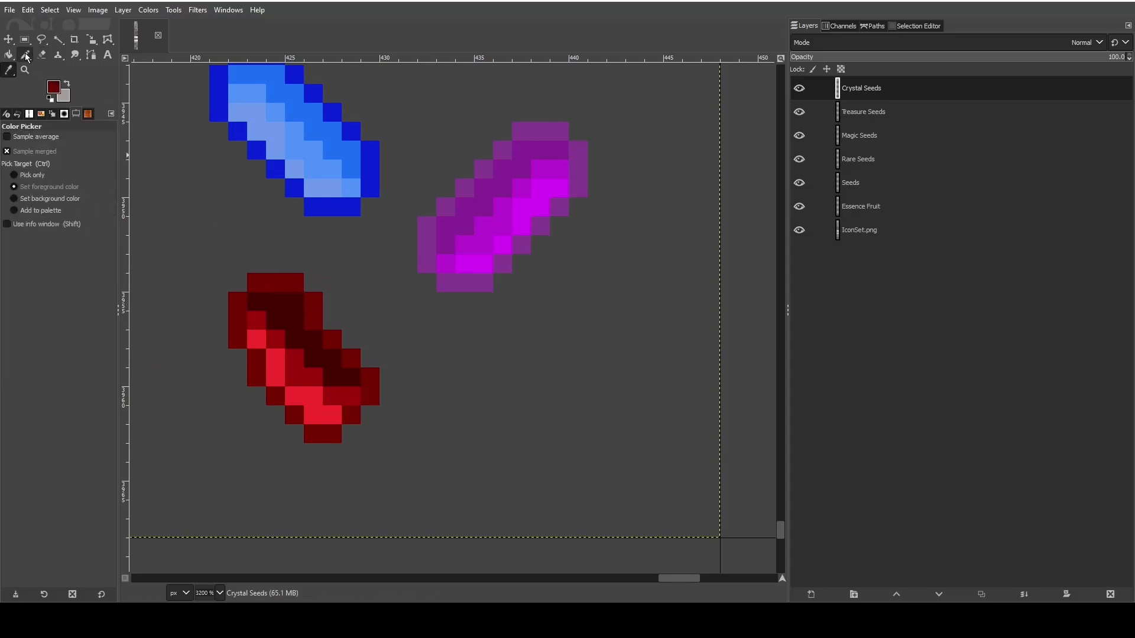
key("shift+e")
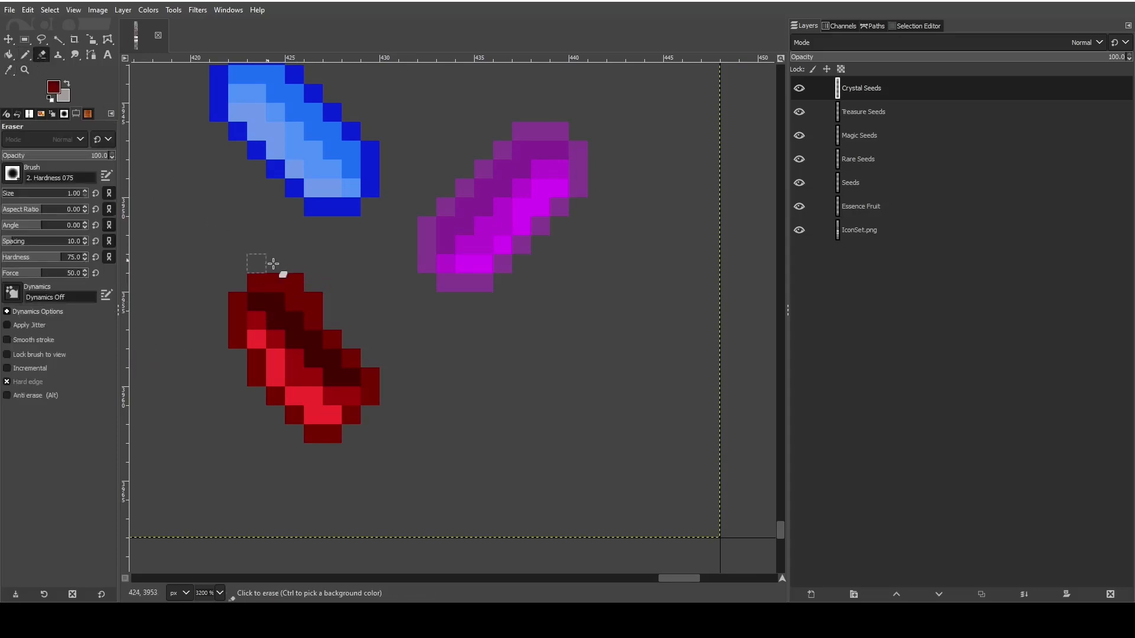
left_click(311, 299)
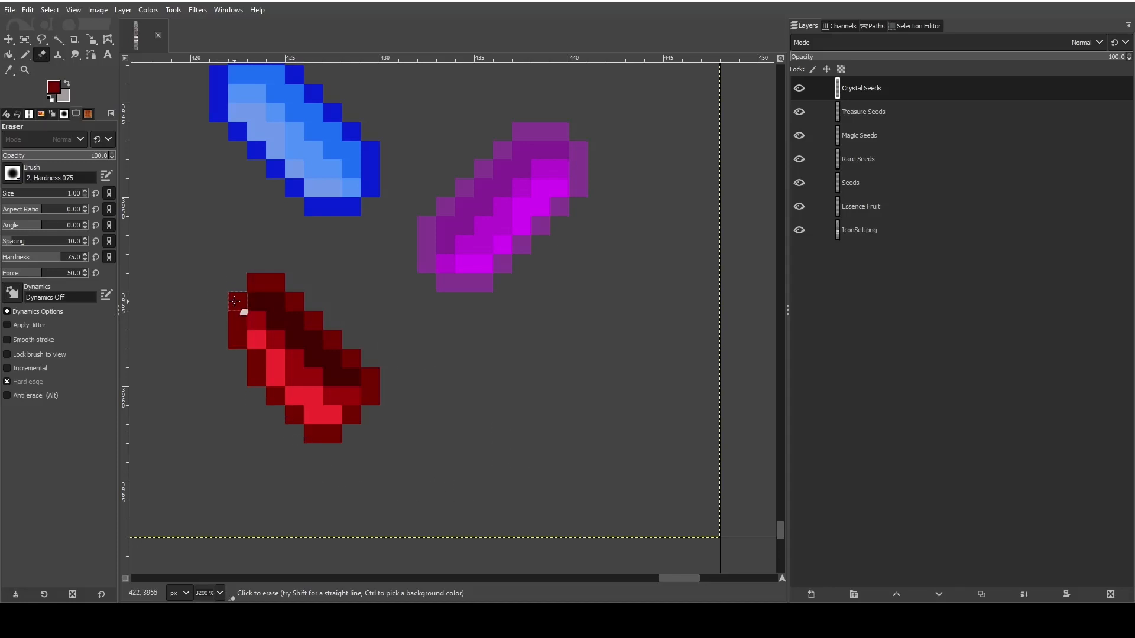
left_click(236, 315)
left_click(237, 302)
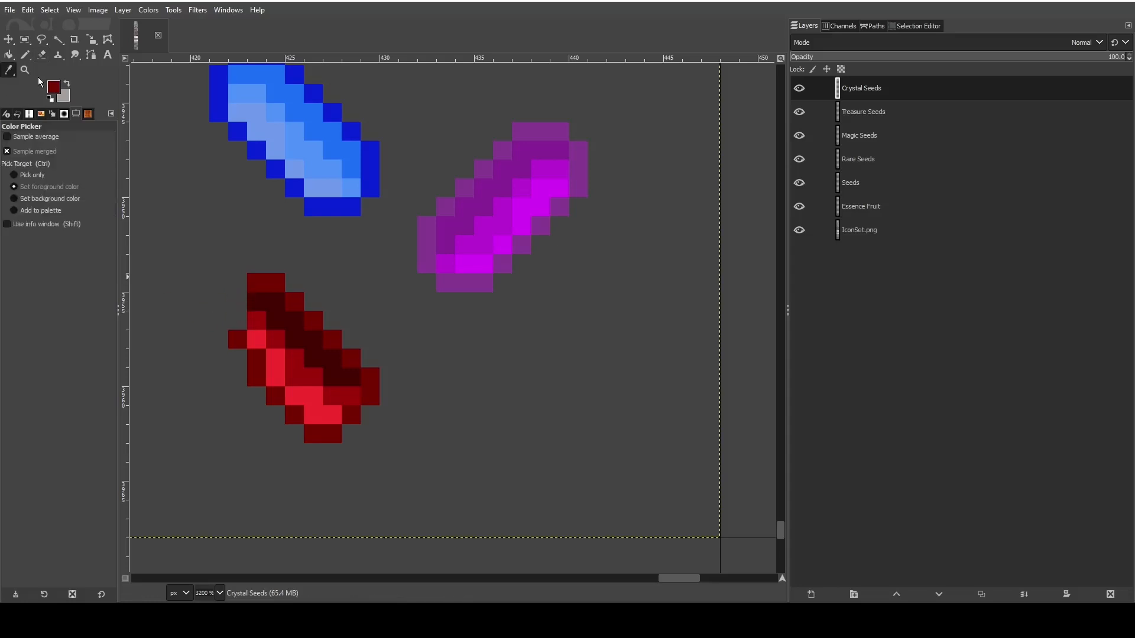
- Pencil the outline of the red crystal's upper-left end one column further out in dark red
left_click(25, 54)
left_click(220, 317)
mouse_move(220, 317)
left_mouse_down()
mouse_move(219, 283)
mouse_move(237, 283)
left_mouse_up()
- Fill the gap inside the new upper-left end with medium red and darkest red, and erase the outline's corner pixel
left_click(9, 69)
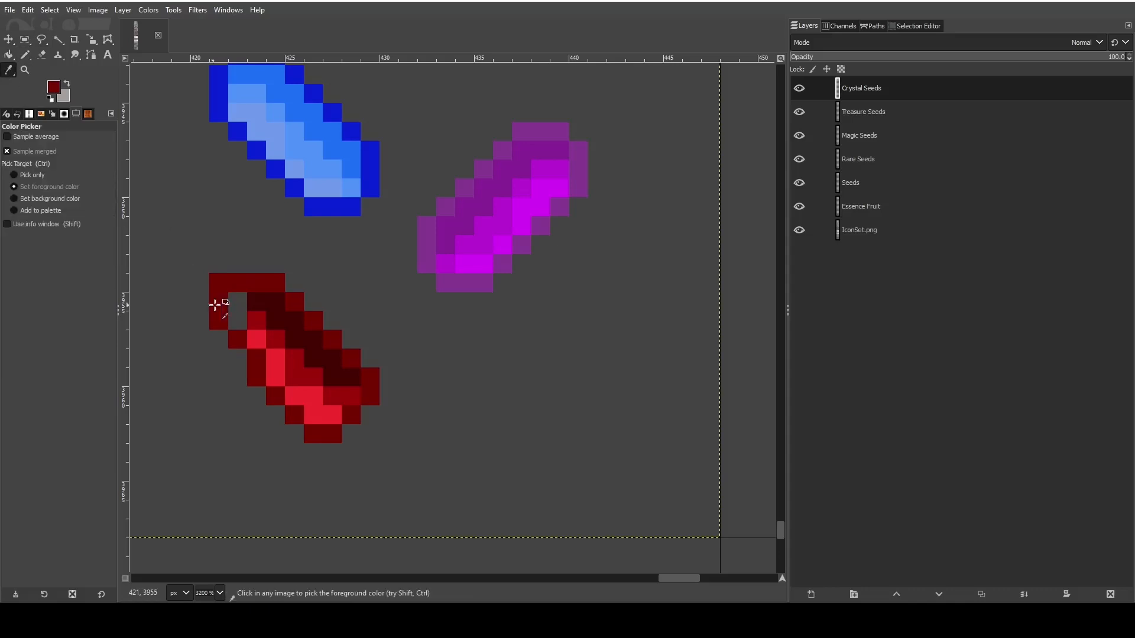
left_click(25, 55)
left_click_drag(256, 320, 236, 319)
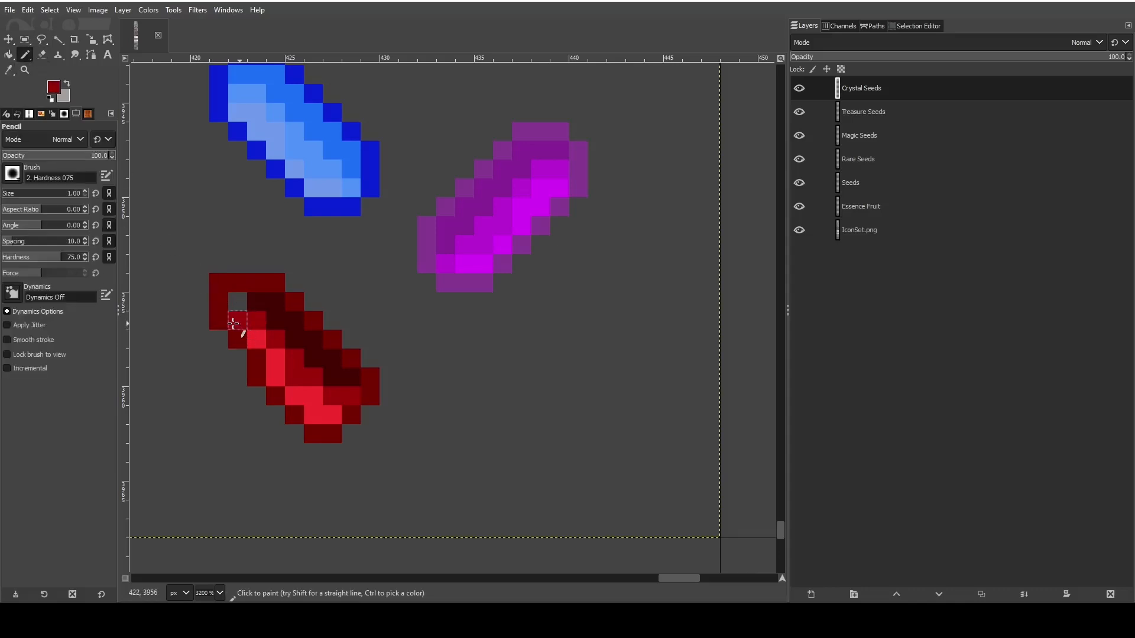
left_click(8, 69)
left_click(259, 303)
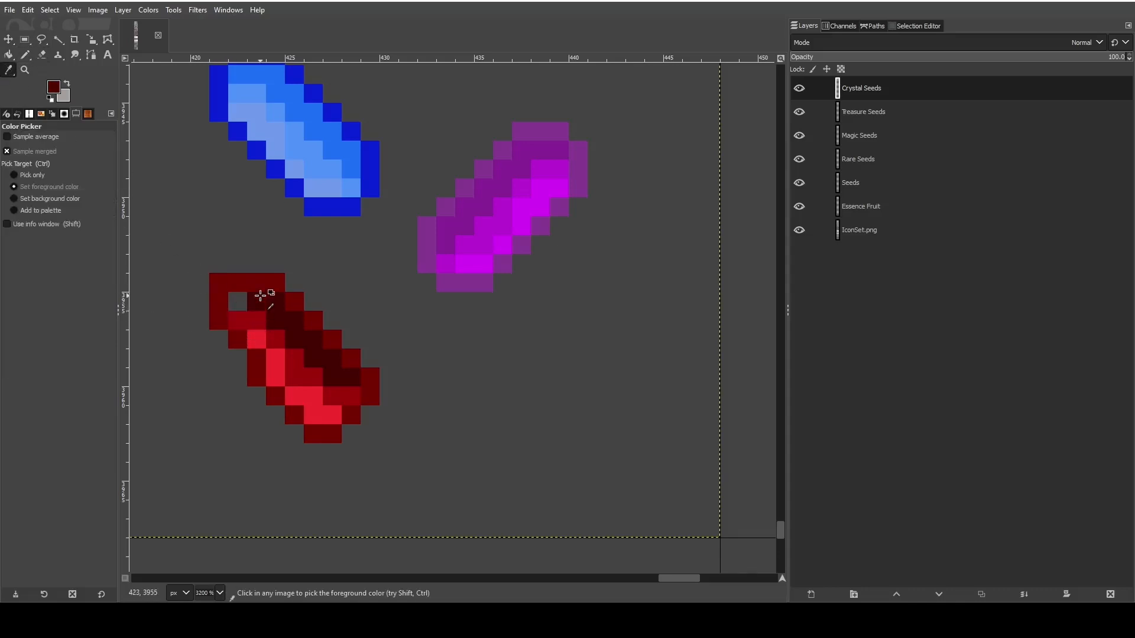
left_click(25, 40)
left_click(25, 54)
left_click(236, 301)
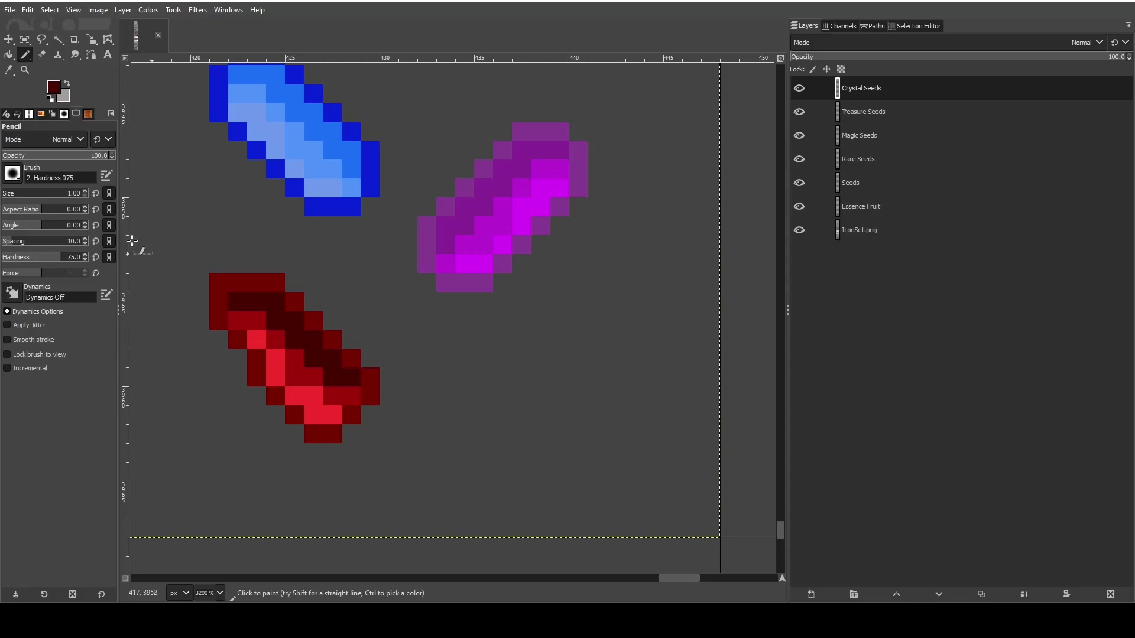
left_click(42, 54)
left_click(218, 282)
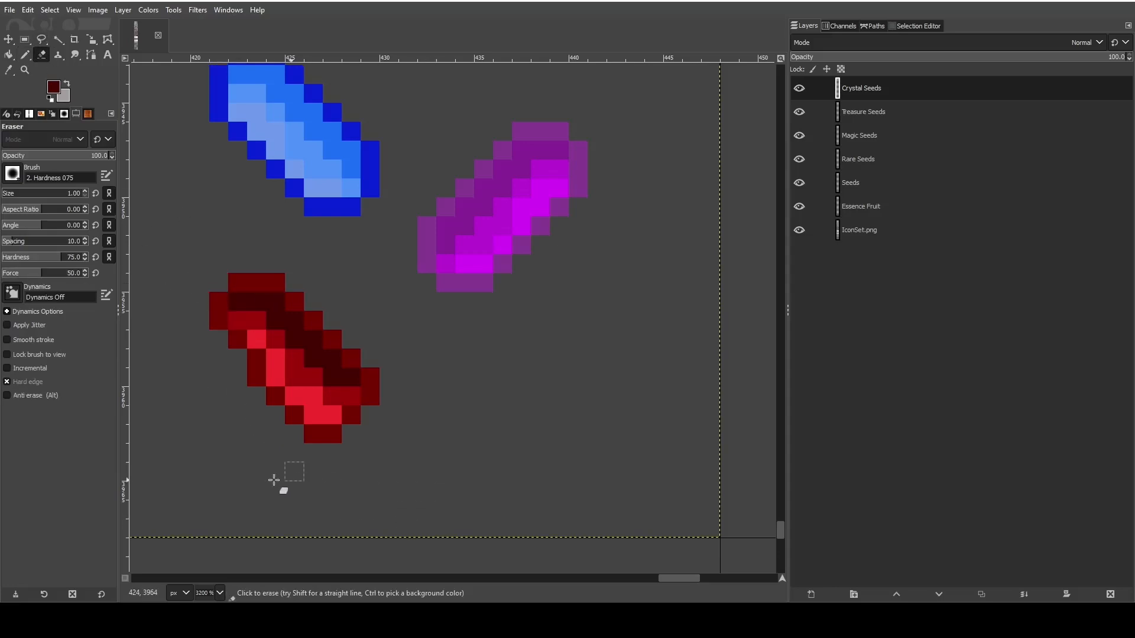
- Try the darkest red and the medium red on the inner highlight pixel near the red crystal's lower end
left_click(9, 69)
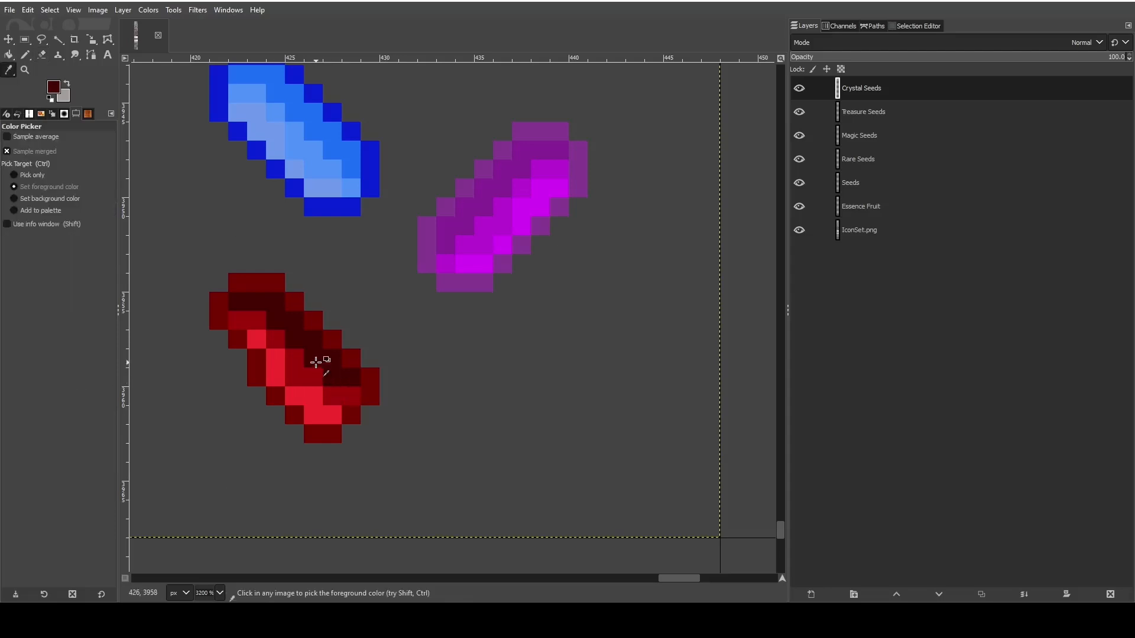
left_click(25, 55)
left_click(313, 396)
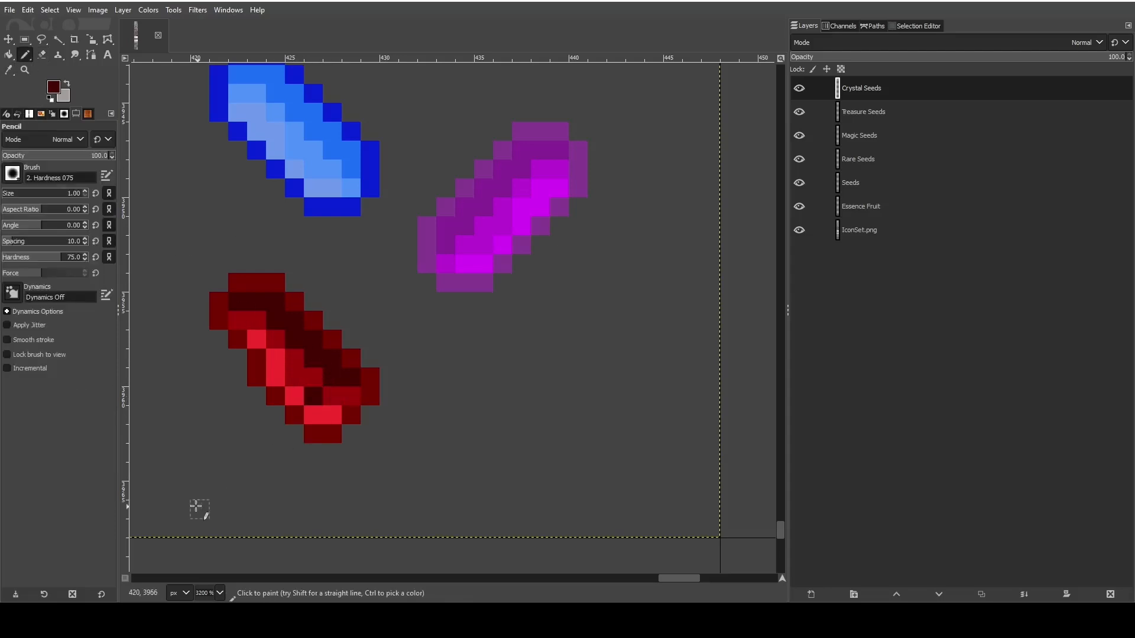
left_click(67, 84)
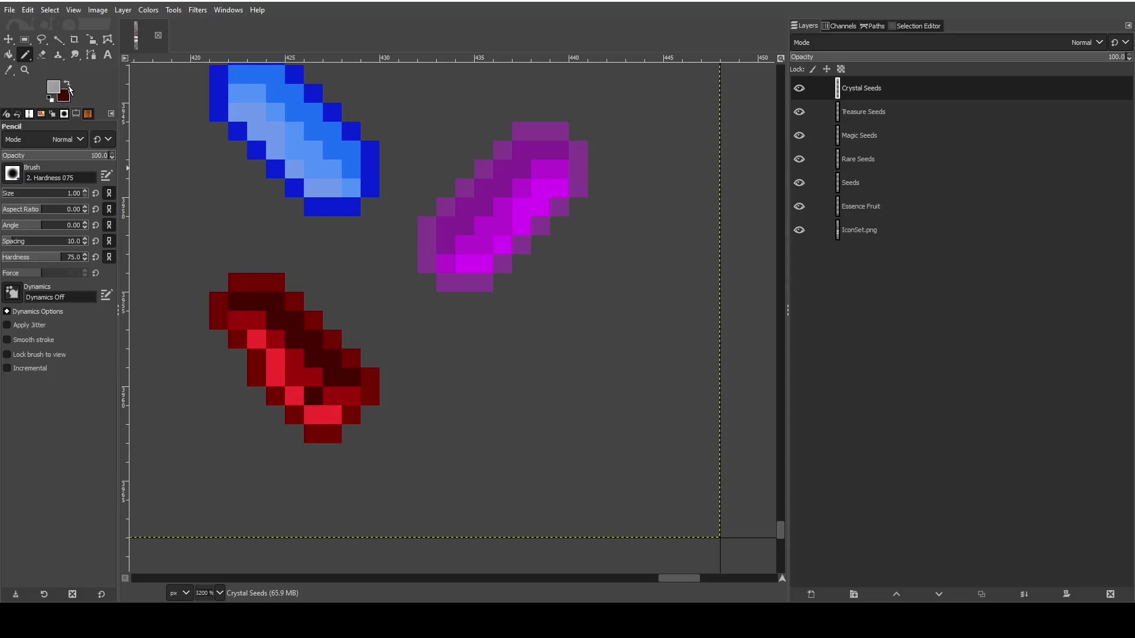
left_click(9, 71)
left_click(316, 372)
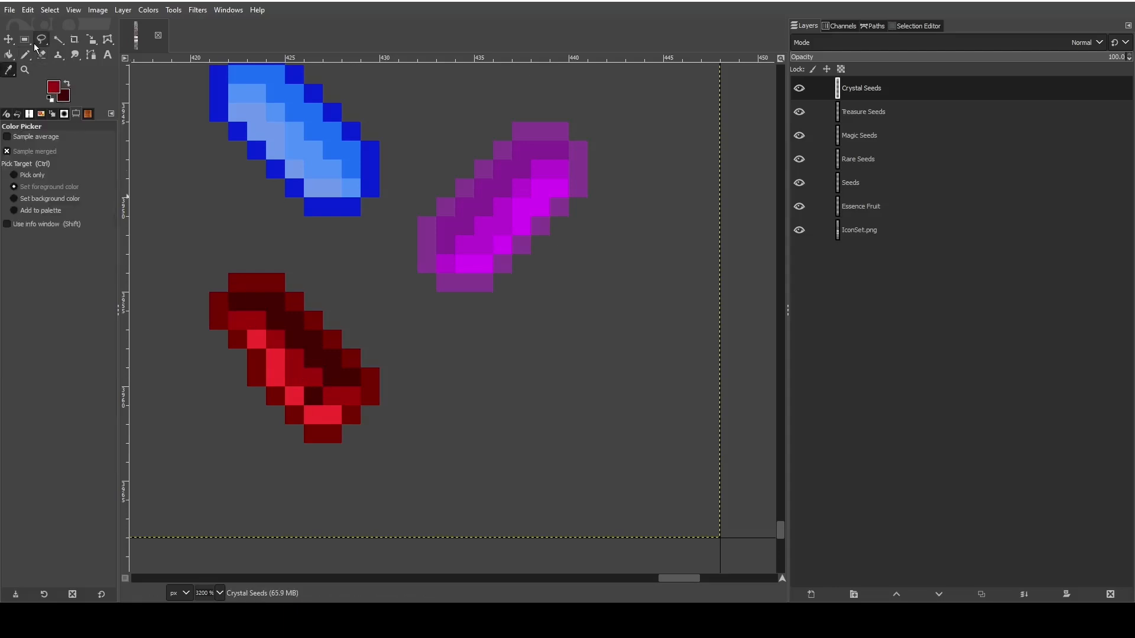
key("n")
left_click(313, 395)
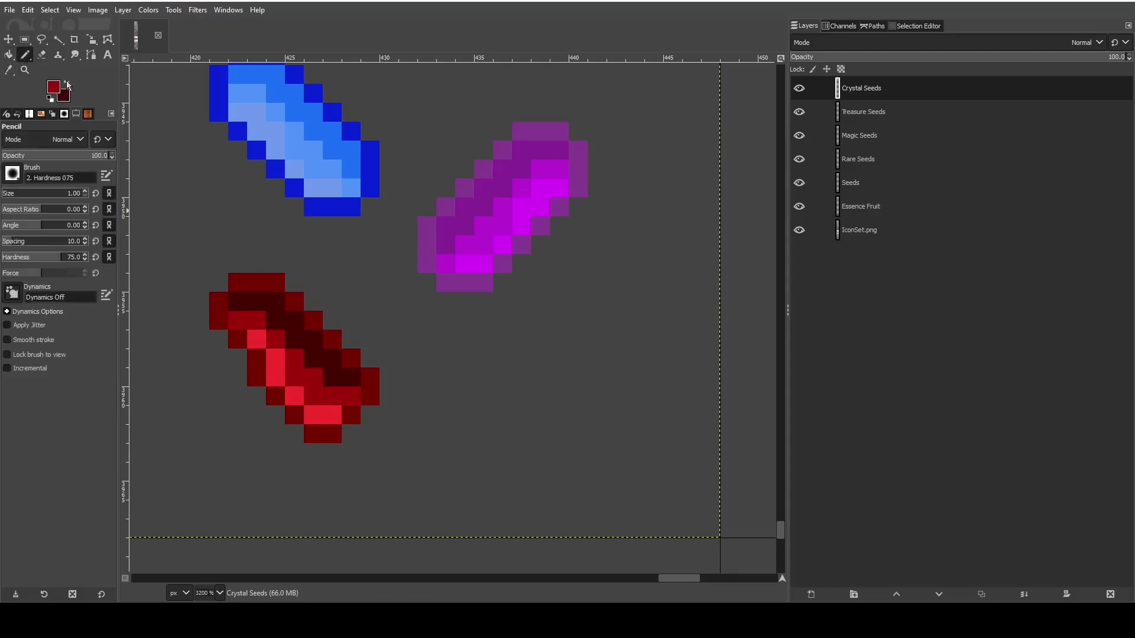
- Try widening the darkest shadow and the dark outline inward at the red crystal's lower right, and undo both changes
key("x")
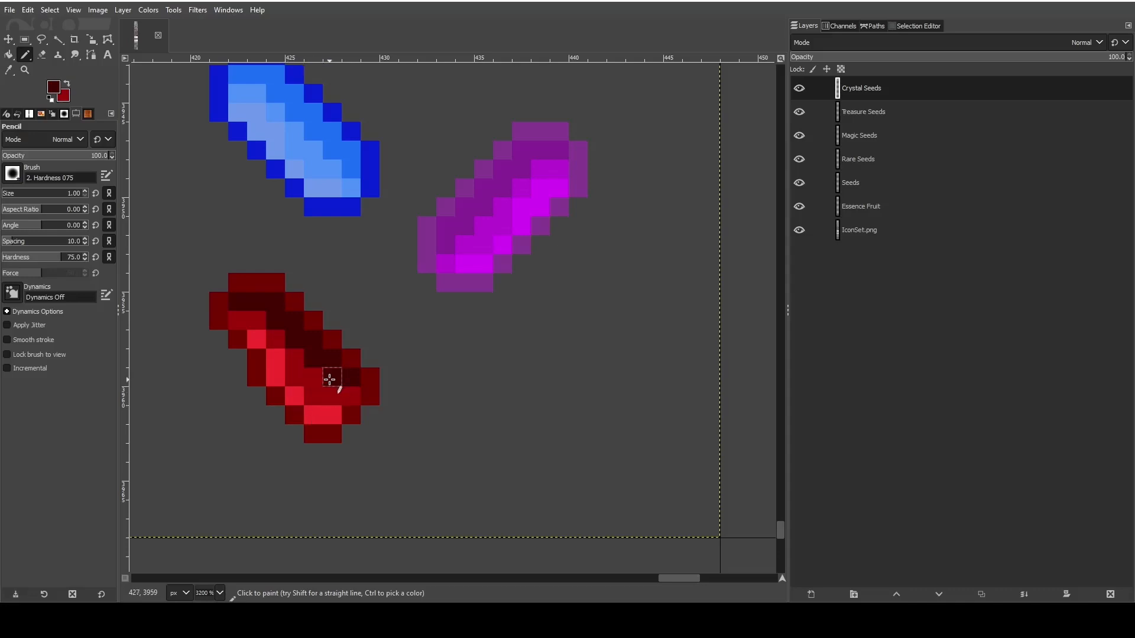
left_click_drag(323, 378, 314, 378)
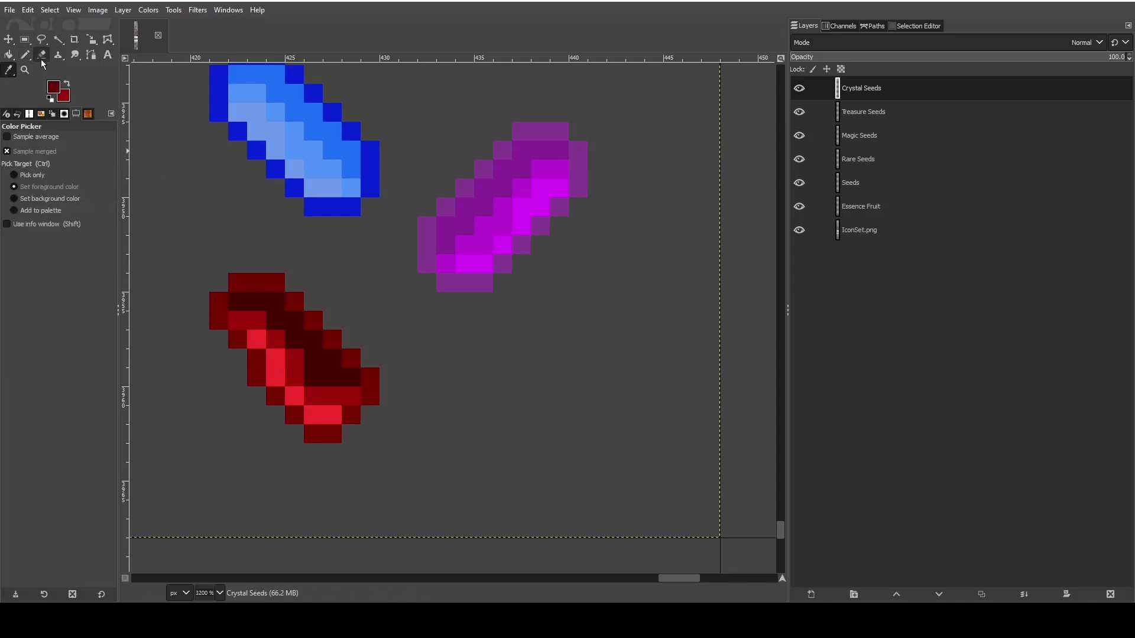
left_click(332, 358)
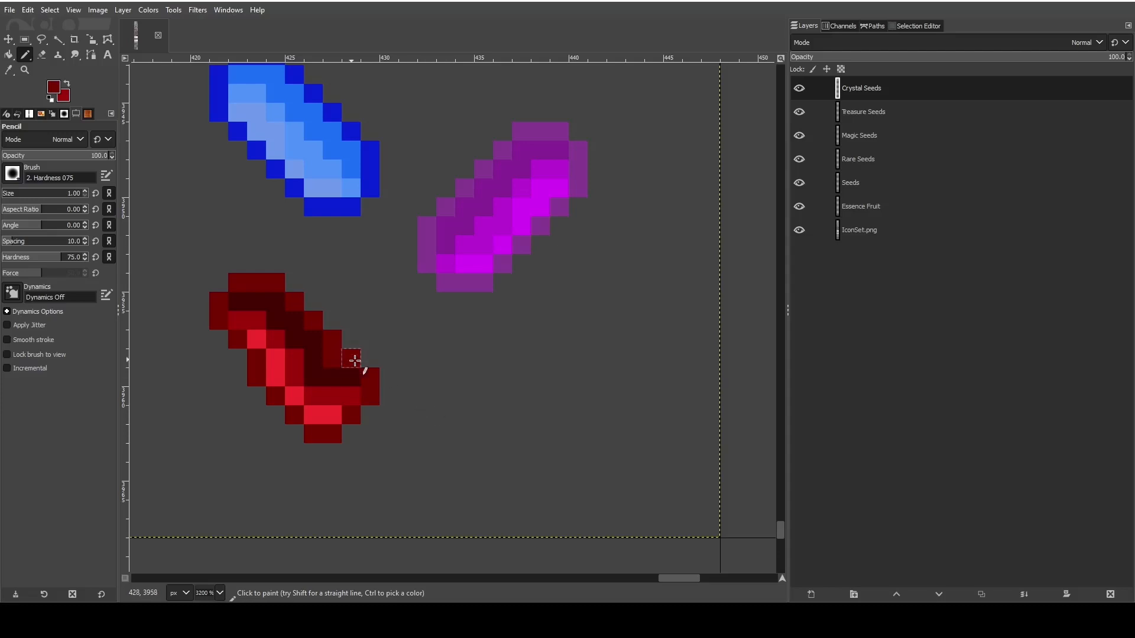
key("ctrl+z")
key("ctrl+z")
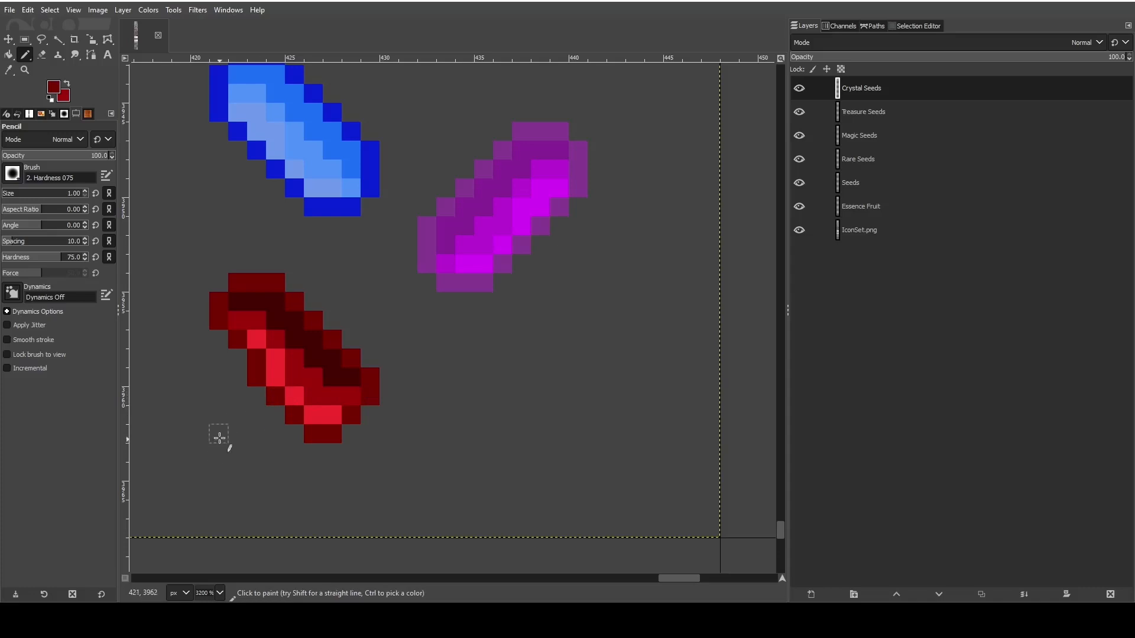
- Sample the bright red and pencil two more pixels along the inner edge of the red crystal's lower highlight
key("o")
left_click(278, 380)
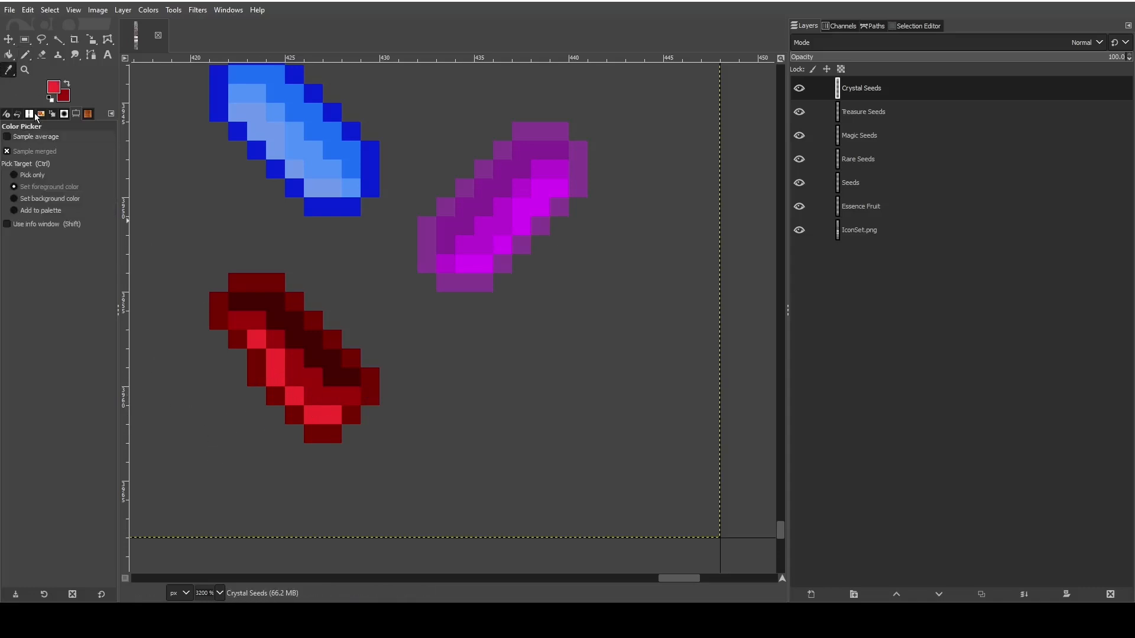
key("n")
left_click(289, 383)
left_click(313, 396)
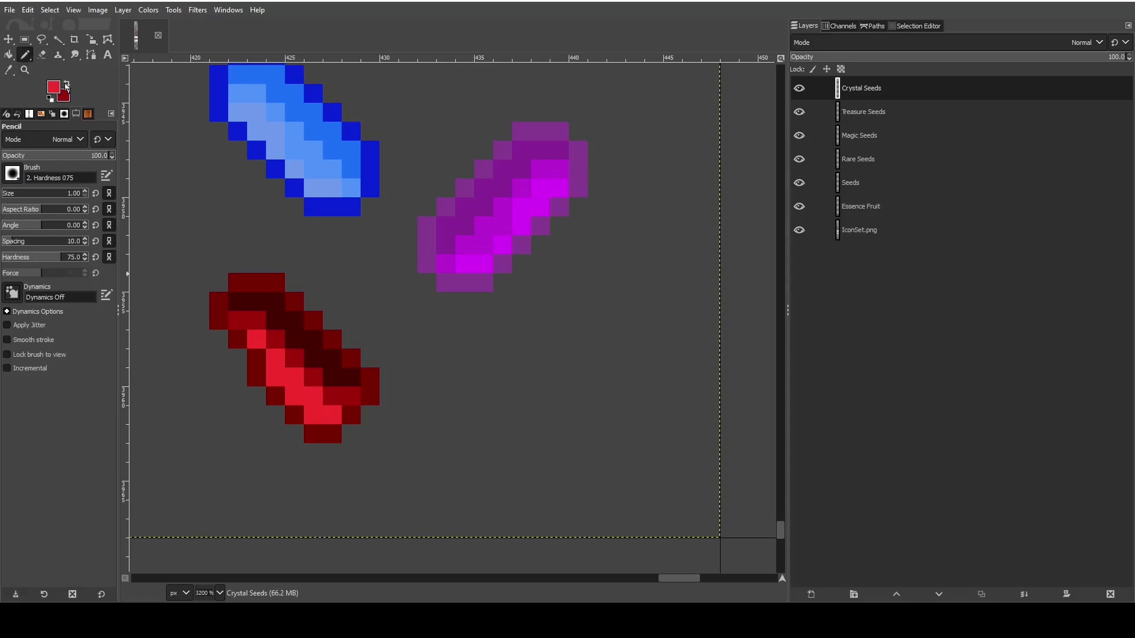
- Sample the dark outline red and pencil three outline pixels just outside the lower edge of the red crystal's upper-left end
left_click(66, 85)
left_click(8, 69)
left_click(221, 310)
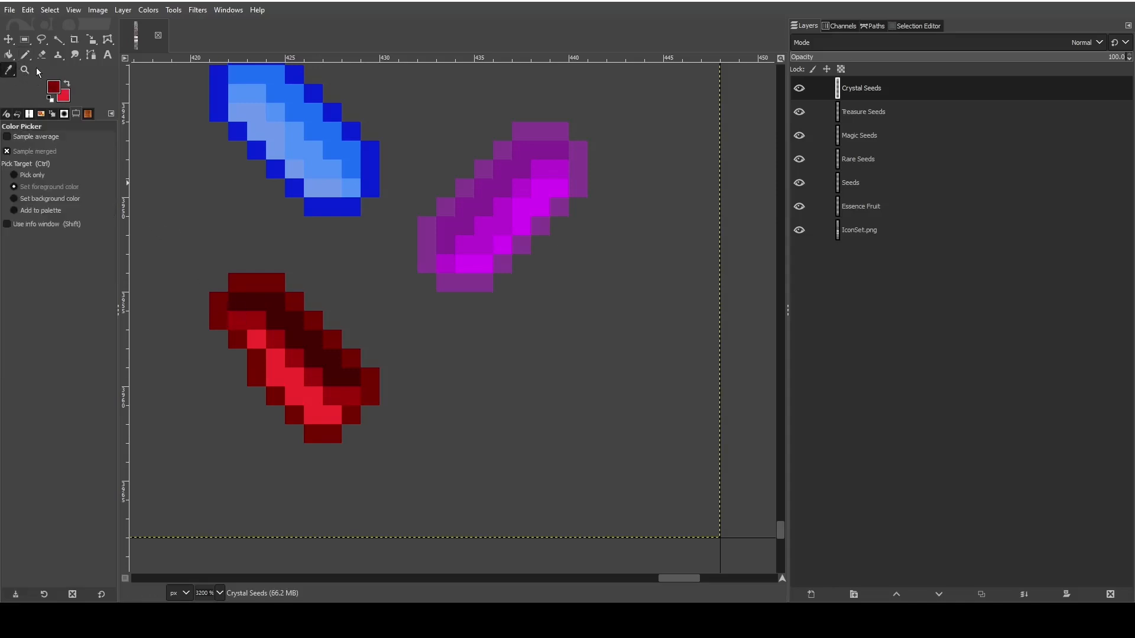
key("n")
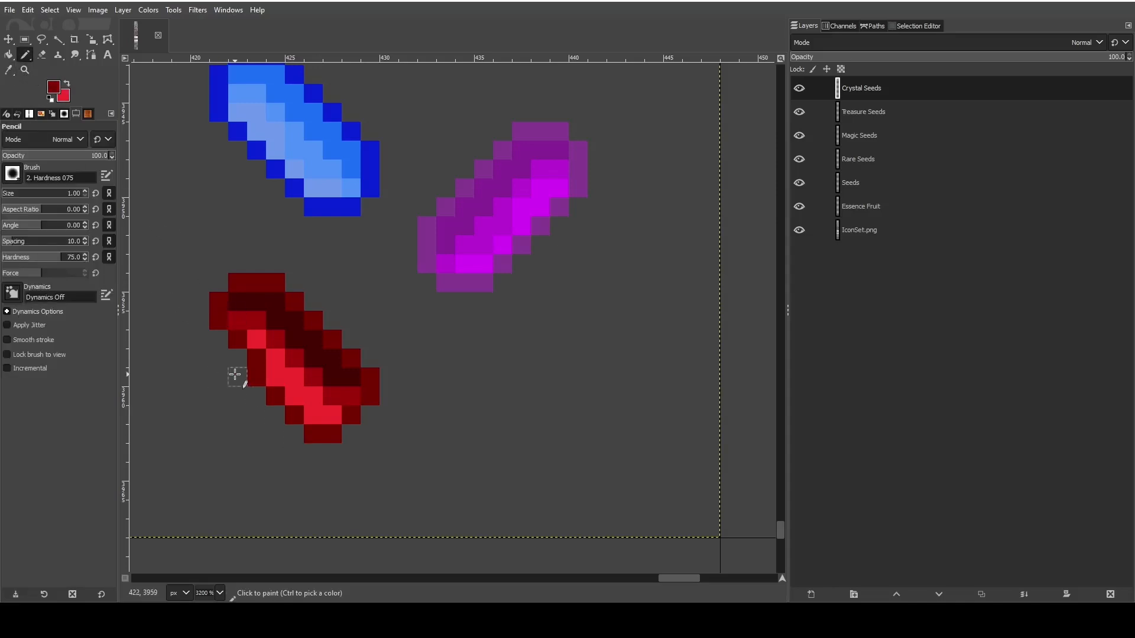
left_click(235, 375)
left_click(223, 361)
left_click(221, 341)
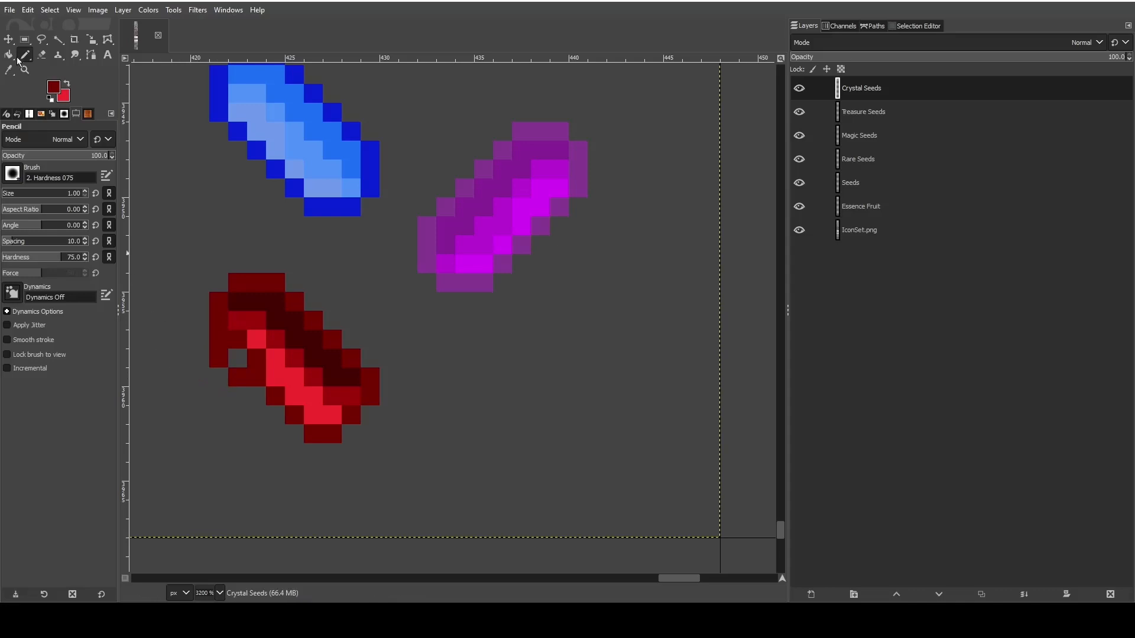
- Sample the bright red and fill the gap and old outline pixels inside the widened upper-left end
left_click(8, 69)
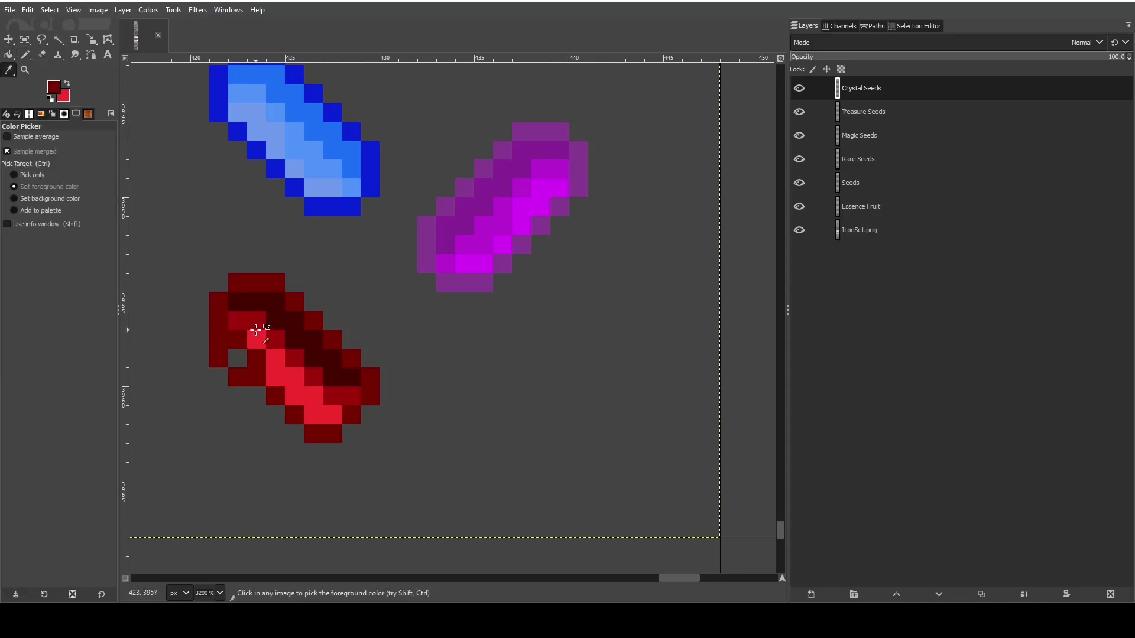
left_click(255, 329)
key("n")
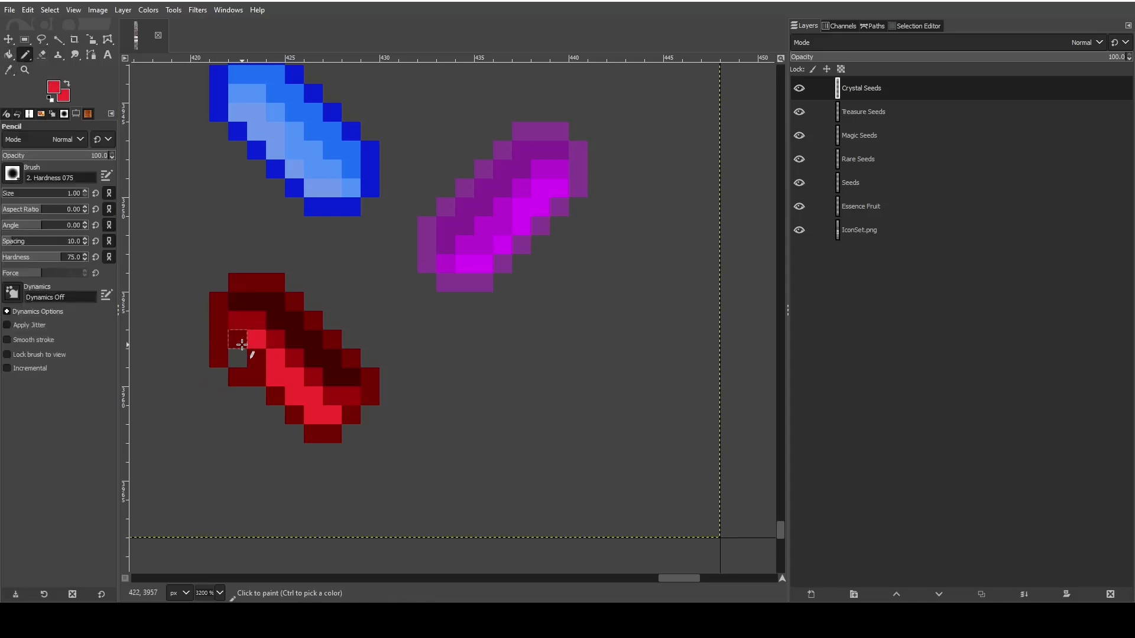
left_click_drag(256, 357, 233, 344)
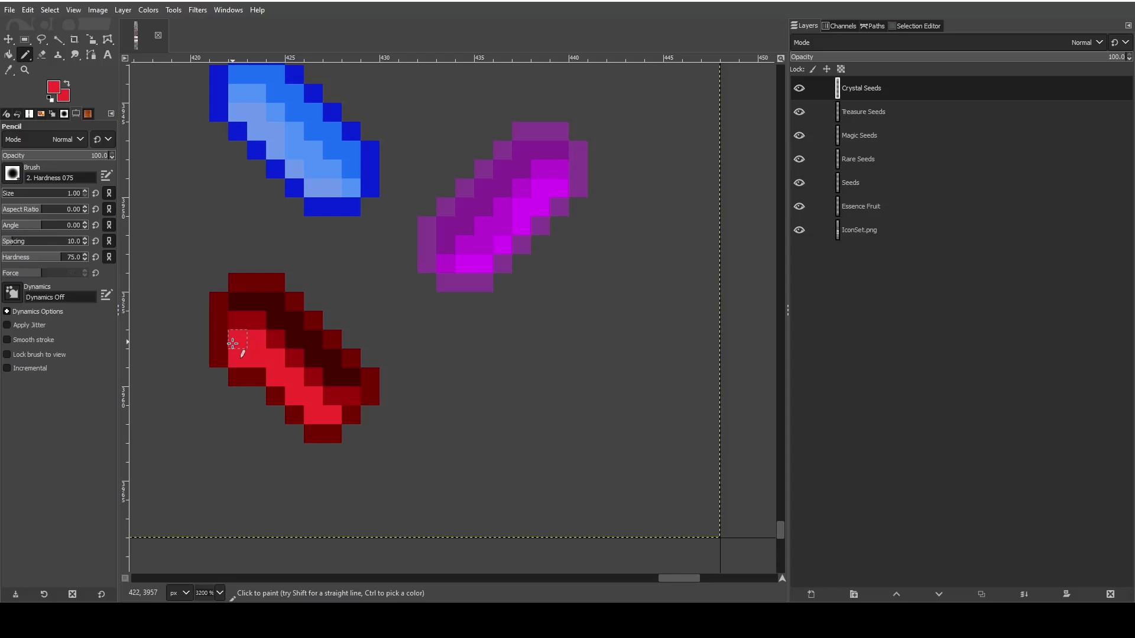
- Sample the medium red and thin the red crystal's upper highlight by painting over its inner pixels, undoing unwanted strokes
left_click(9, 70)
left_click(252, 319)
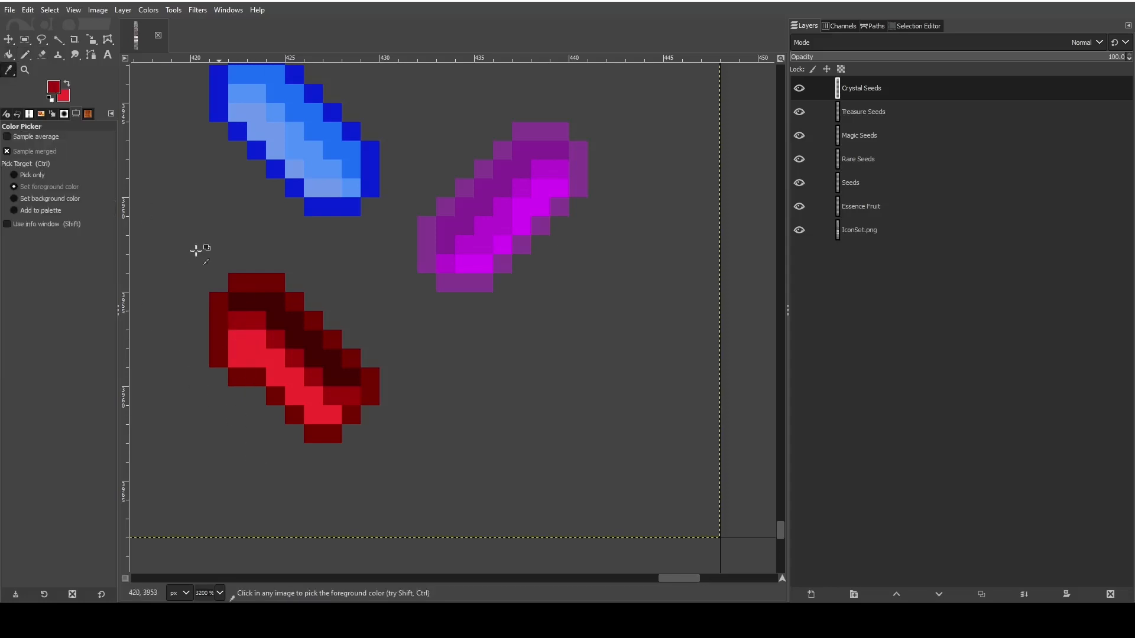
left_click(25, 56)
left_click(258, 346)
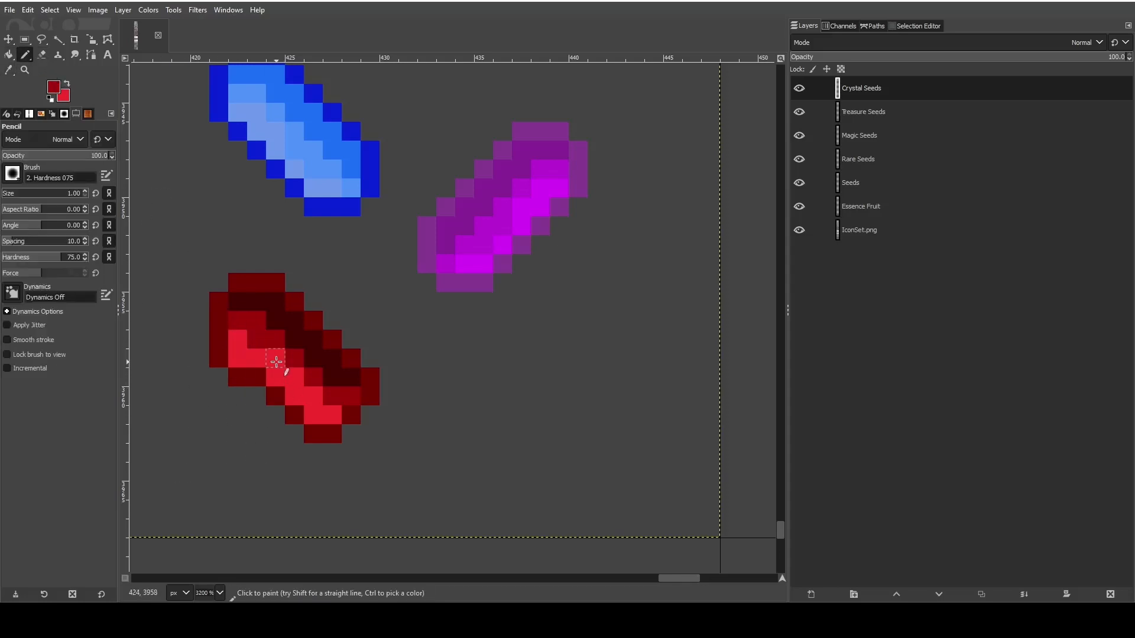
left_click(276, 362)
left_click(299, 398)
key("ctrl+z")
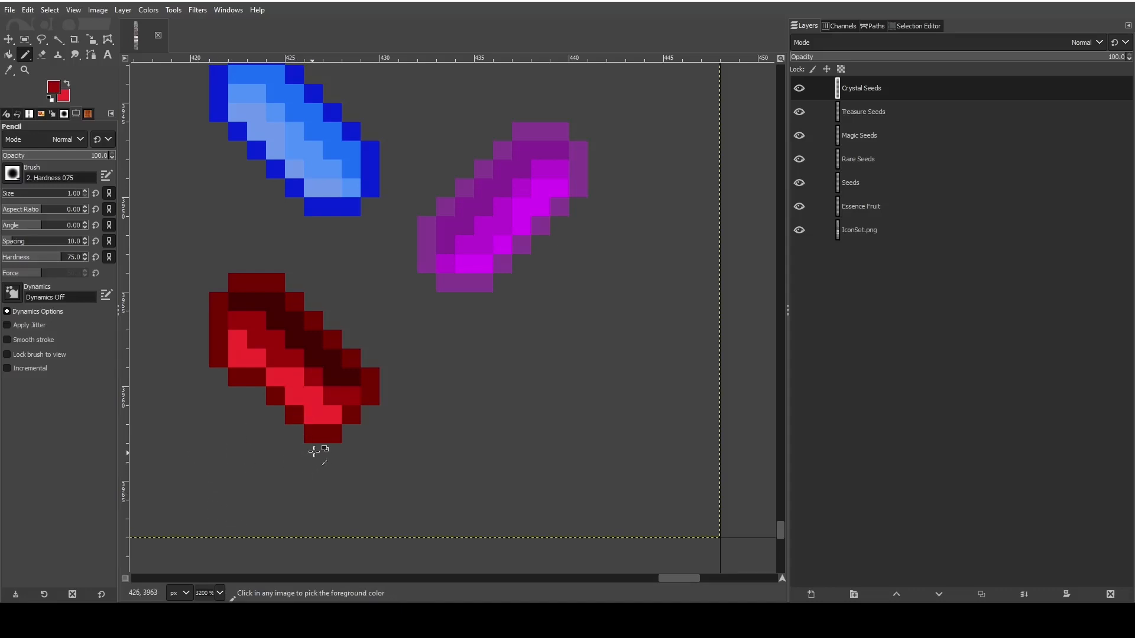
left_click(295, 379)
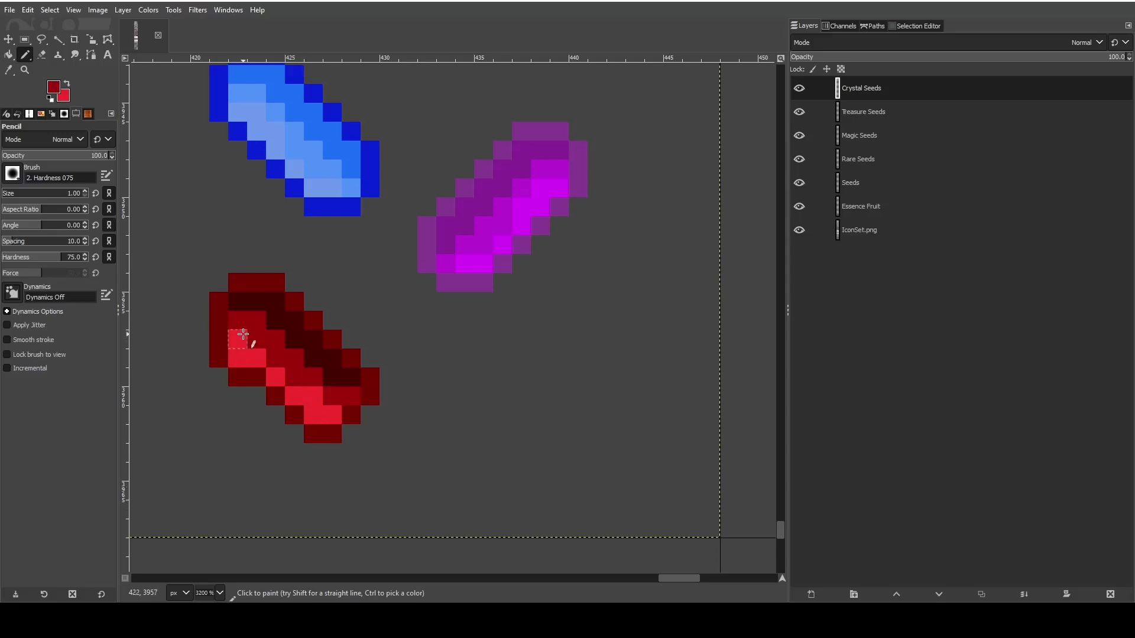
left_click(243, 335)
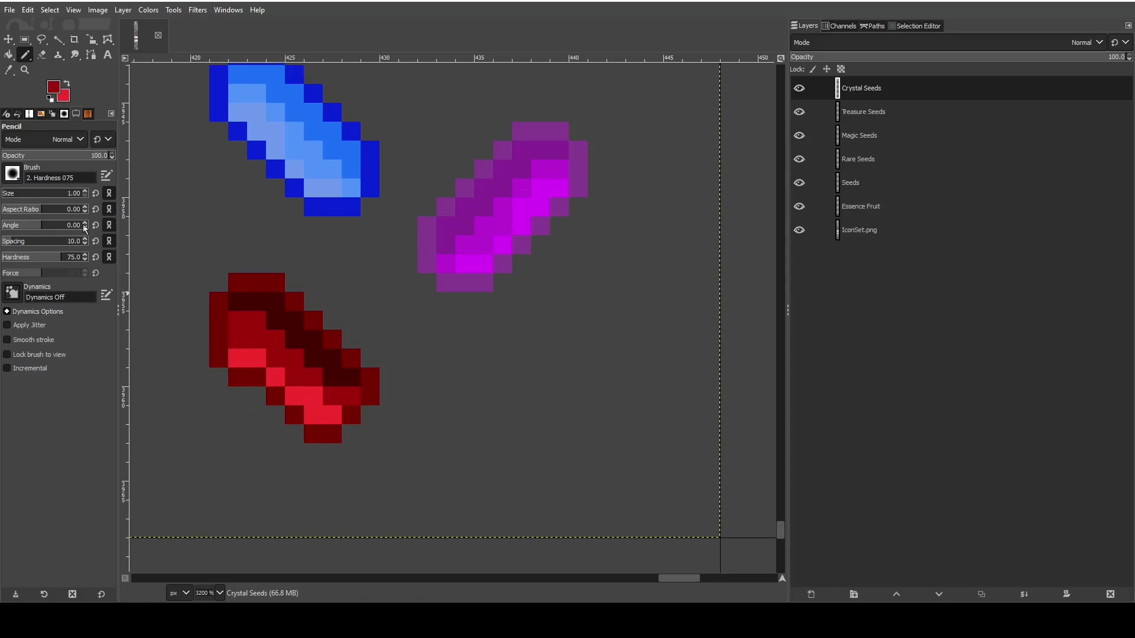
key("ctrl+z")
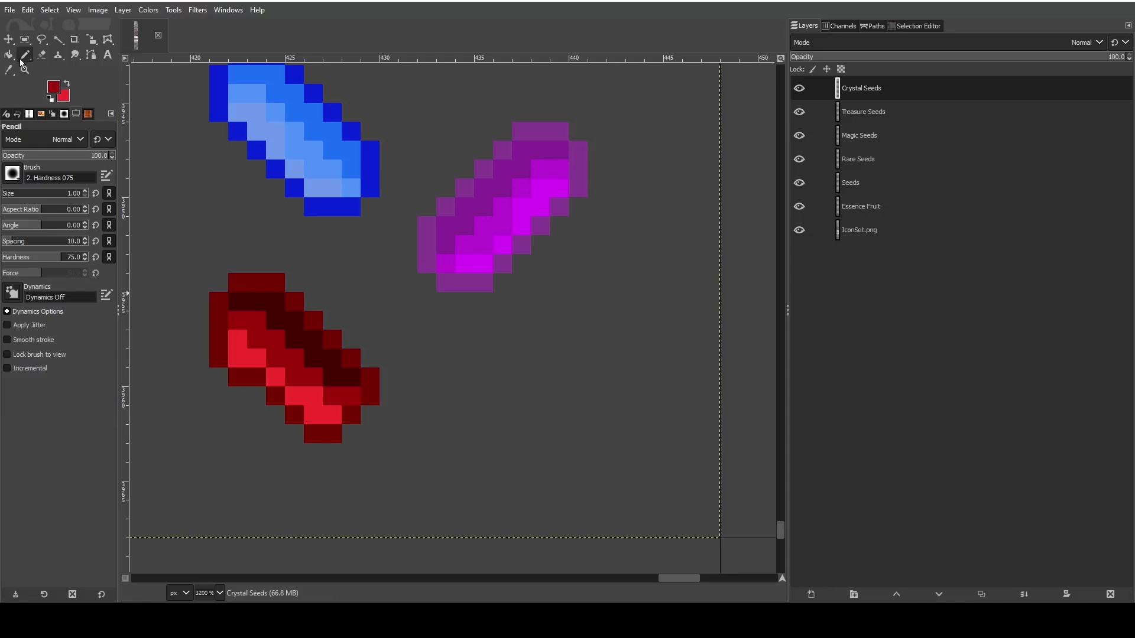
- Move the upper-left outline inward by one pixel with the dark outline red and erase the protruding outer pixels
left_click(8, 69)
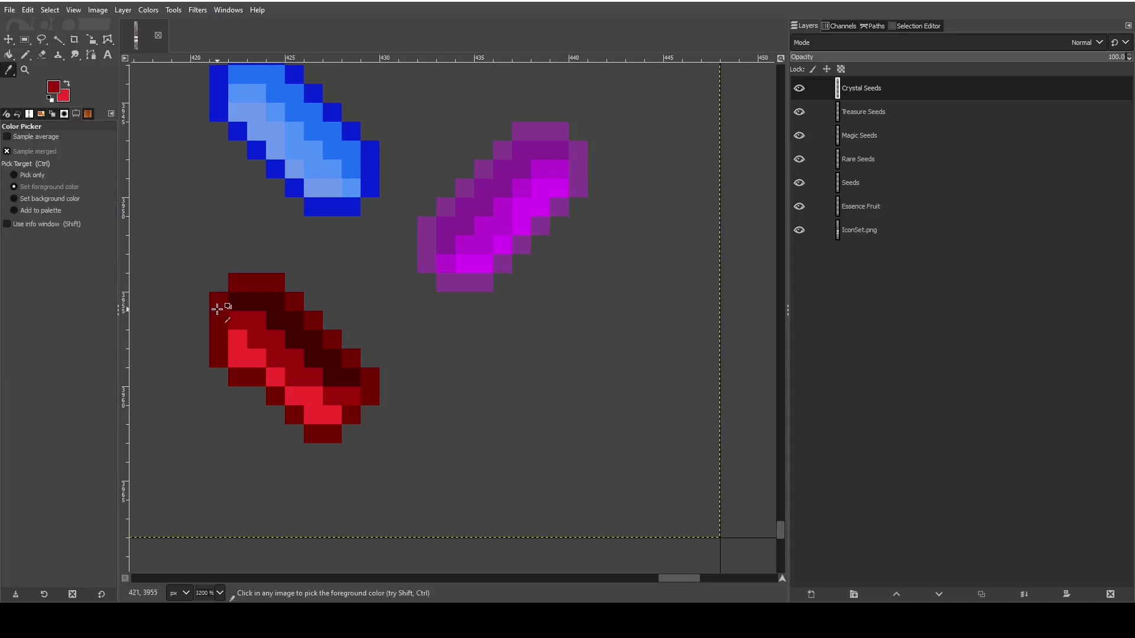
key("n")
left_click(238, 358)
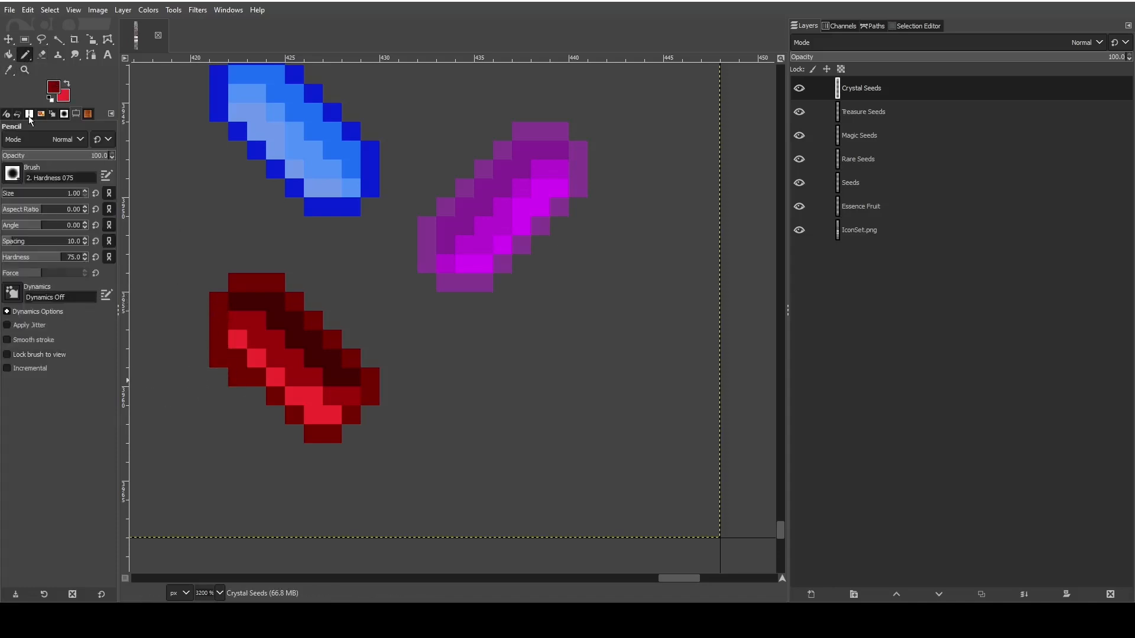
left_click(41, 55)
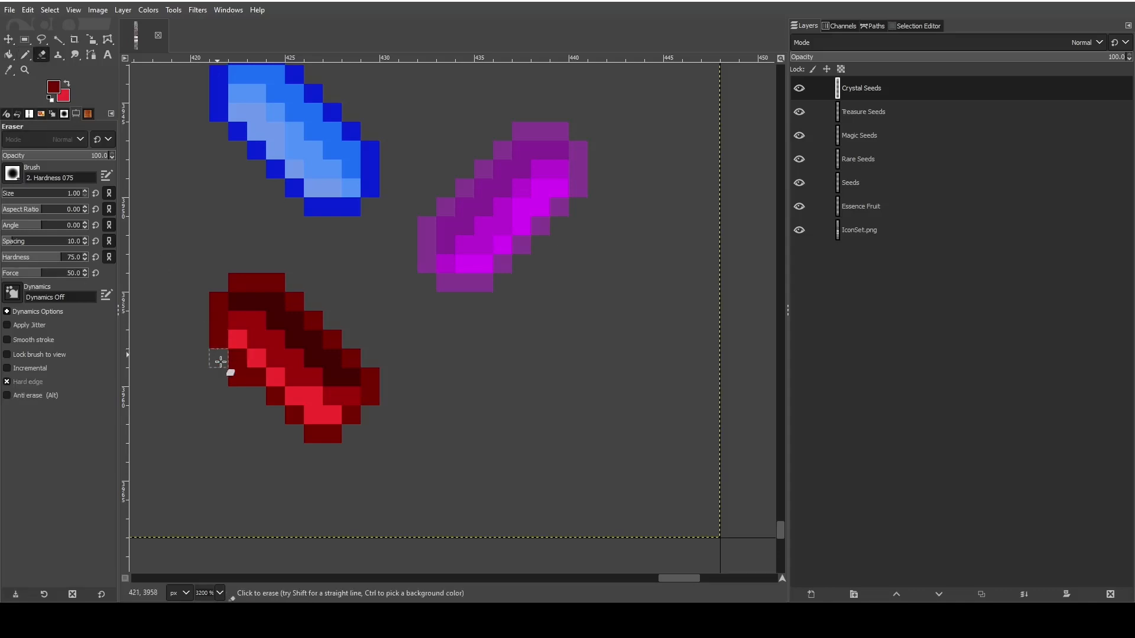
left_click(235, 374)
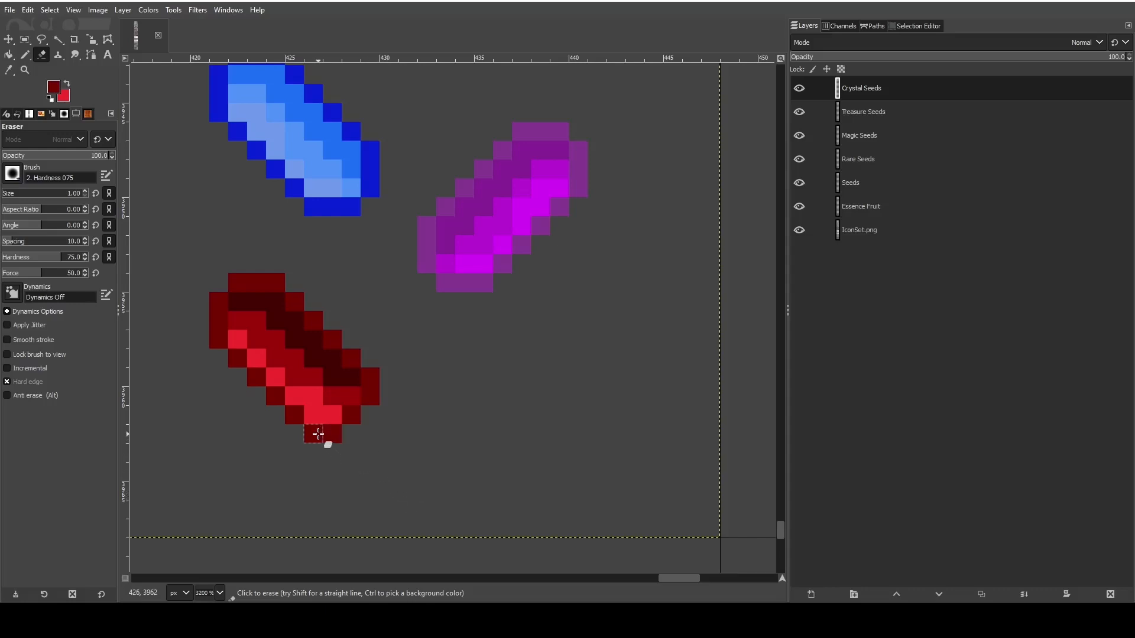
- Sample the medium red and repaint the inner highlight pixel near the red crystal's lower end
key("o")
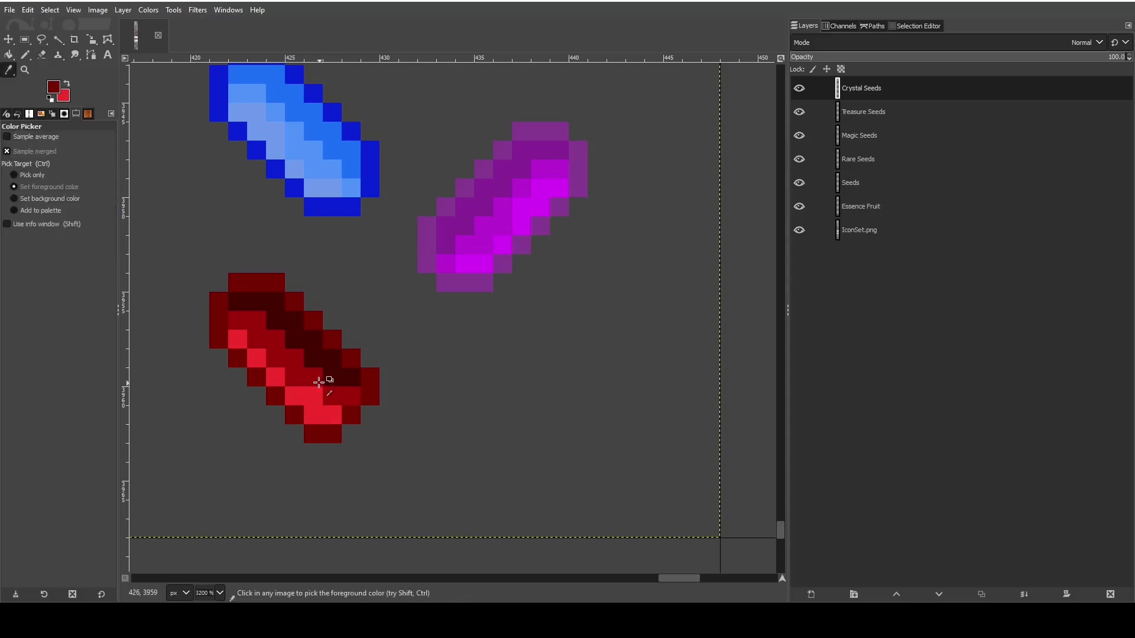
left_click(25, 54)
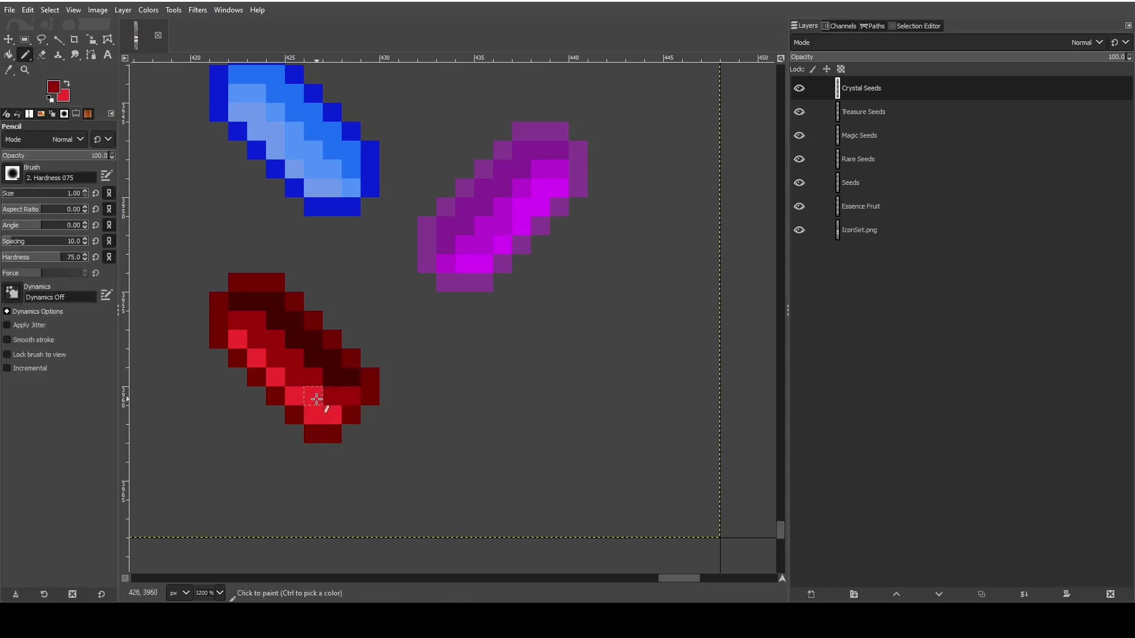
left_click(316, 399)
- Save the image and export it to IconSet.png
scroll(463, 397, "down", 5, "ctrl")
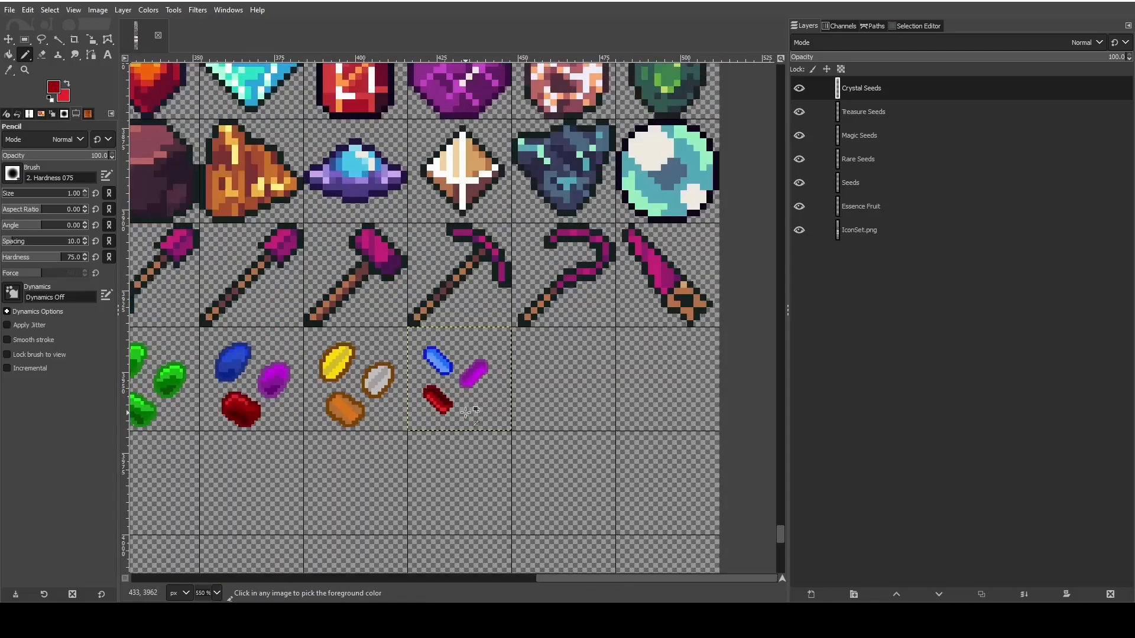
scroll(466, 412, "down", 2, "ctrl")
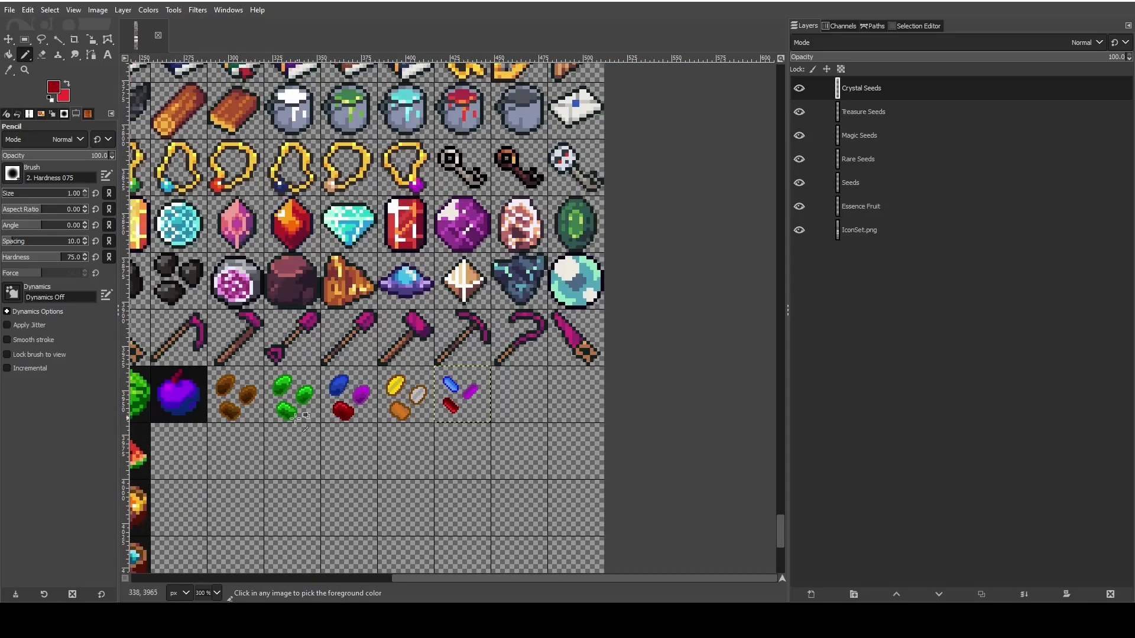
scroll(295, 418, "up", 3, "ctrl")
left_click(10, 11)
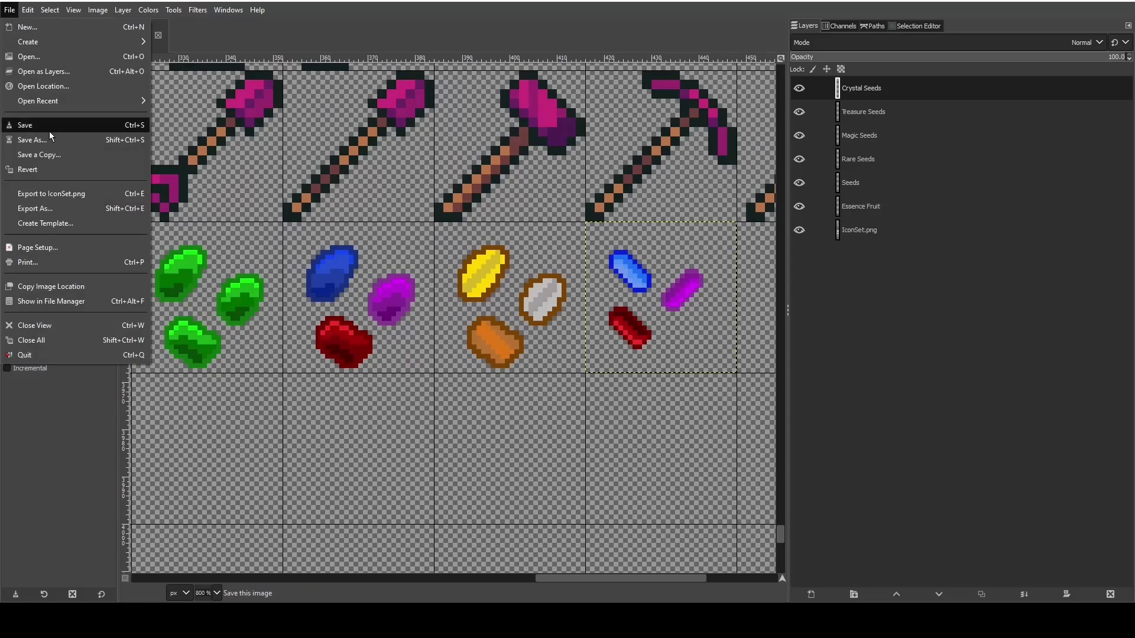
left_click(44, 125)
left_click(9, 10)
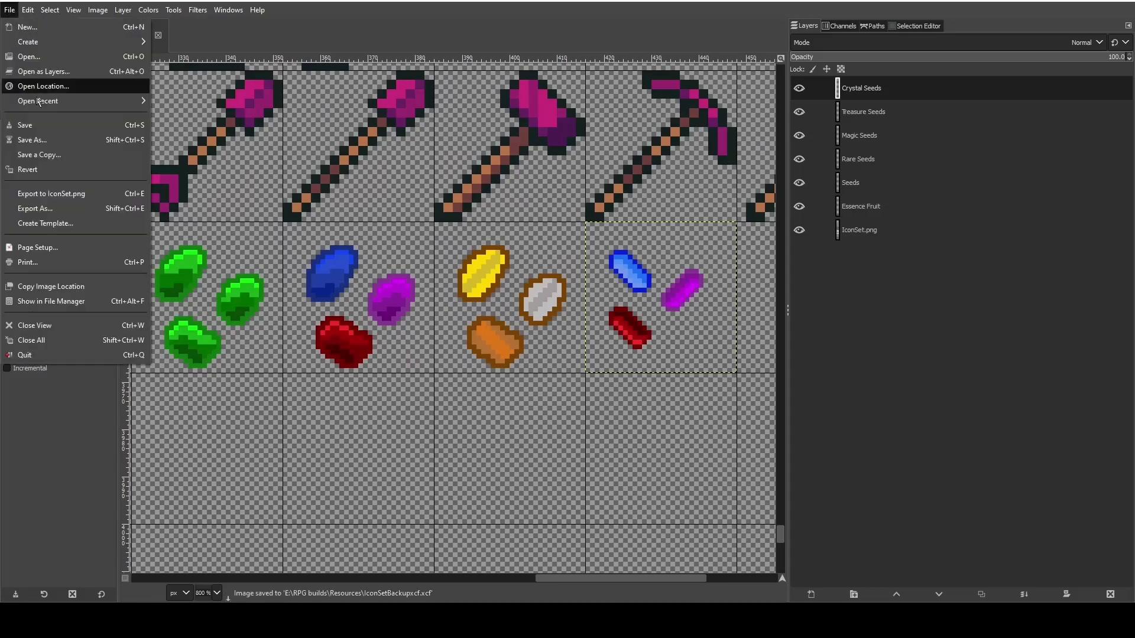
left_click(40, 192)
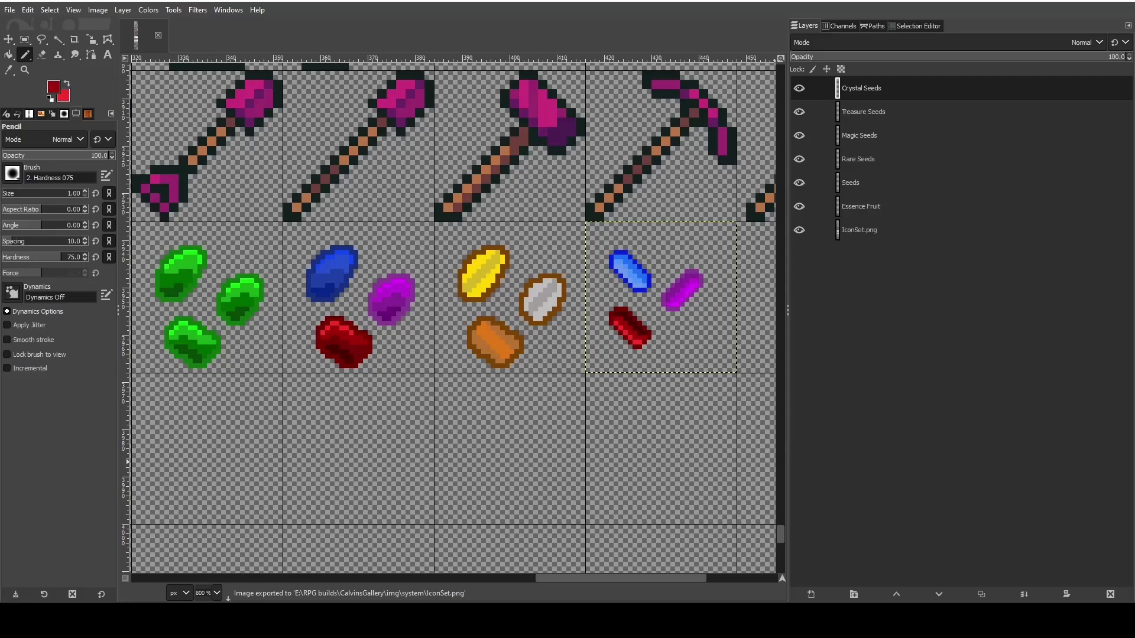
scroll(650, 414, "down", 3)
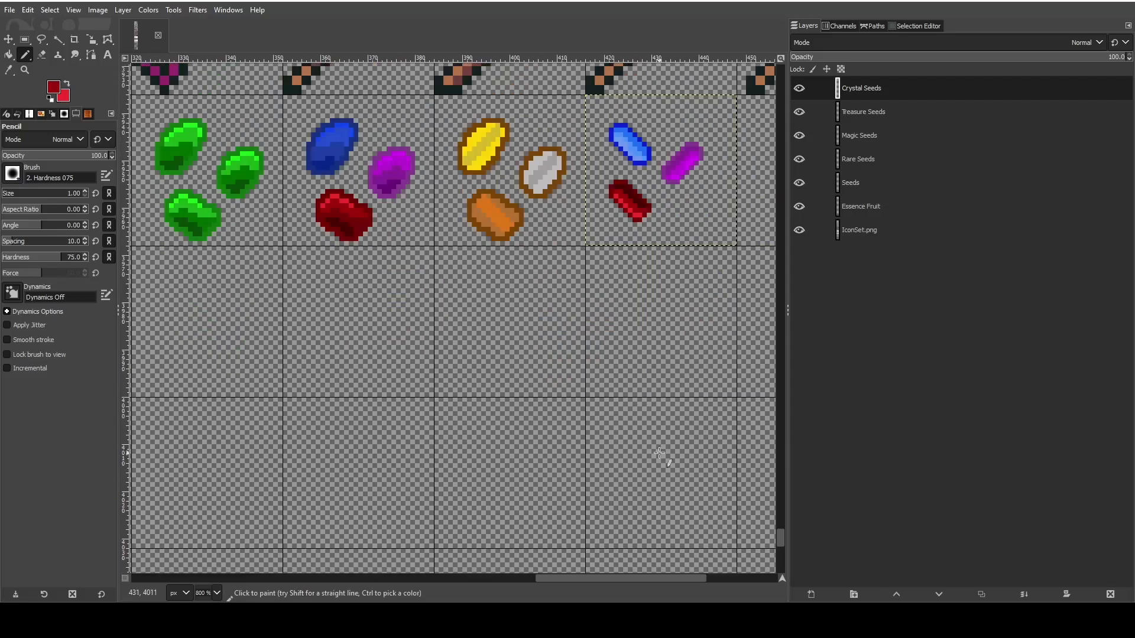
scroll(650, 414, "up", 3)
left_click_drag(665, 578, 636, 567)
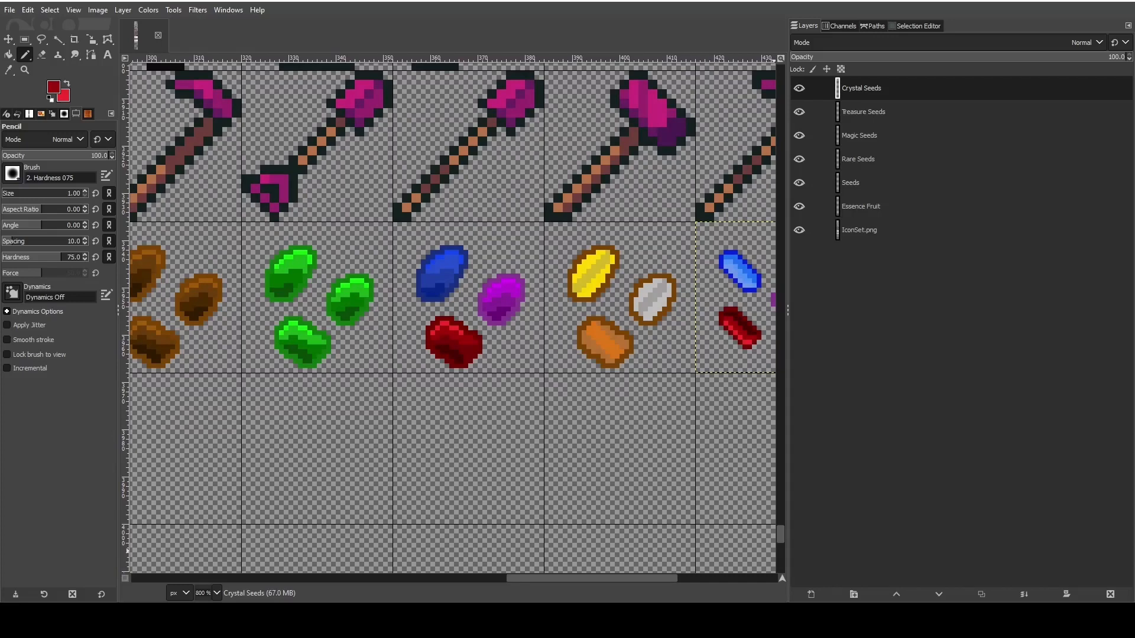
left_click_drag(630, 582, 696, 565)
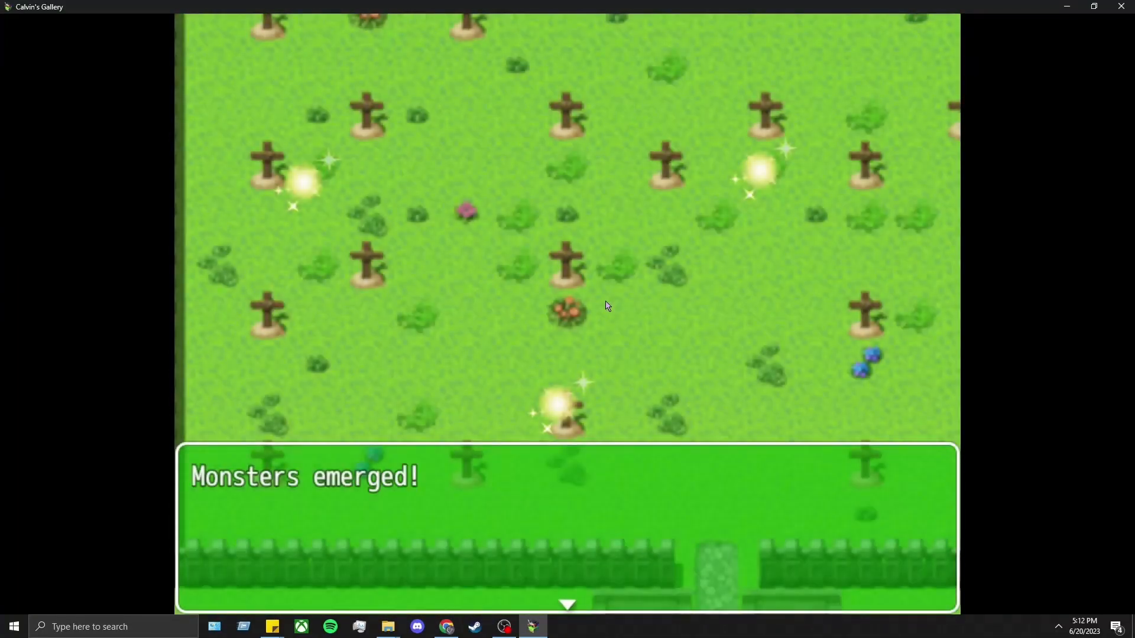
- In the game playtest, start the fight and have the first party member cast Heal on an ally
key("Return")
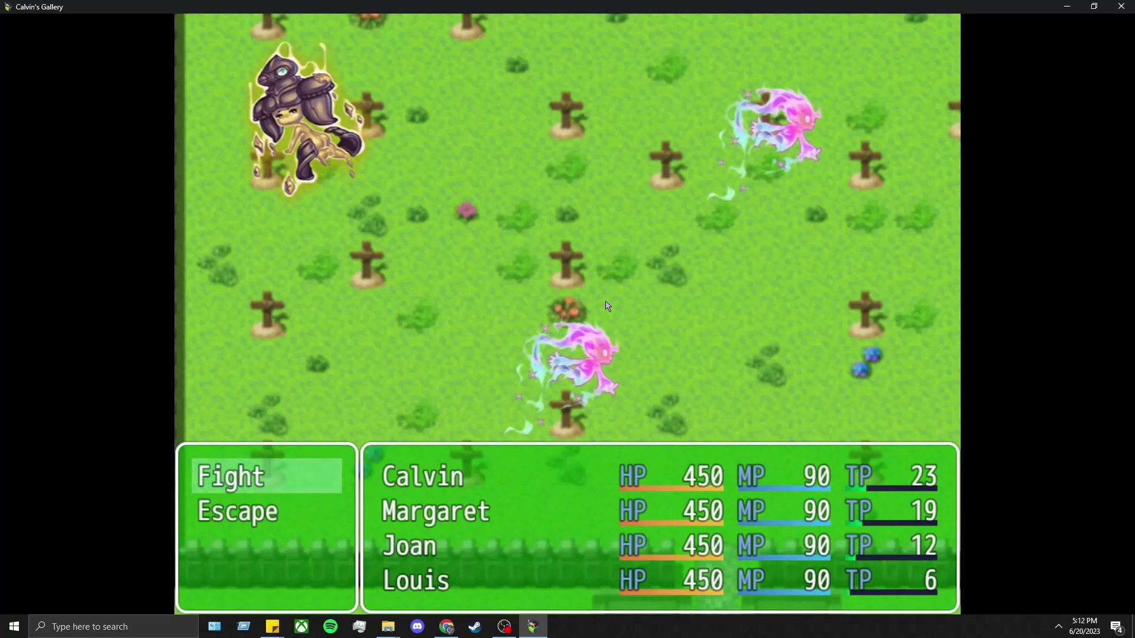
key("Return")
key("Down")
key("Return")
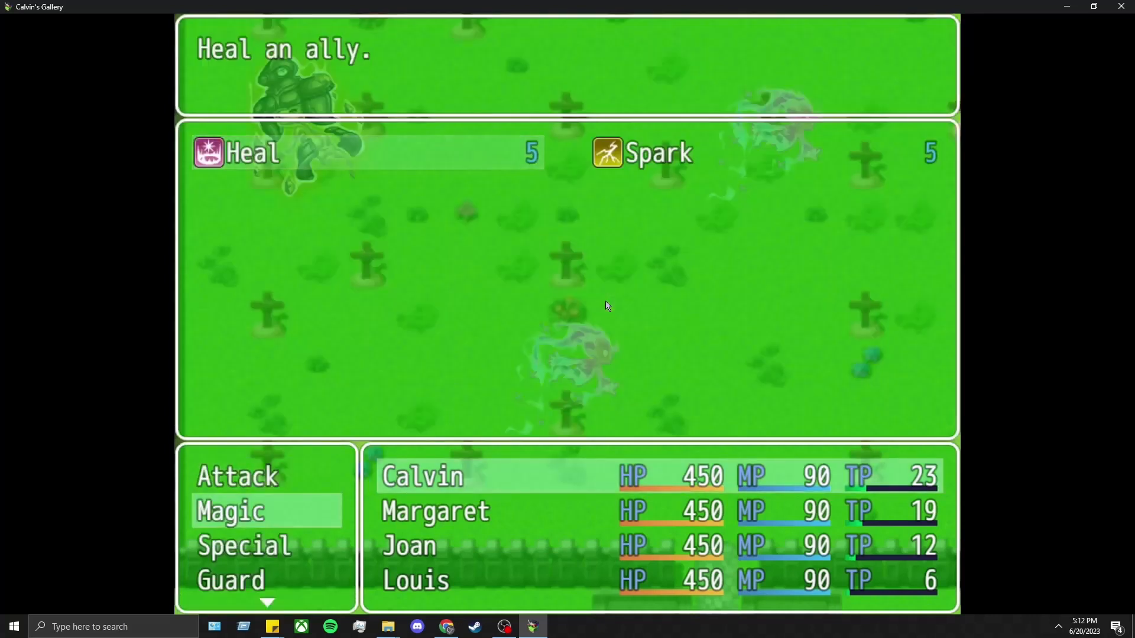
key("Return")
key("Return")
- Have the second party member attack the Weak Earth Spirit, and check the third member's magic list
key("Return")
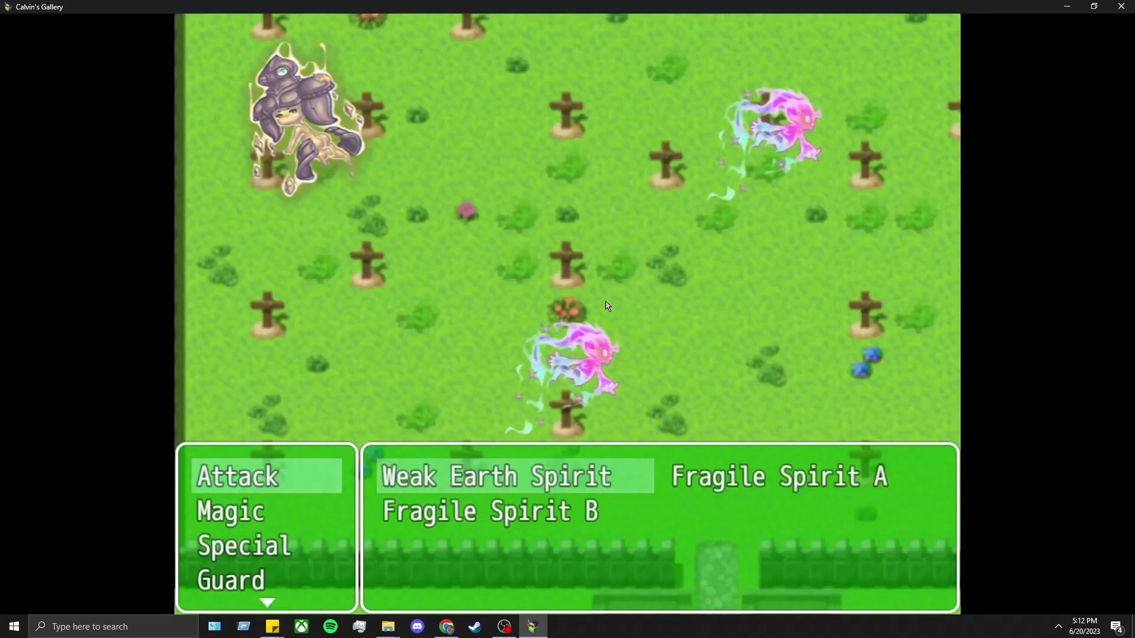
key("Return")
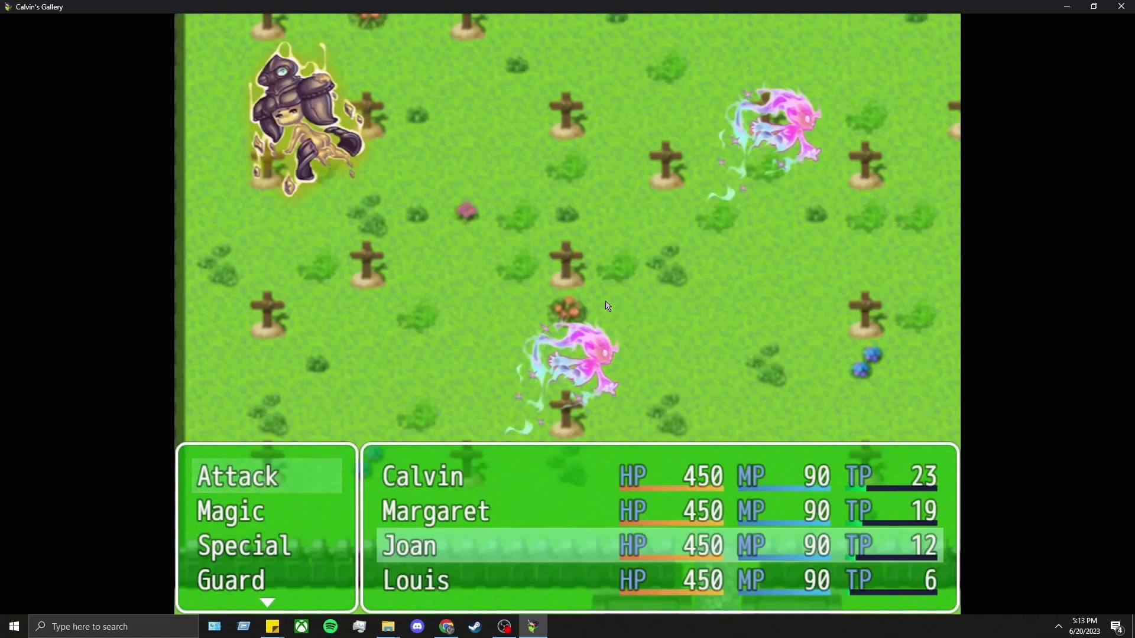
key("Down")
key("Return")
key("Escape")
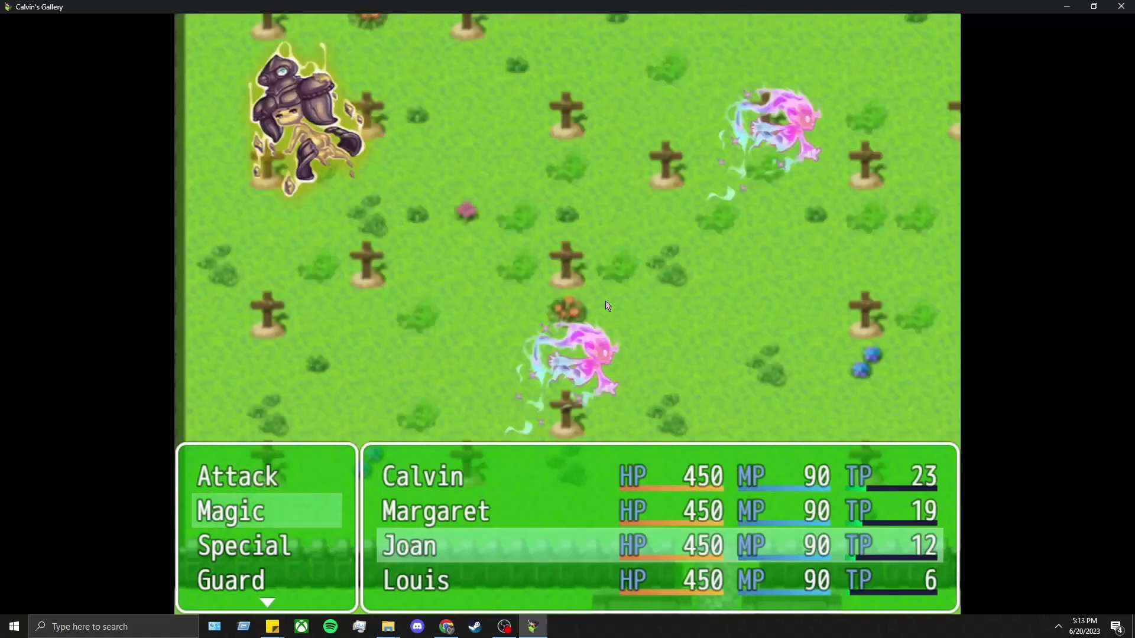
- Choose a spell for the third party member and have the fourth attack the Weak Earth Spirit
key("Return")
key("Return")
key("Return")
key("Return")
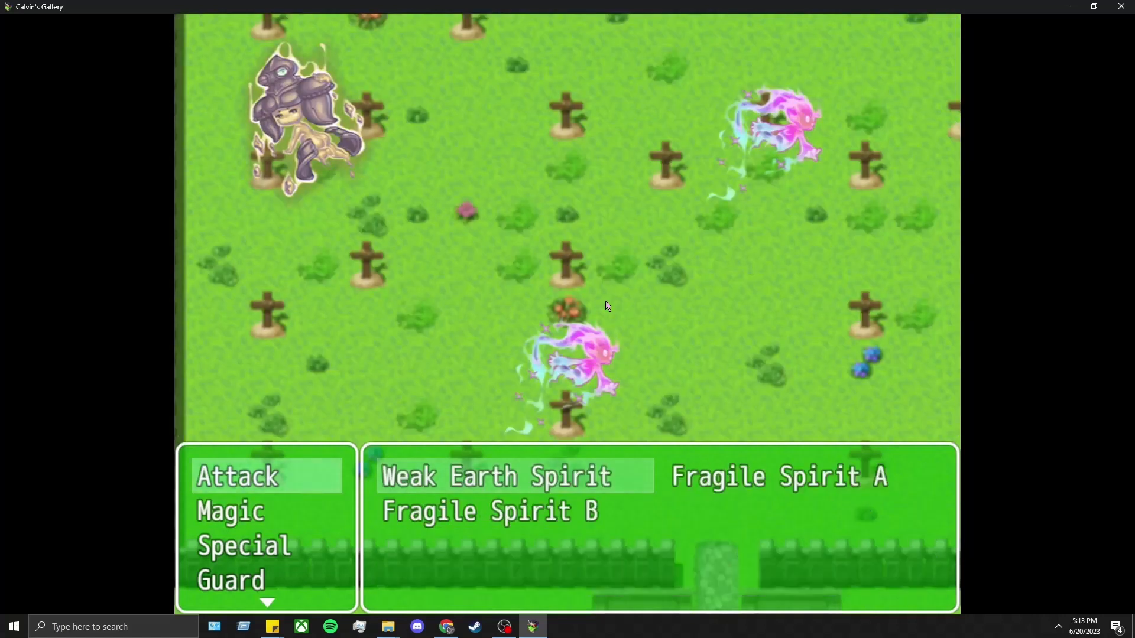
key("Return")
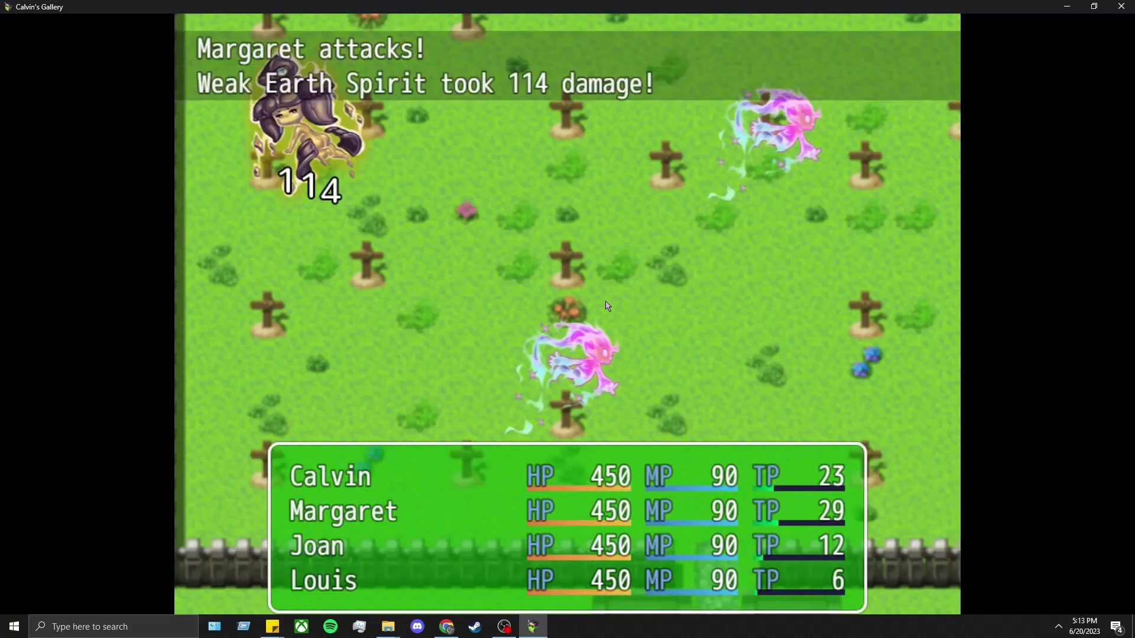